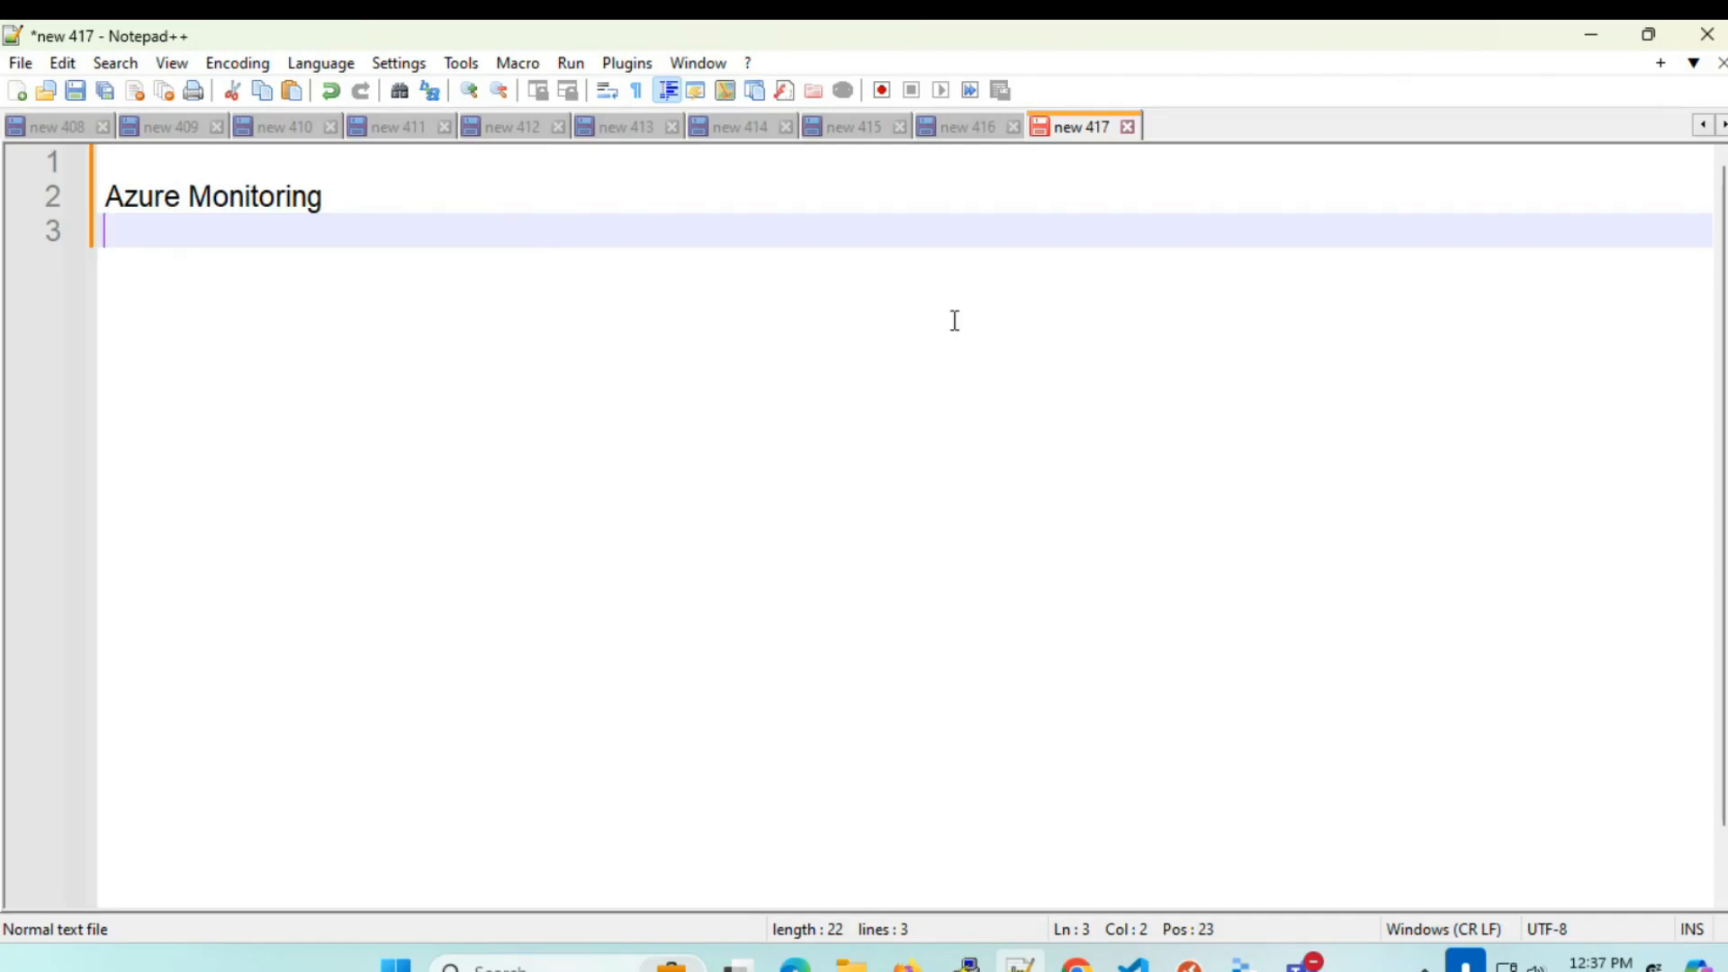
- Add the bullets "Metrics" and "Activity Logs" below the Azure Monitoring heading, leaving a blank line under it
key(Return)
text(- )
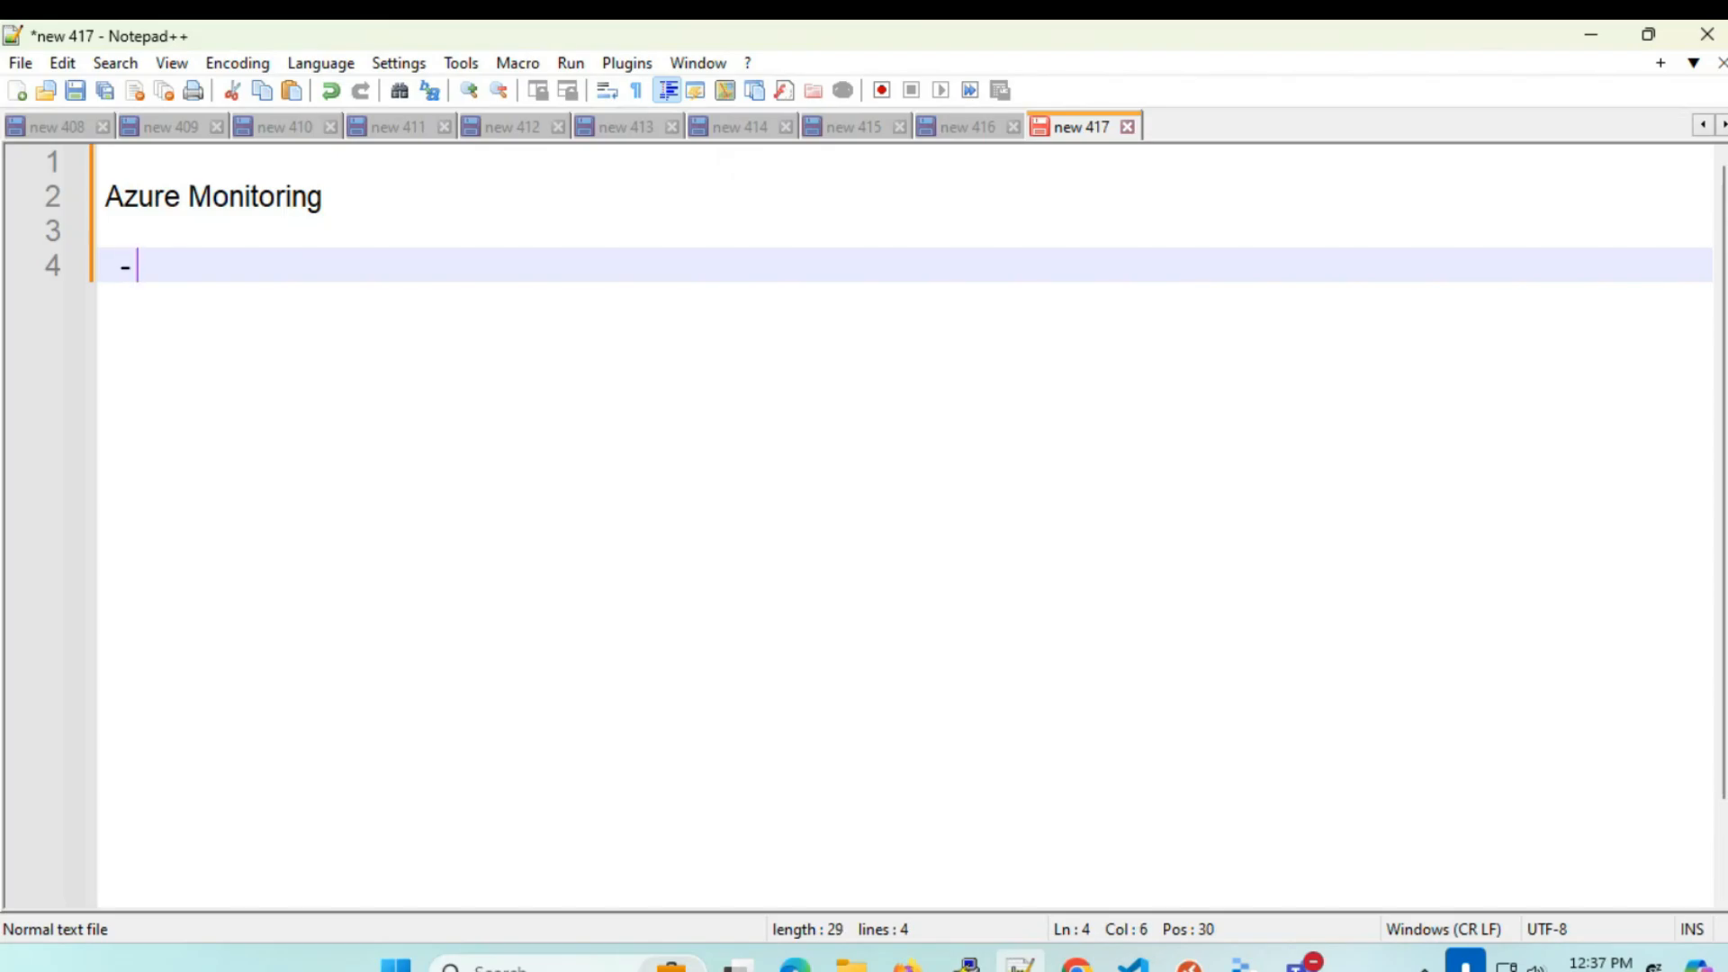
text(Metrics)
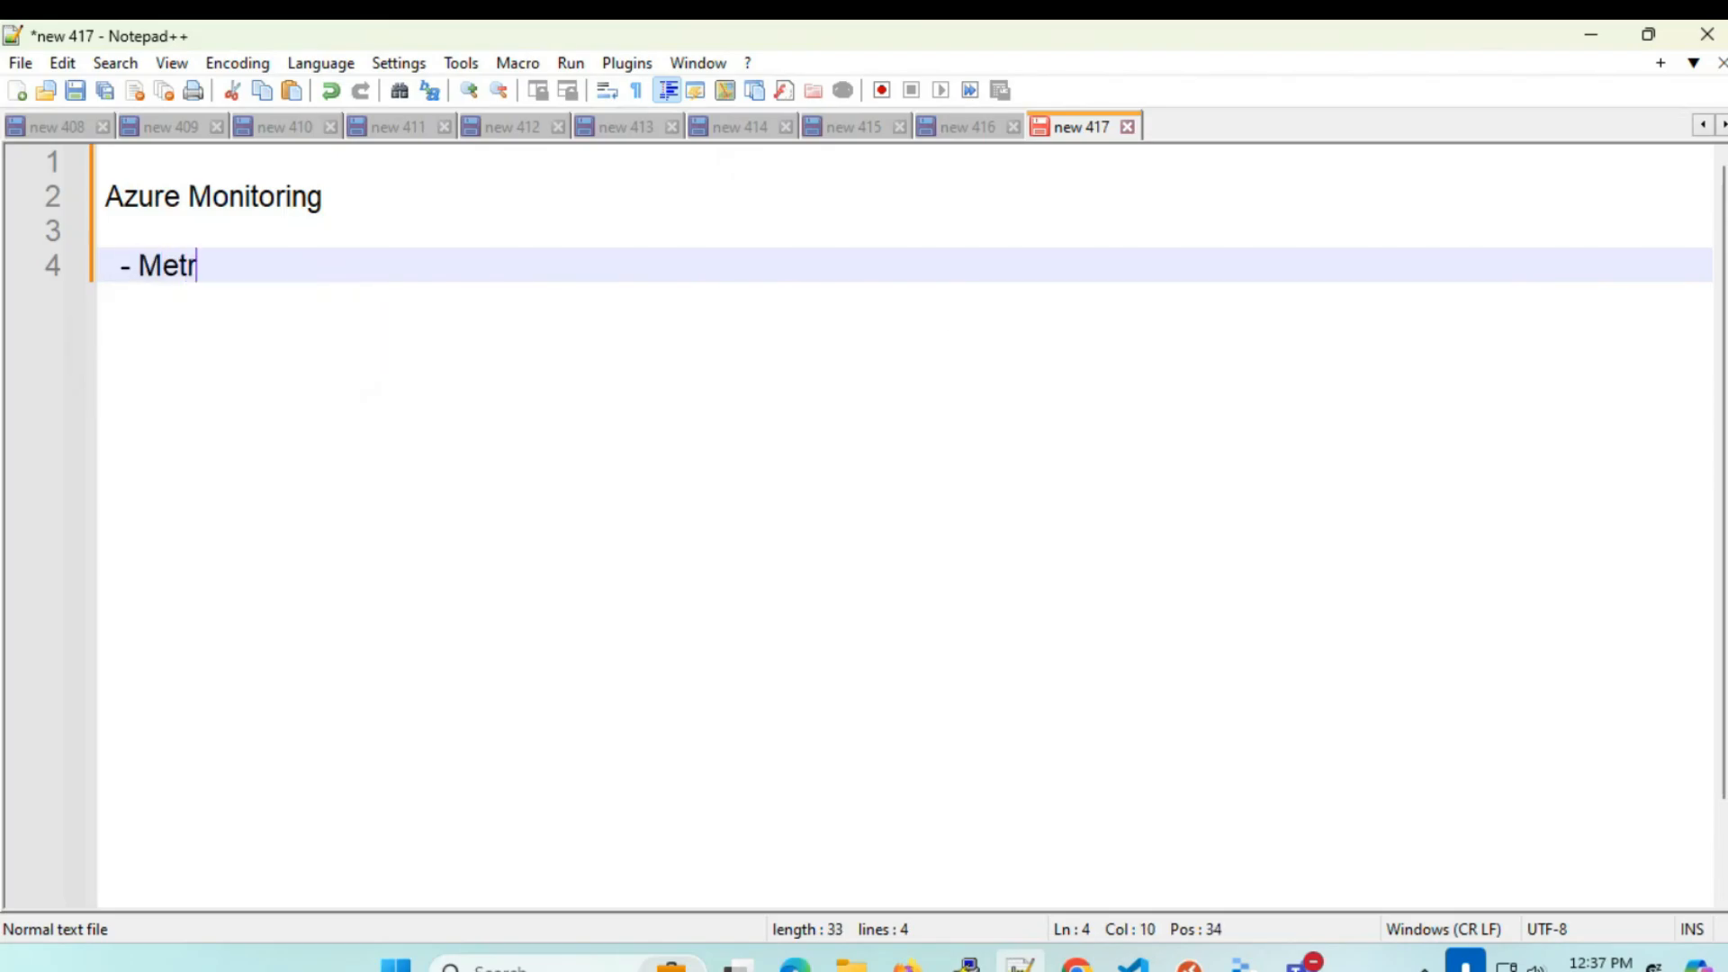
key(Return)
text(- )
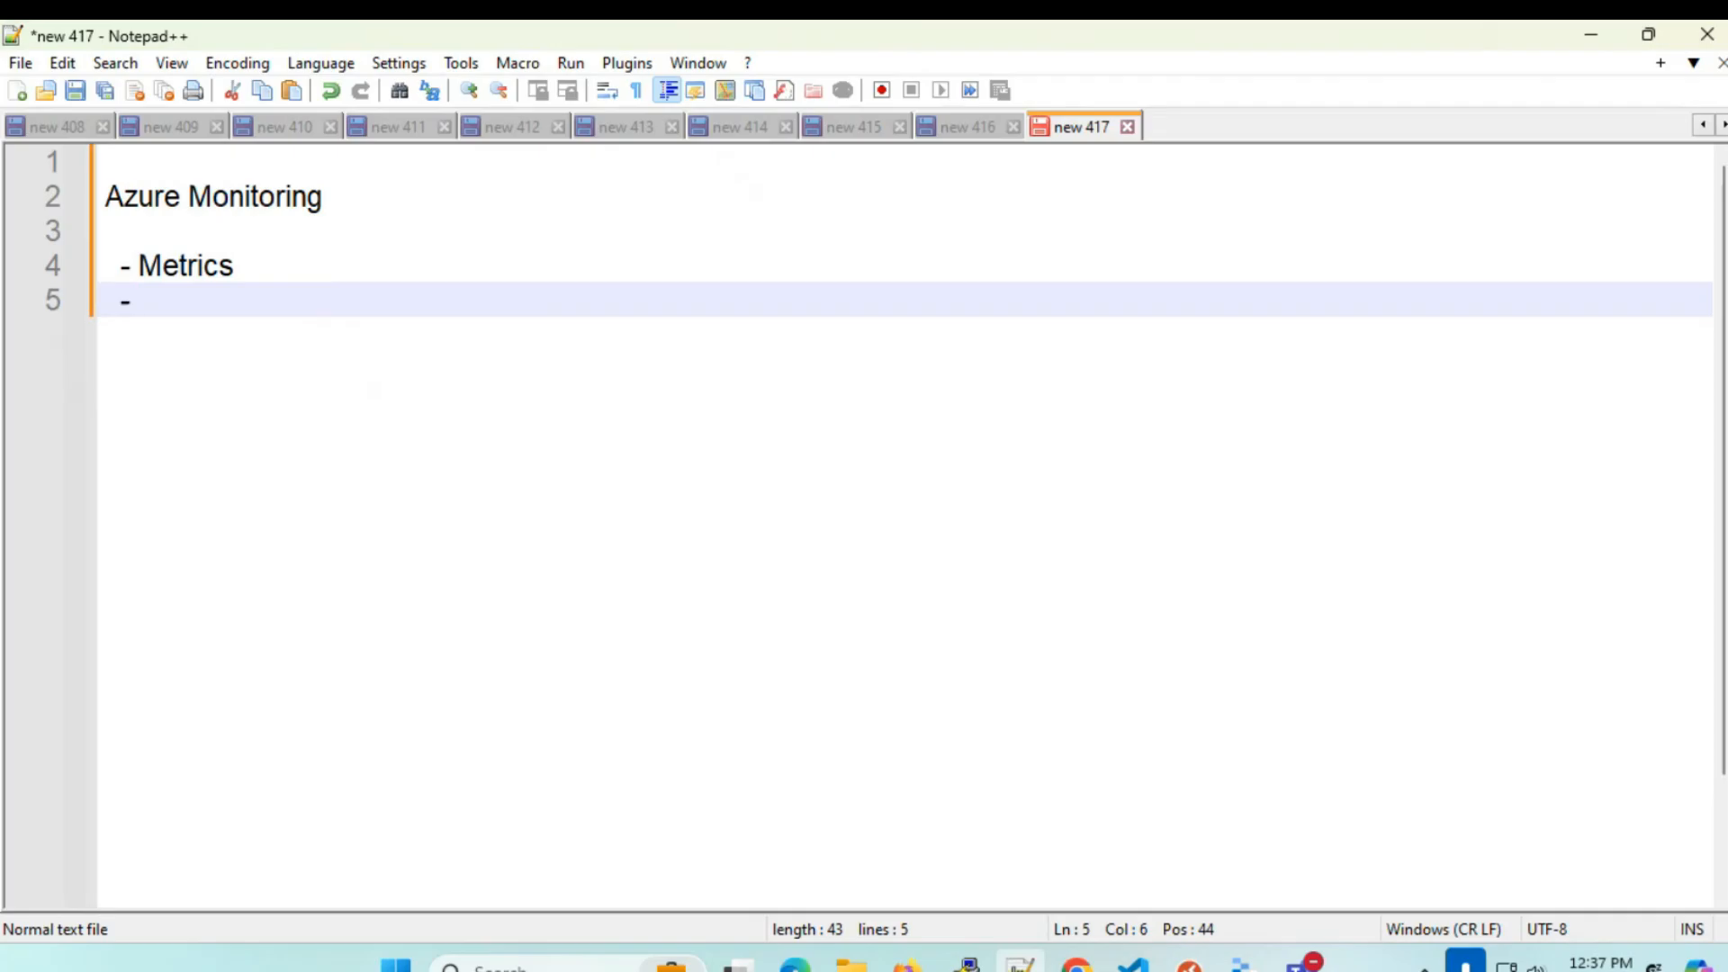
text(Activity Logs)
- Continue the bullet list with "Boot Diagnostics", "Alerts" and "Log Analytics Workspace" on separate lines
key(Return)
text(-)
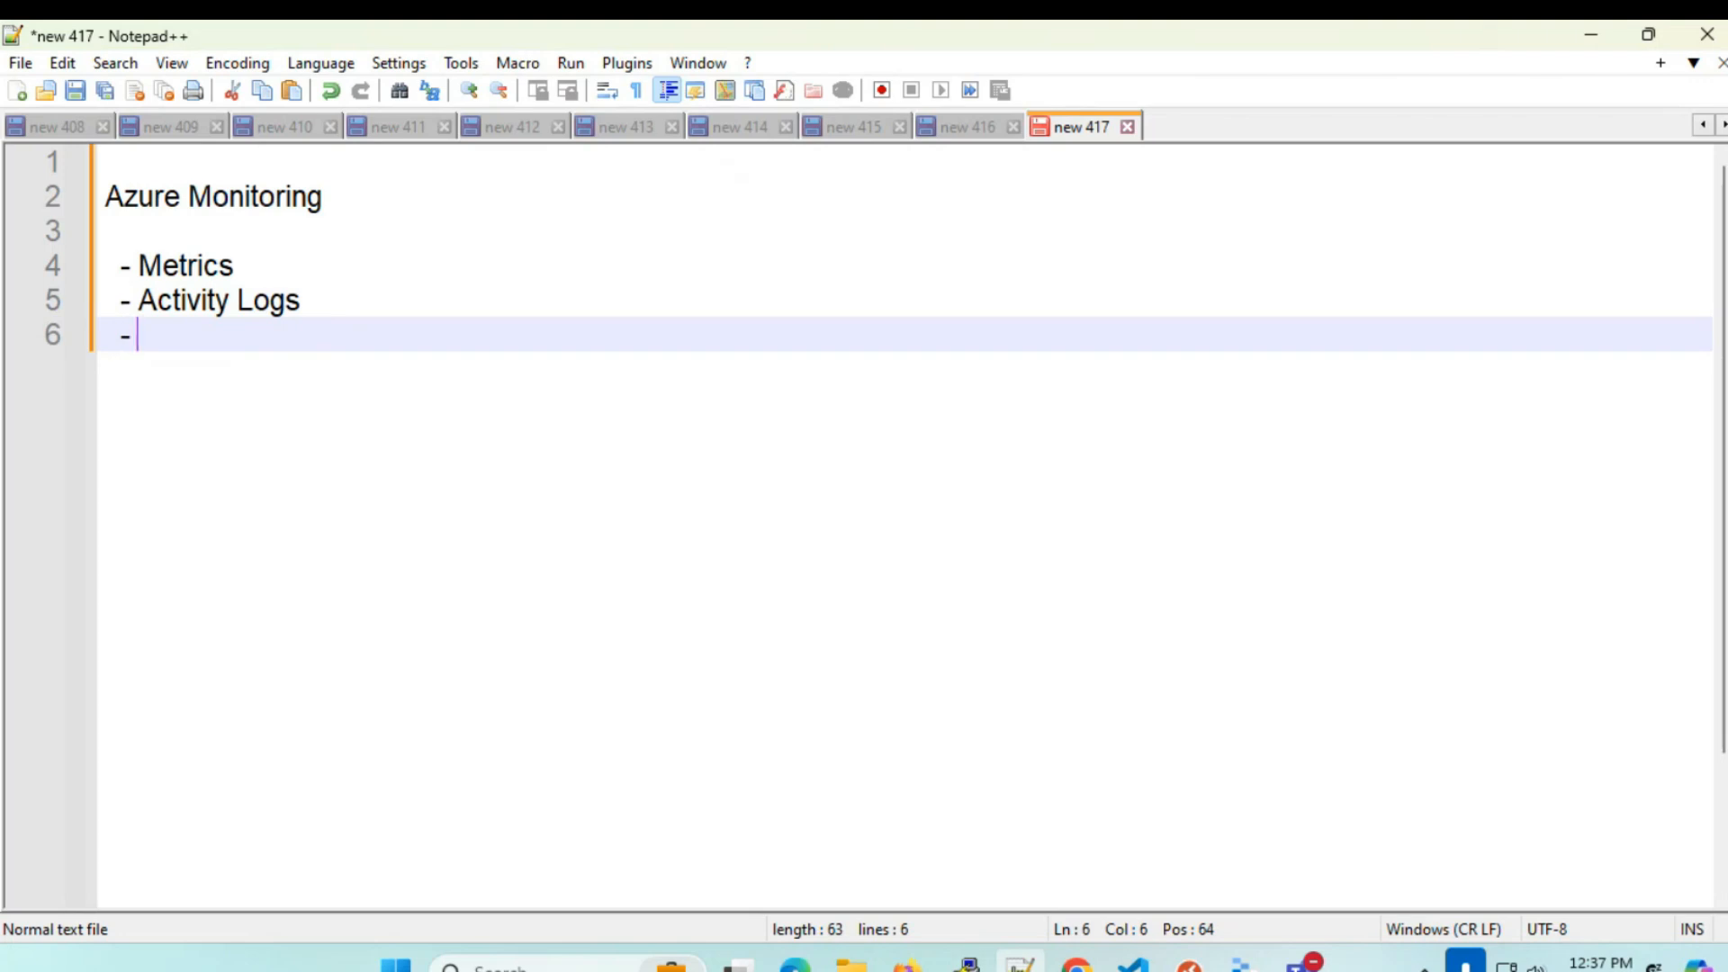
text(Boot Diagnostics)
key(Return)
text(- Alerts)
key(Return)
text(- )
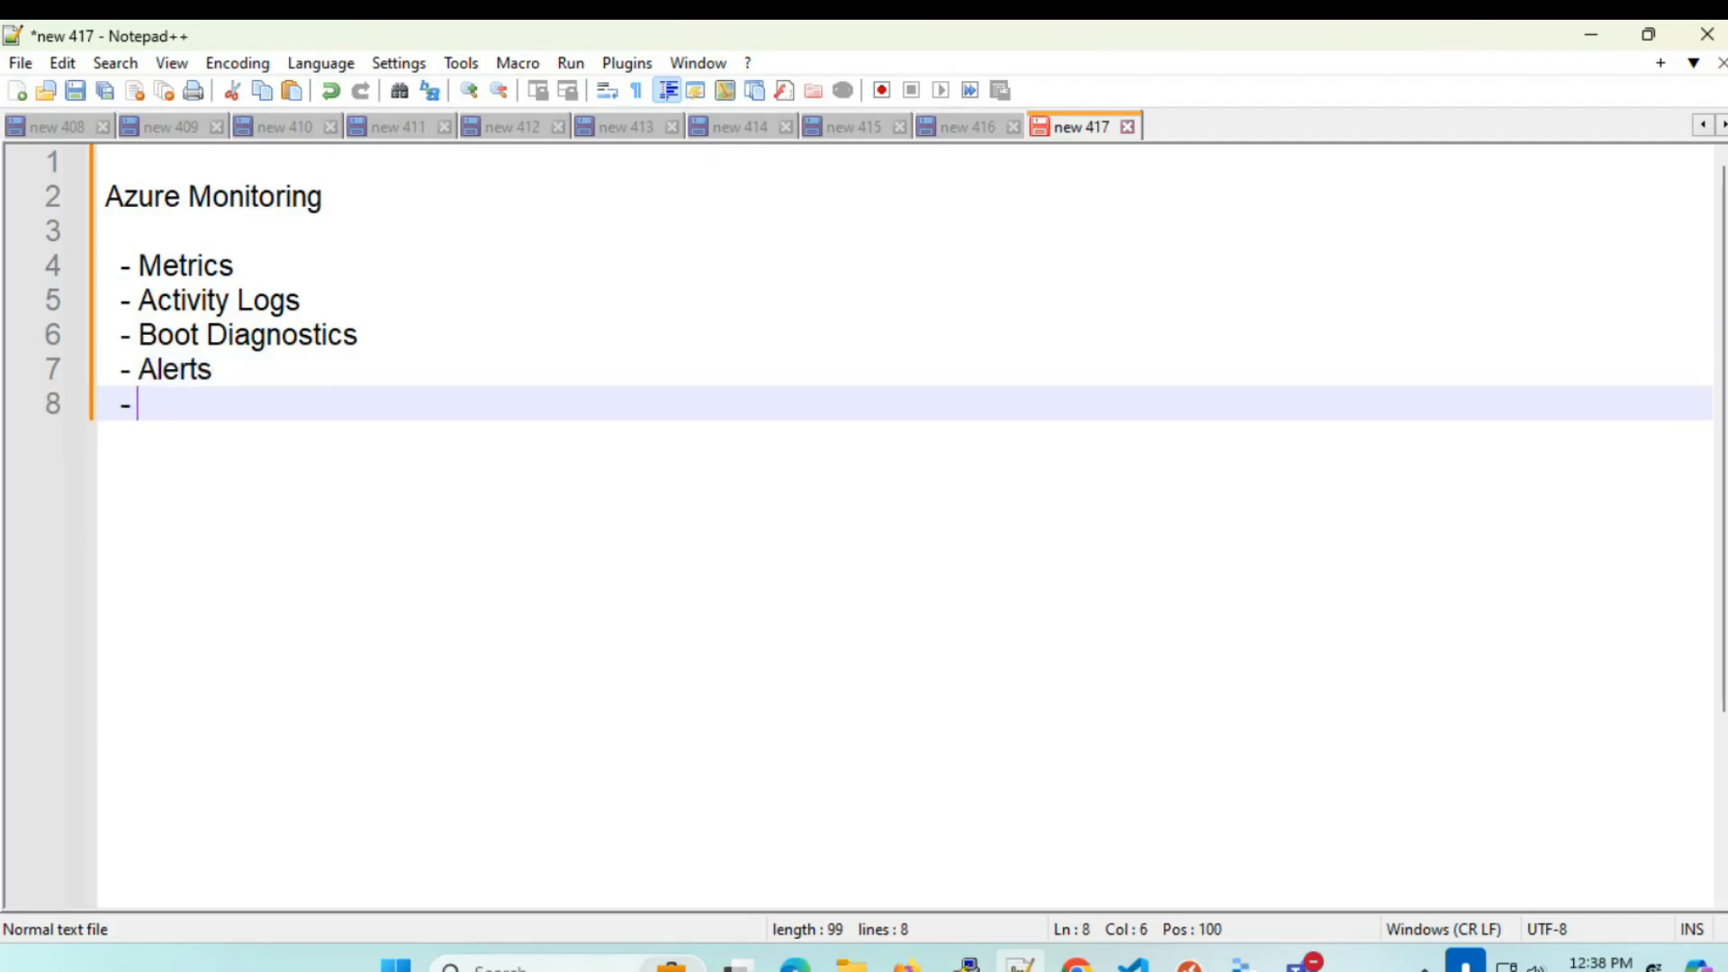
text(Log Ana)
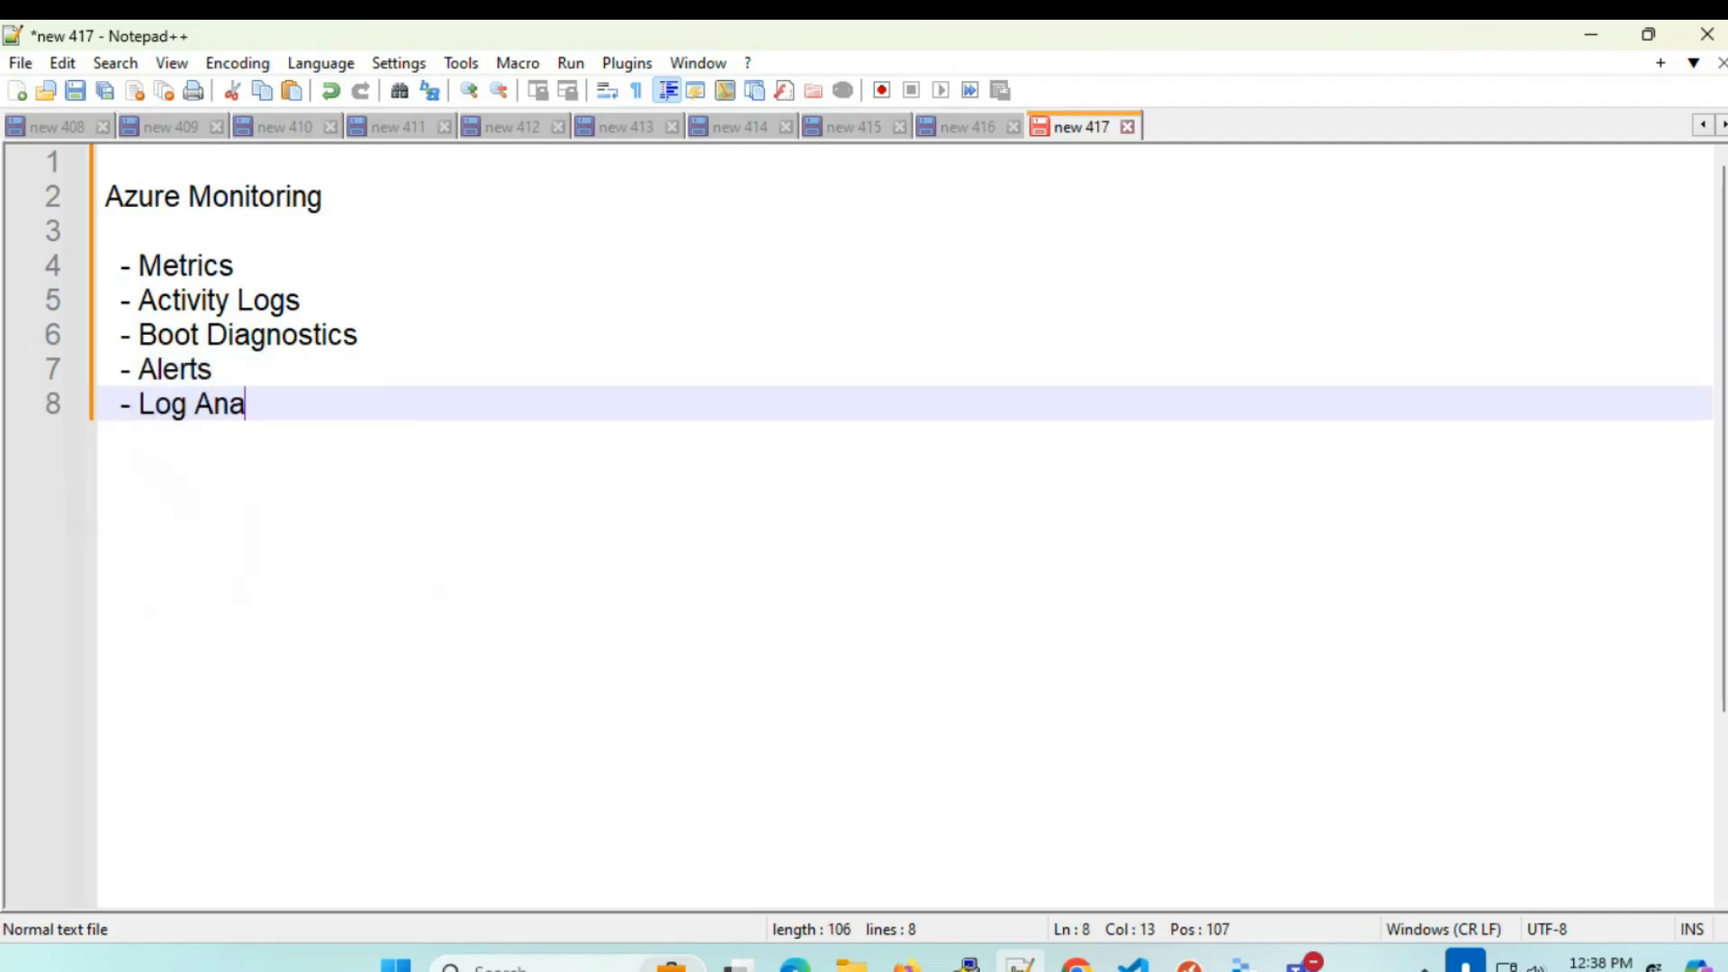
text(lytics Workspace)
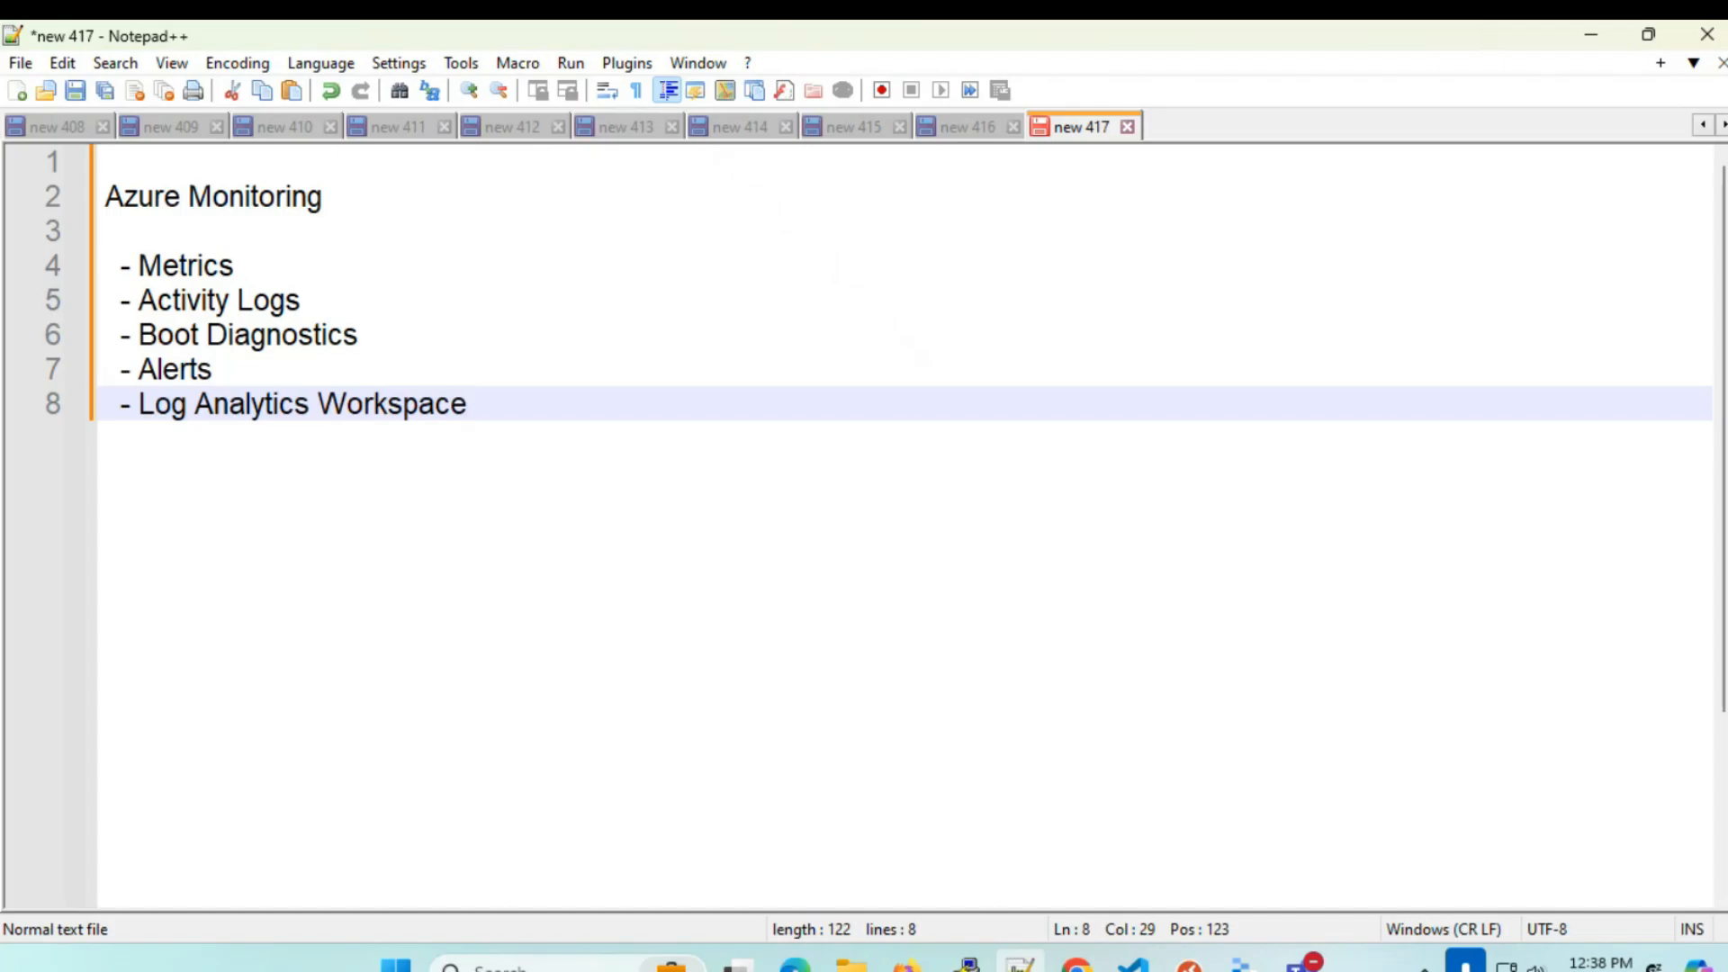
- Switch to the Azure portal in Chrome, search for "monit" and open the Monitor service
click(1078, 965)
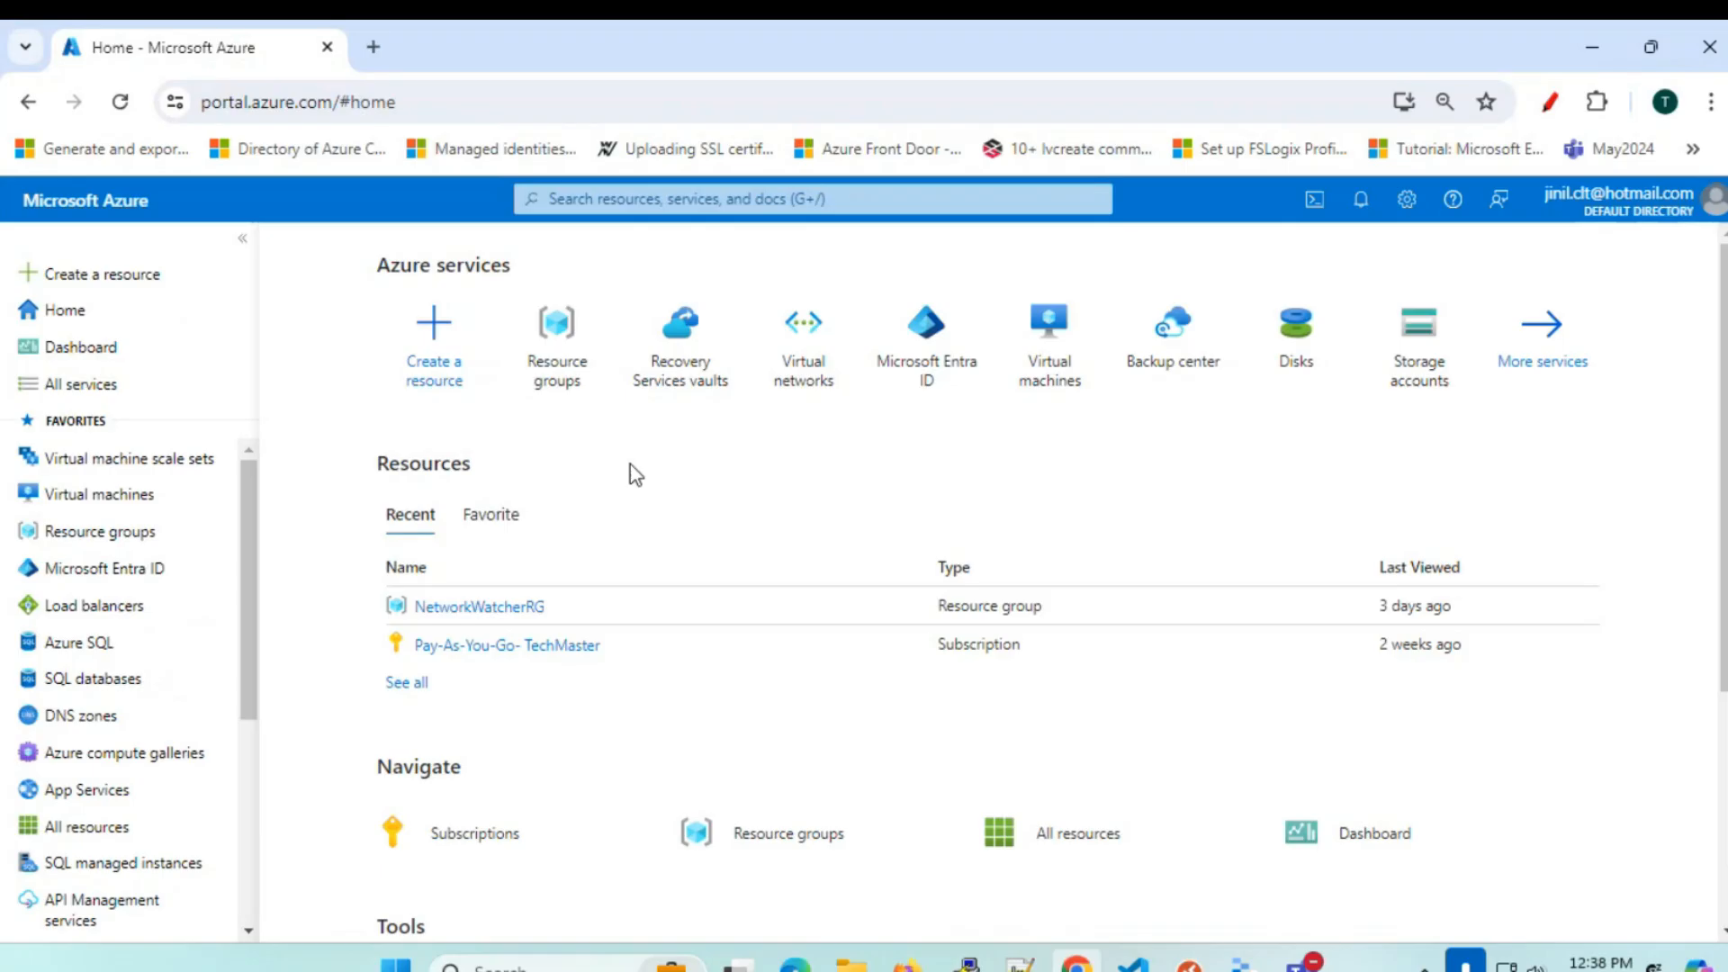
click(589, 199)
text(mc)
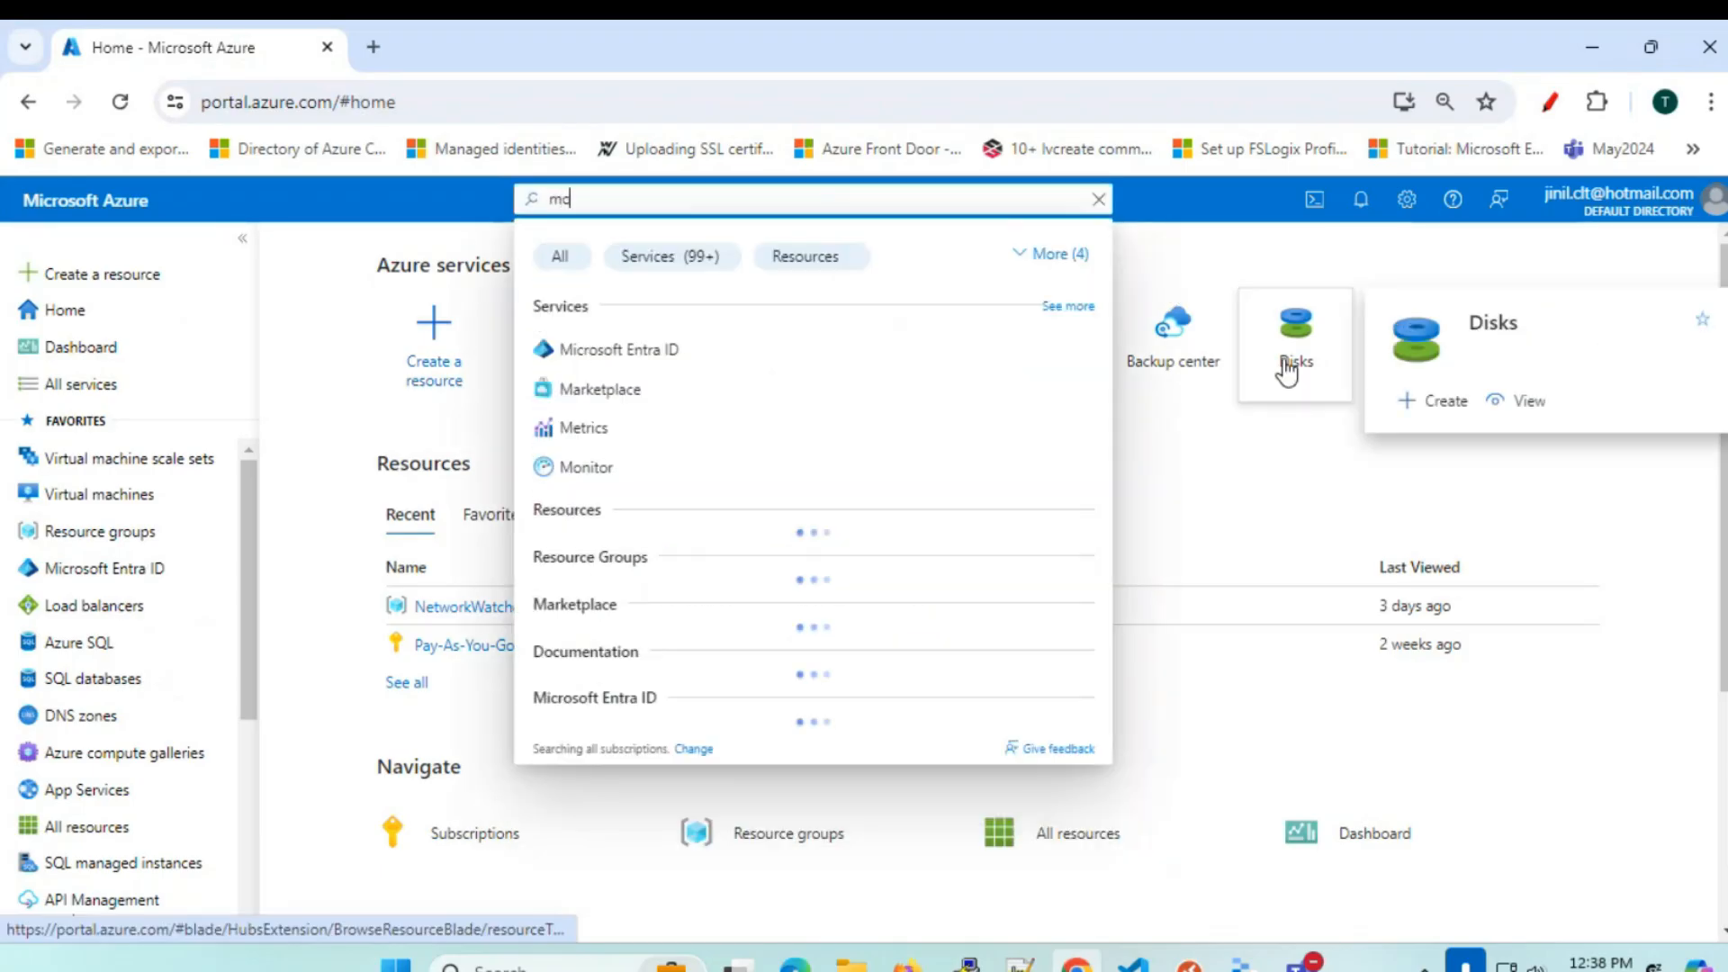
text(nit)
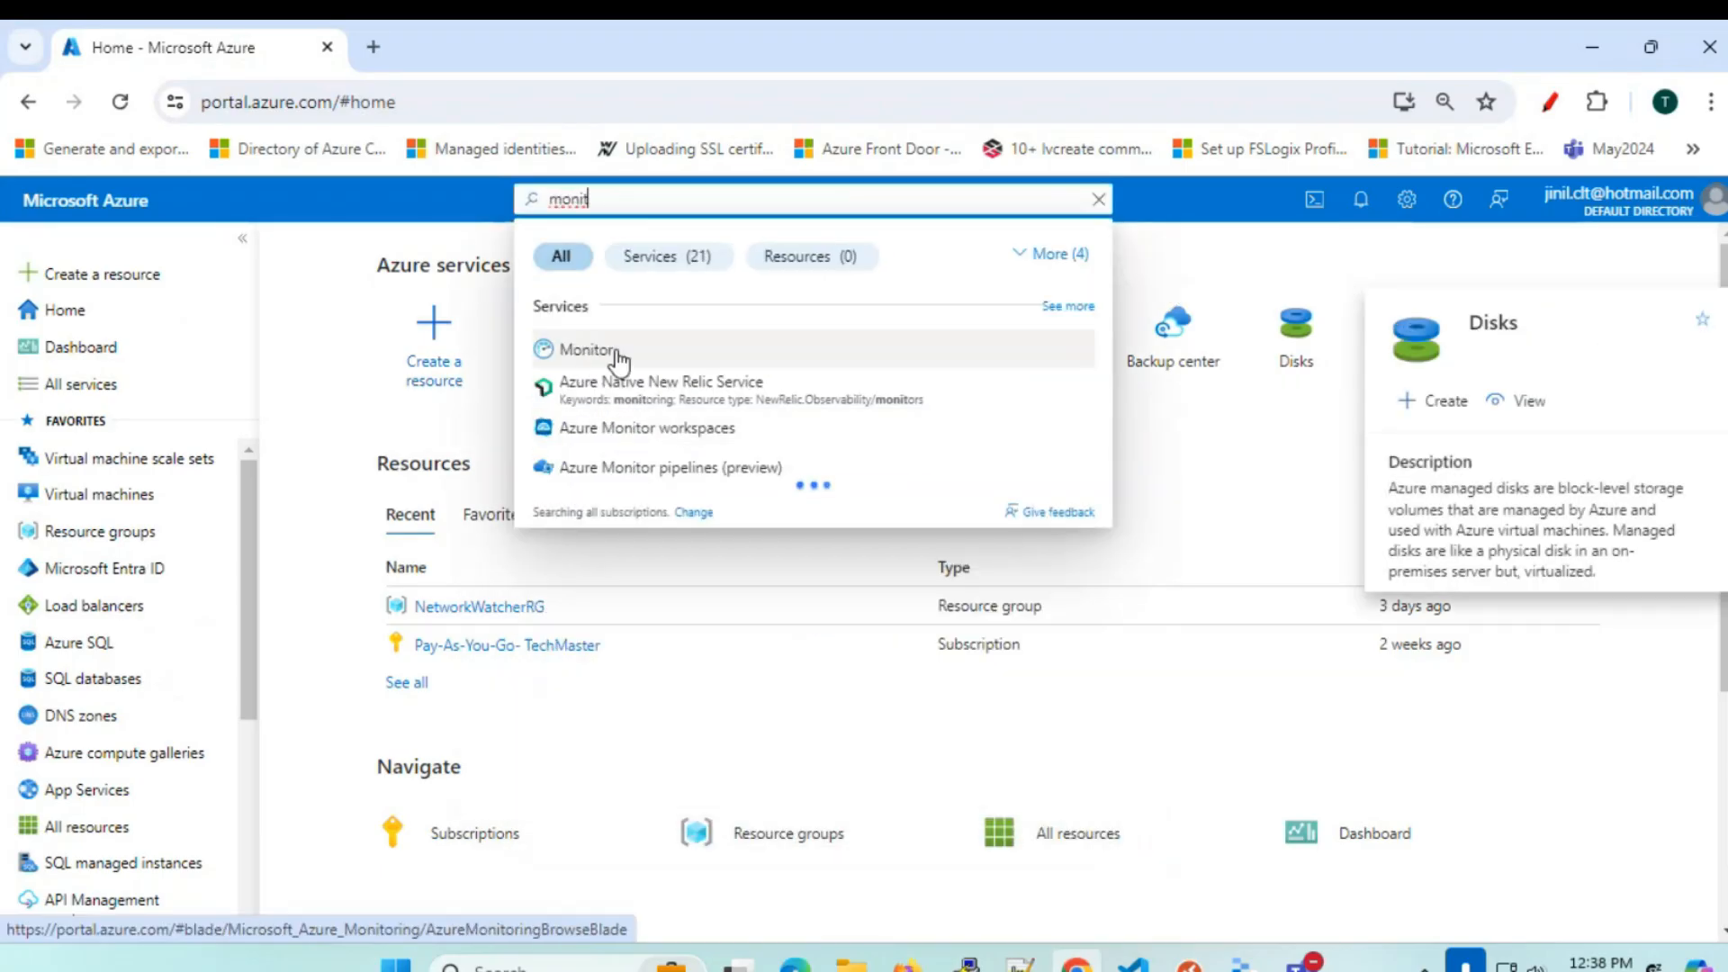
click(617, 355)
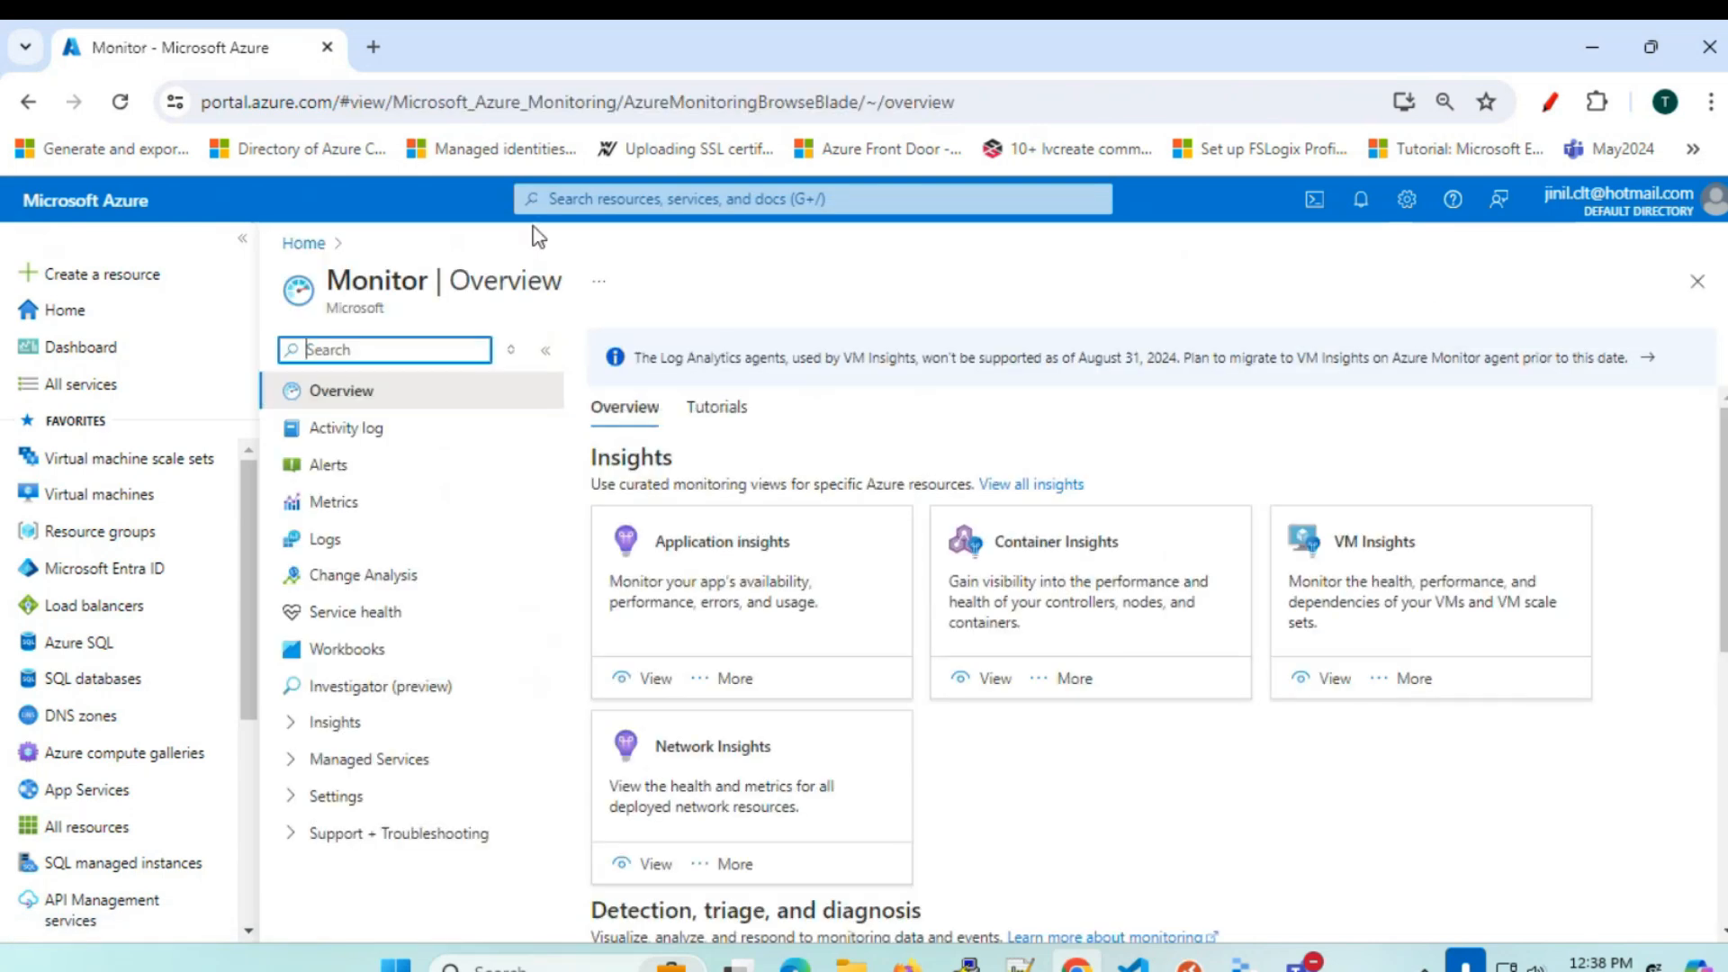
- View the Recovery Services vaults page, followed by the Backup center overview
click(576, 200)
click(774, 585)
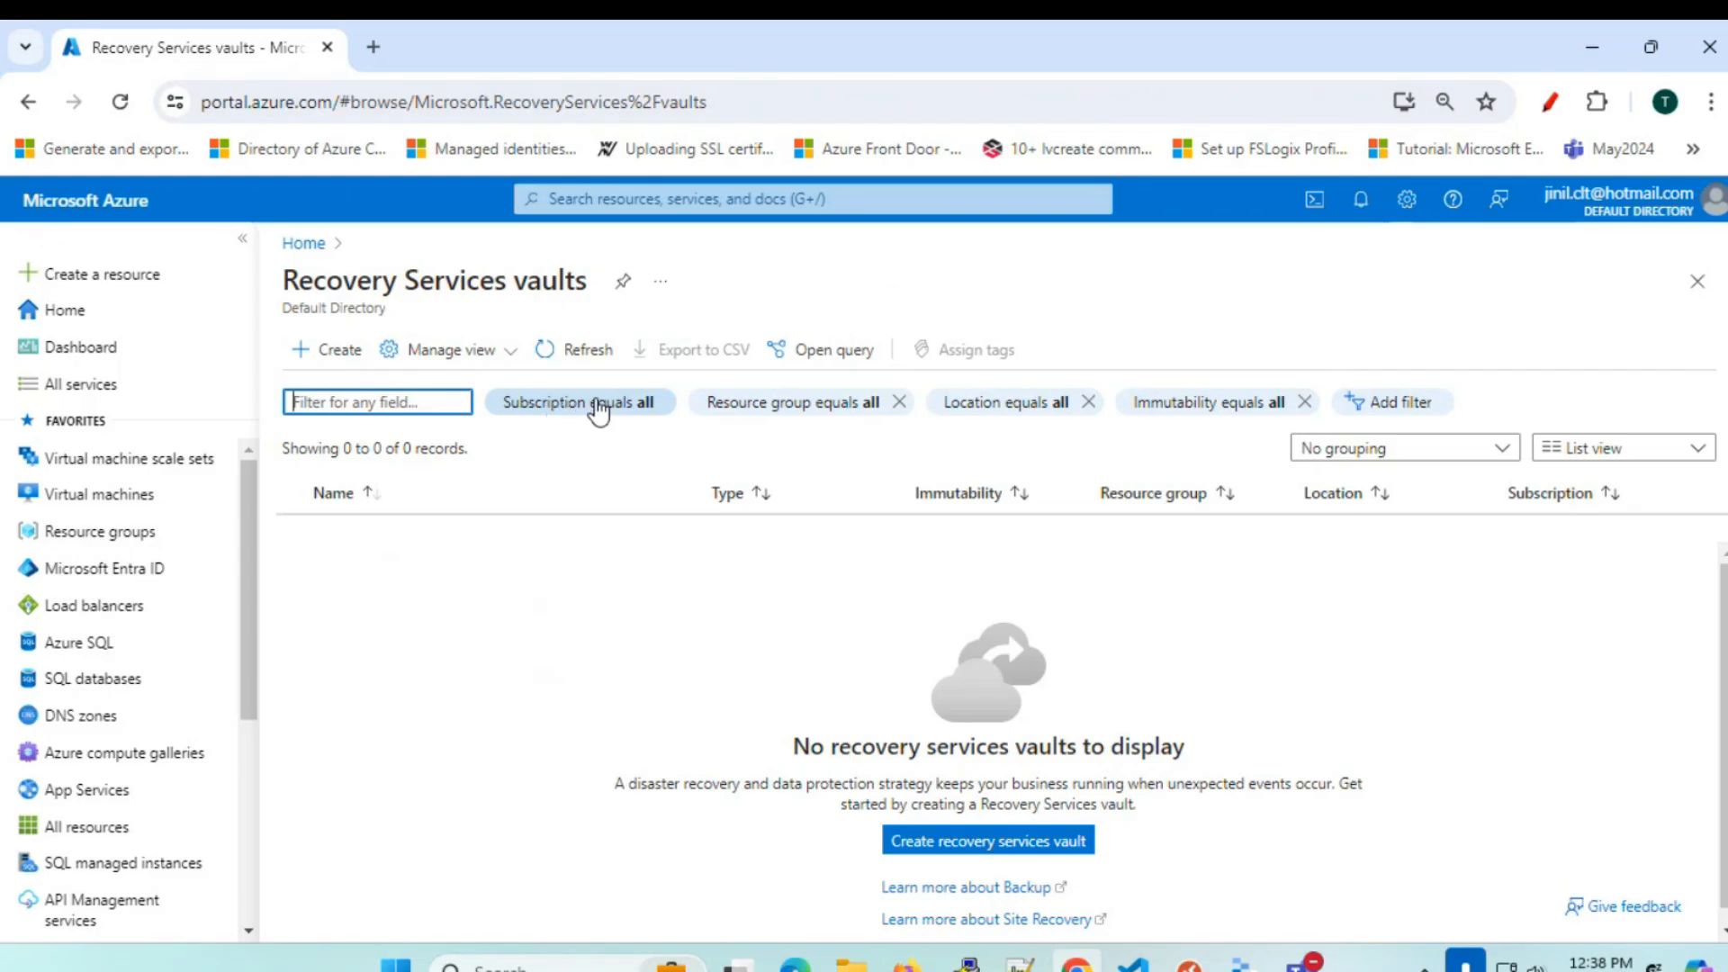
click(641, 200)
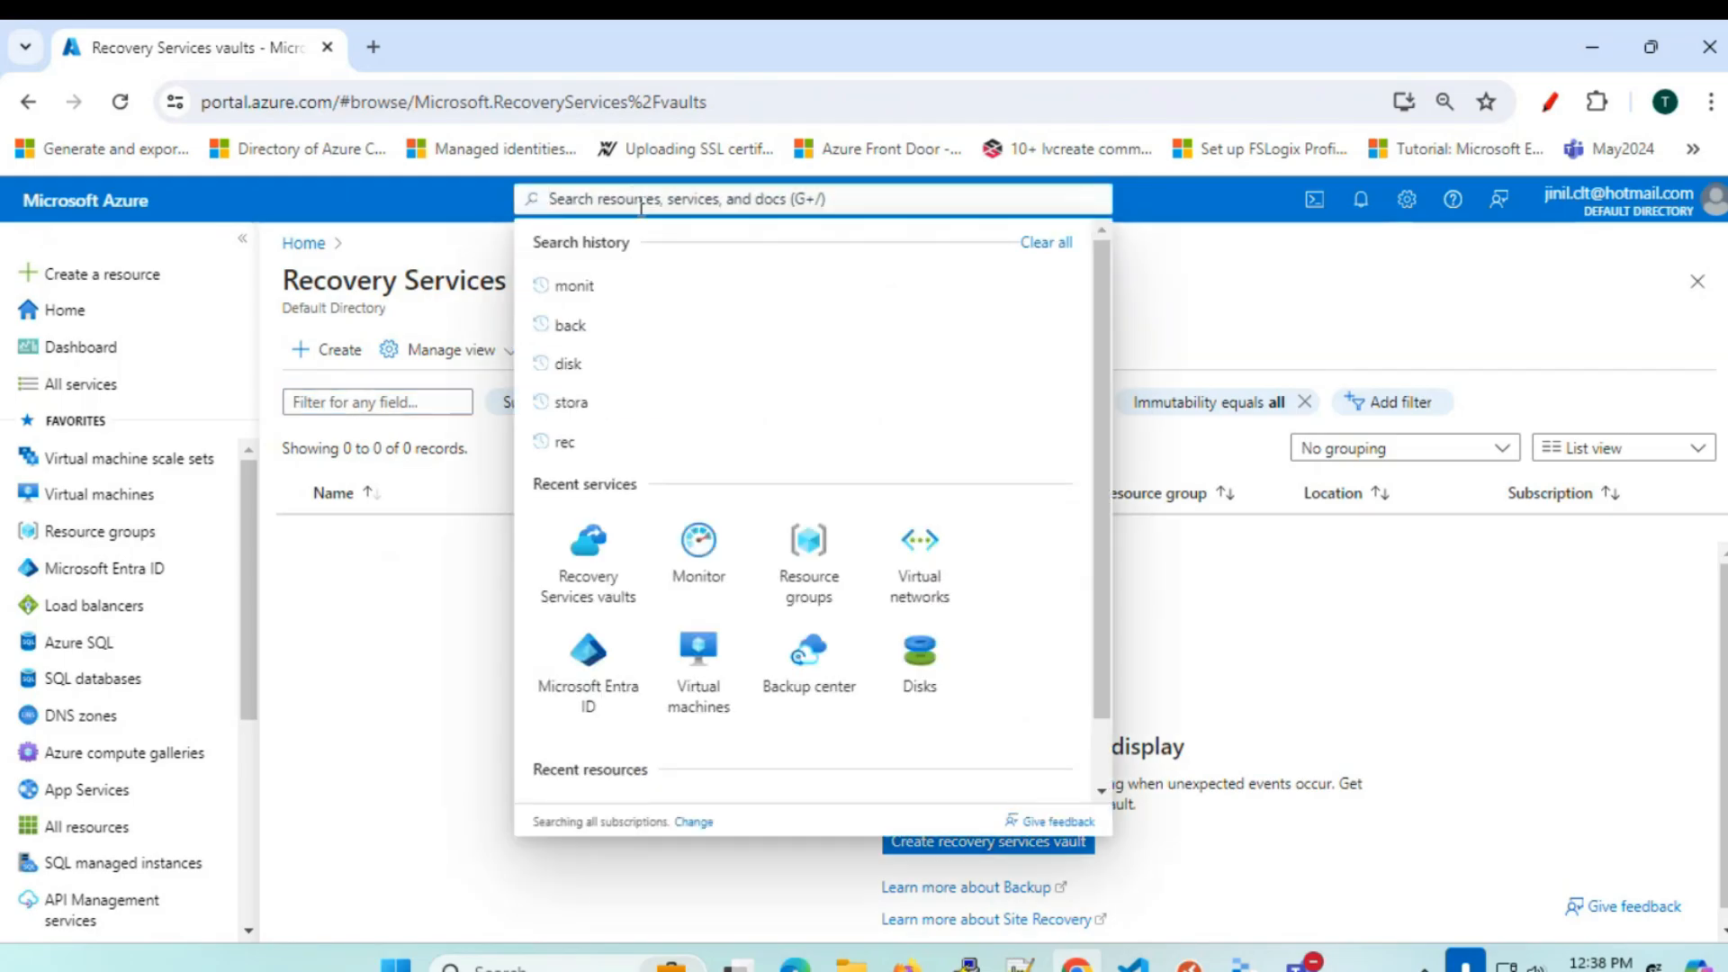
click(832, 683)
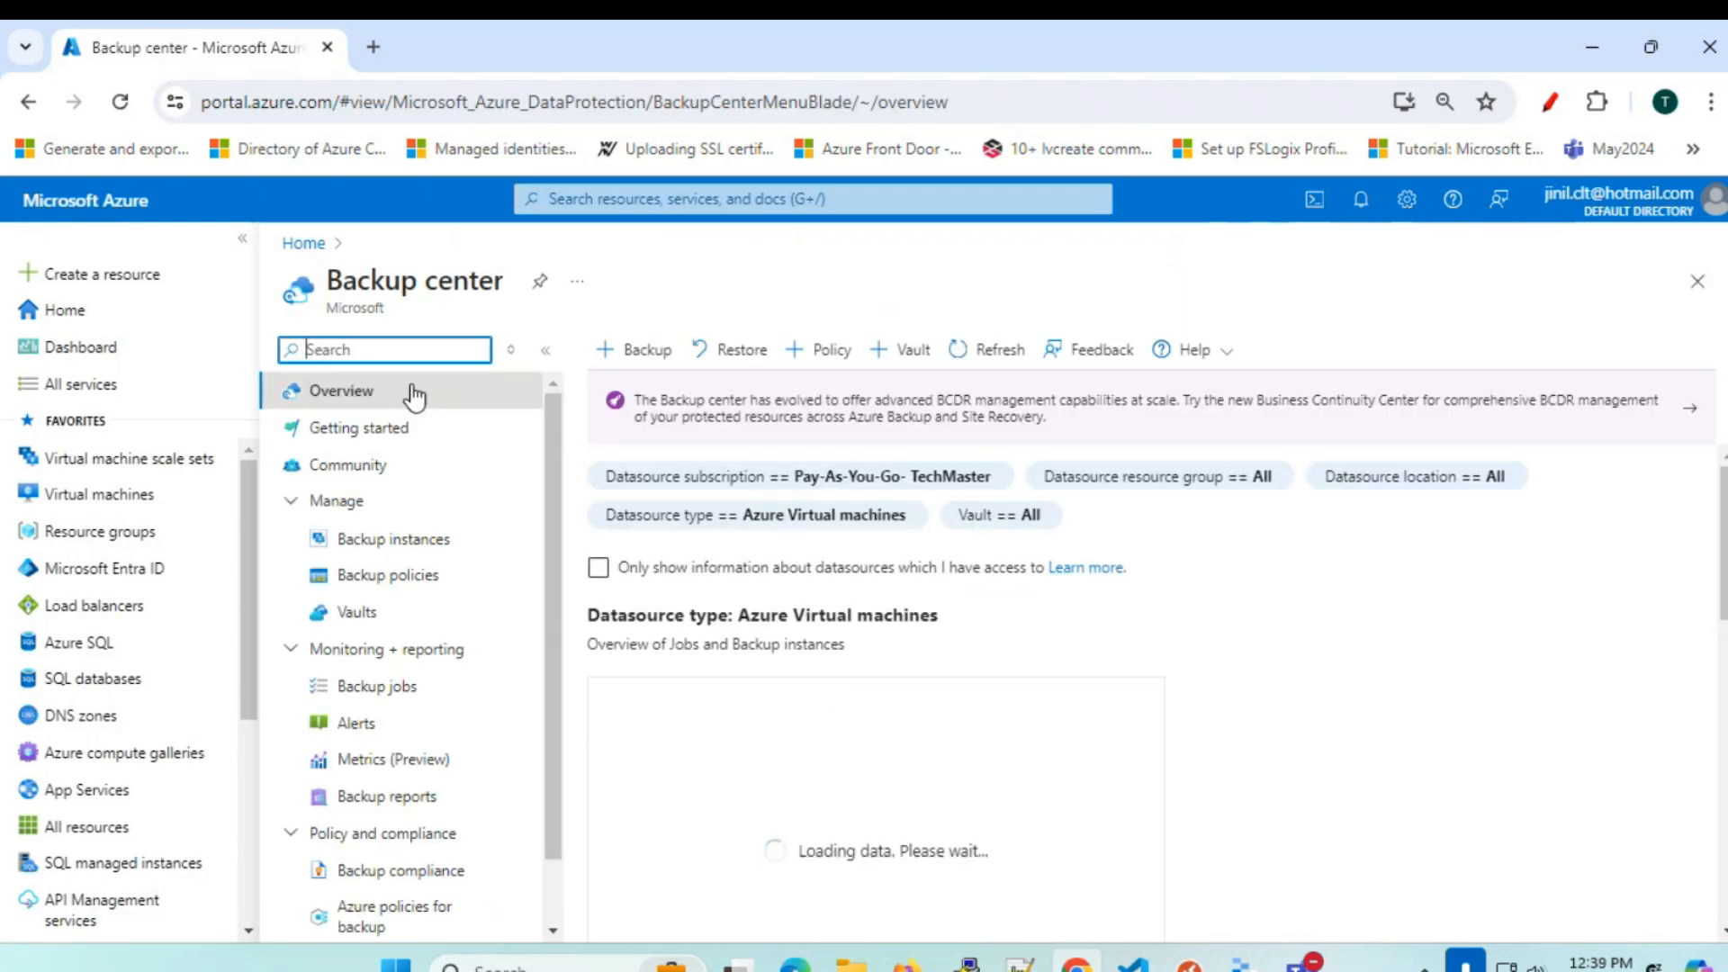
drag(327, 282, 492, 283)
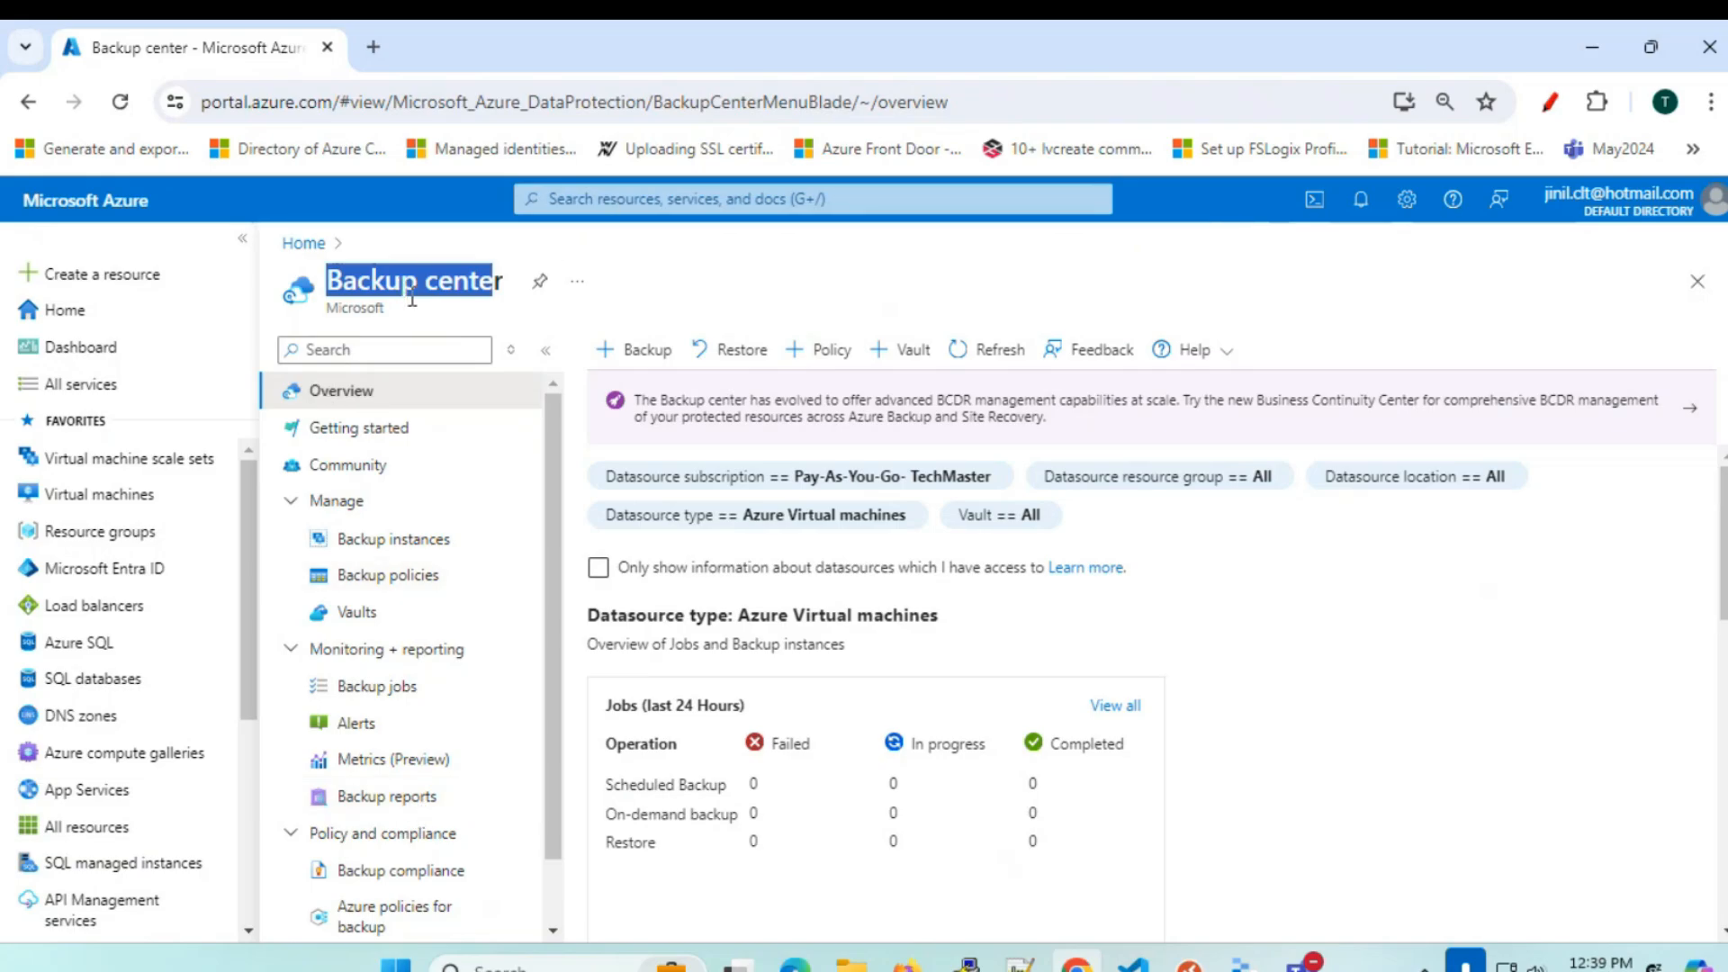
- Return to the Monitor service overview from the recent services and point out its title
click(647, 205)
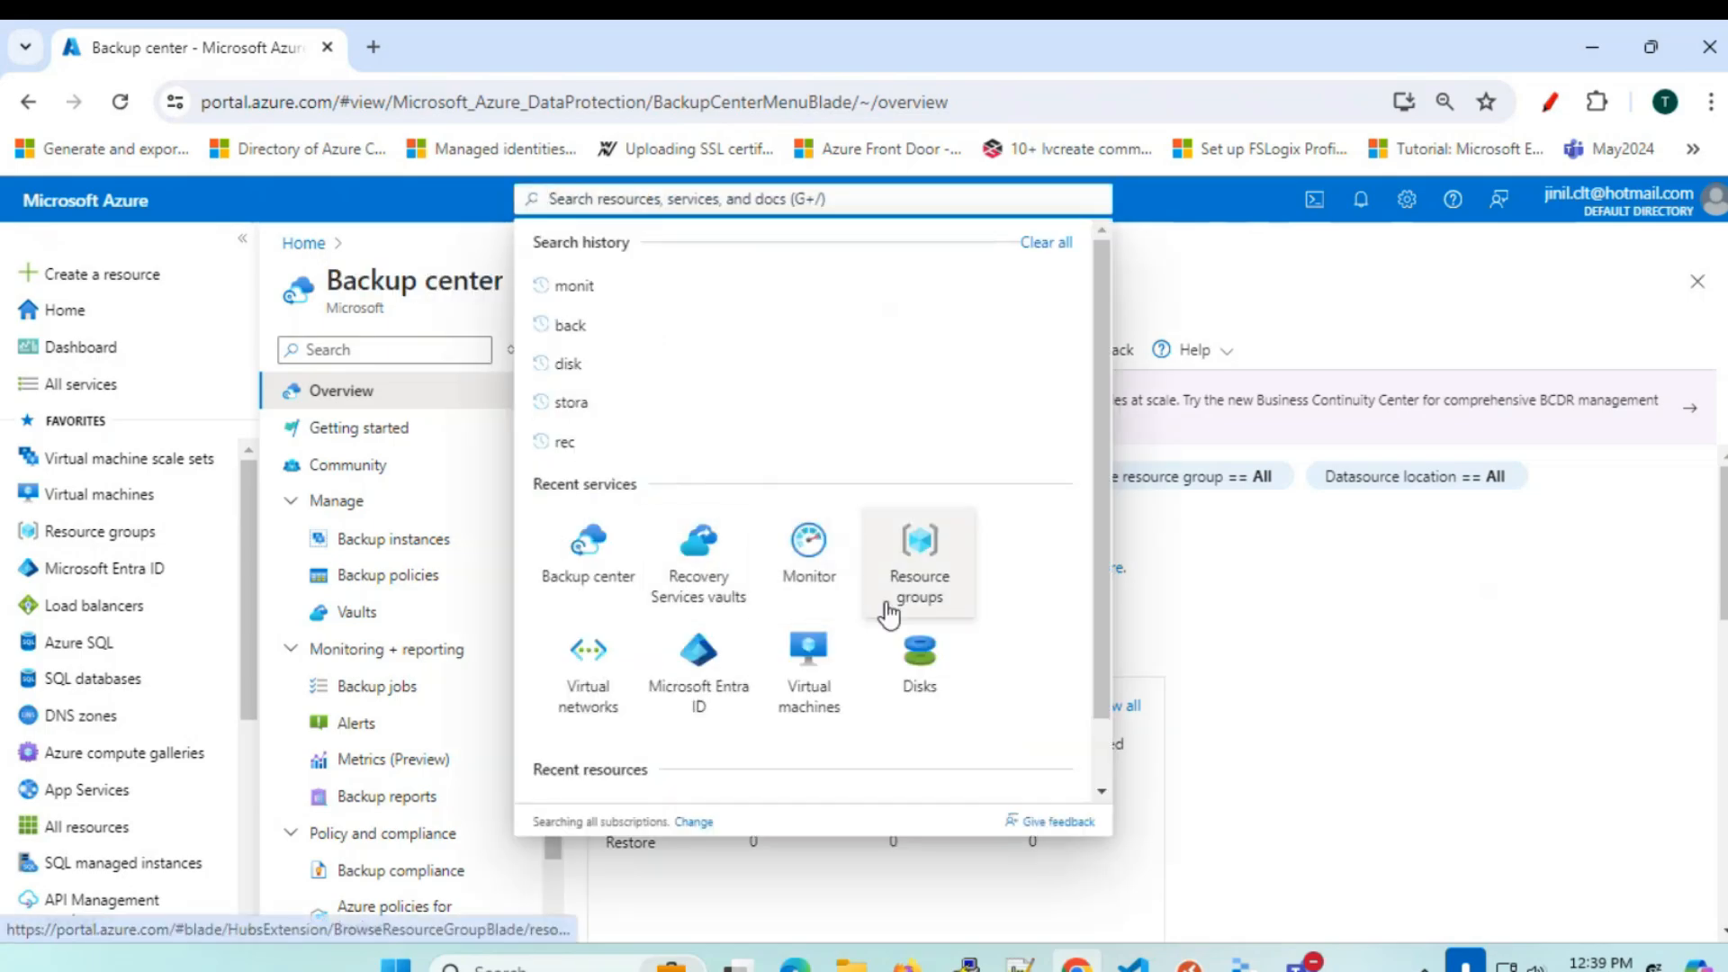
click(808, 558)
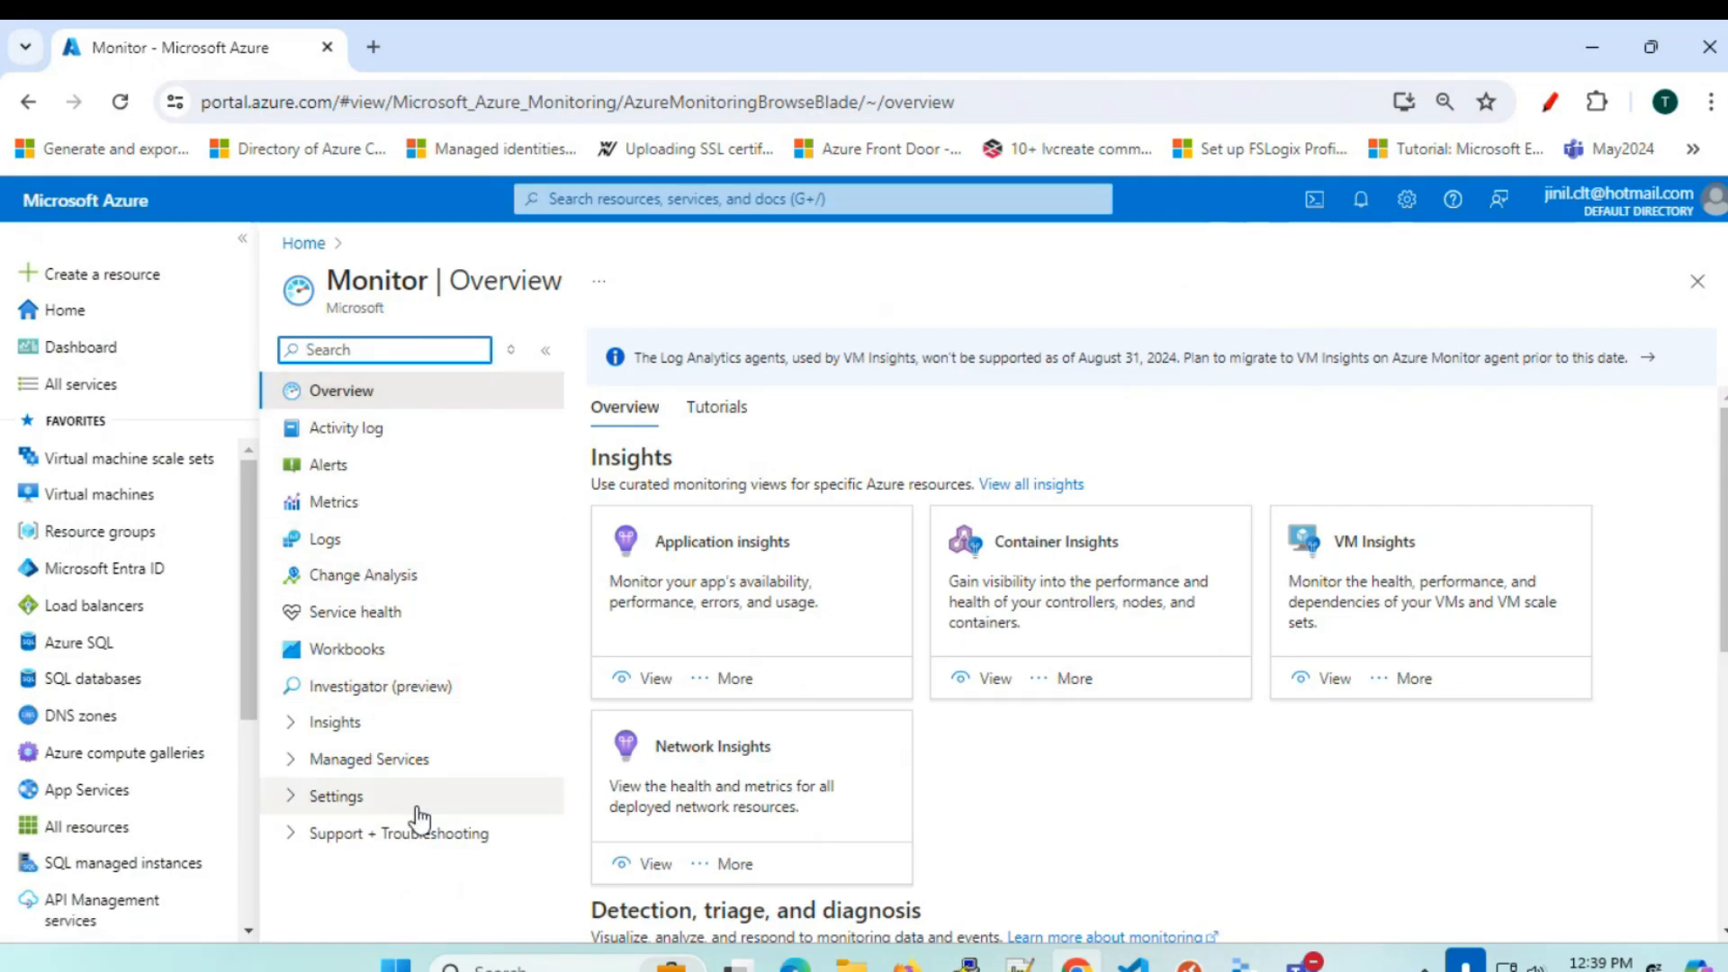
drag(327, 286, 438, 284)
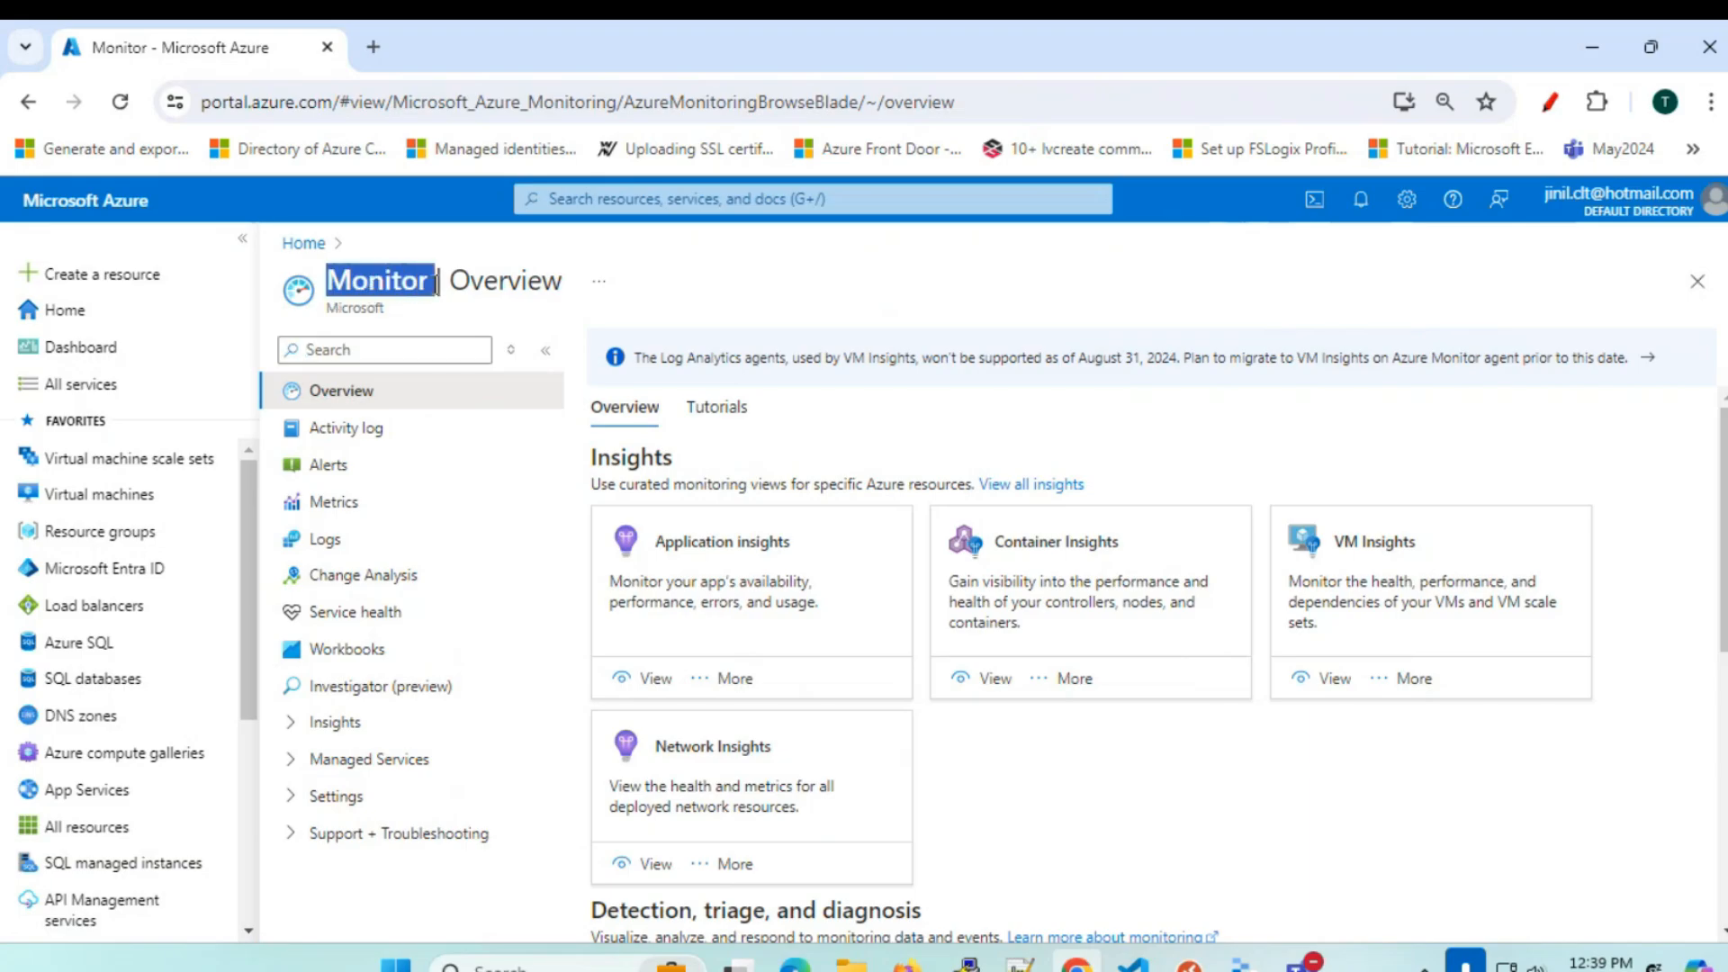
- Switch to Notepad++ and insert the bullet "VM Insight" directly below Metrics in the monitoring list
click(1021, 964)
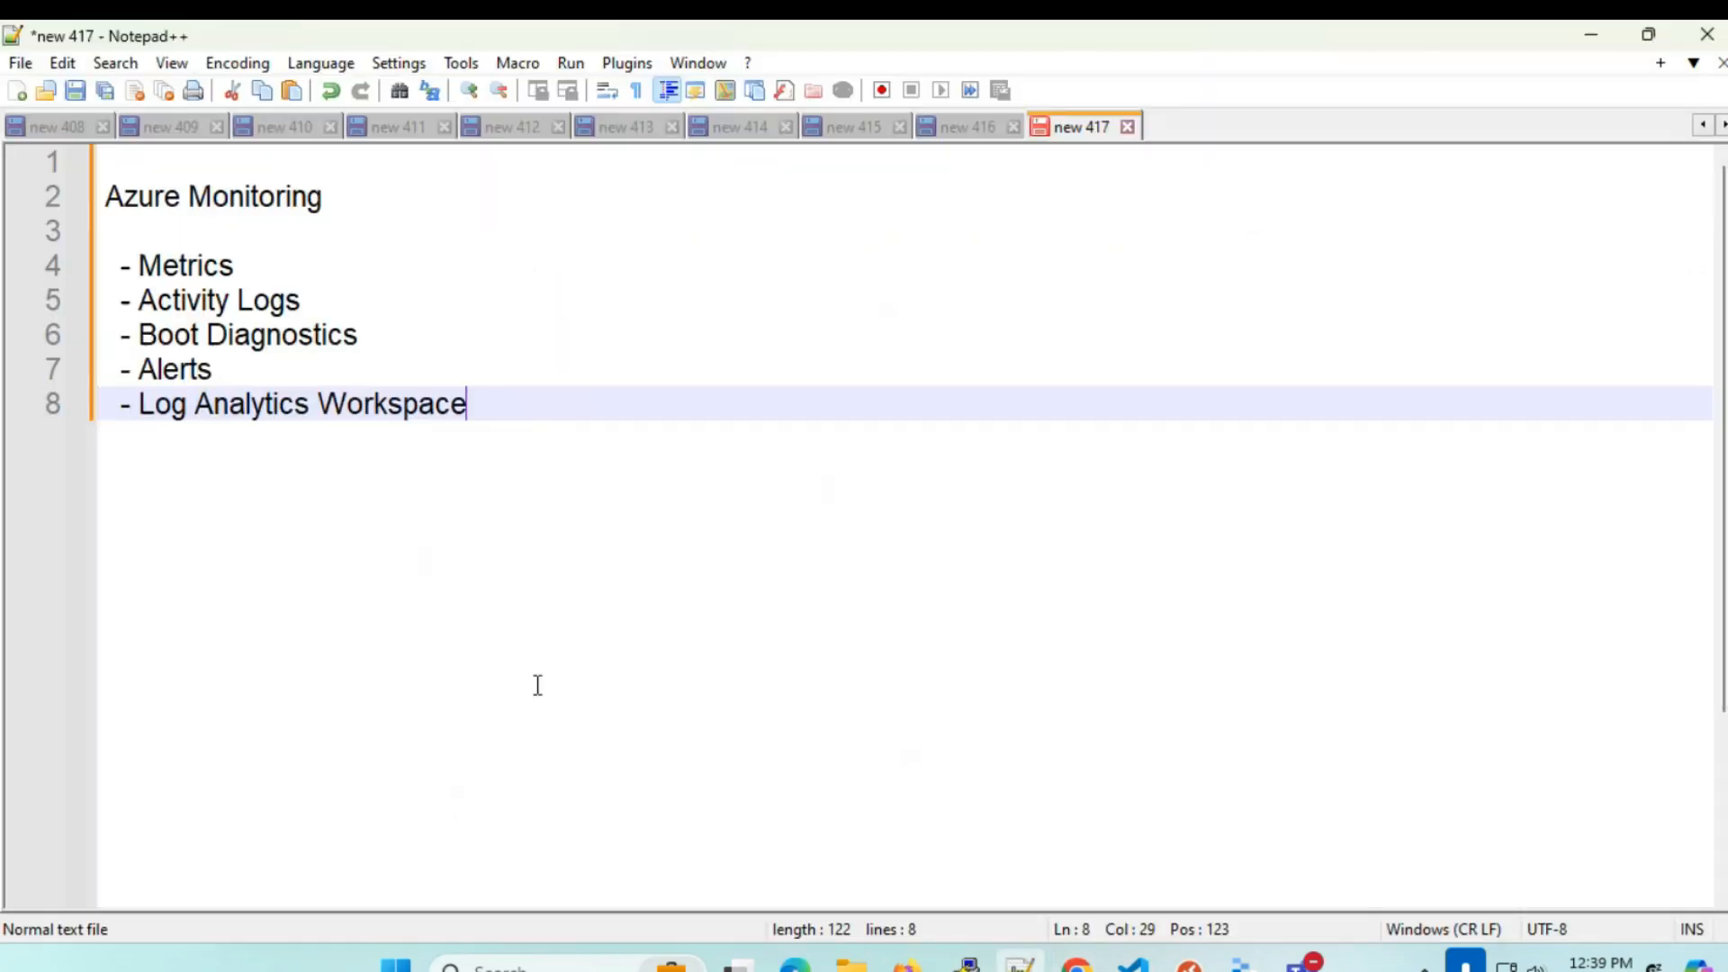
click(485, 271)
key(Return)
text(- VM)
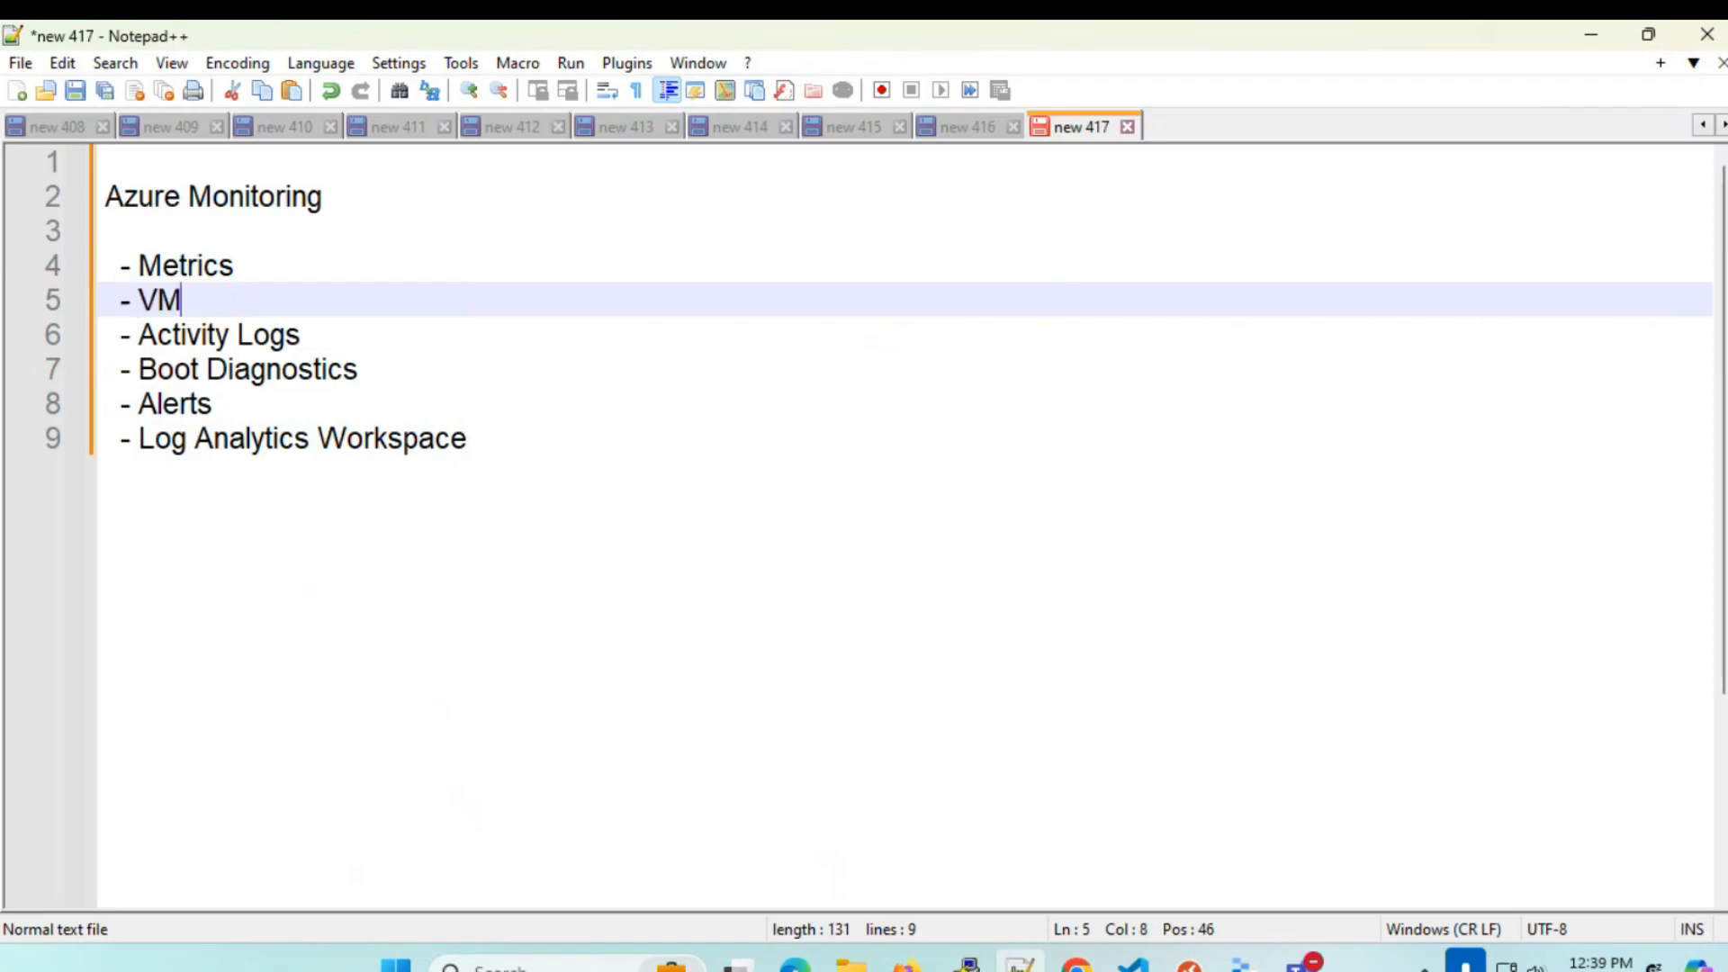
text( Insight)
key(alt+Tab)
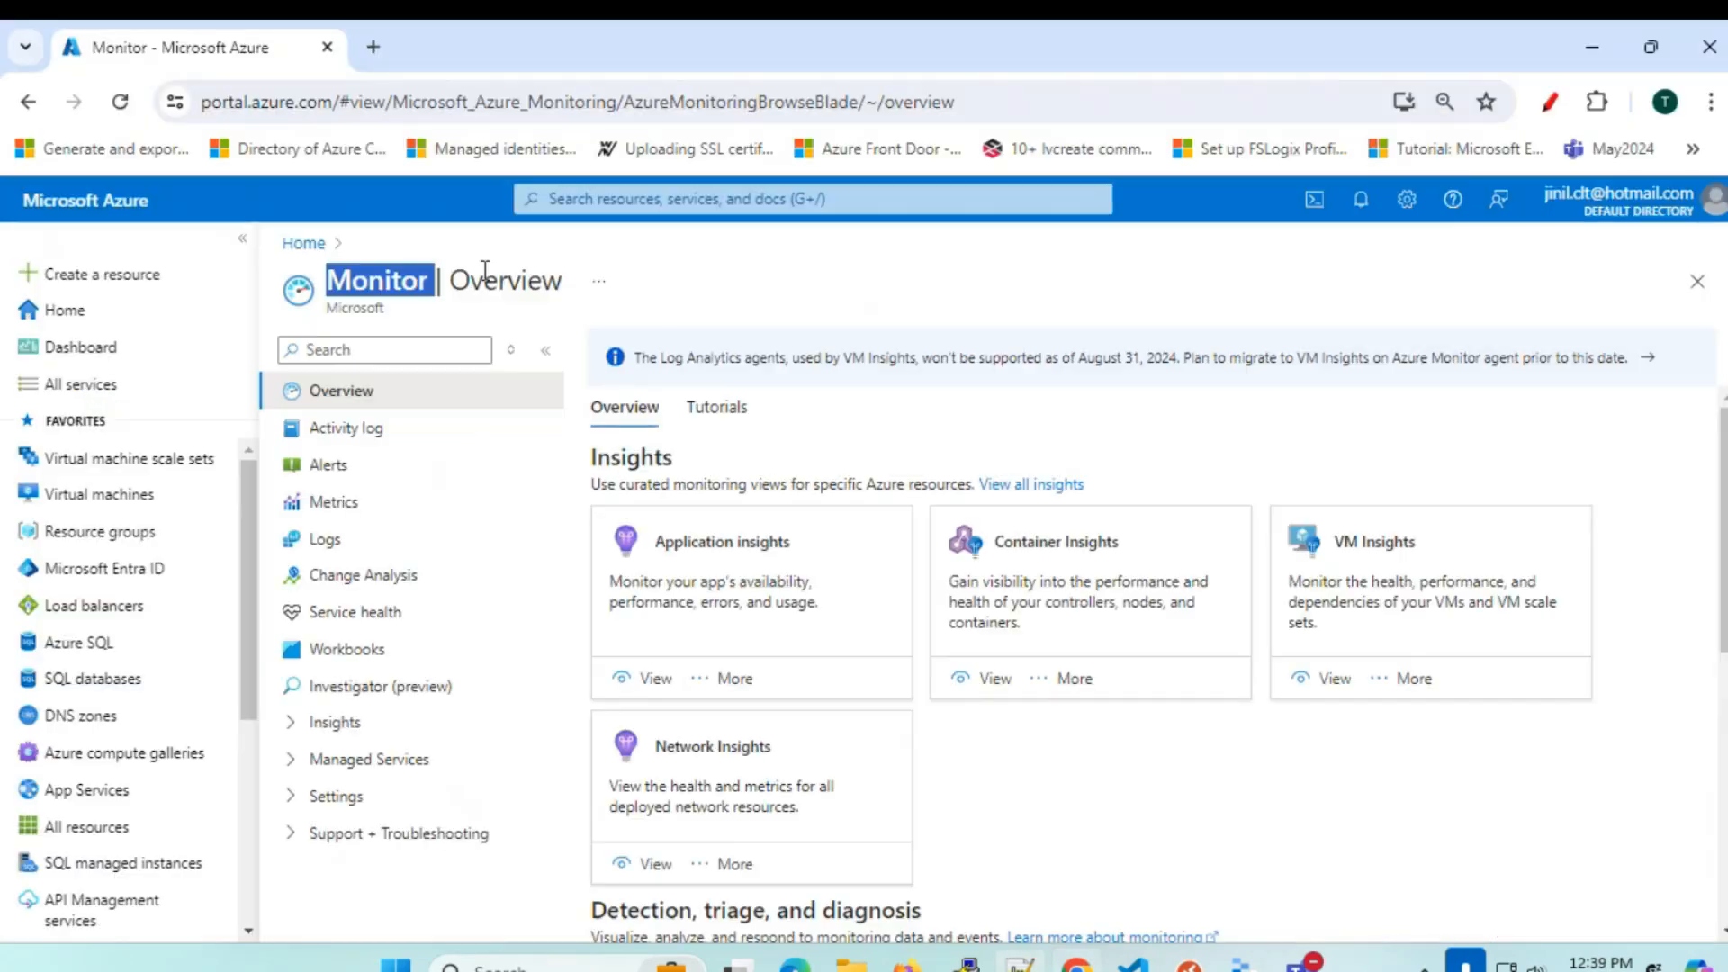
key(alt+Tab)
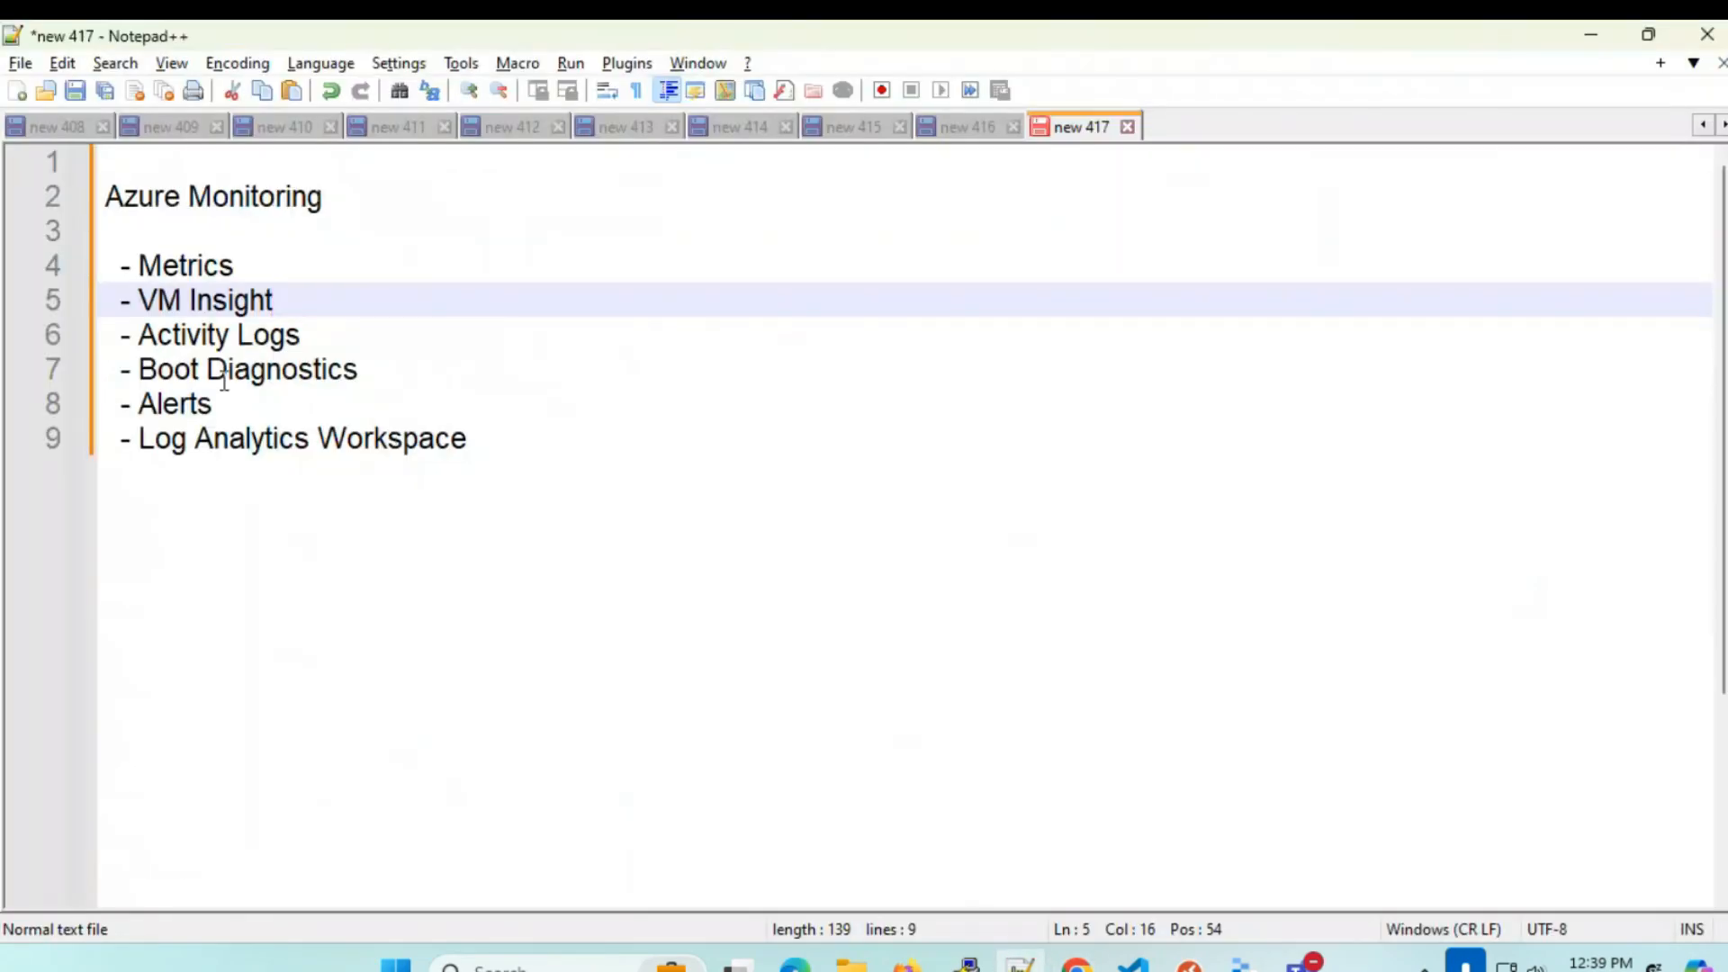
- Switch back to the Azure portal and examine the Monitor overview and its Insights cards
key(alt+Tab)
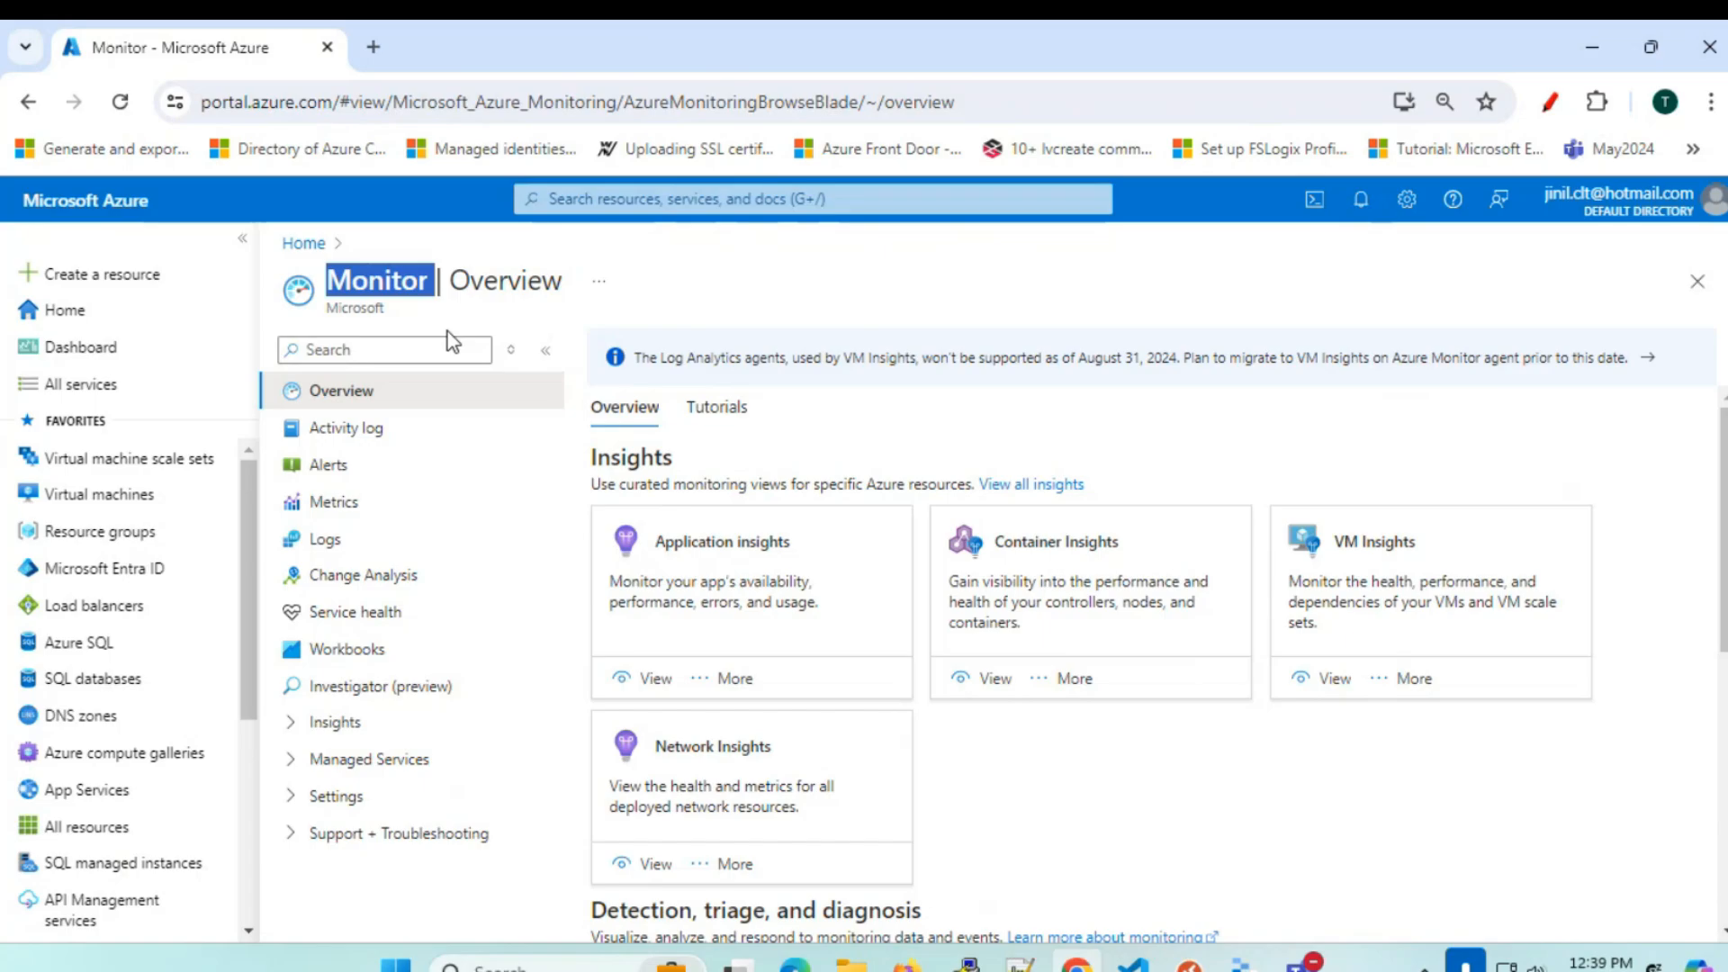
click(387, 282)
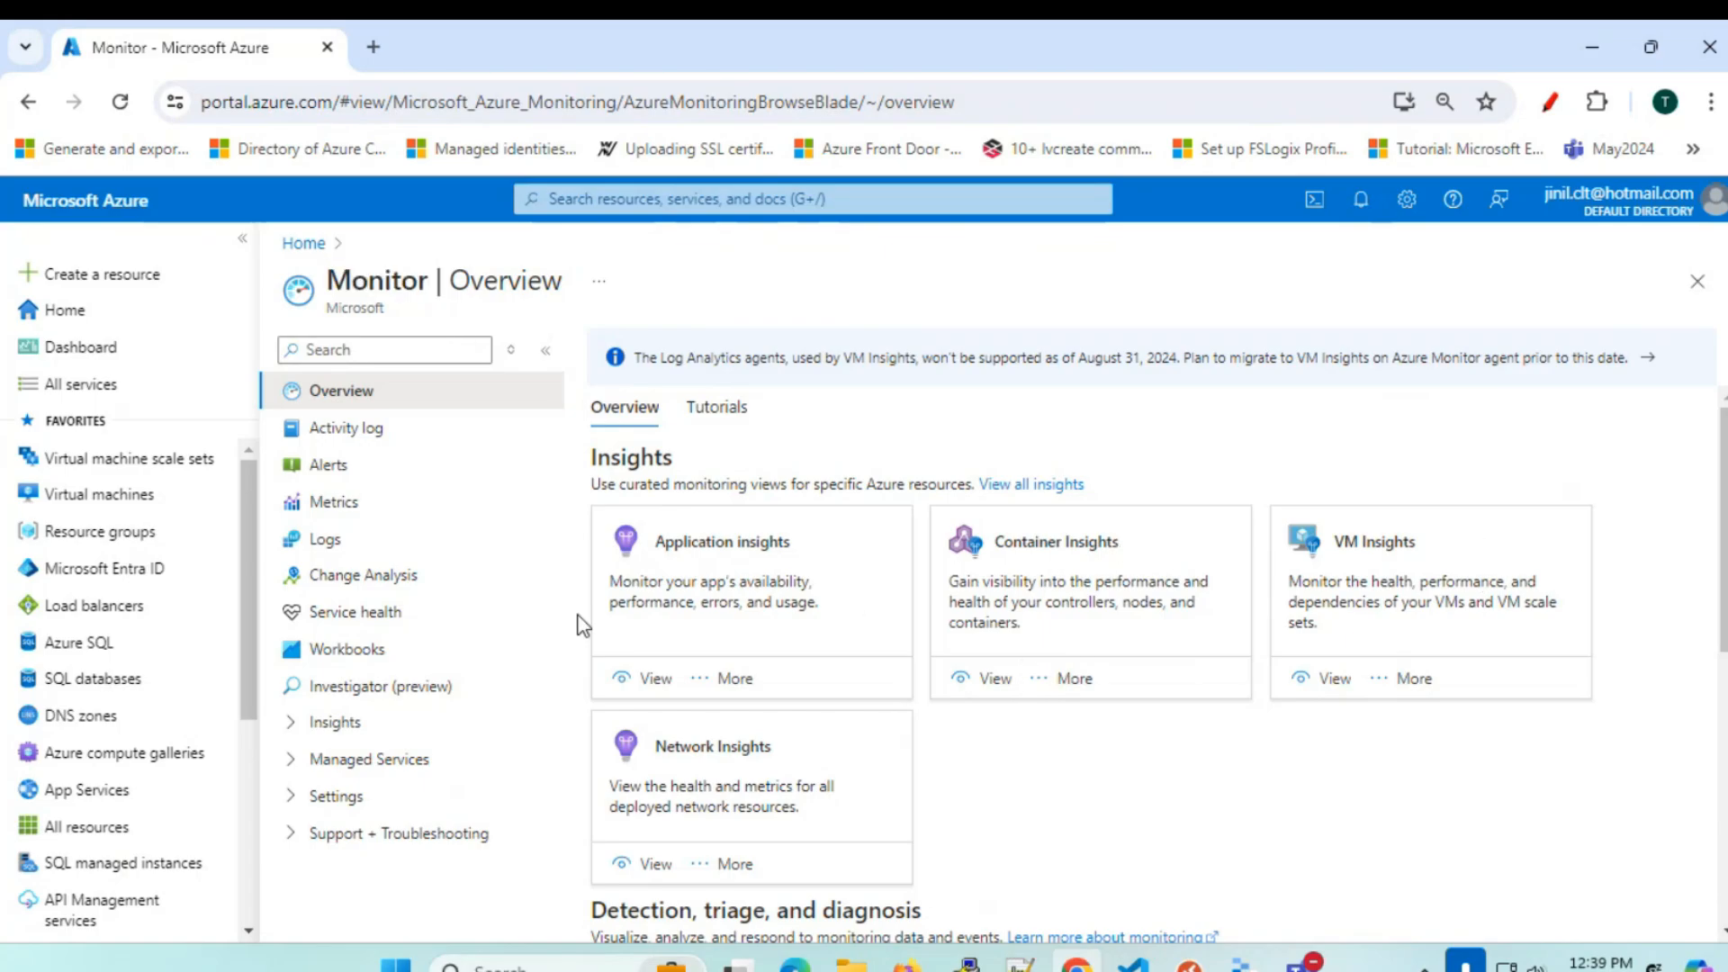
scroll(1161, 794, down, 1)
scroll(1160, 793, up, 1)
drag(324, 283, 431, 284)
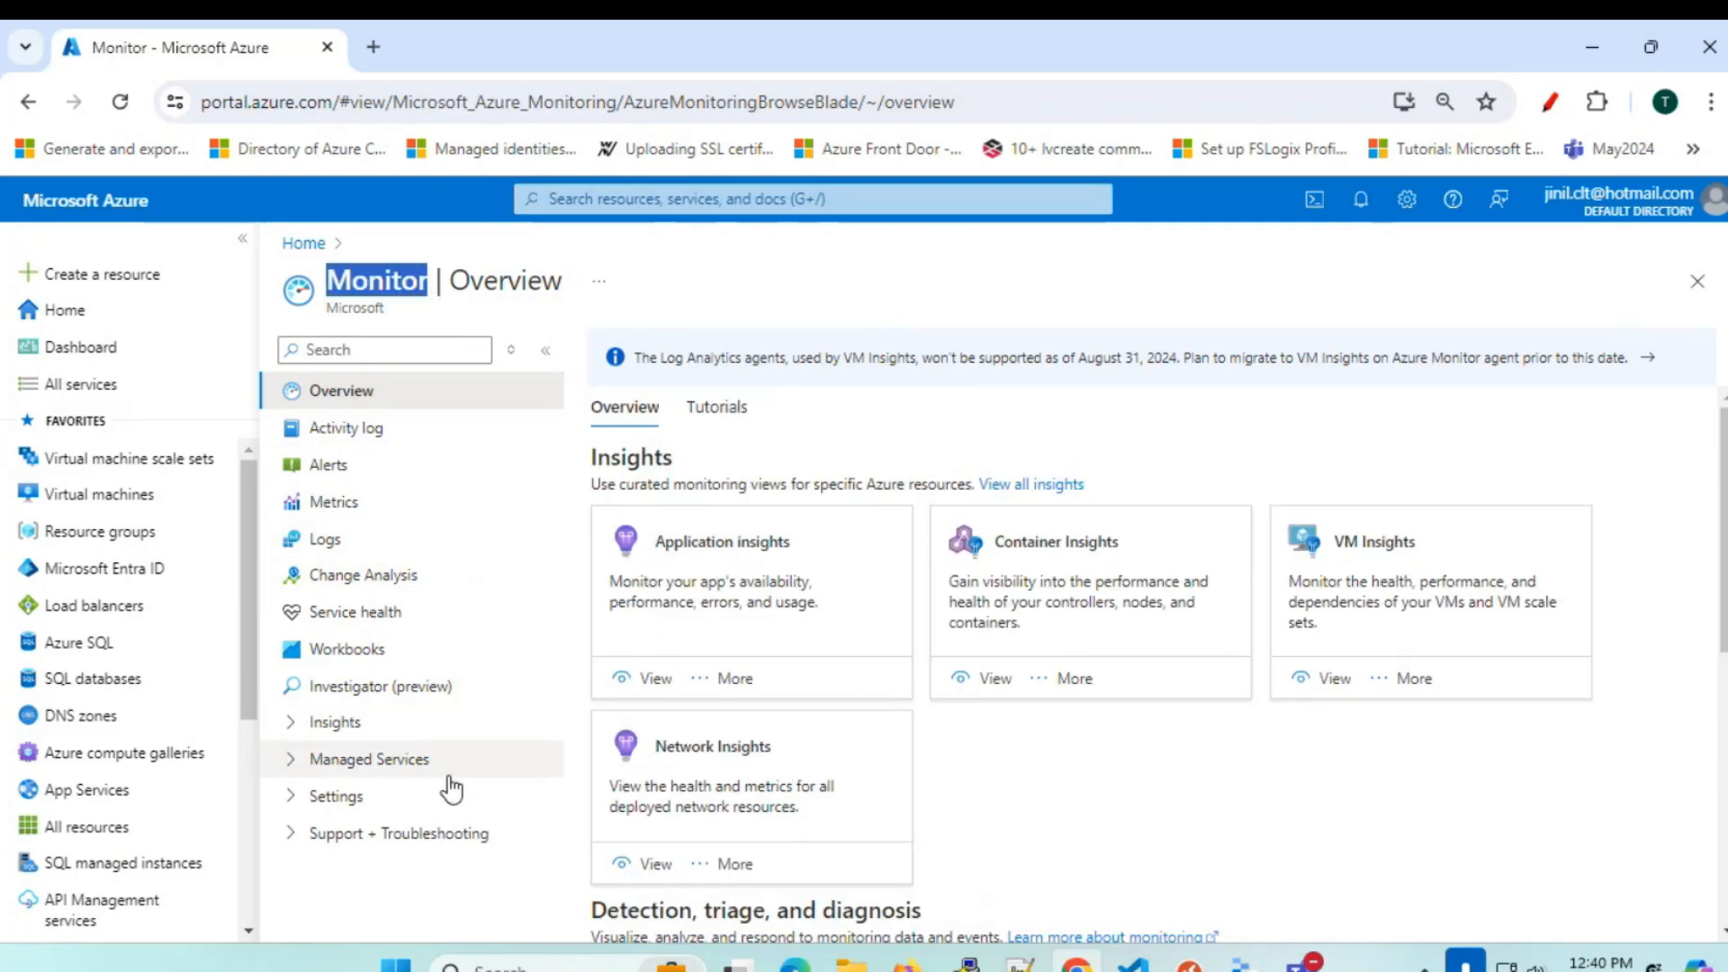
drag(1099, 880, 1107, 894)
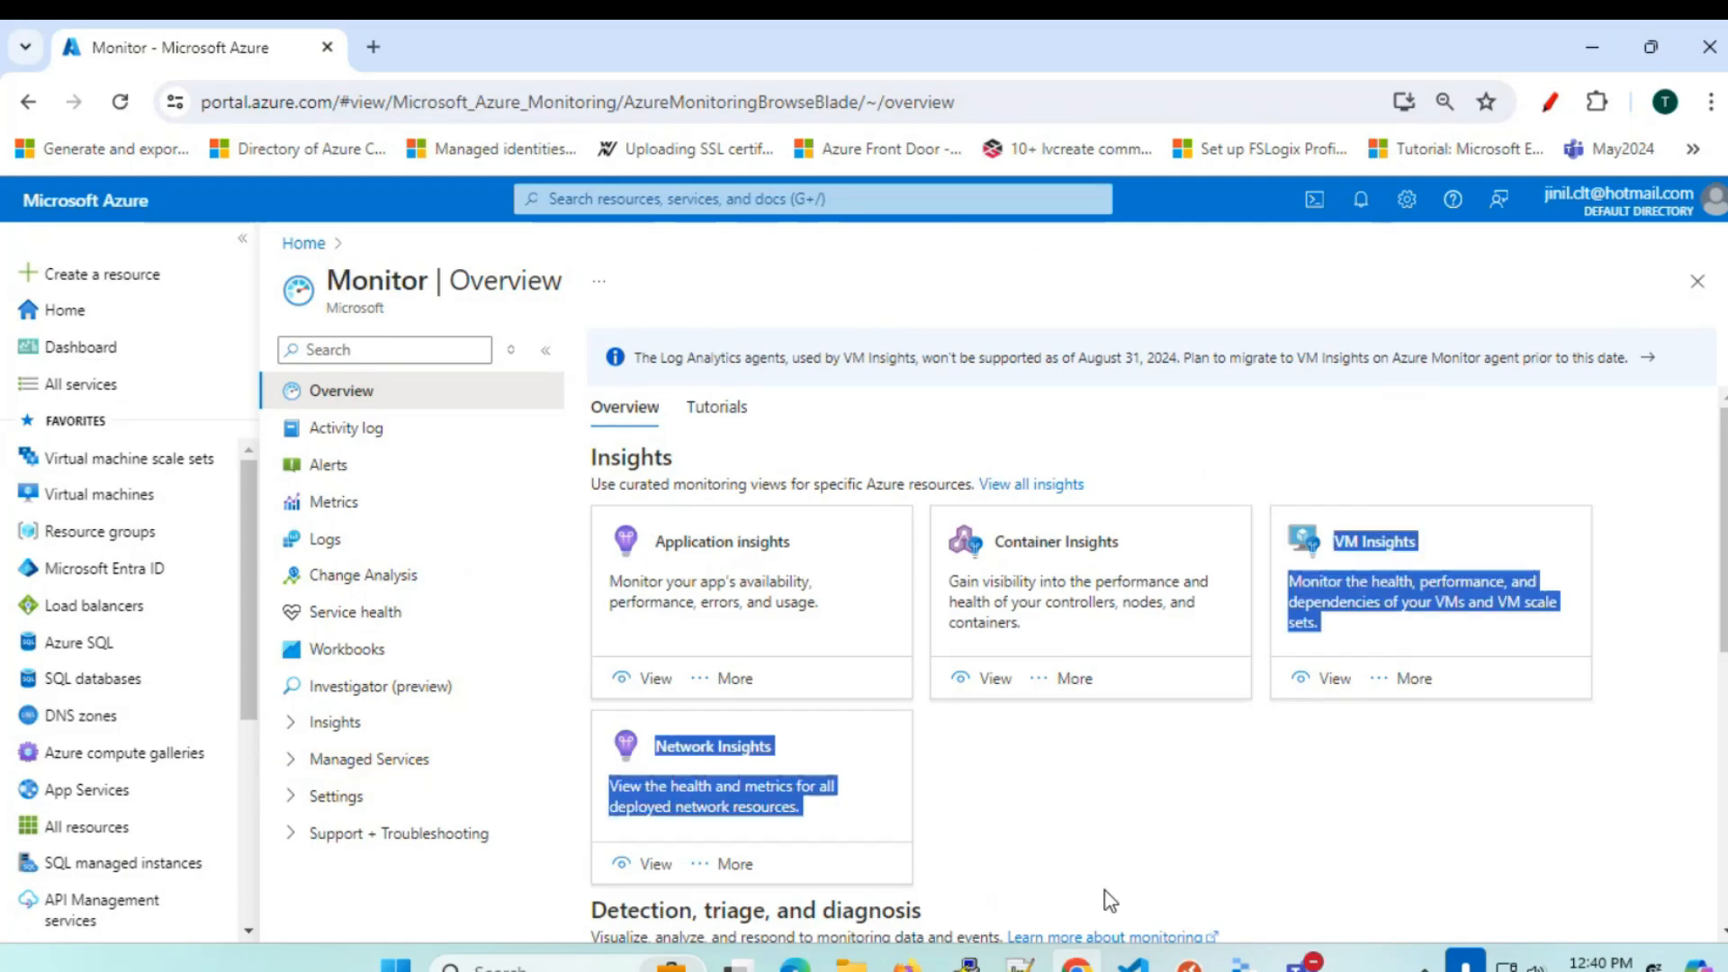
click(1091, 874)
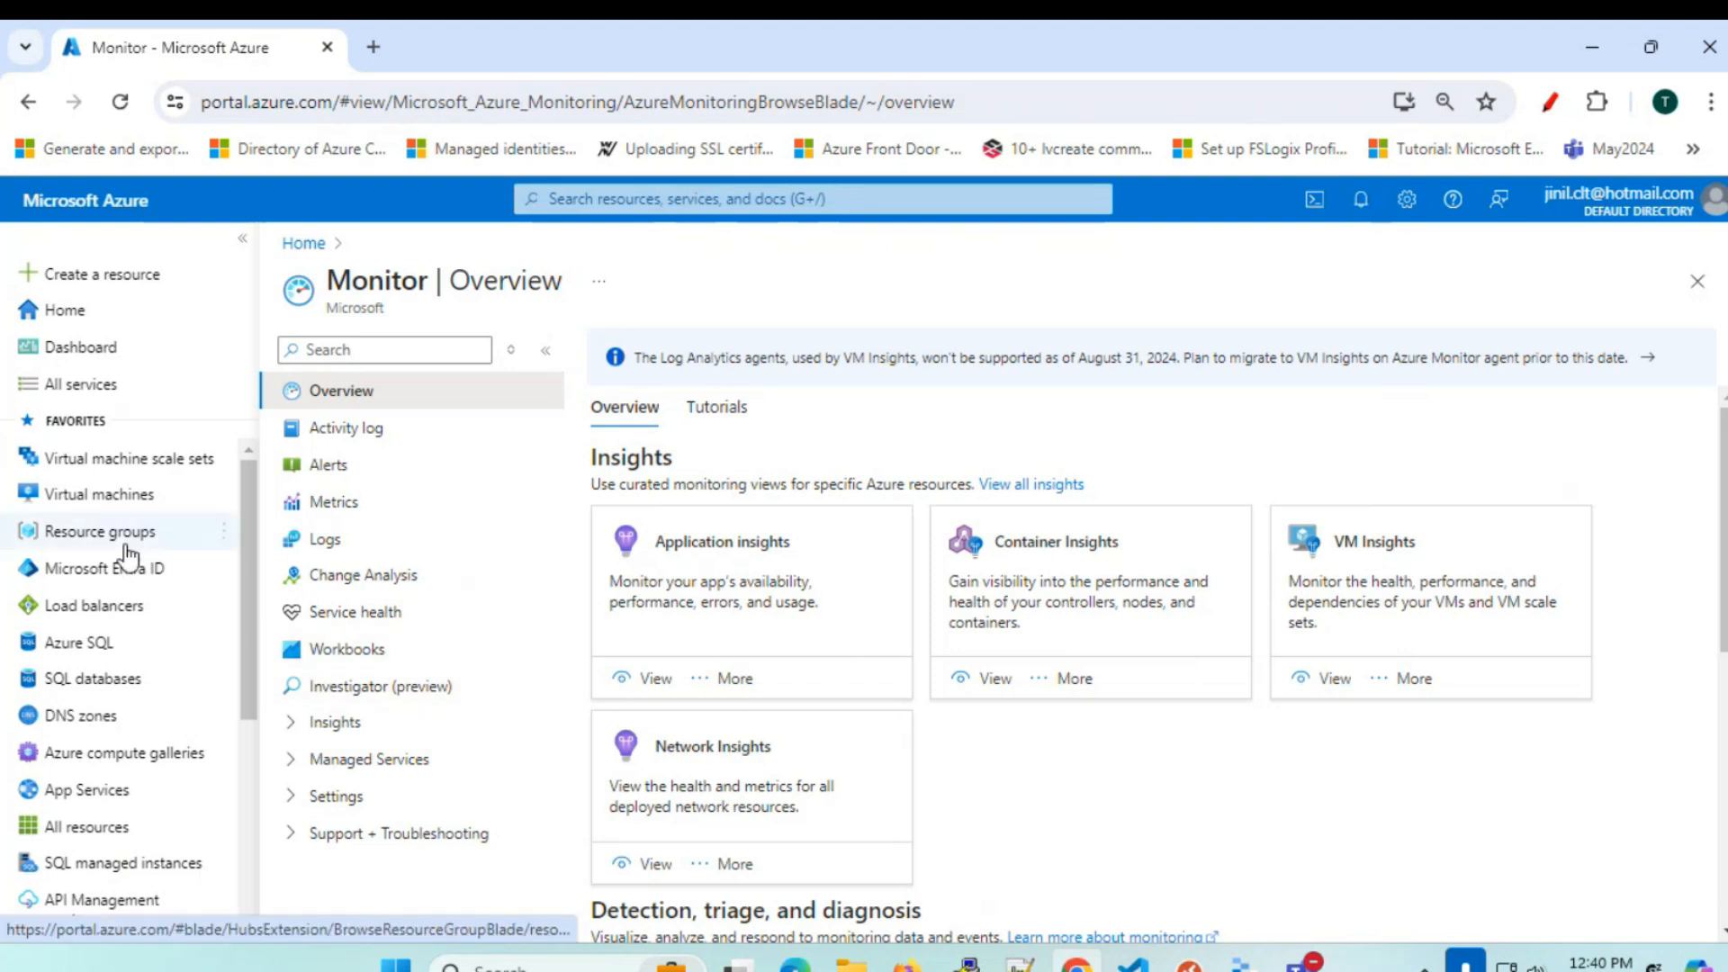
- Go to the virtual machines page and start creating a new Azure virtual machine
click(131, 508)
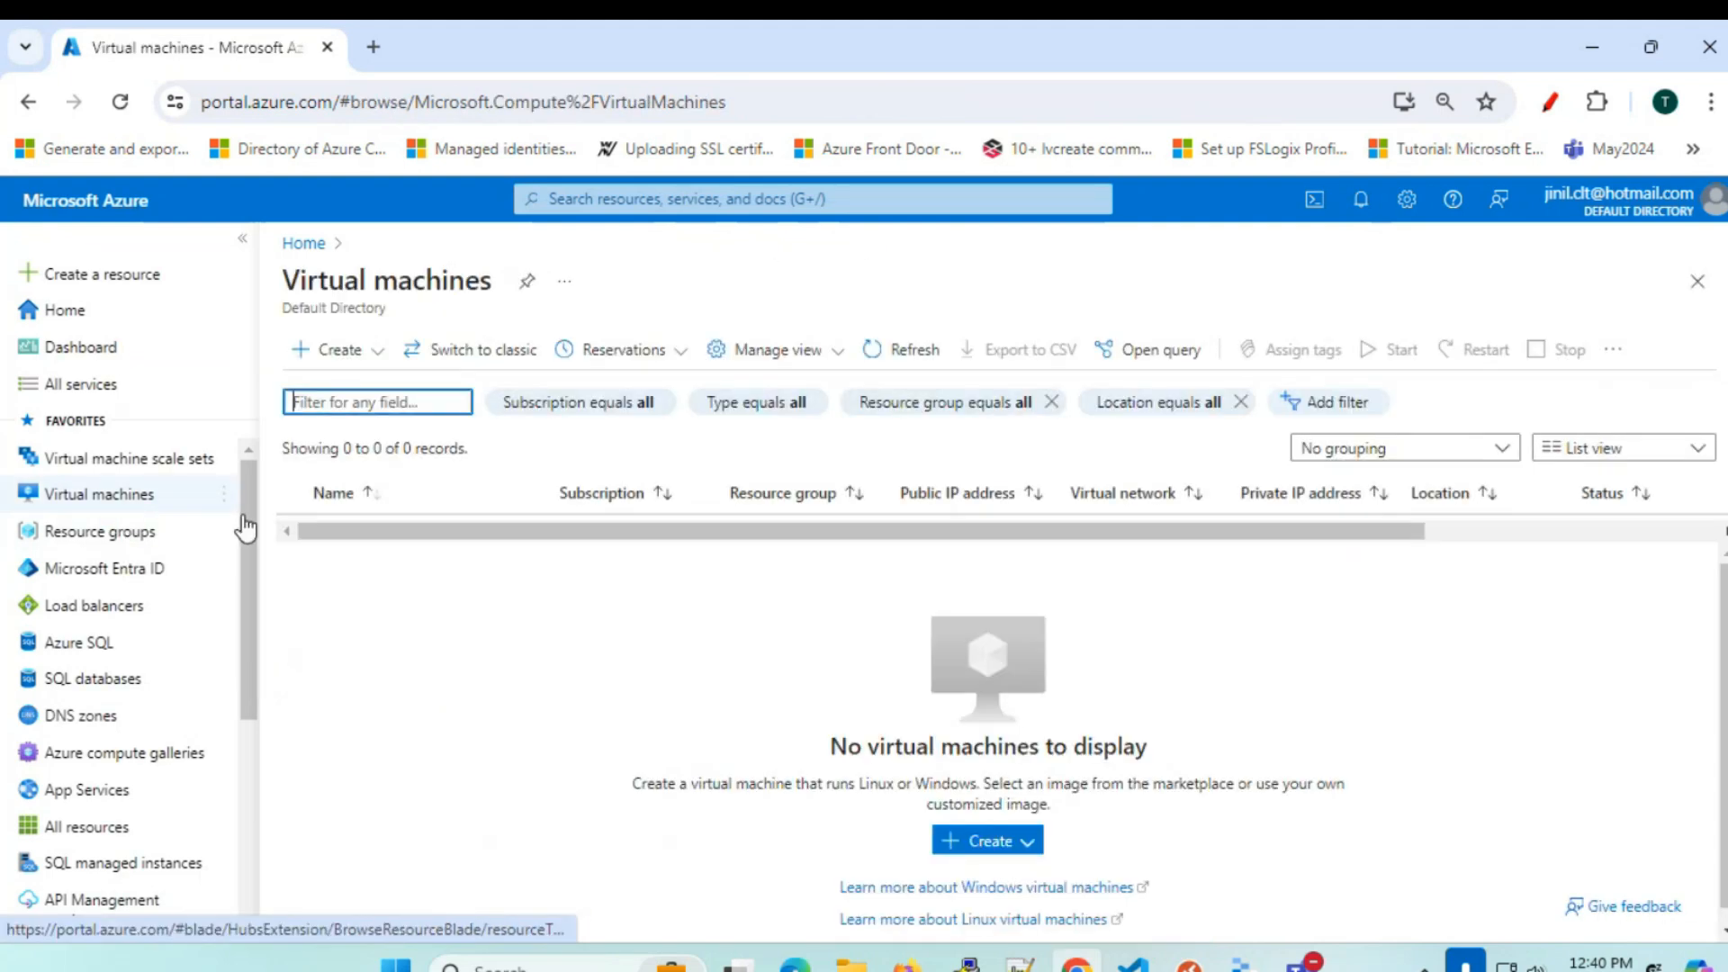
click(377, 360)
click(389, 416)
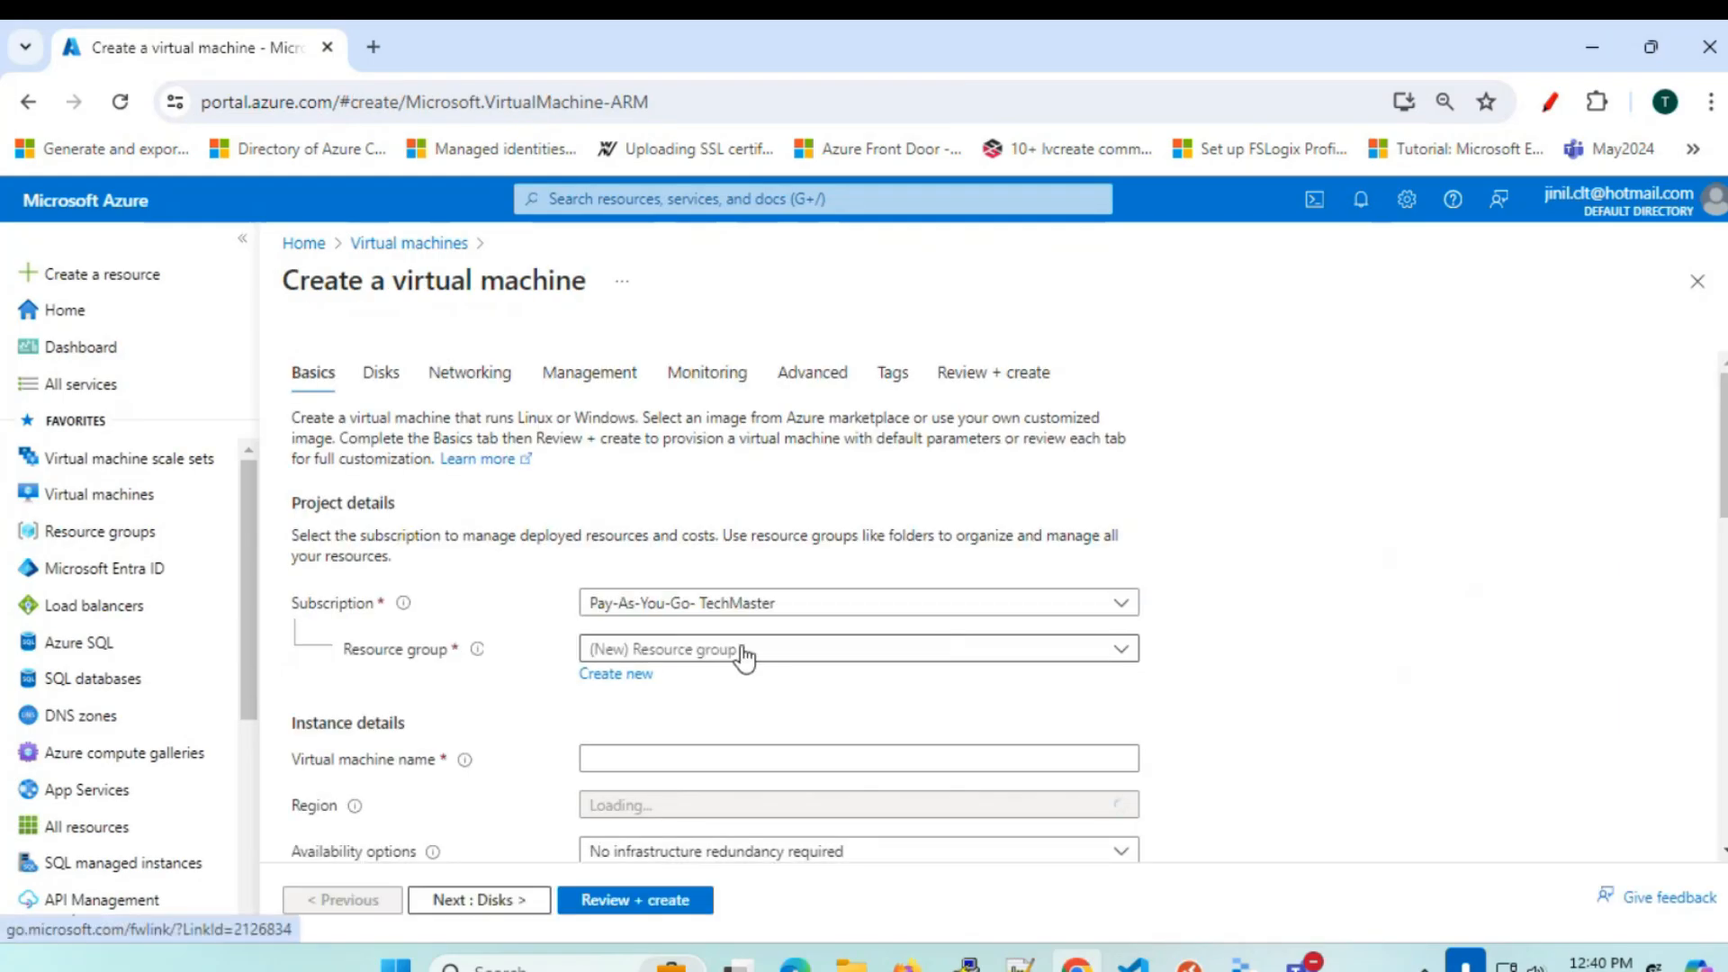
- Create a new resource group named RG1 for the virtual machine
click(632, 675)
text(RG)
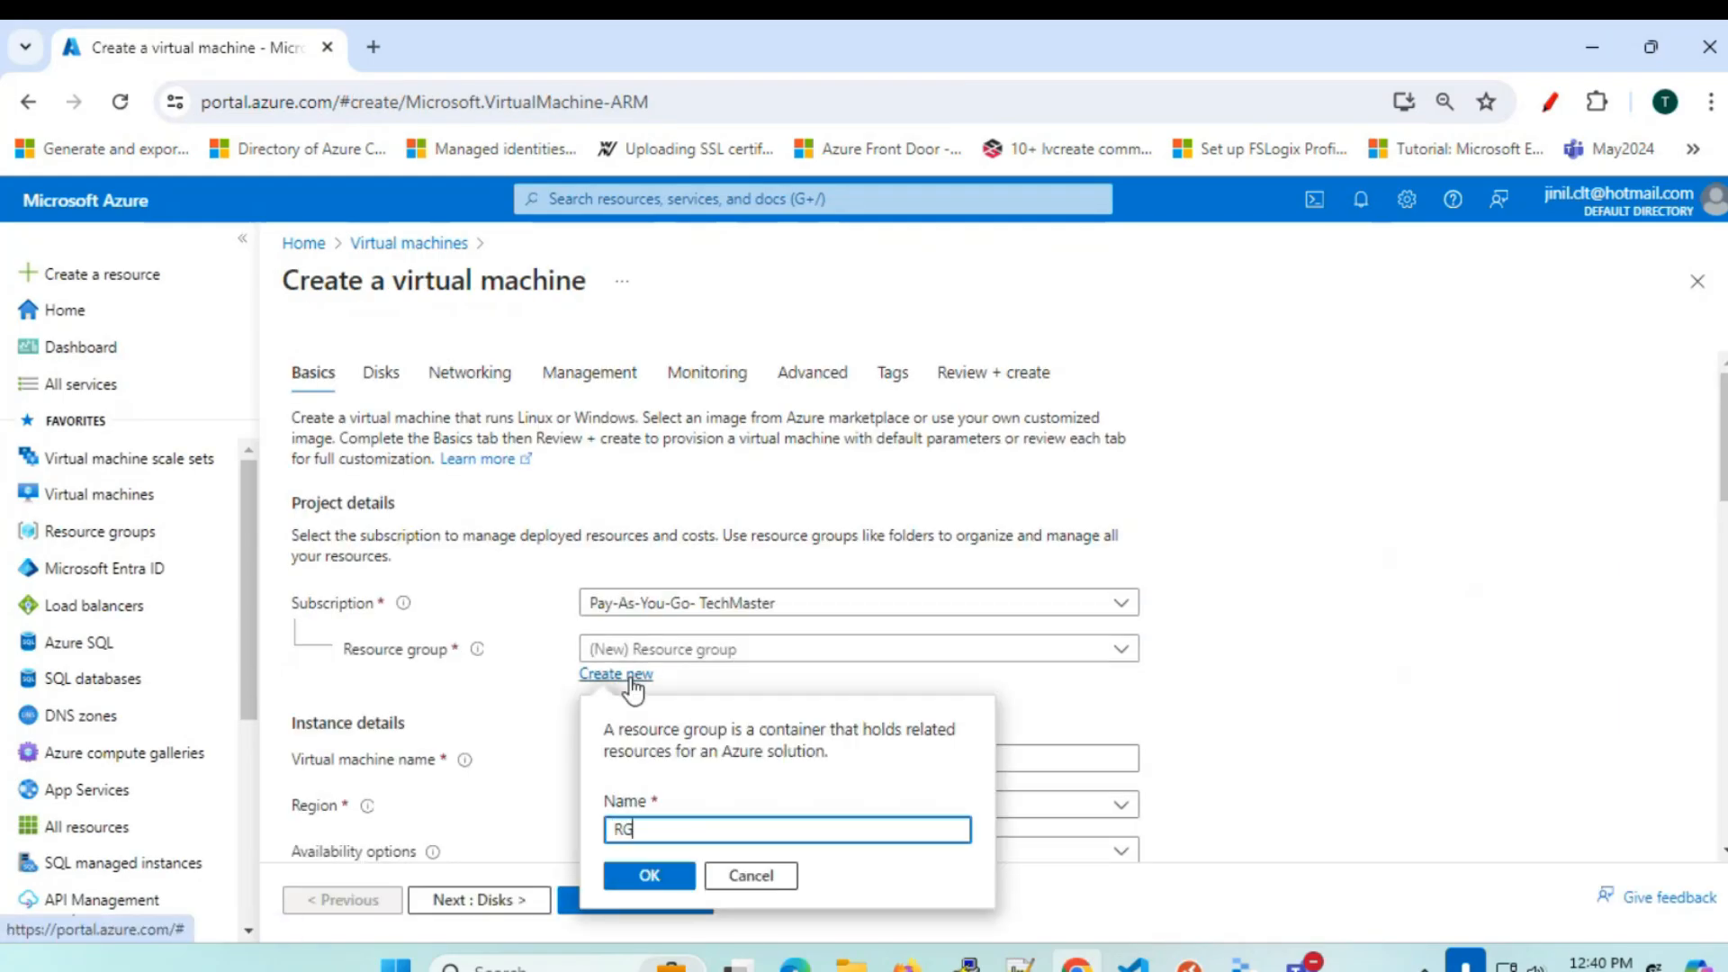
text(1)
click(649, 875)
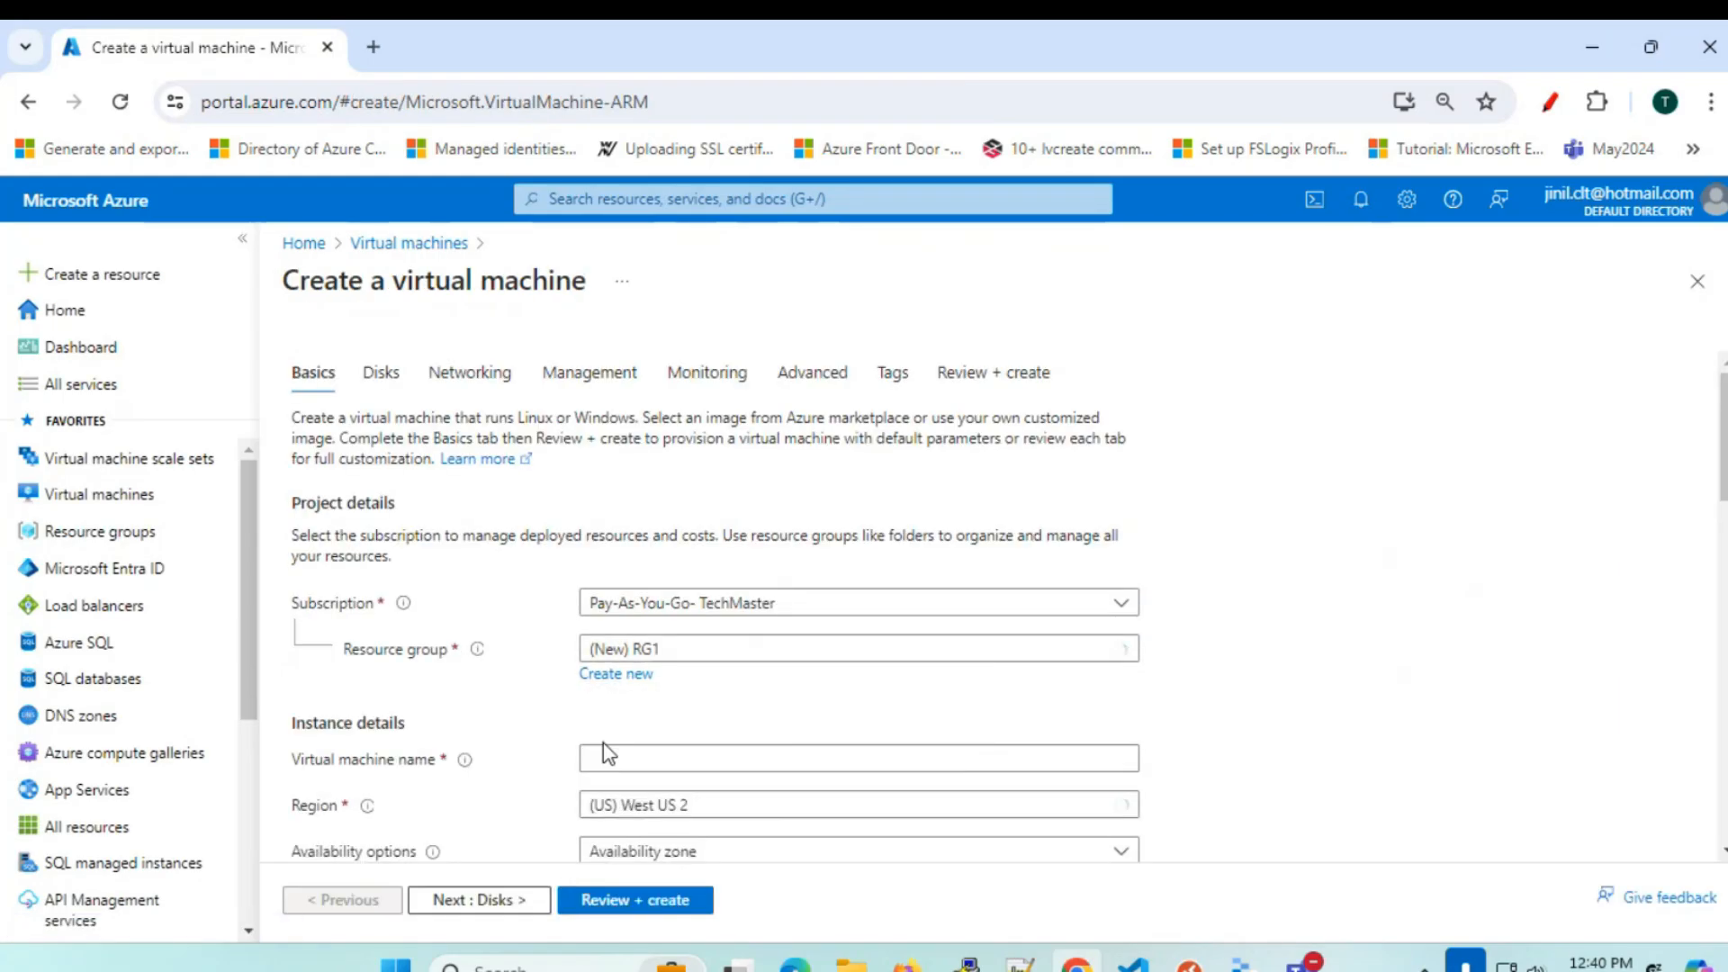
- Name the virtual machine VM1 and set its region to (US) East US
click(613, 758)
text(VM1)
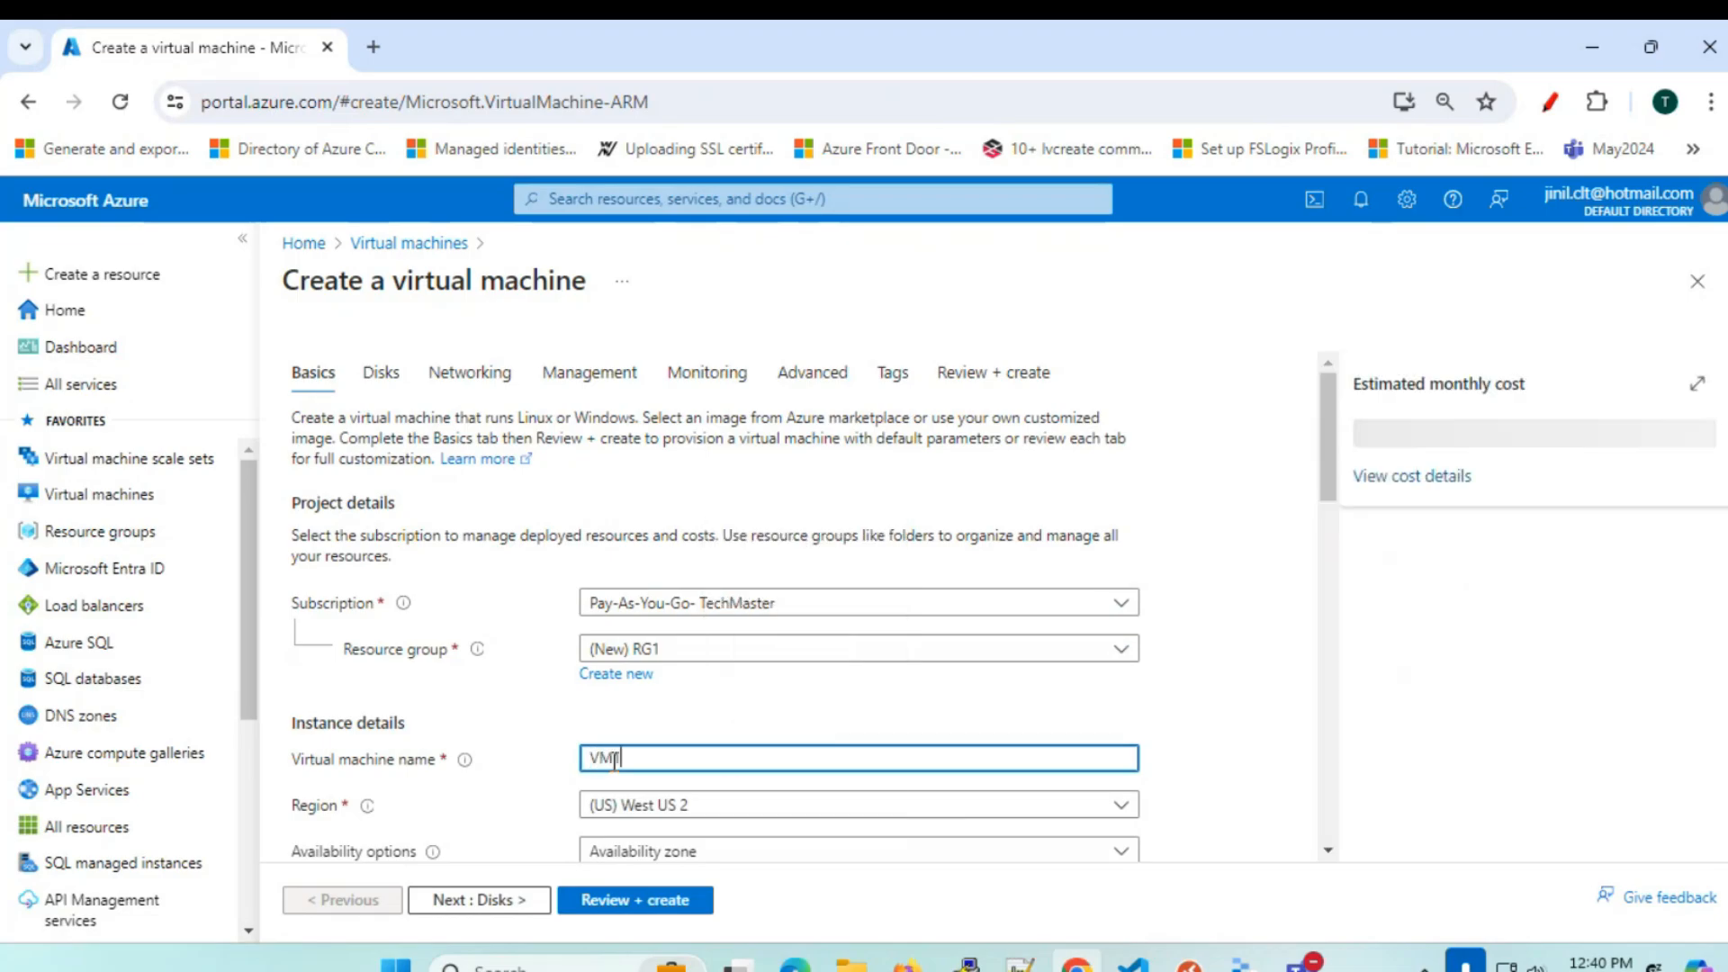
scroll(635, 758, down, 2)
click(654, 681)
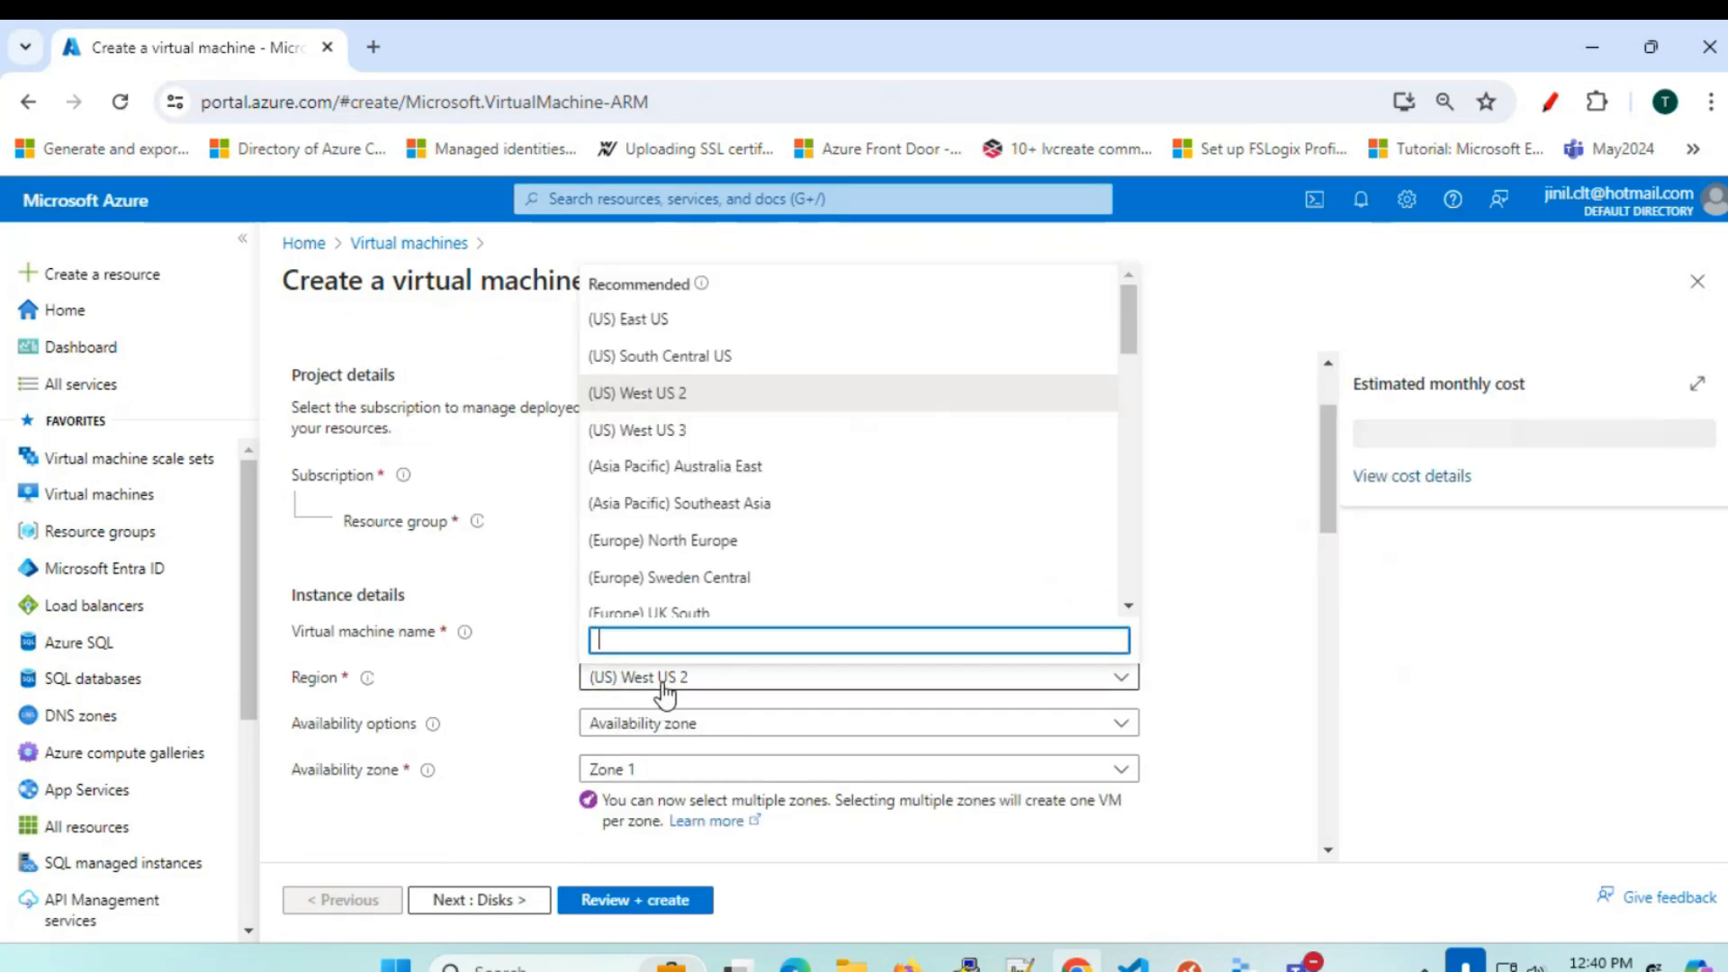
click(668, 321)
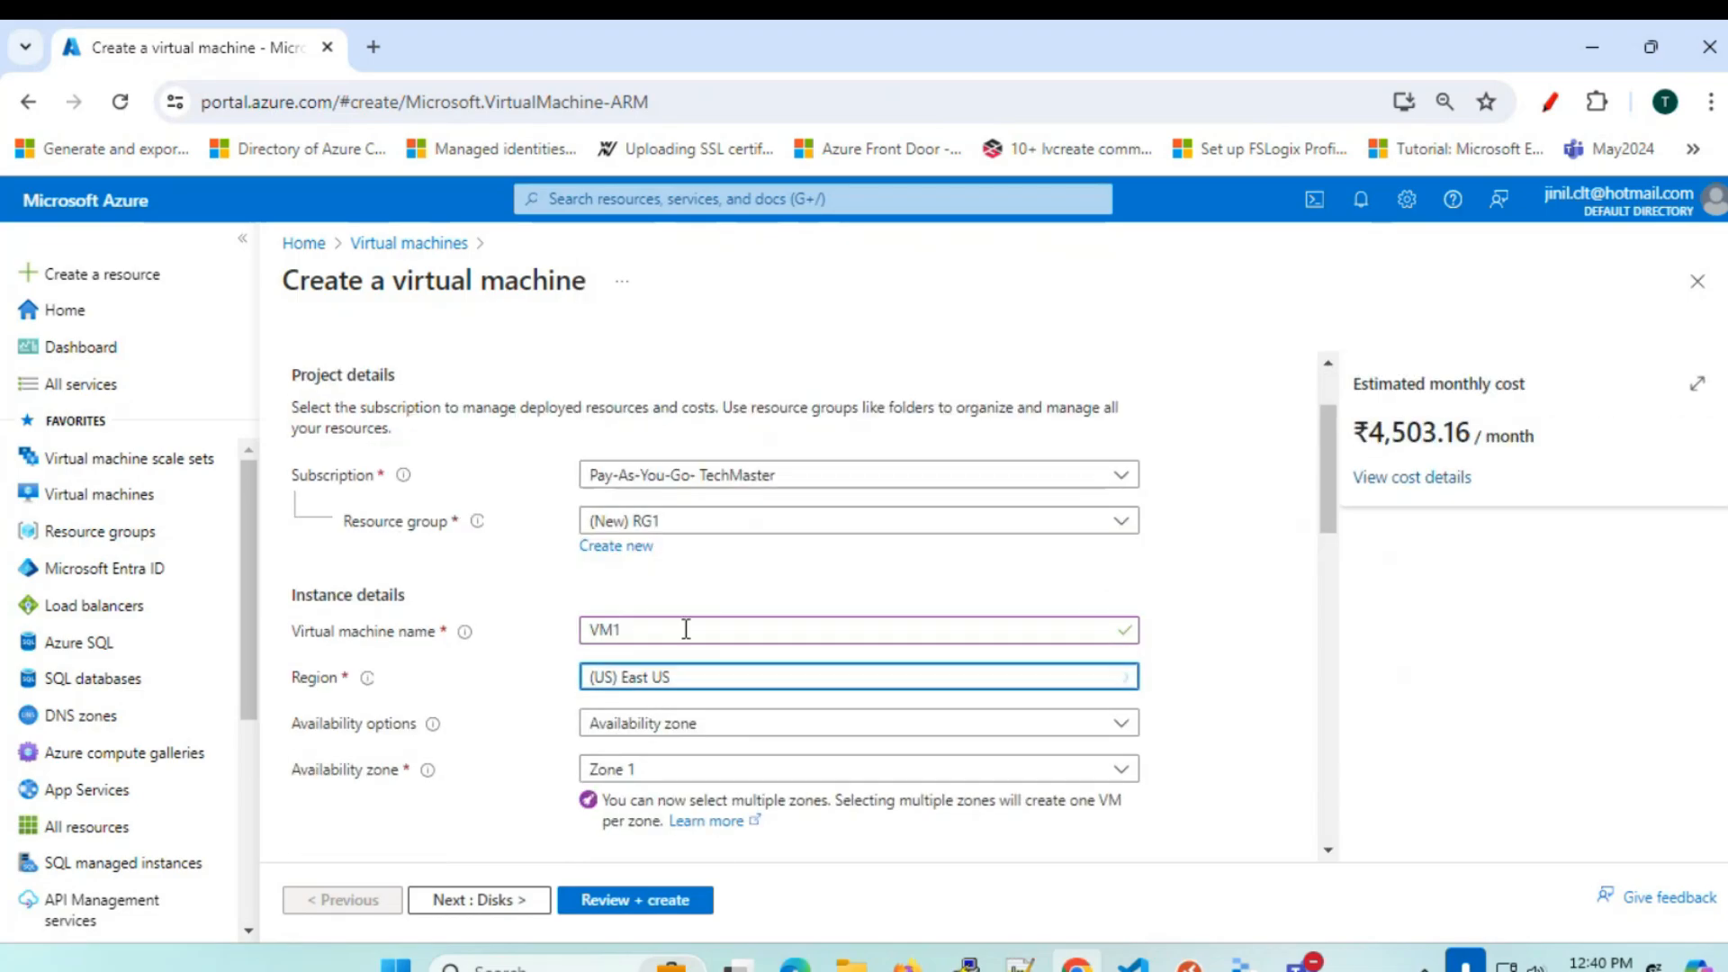
- Set the virtual machine's availability options to "No infrastructure redundancy required"
scroll(686, 657, down, 1)
click(666, 595)
click(651, 624)
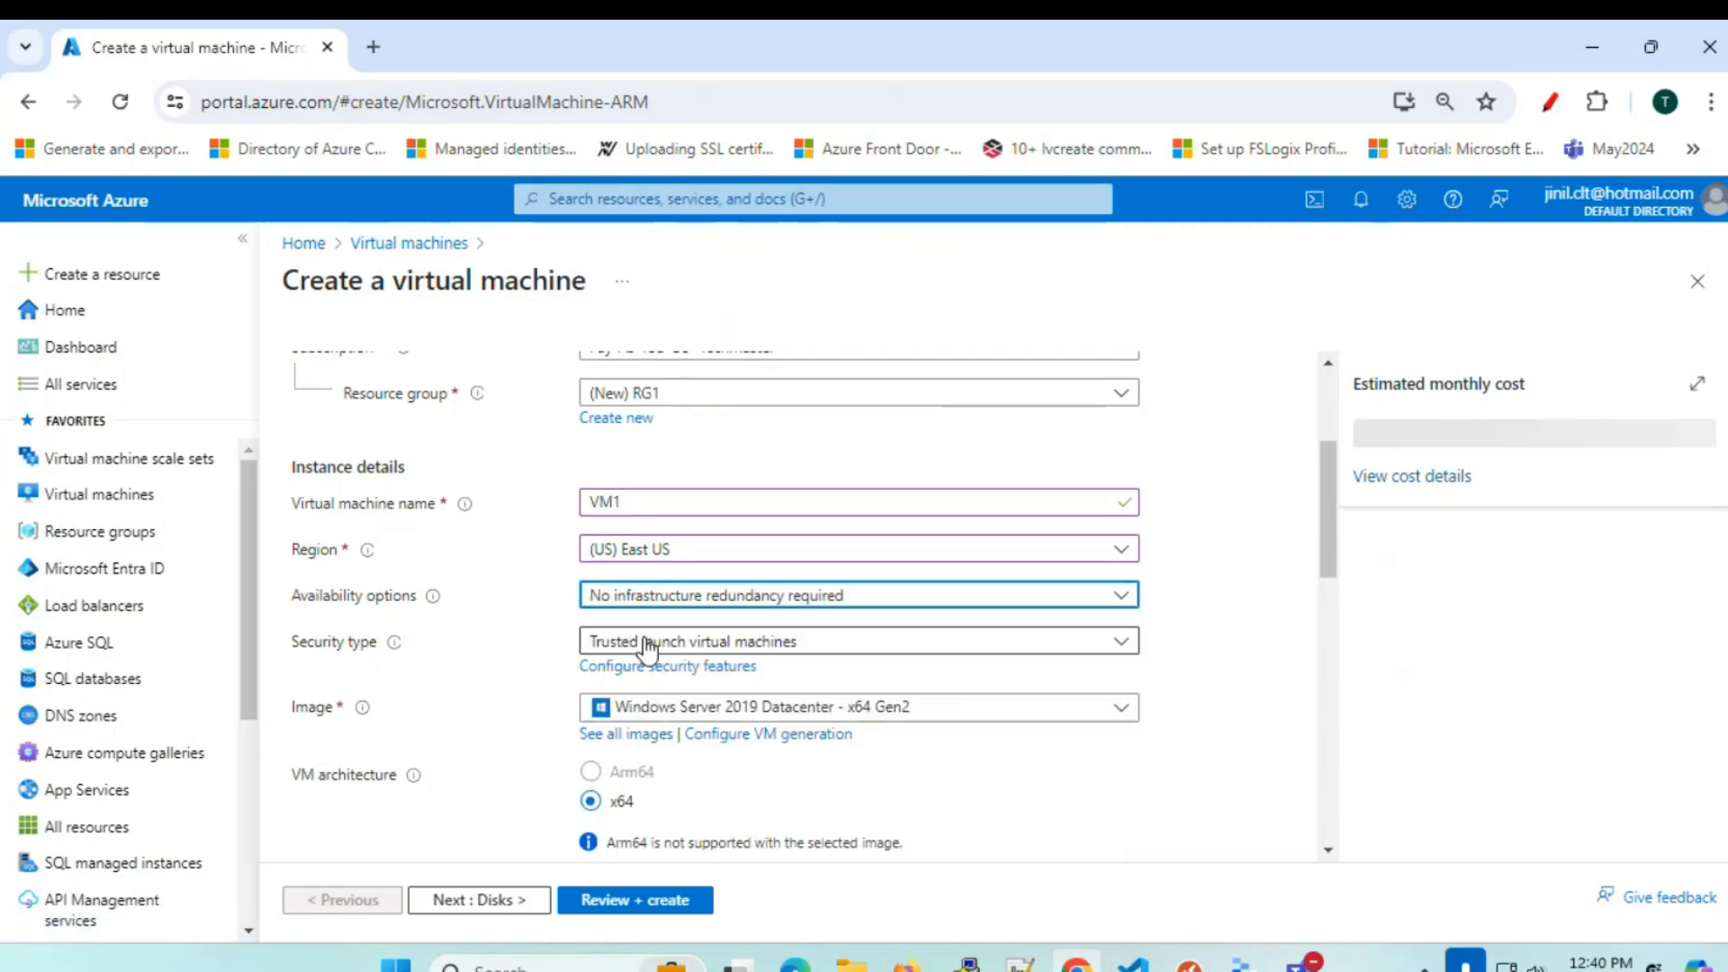
- Set the virtual machine's security type to Standard
click(646, 646)
click(652, 676)
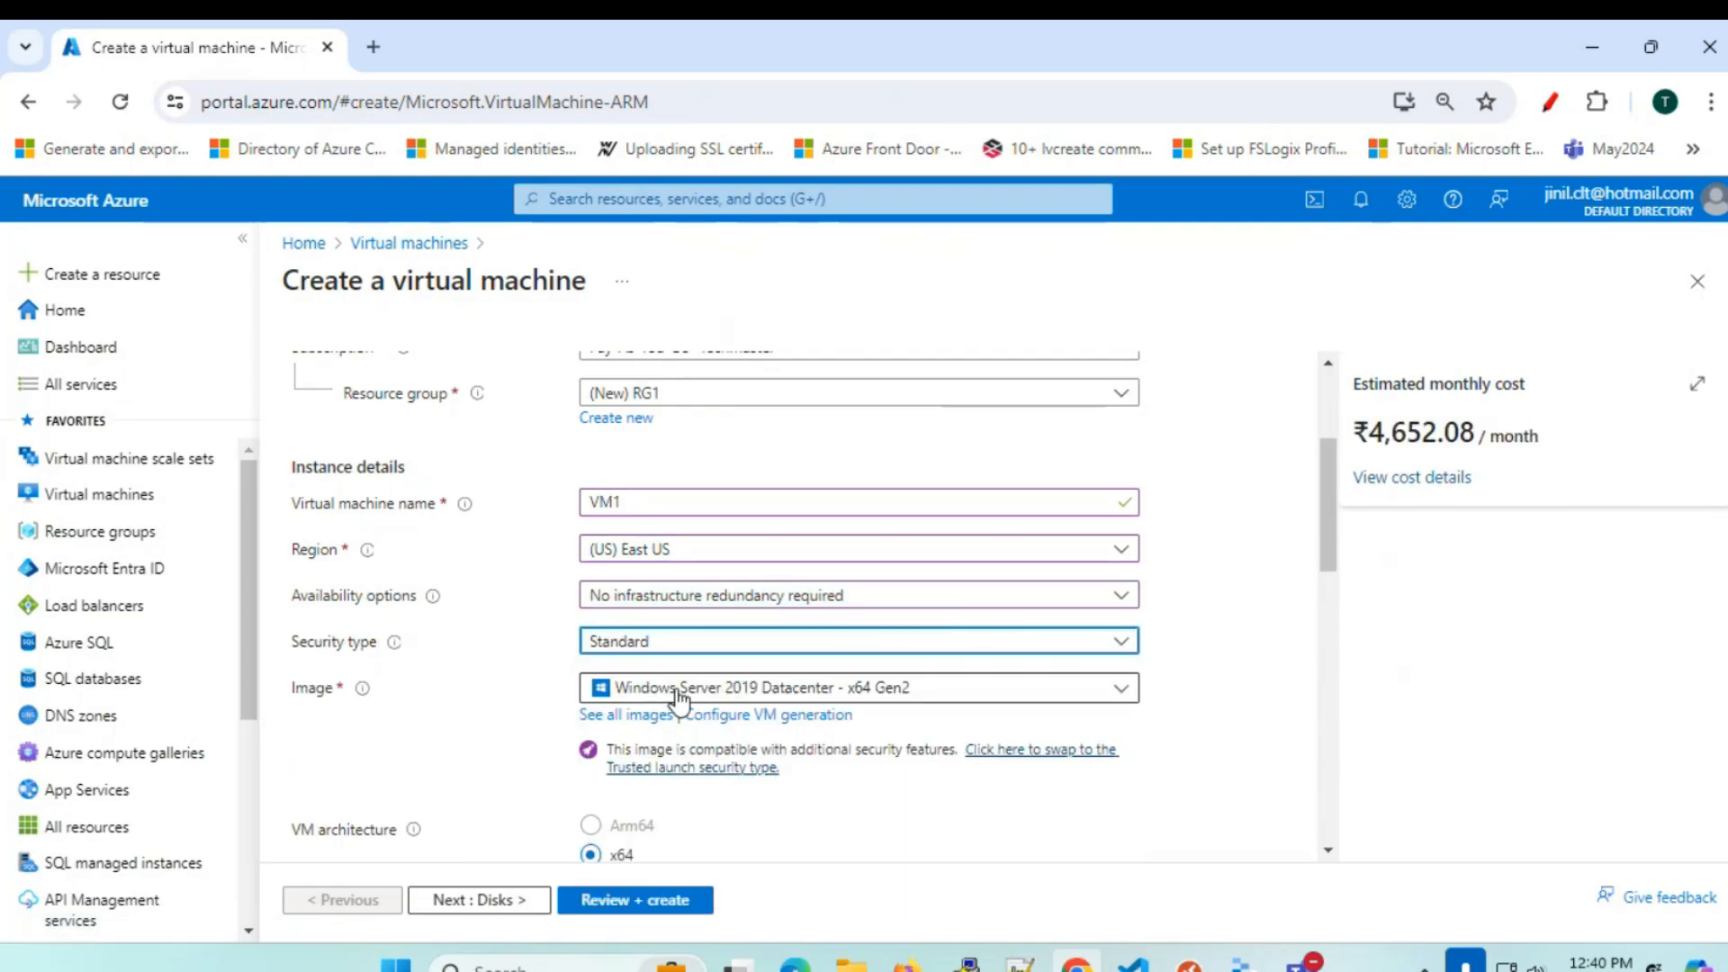
- Set the administrator username to jkadmin, then enter and confirm the administrator account password
scroll(683, 701, down, 3)
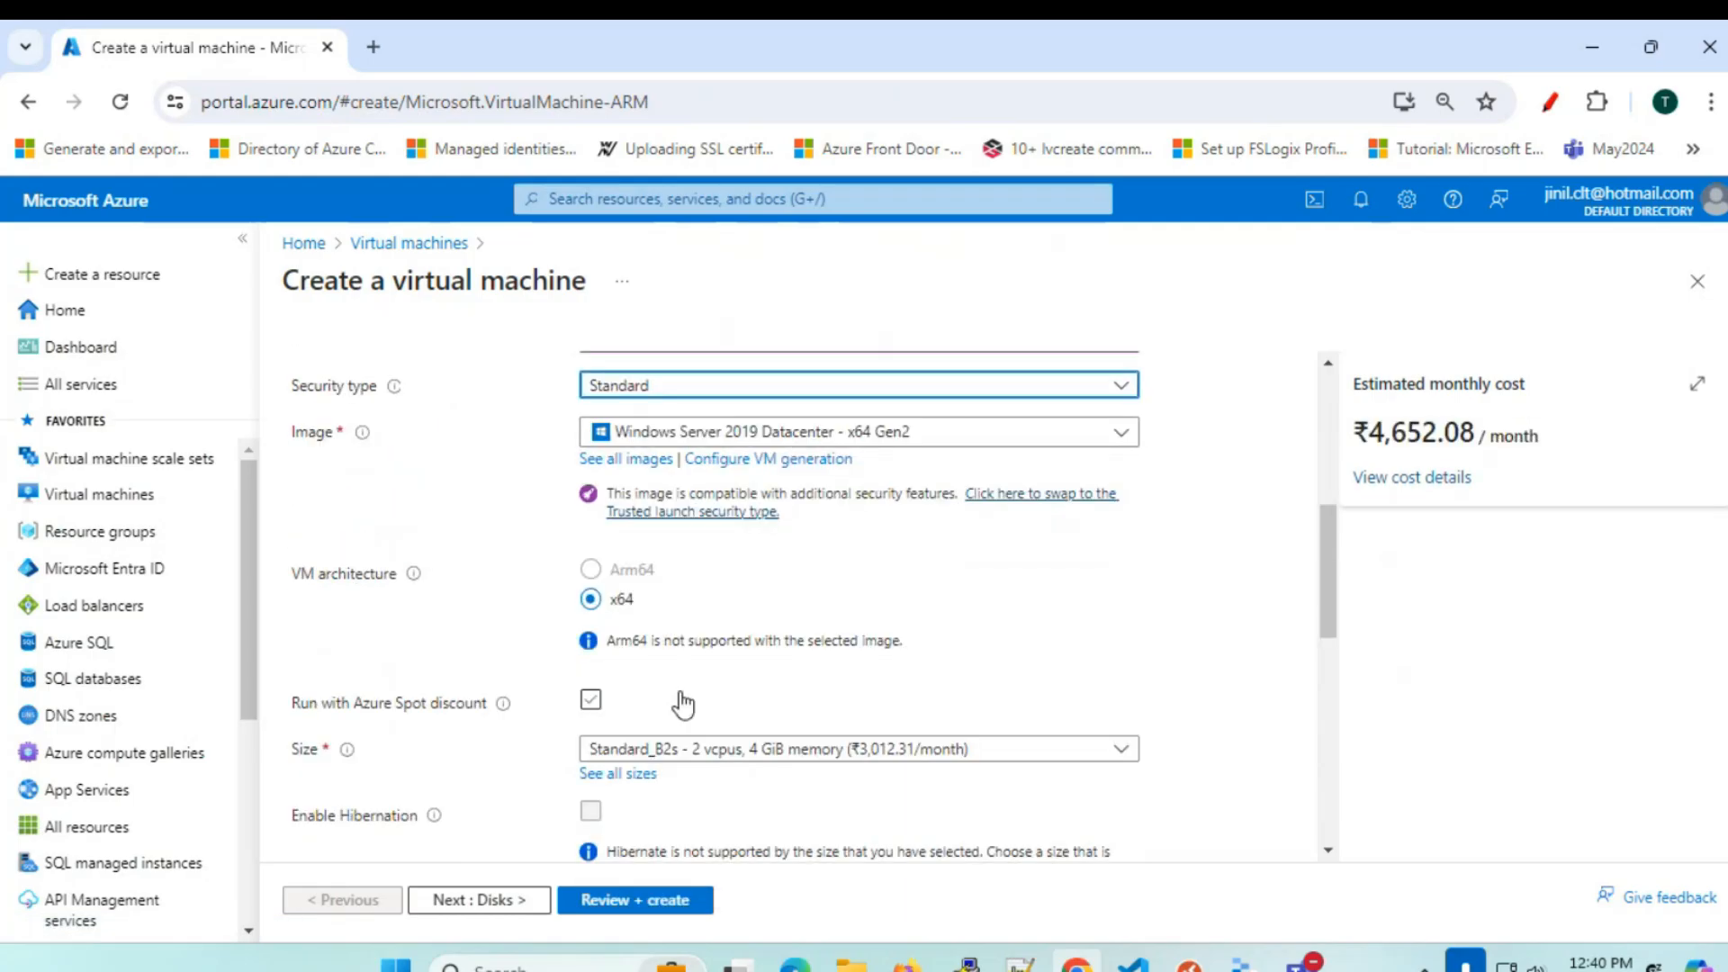
scroll(644, 768, down, 3)
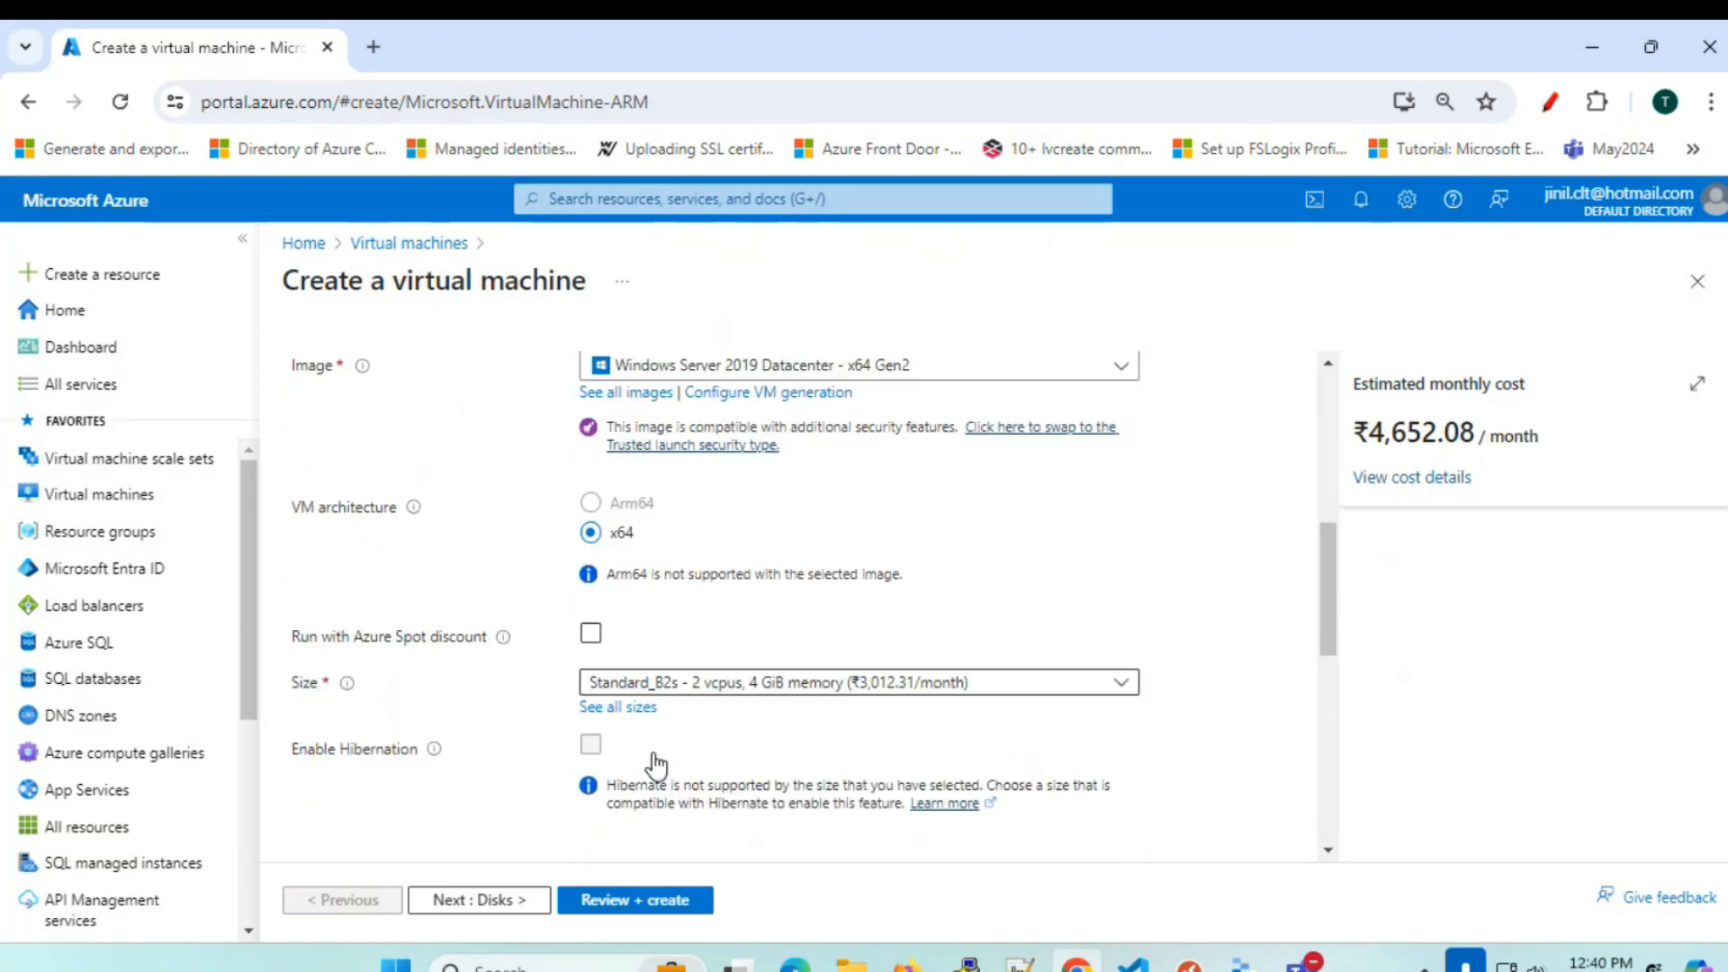
click(662, 719)
text(j)
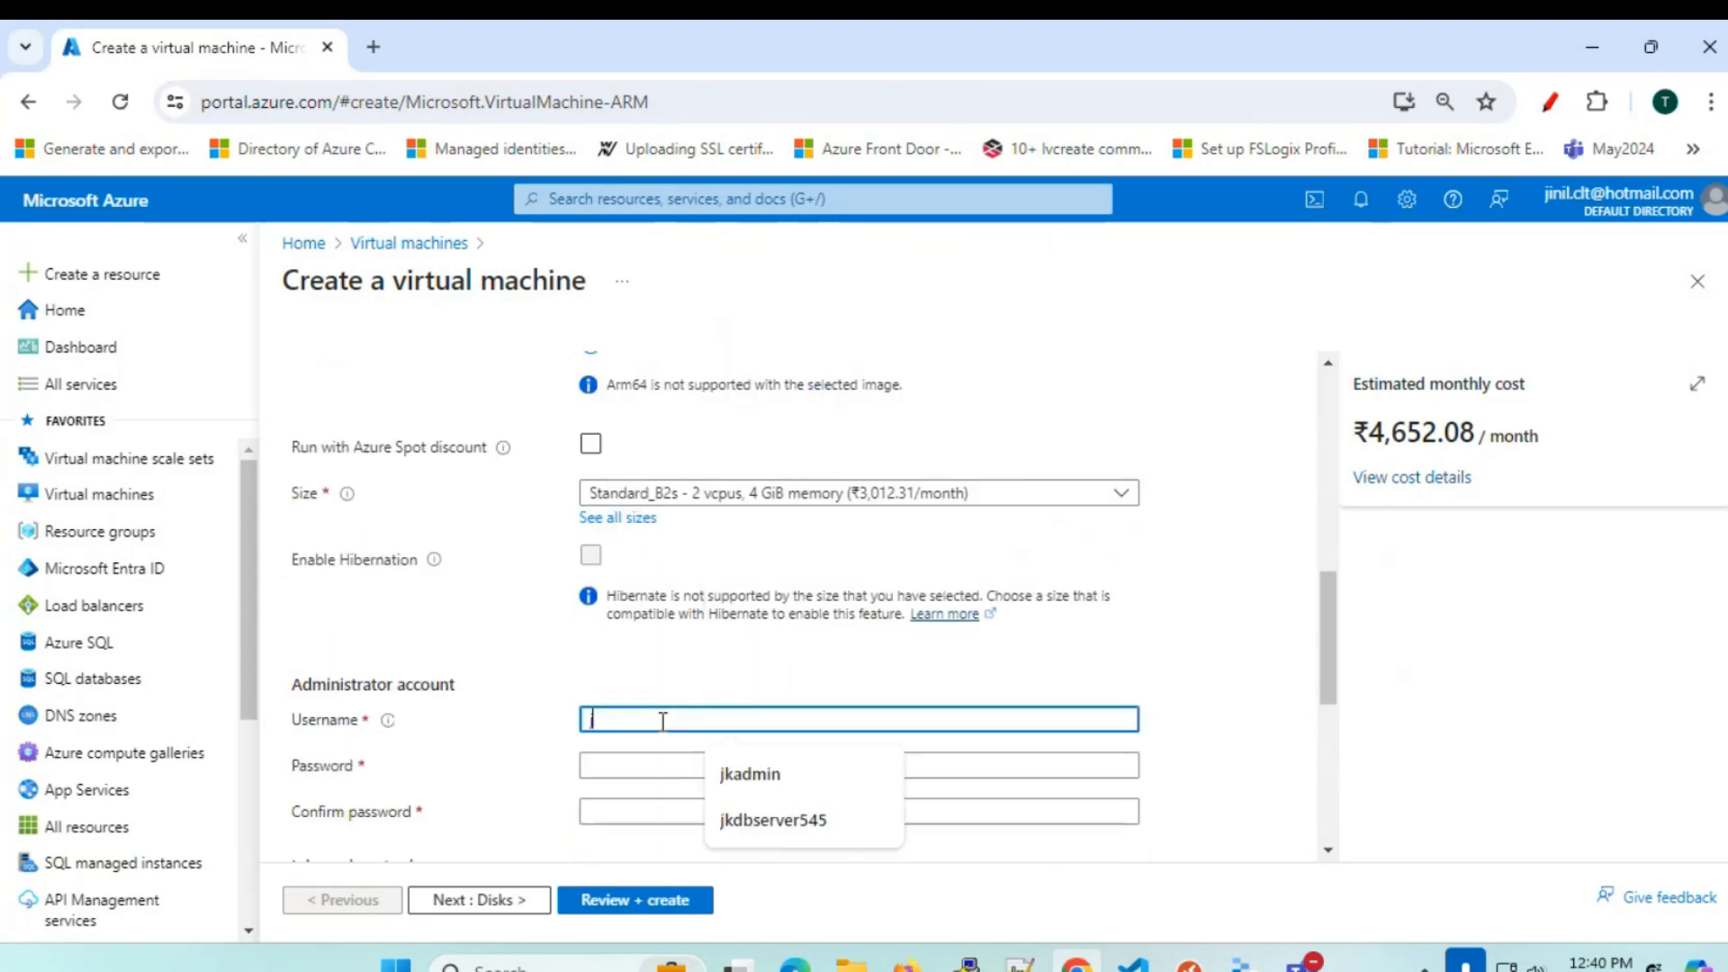
text(kadmin)
key(Tab)
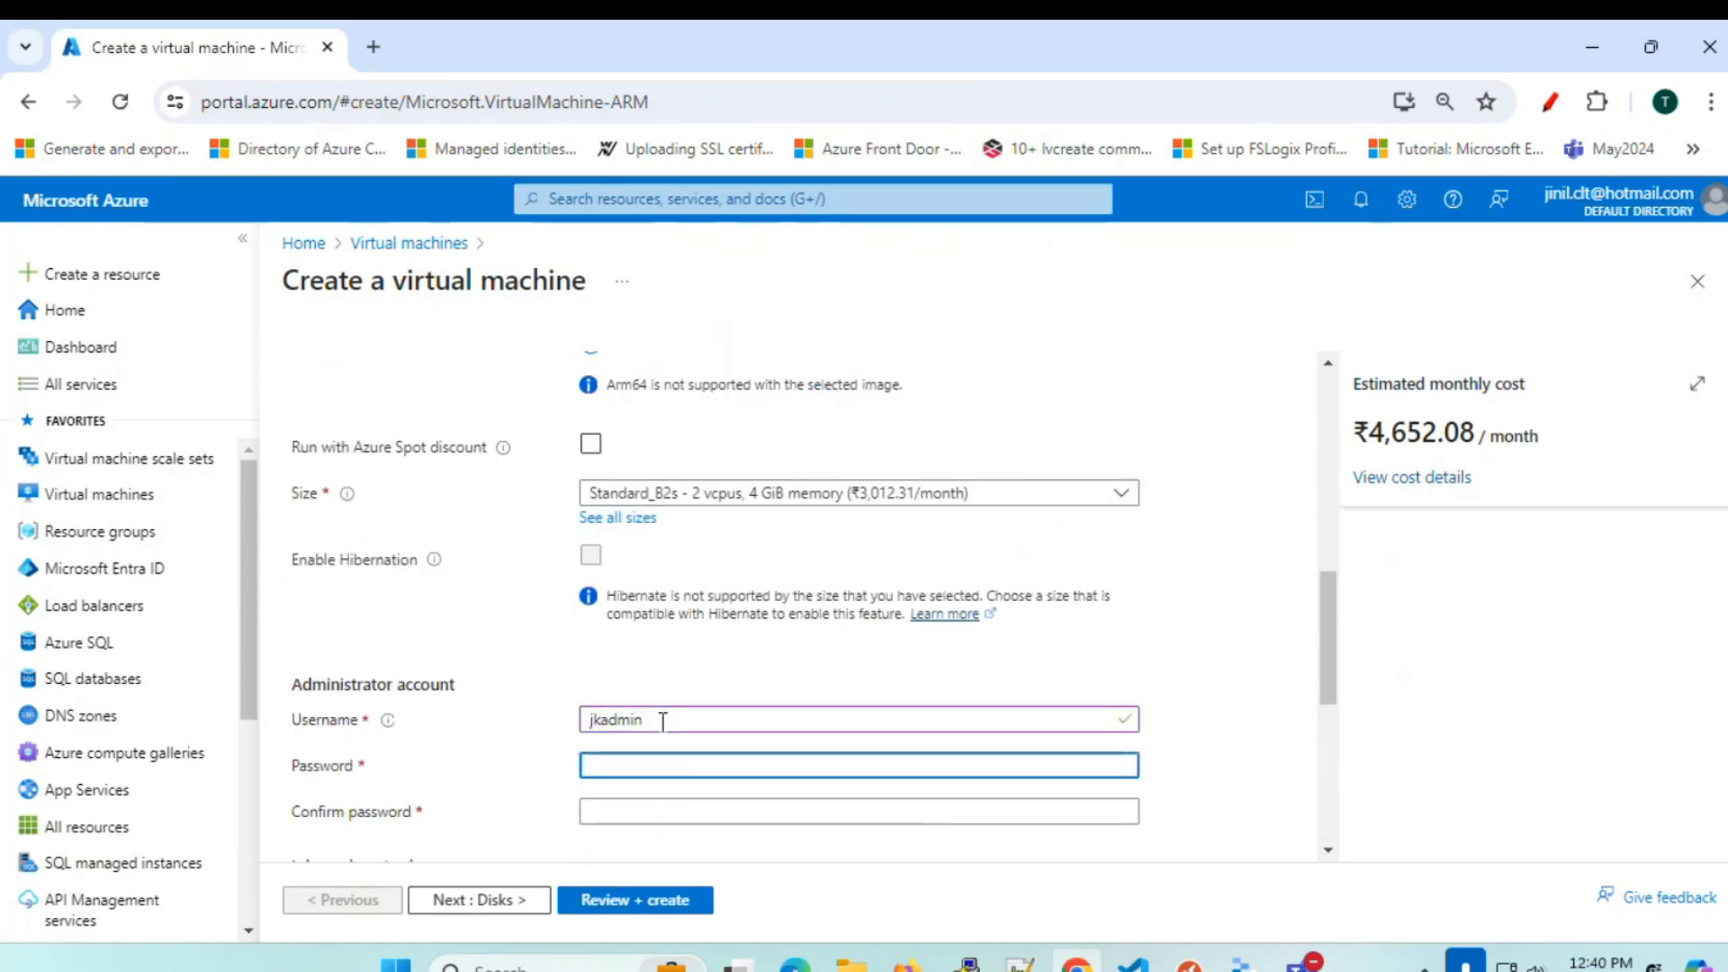
text(***********)
key(Tab)
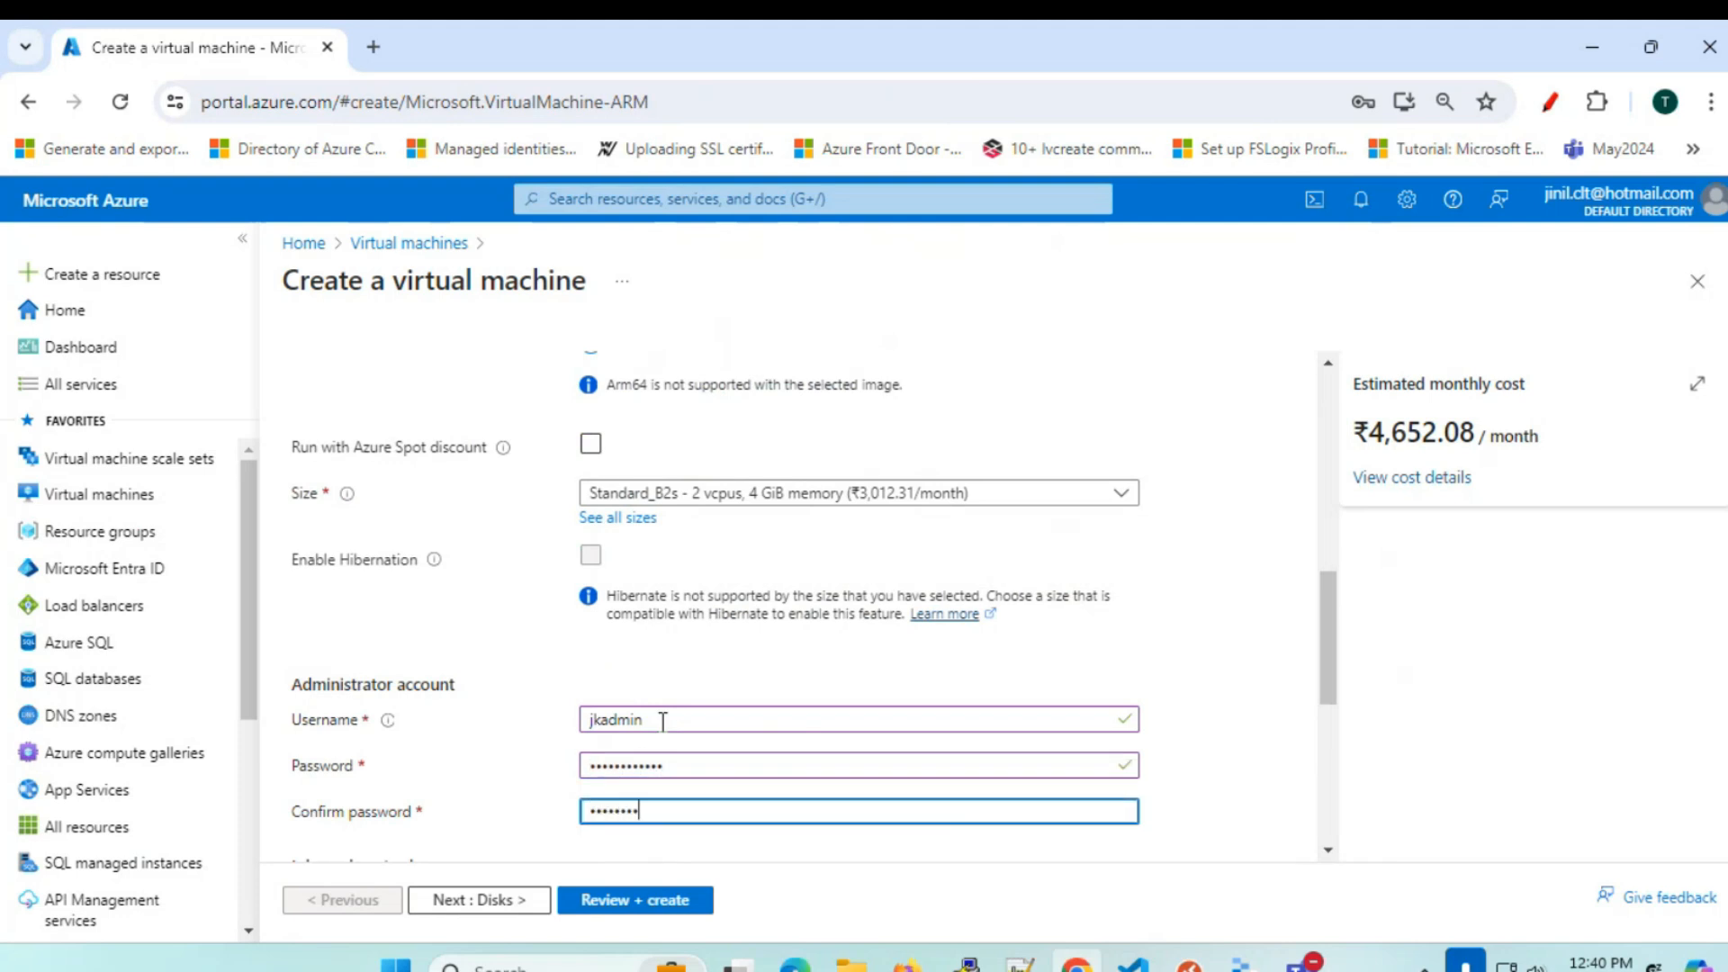
- Go through the disk and networking settings, keeping their defaults, and continue to the management settings
scroll(663, 720, down, 3)
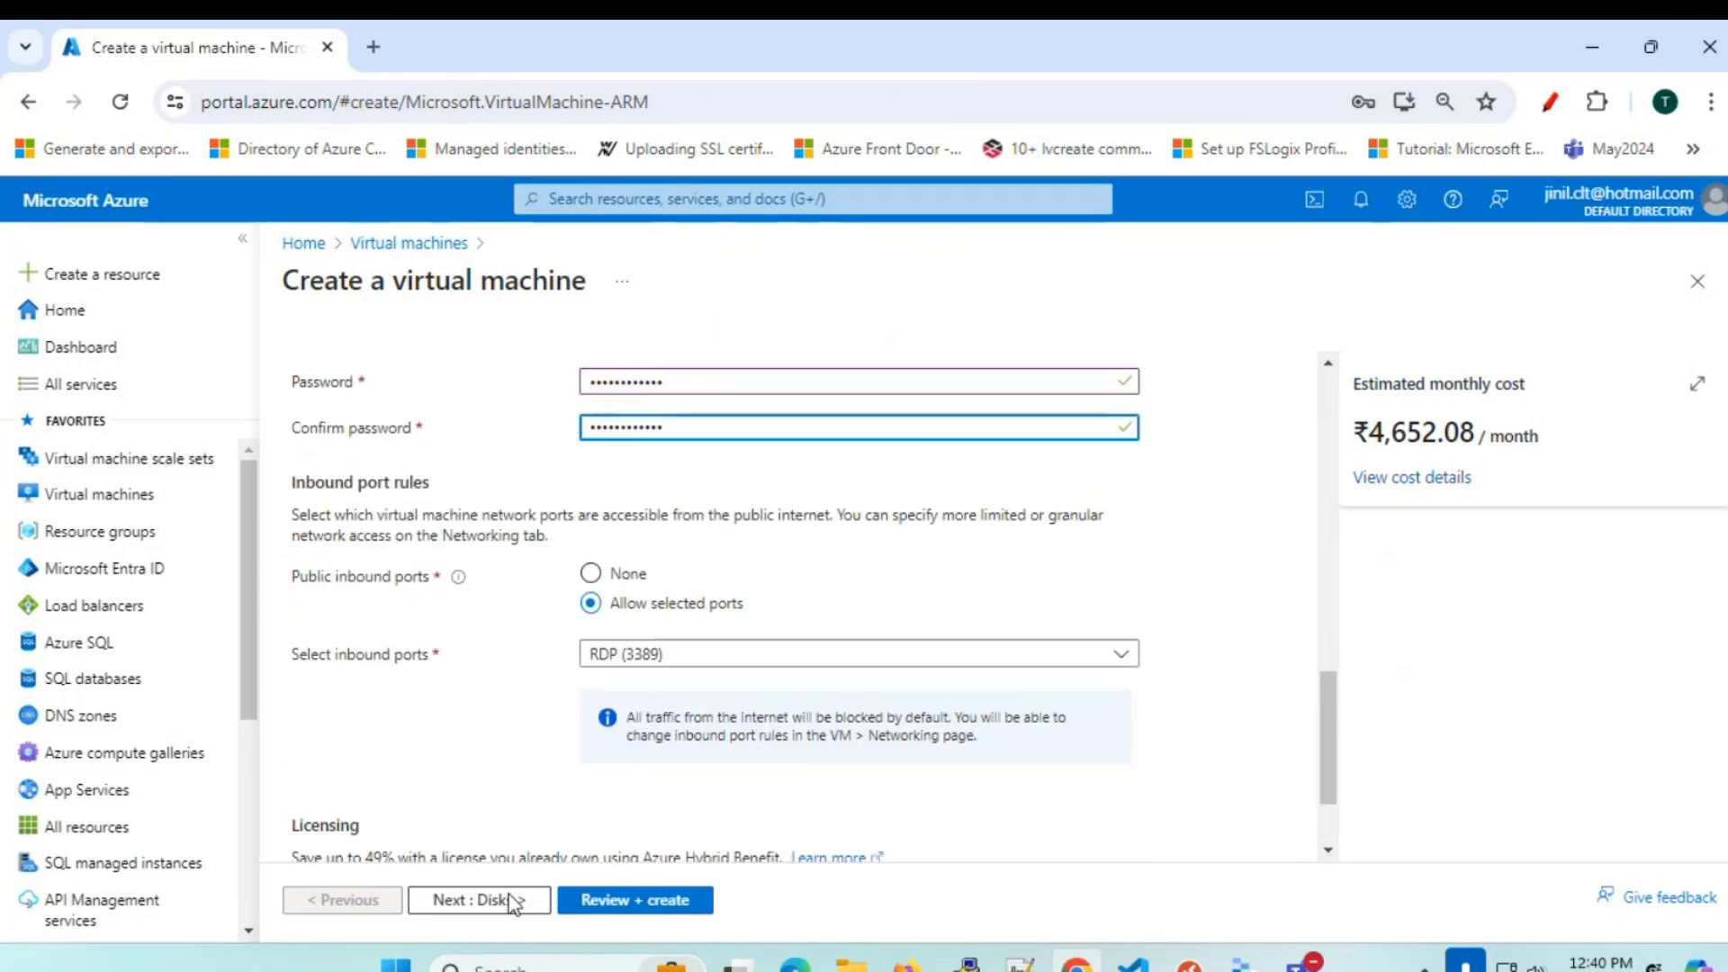
click(480, 900)
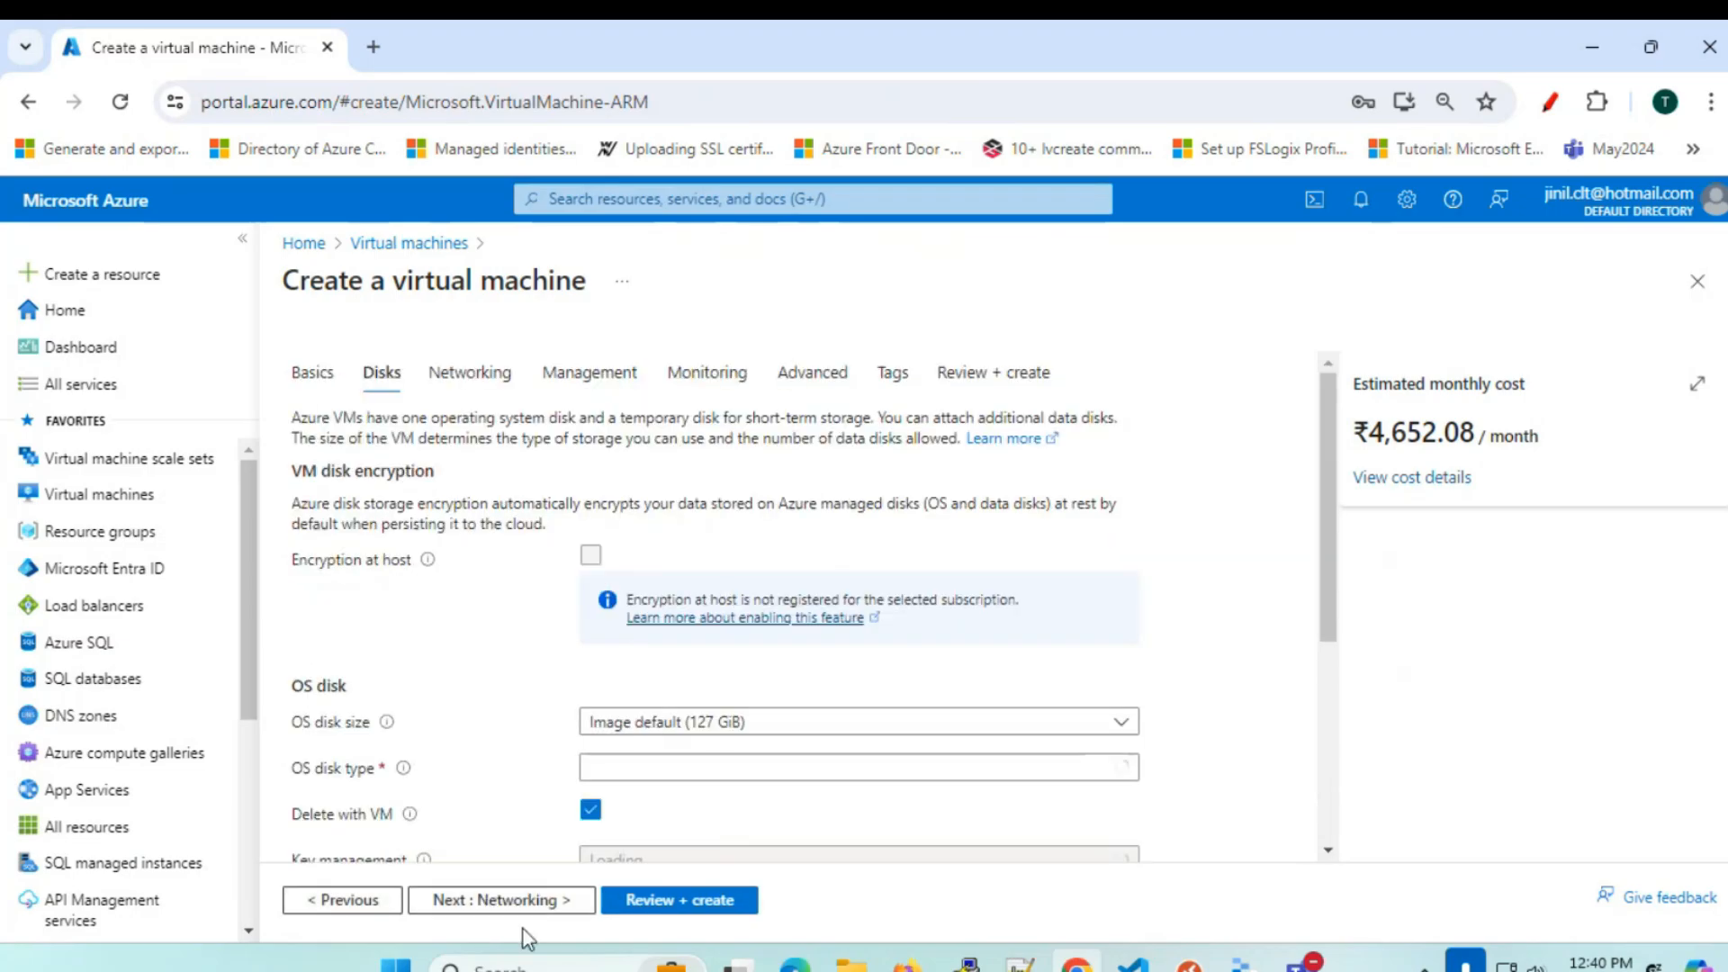
click(652, 721)
click(504, 846)
click(630, 768)
click(641, 477)
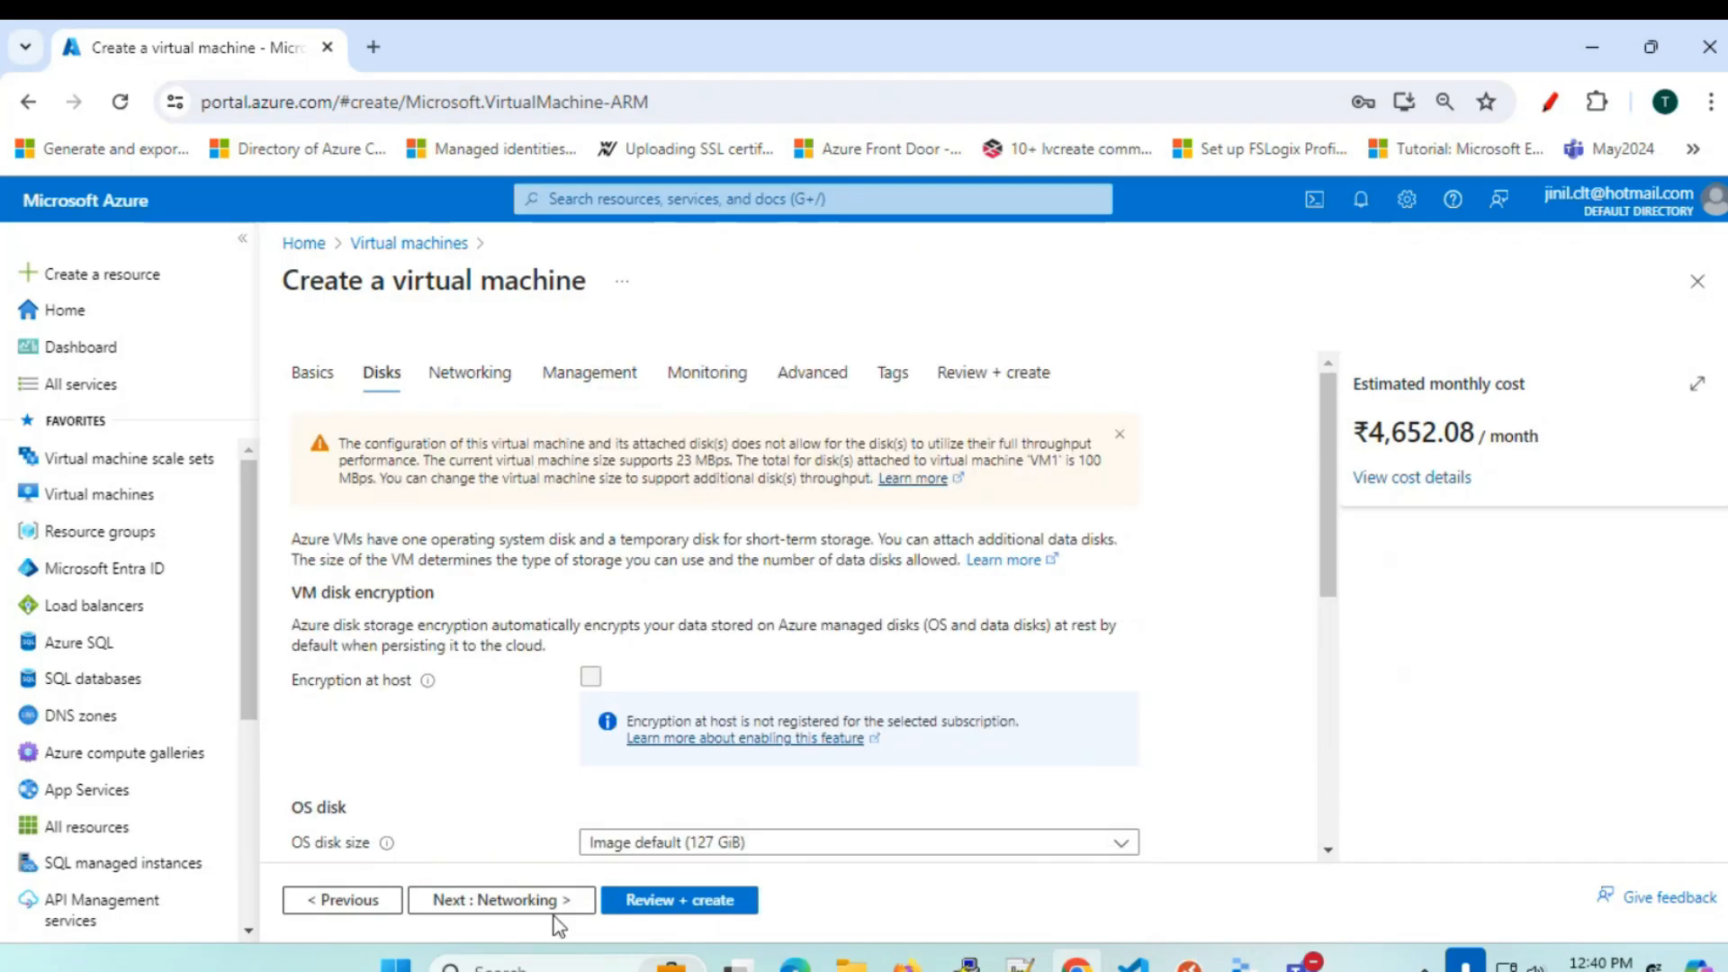
click(536, 900)
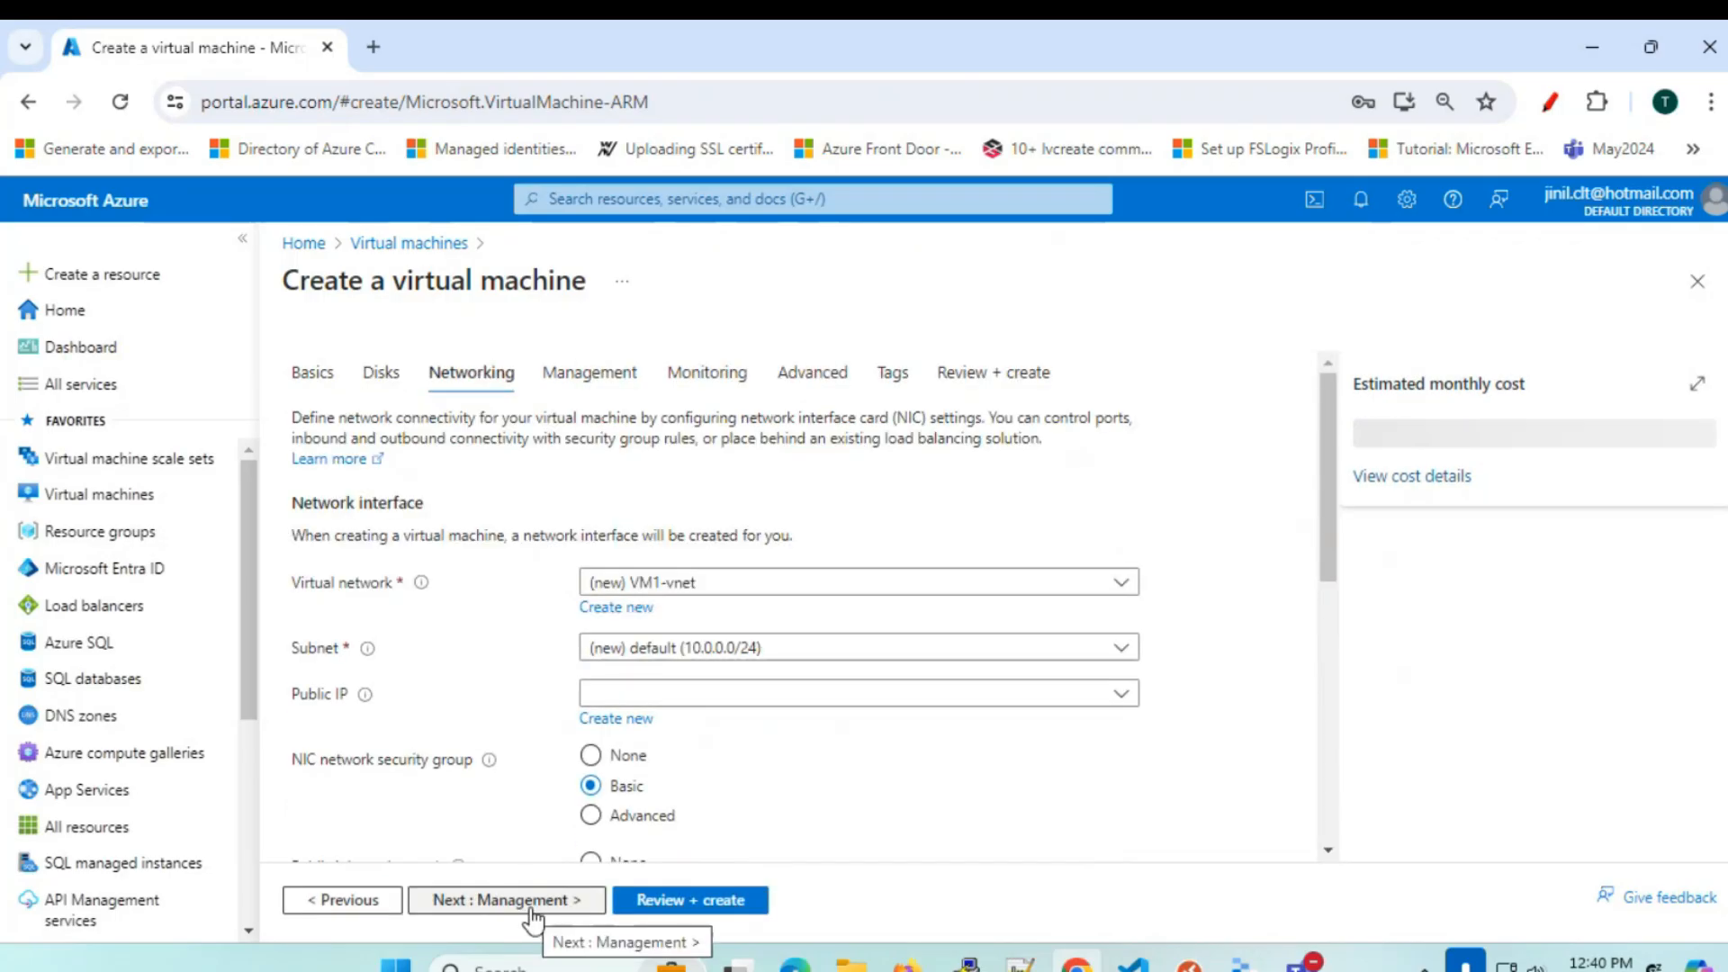
click(532, 900)
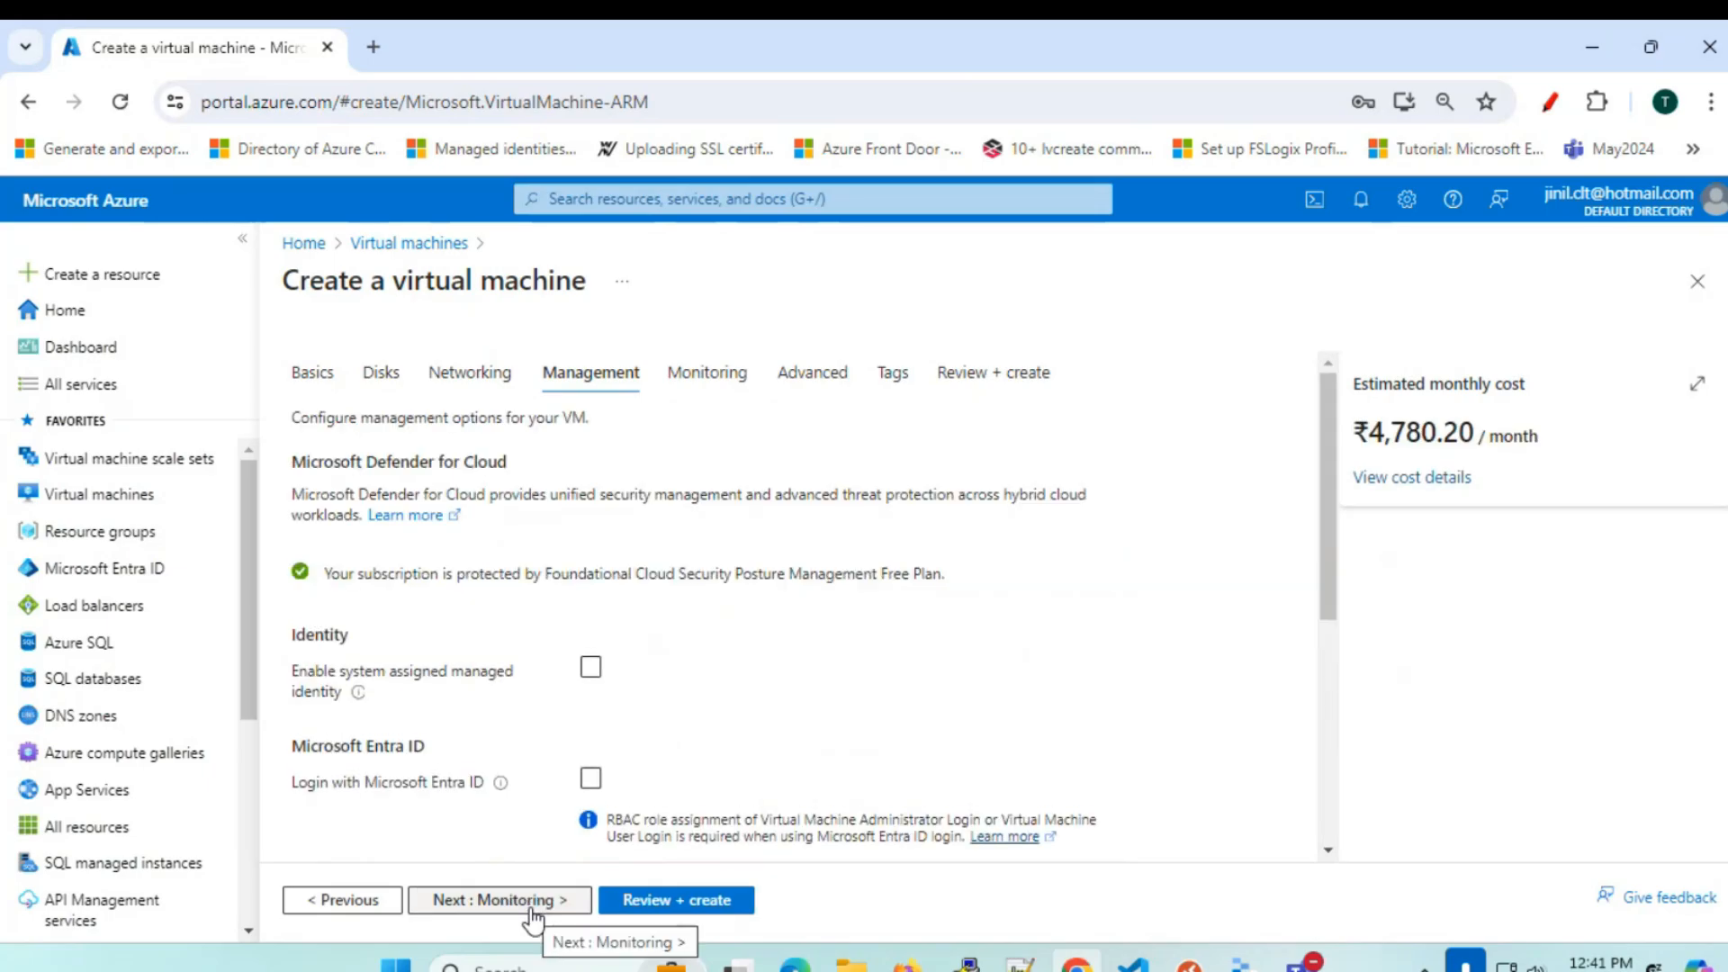
- Disable boot diagnostics in the monitoring settings and continue to the virtual machine's final review, leaving advanced settings and tags at their defaults
click(531, 909)
click(591, 644)
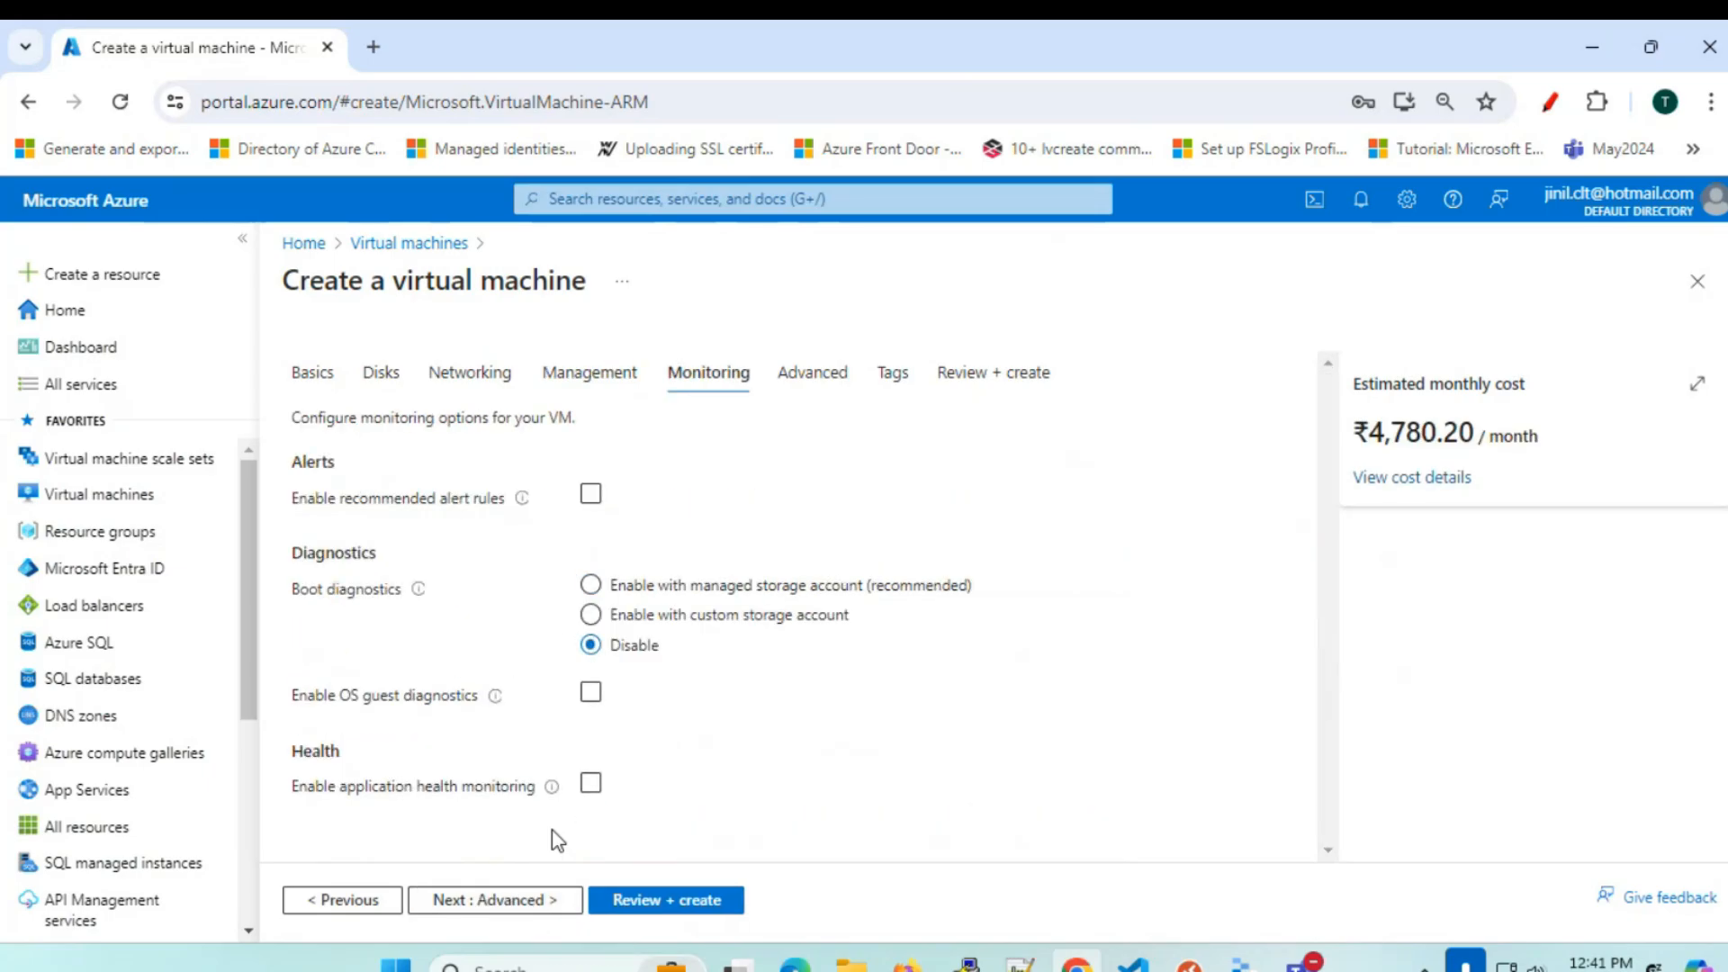
click(524, 907)
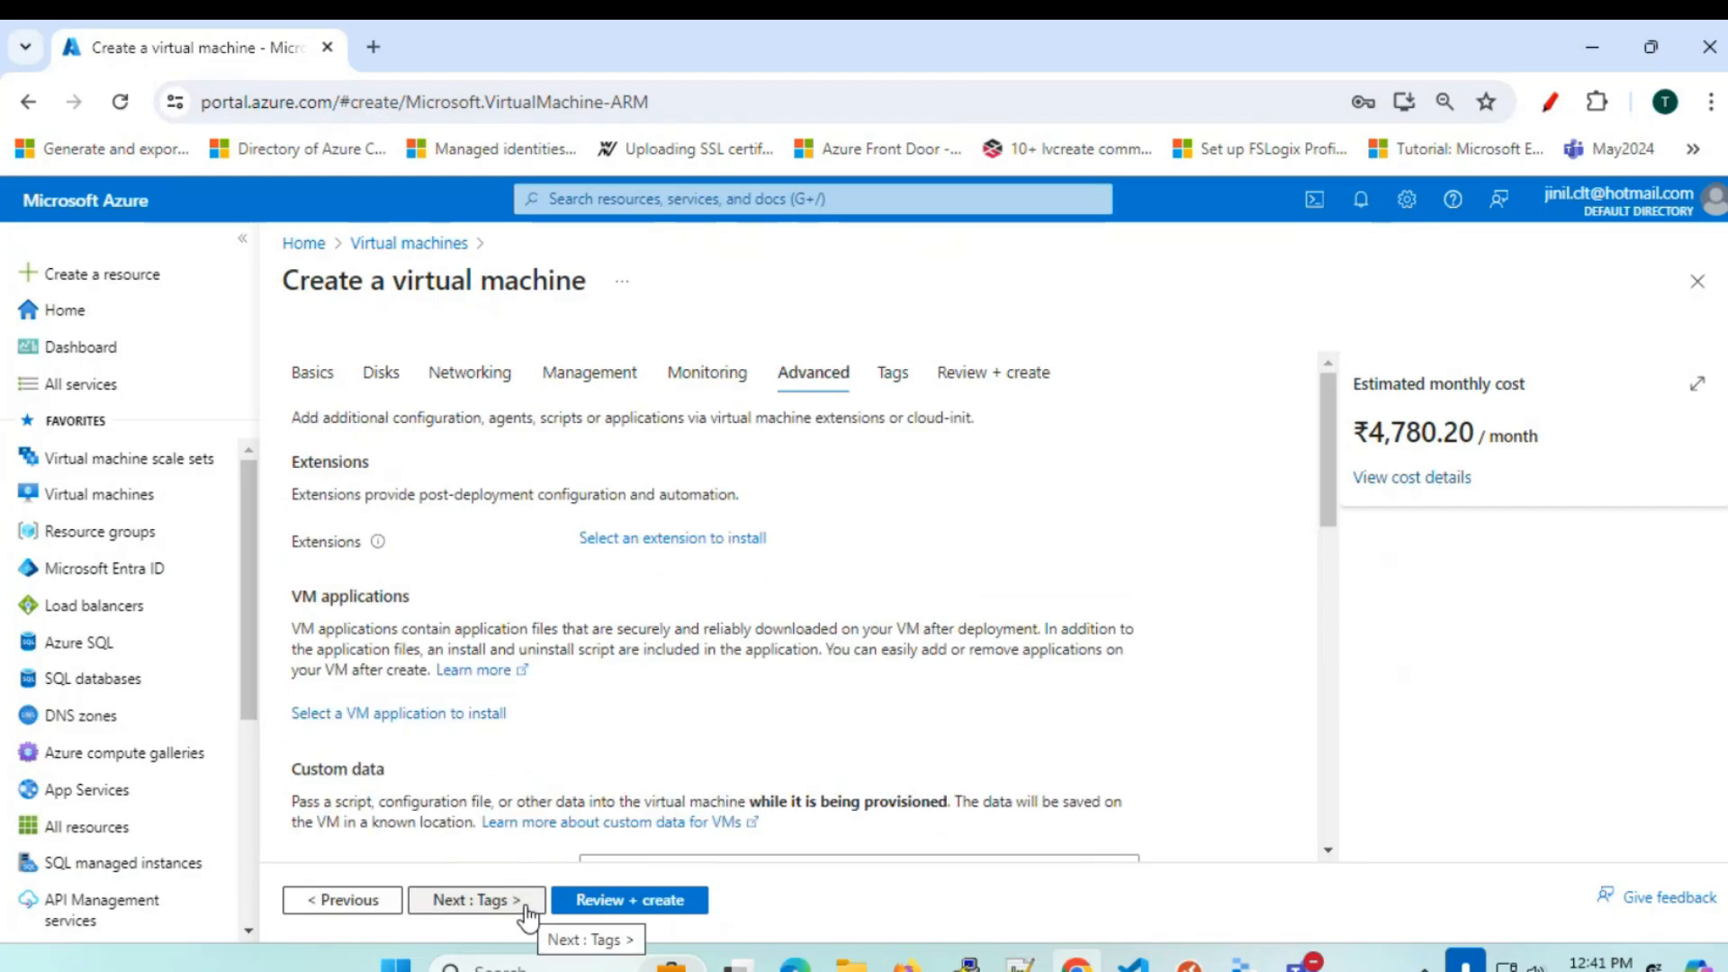
click(526, 908)
click(497, 904)
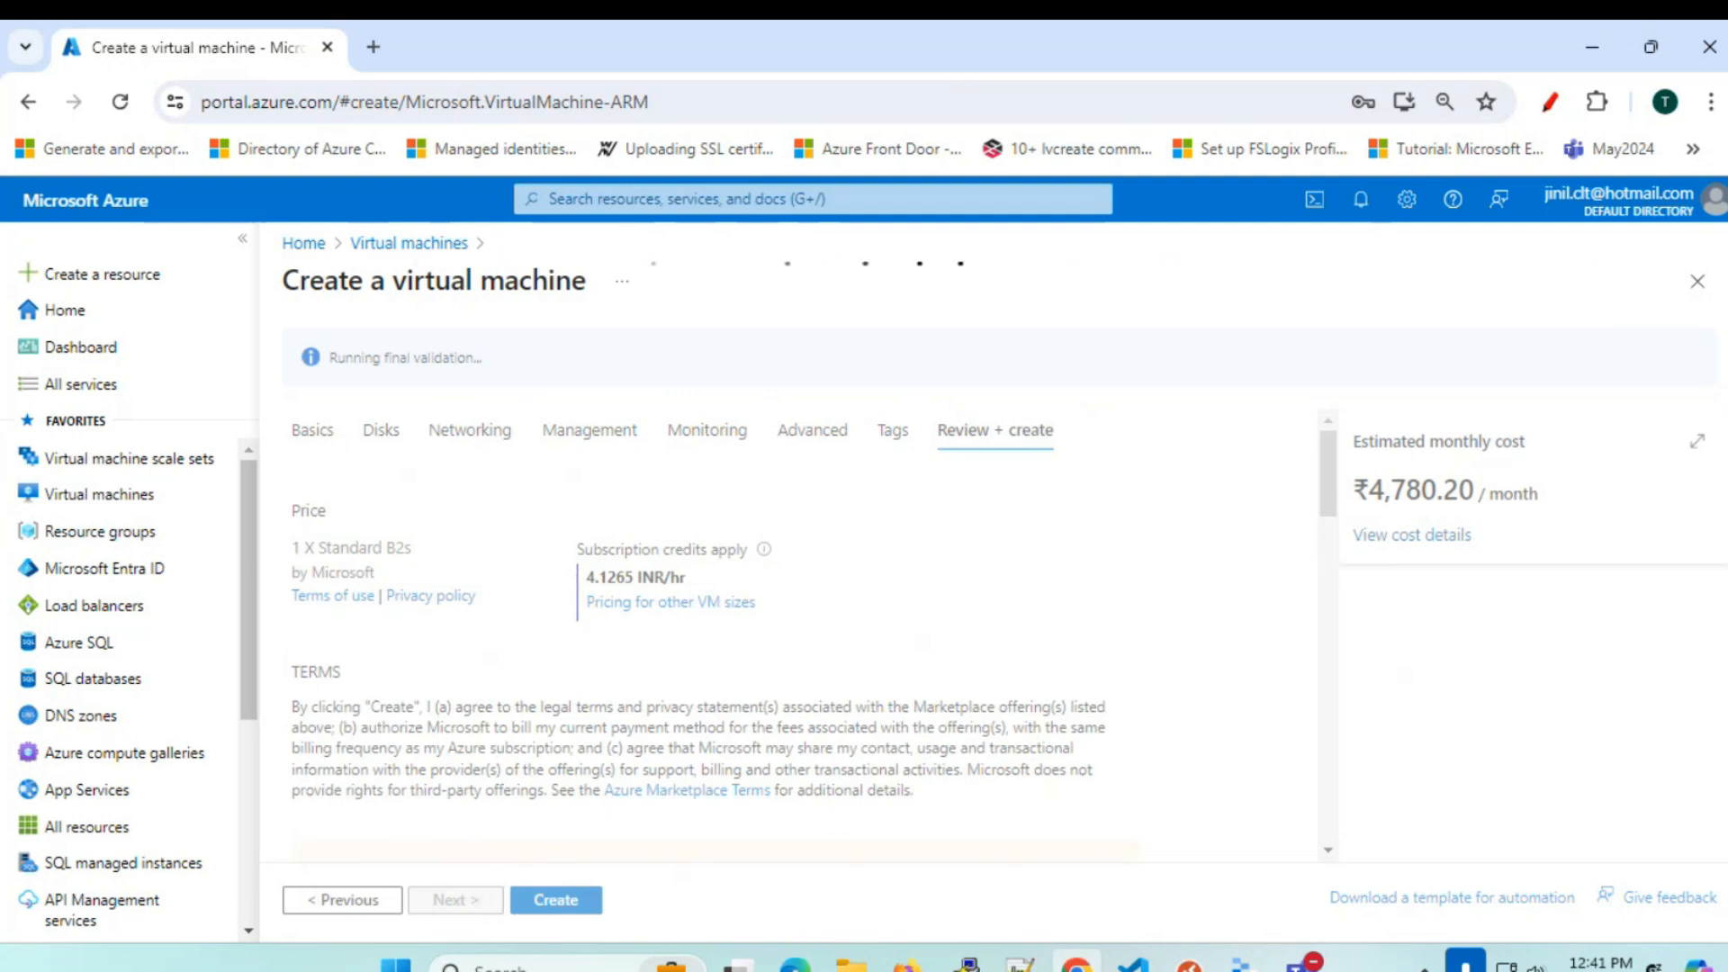
- Switch to Notepad++ and review the Azure topic lists in the new 416, new 415 and new 417 notes
click(1020, 965)
click(965, 127)
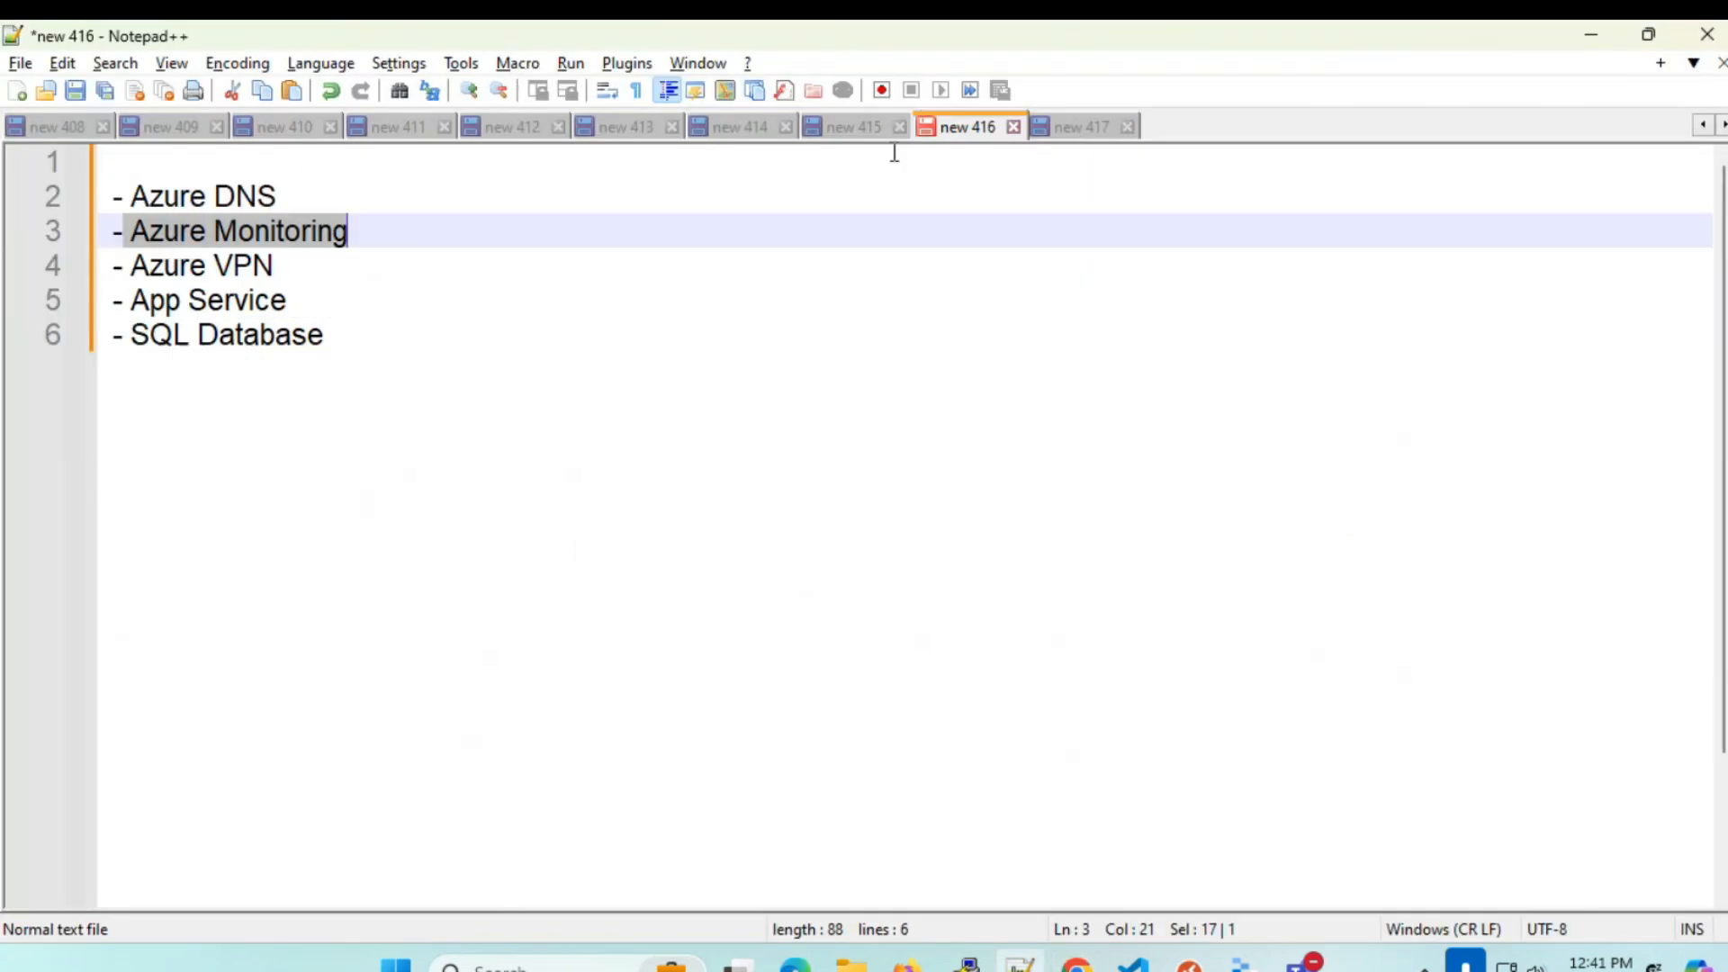
click(877, 127)
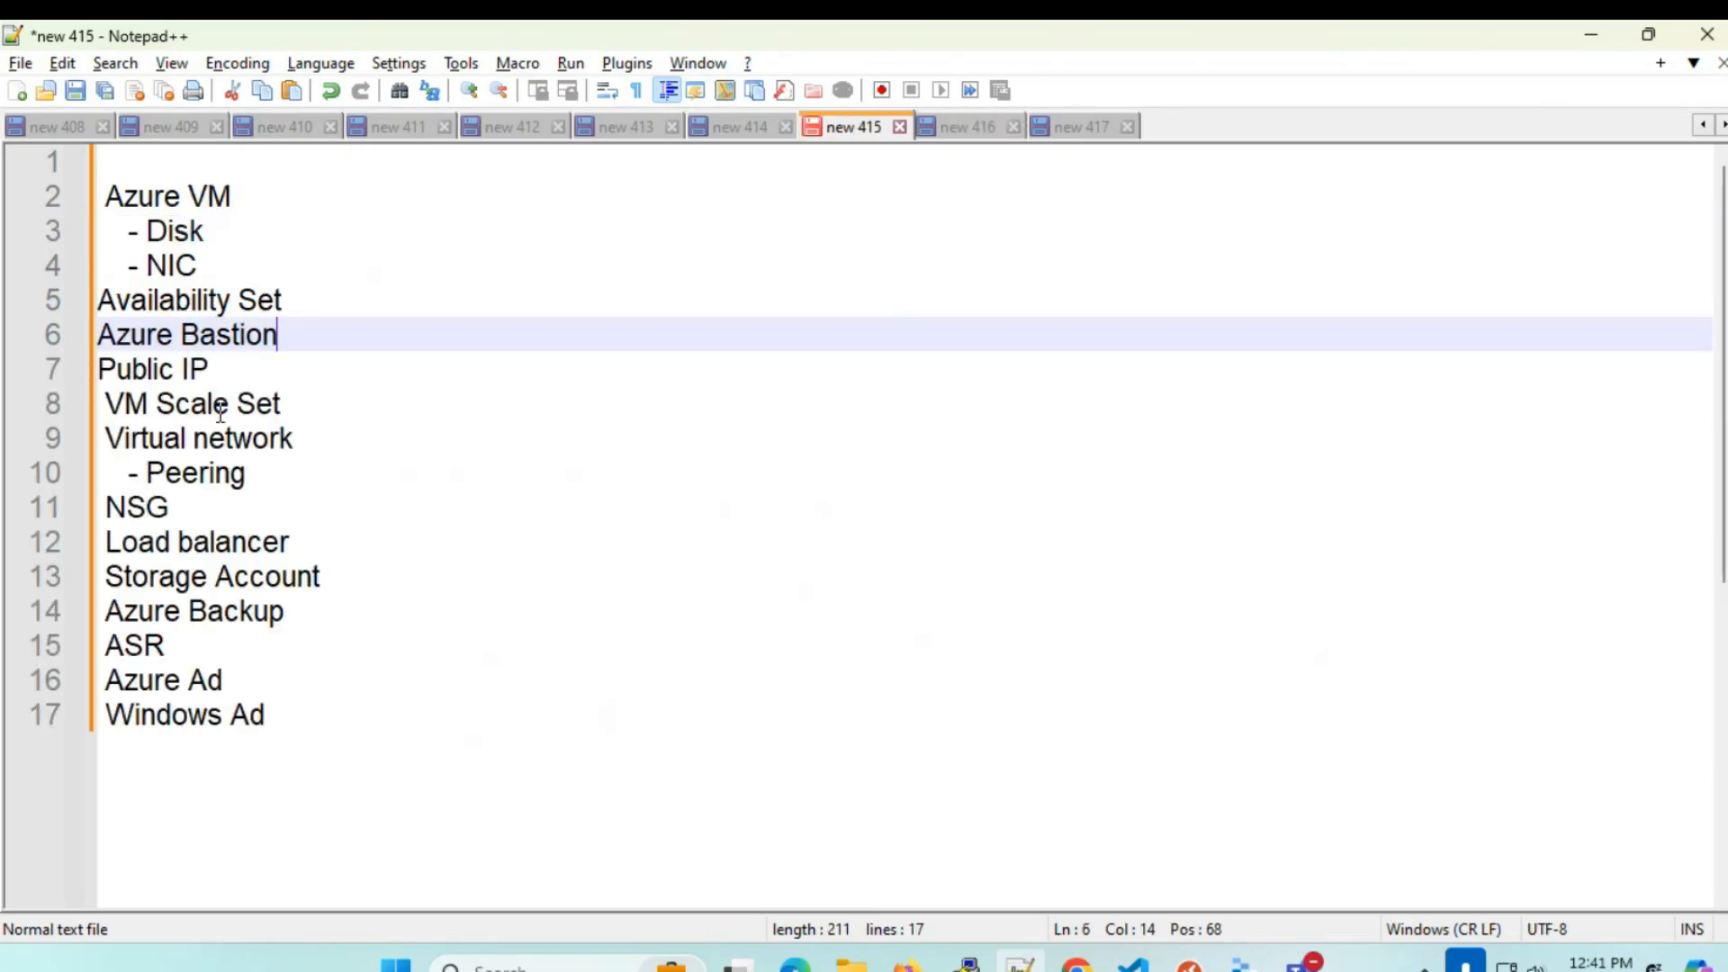
drag(274, 720, 66, 202)
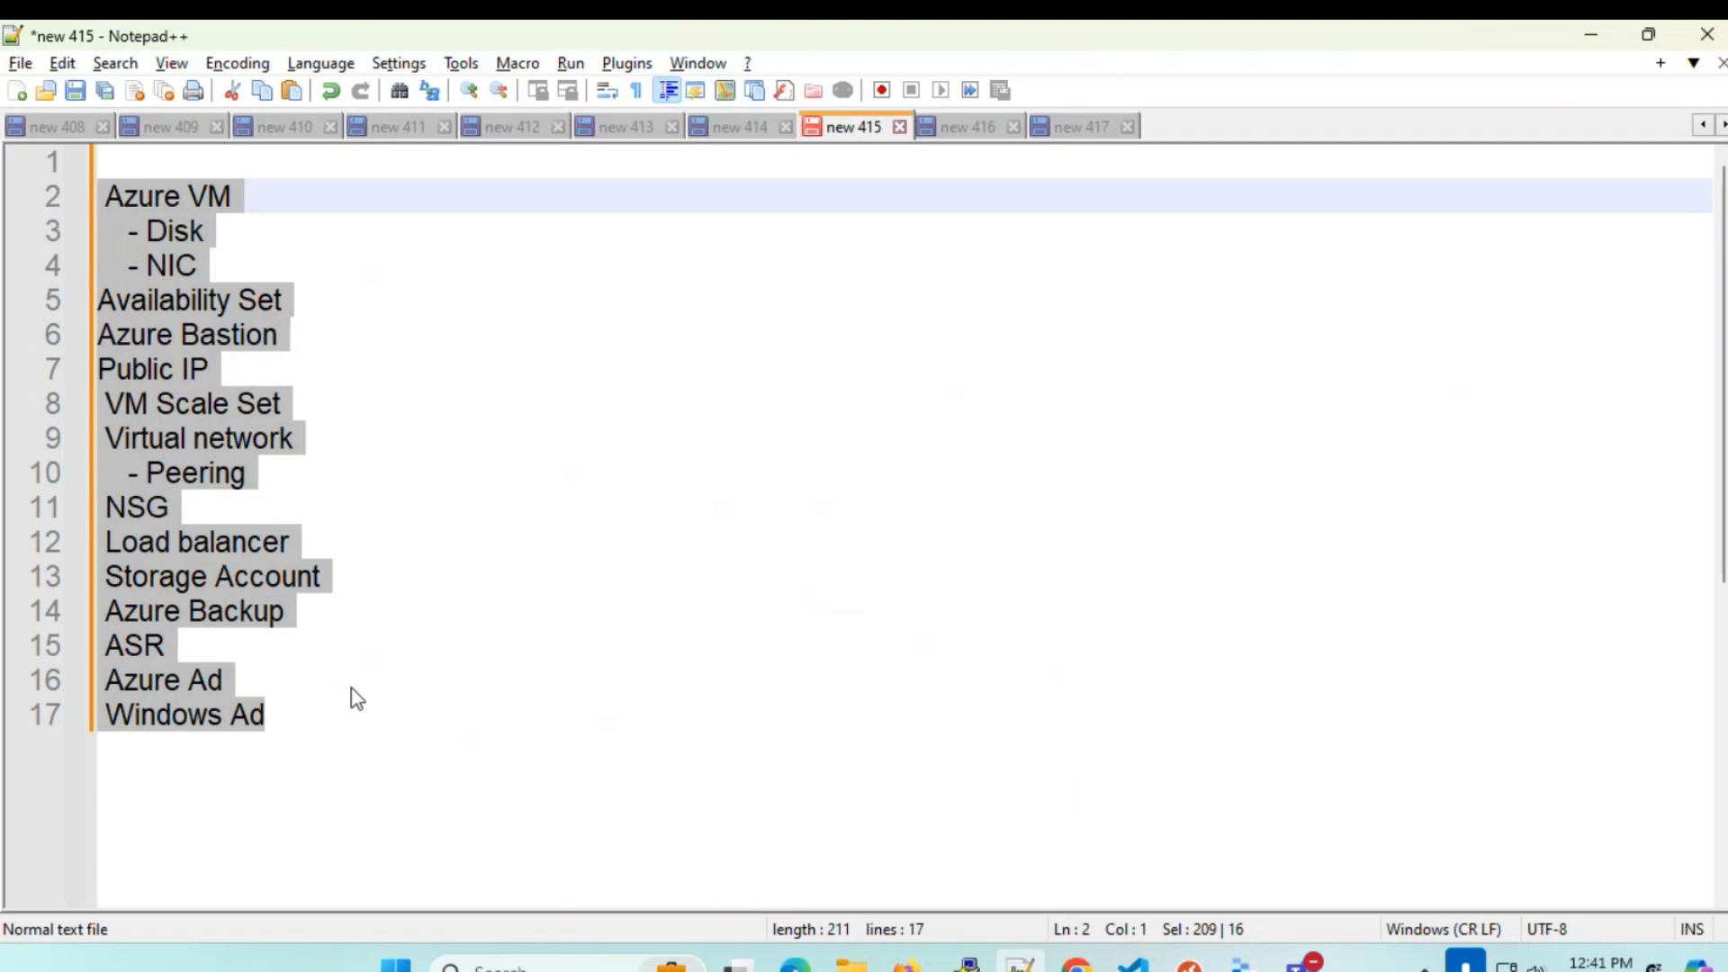
click(1074, 130)
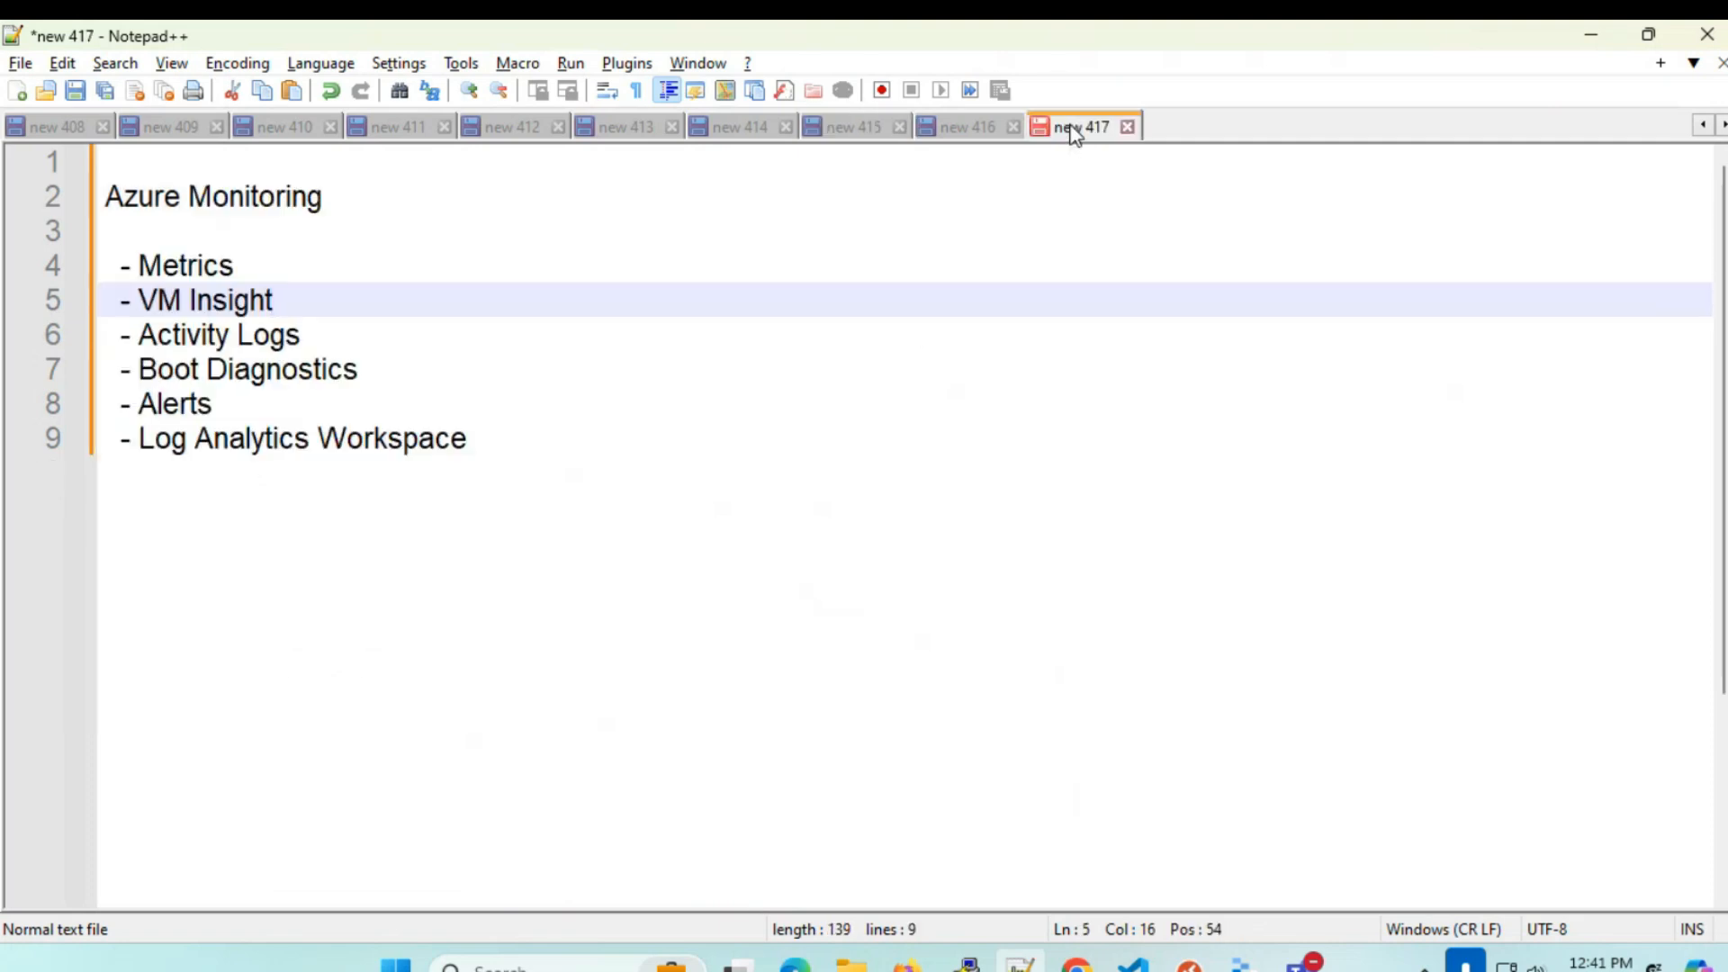
- Return to the Azure portal, check the VM1 configuration summary and create the virtual machine
click(1593, 36)
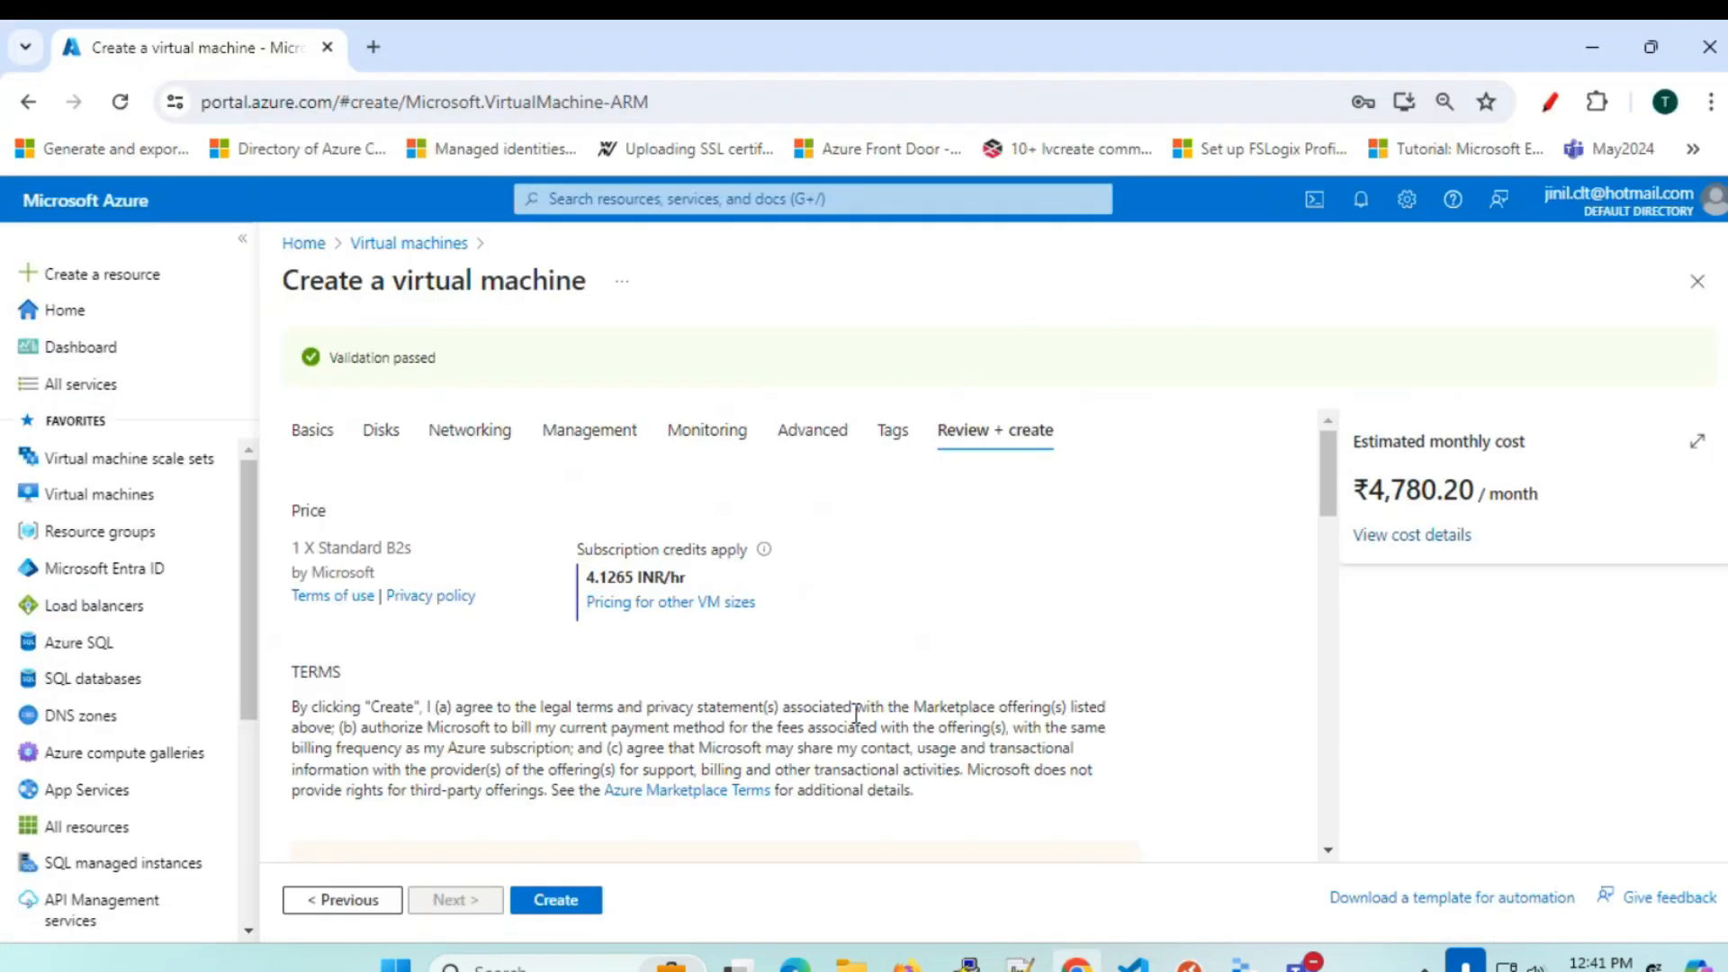
scroll(648, 806, down, 4)
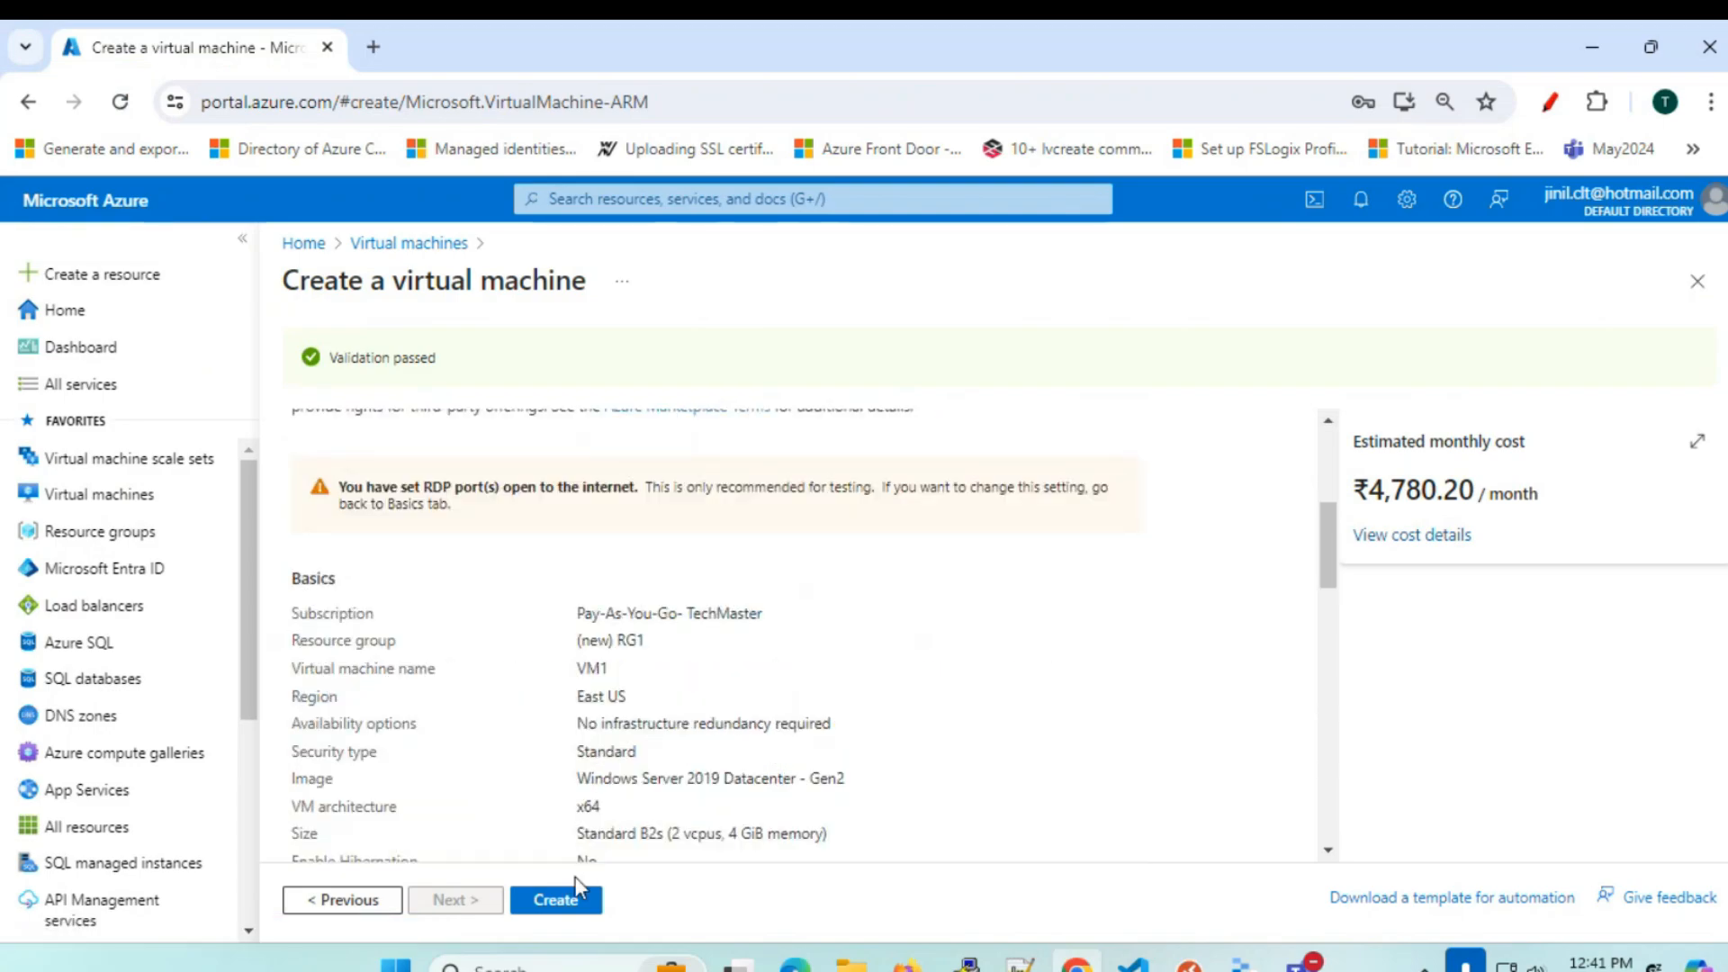
click(576, 896)
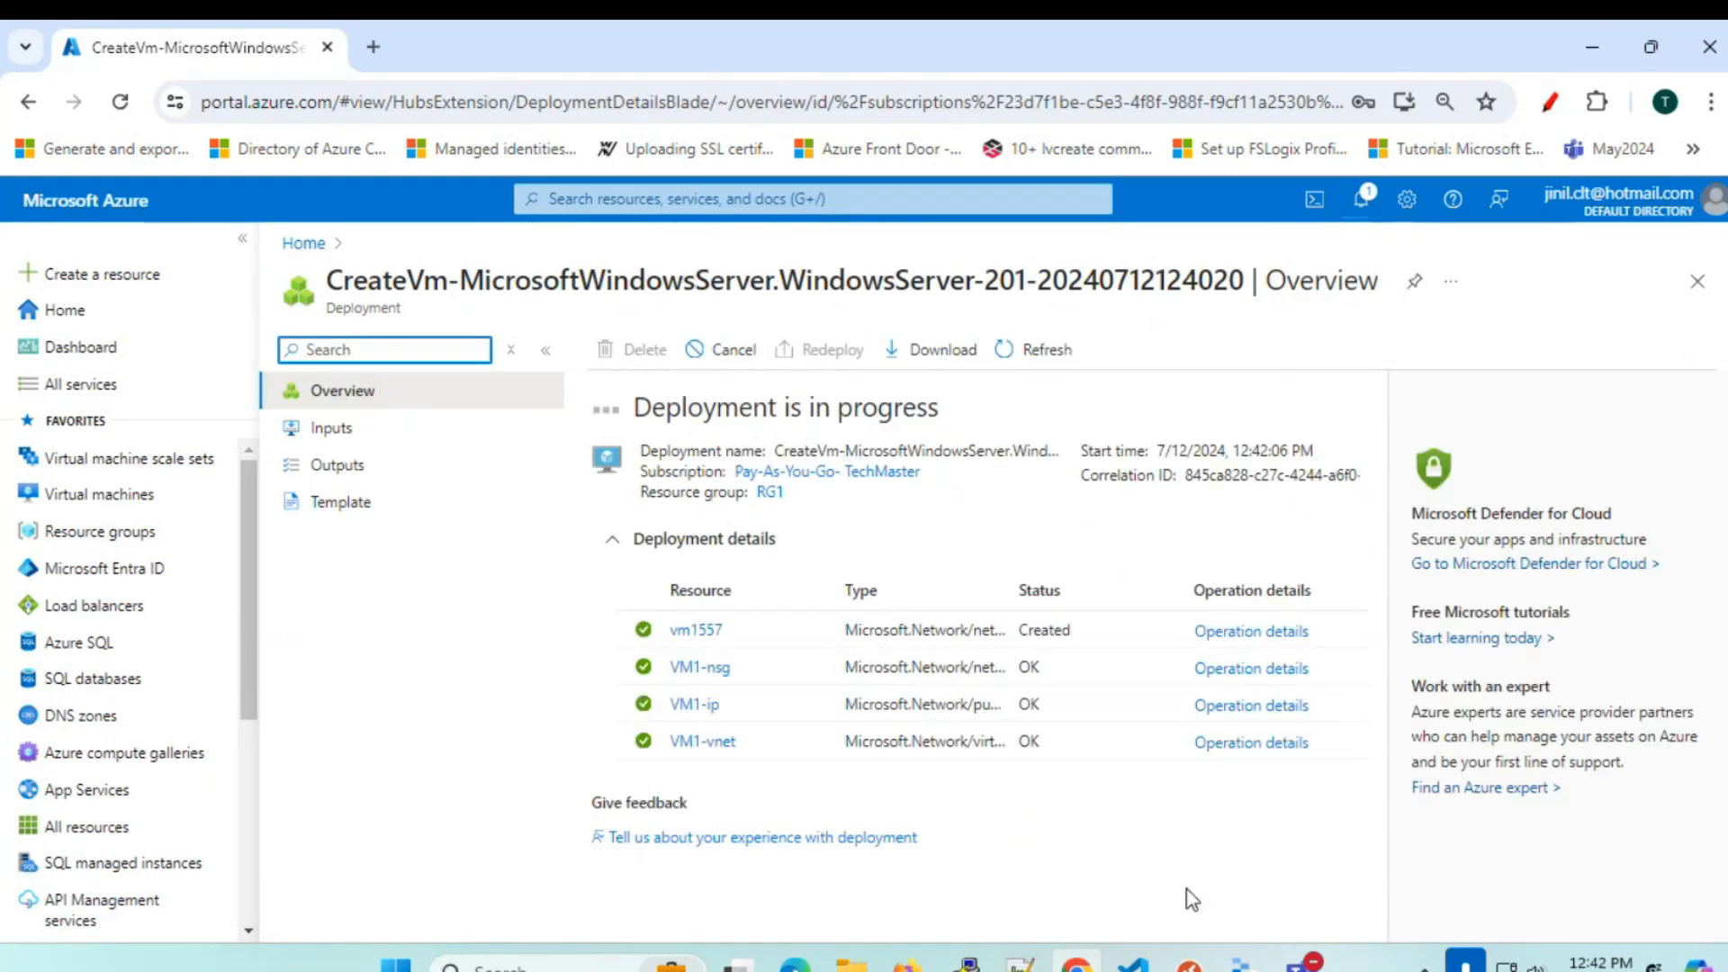
click(1020, 963)
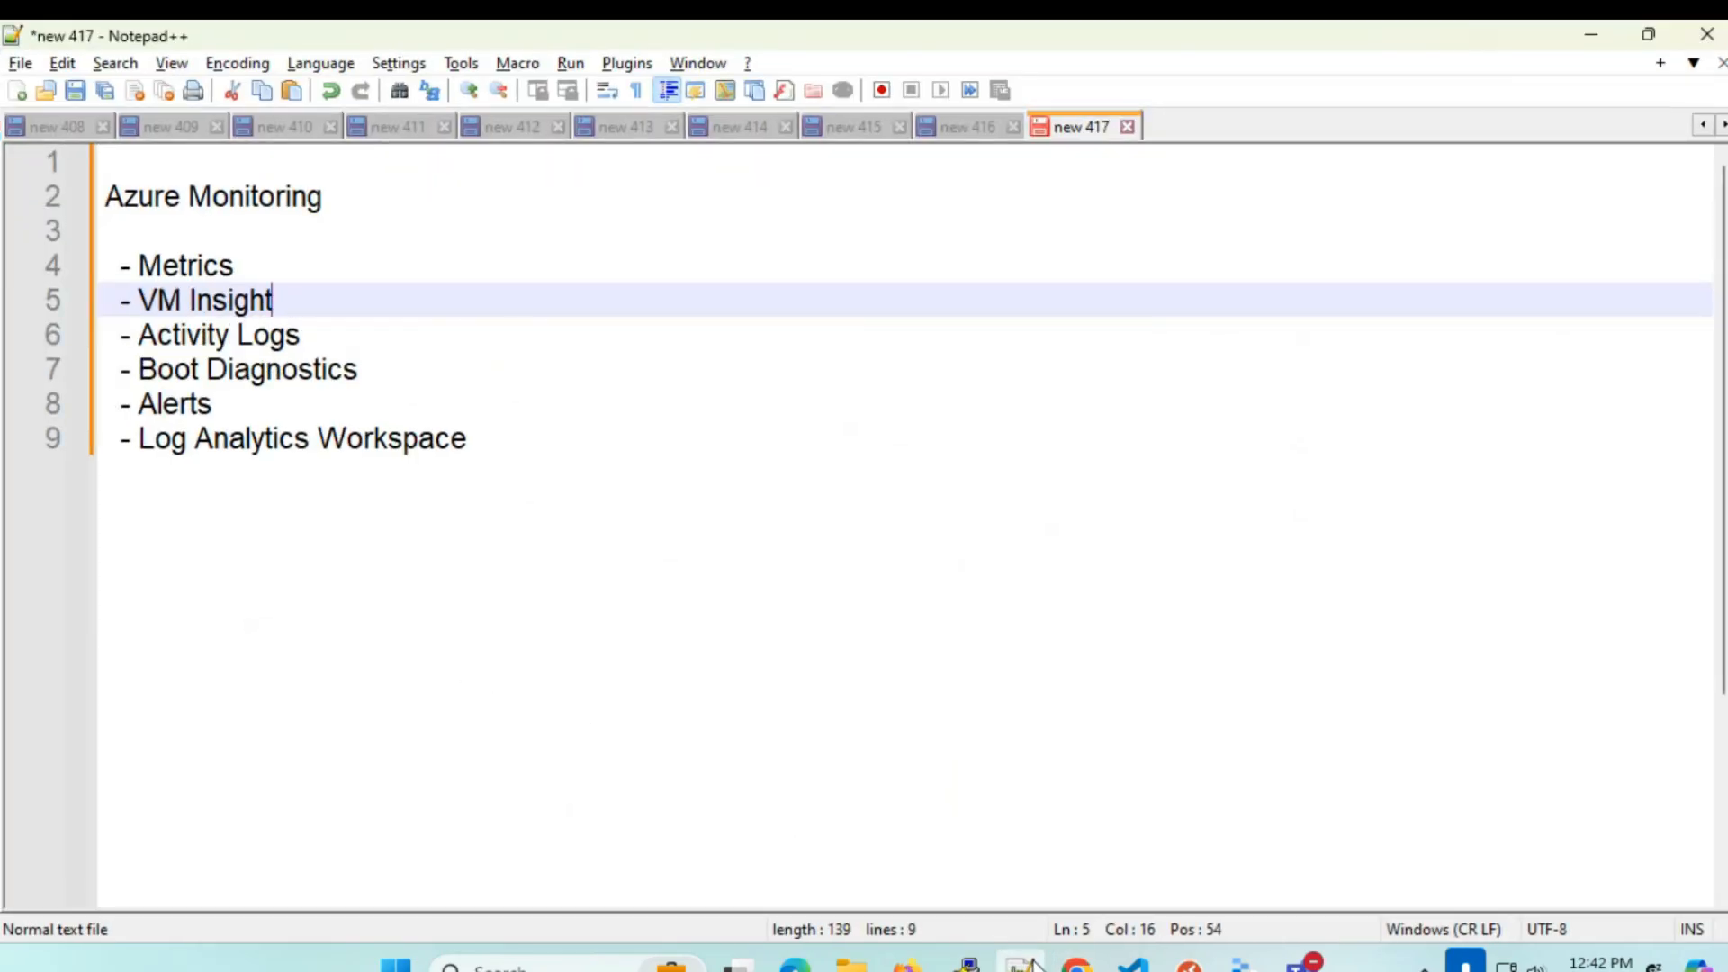
click(1076, 963)
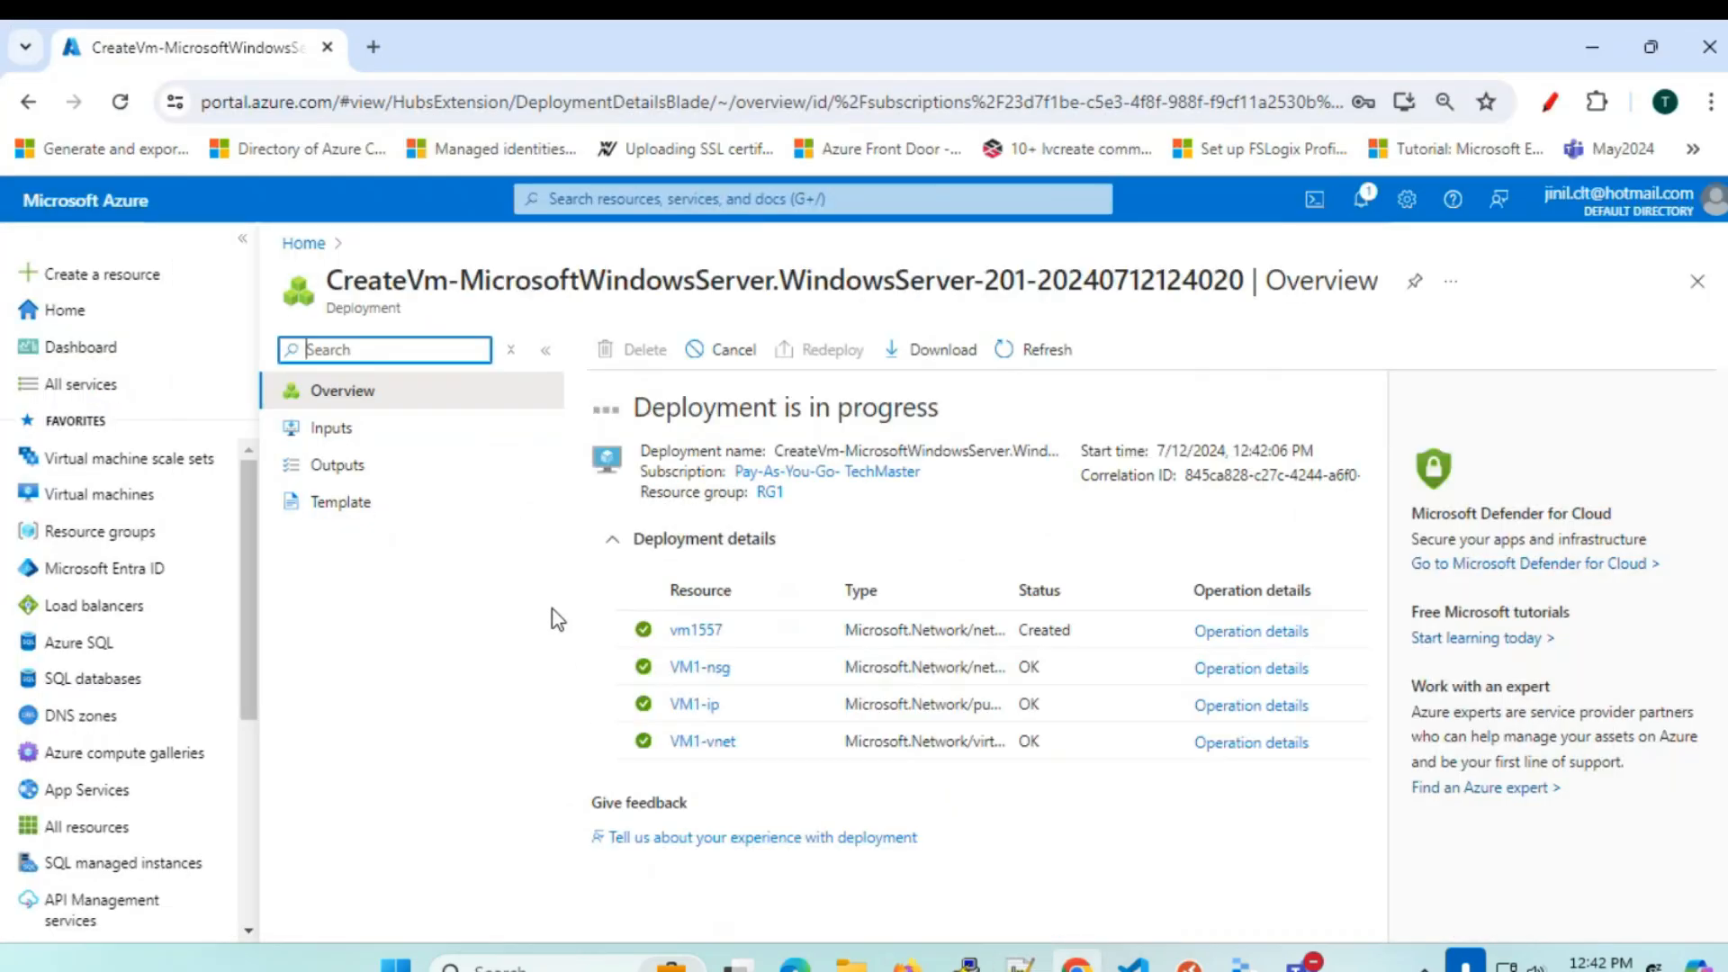
click(523, 605)
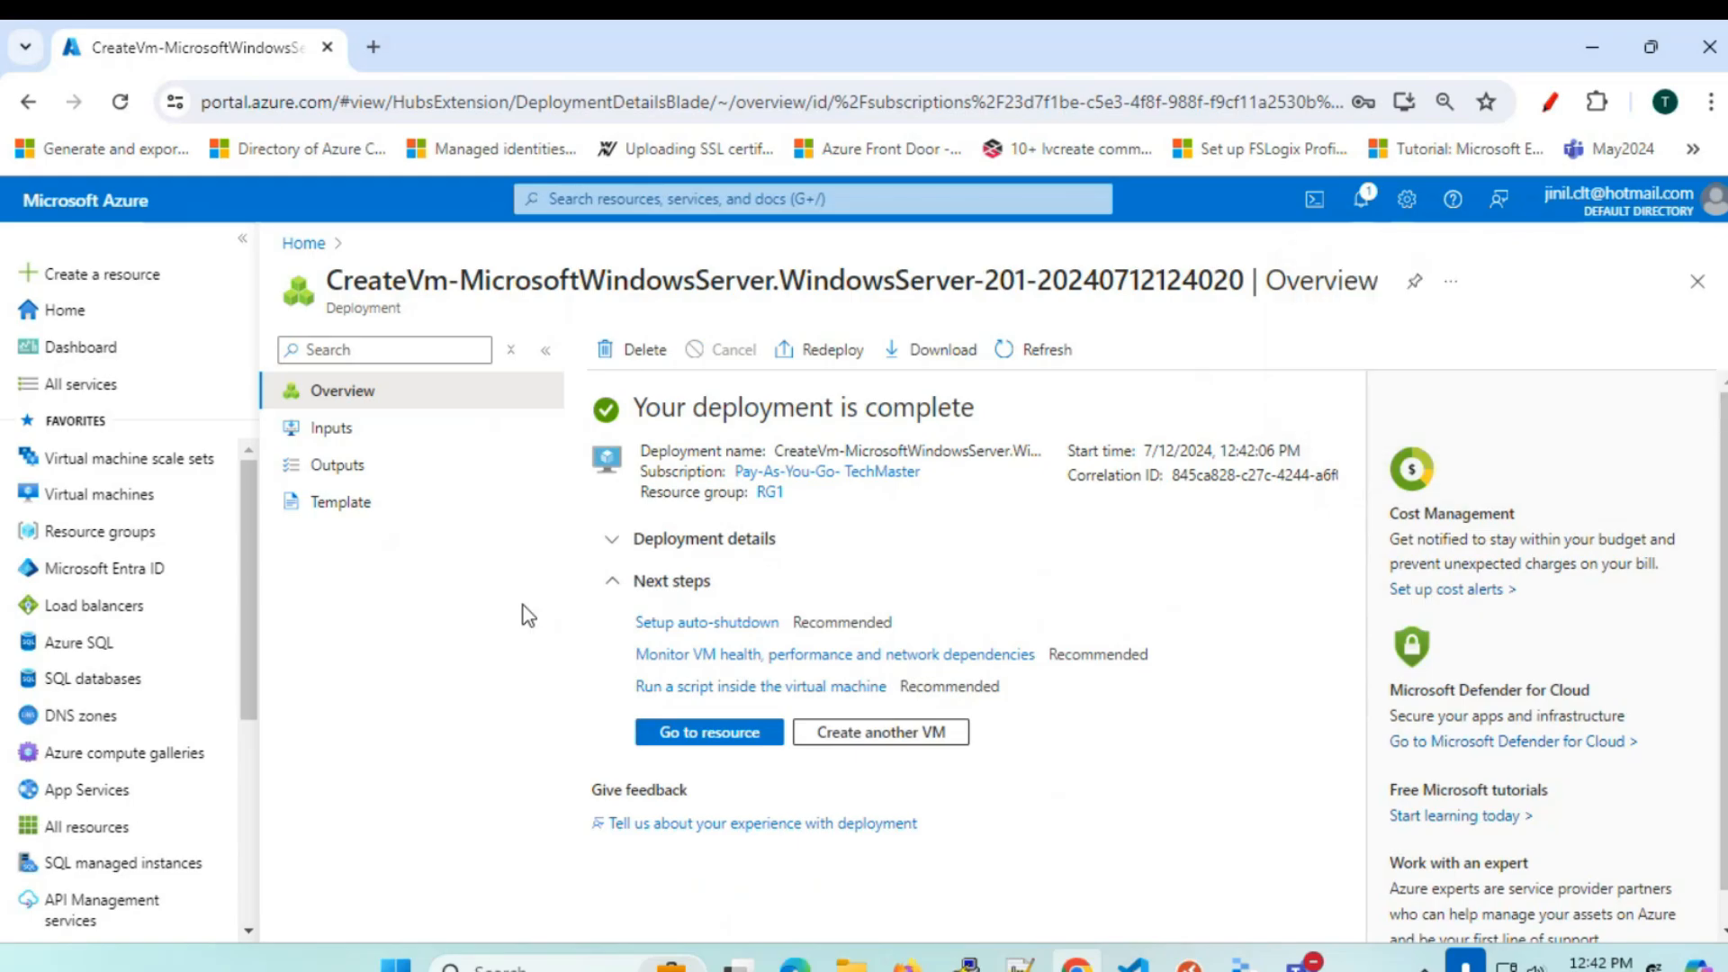
- Open VM1 from the virtual machines list and copy its public IP address
click(95, 494)
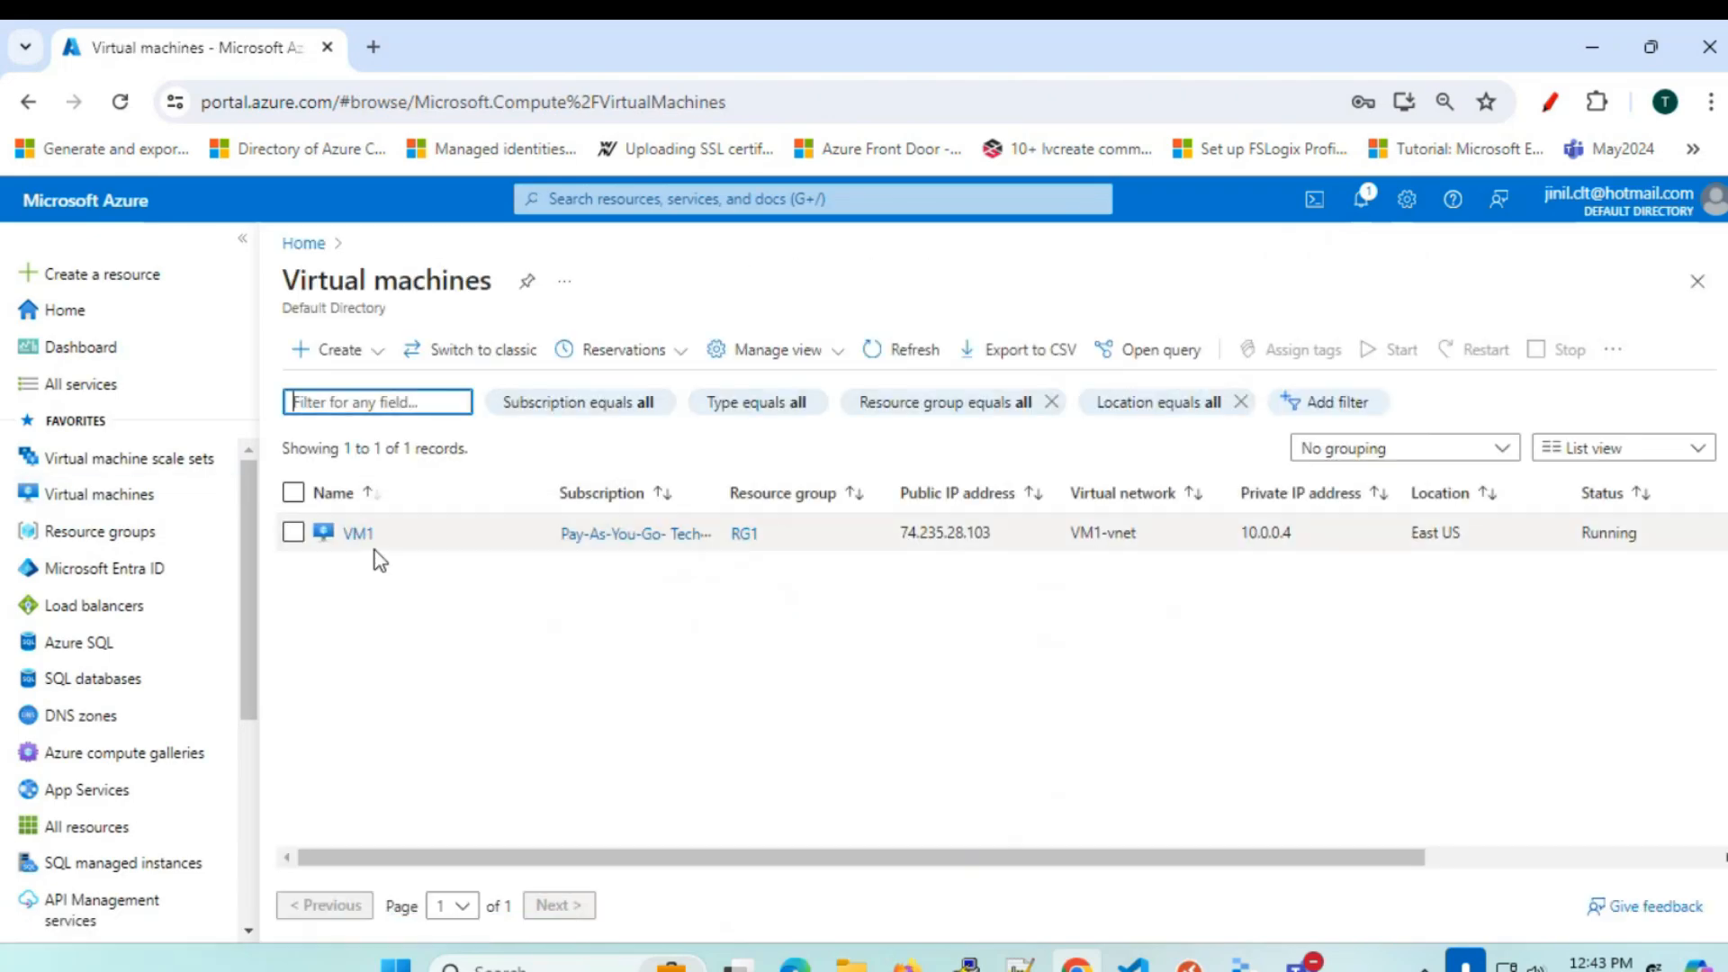
click(358, 533)
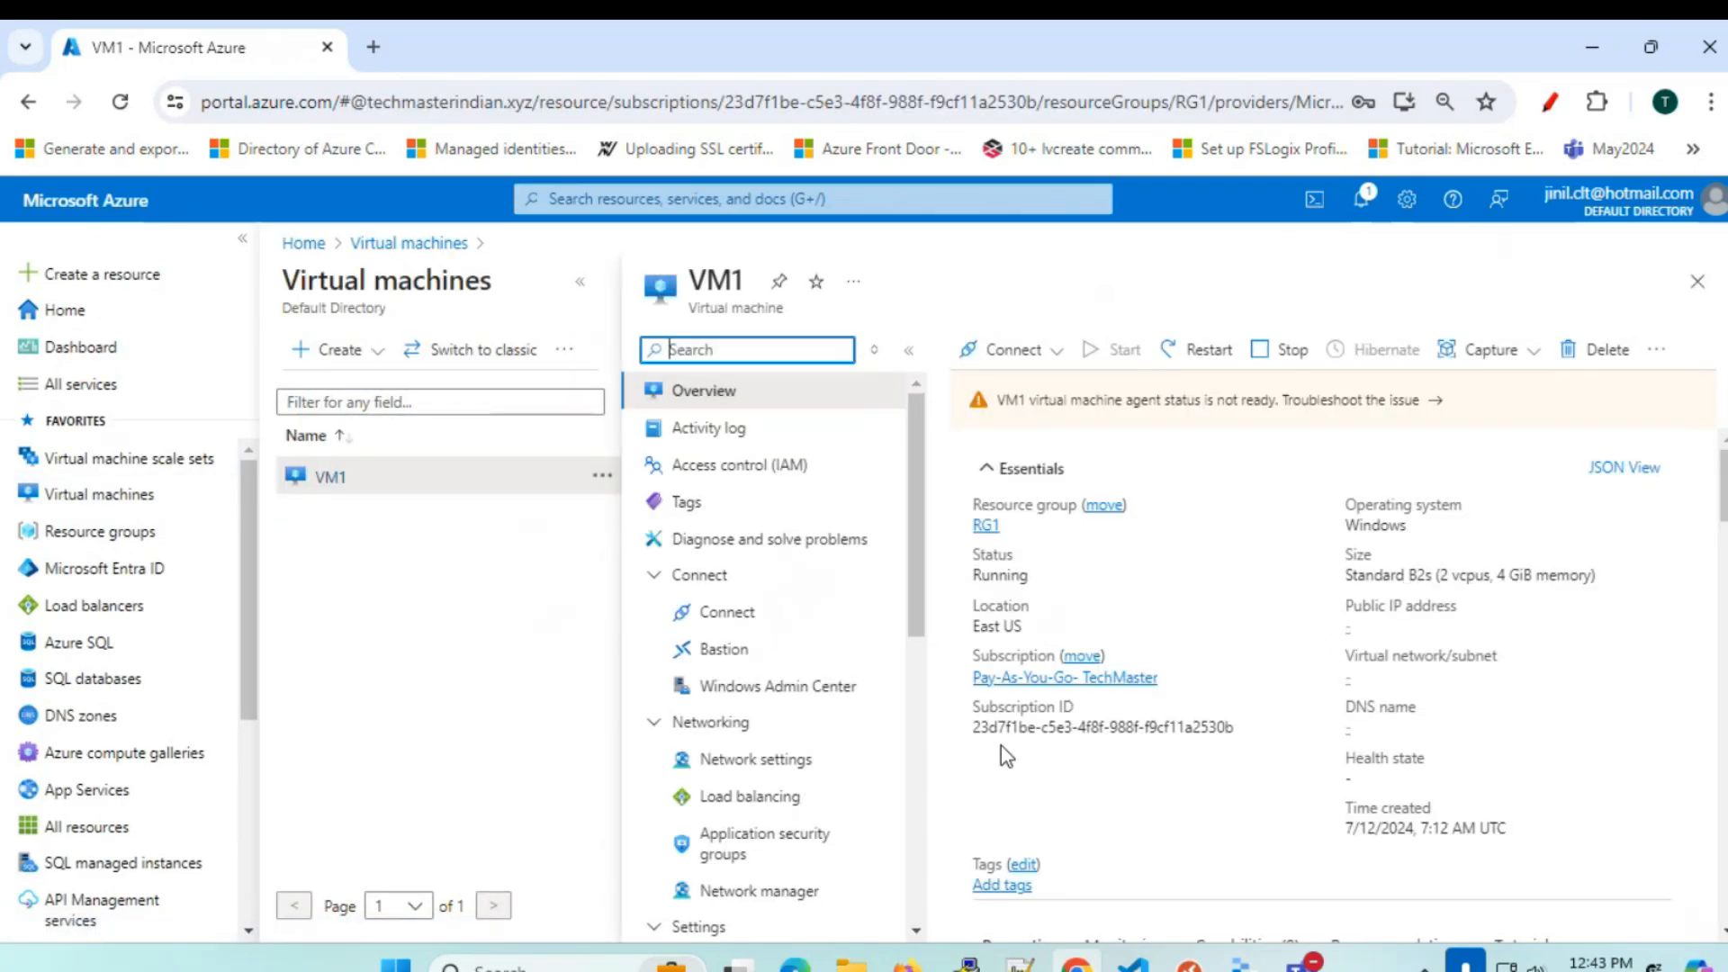
click(1449, 628)
- Launch Remote Desktop Connection on the local computer by running mstsc
click(1348, 967)
key(super+r)
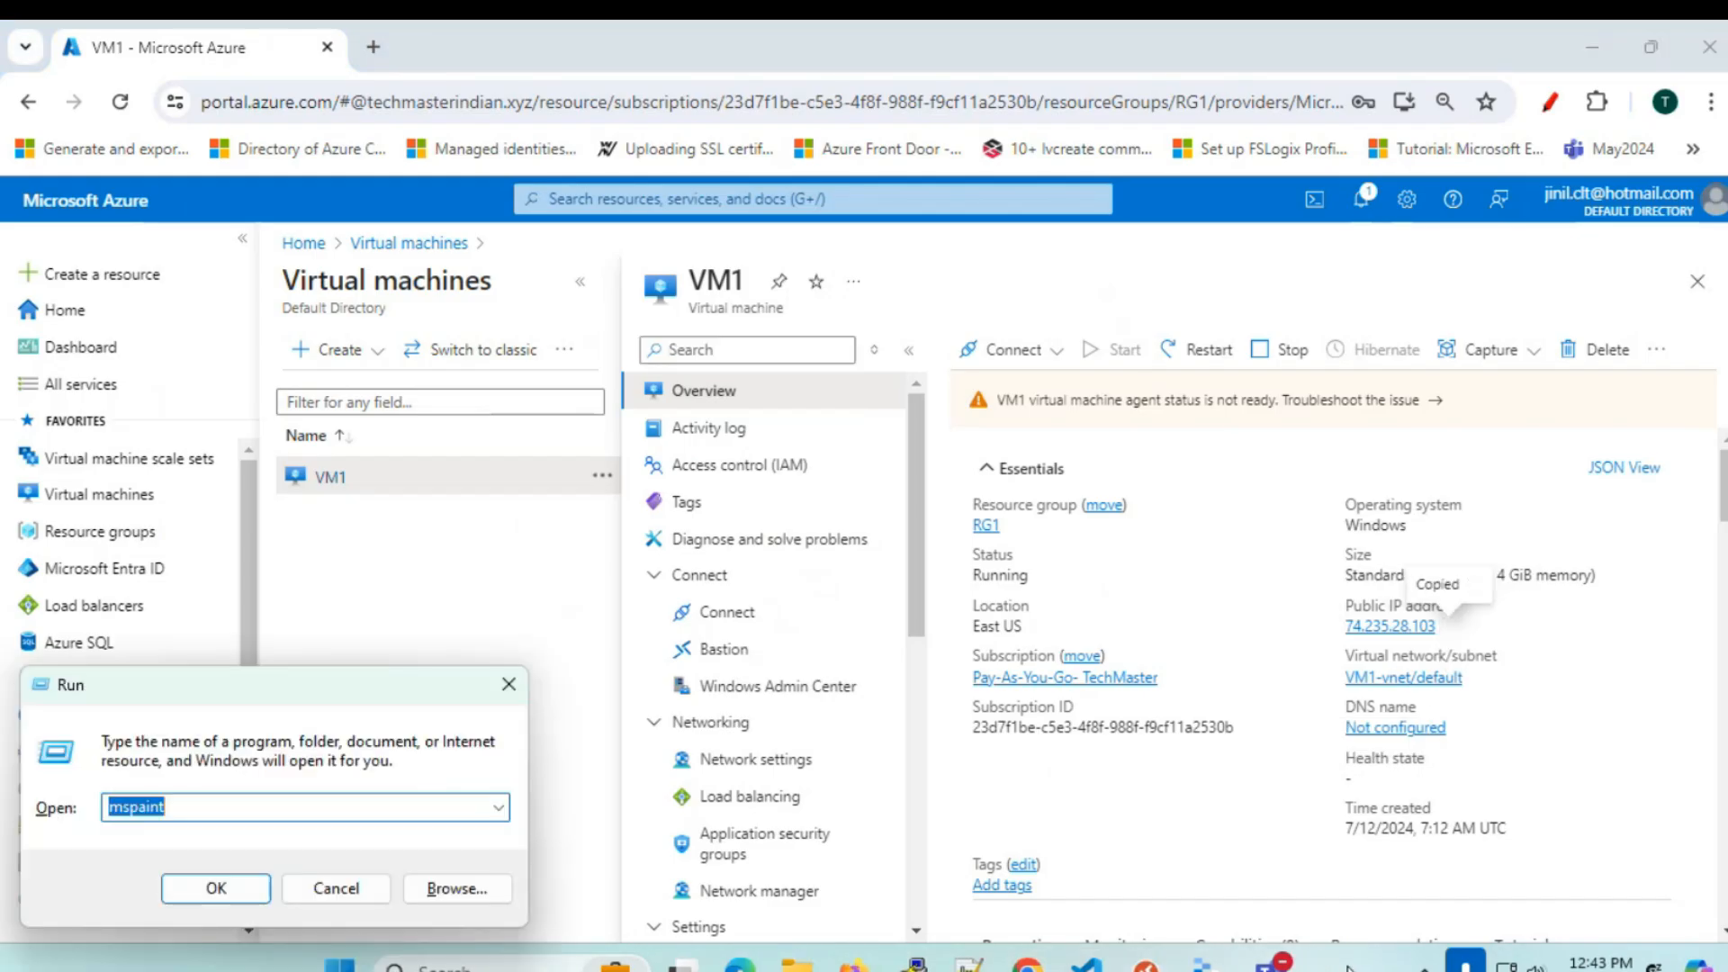
text(mst)
text(c)
key(Return)
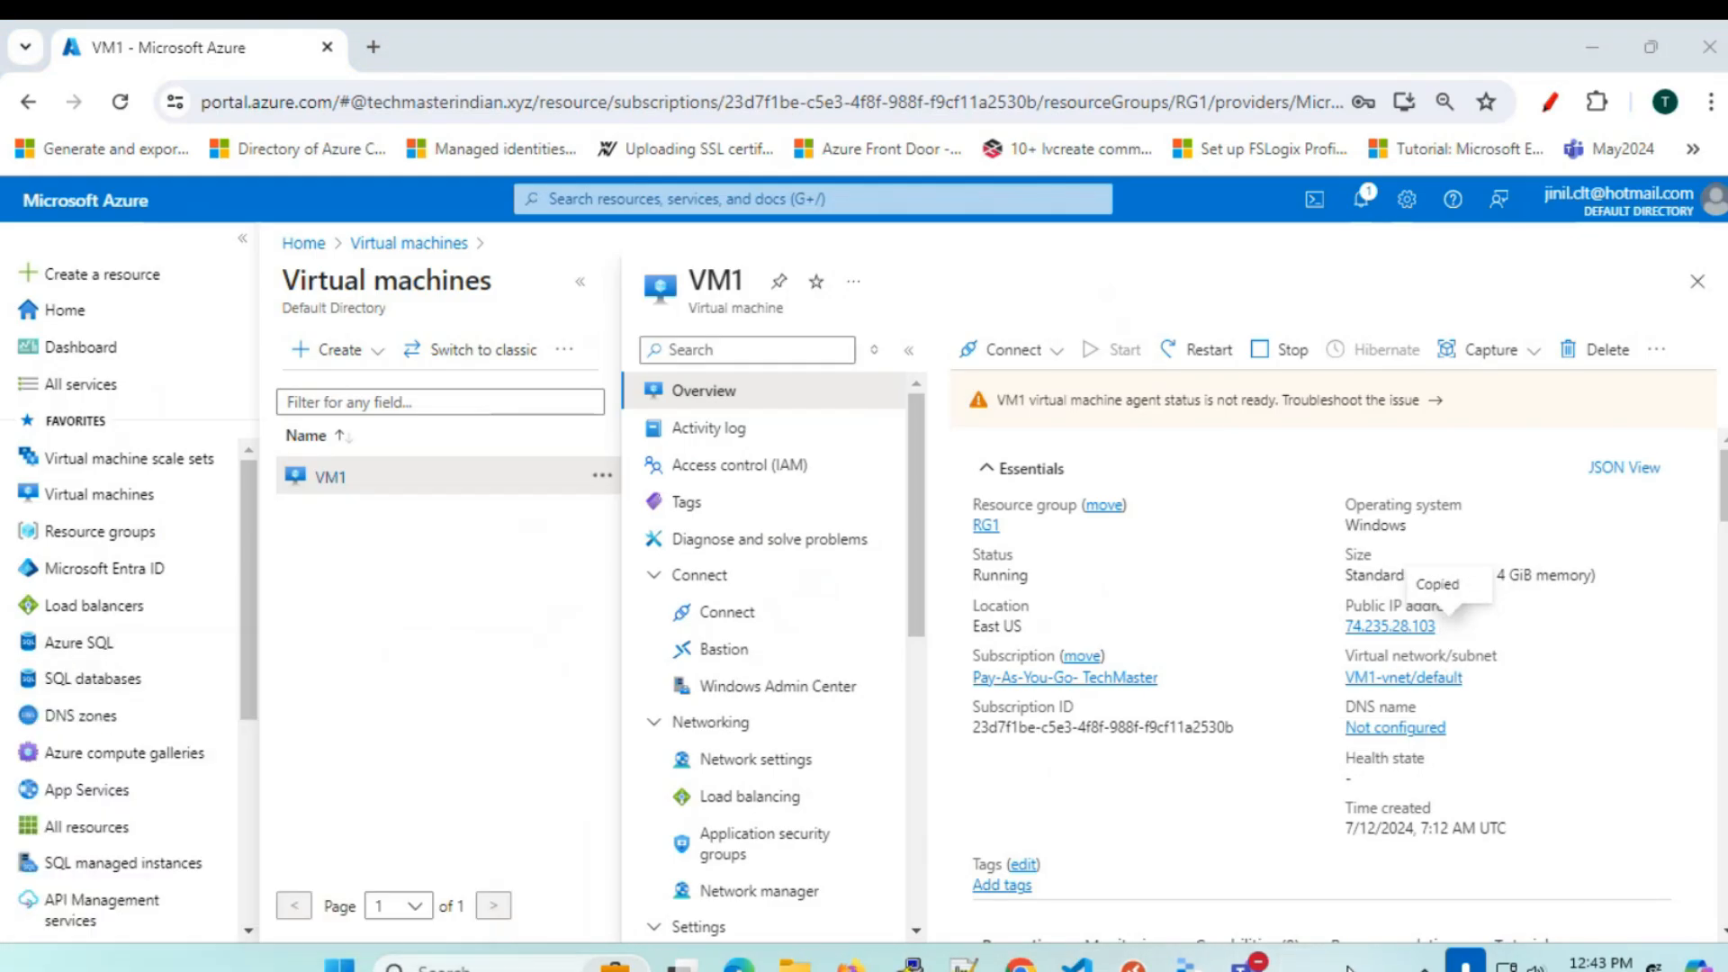
- Connect to 74.235.28.103 as jkadmin with the account password, accepting the unverified certificate
key(ctrl+v)
click(990, 467)
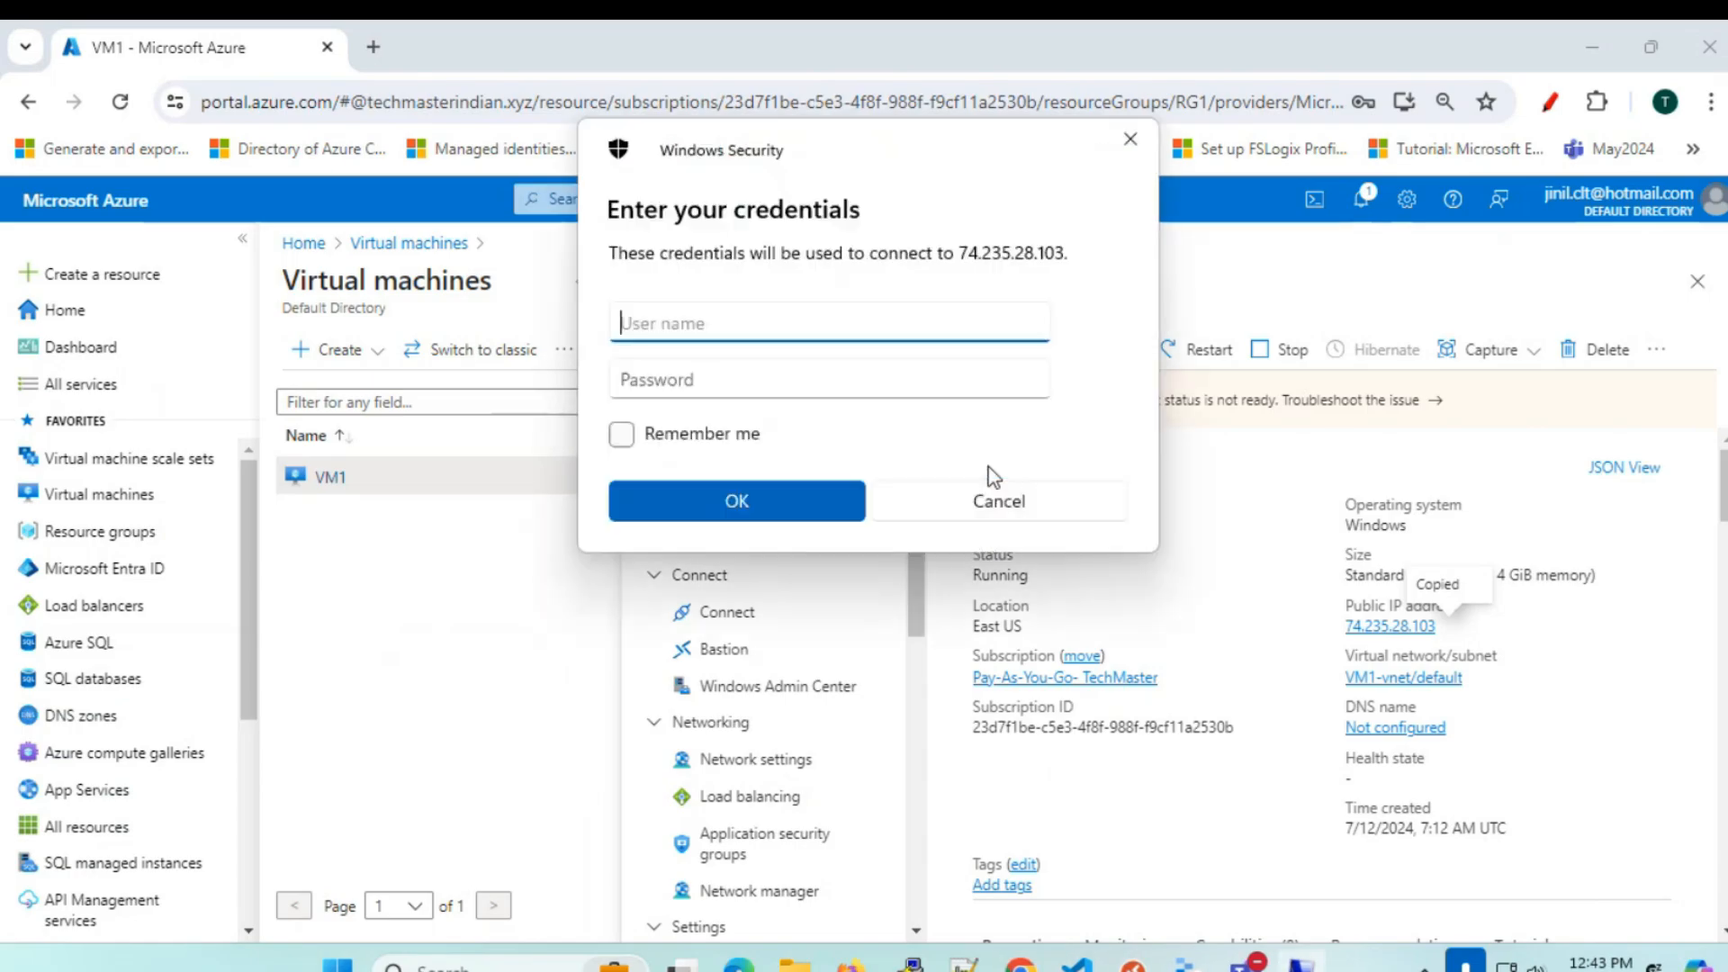
text(jkadmin)
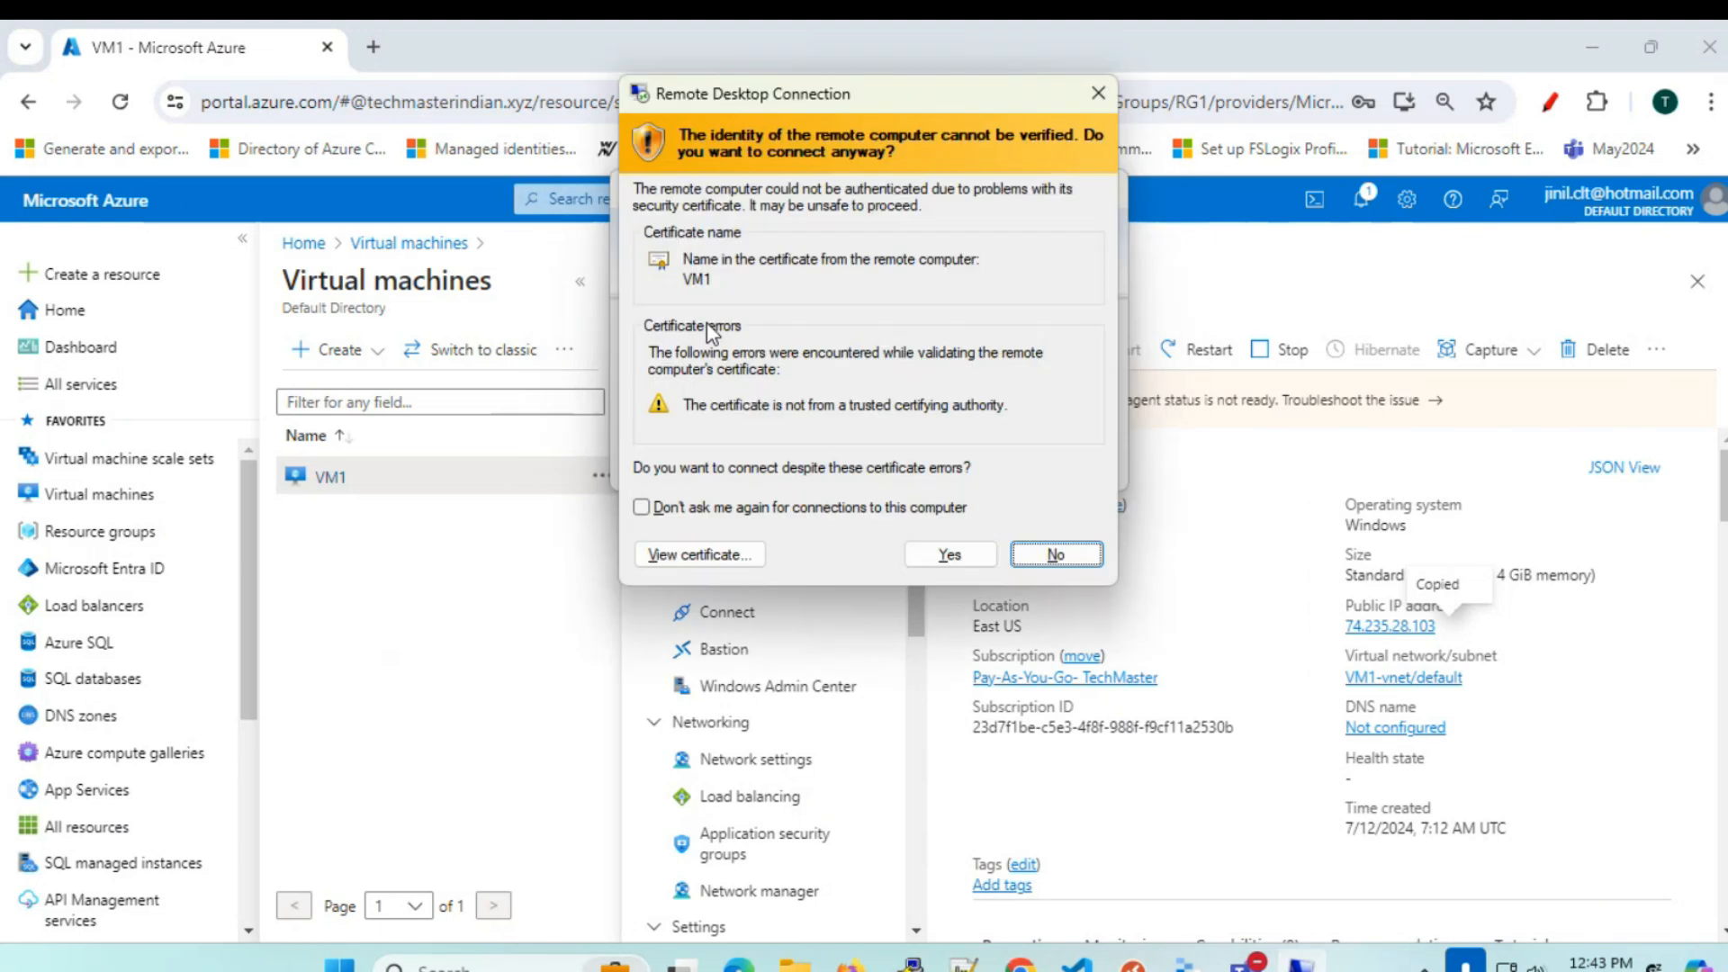
click(947, 553)
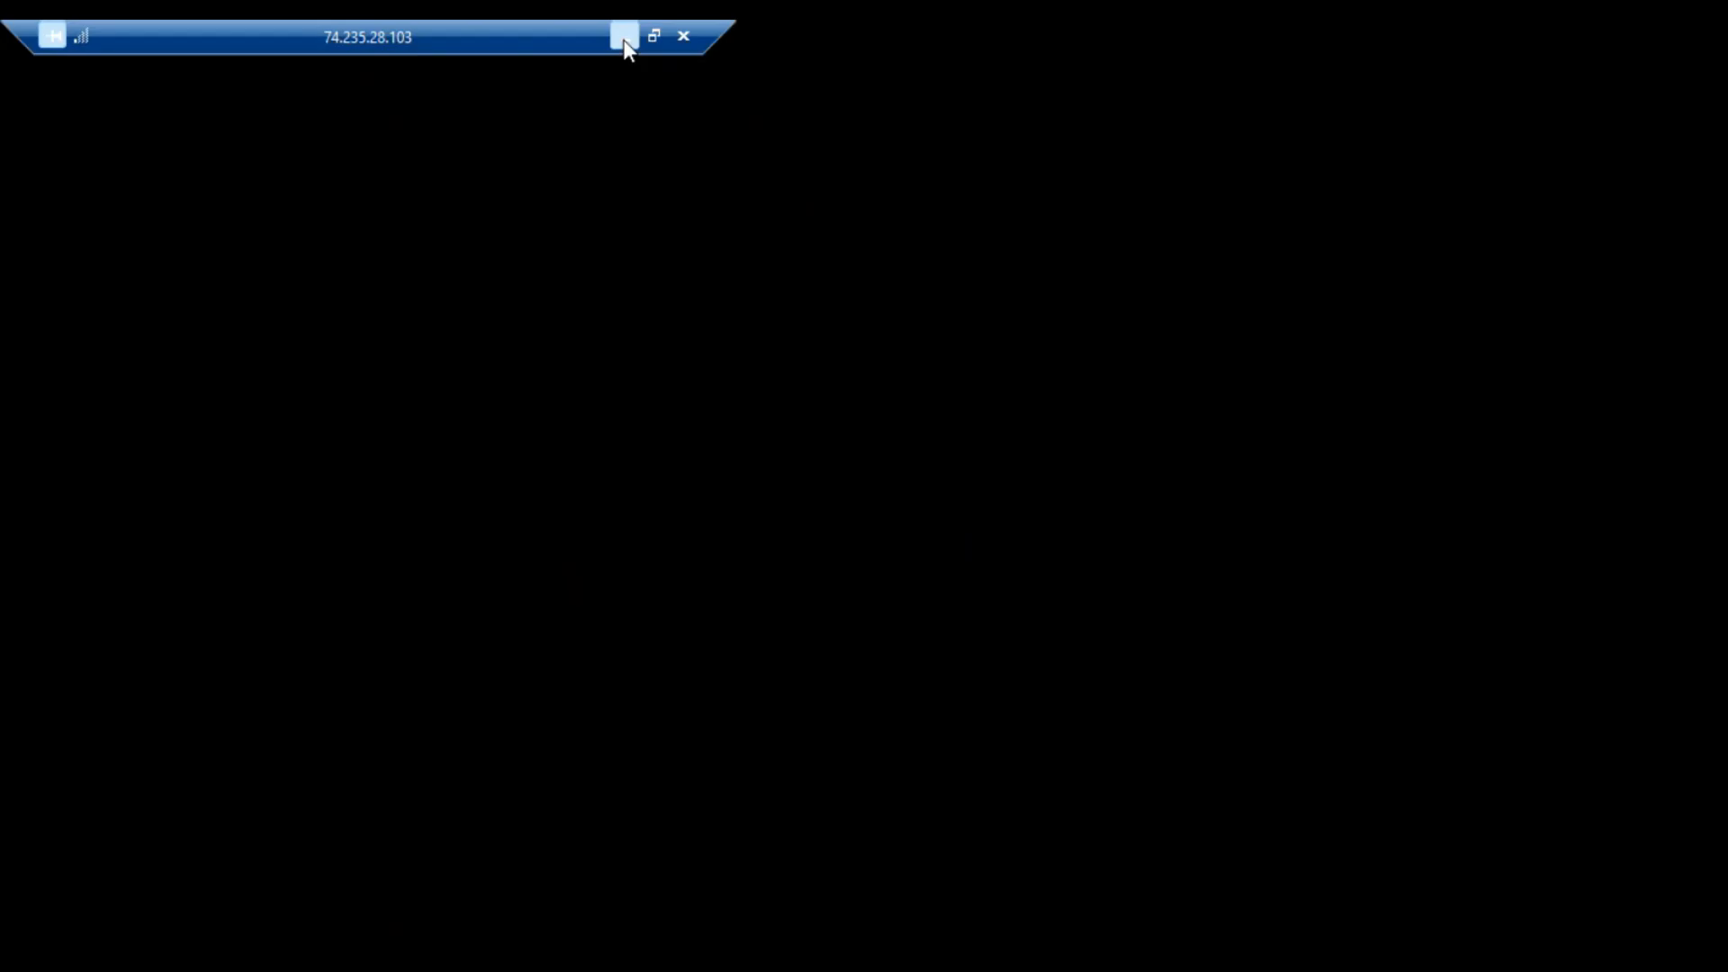
- Minimize the remote session, switch to Notepad++ and review the list of Azure Monitoring topics
click(625, 36)
click(963, 963)
drag(141, 263, 467, 448)
key(Right)
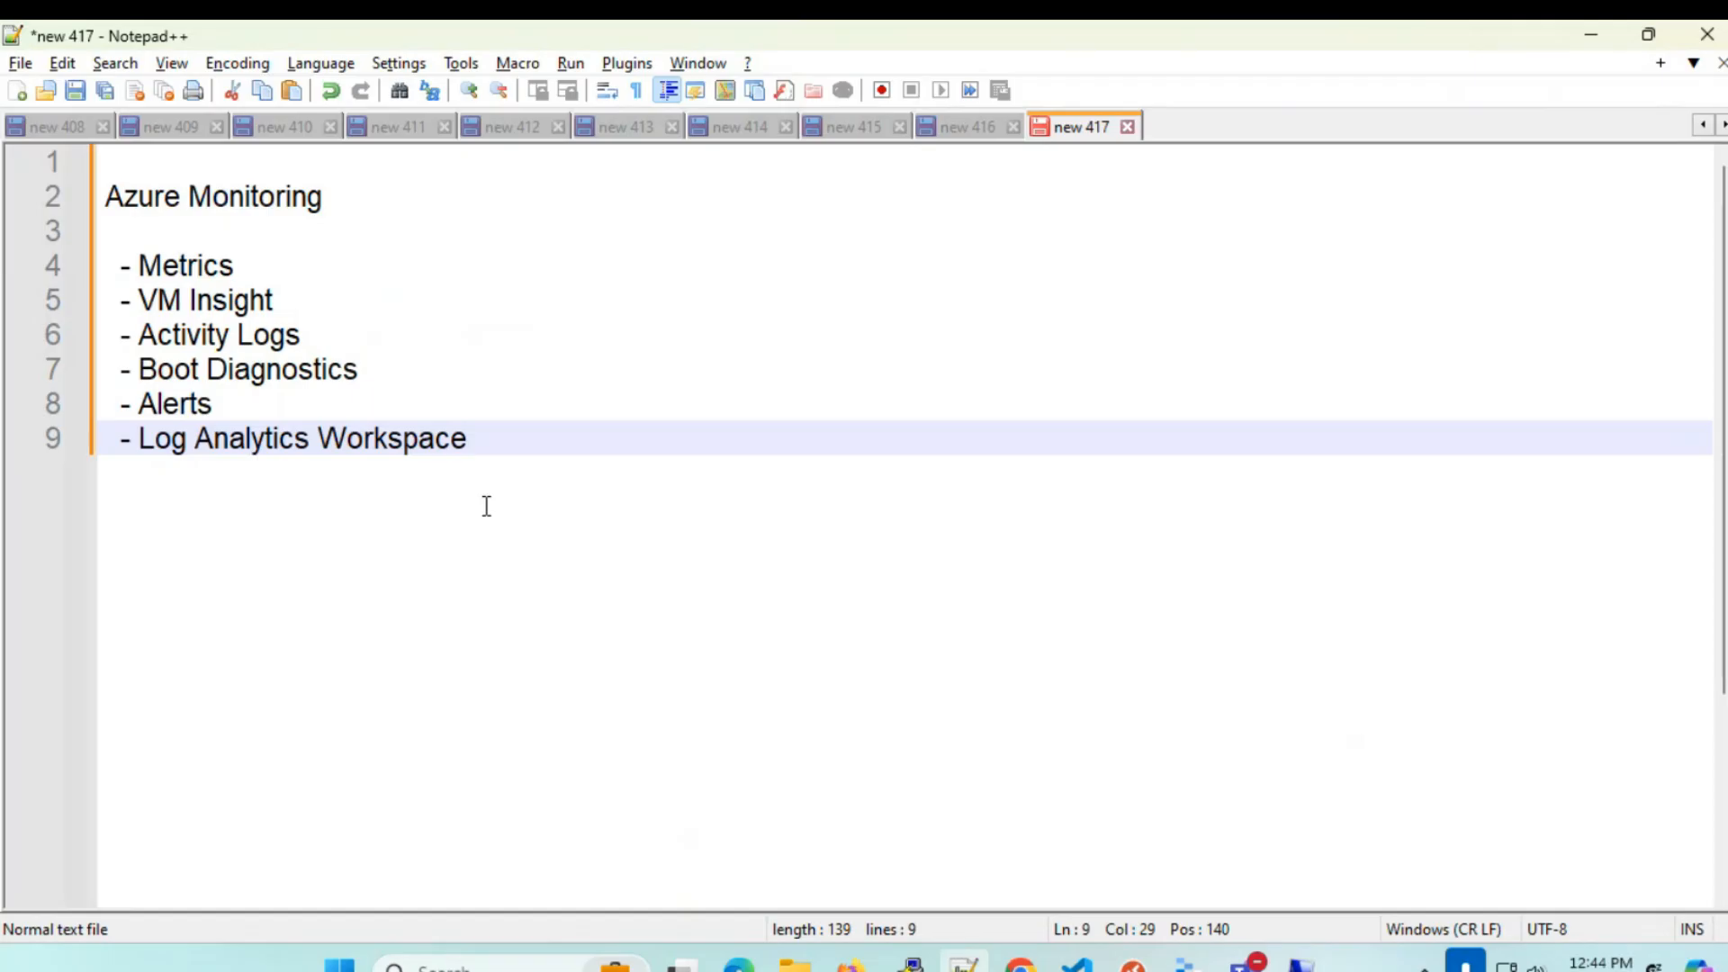
- Highlight the Metrics entry in the Azure Monitoring list as the topic to examine
drag(139, 265, 235, 268)
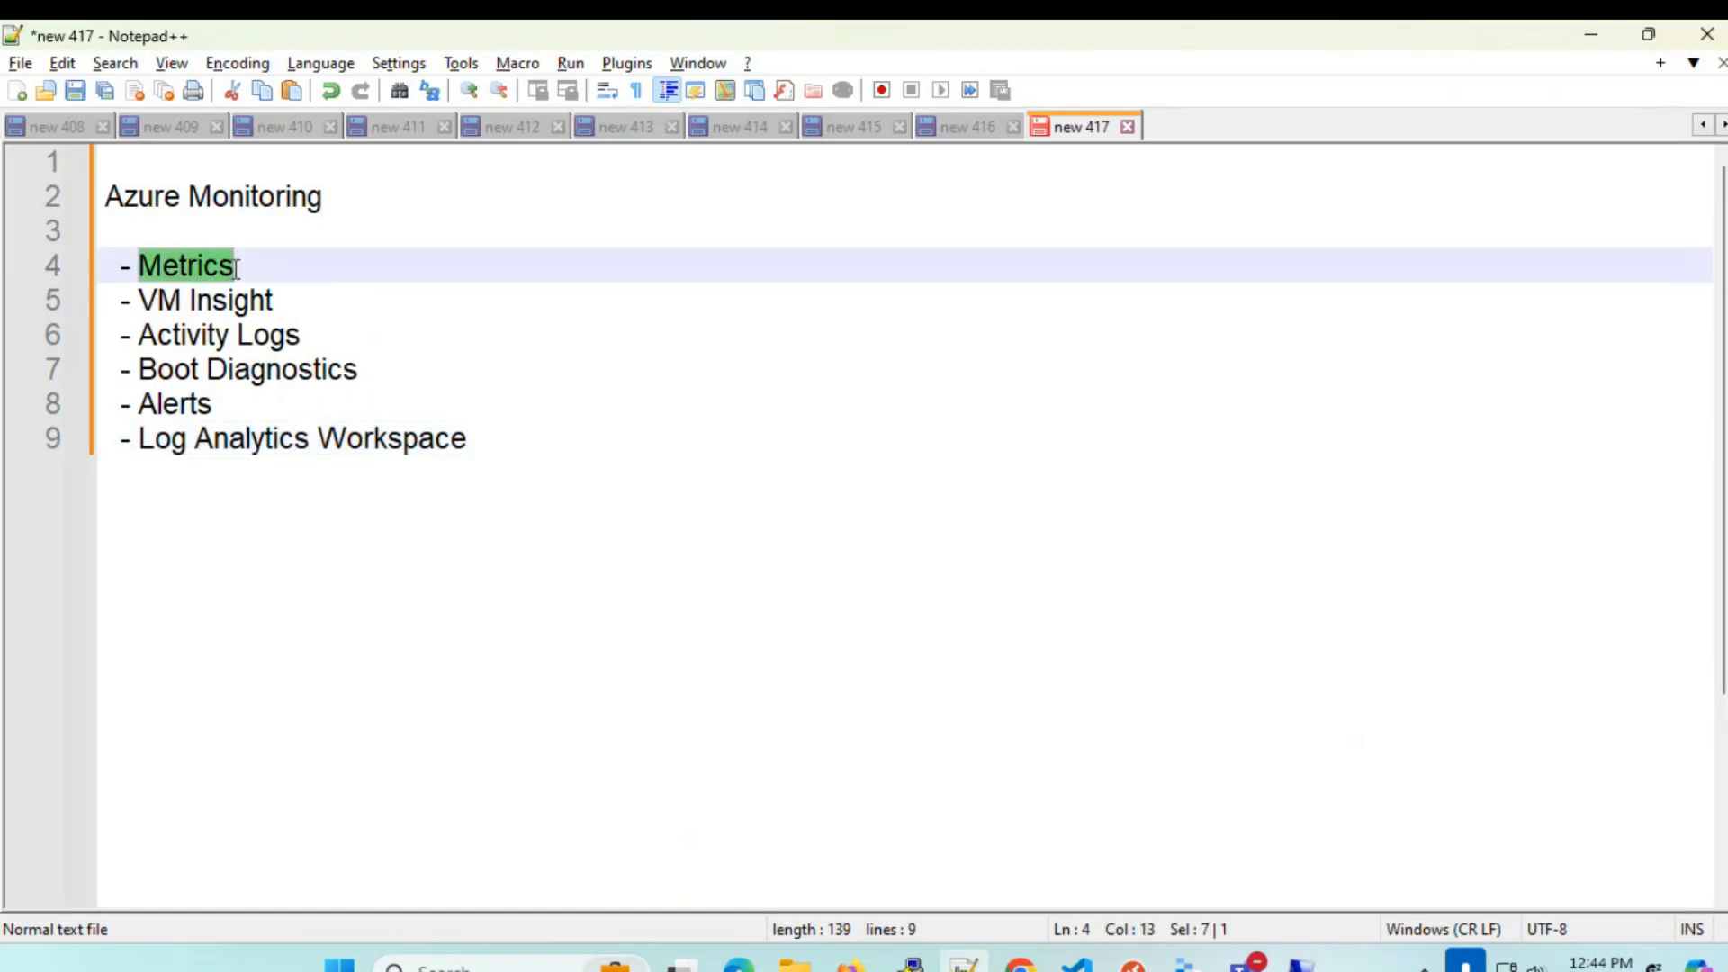
click(159, 266)
drag(142, 266, 236, 267)
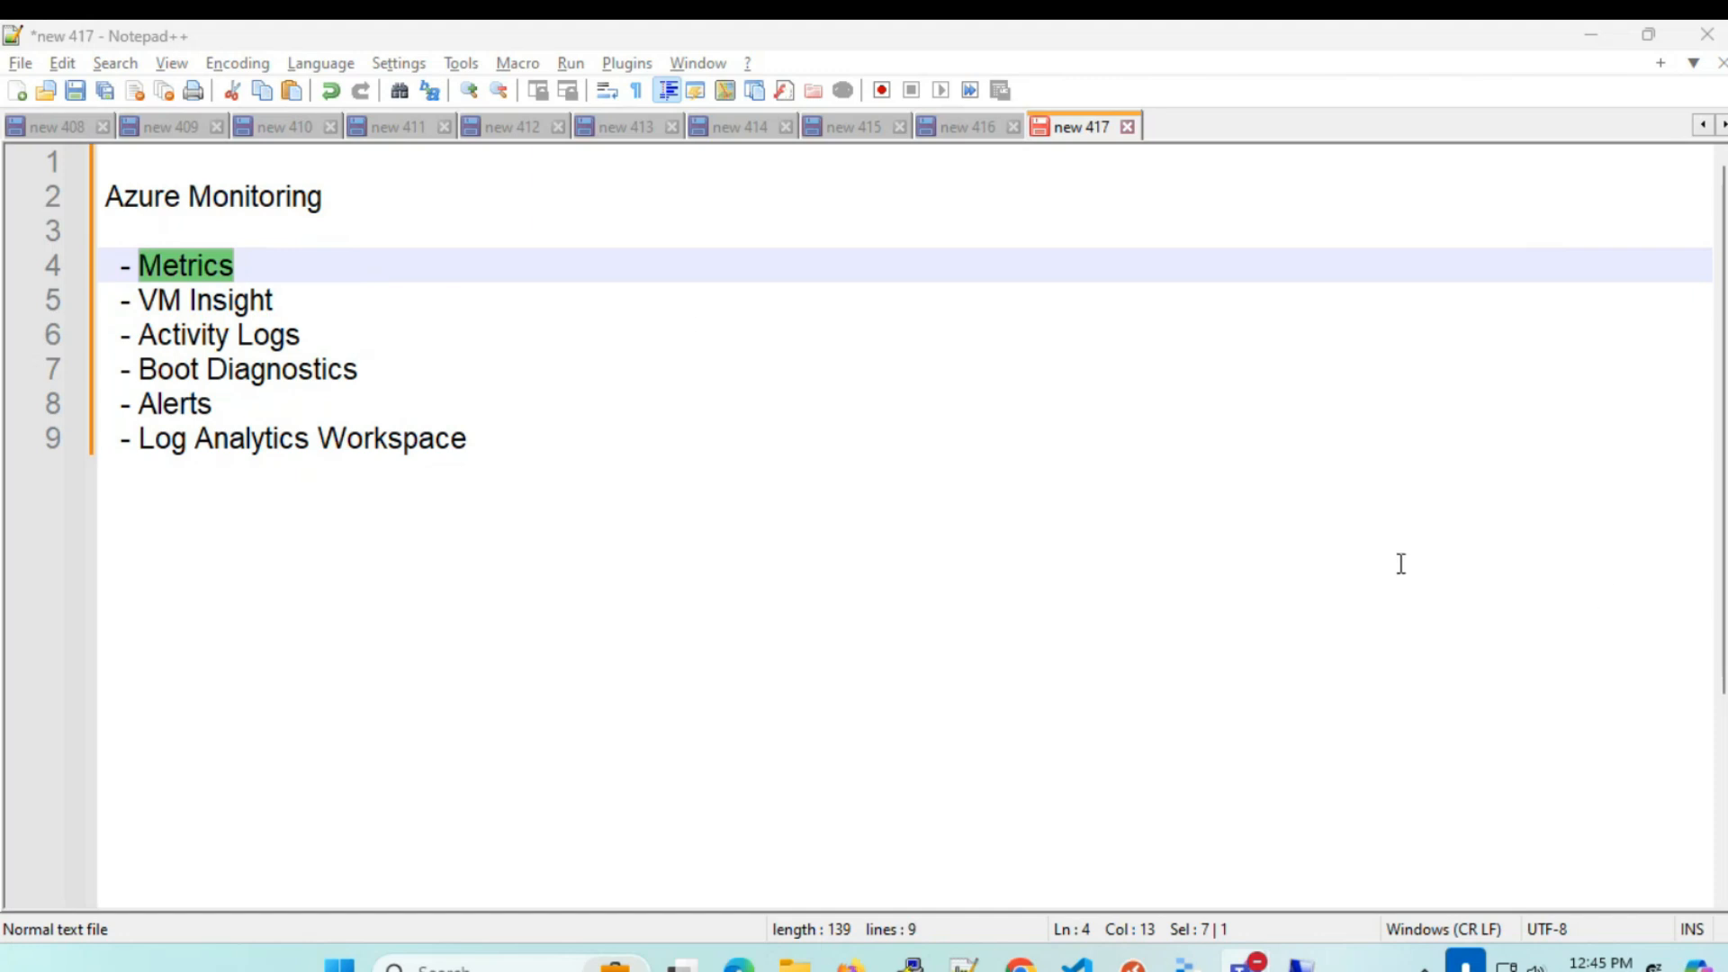
click(158, 275)
drag(140, 267, 236, 266)
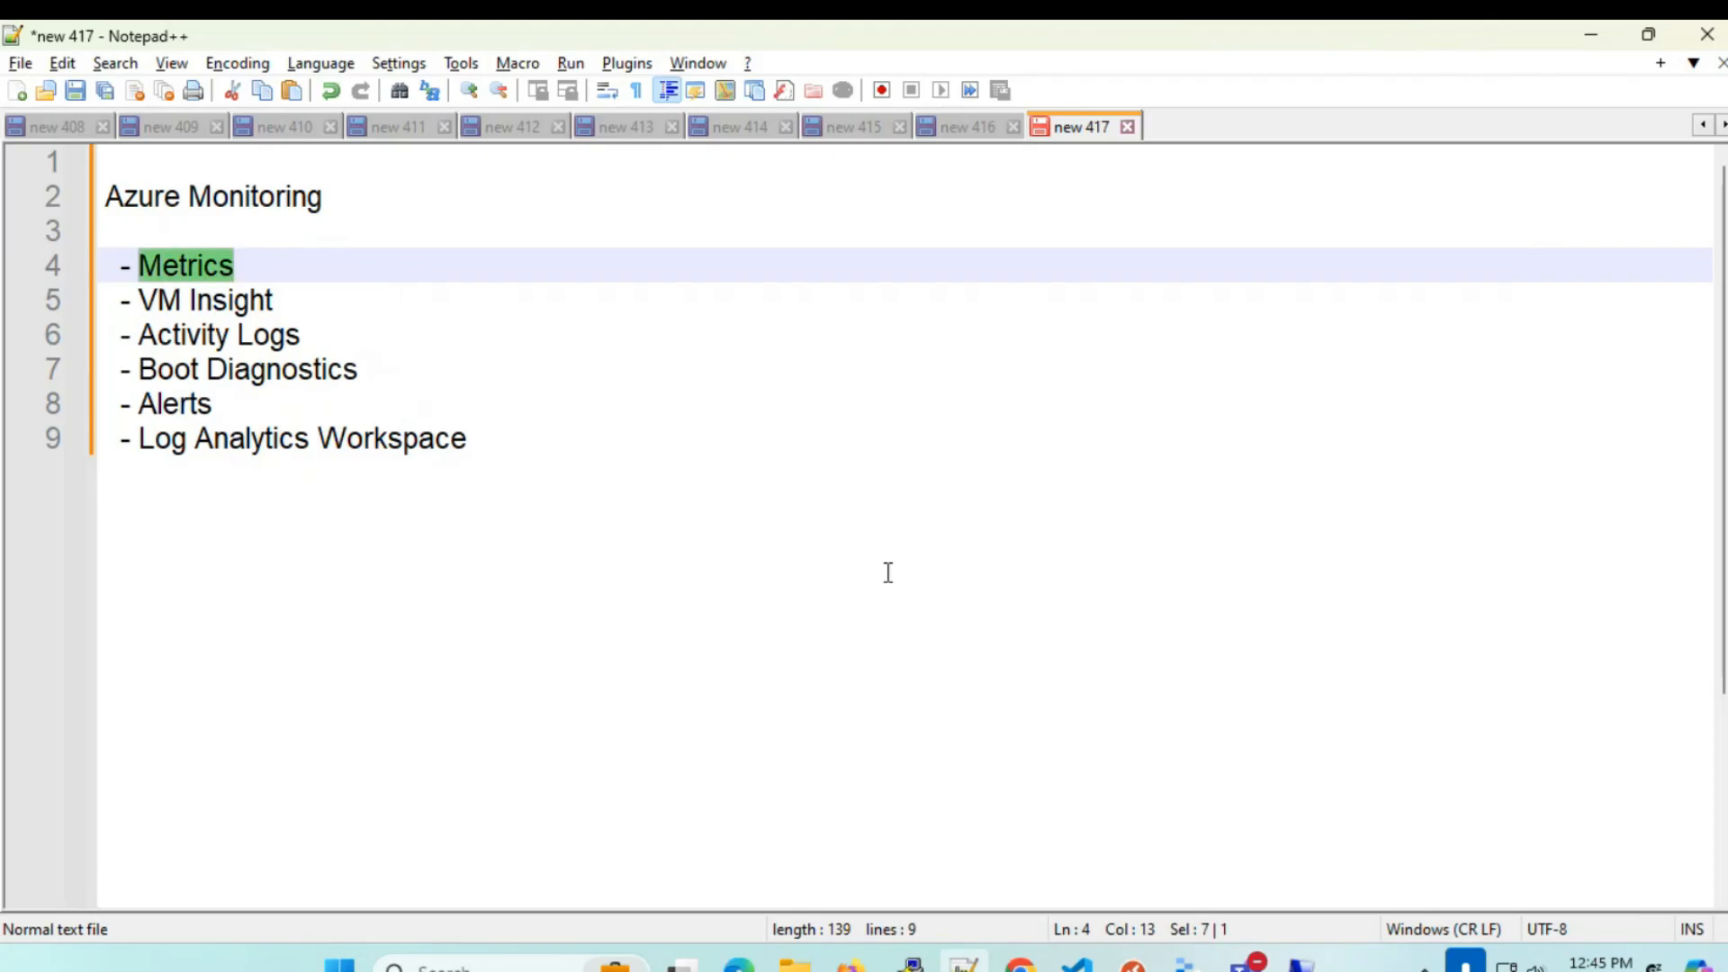
- Switch to the Azure portal in Chrome and open VM1's Metrics page, collapsing the virtual machines list
click(1020, 963)
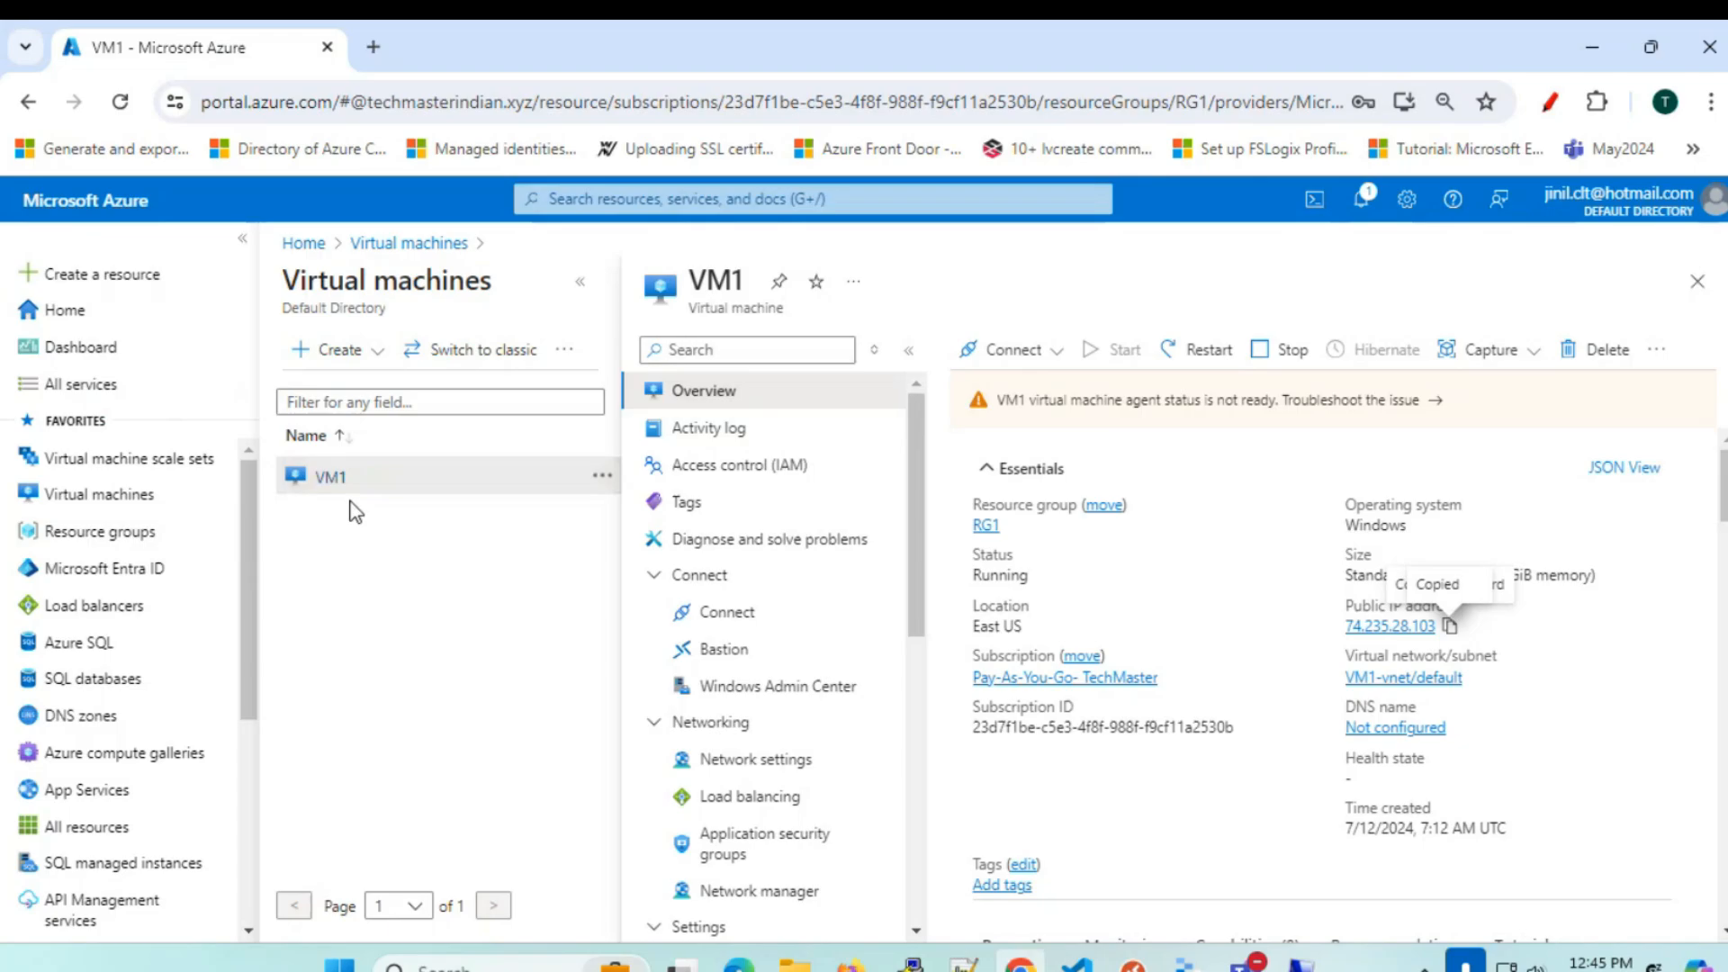
double_click(334, 479)
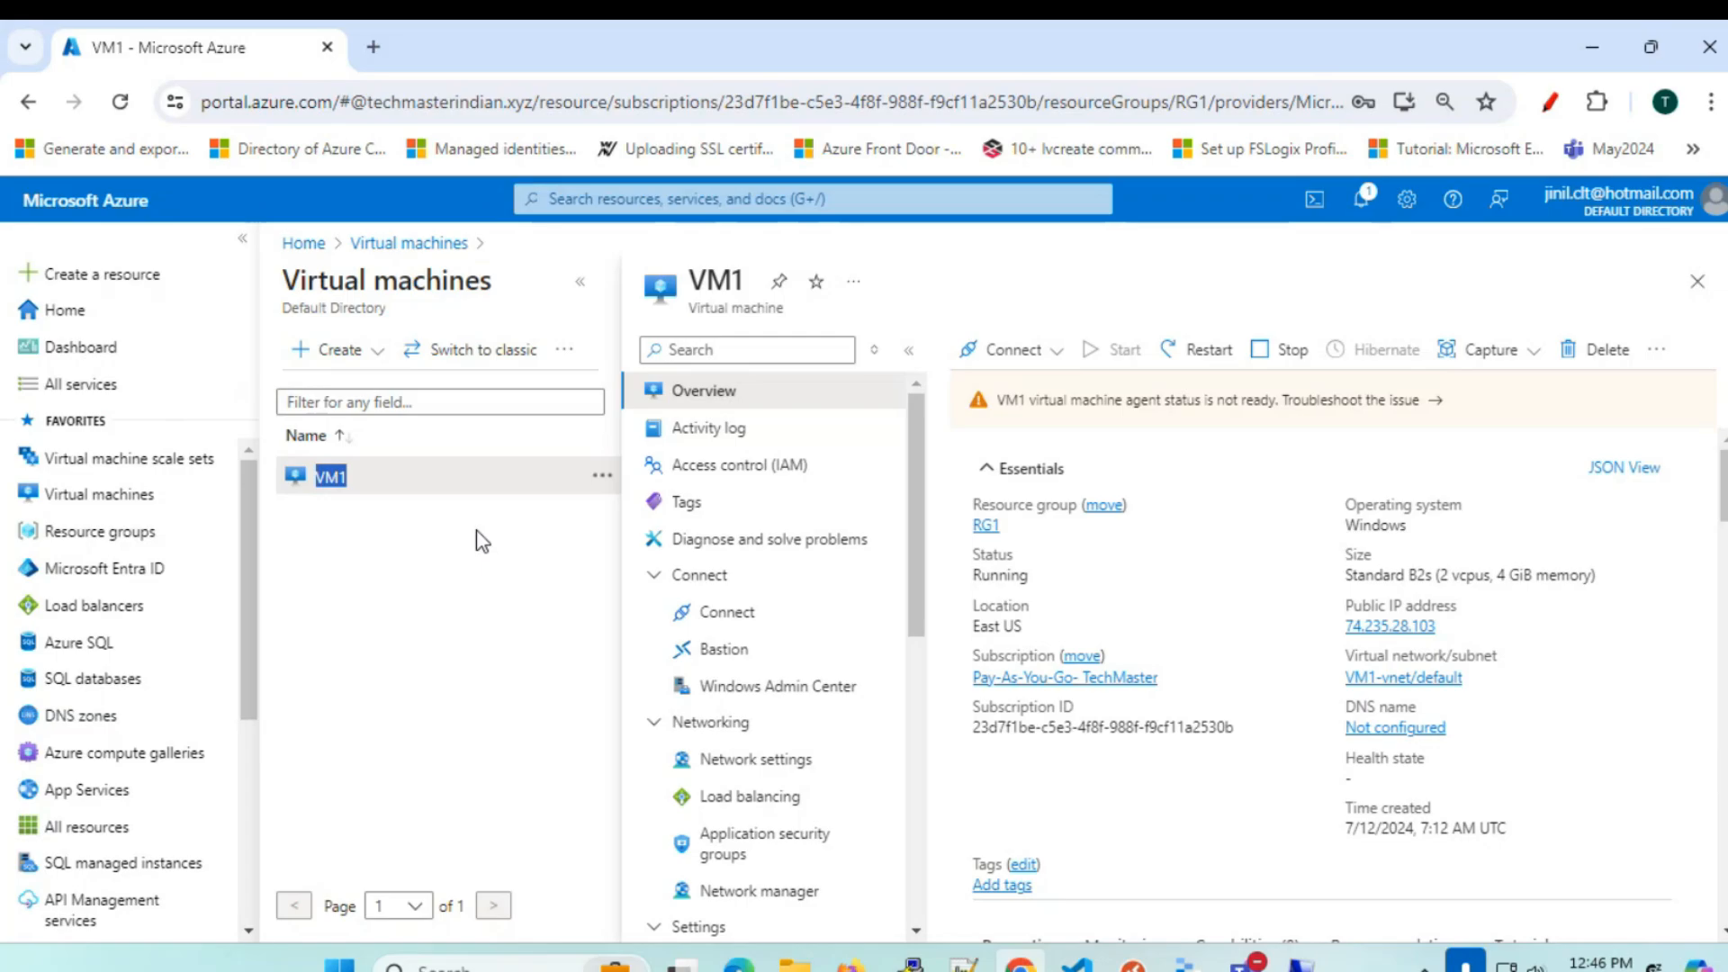
double_click(701, 287)
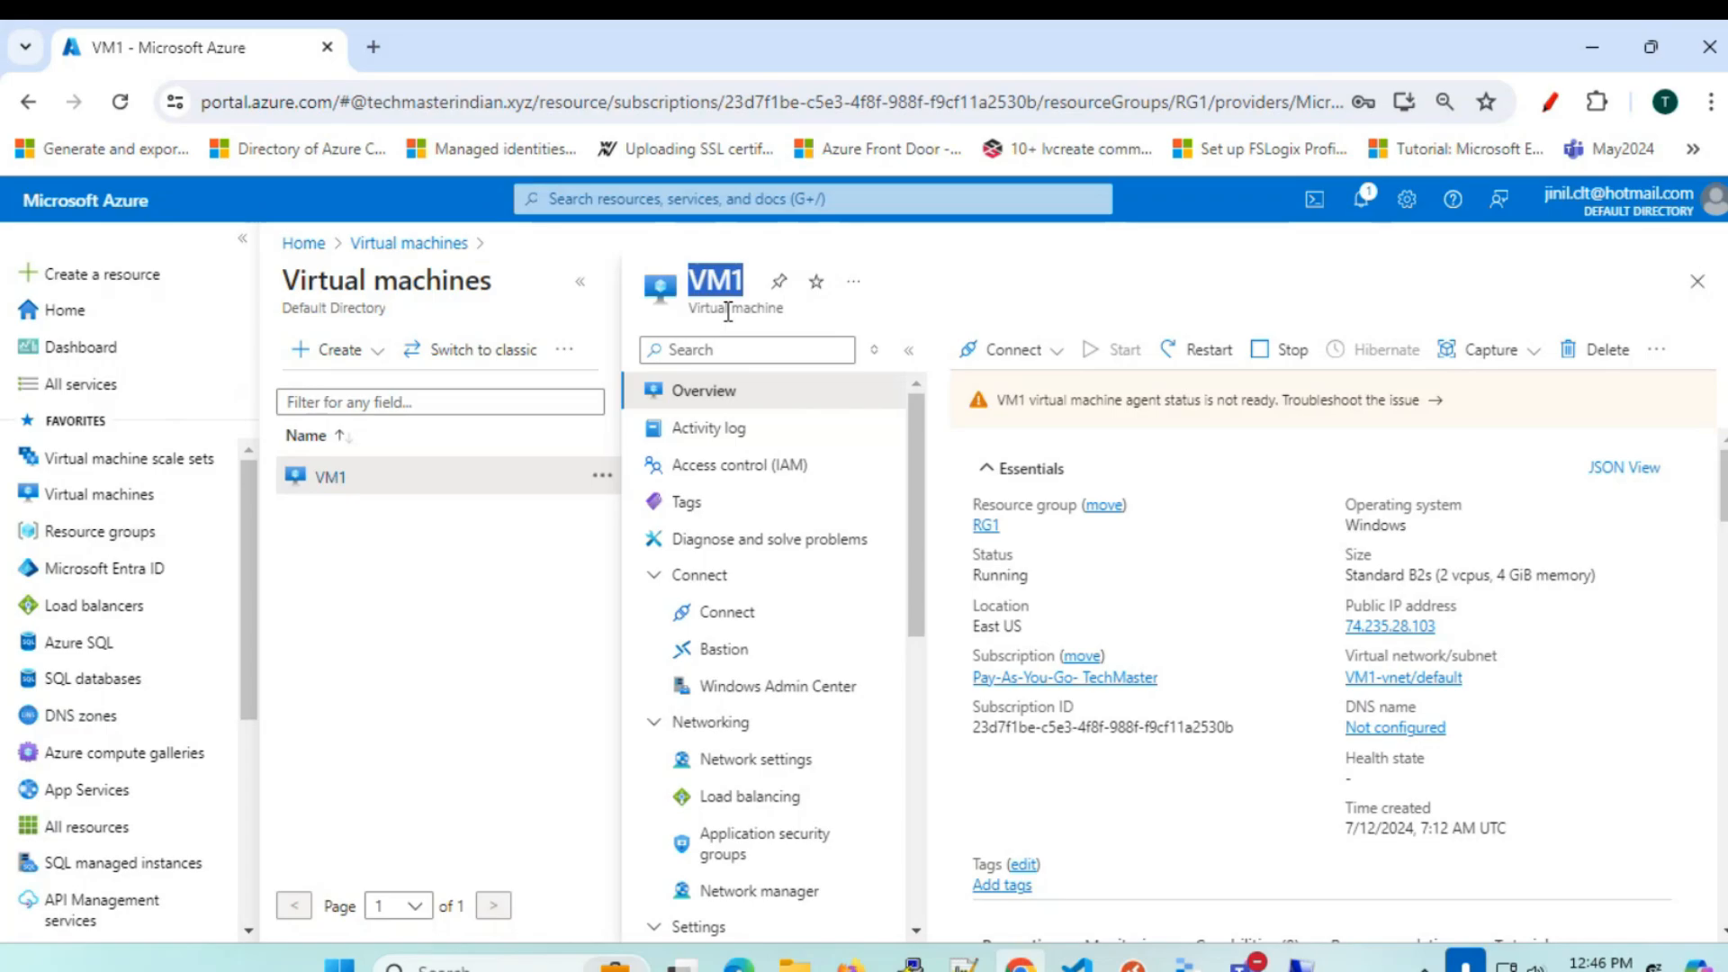
scroll(720, 585, down, 5)
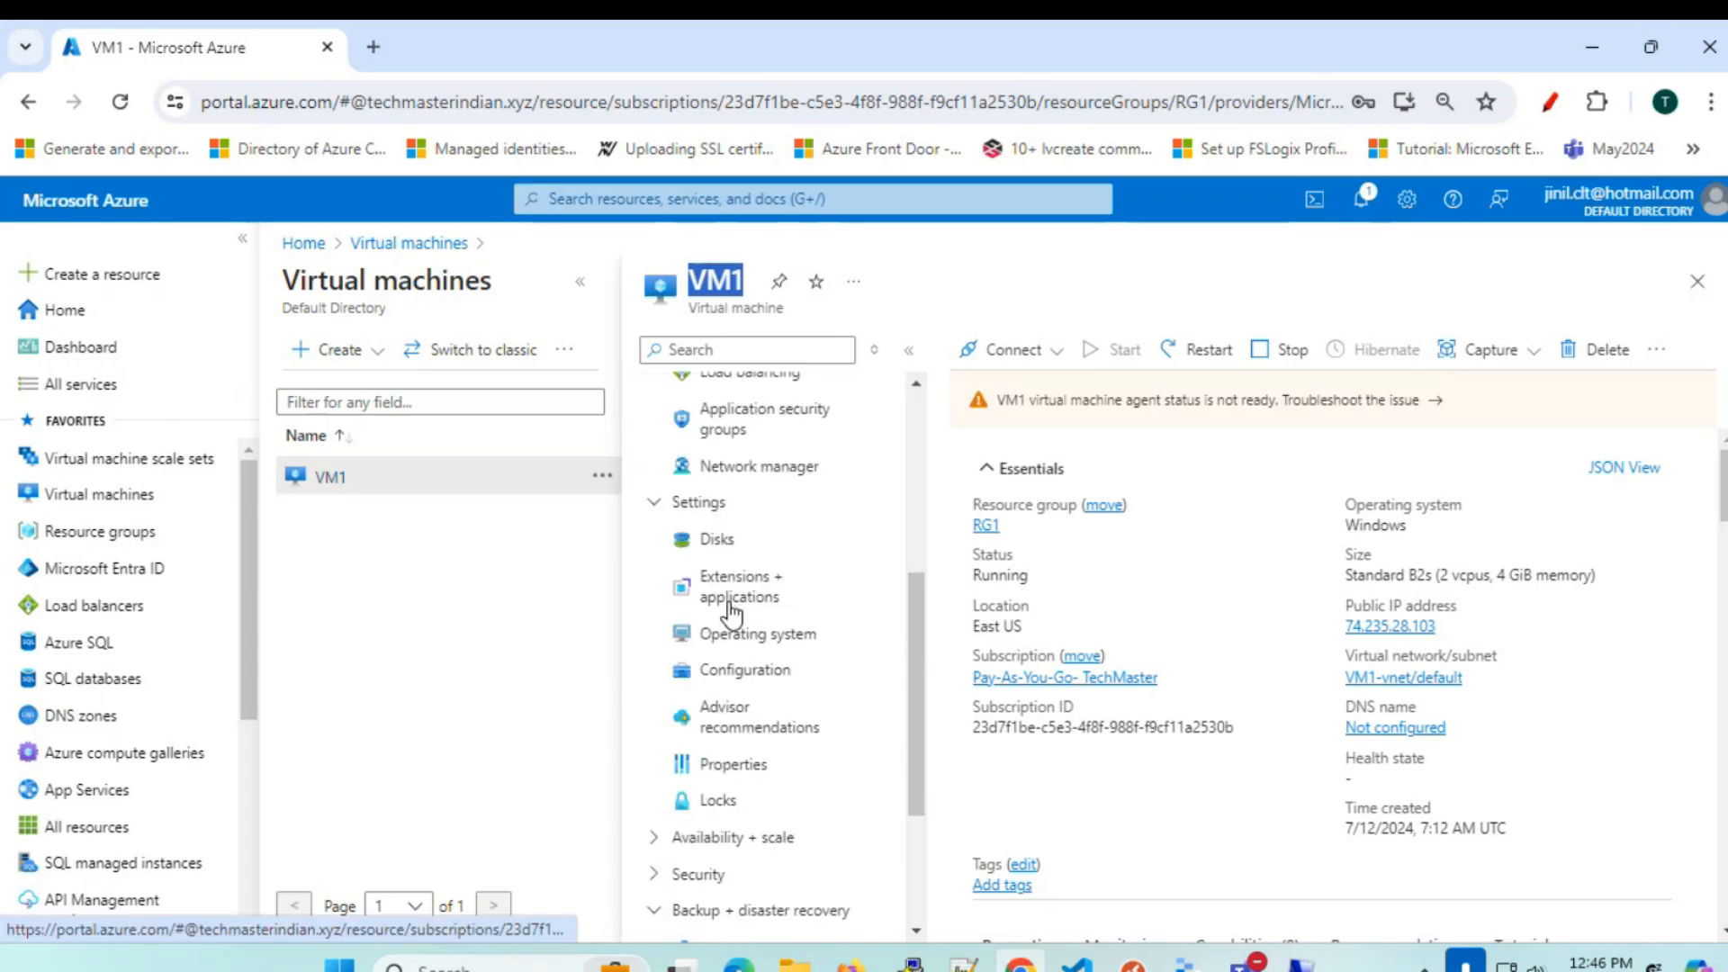
scroll(731, 615, down, 3)
click(655, 852)
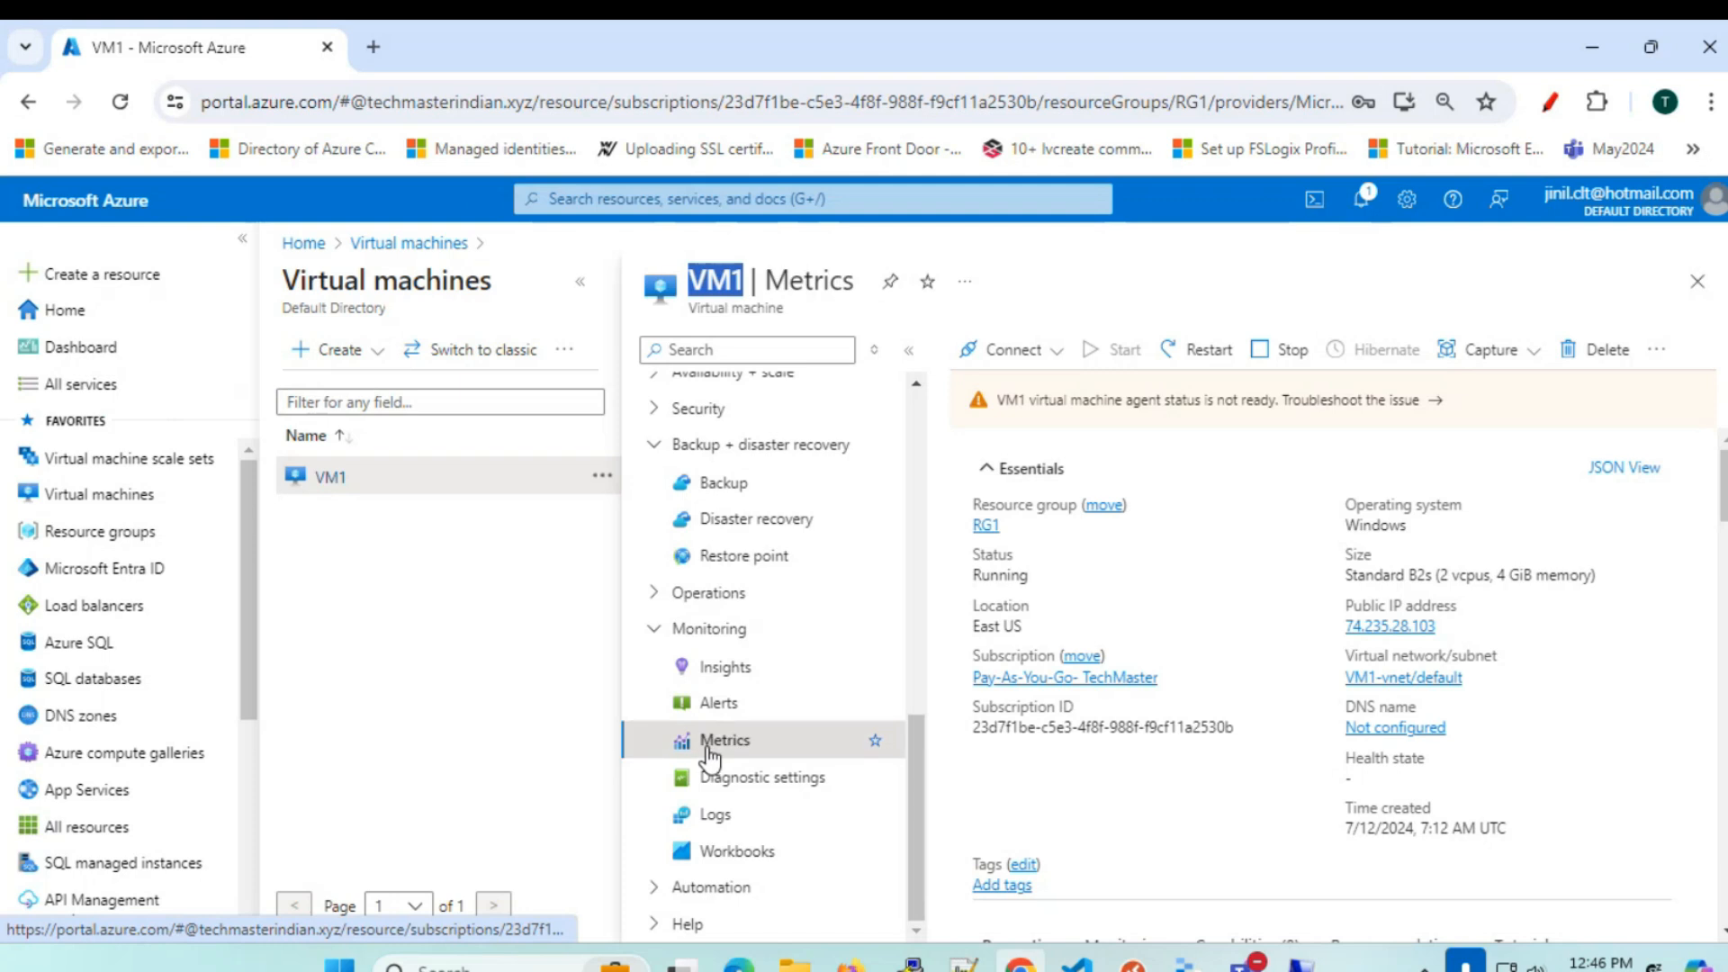
click(711, 756)
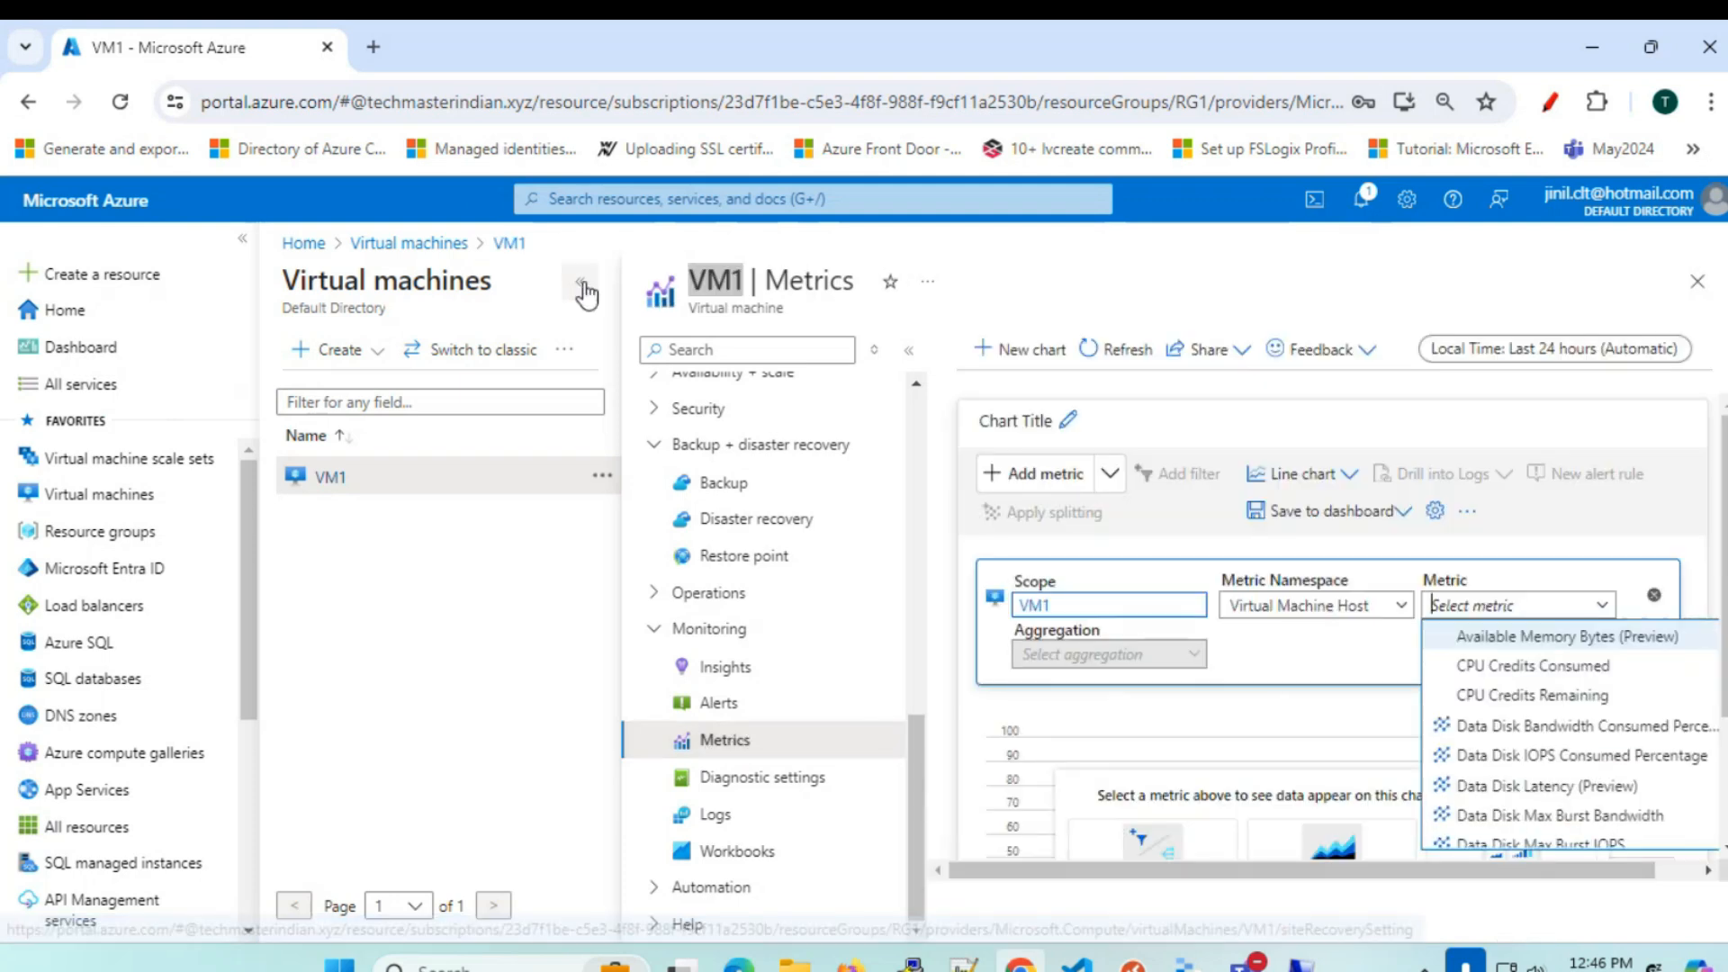
click(584, 290)
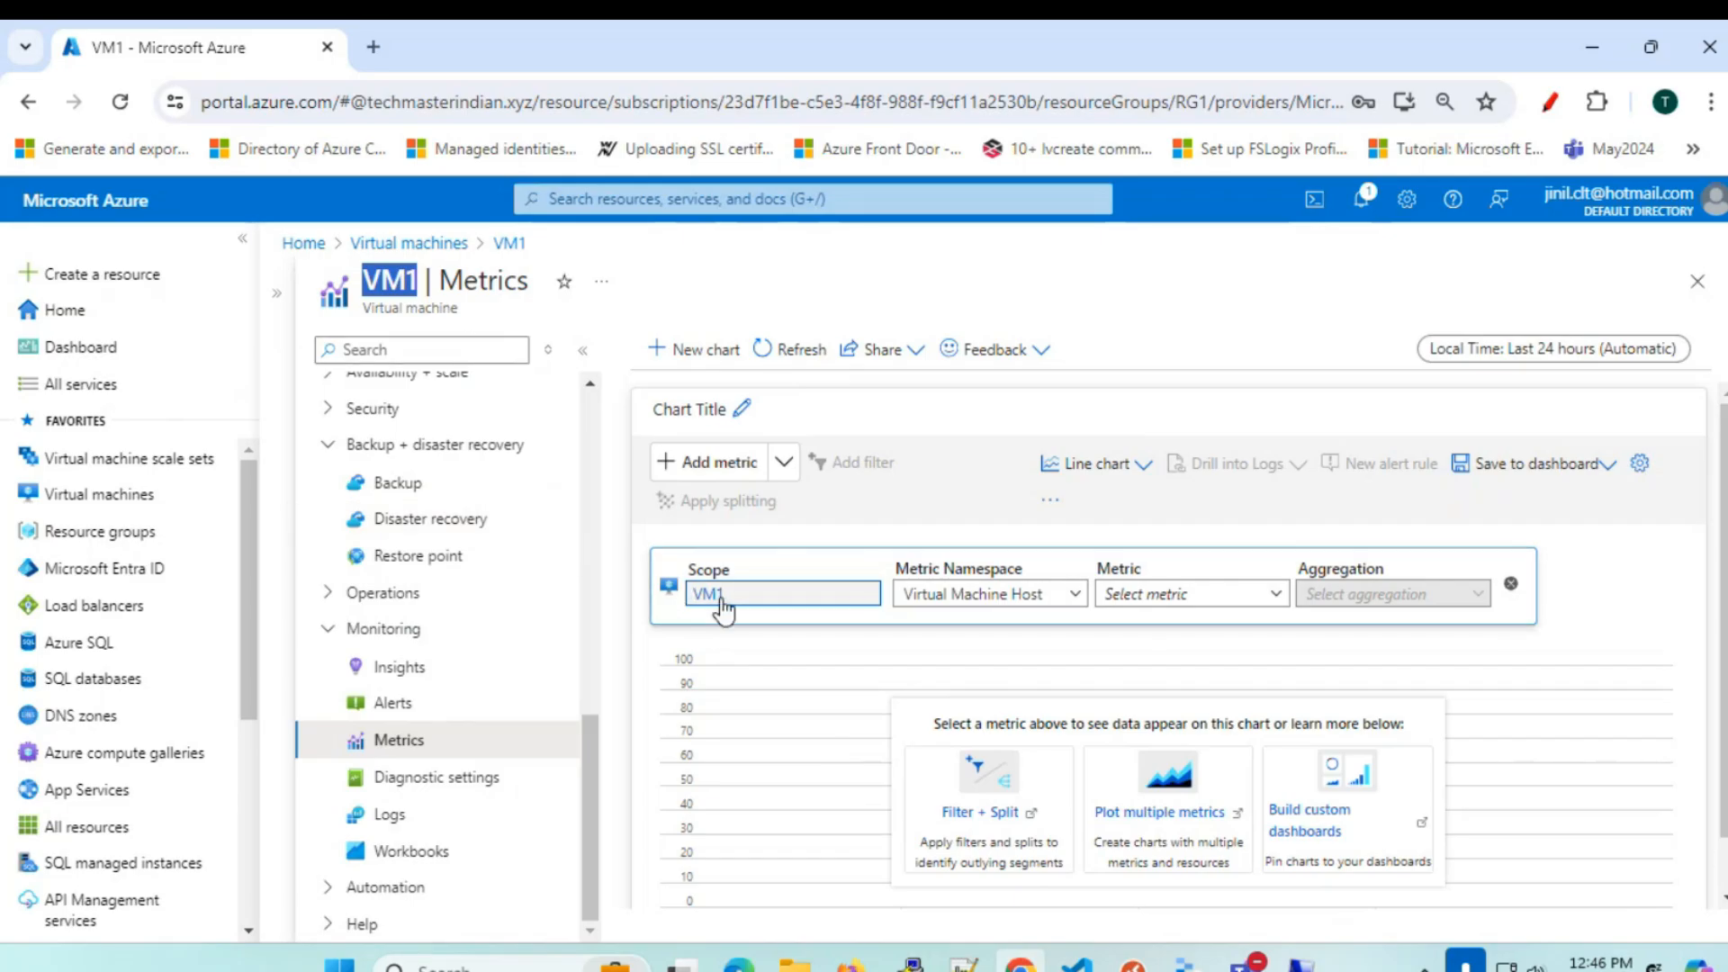
- Look at the scope selection without changing it and choose Virtual Machine Host as the metric namespace
click(721, 595)
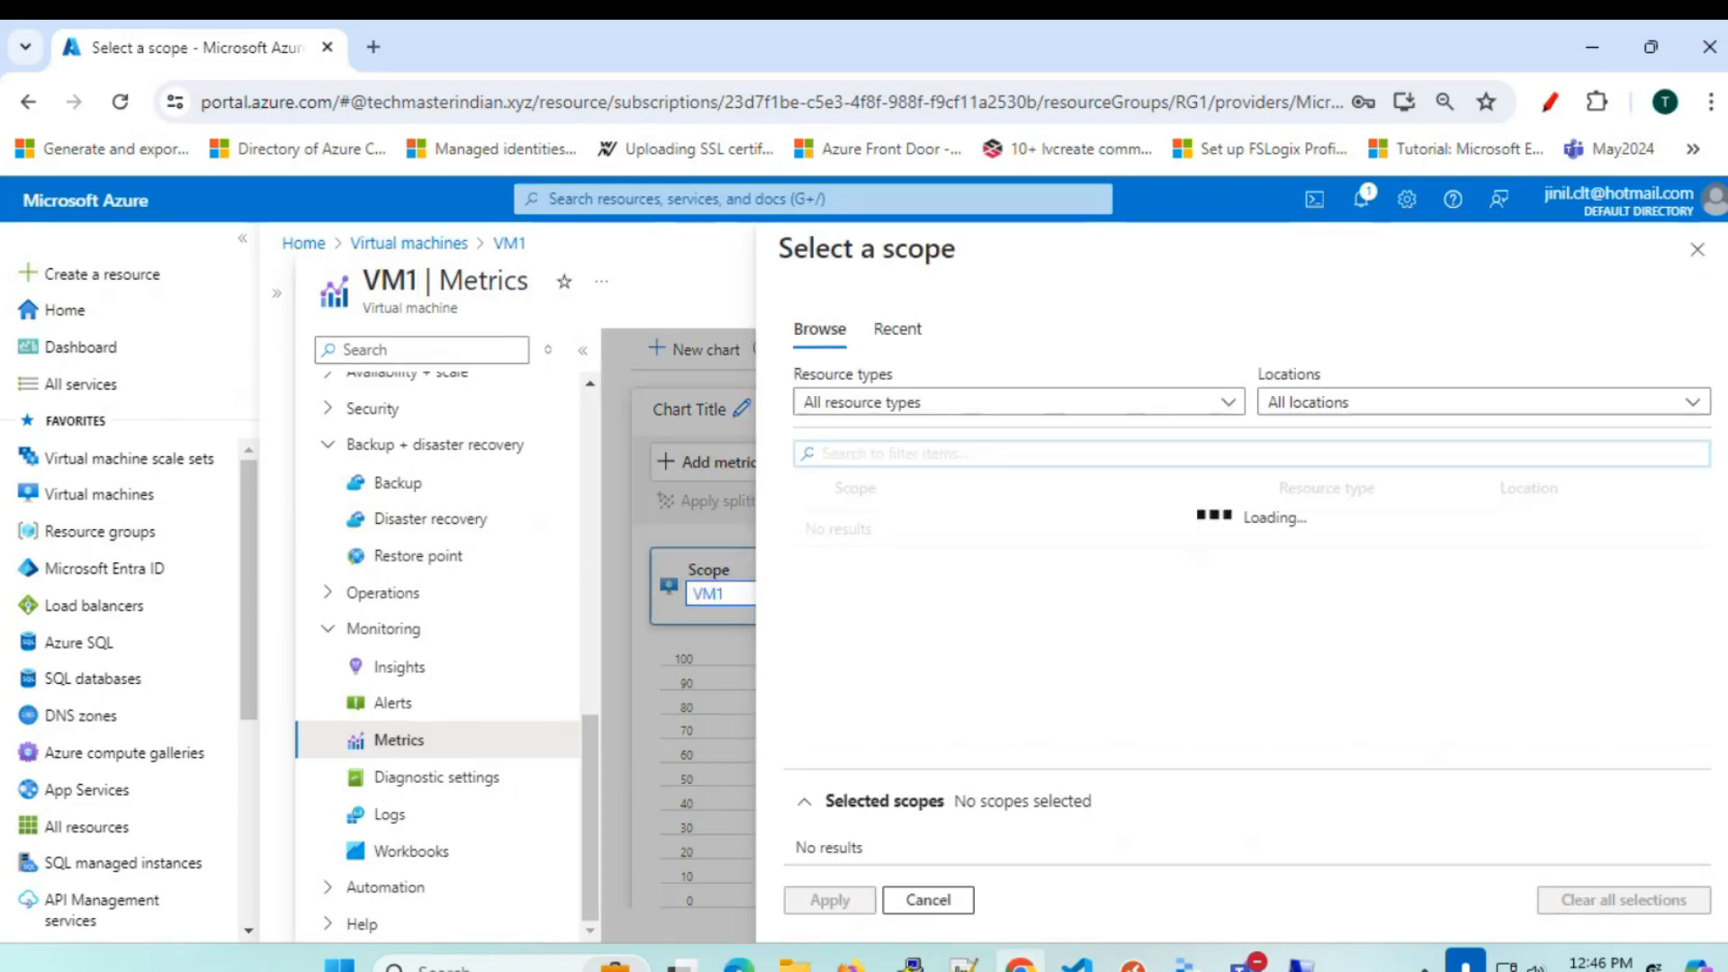
click(1697, 249)
click(996, 596)
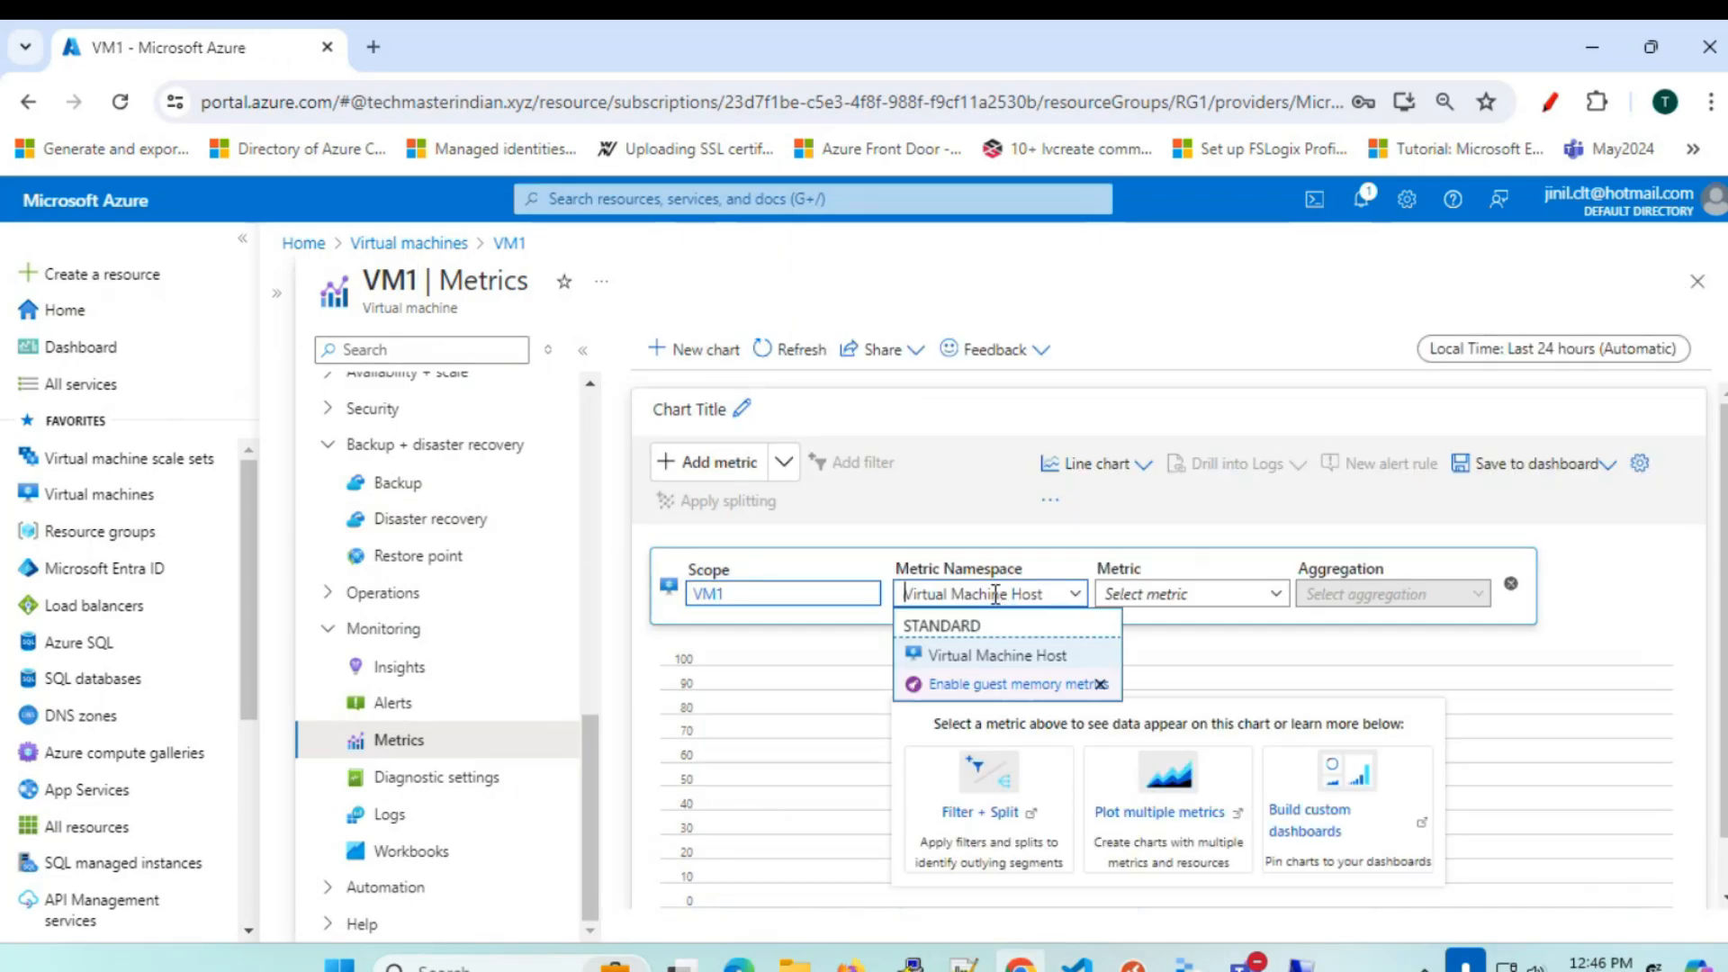
click(939, 664)
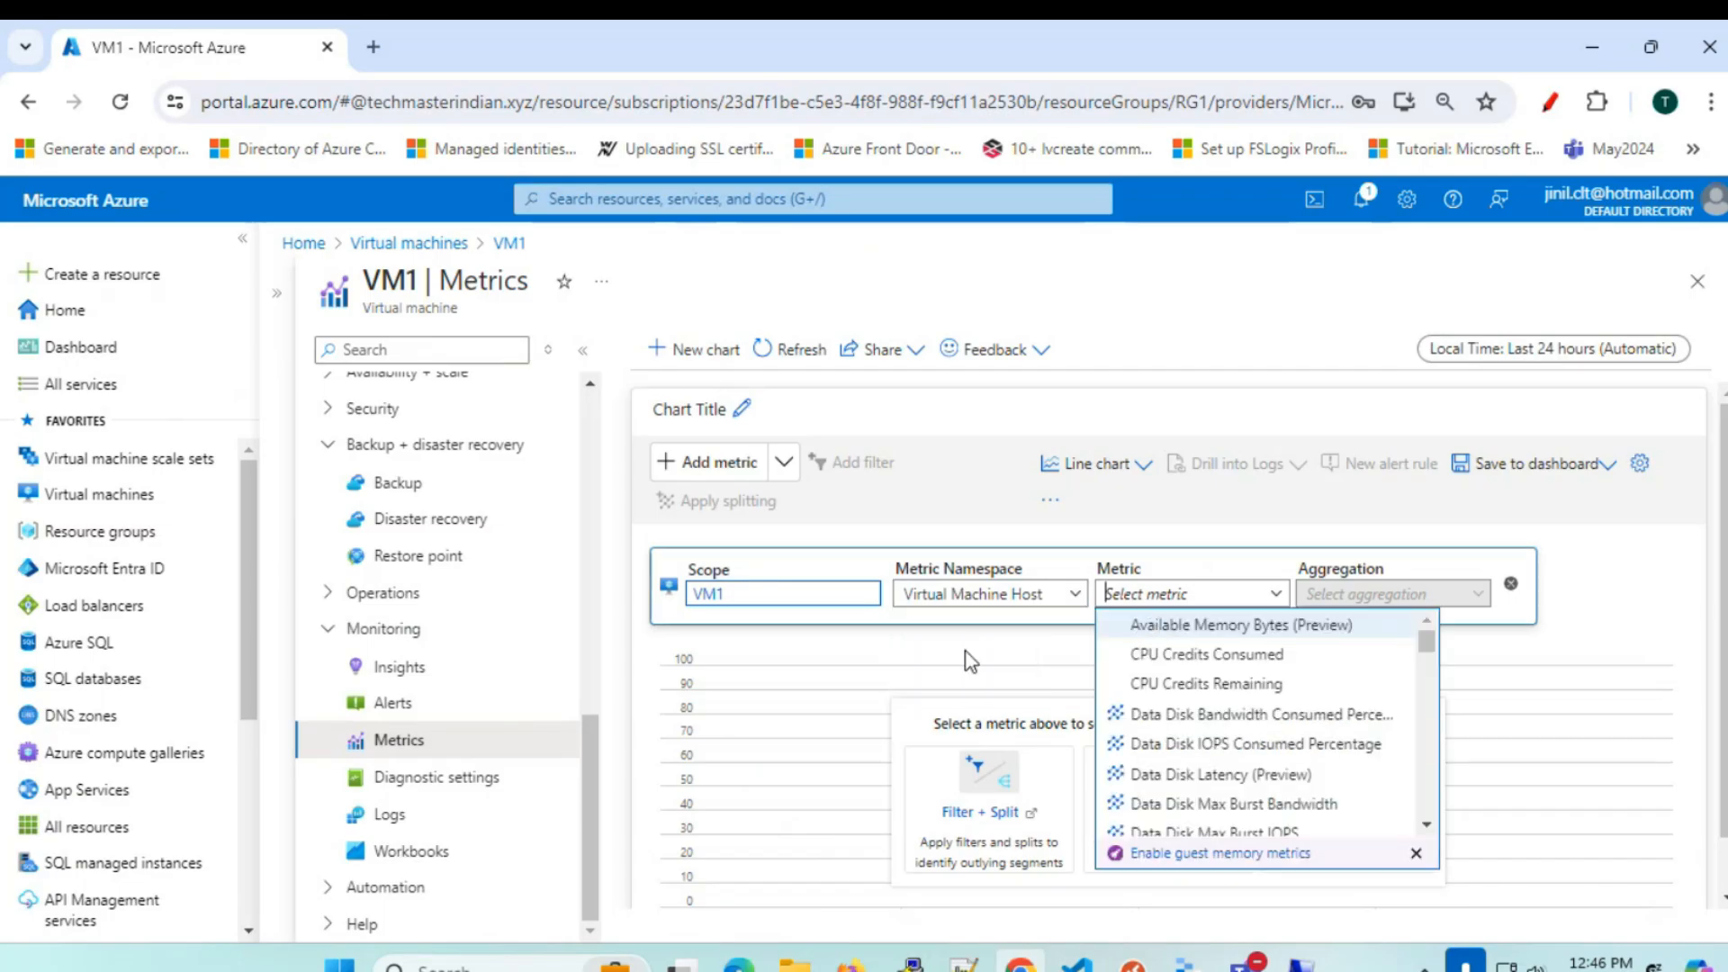
- Examine the full list of metrics offered for VM1 in the Virtual Machine Host namespace
click(1148, 594)
click(1184, 601)
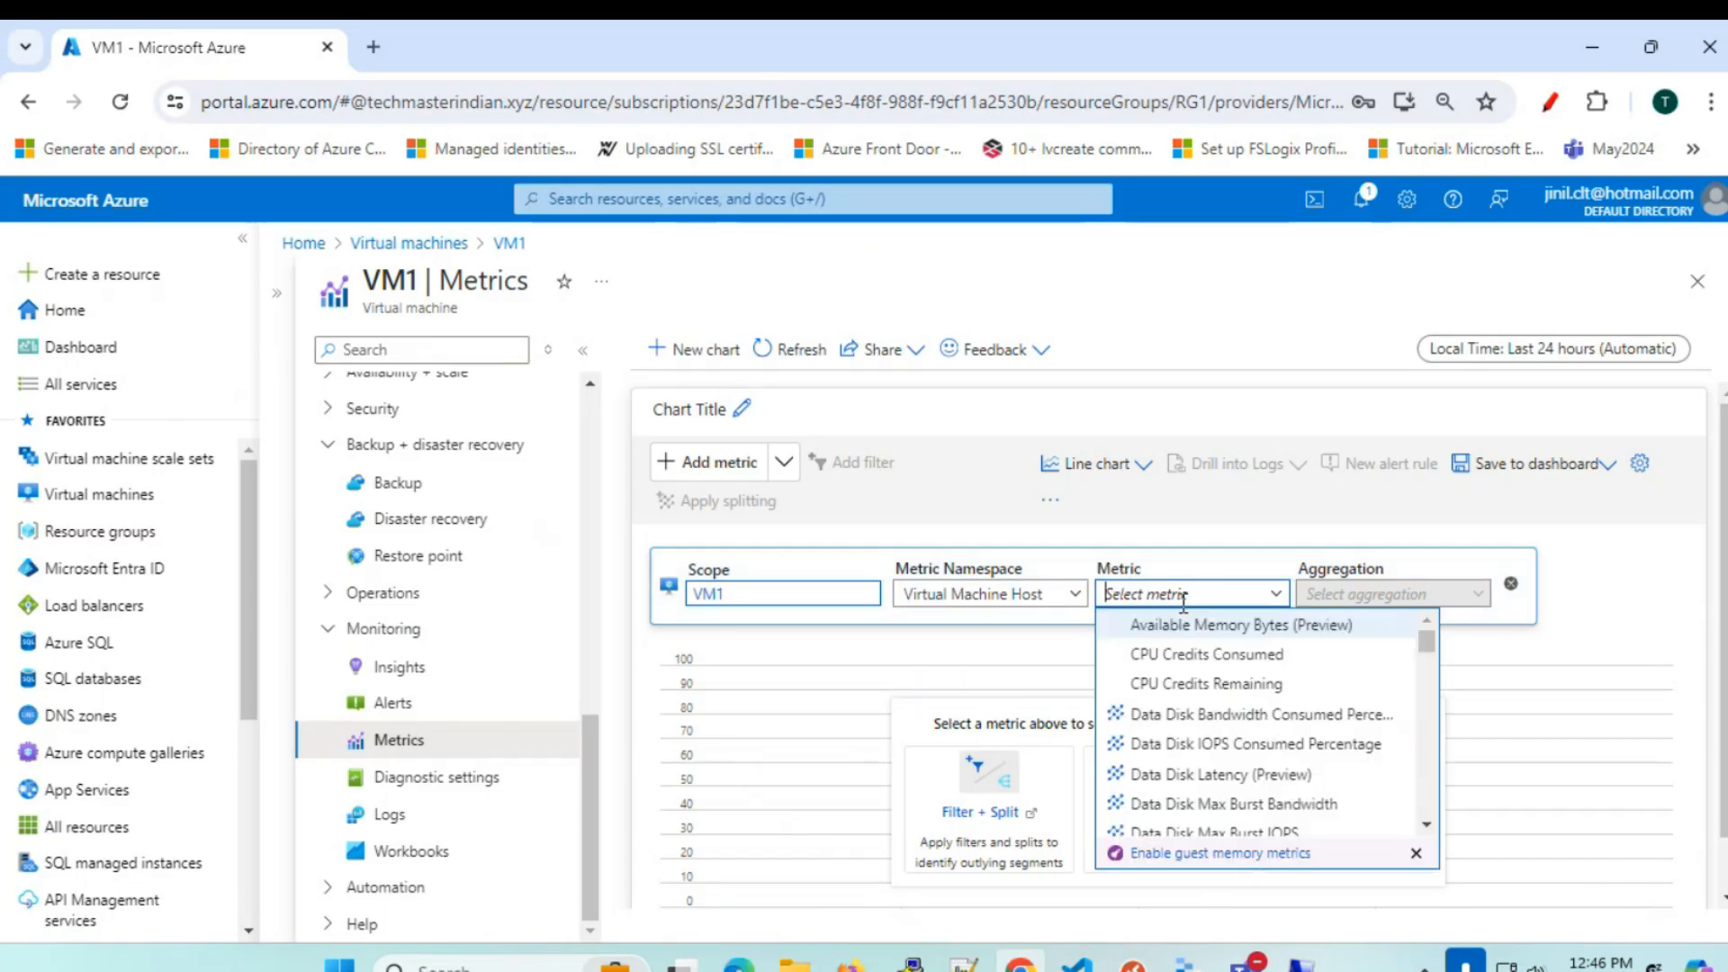
scroll(1201, 718, down, 3)
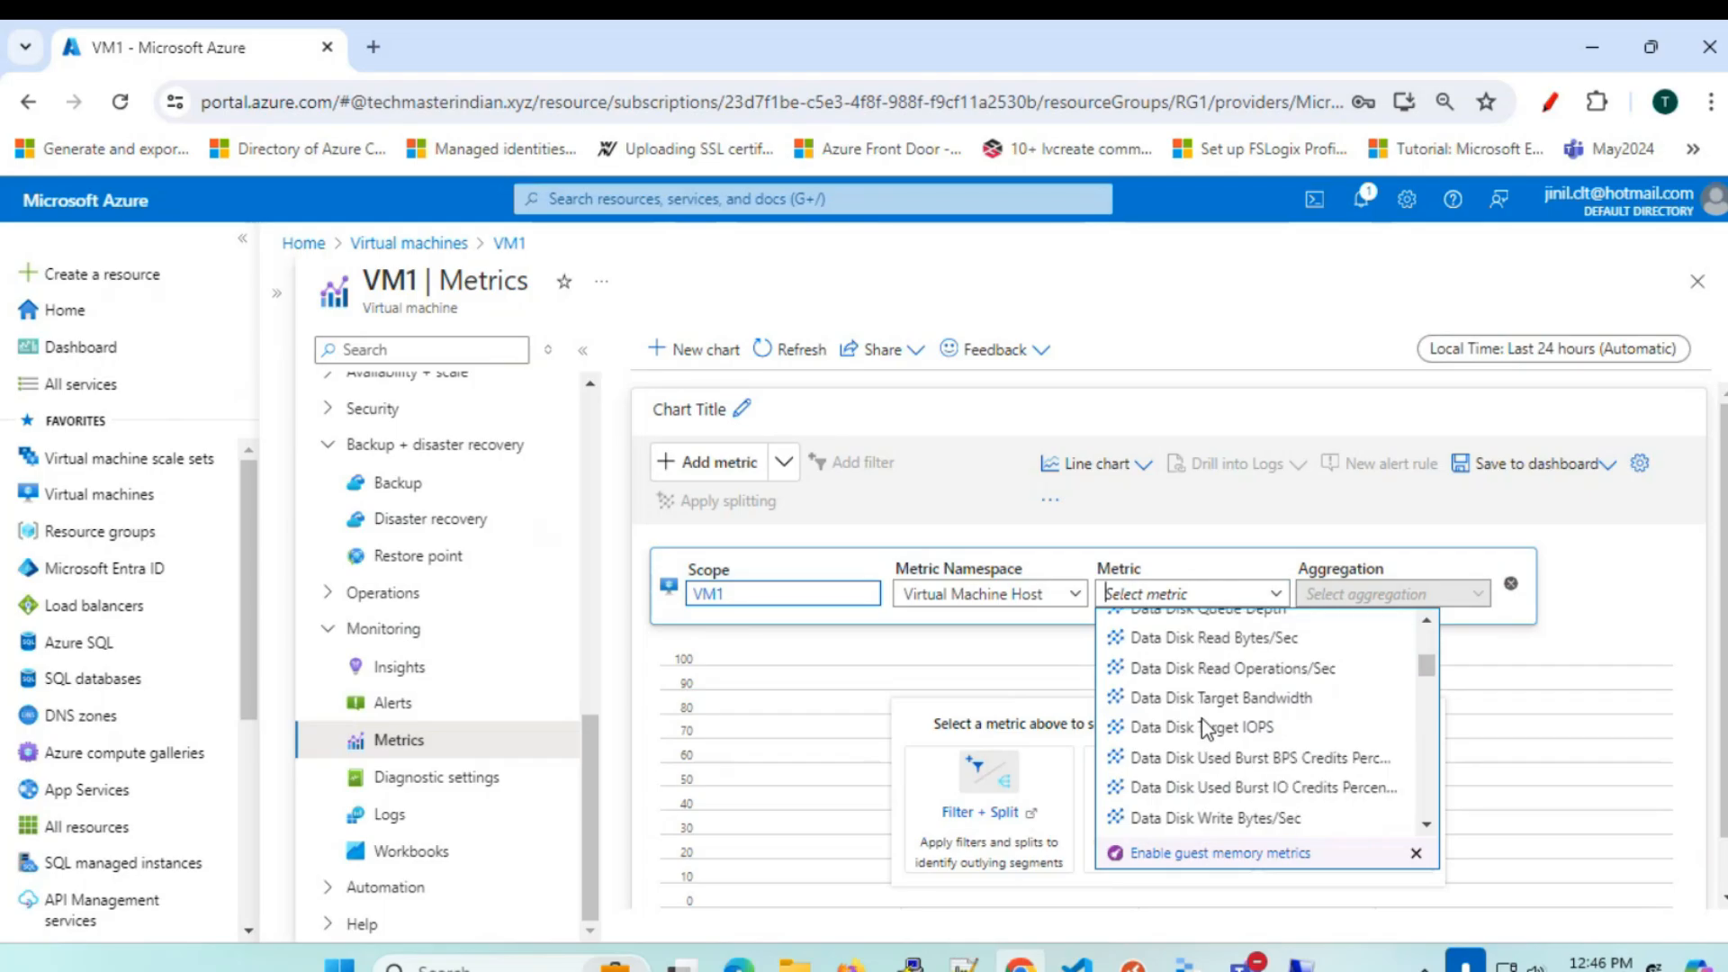
scroll(1201, 718, down, 5)
scroll(1206, 729, down, 5)
scroll(1206, 729, down, 5)
scroll(1206, 729, down, 2)
mouse_move(1220, 772)
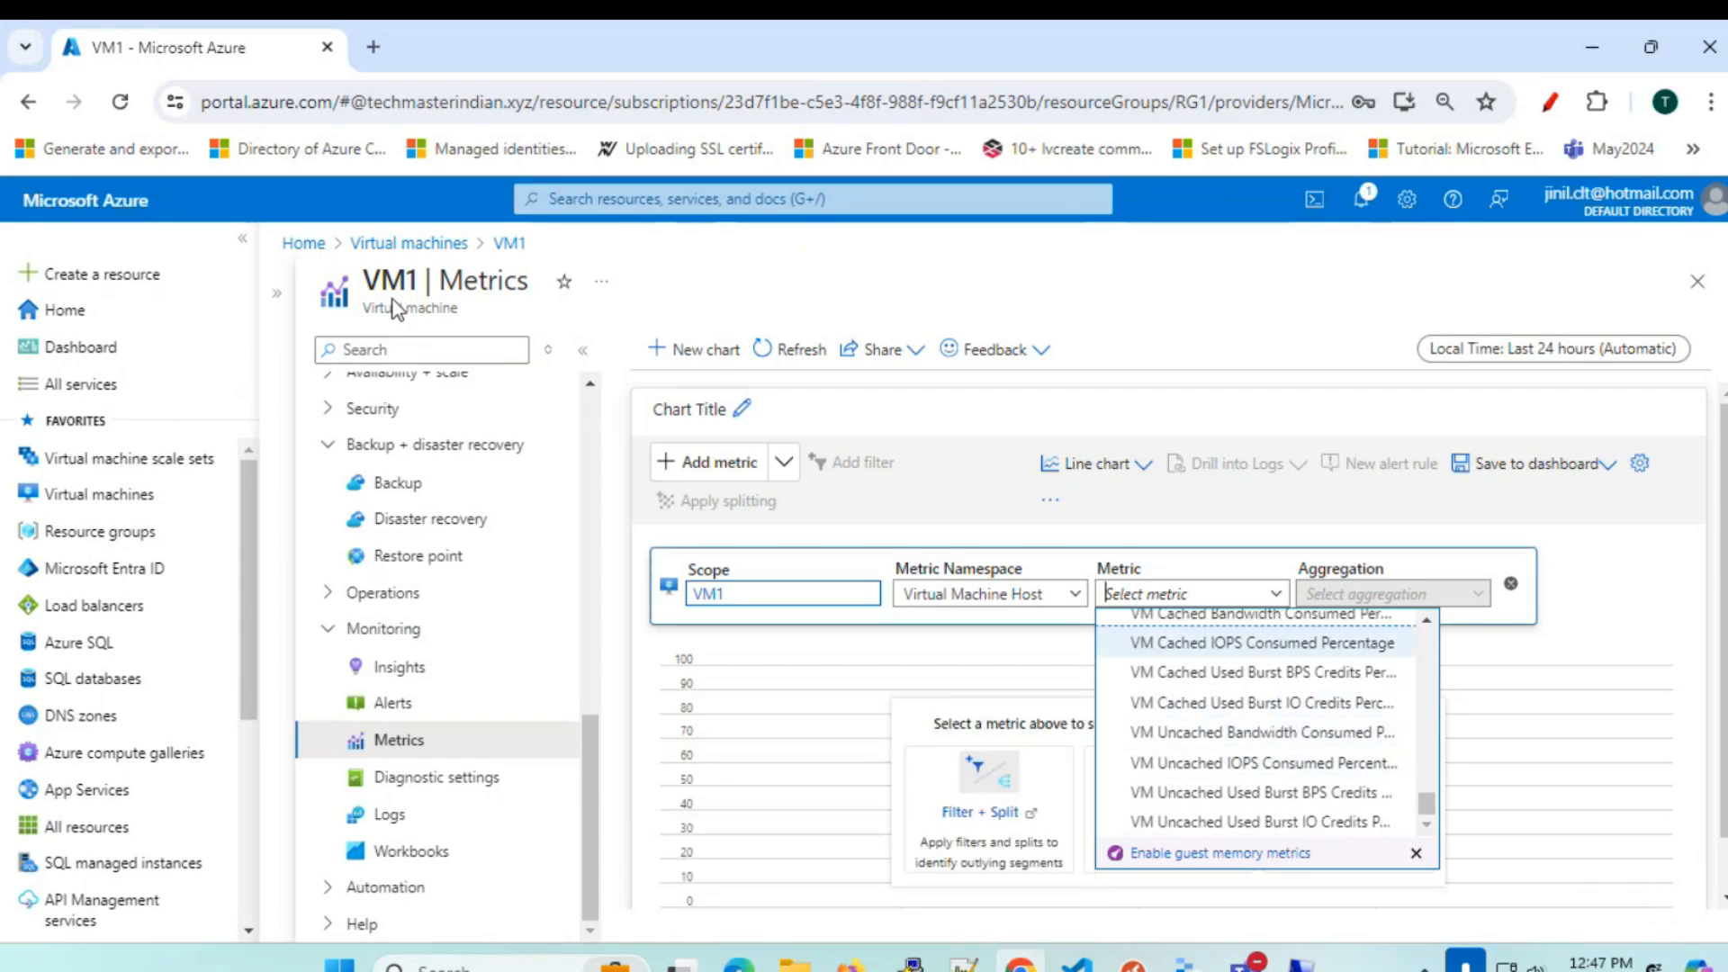
double_click(414, 281)
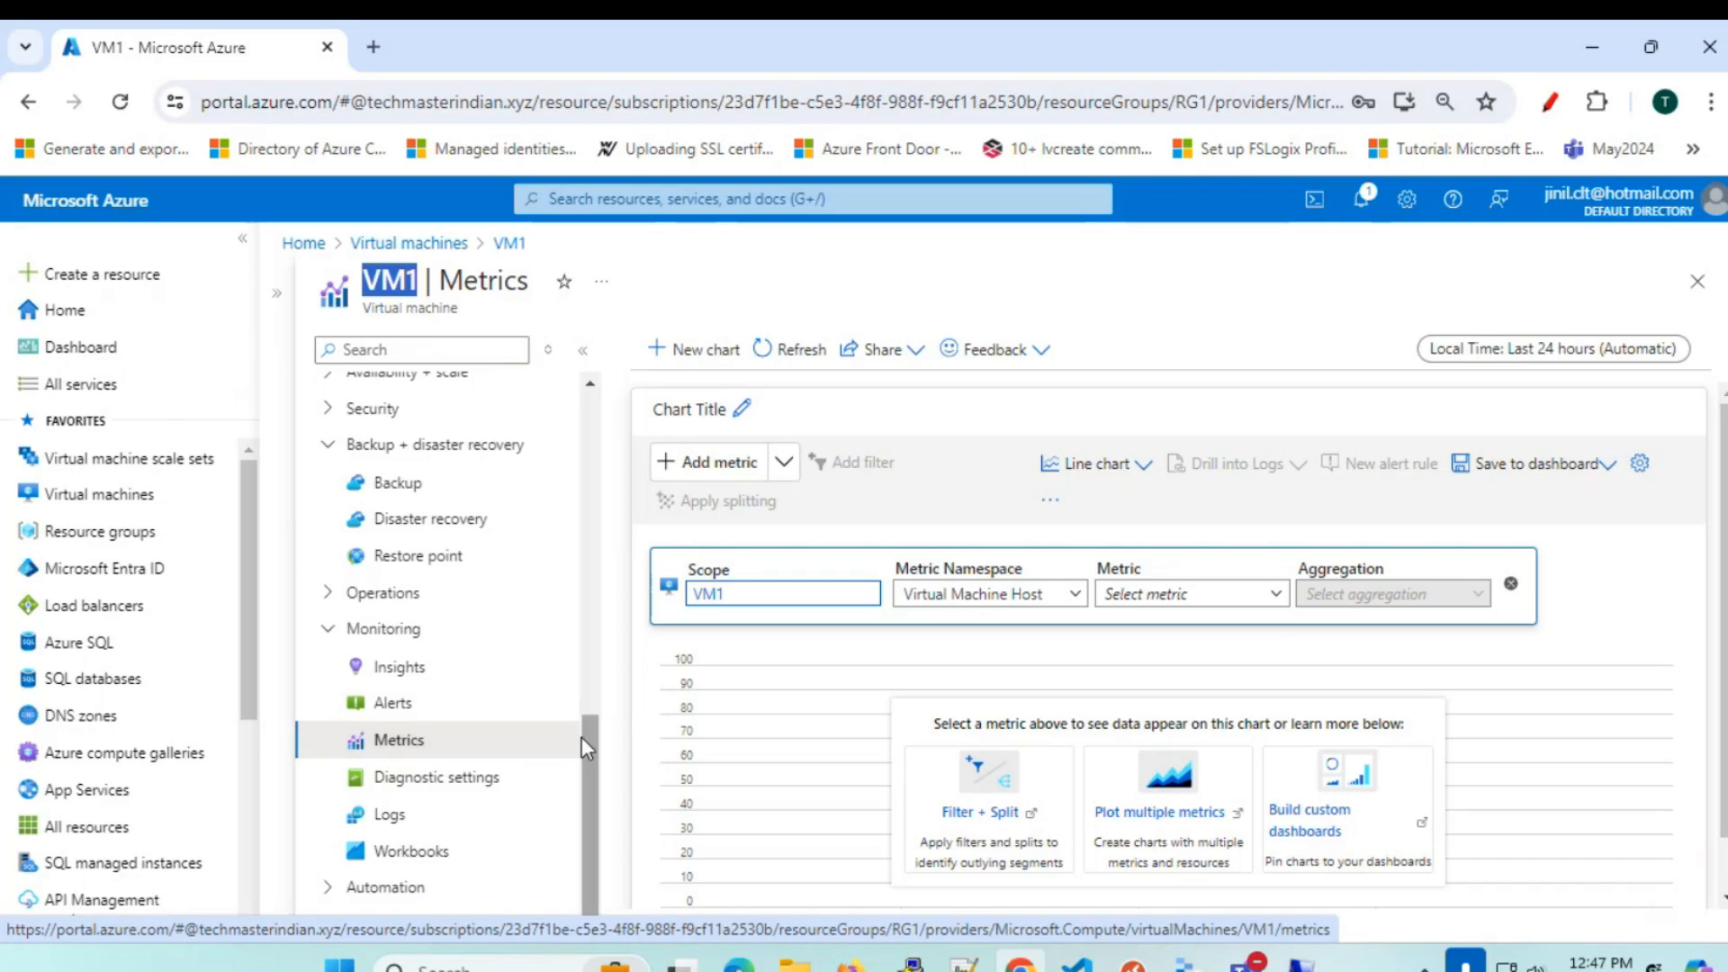
- Review the CPU credit and data disk metrics in the list, including the description of Data Disk Max Burst IOPS
click(1188, 594)
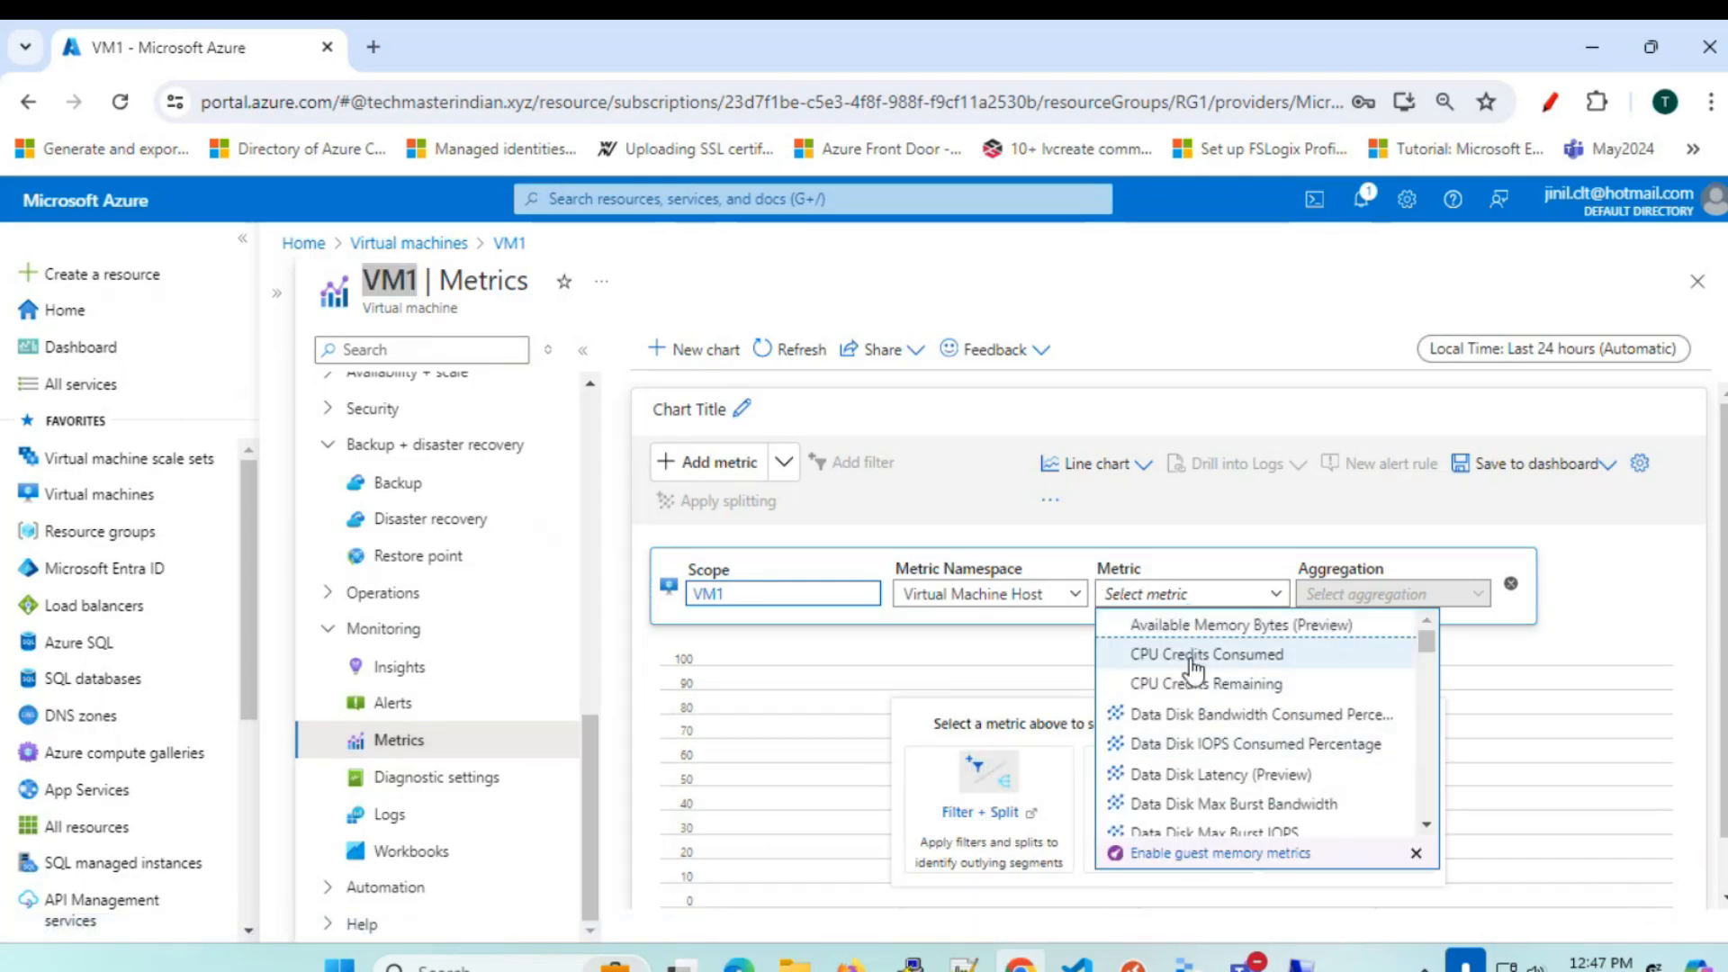
scroll(1192, 815, down, 2)
mouse_move(1193, 803)
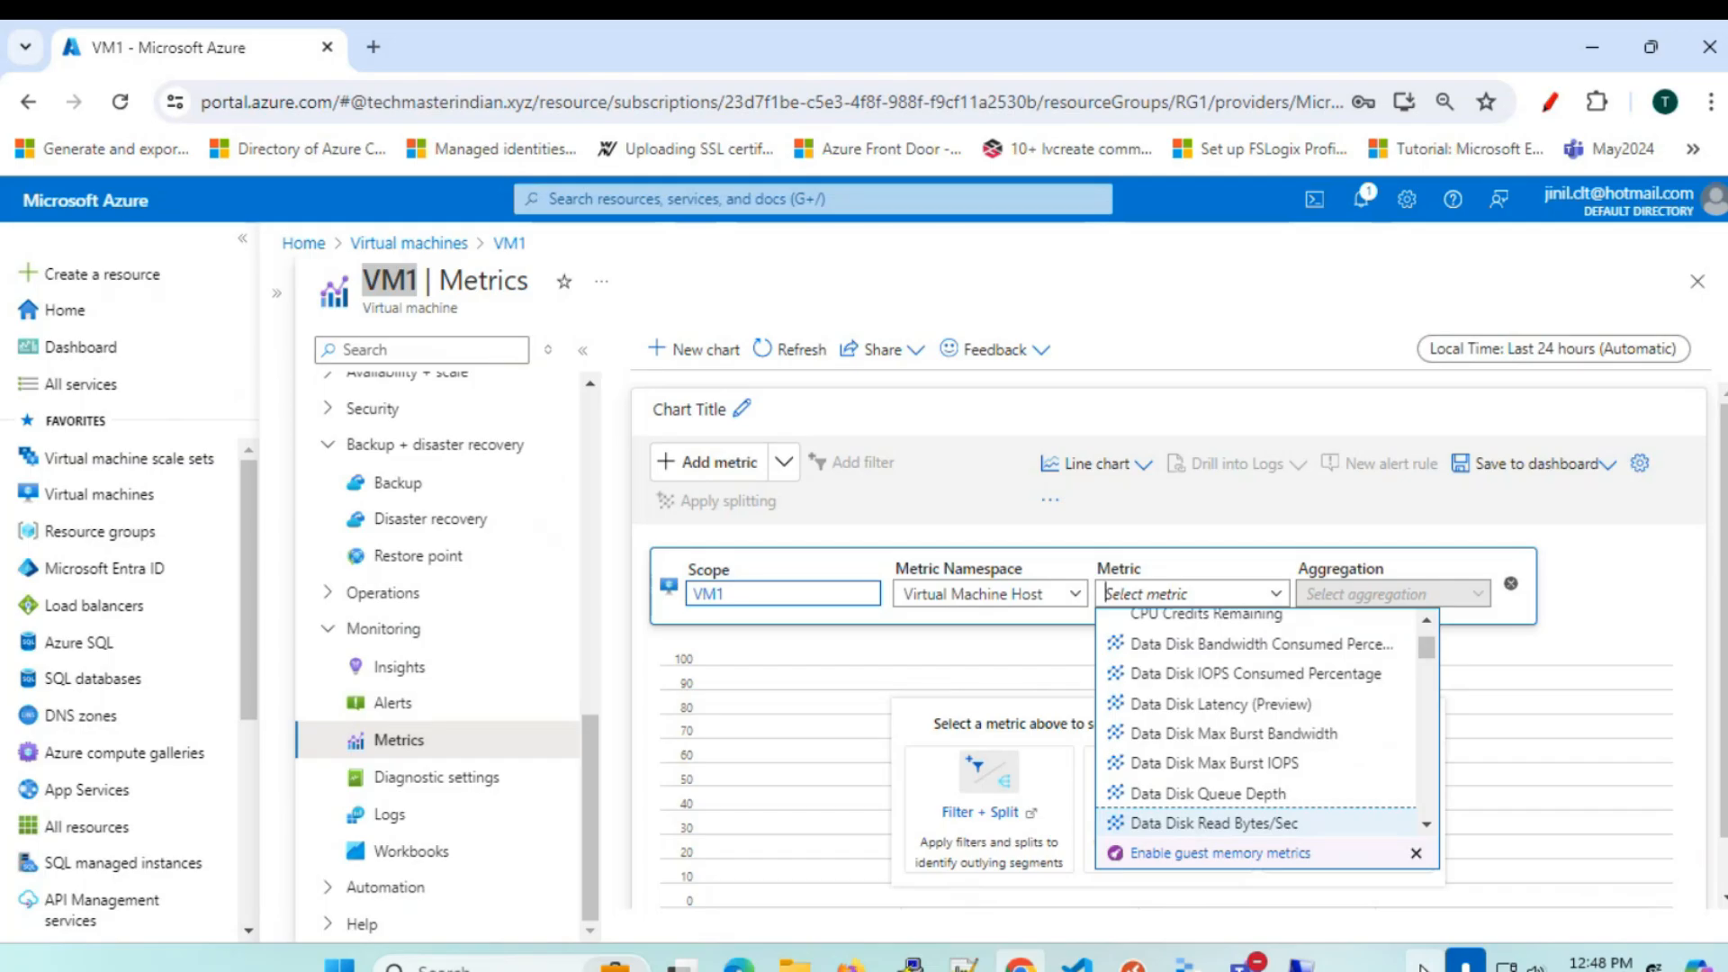
key(Up)
key(Up)
key(Up)
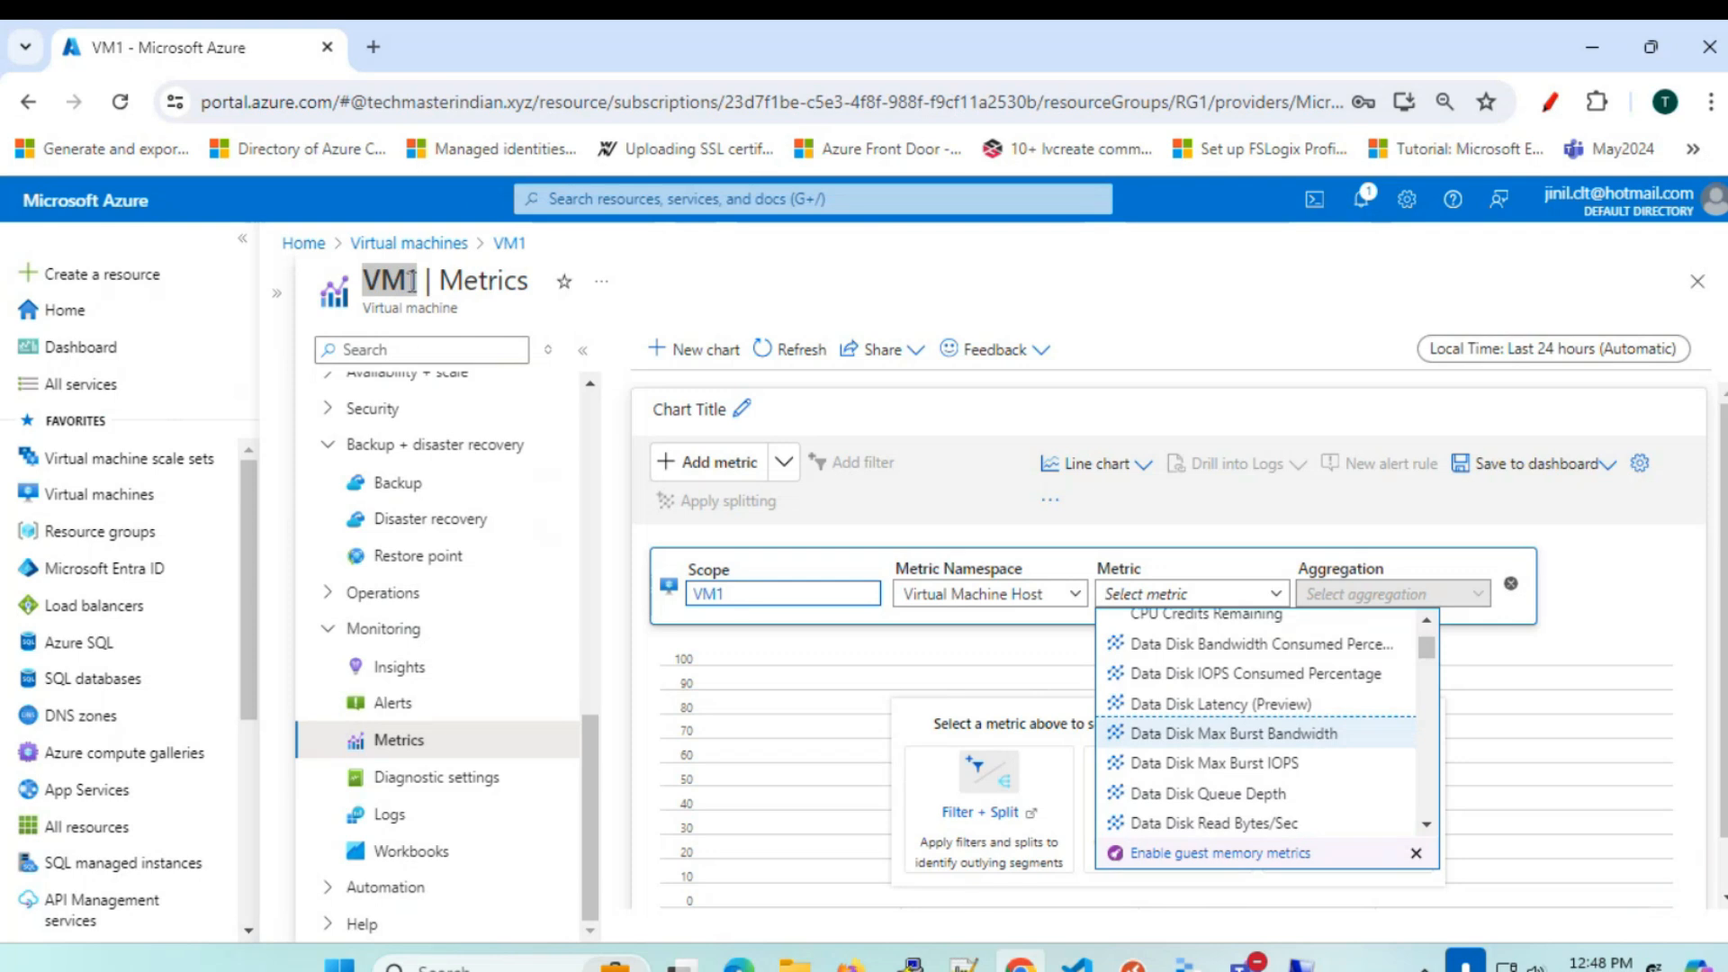
mouse_move(1238, 744)
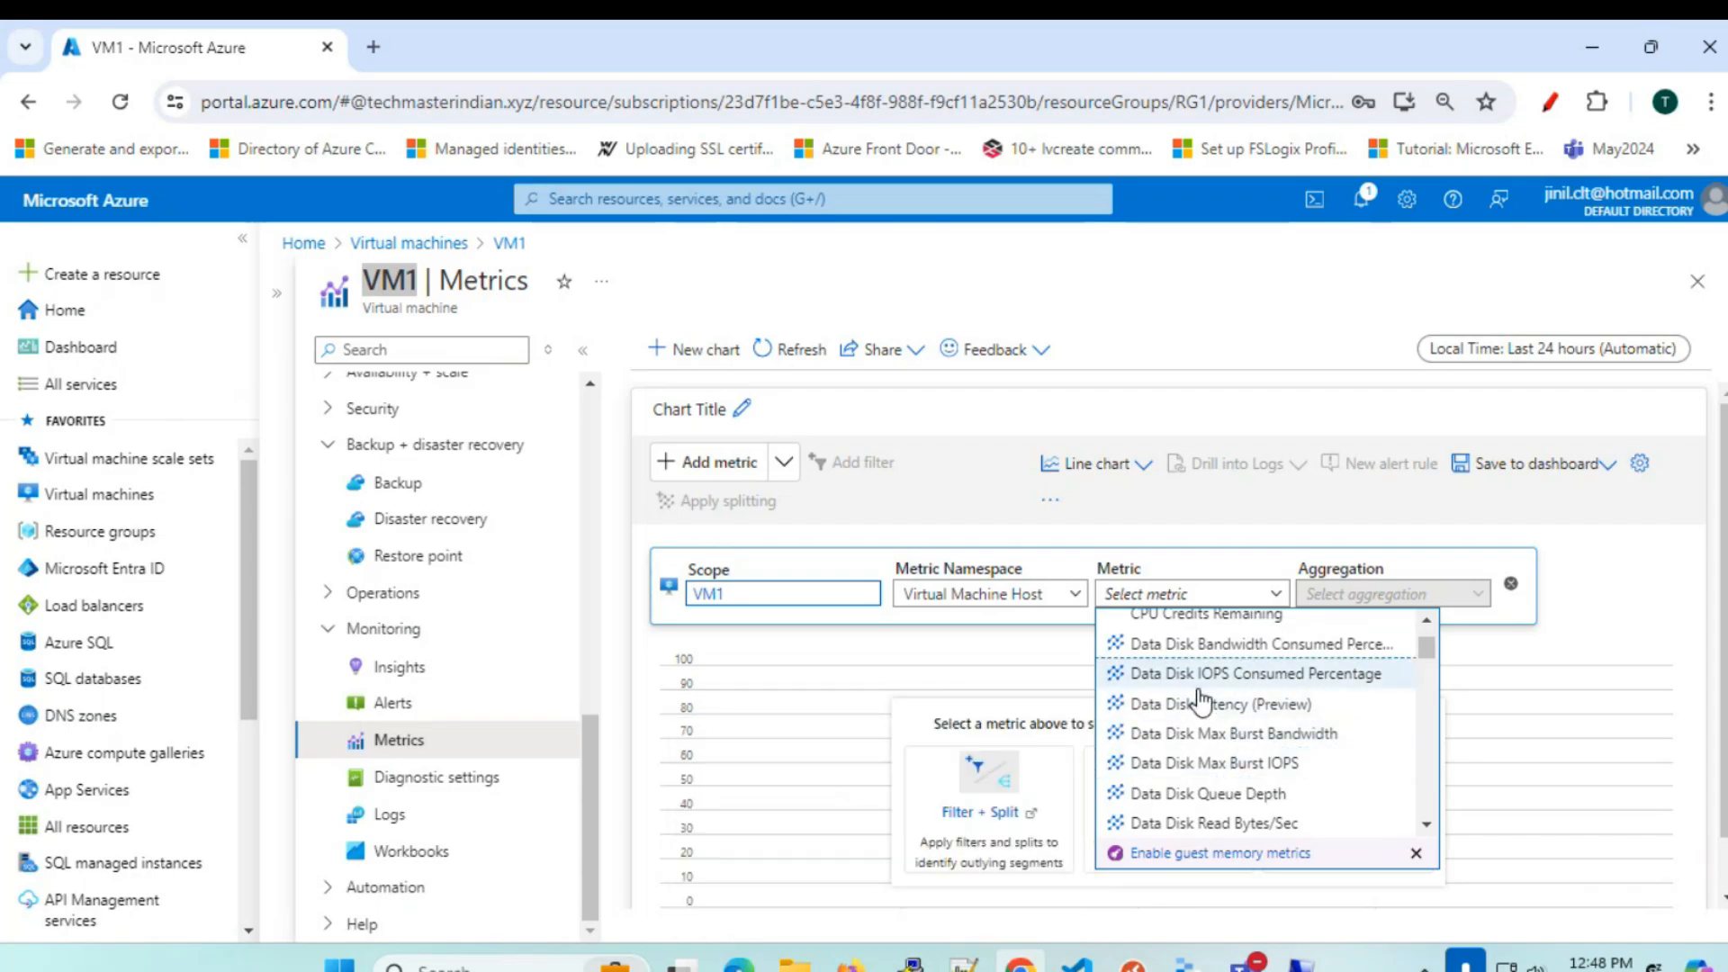
mouse_move(1195, 762)
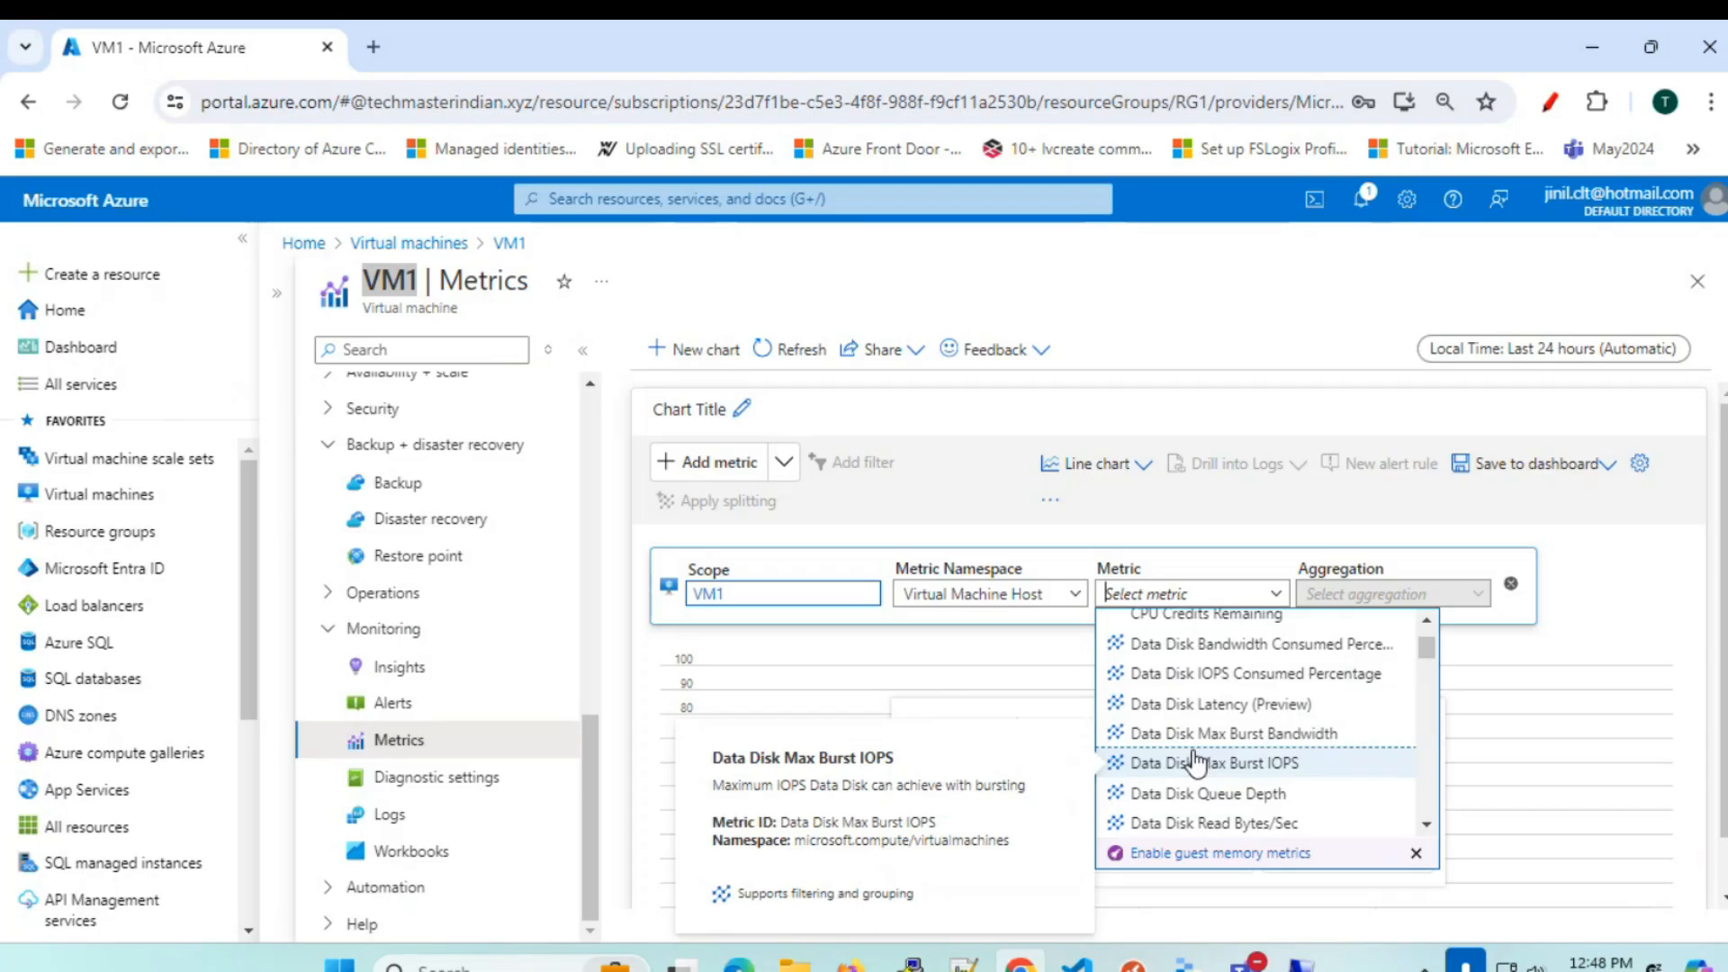
- Browse the remaining metrics and filter the list by "net" to view the network metrics, leaving none selected
scroll(1195, 761, down, 13)
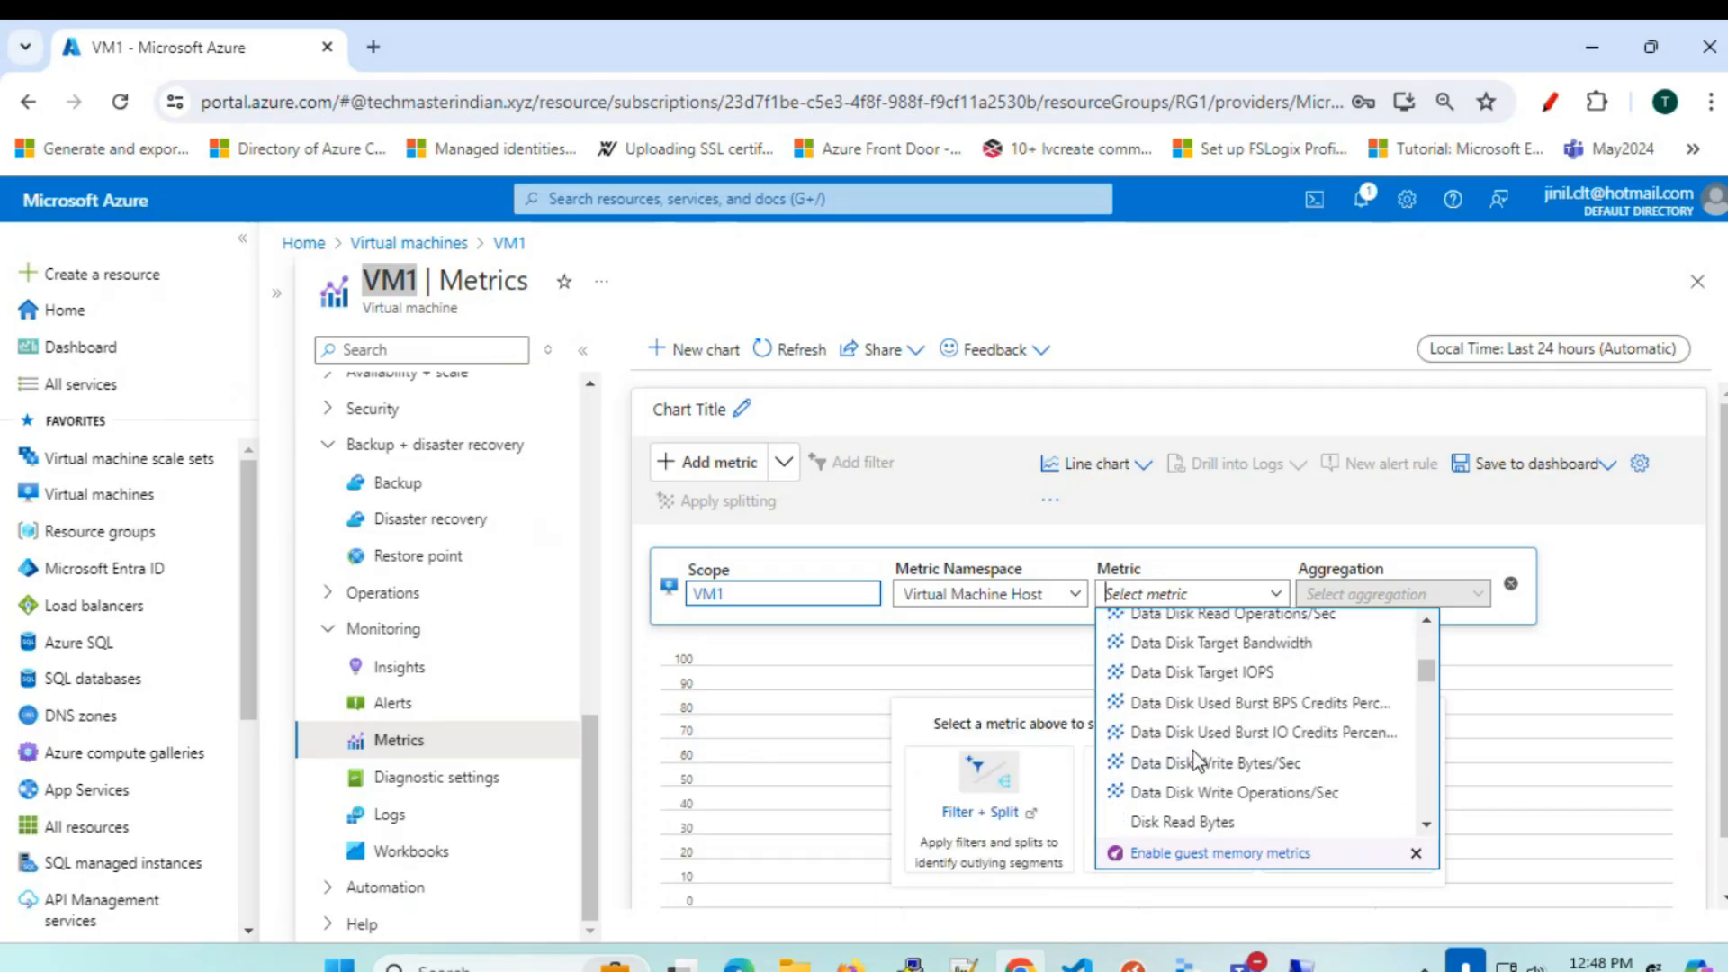
scroll(1196, 761, down, 6)
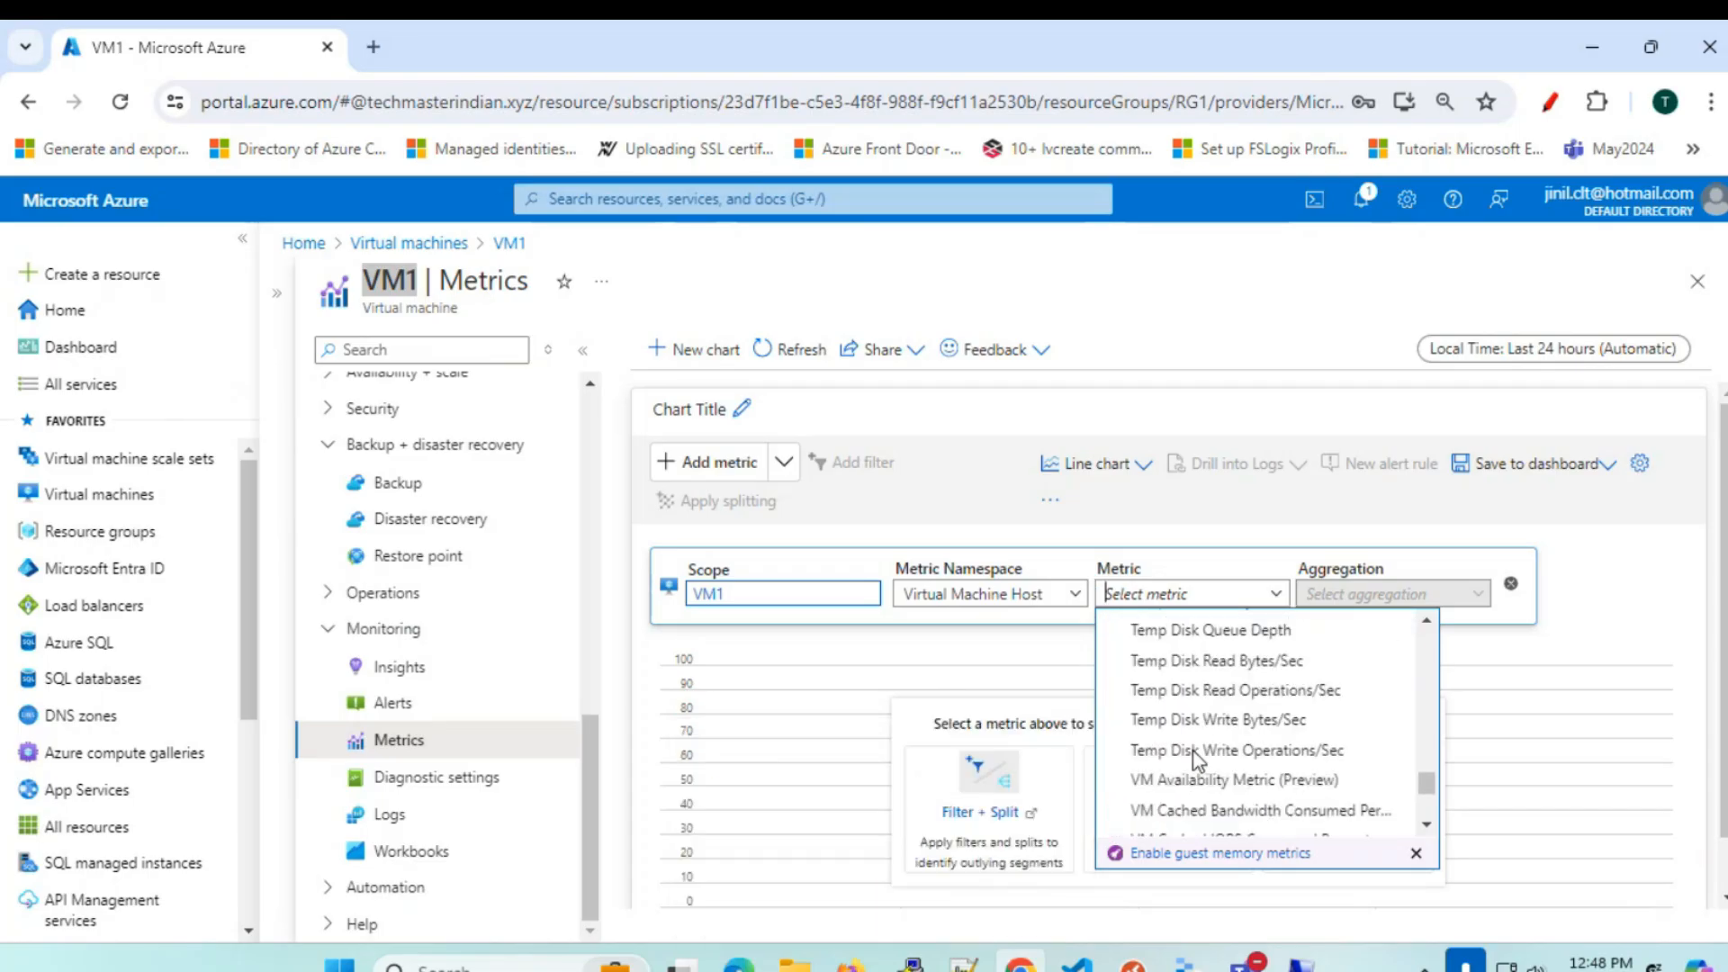
scroll(1296, 792, up, 8)
scroll(1296, 799, up, 6)
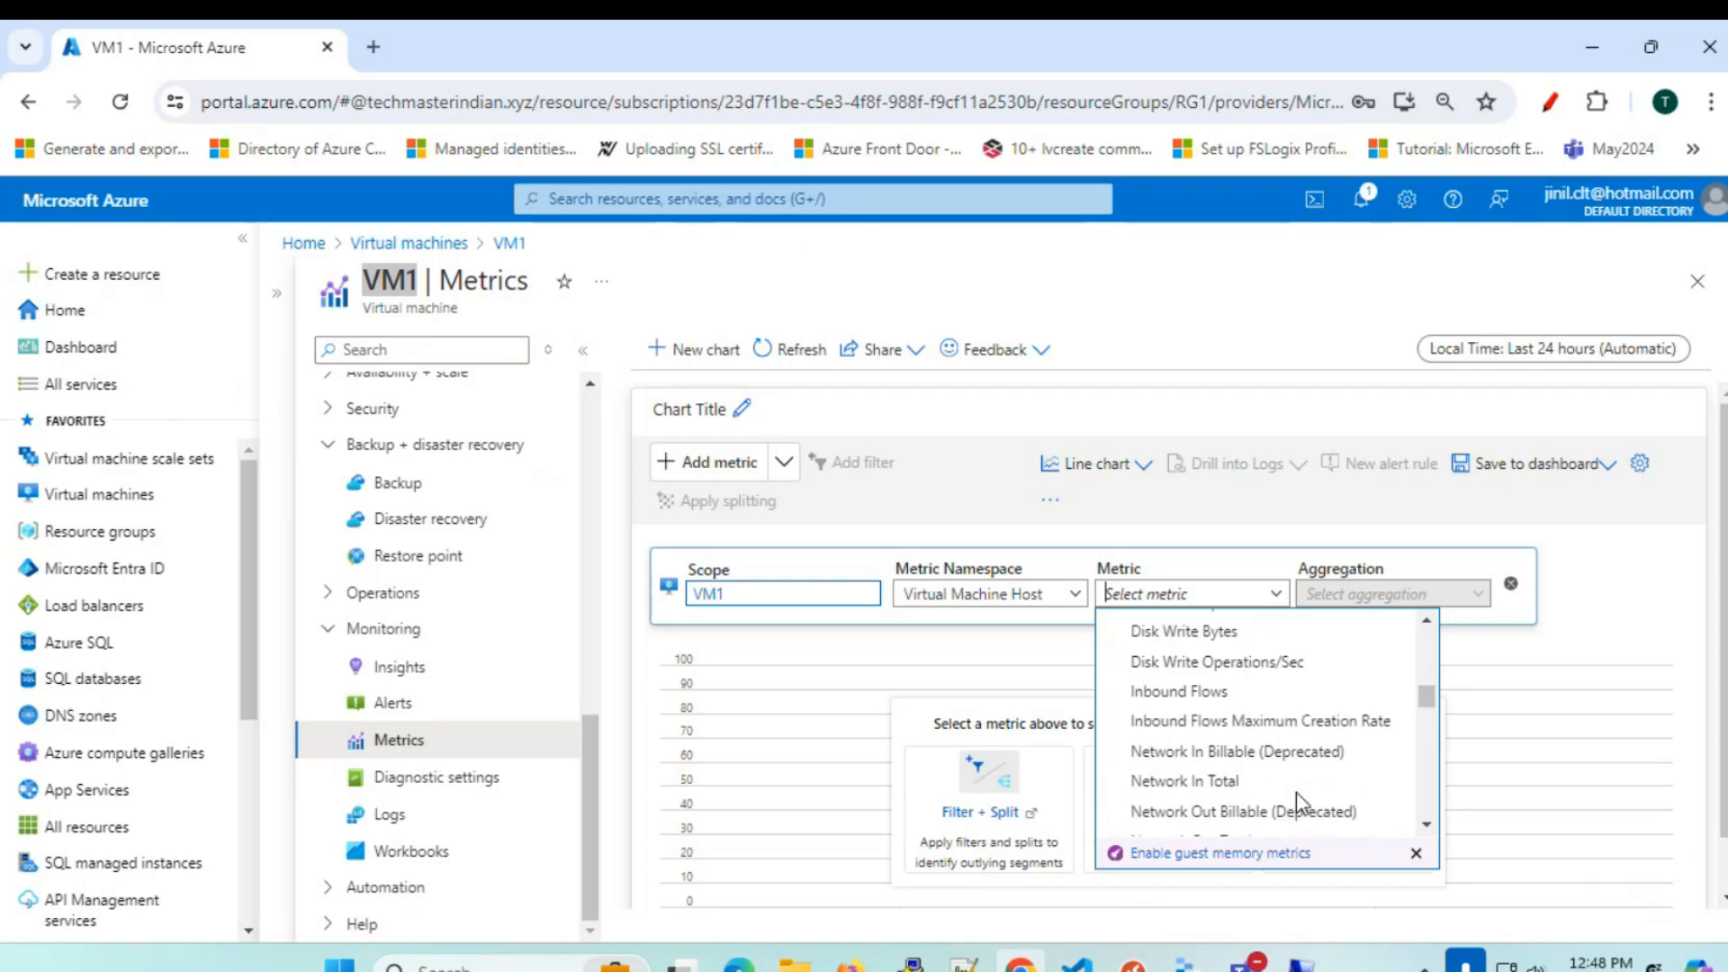
text(net)
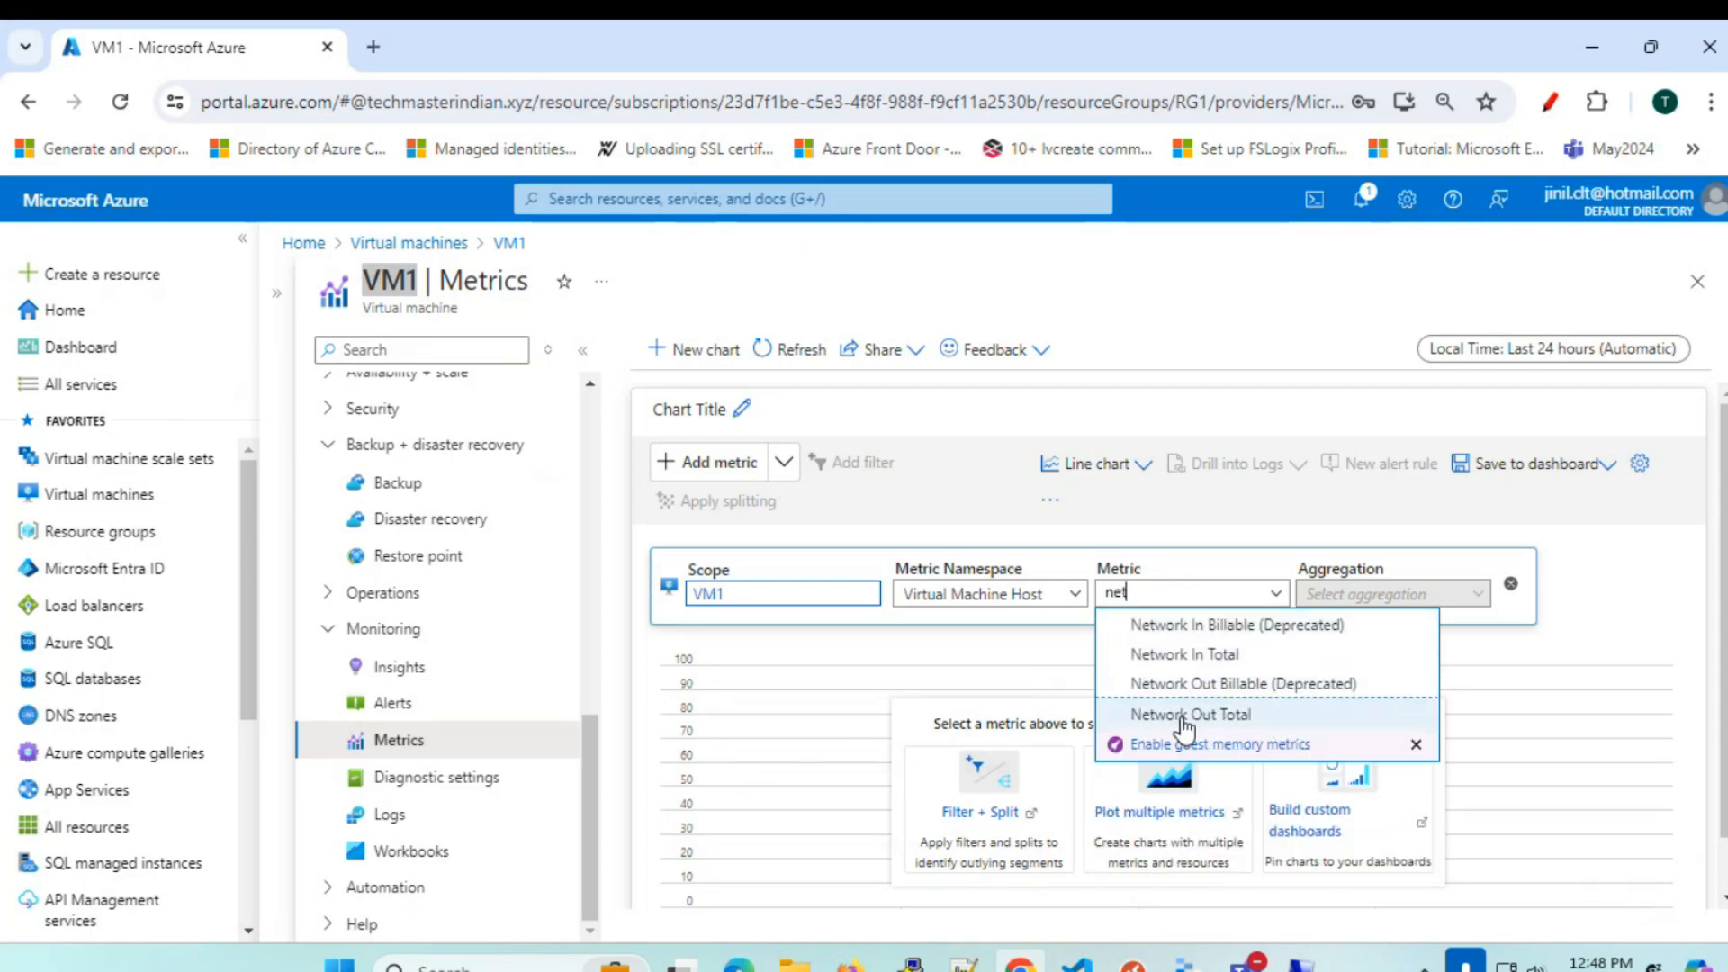
click(1025, 604)
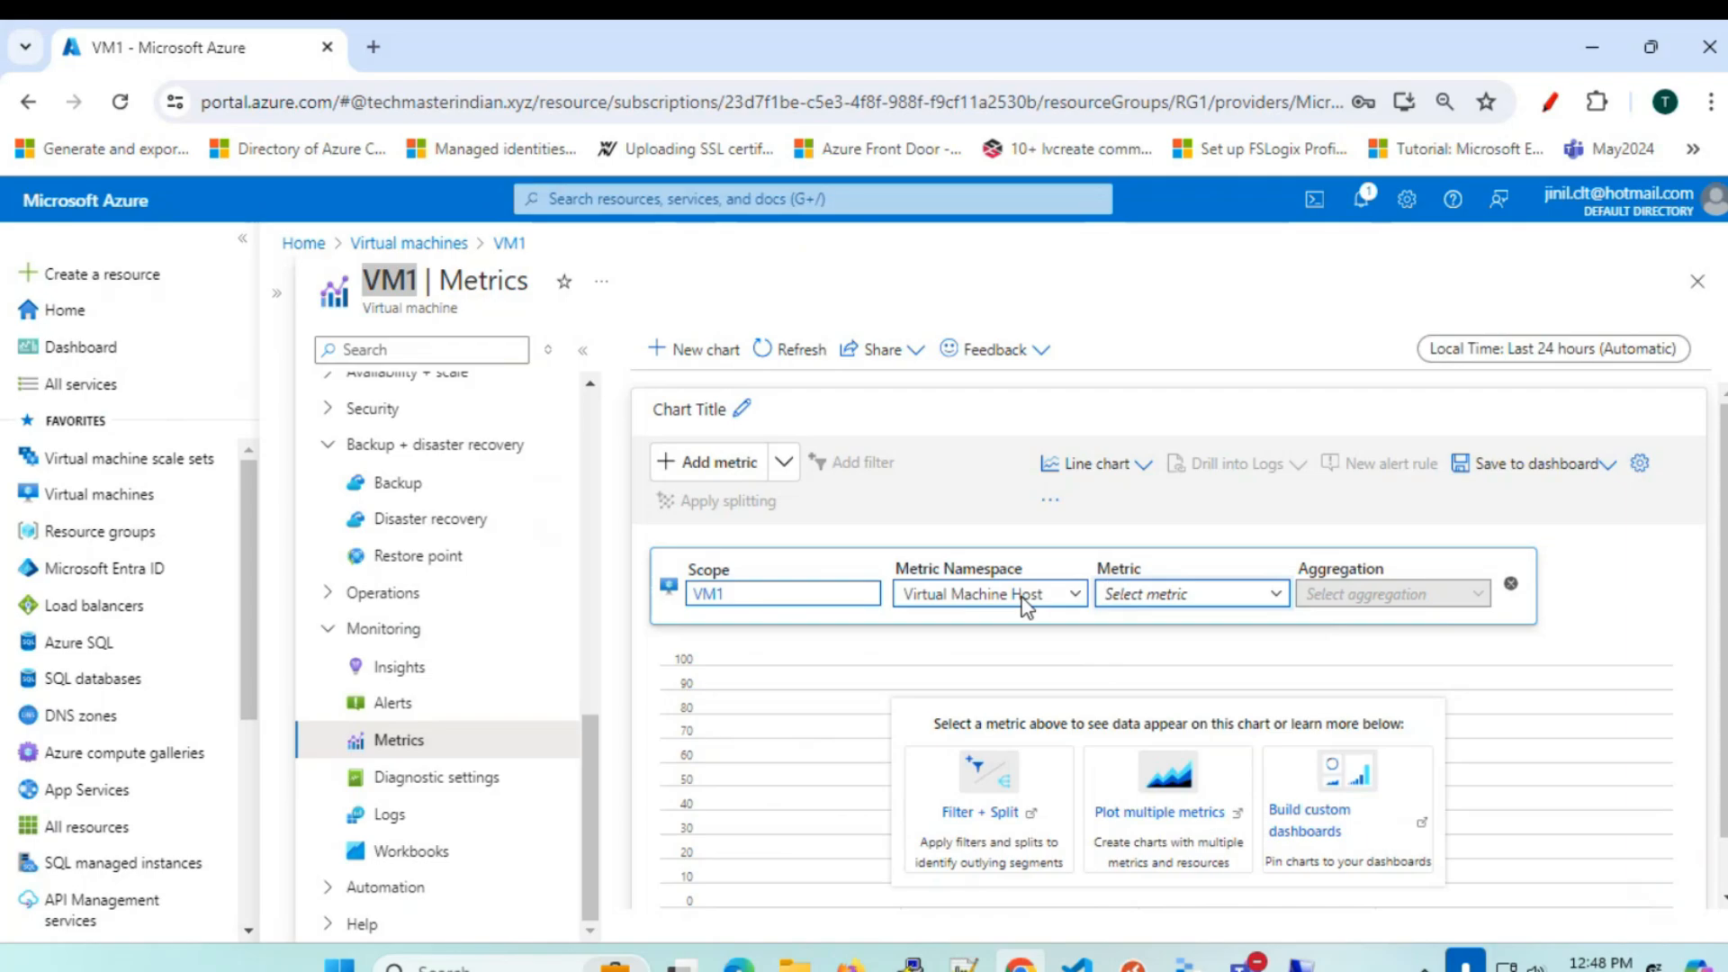
- Filter the metric list by "cpu" and select Percentage CPU as the chart's metric
click(1161, 595)
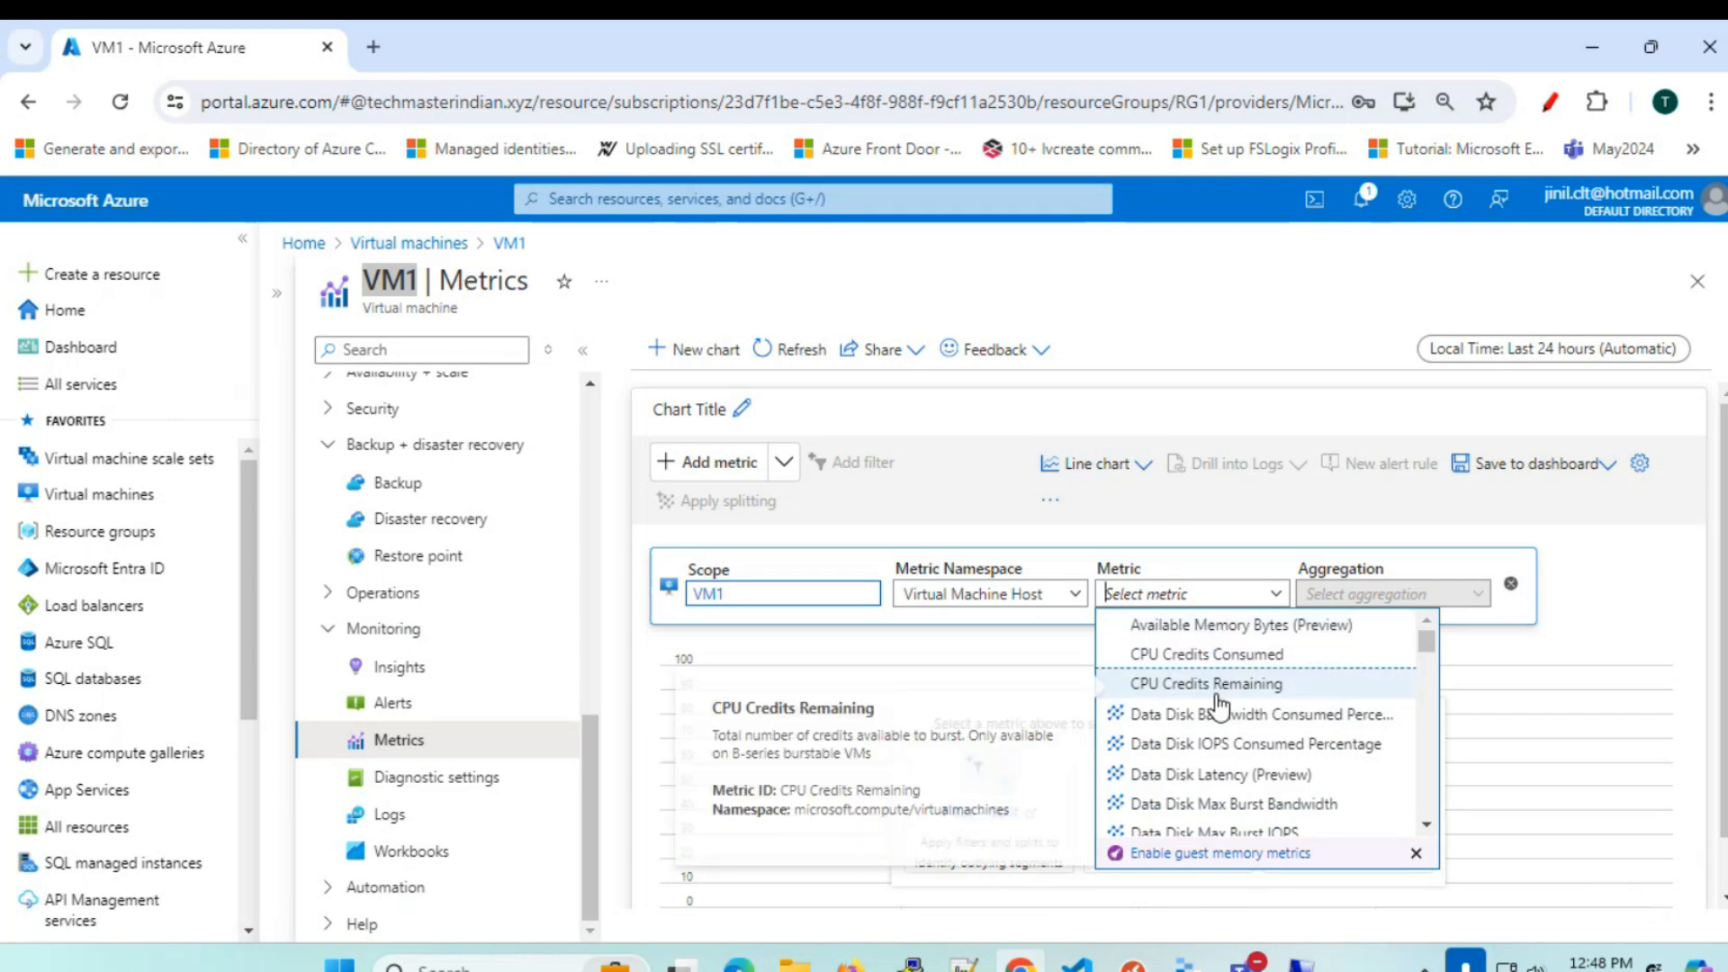
scroll(1224, 711, down, 2)
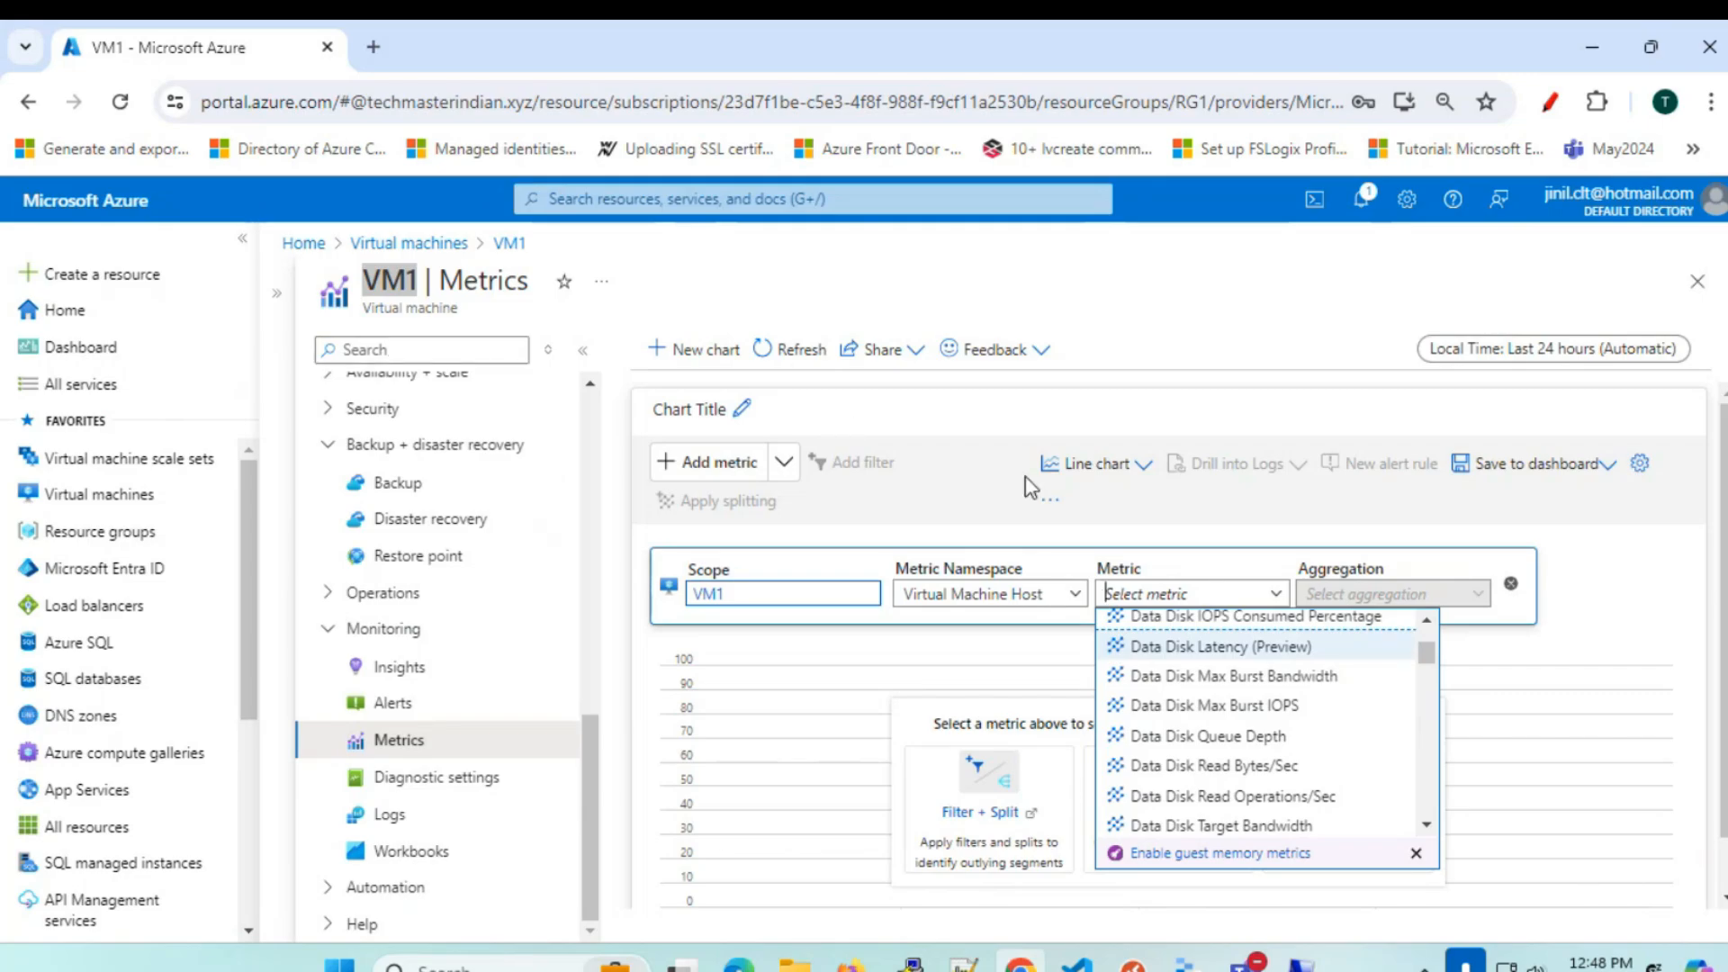
text(cpu)
click(1188, 683)
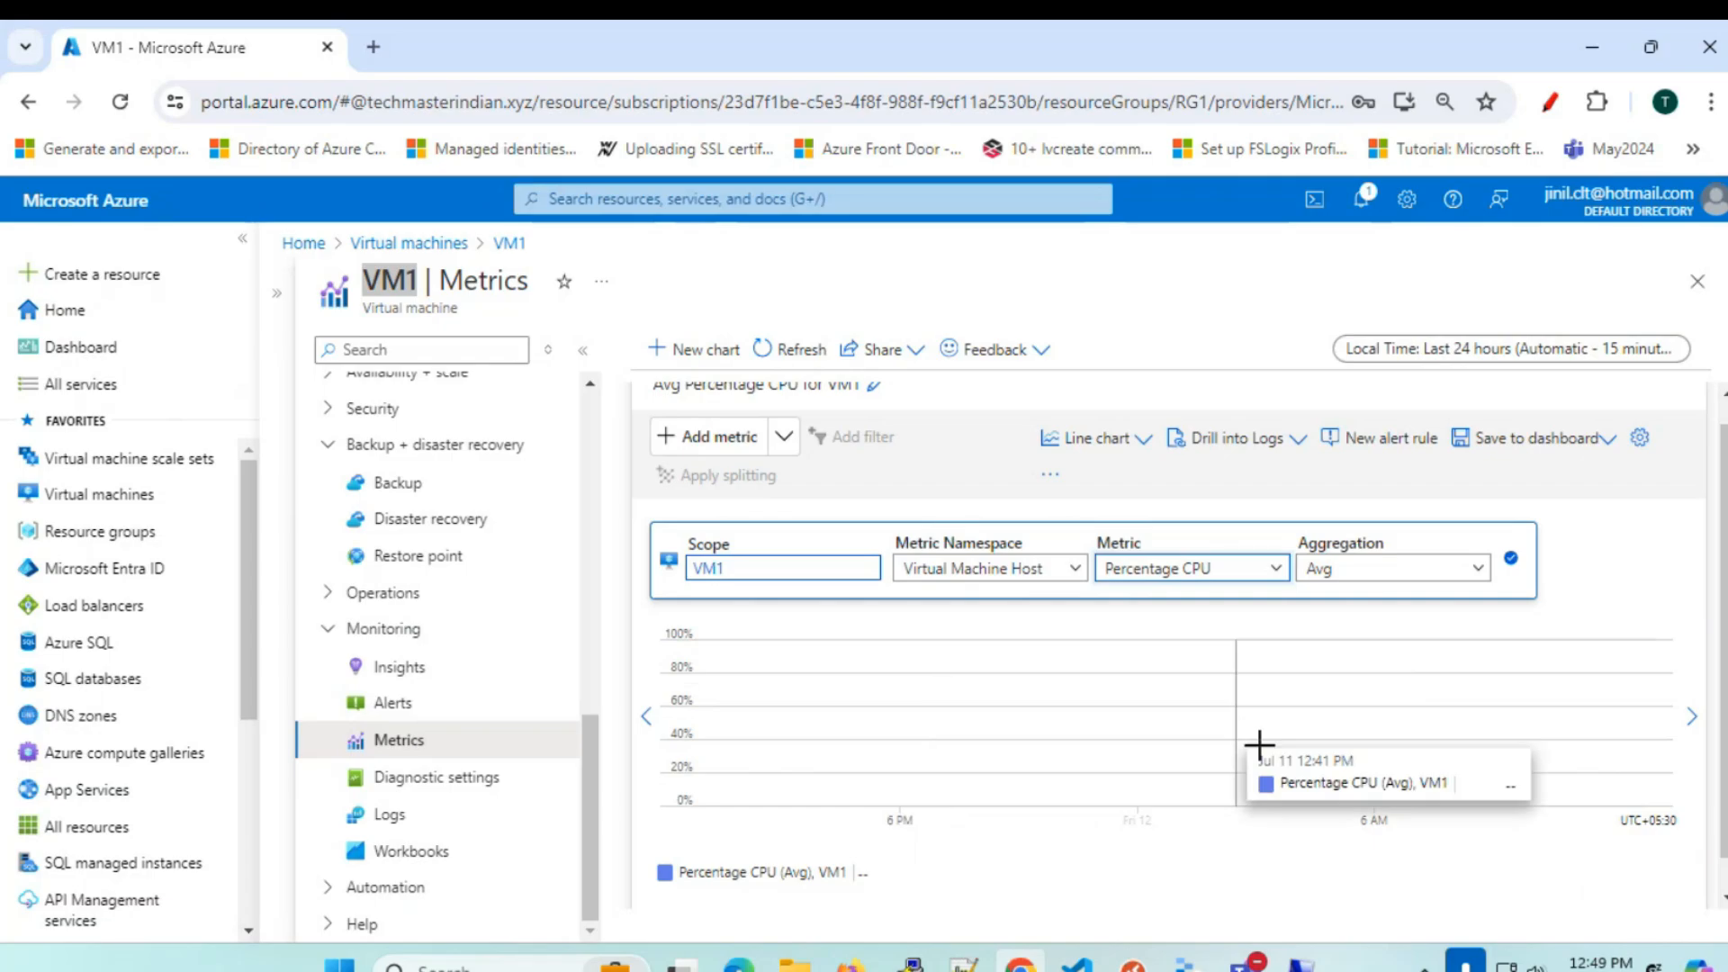
- Set the chart's time range to the last hour and point out the average Percentage CPU value in the legend
click(1464, 351)
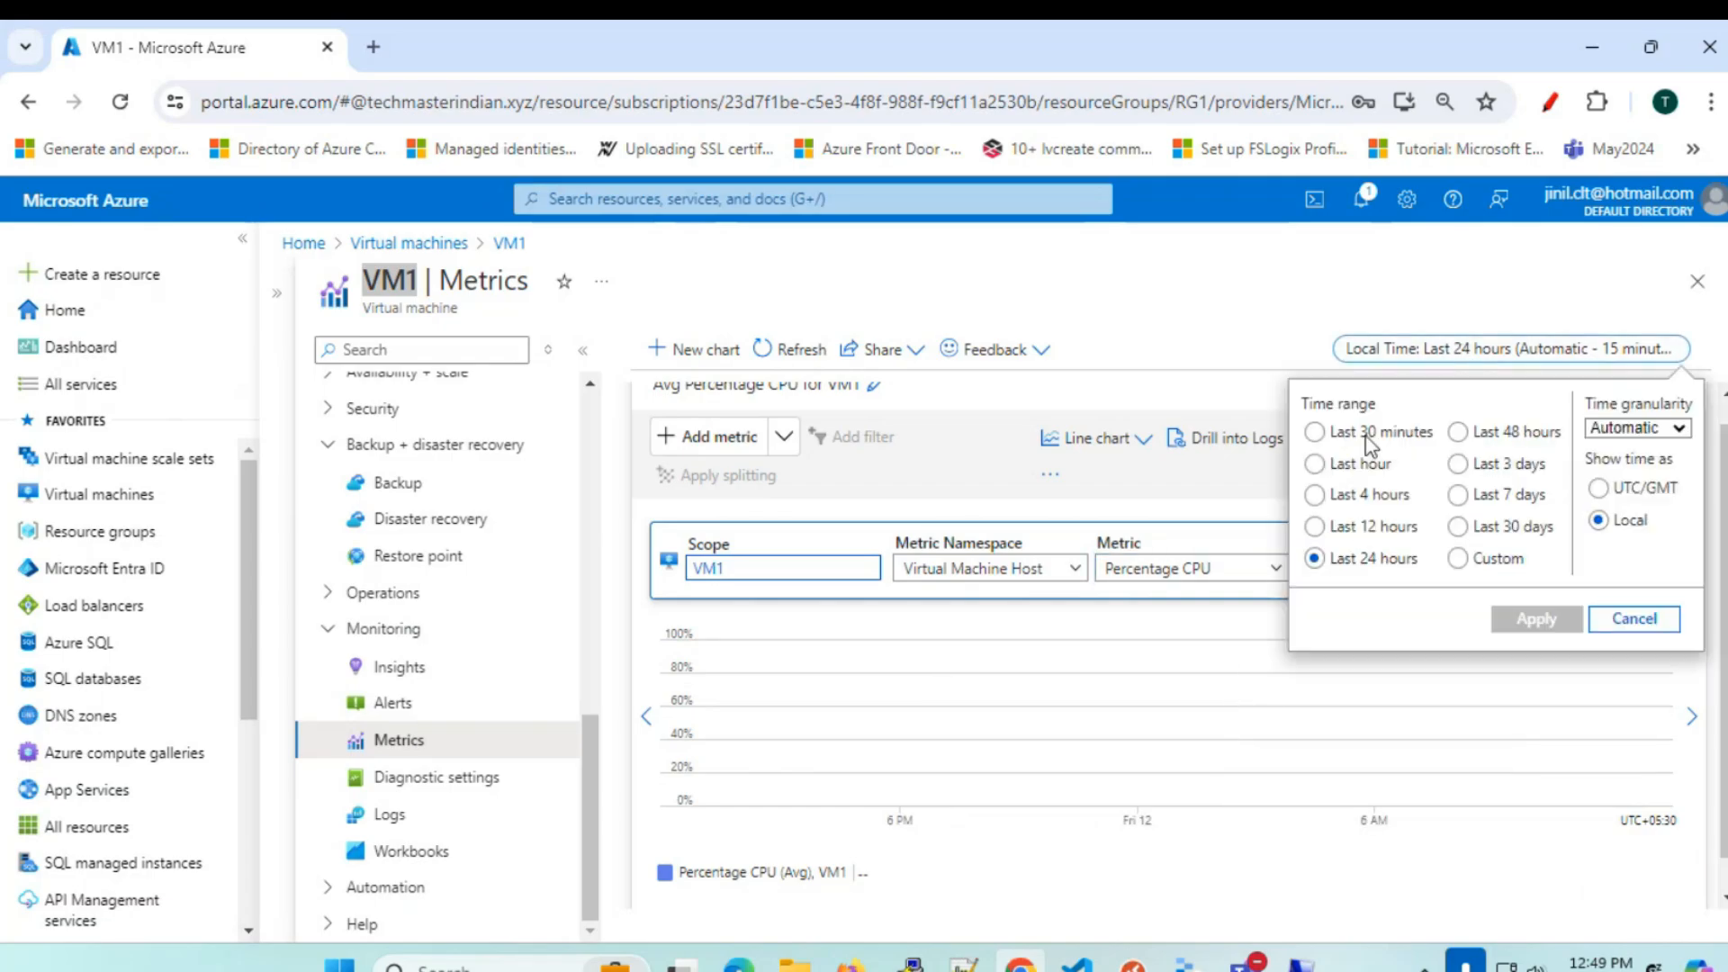
click(1318, 463)
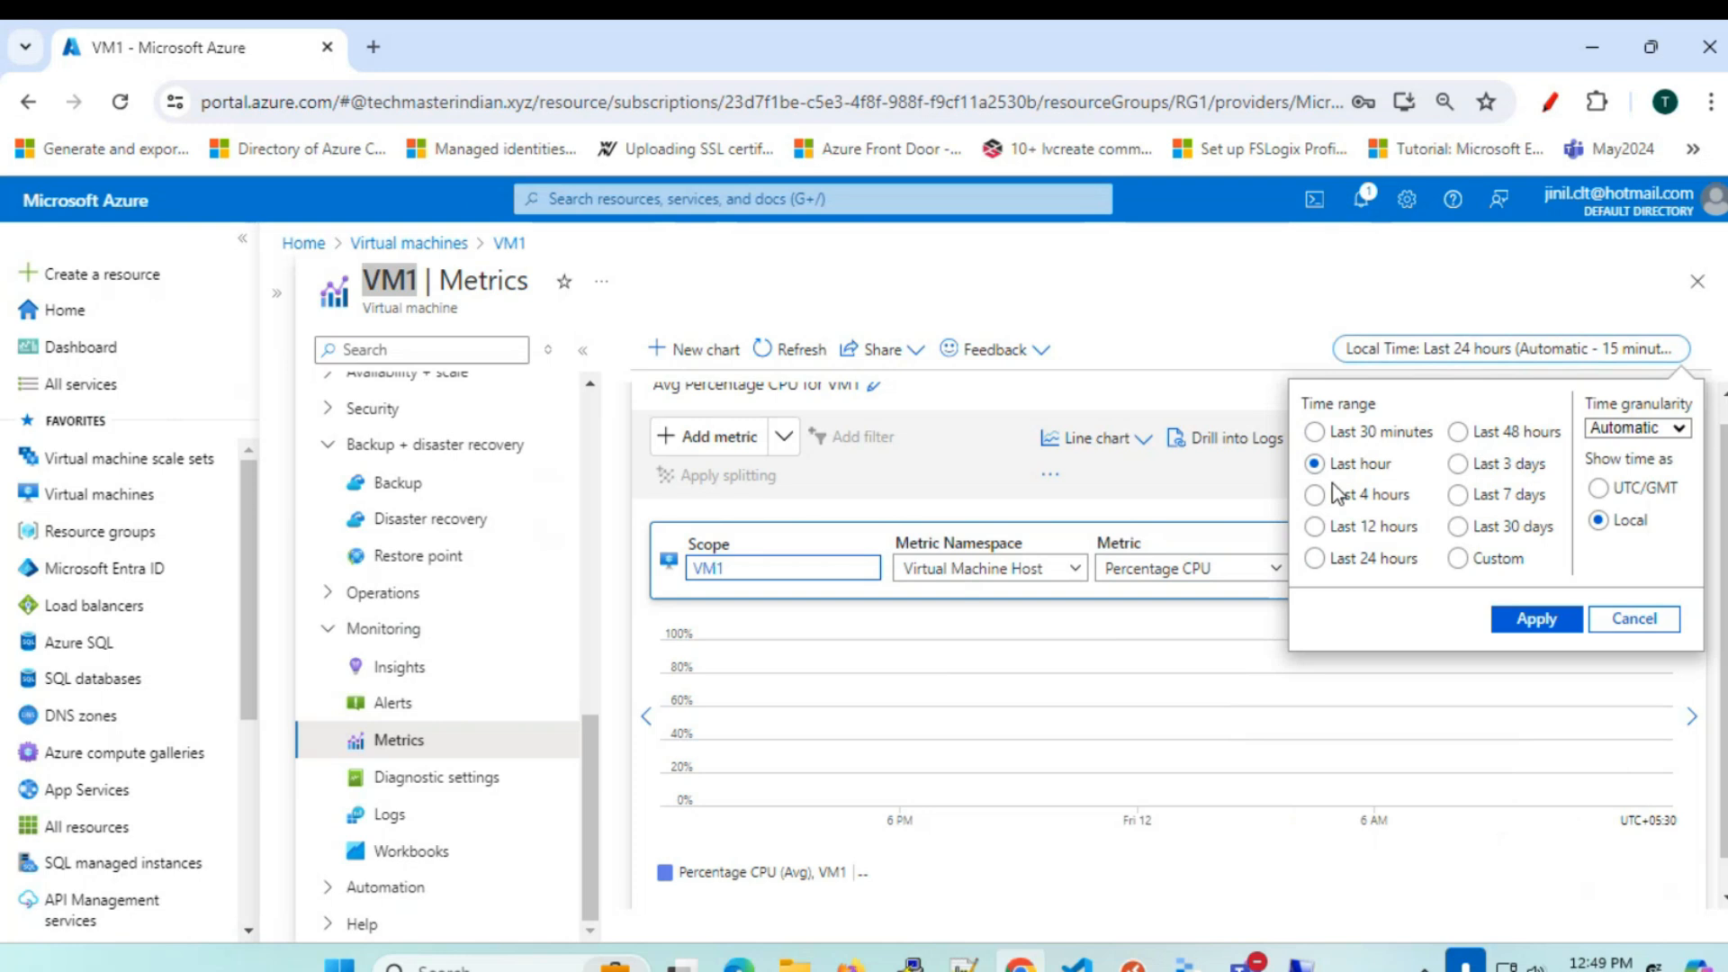
click(1535, 618)
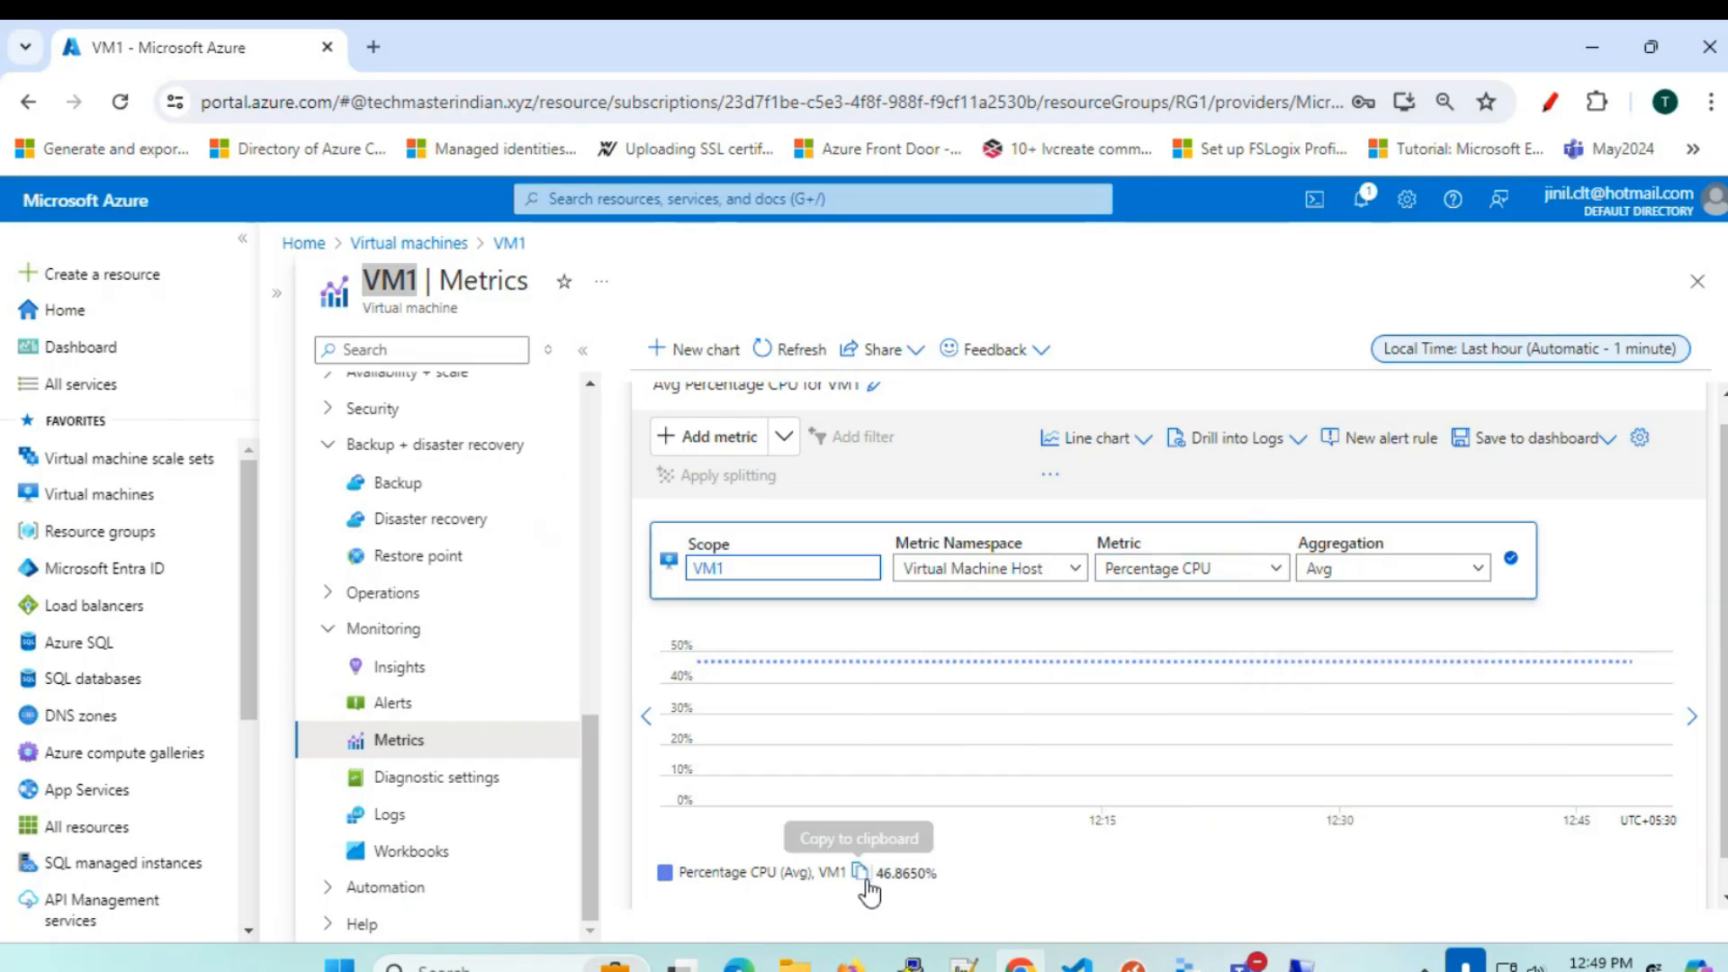
drag(930, 883, 888, 885)
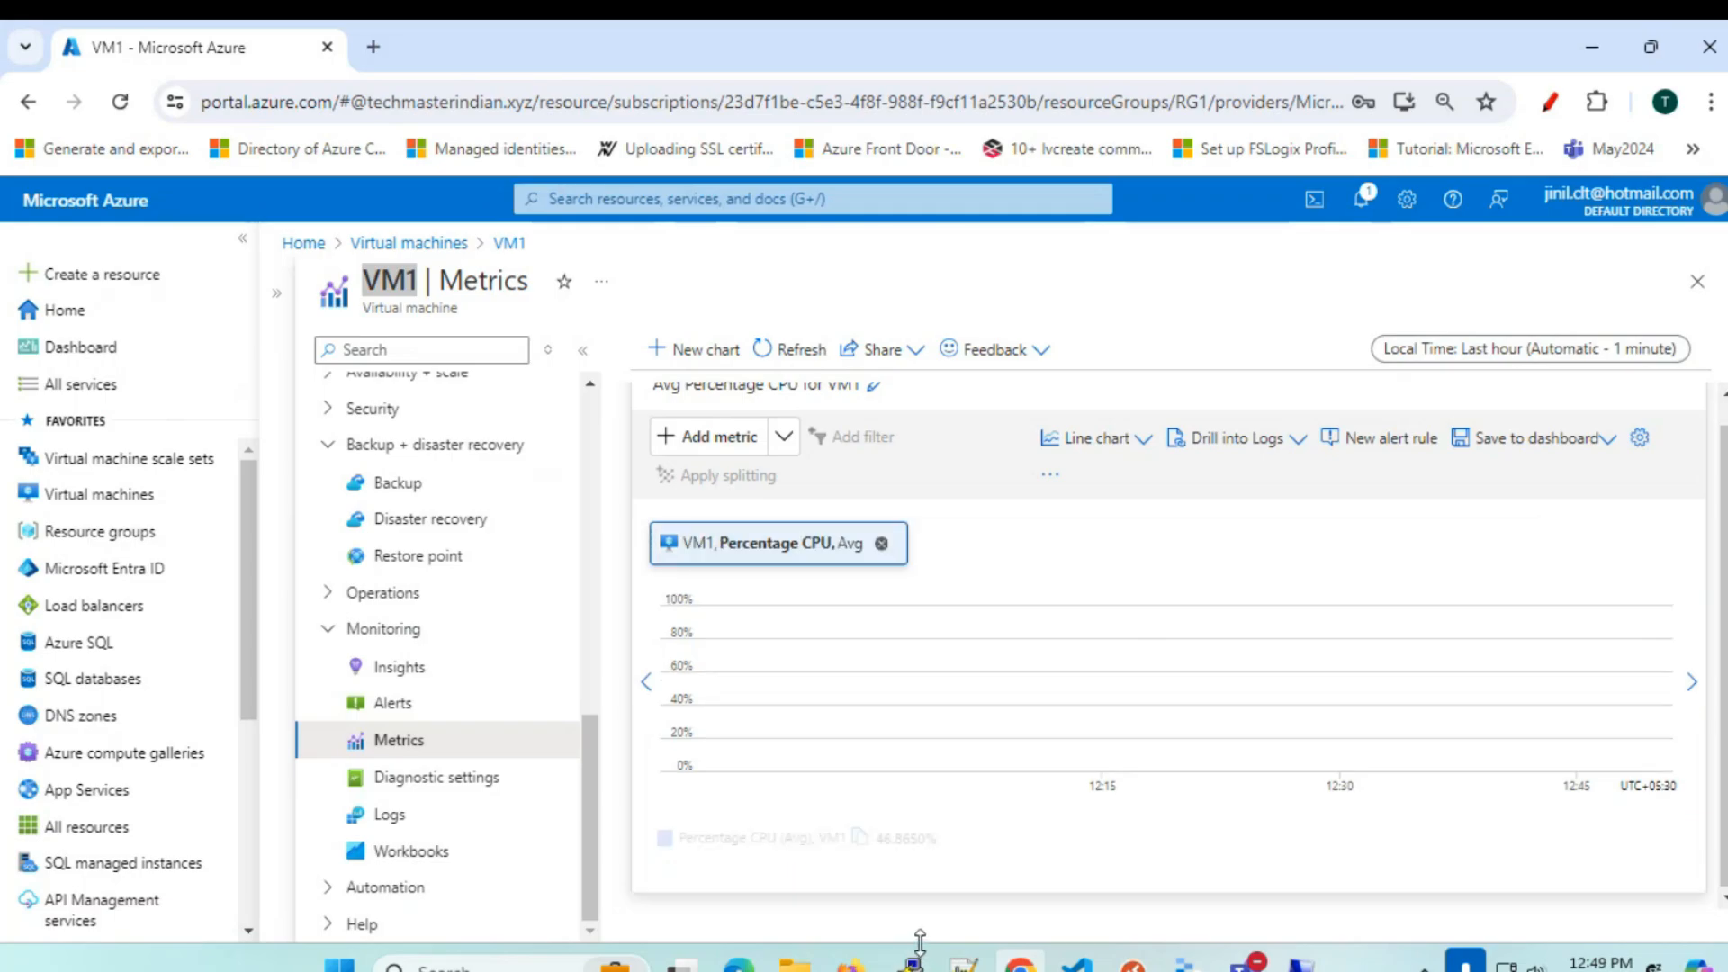
- Switch to VM1's remote desktop session, close Server Manager and open Task Manager in its detailed view
click(1301, 964)
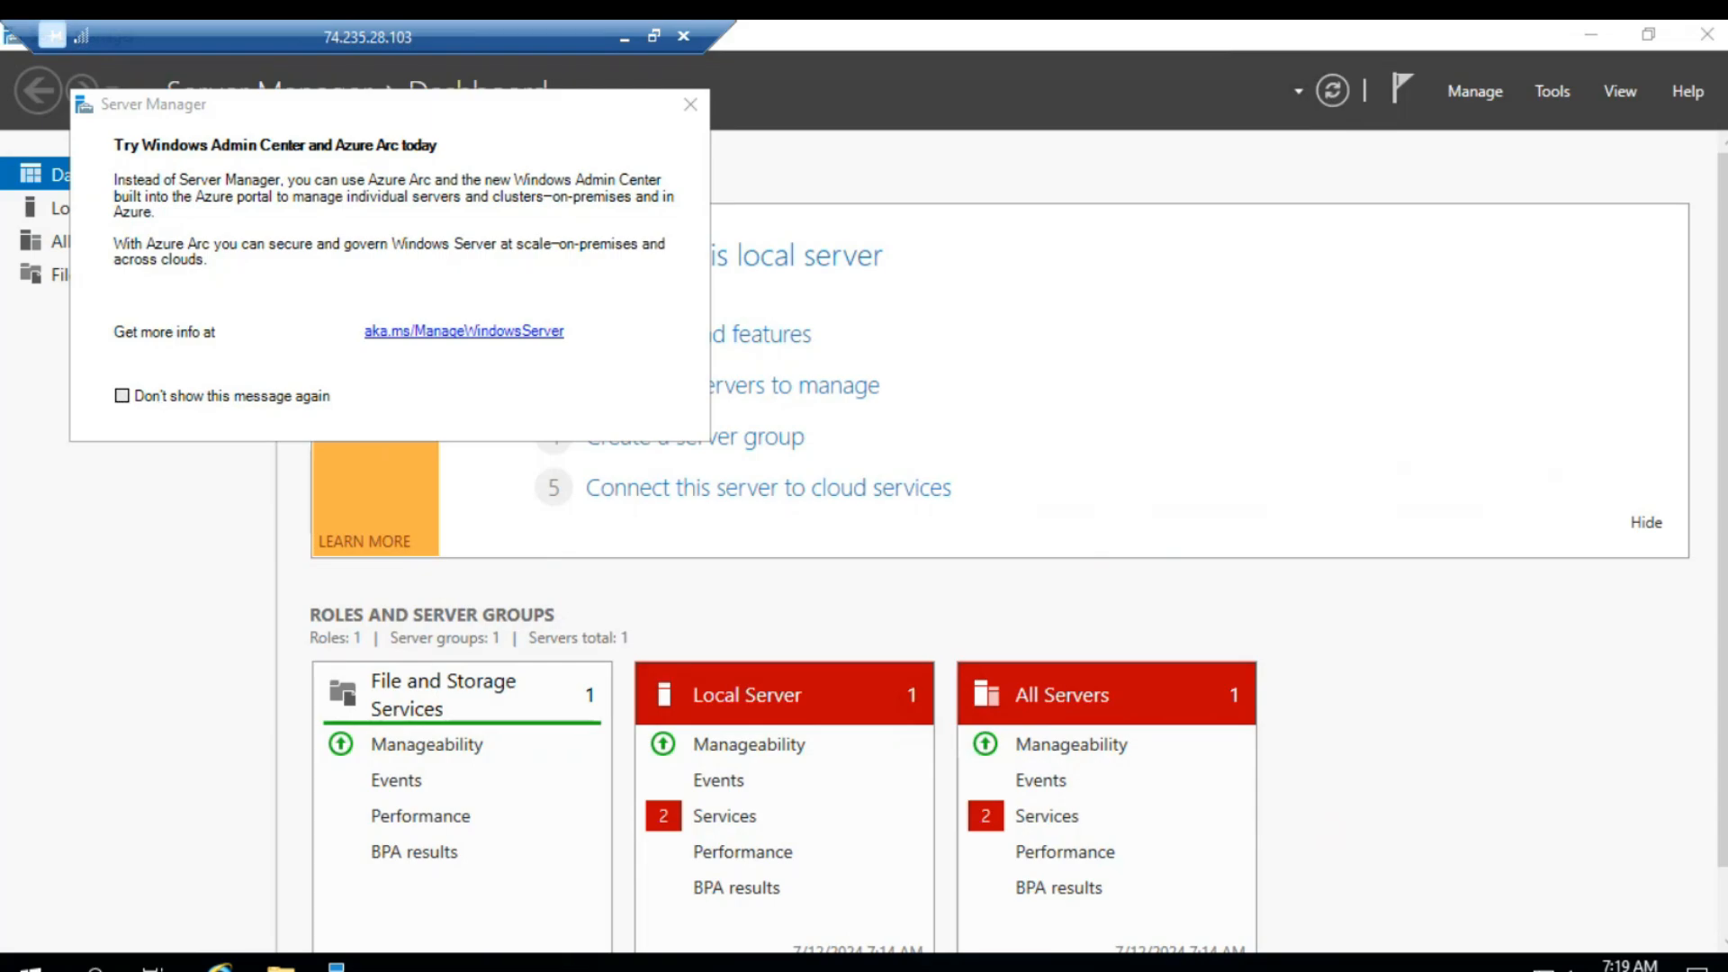
click(1707, 33)
right_click(1032, 961)
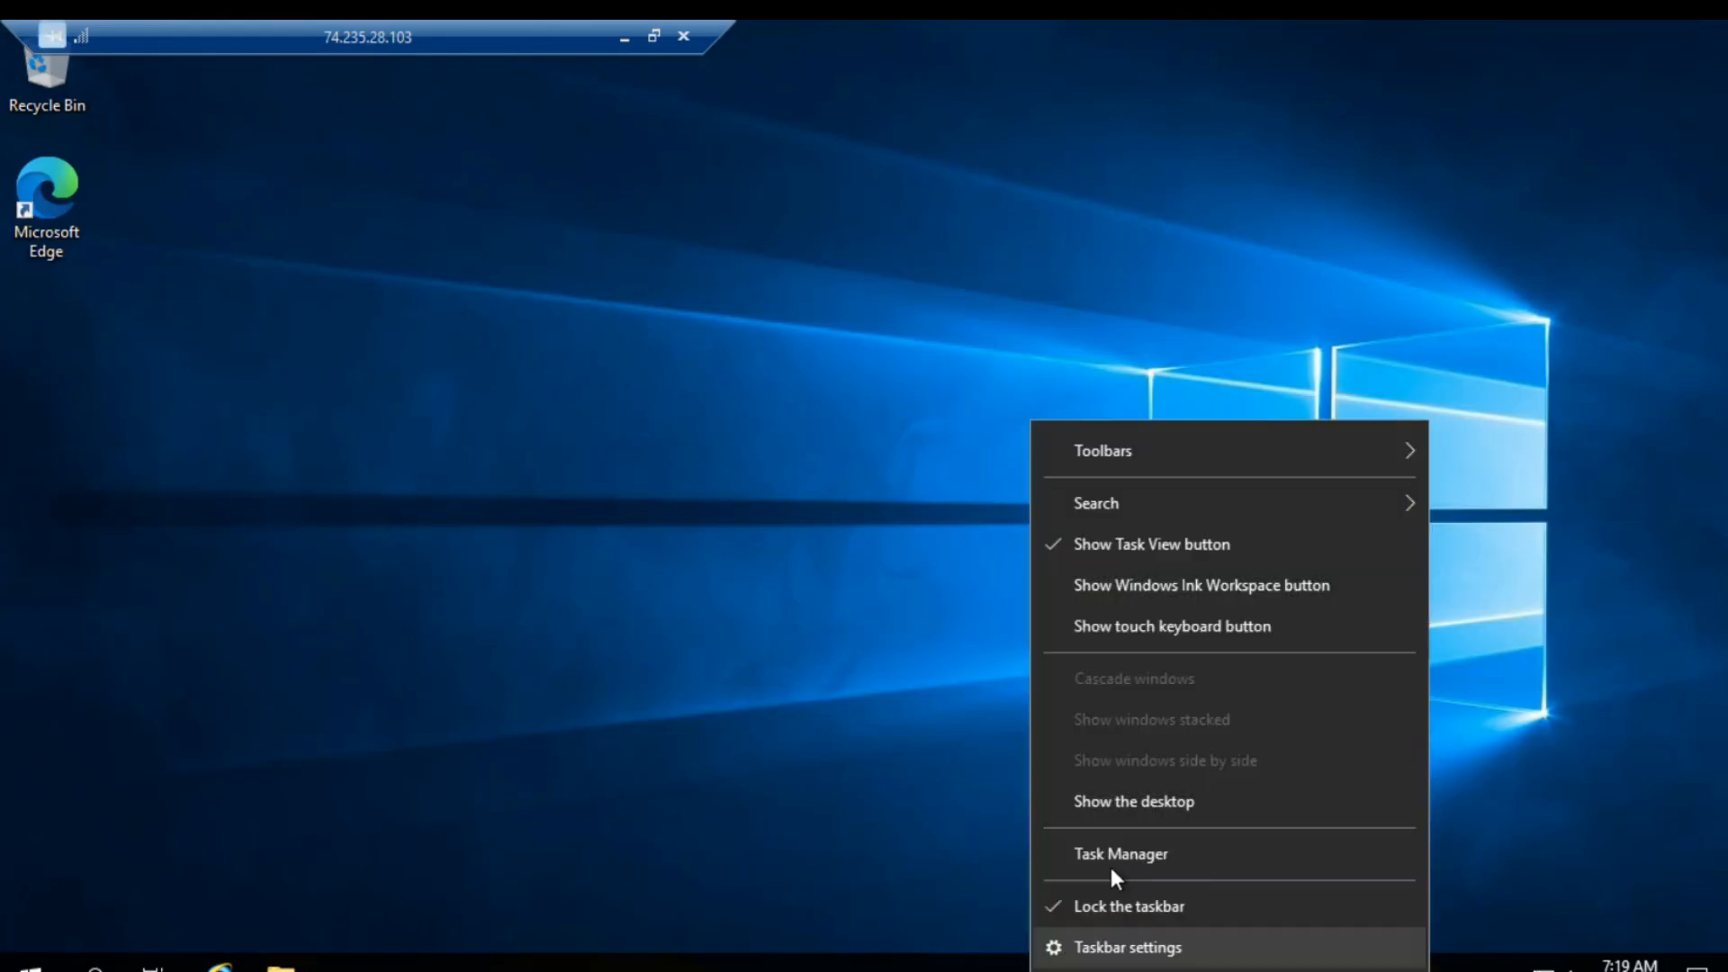
click(1119, 854)
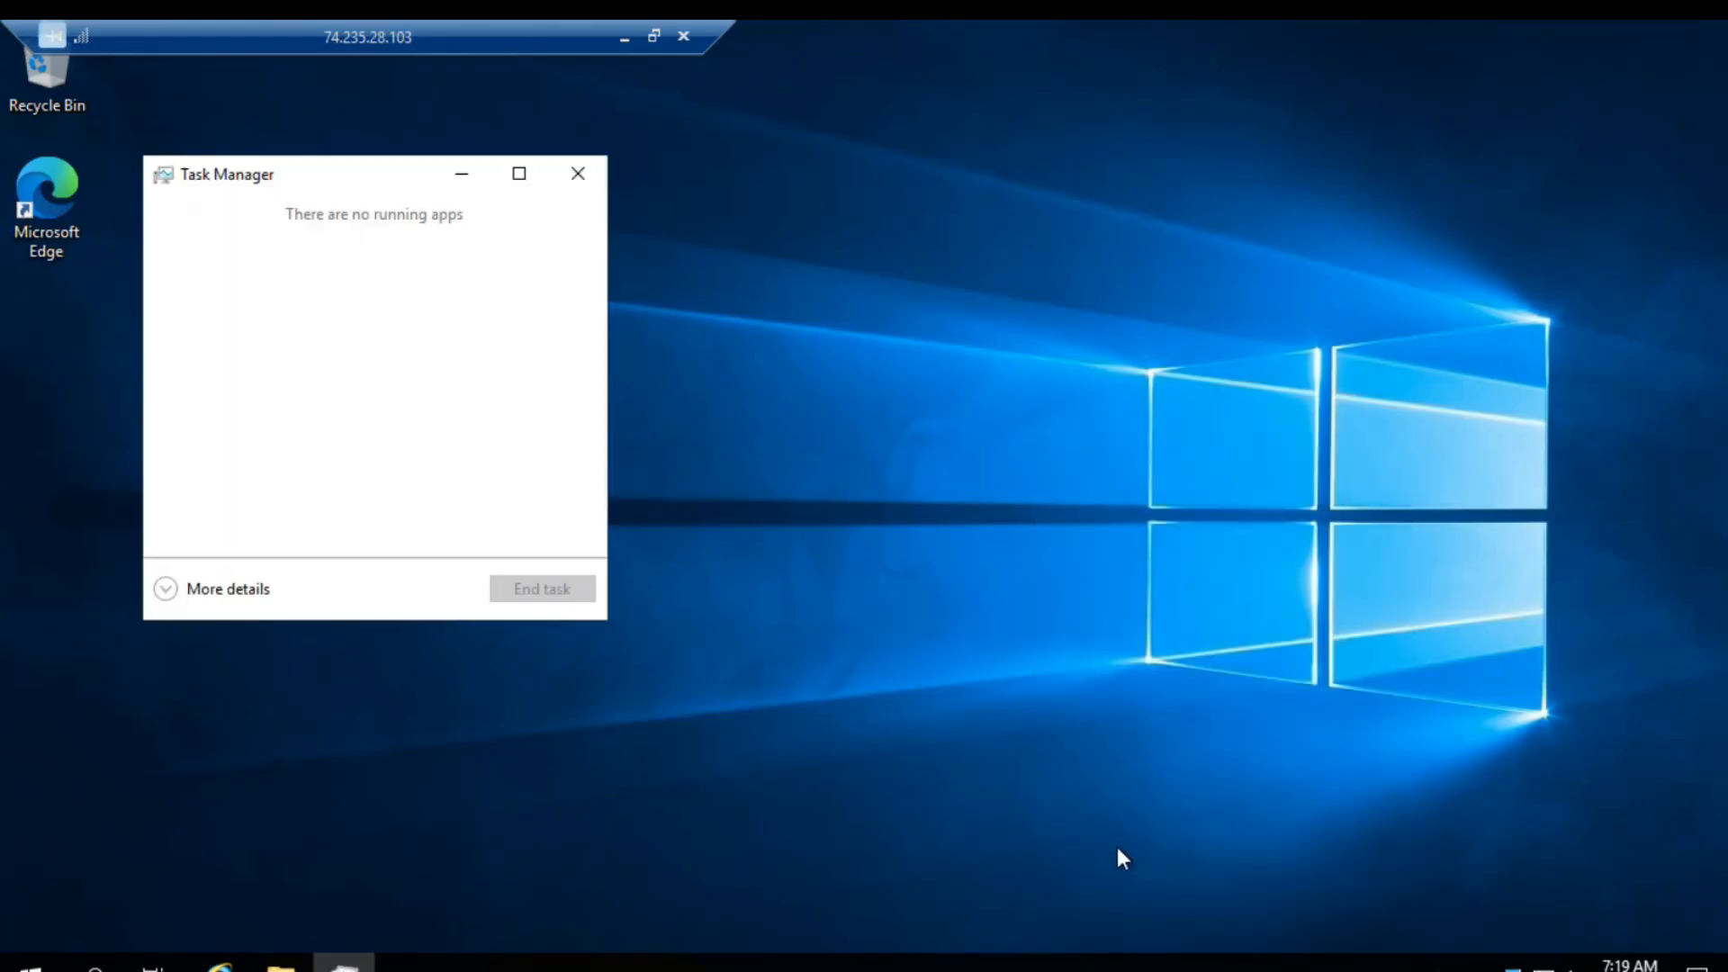
click(227, 589)
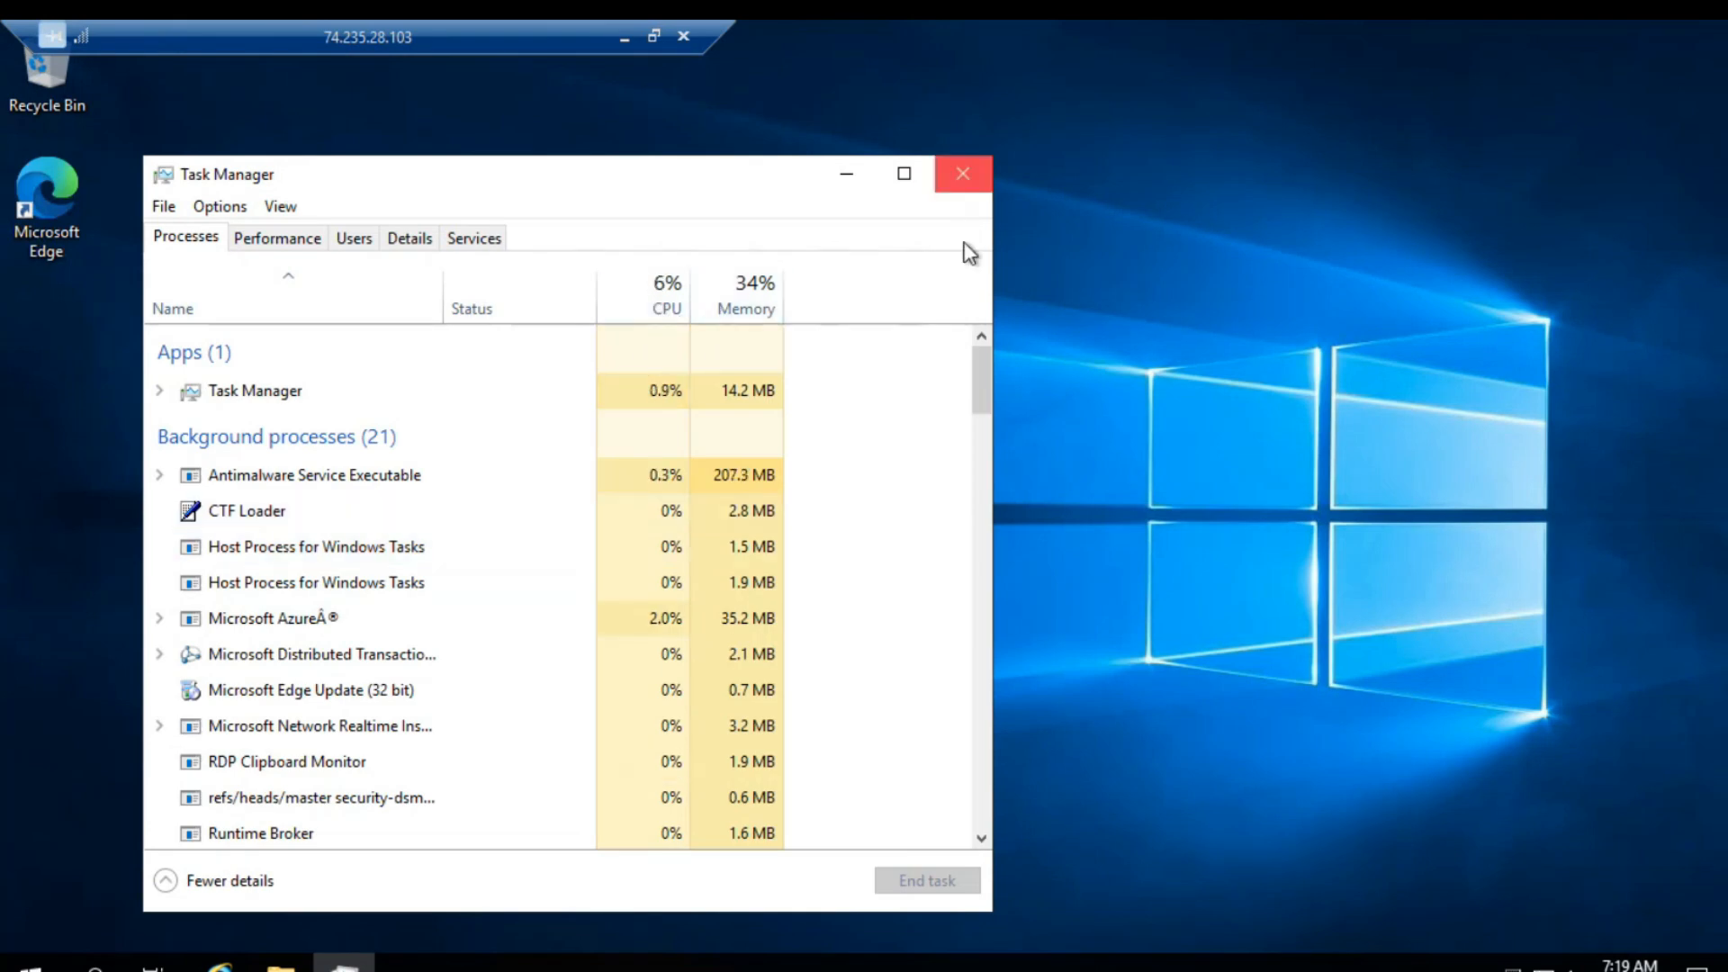
- Close Task Manager, launch Internet Explorer and Microsoft Edge, and run sfc/scannow in Command Prompt on the remote machine
click(963, 173)
click(216, 963)
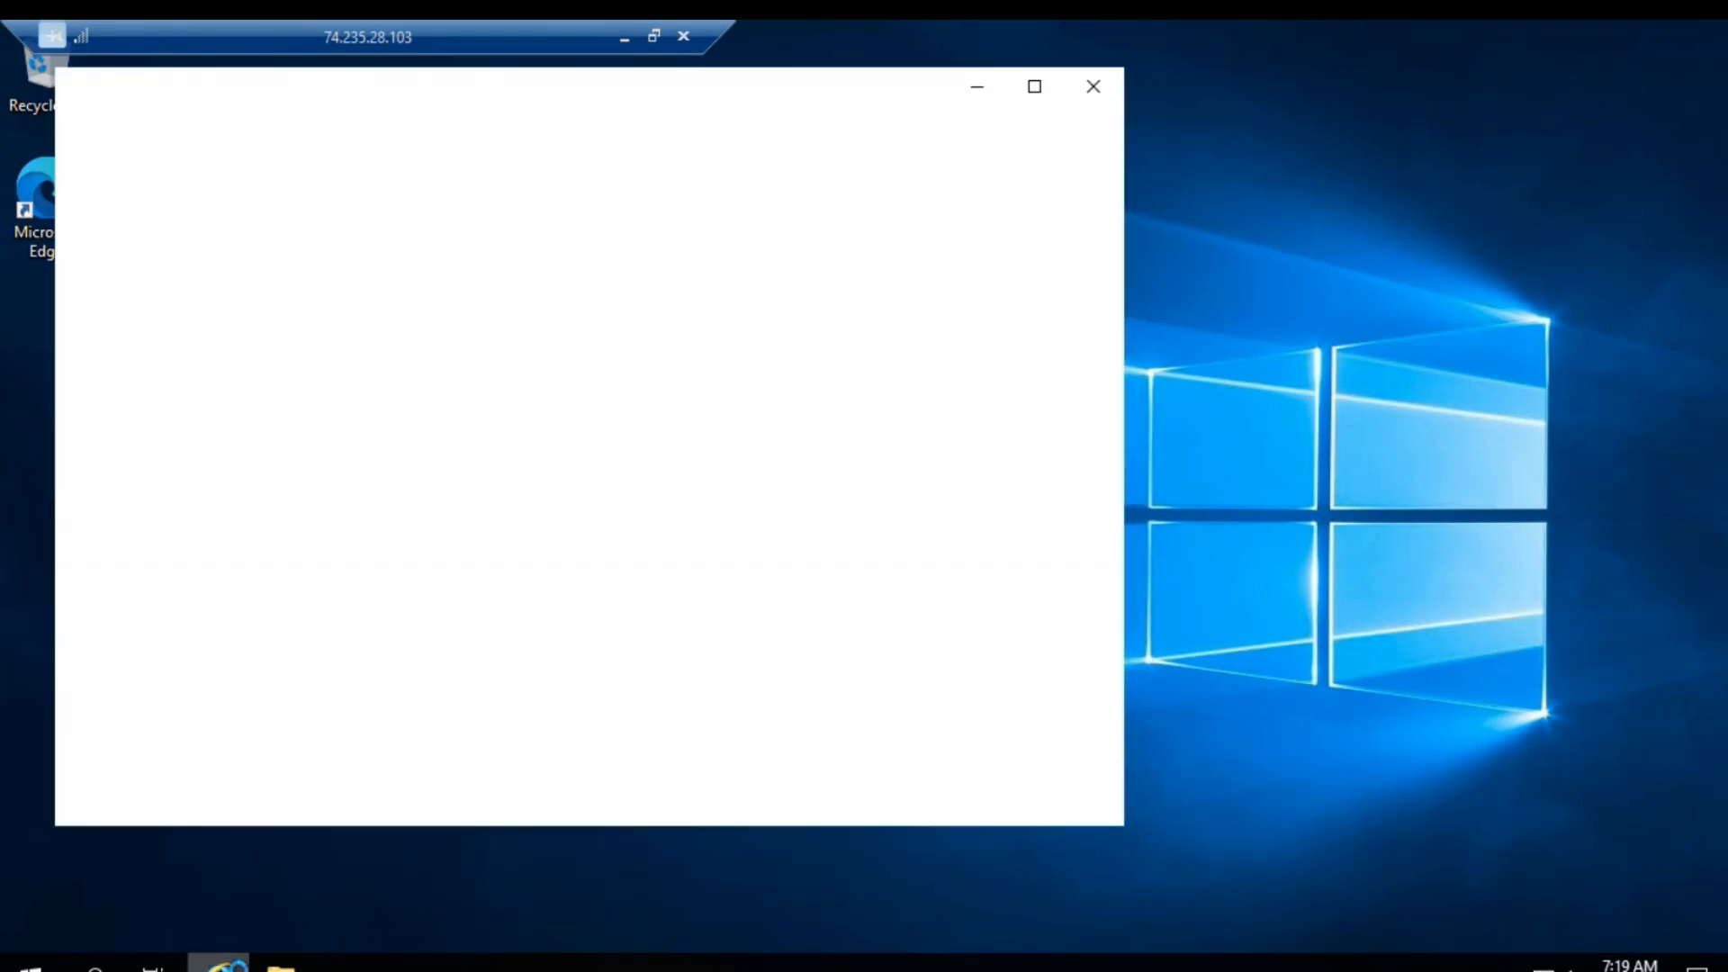
double_click(40, 236)
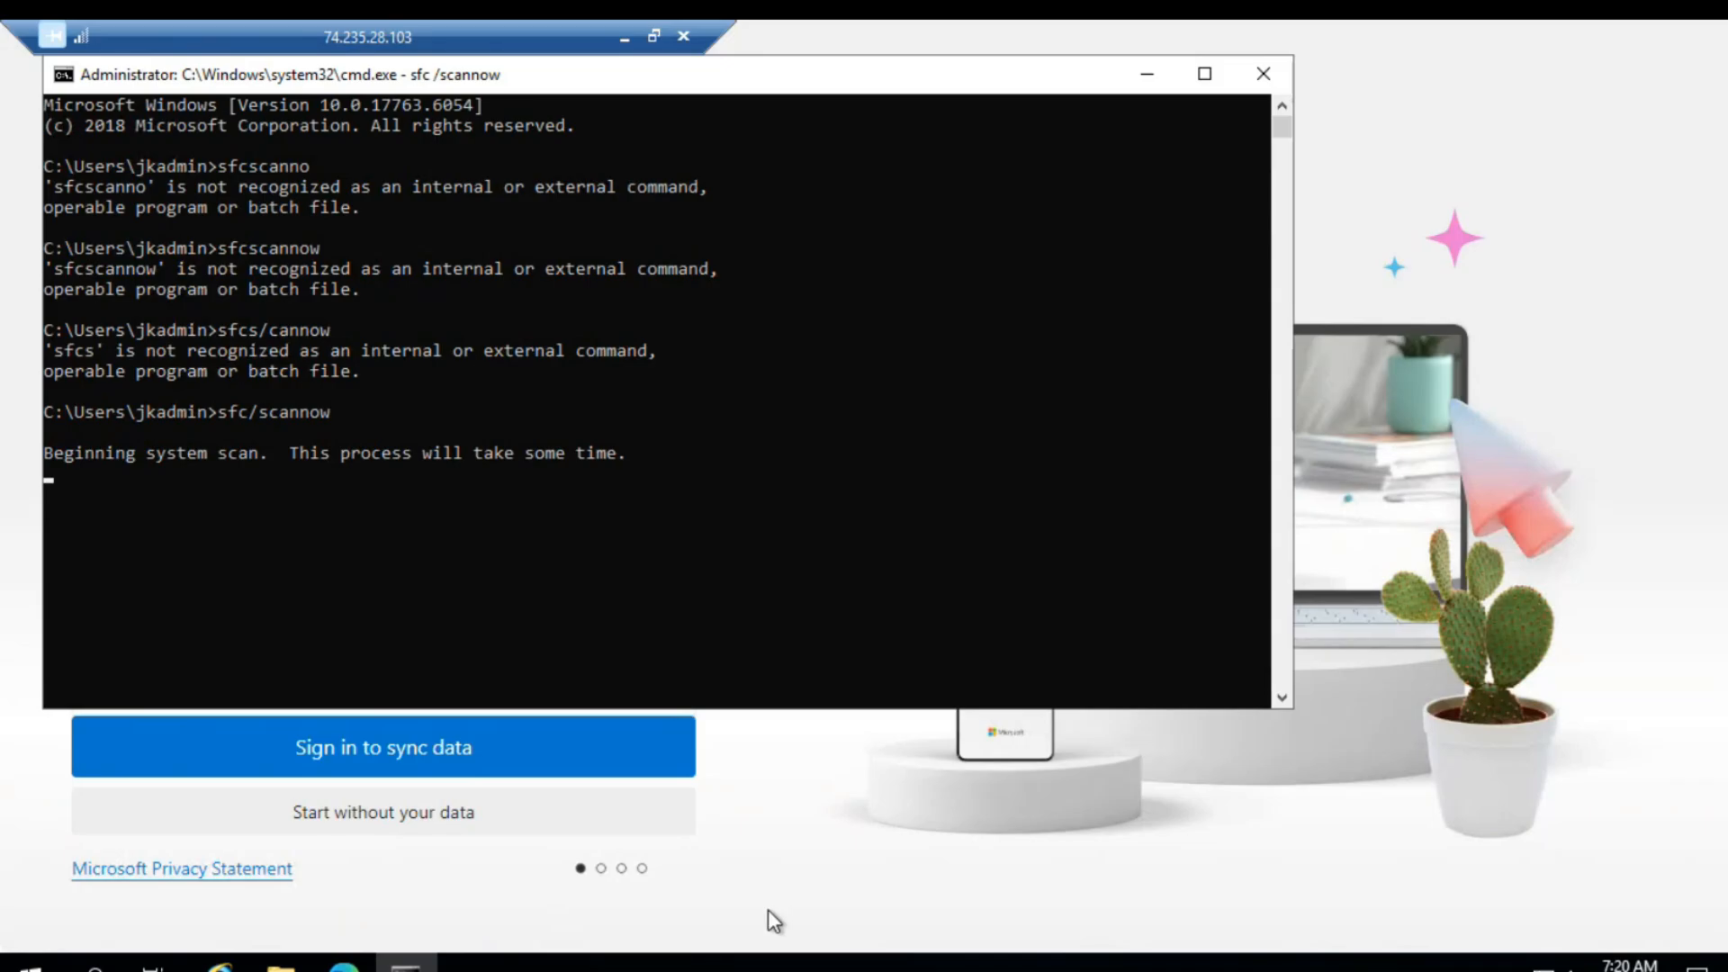
drag(1087, 80, 1138, 128)
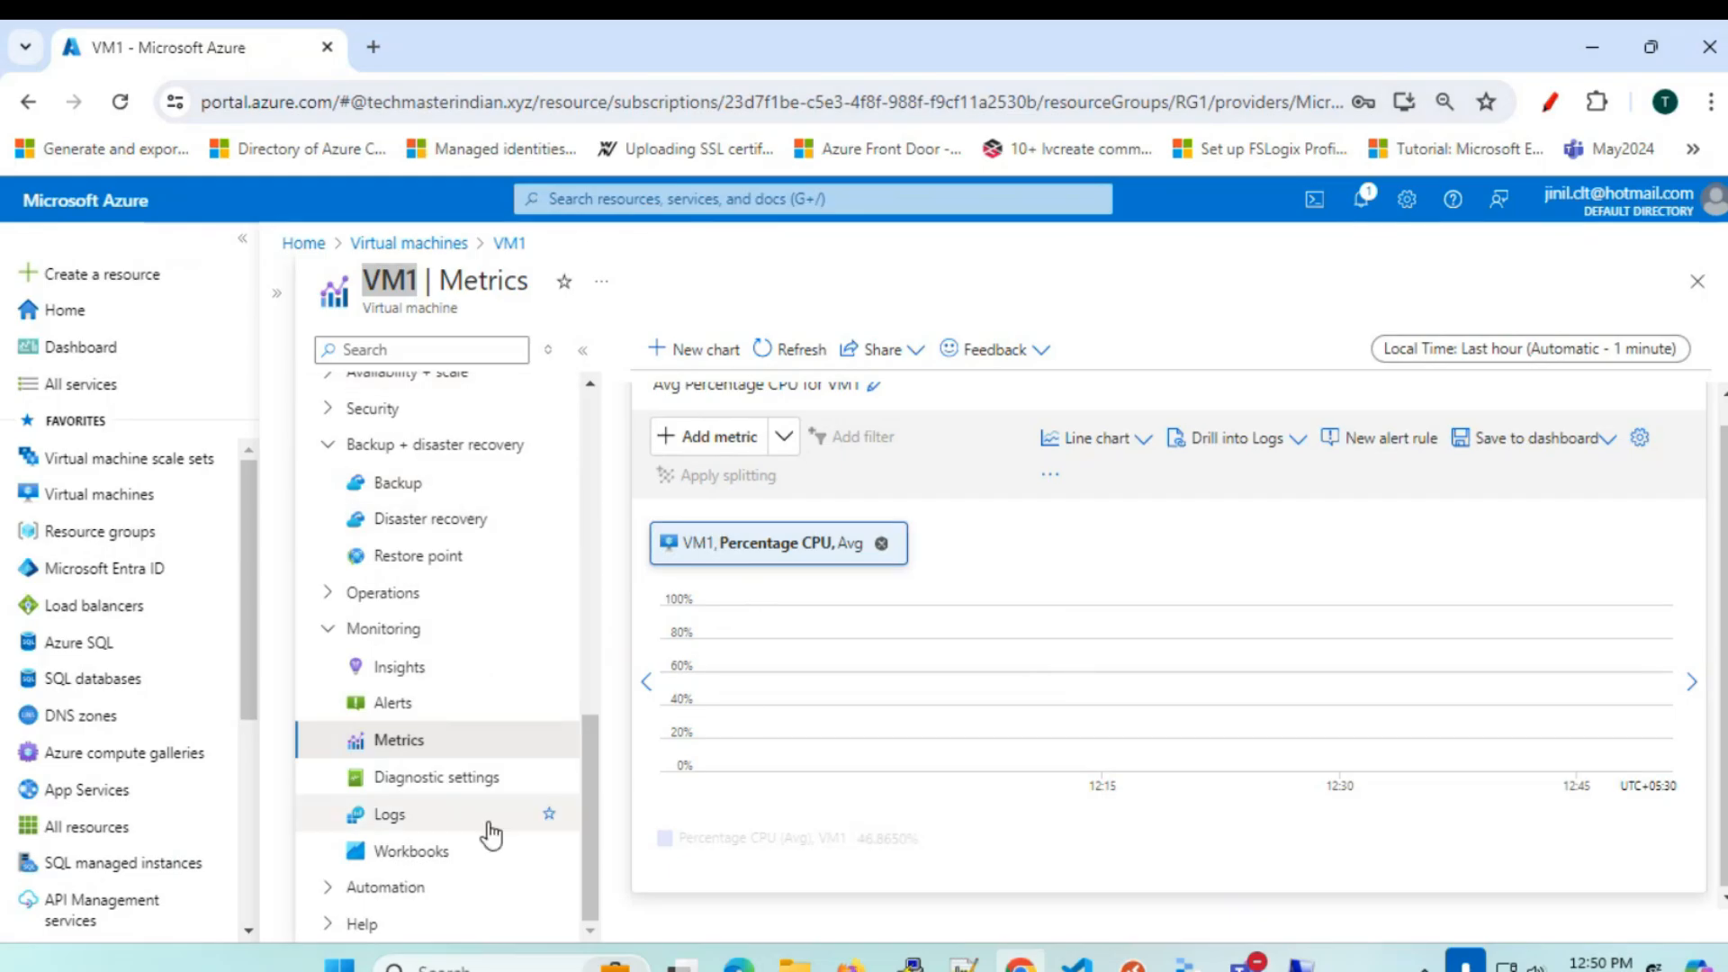
- Switch to VM1's metrics chart in the Azure portal and add Available Memory Bytes (Preview) as a second metric
click(450, 760)
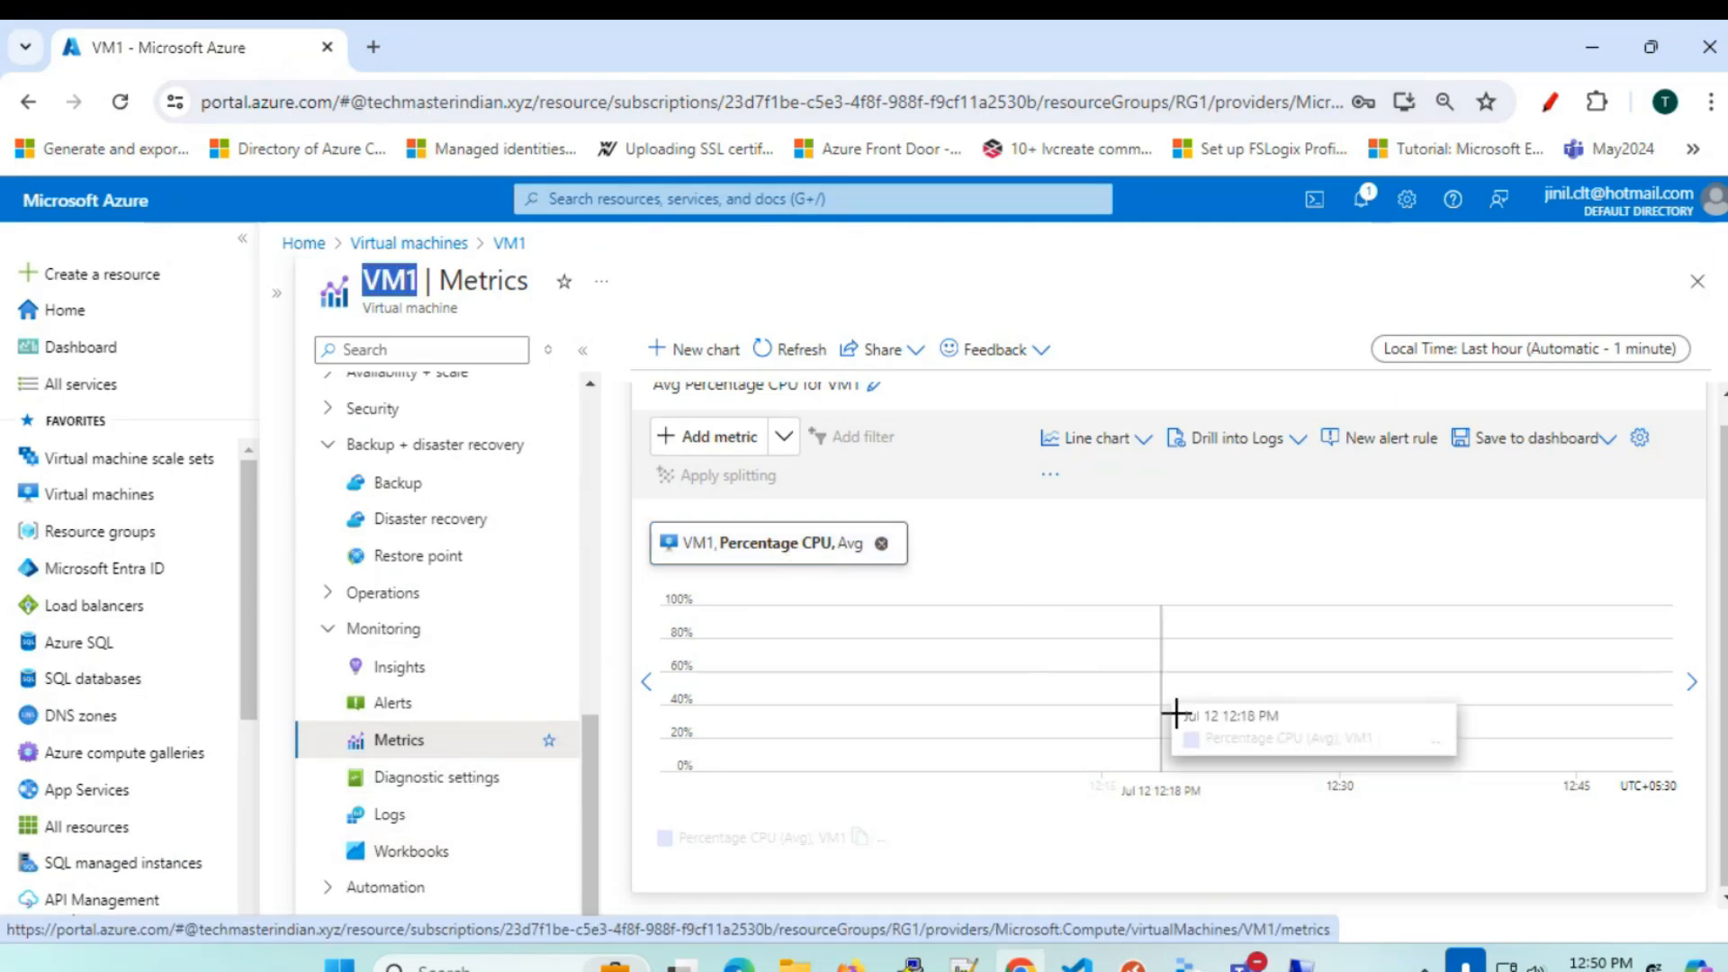
scroll(1149, 714, up, 1)
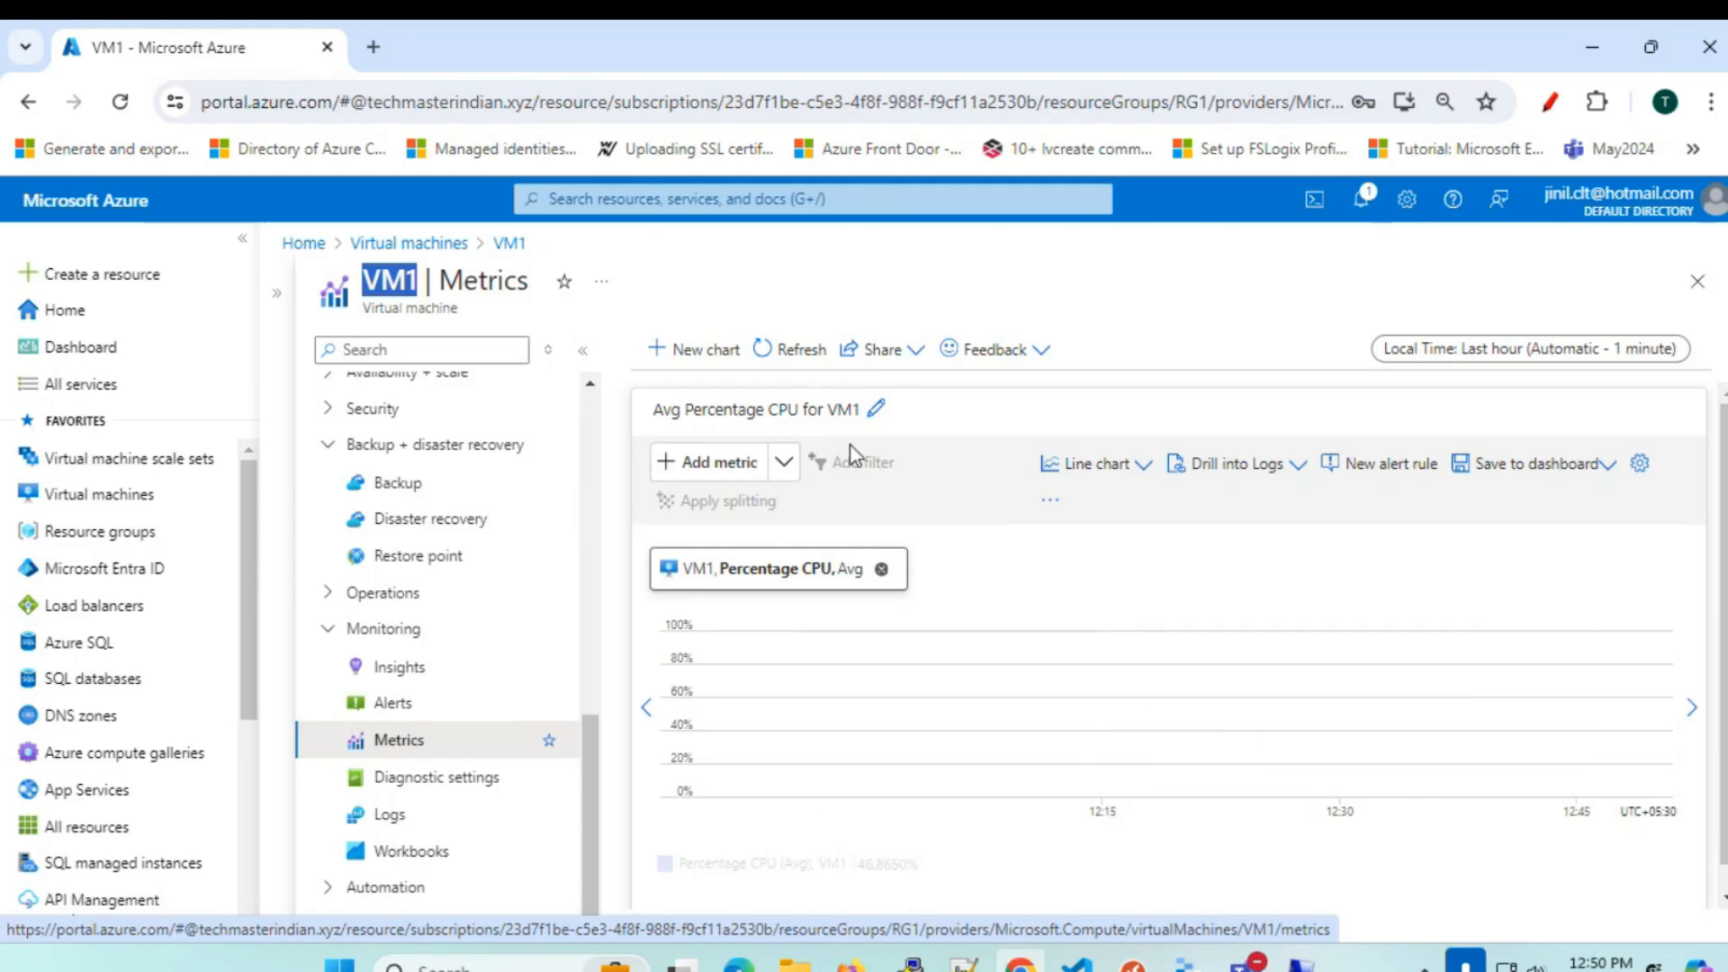
click(711, 462)
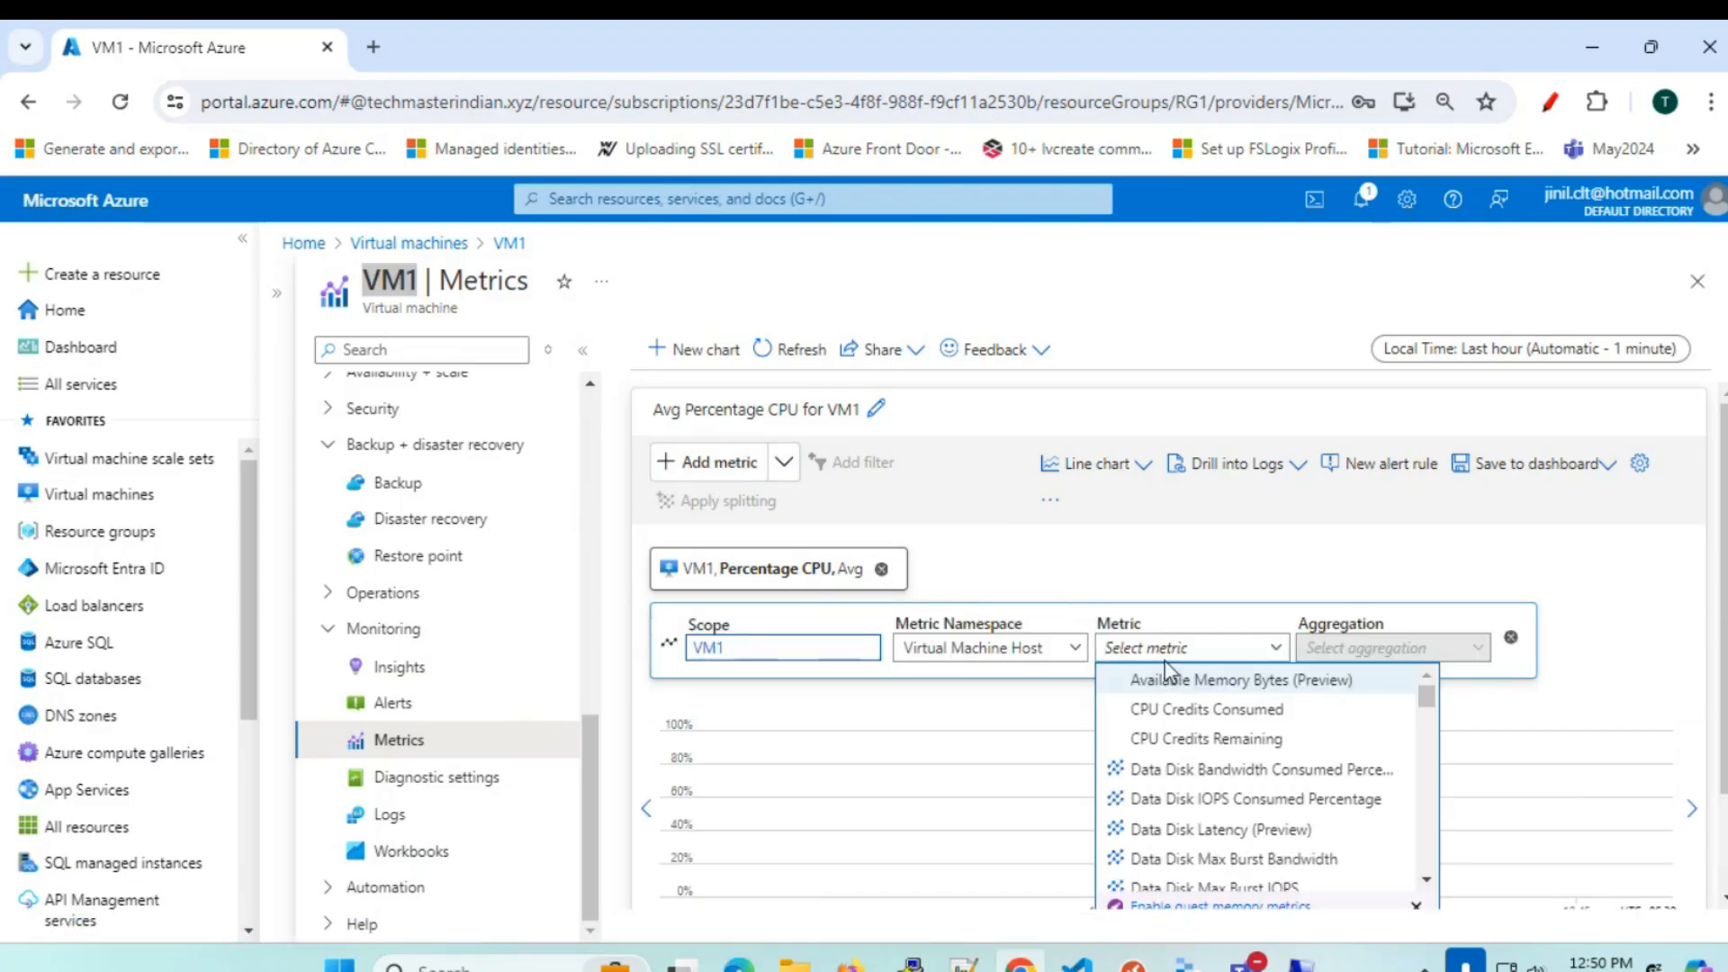
text(mem)
click(1179, 682)
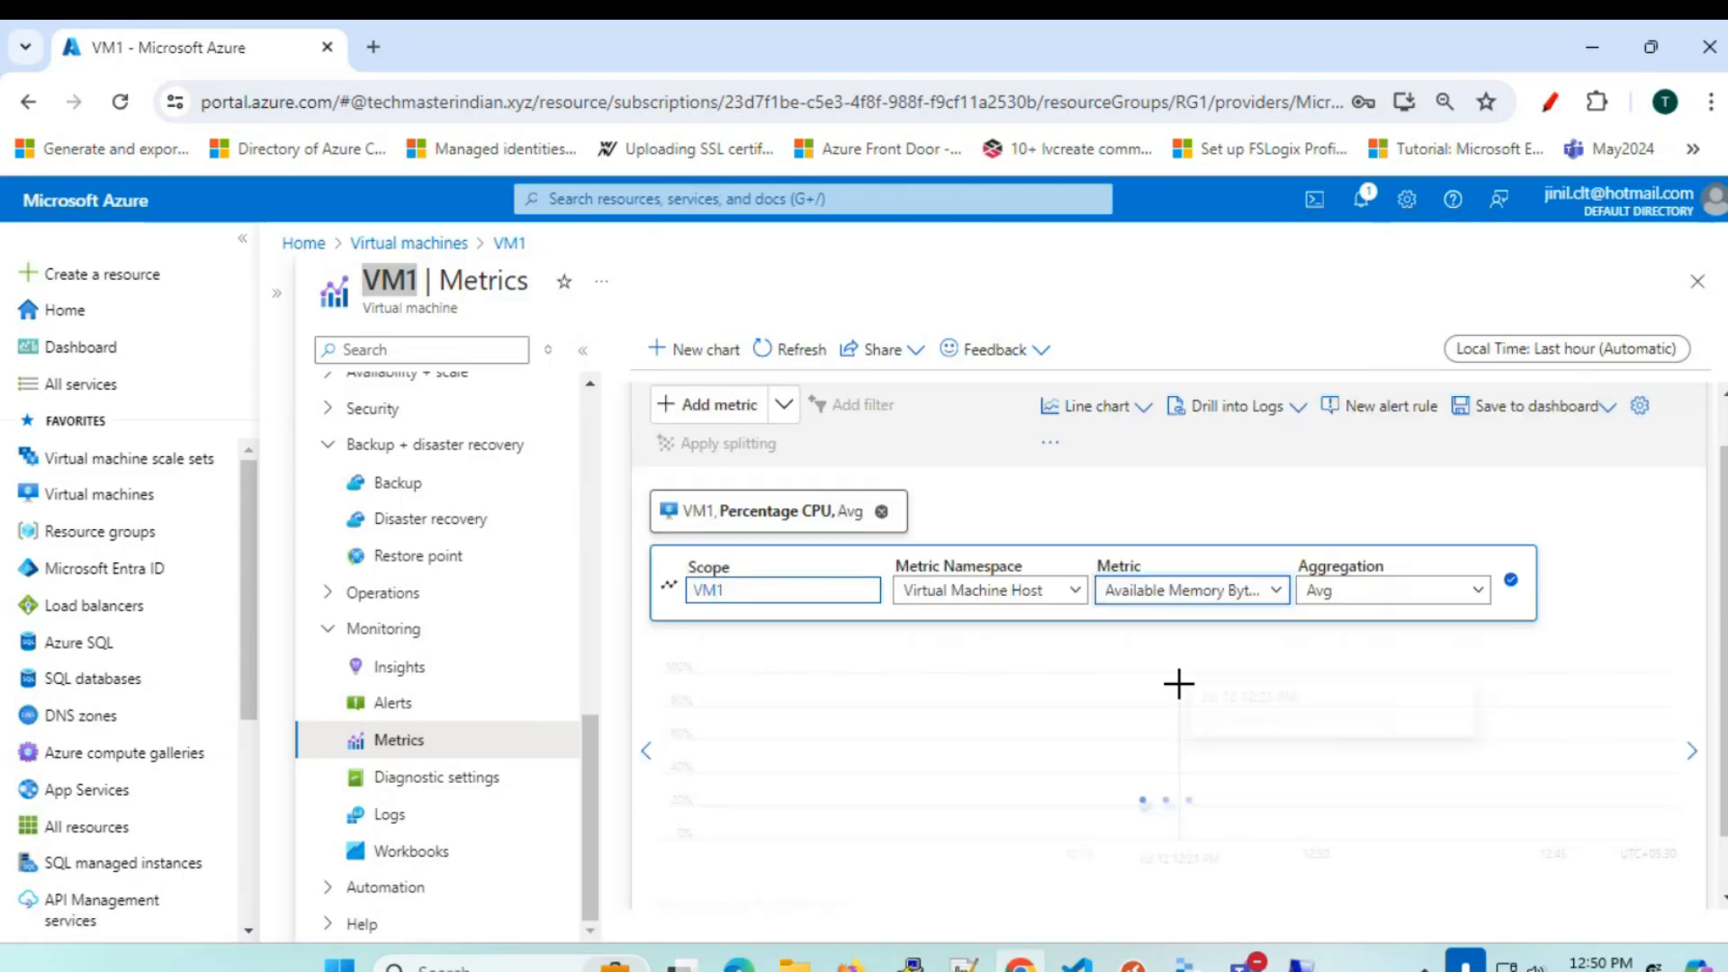
- Review the aggregation choices for Available Memory Bytes and set its aggregation to Max
click(1350, 580)
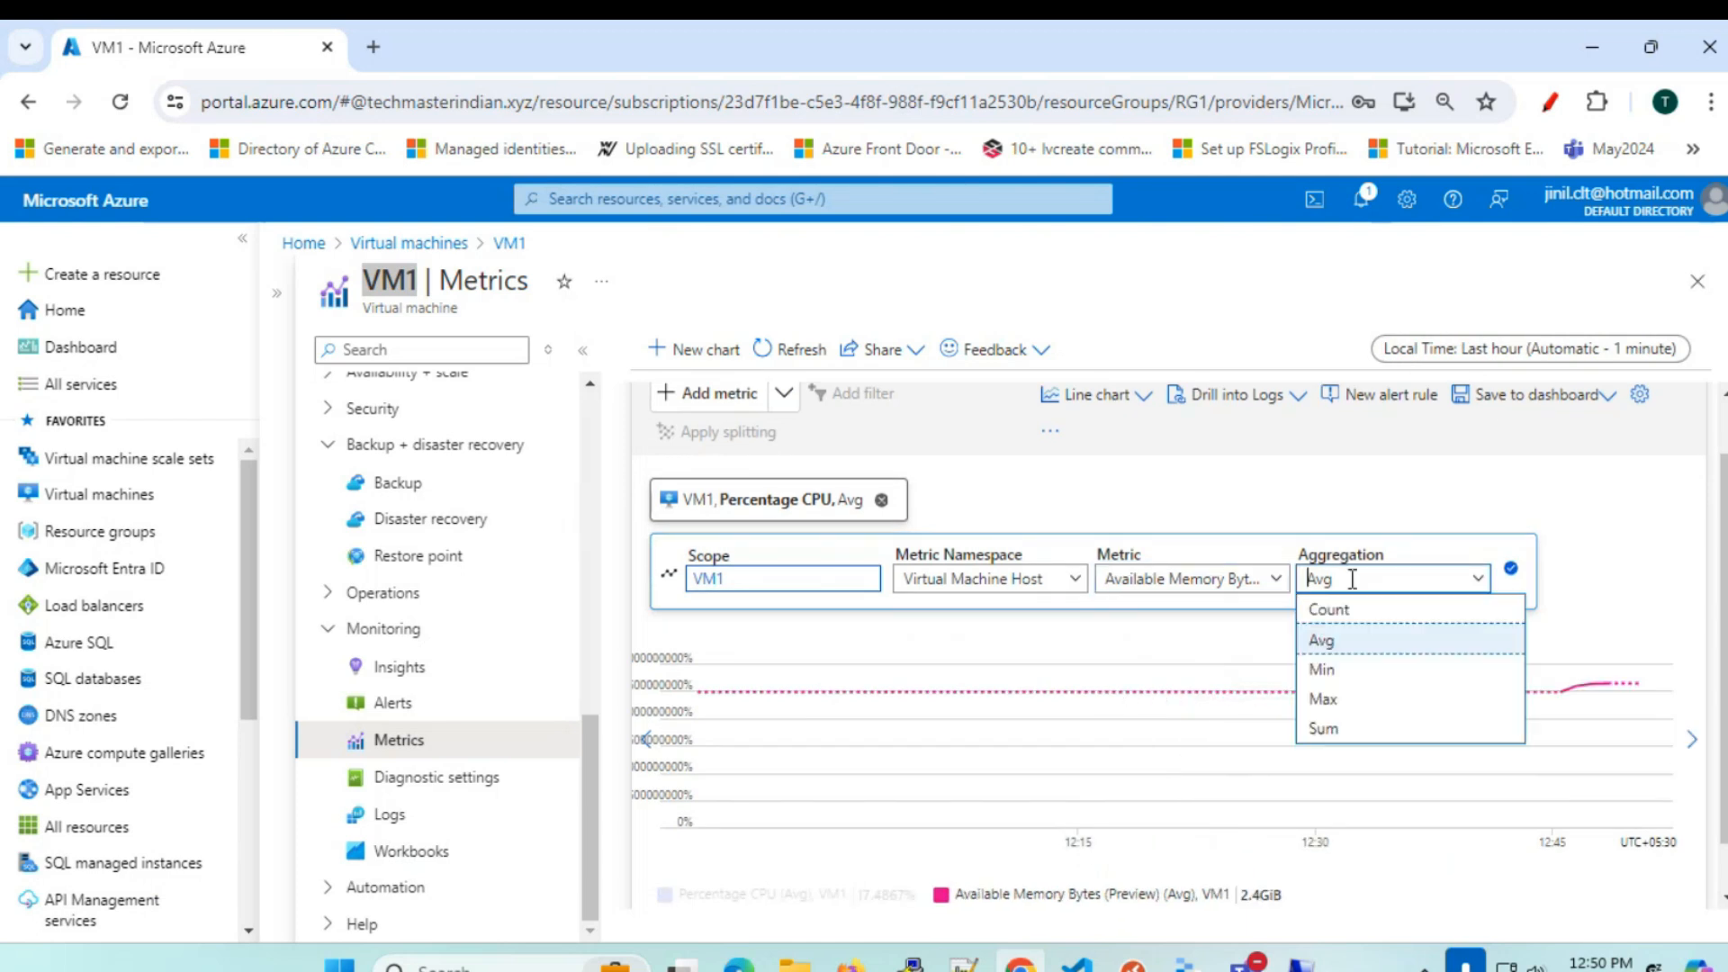
click(1343, 657)
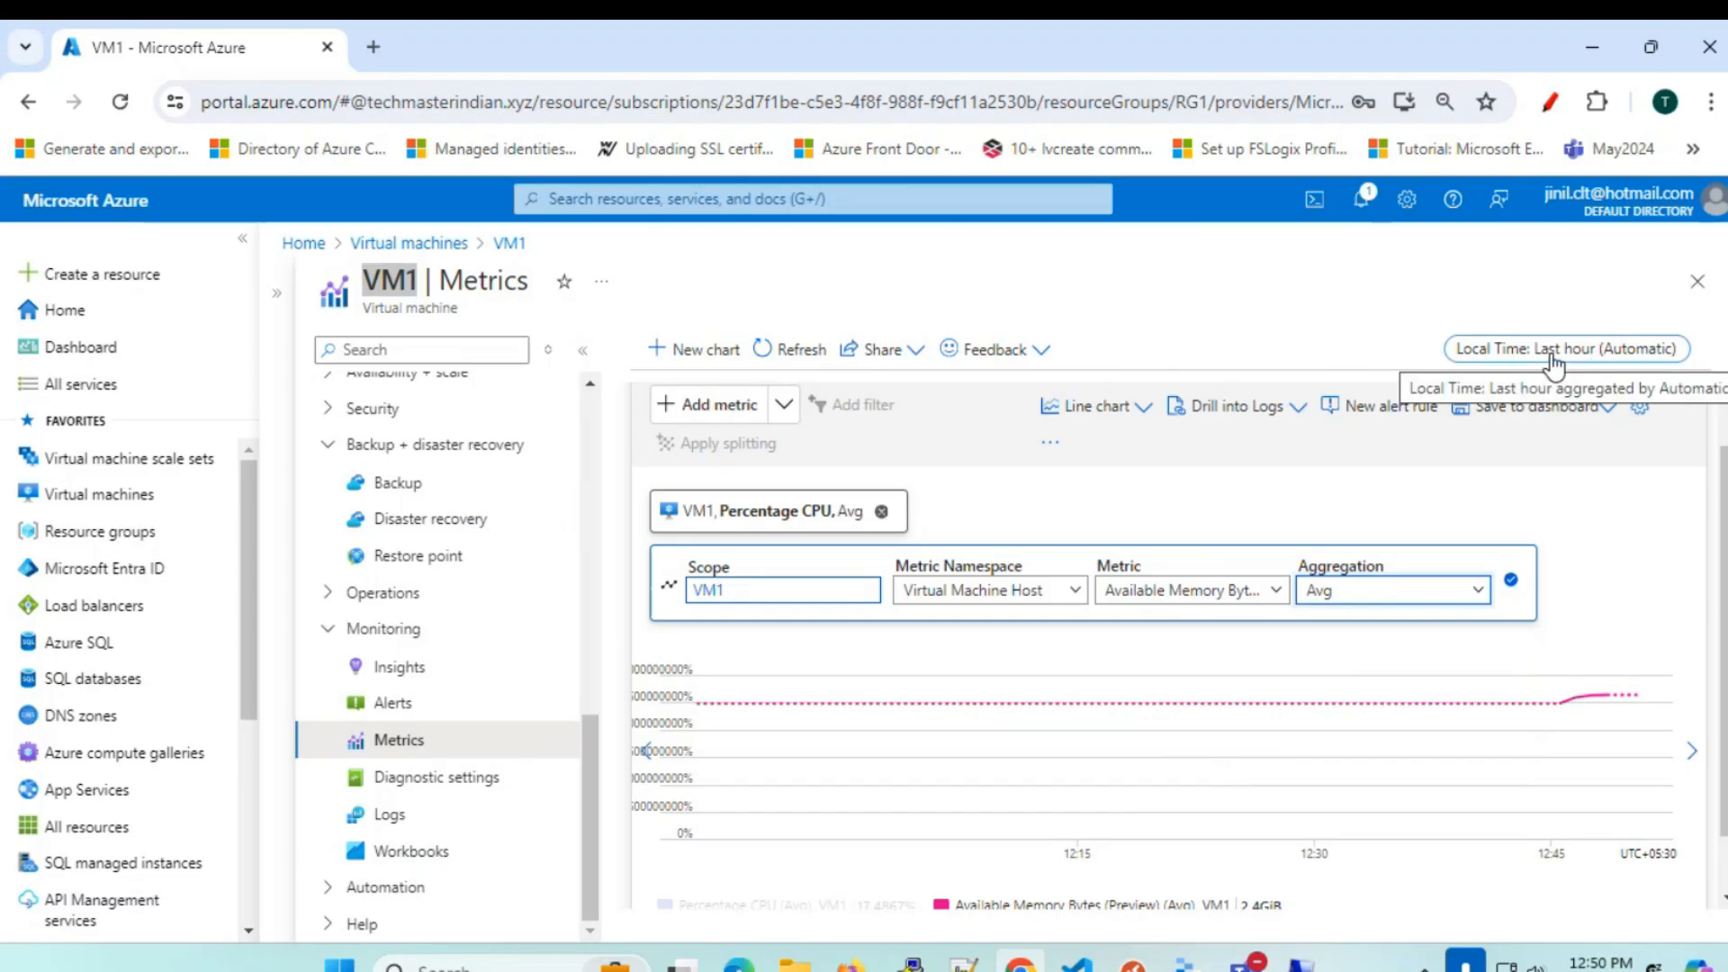
click(1458, 594)
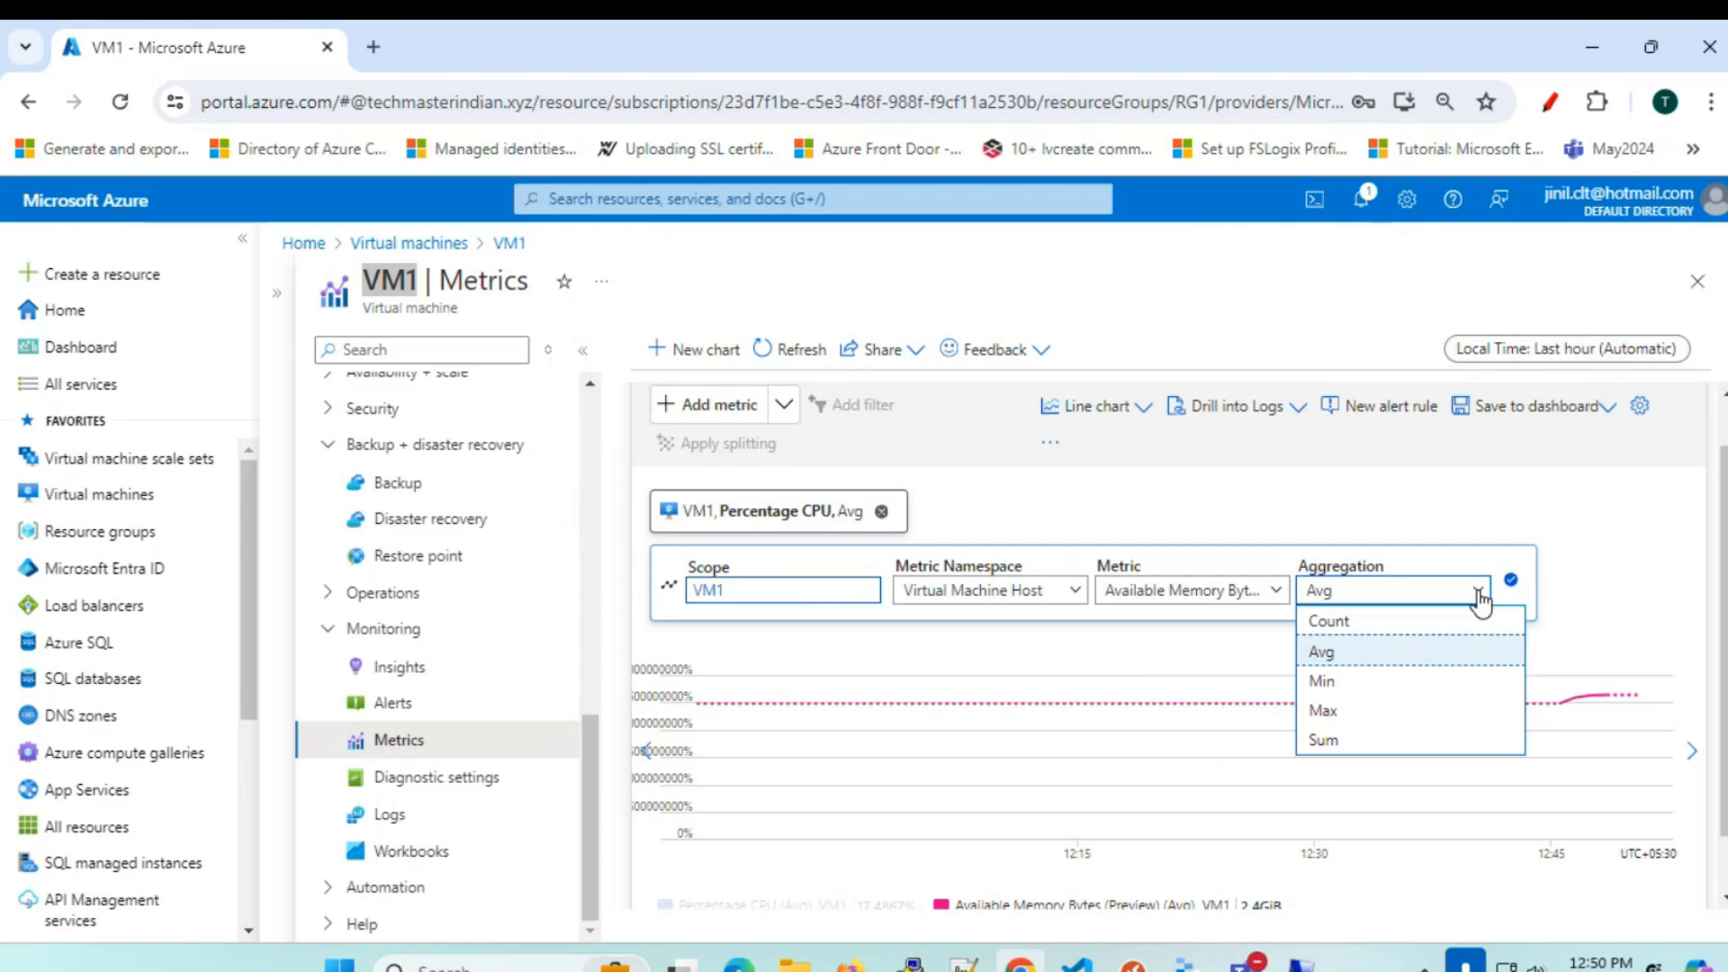
click(1338, 711)
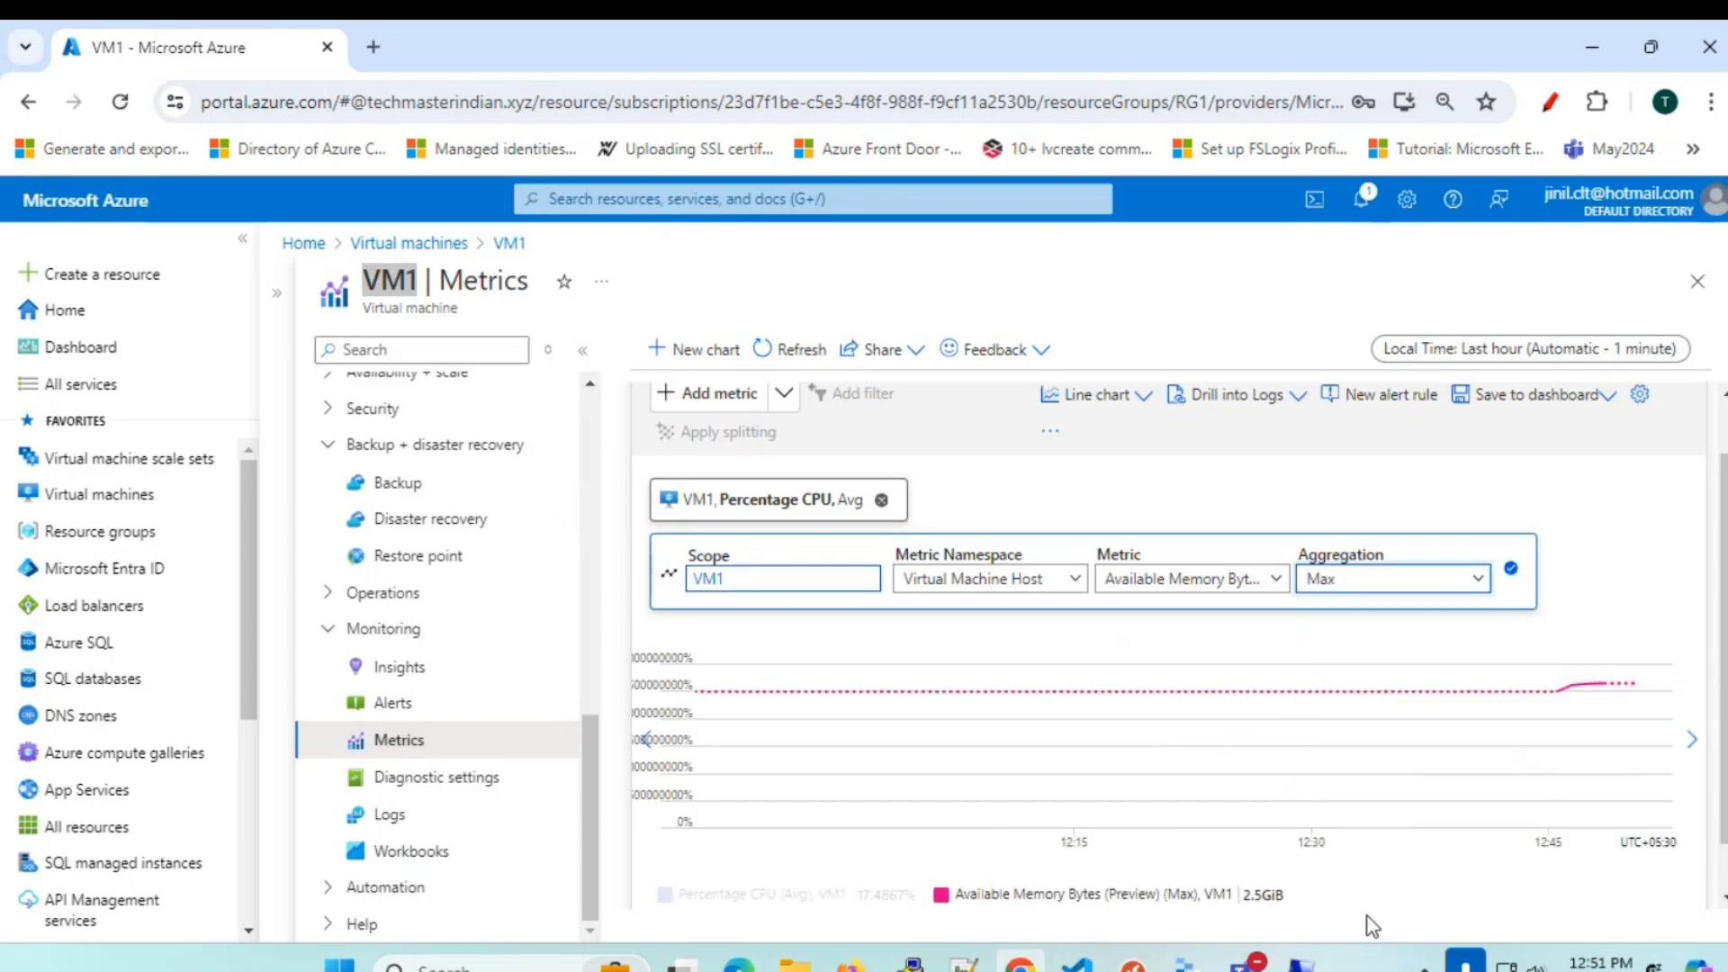
- Set the Percentage CPU aggregation to Max and remove the Available Memory Bytes metric from the chart
click(761, 500)
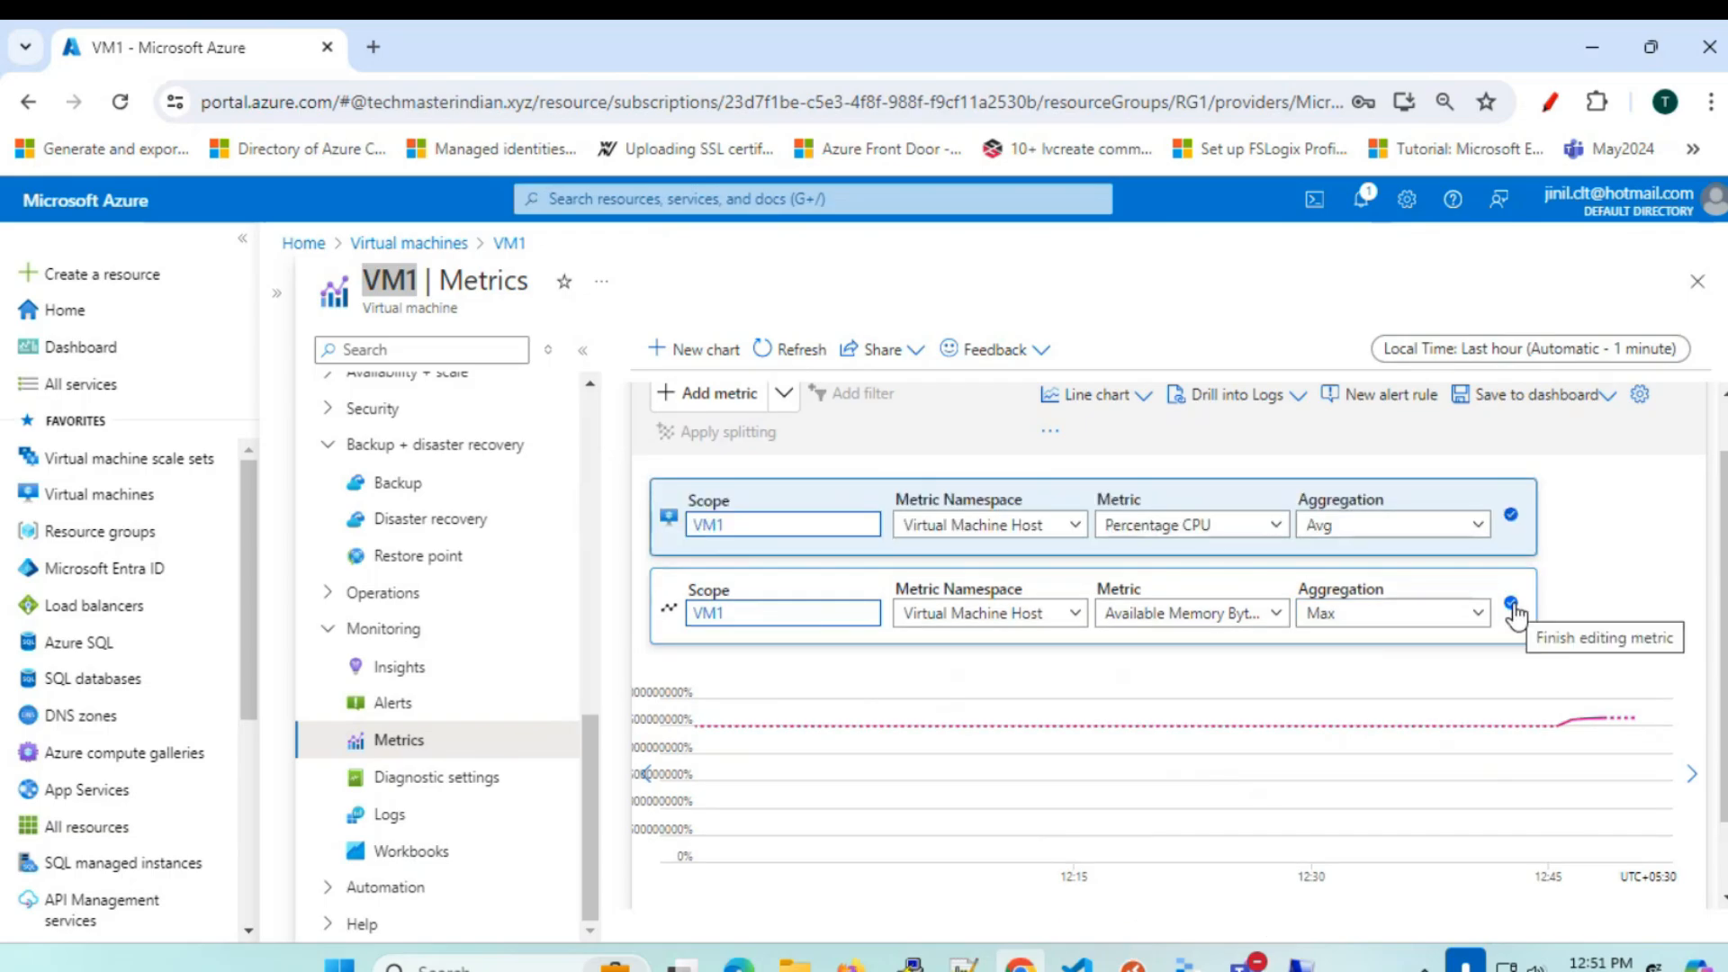
click(1511, 515)
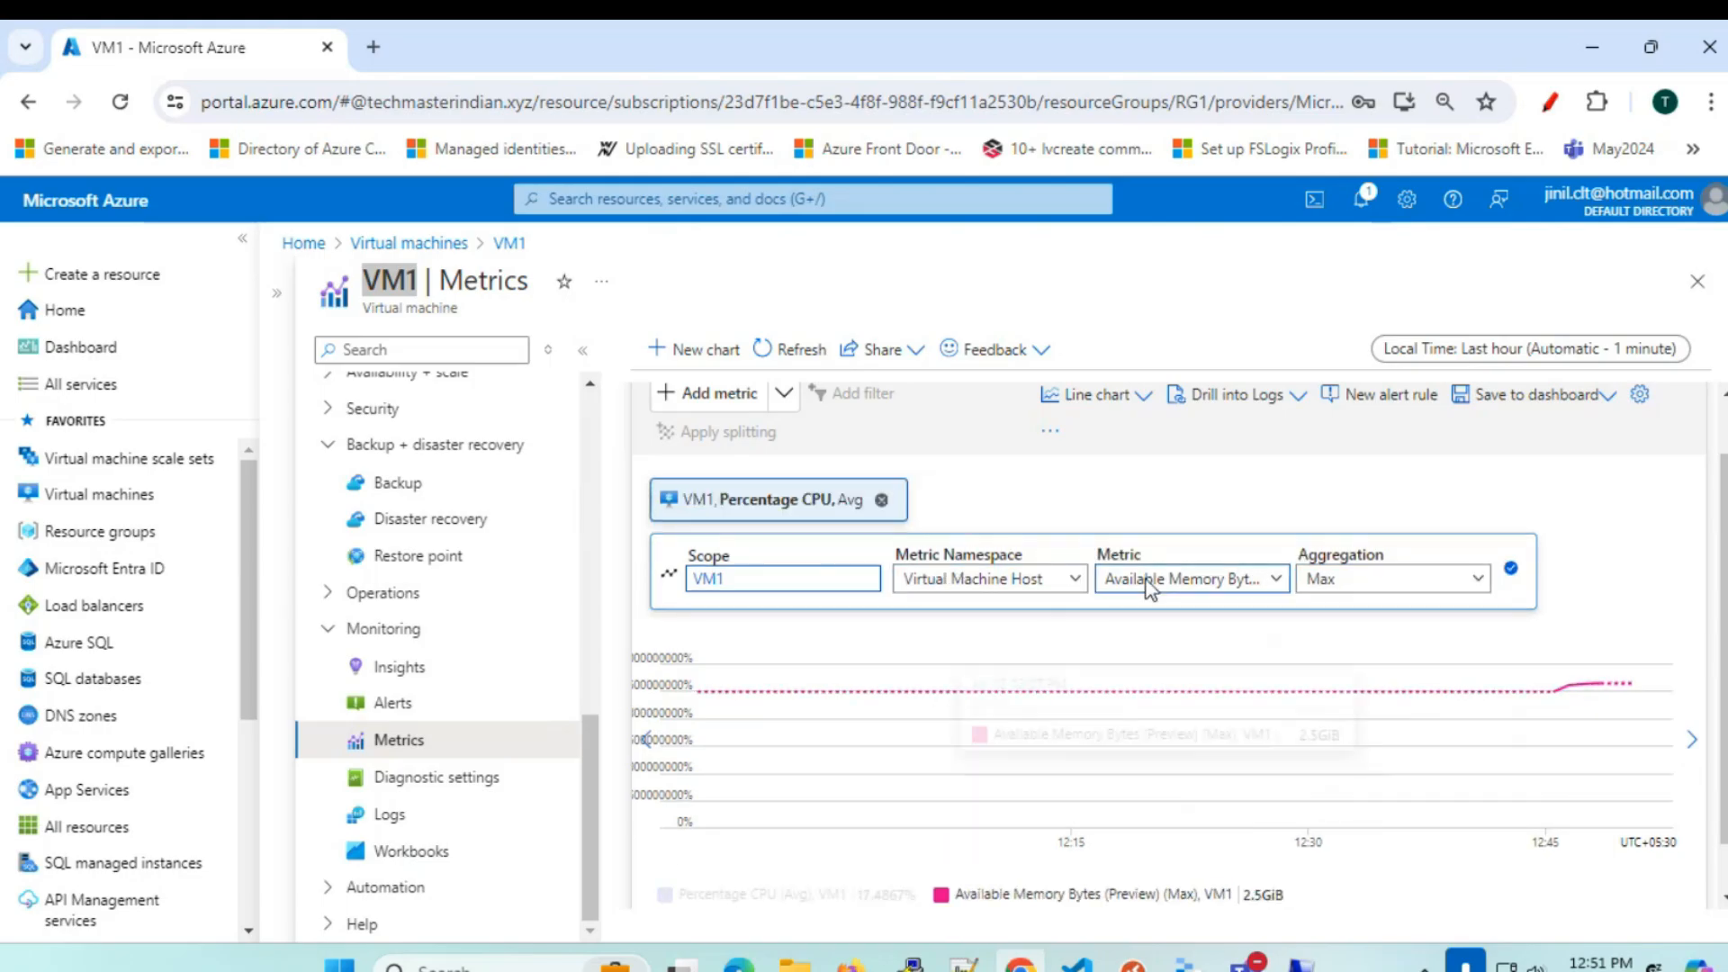
click(815, 500)
click(1470, 530)
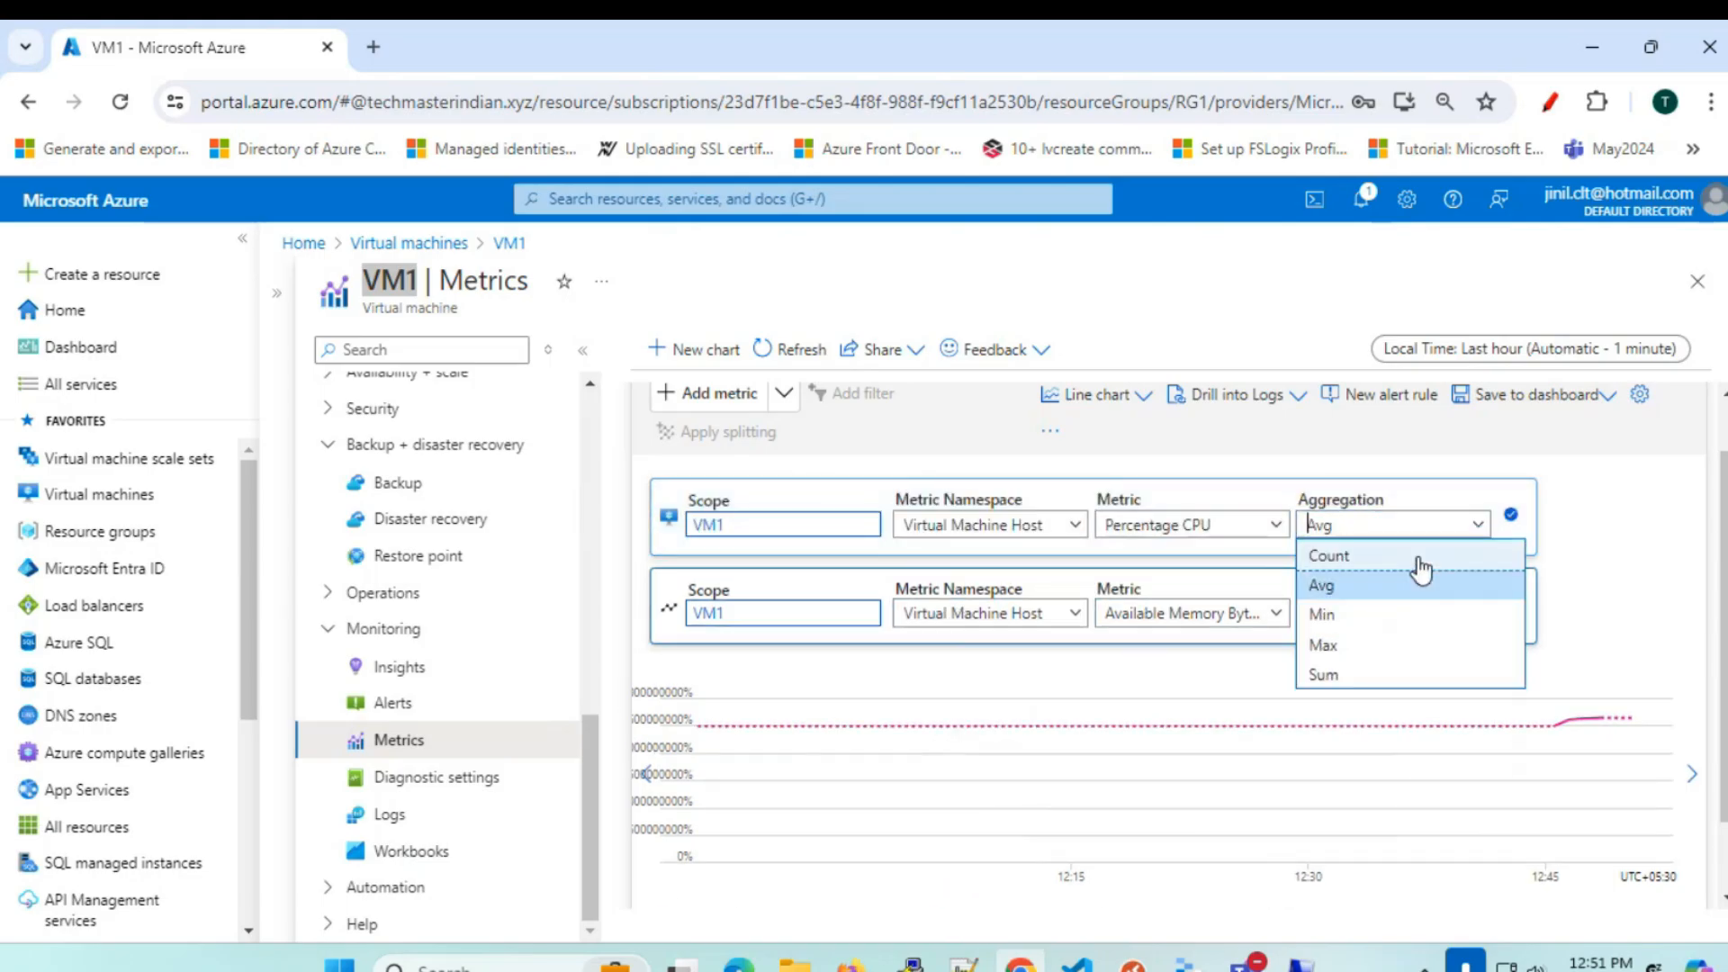
click(1332, 644)
click(1512, 513)
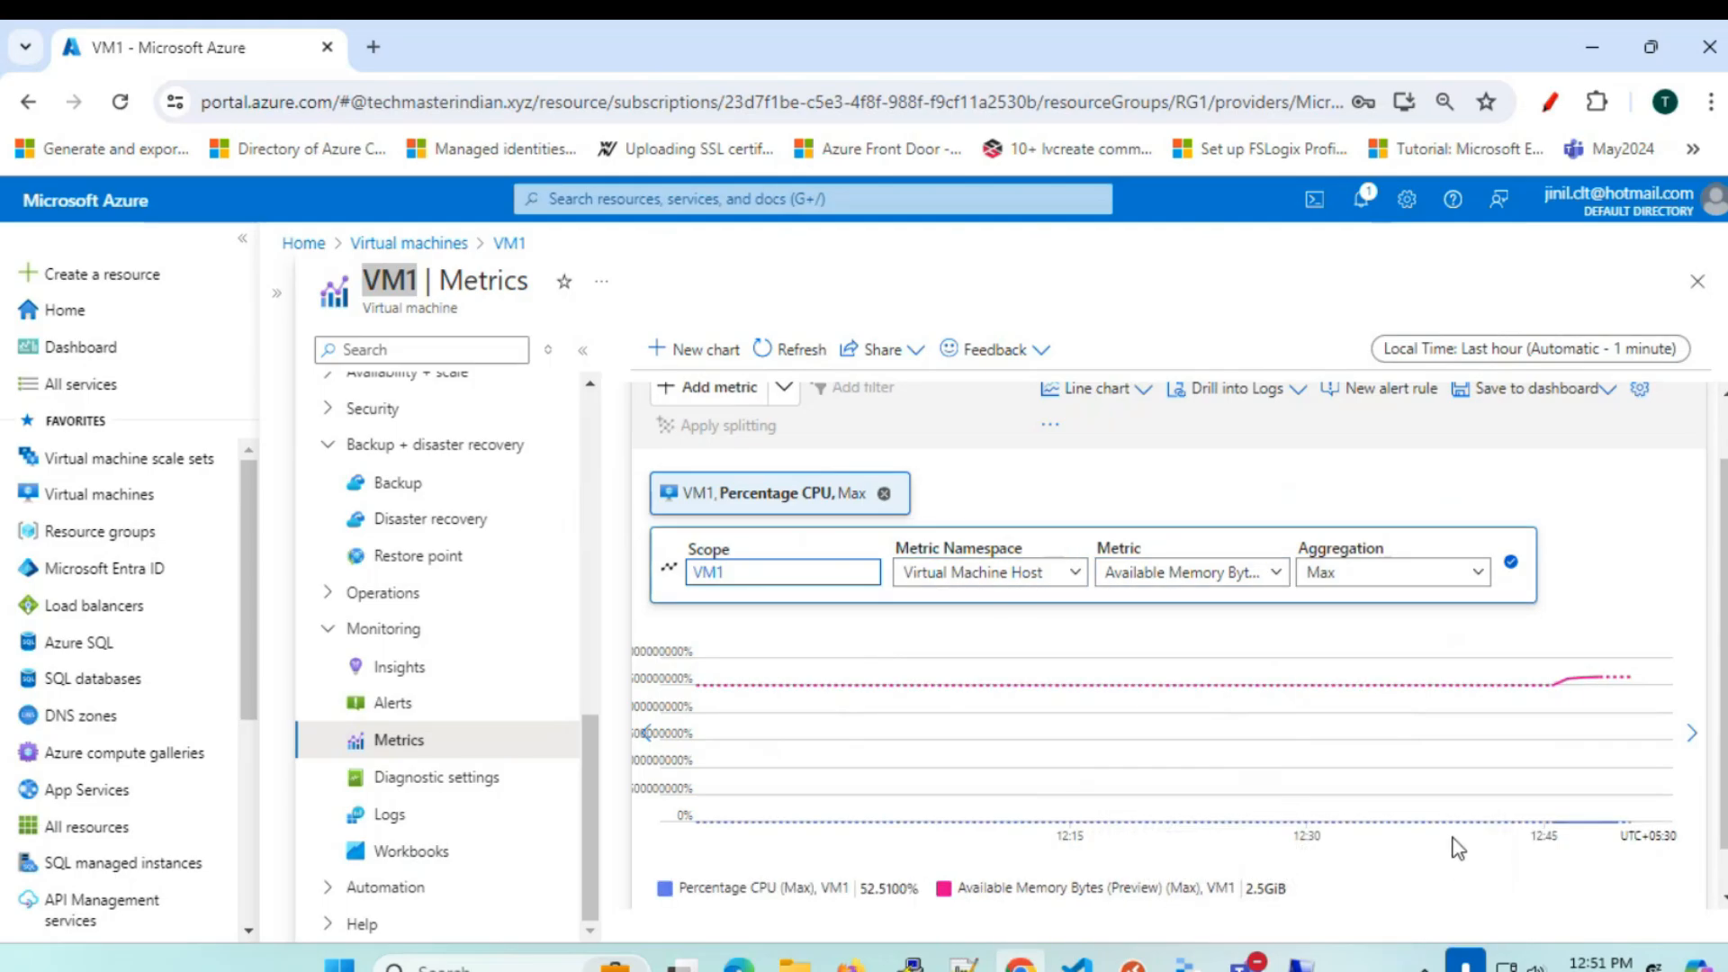
click(1514, 569)
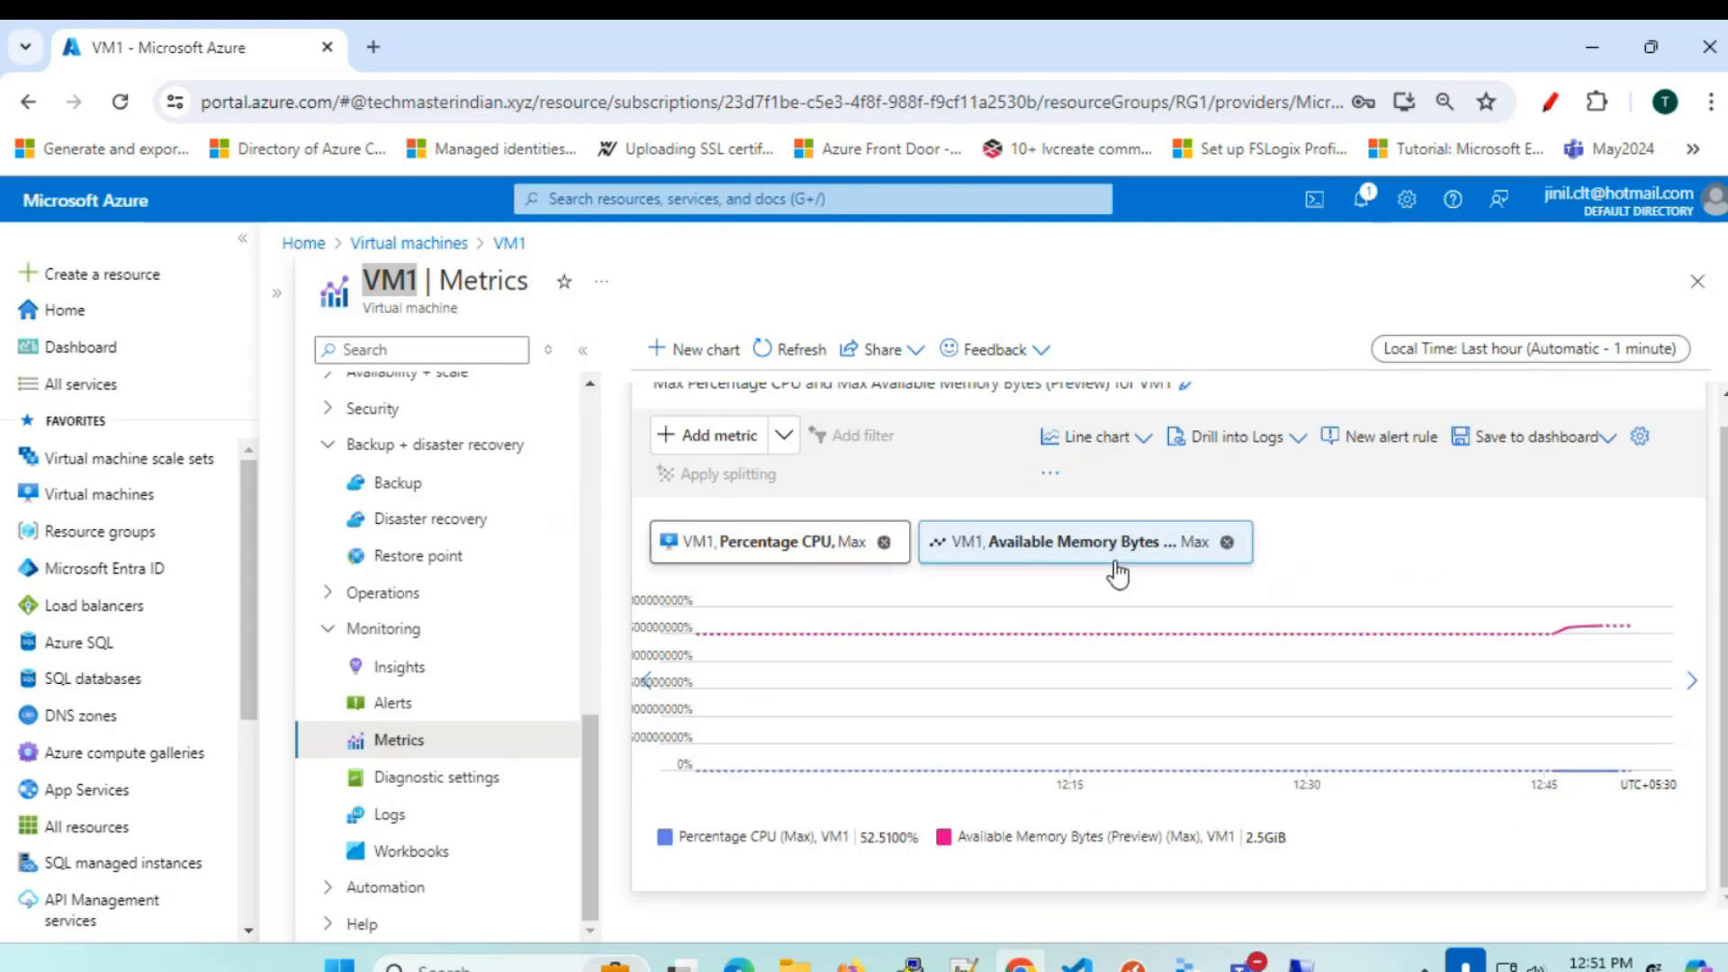
click(1227, 546)
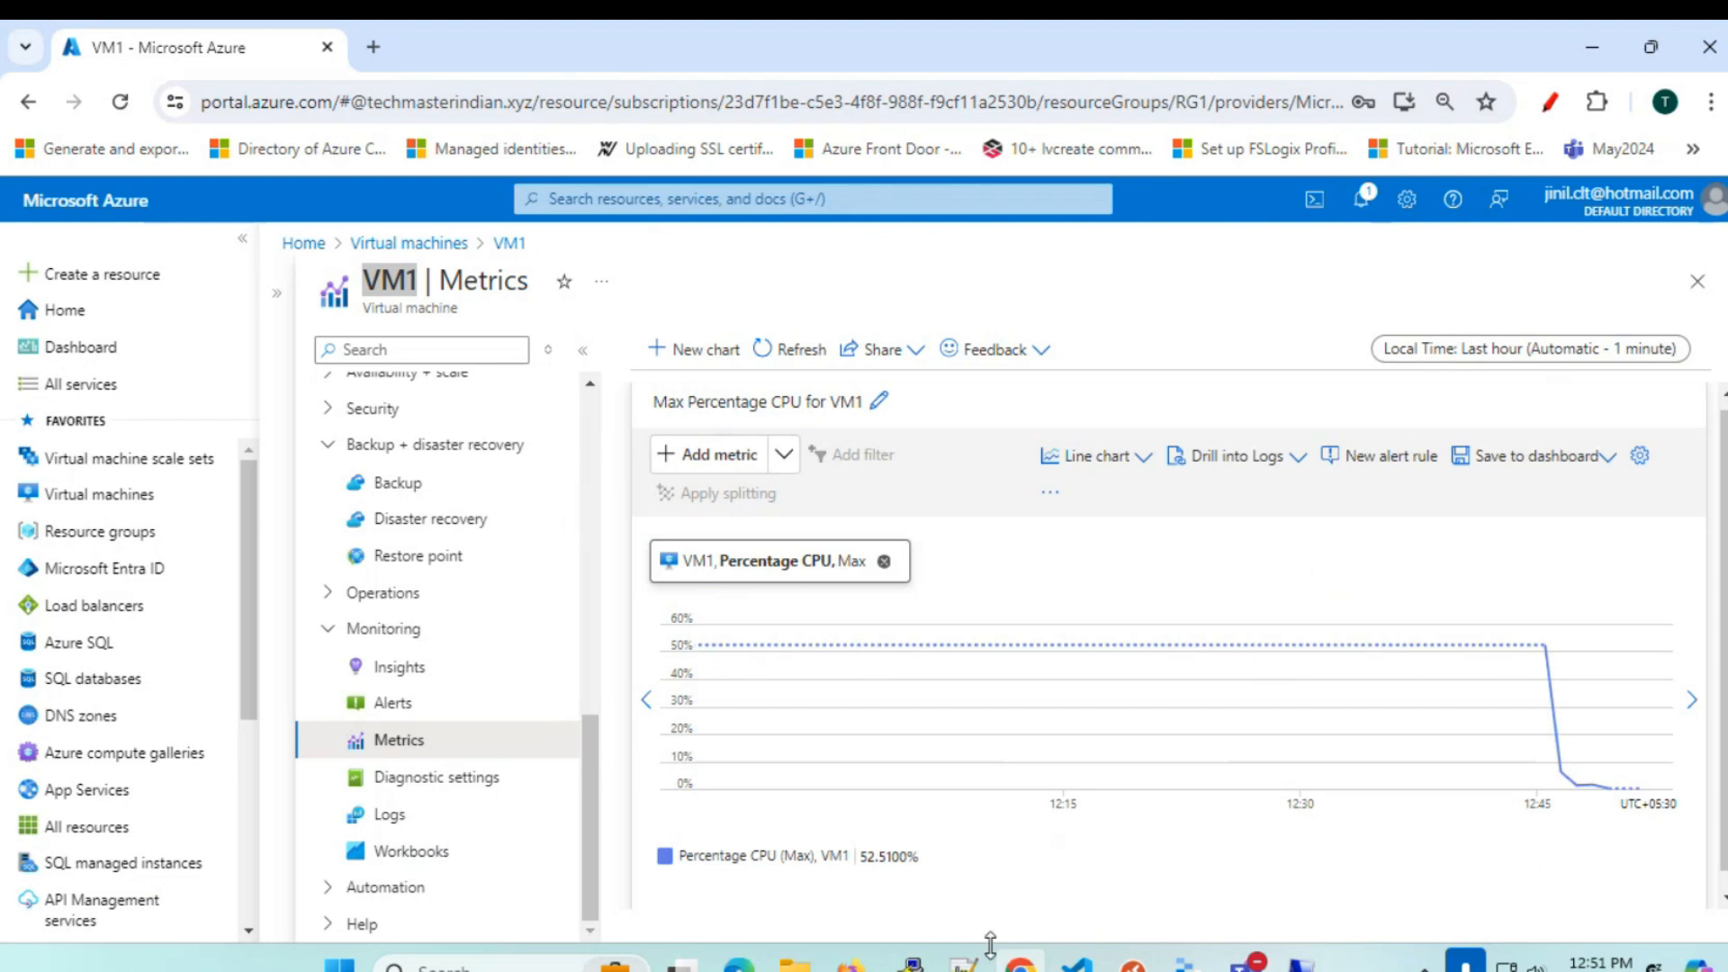
- Switch to the Notepad++ topic list and add the line "- Dashboard" directly below "- Metrics"
click(964, 965)
click(330, 277)
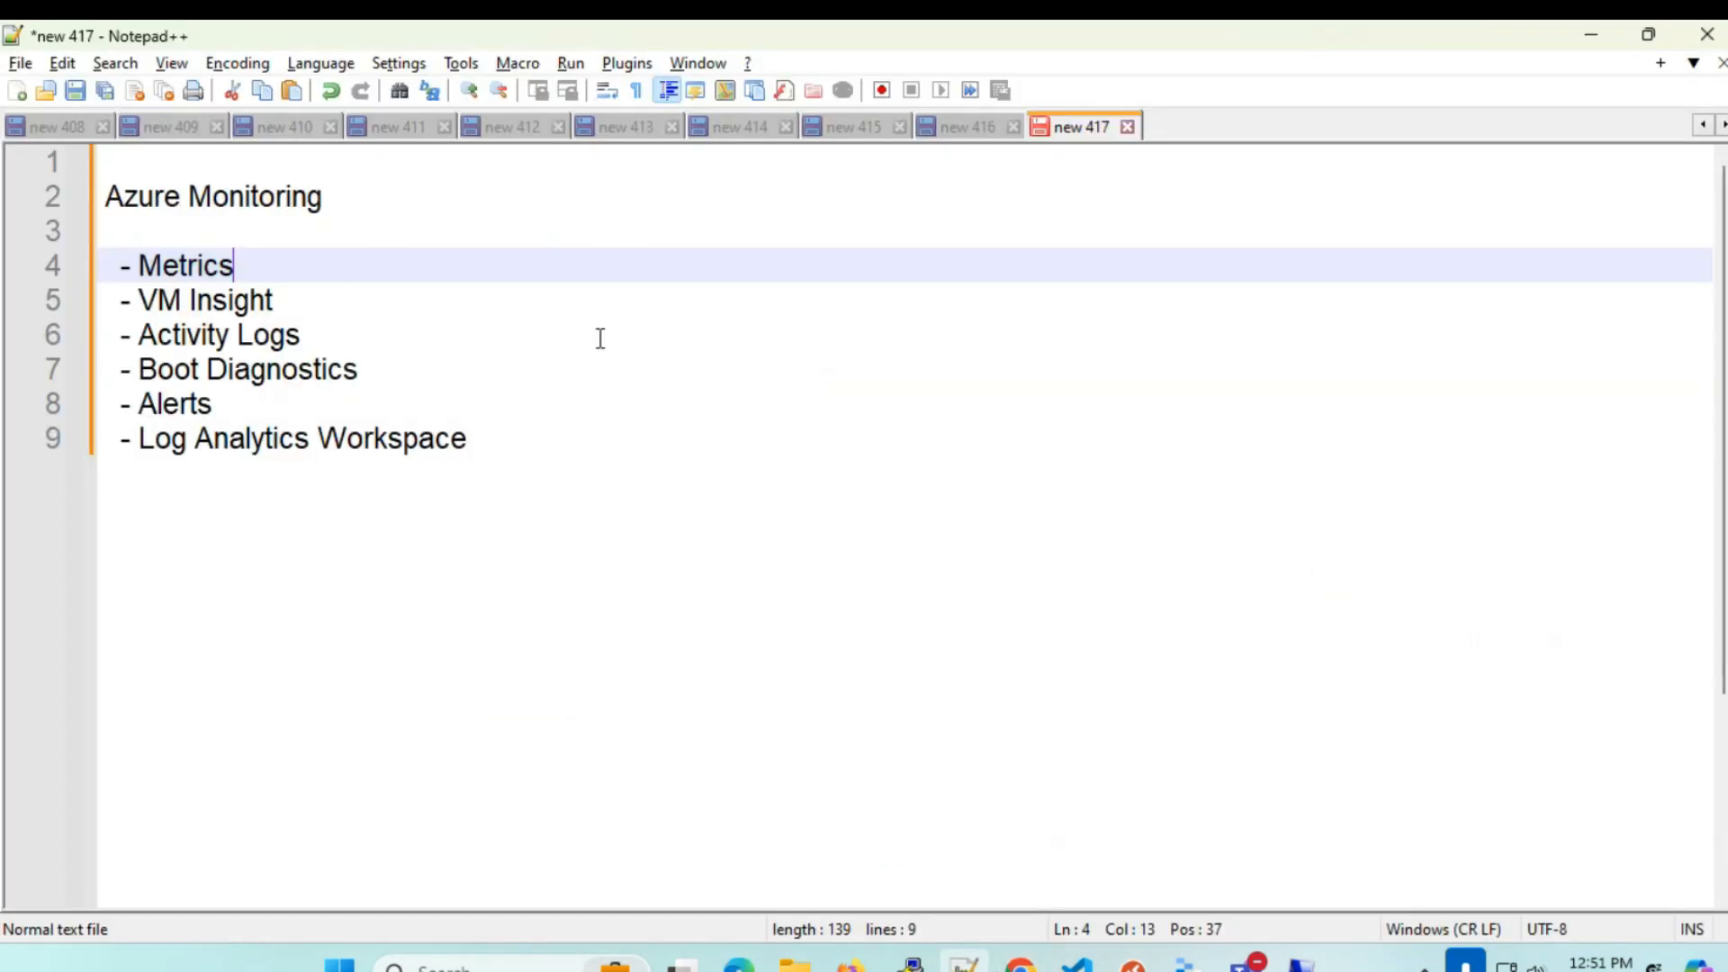
key(Return)
text(- Dashboard)
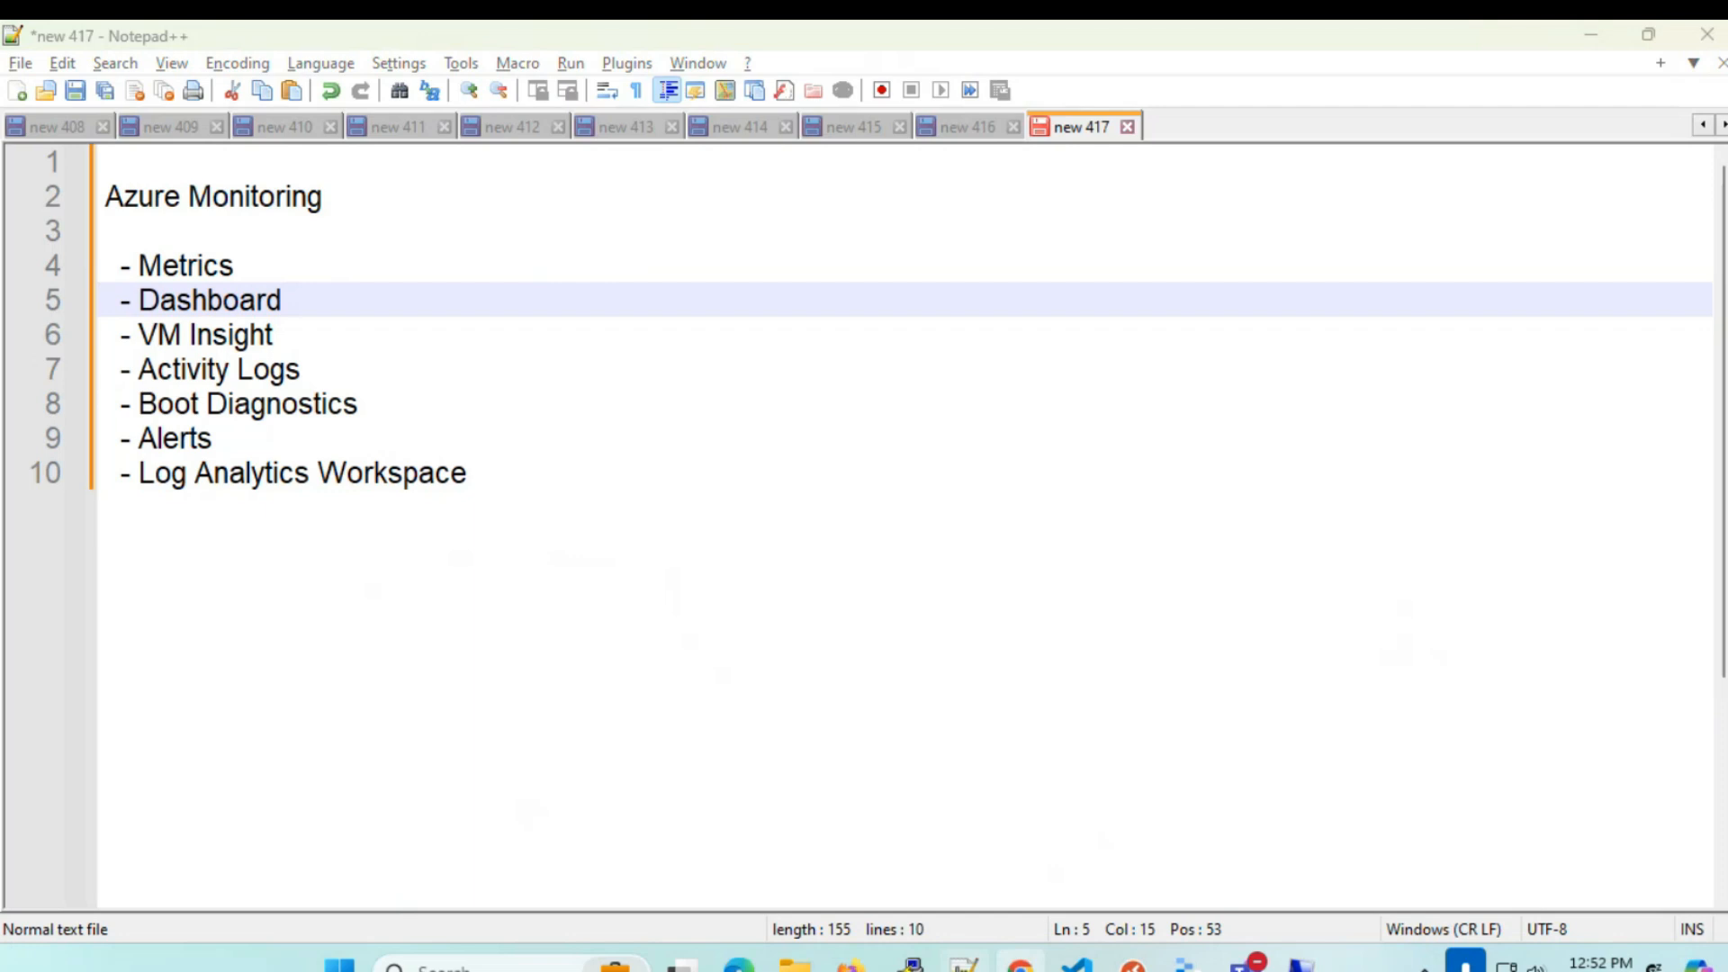
- Switch back to the Azure portal and pin the Percentage CPU chart to a new private dashboard named VM1-Dashboard
click(1034, 961)
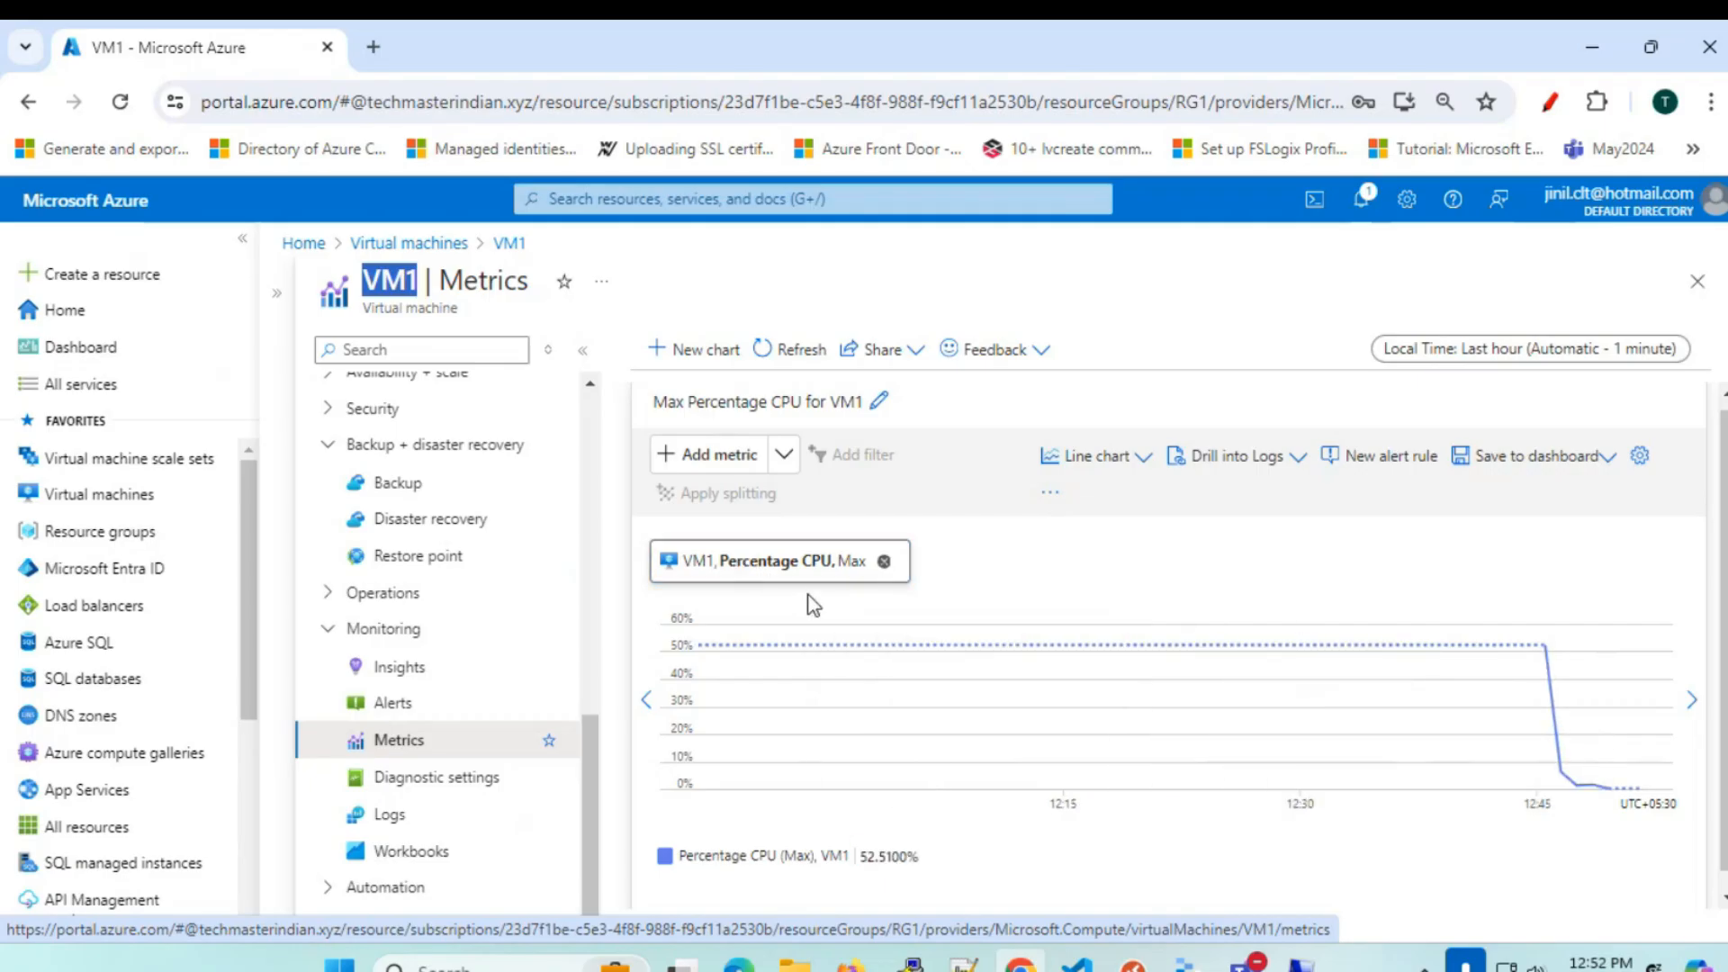
click(1606, 467)
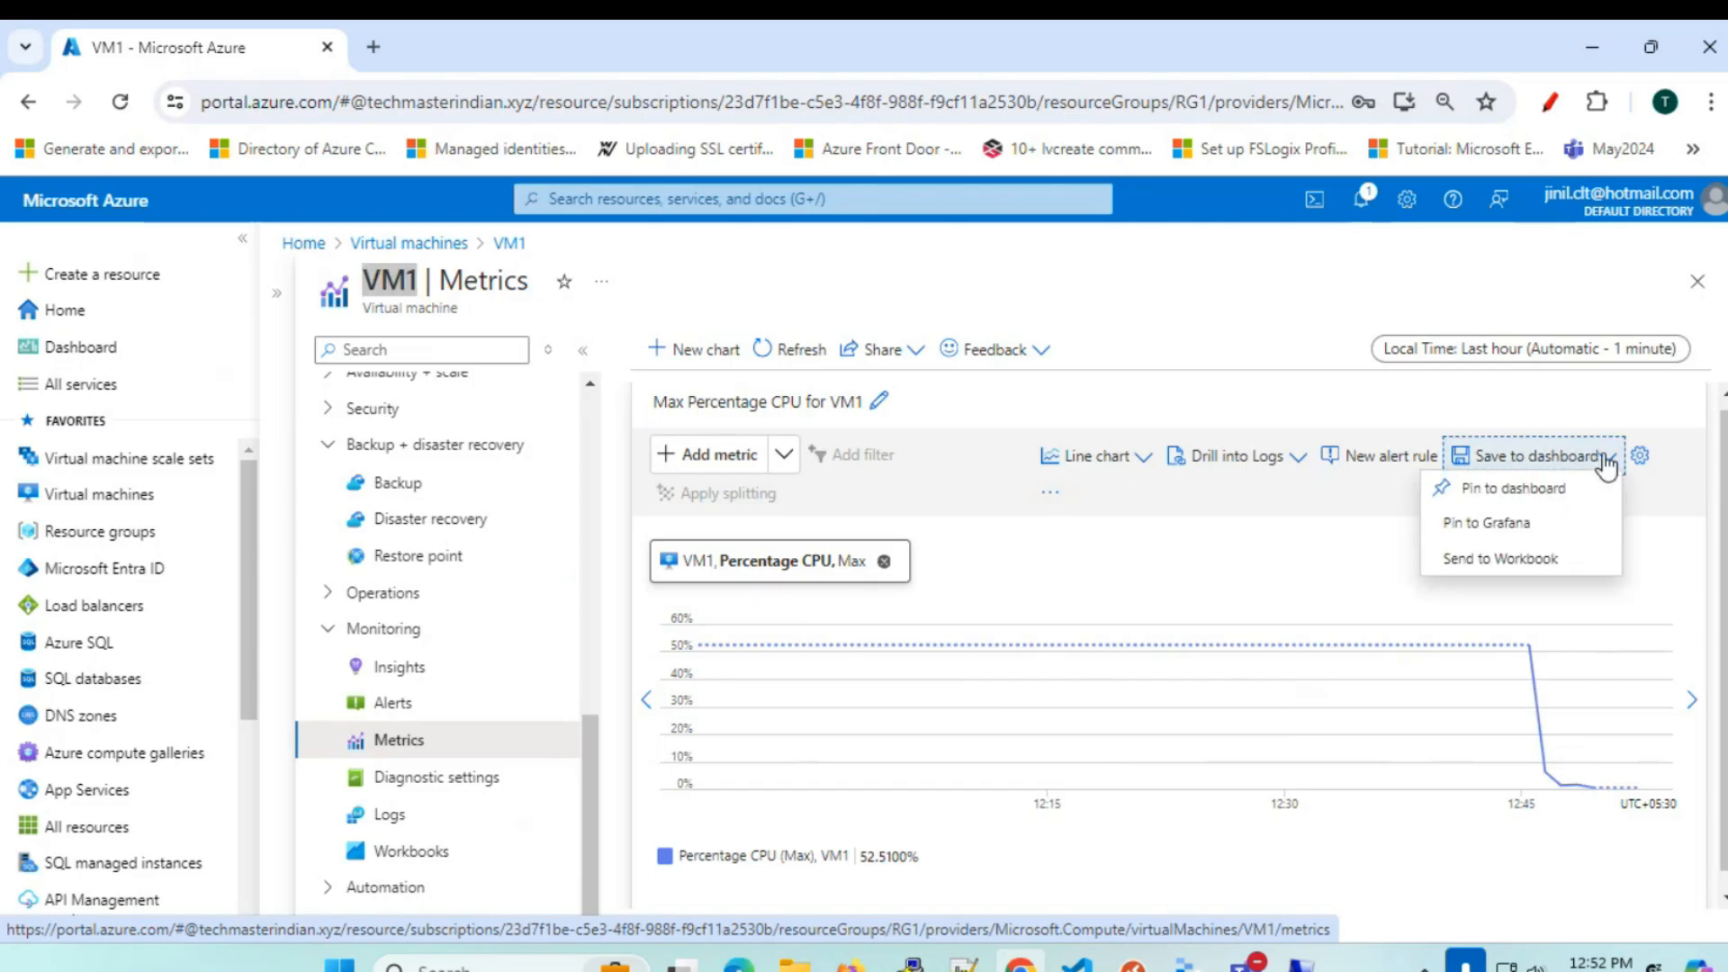
click(1529, 492)
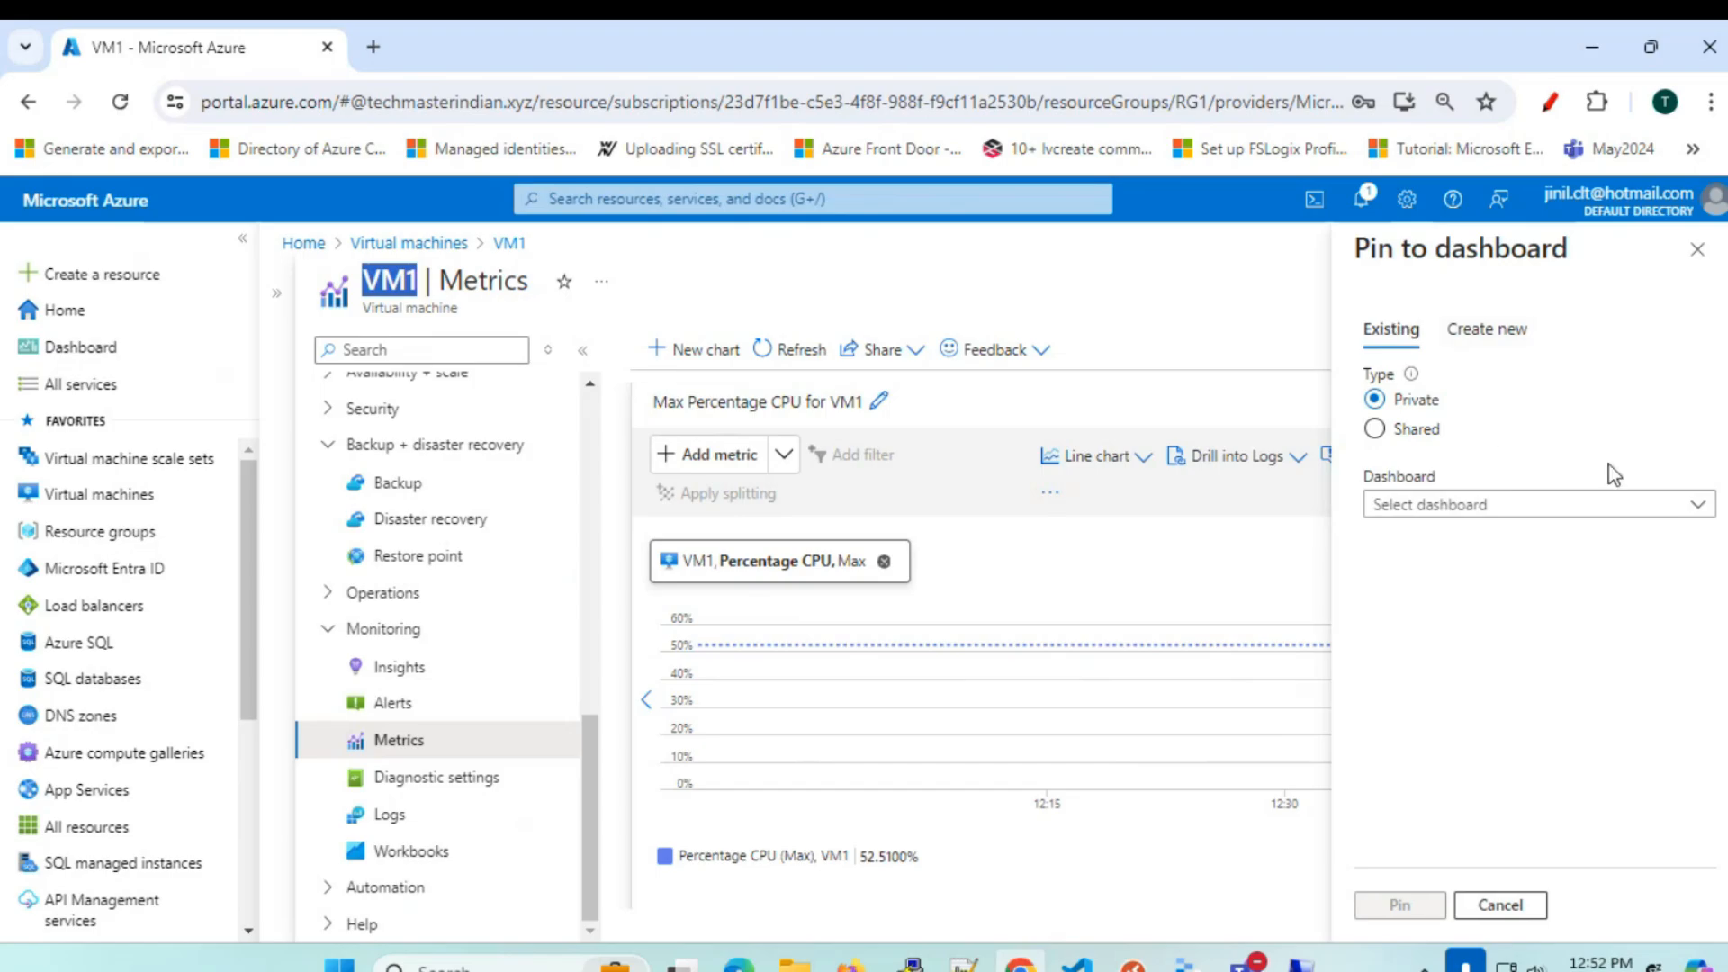
click(1486, 333)
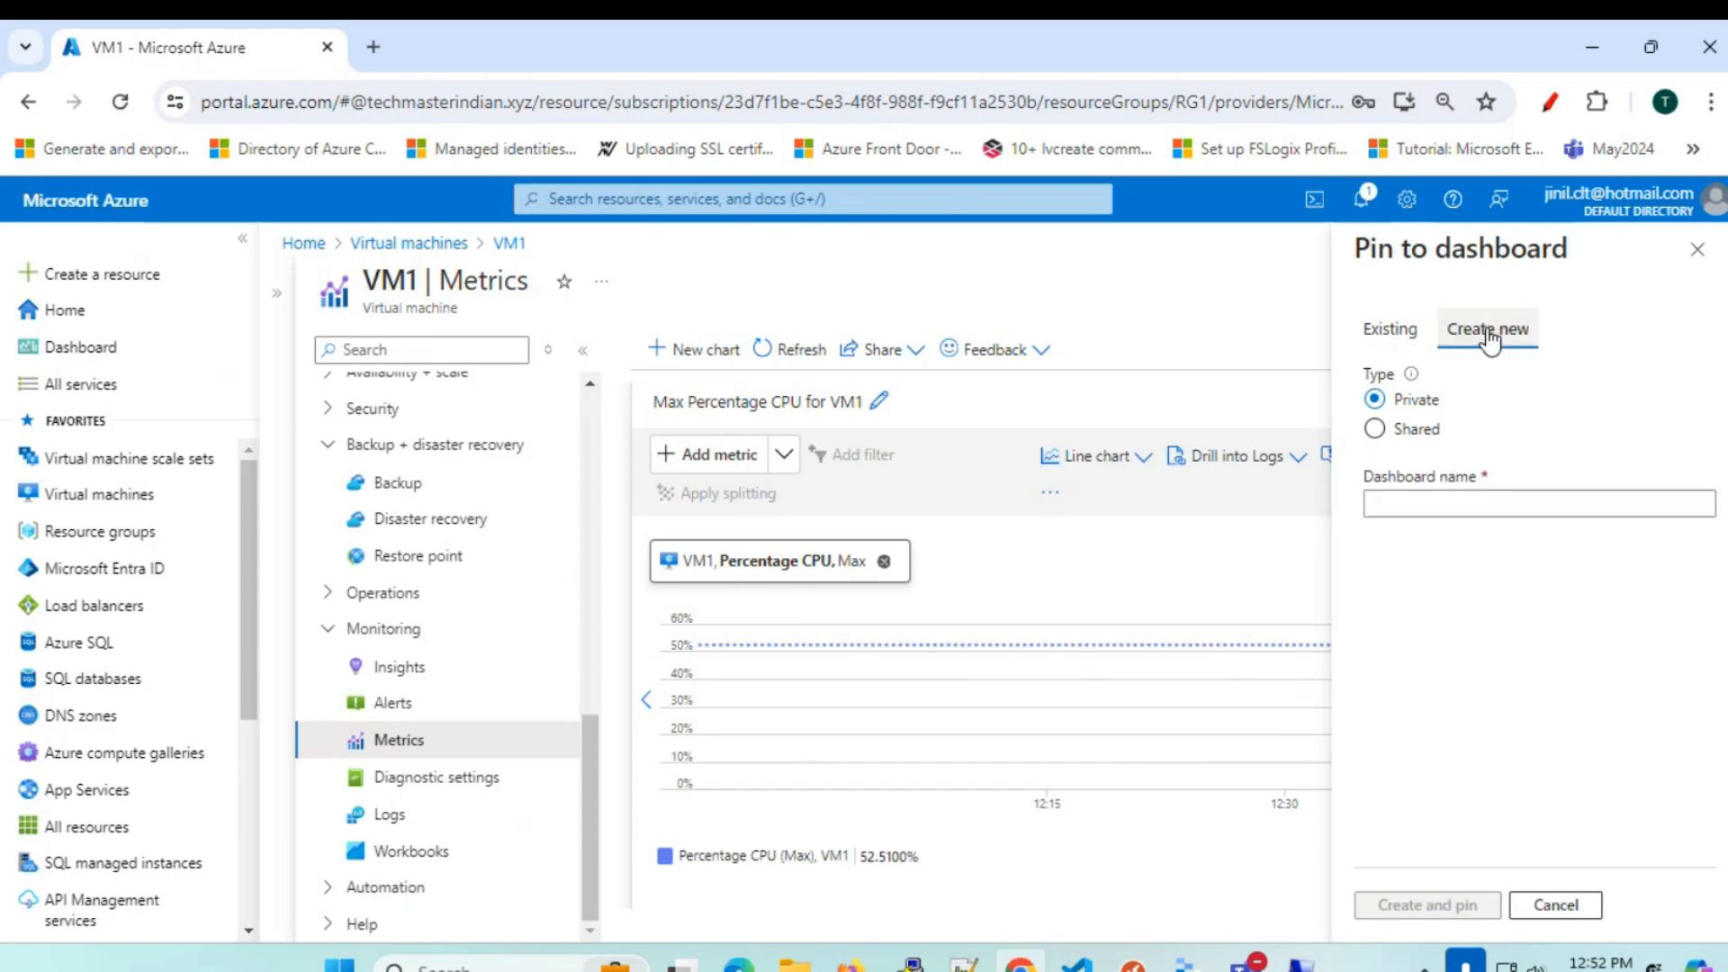
click(1414, 512)
text(VM)
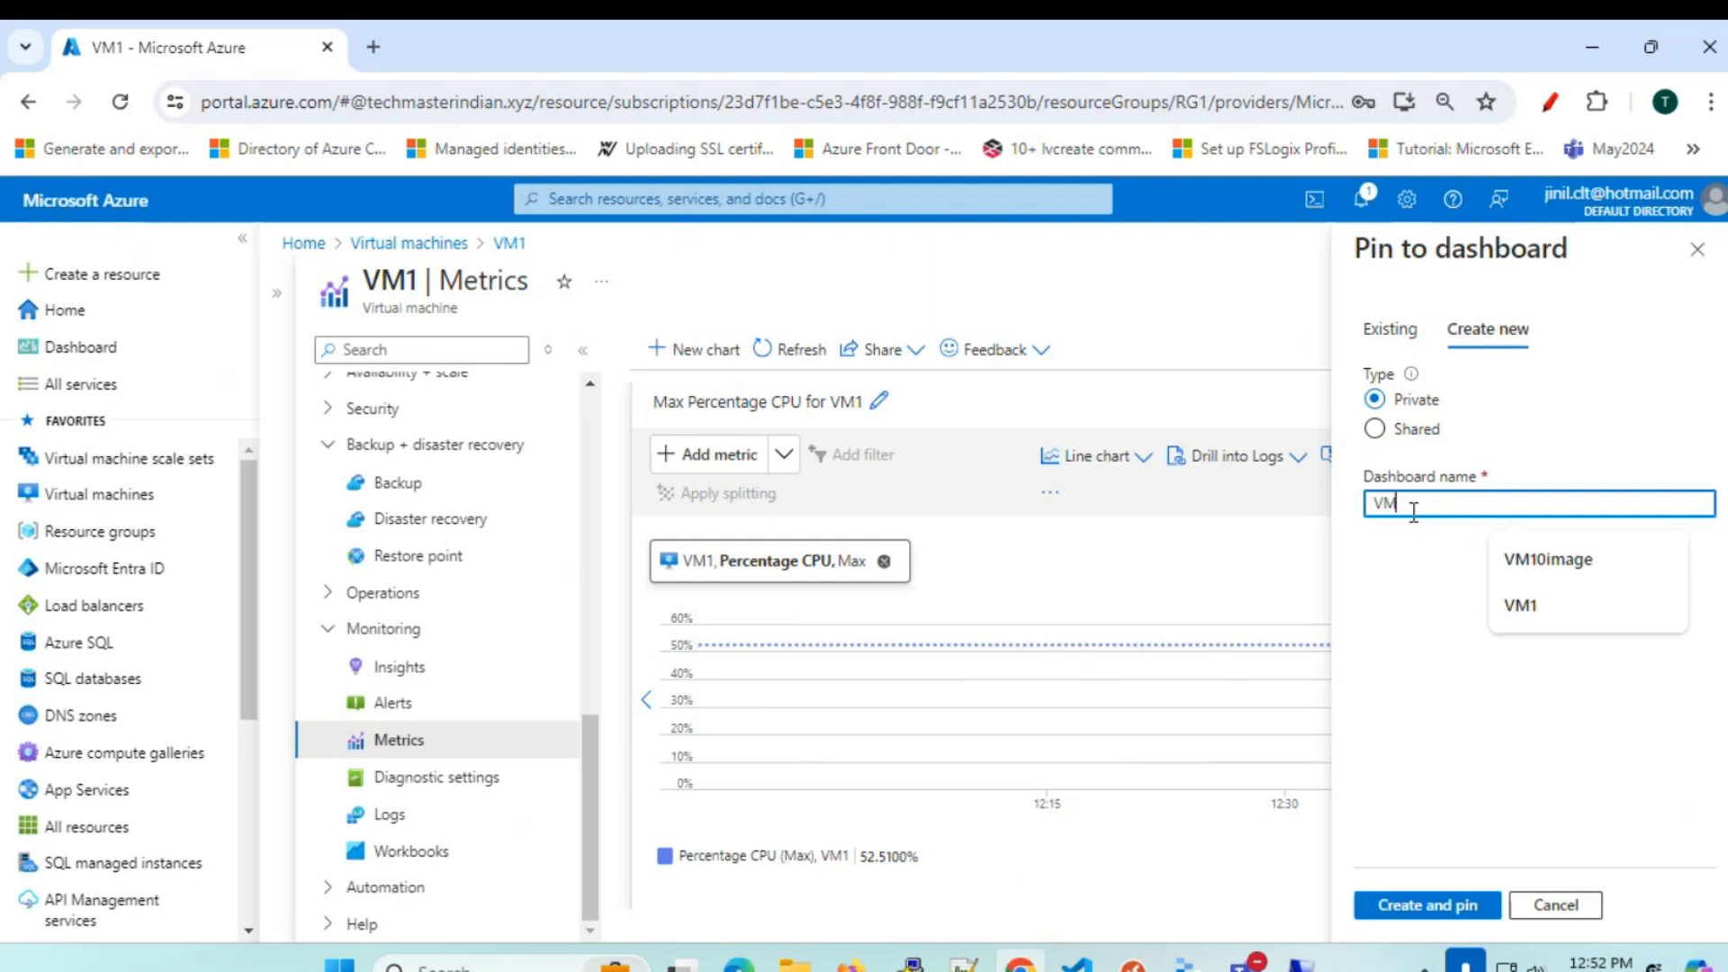
text(1-Dashboard)
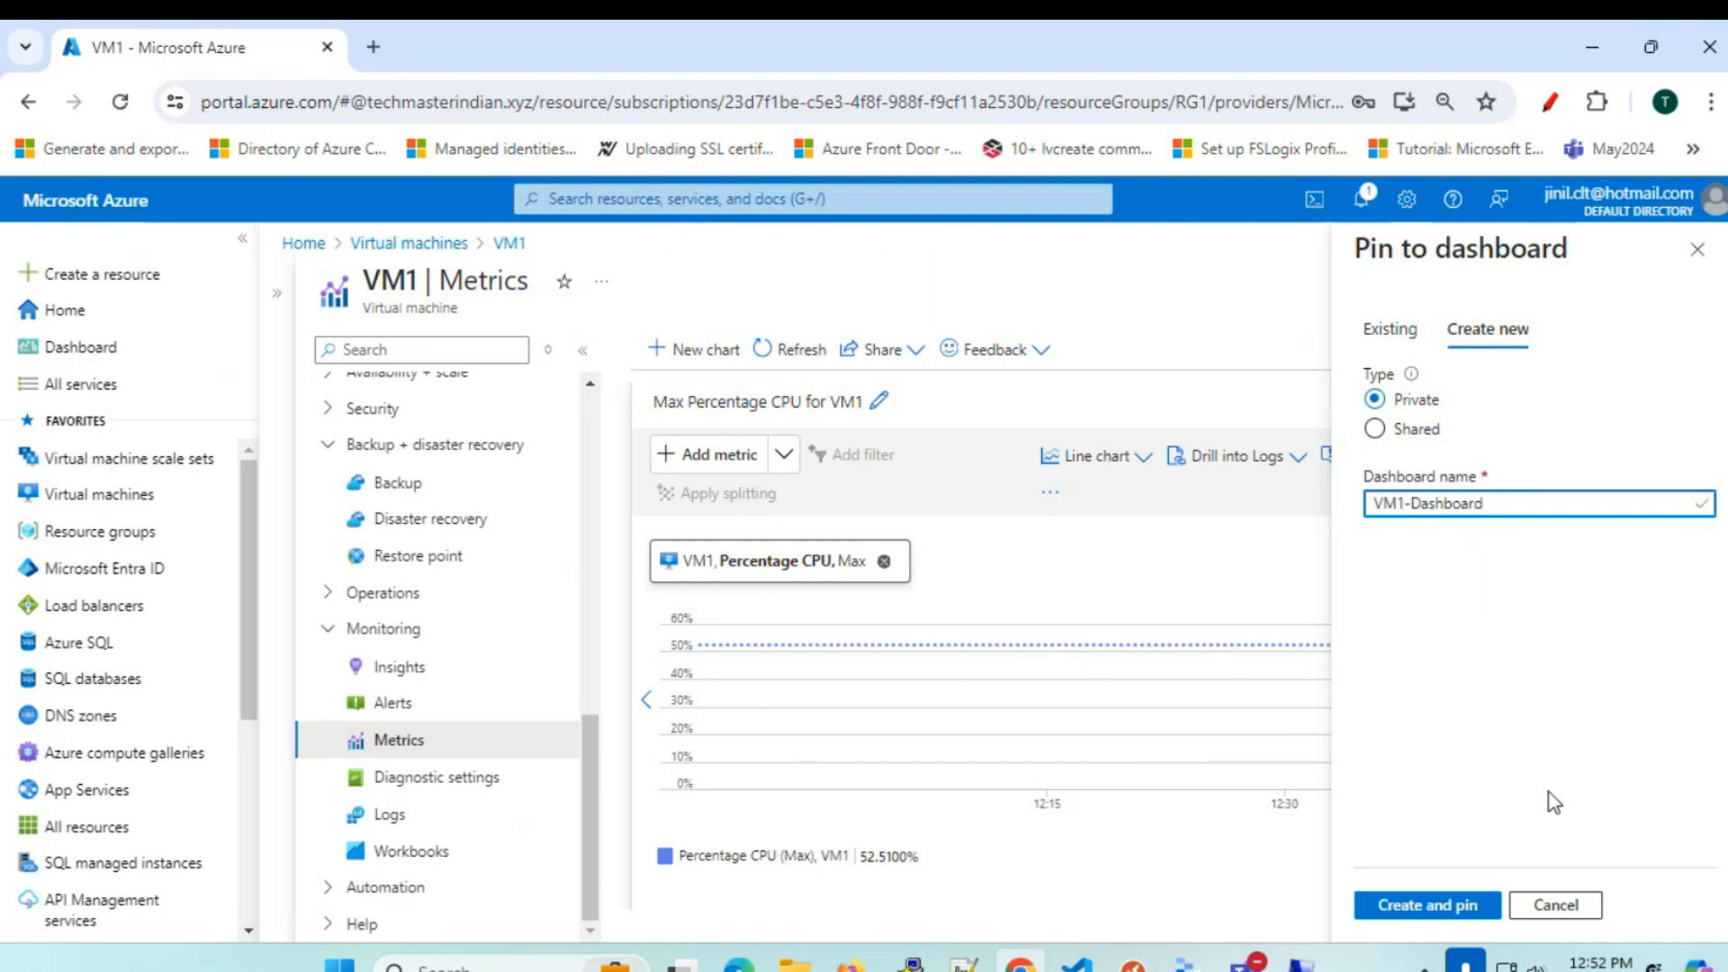
click(1411, 910)
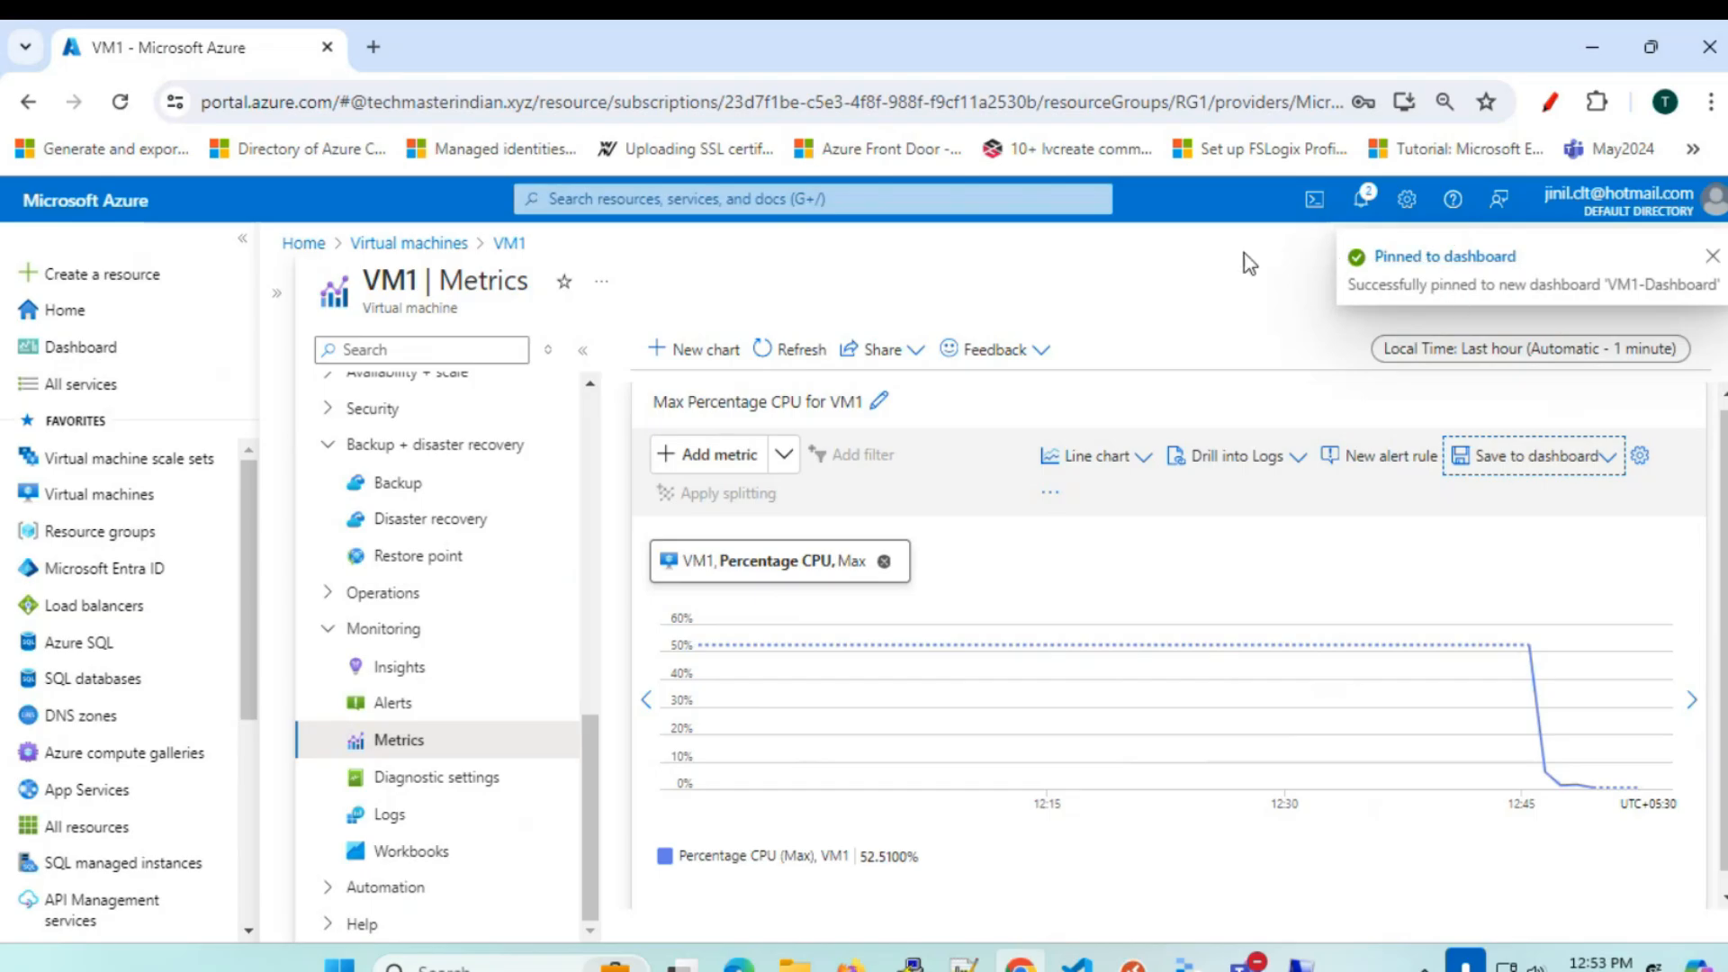
- Open VM1-Dashboard from the portal's dashboards and reopen it from the home page
click(73, 355)
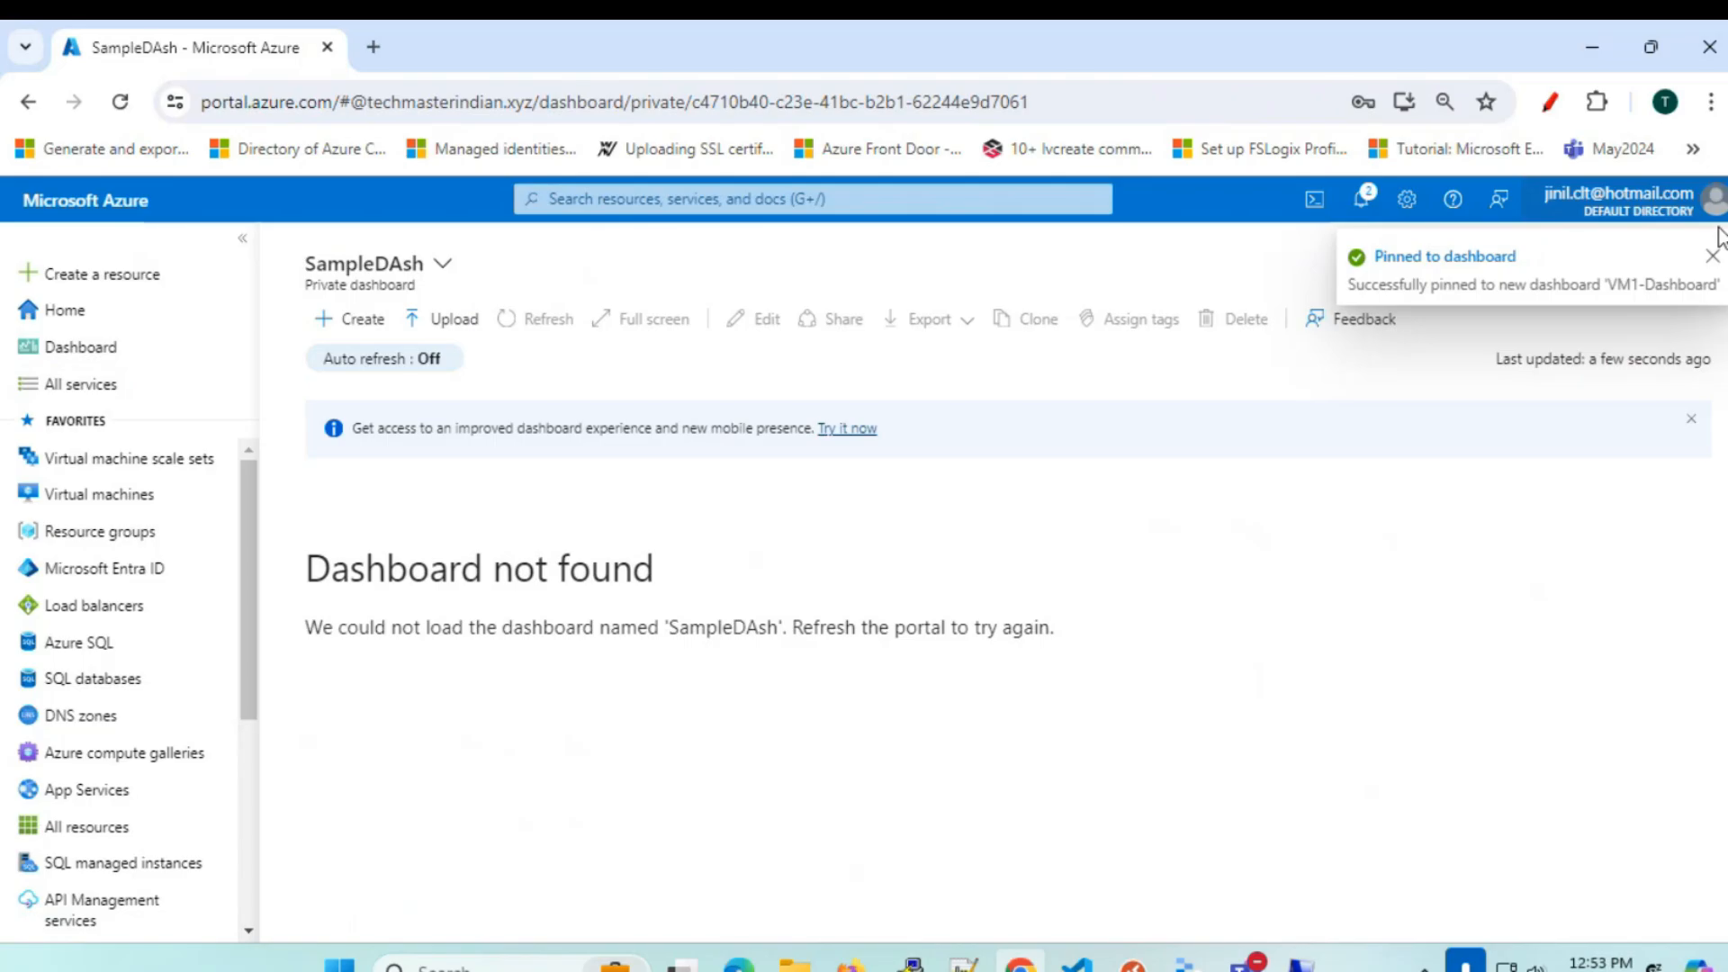
click(1712, 261)
click(443, 264)
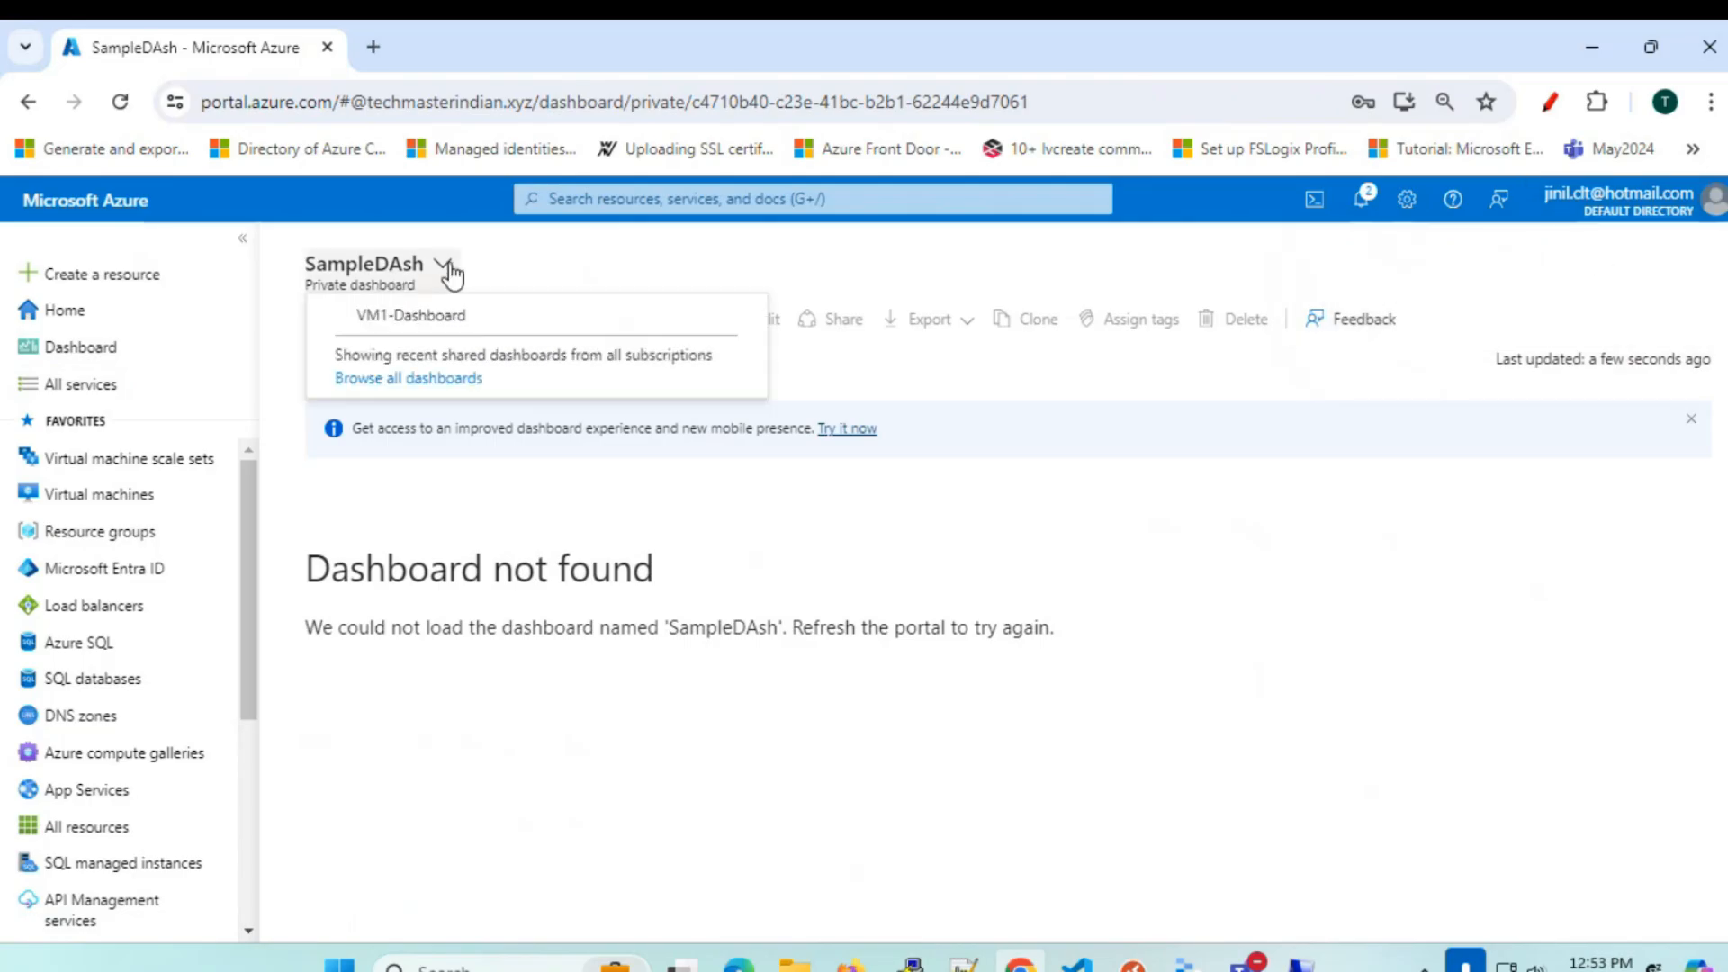
click(423, 316)
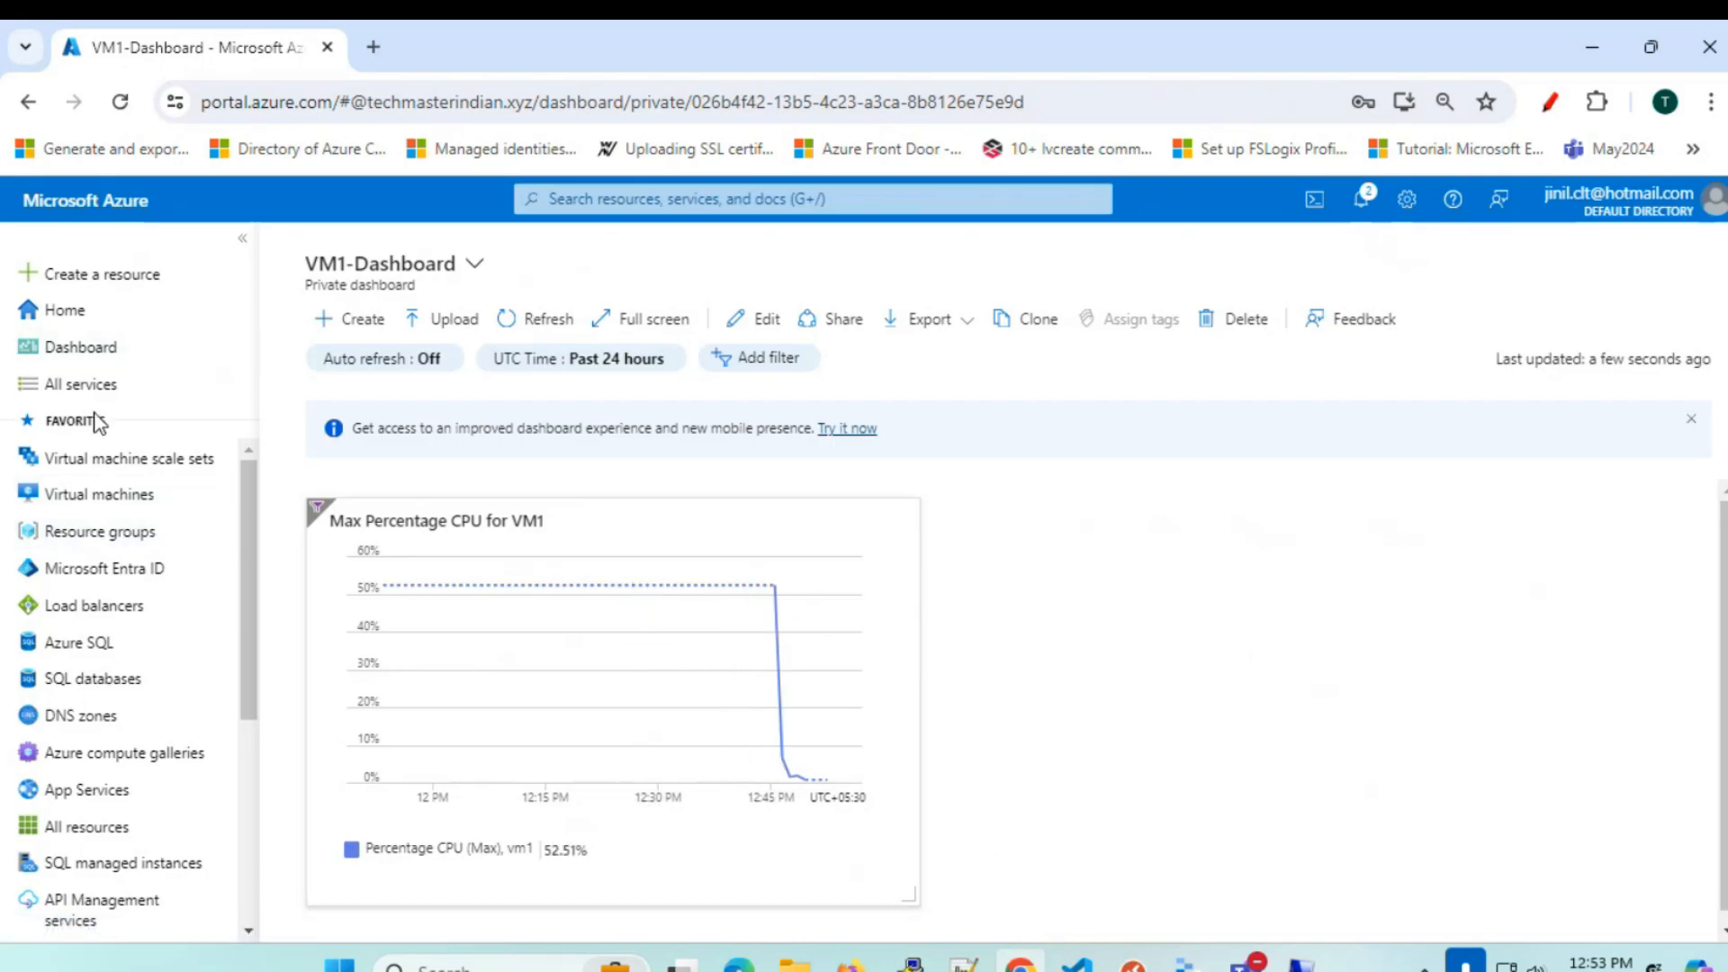
click(171, 312)
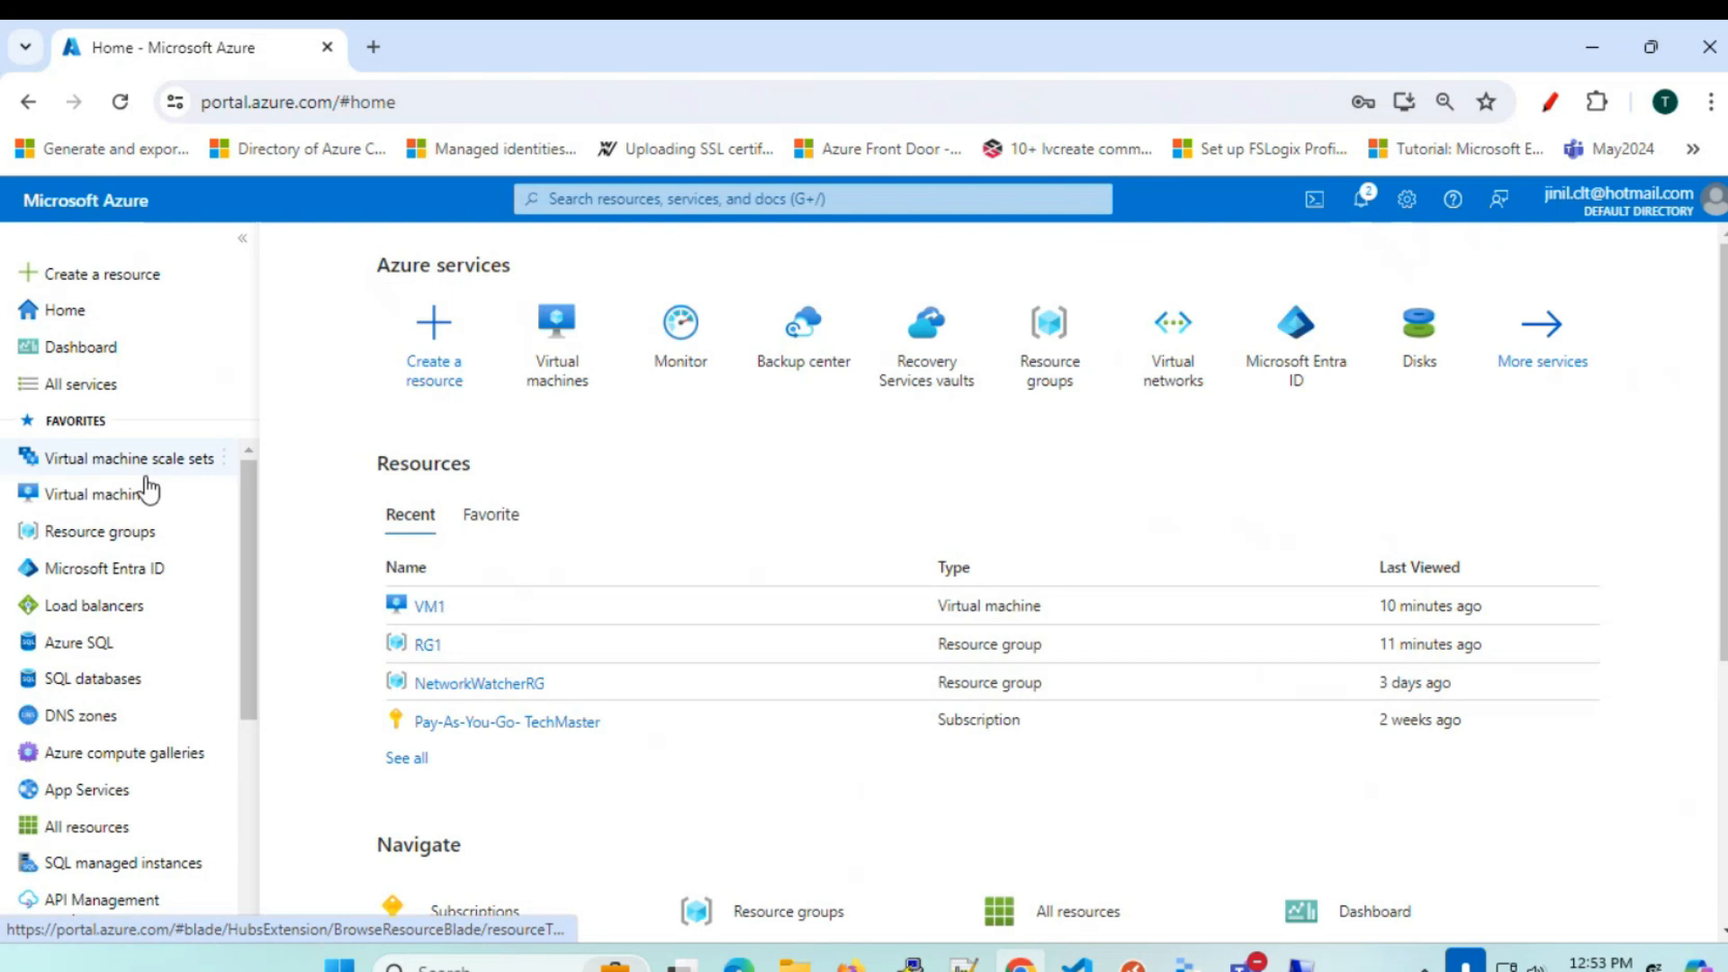
click(83, 346)
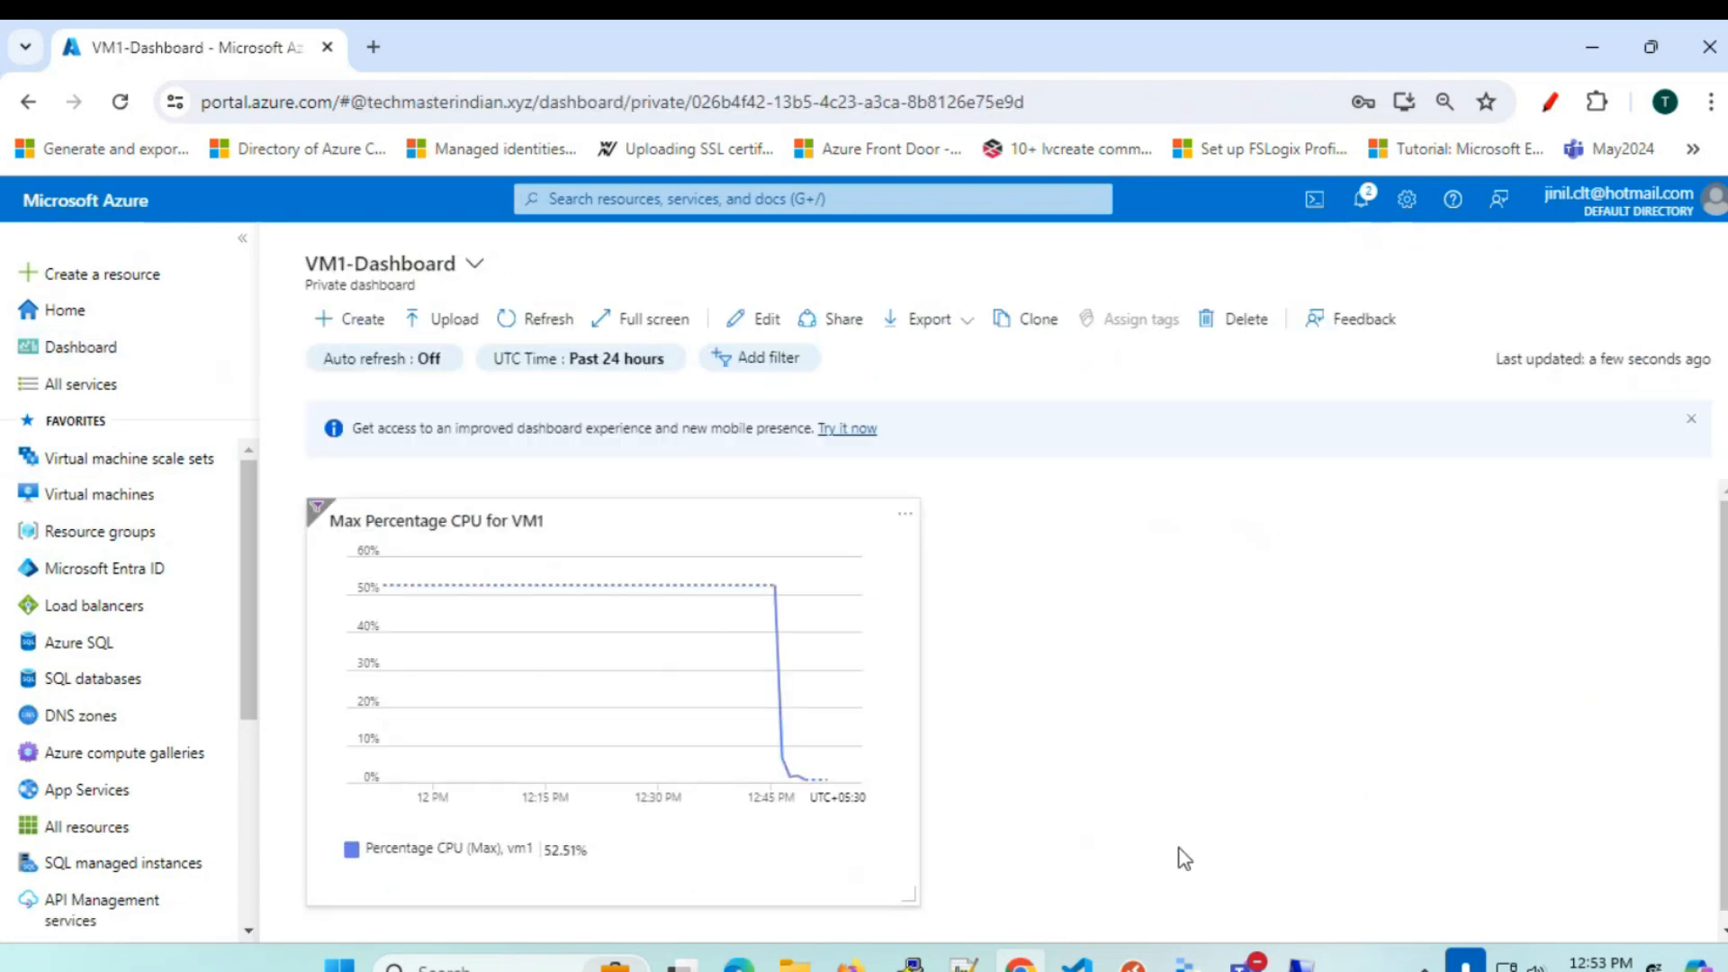
- Set VM1-Dashboard to refresh automatically every 5 minutes
click(403, 365)
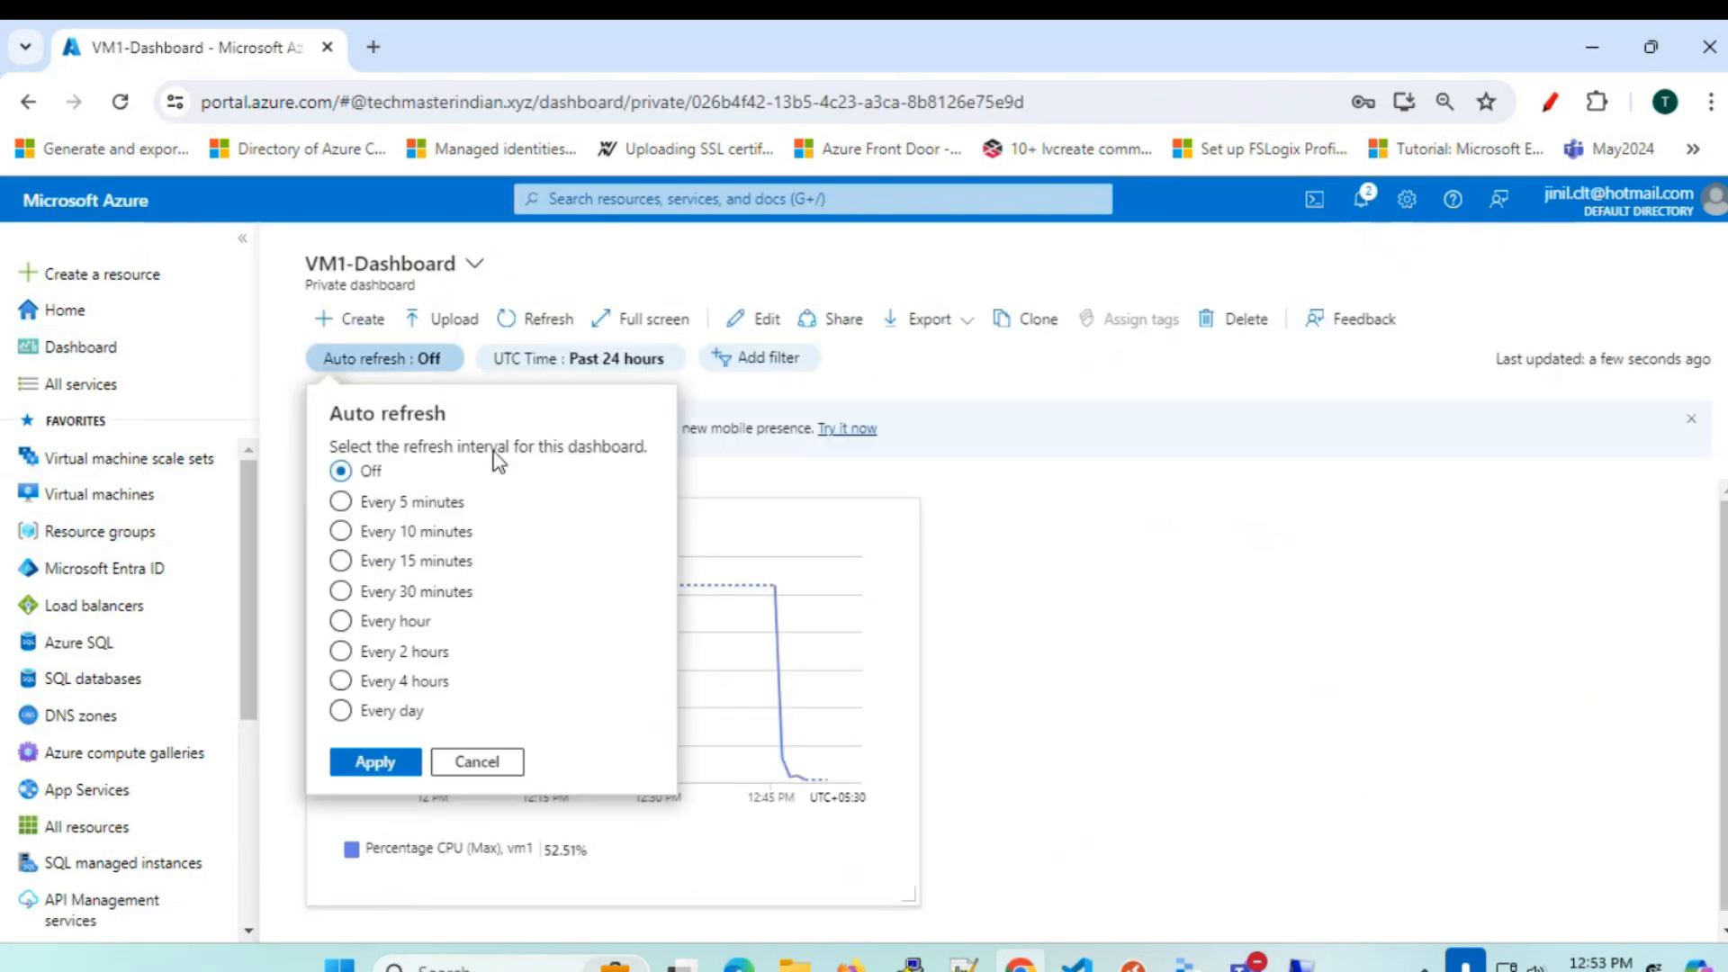
click(340, 504)
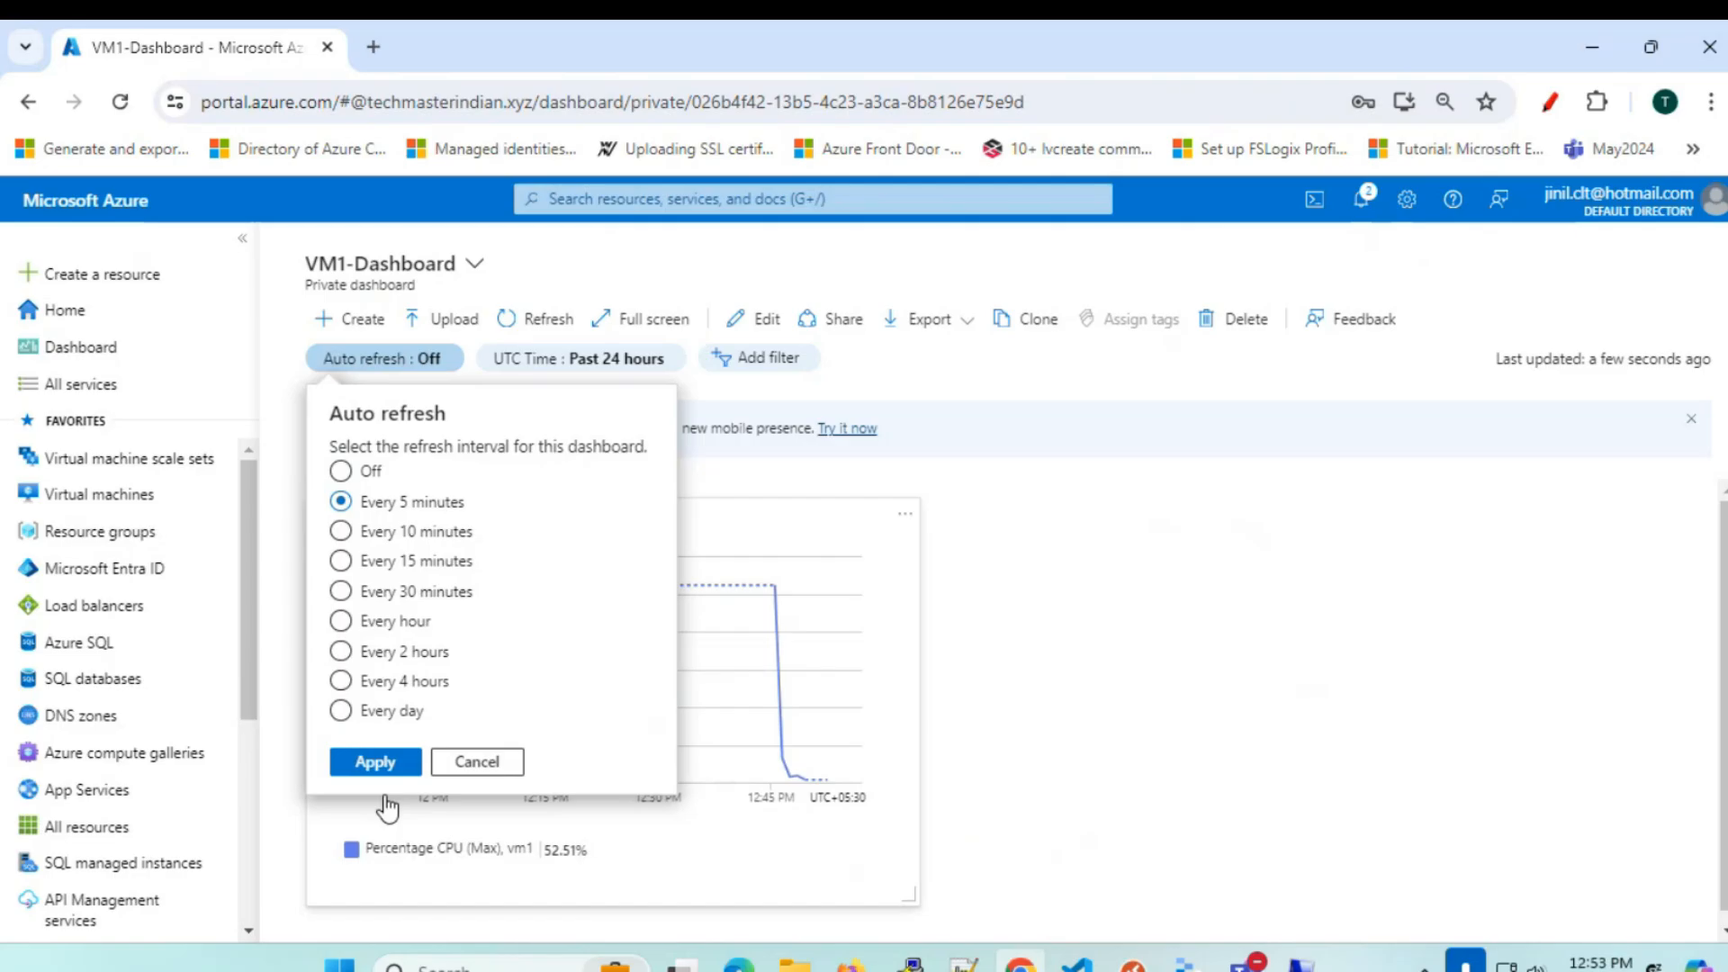
click(358, 762)
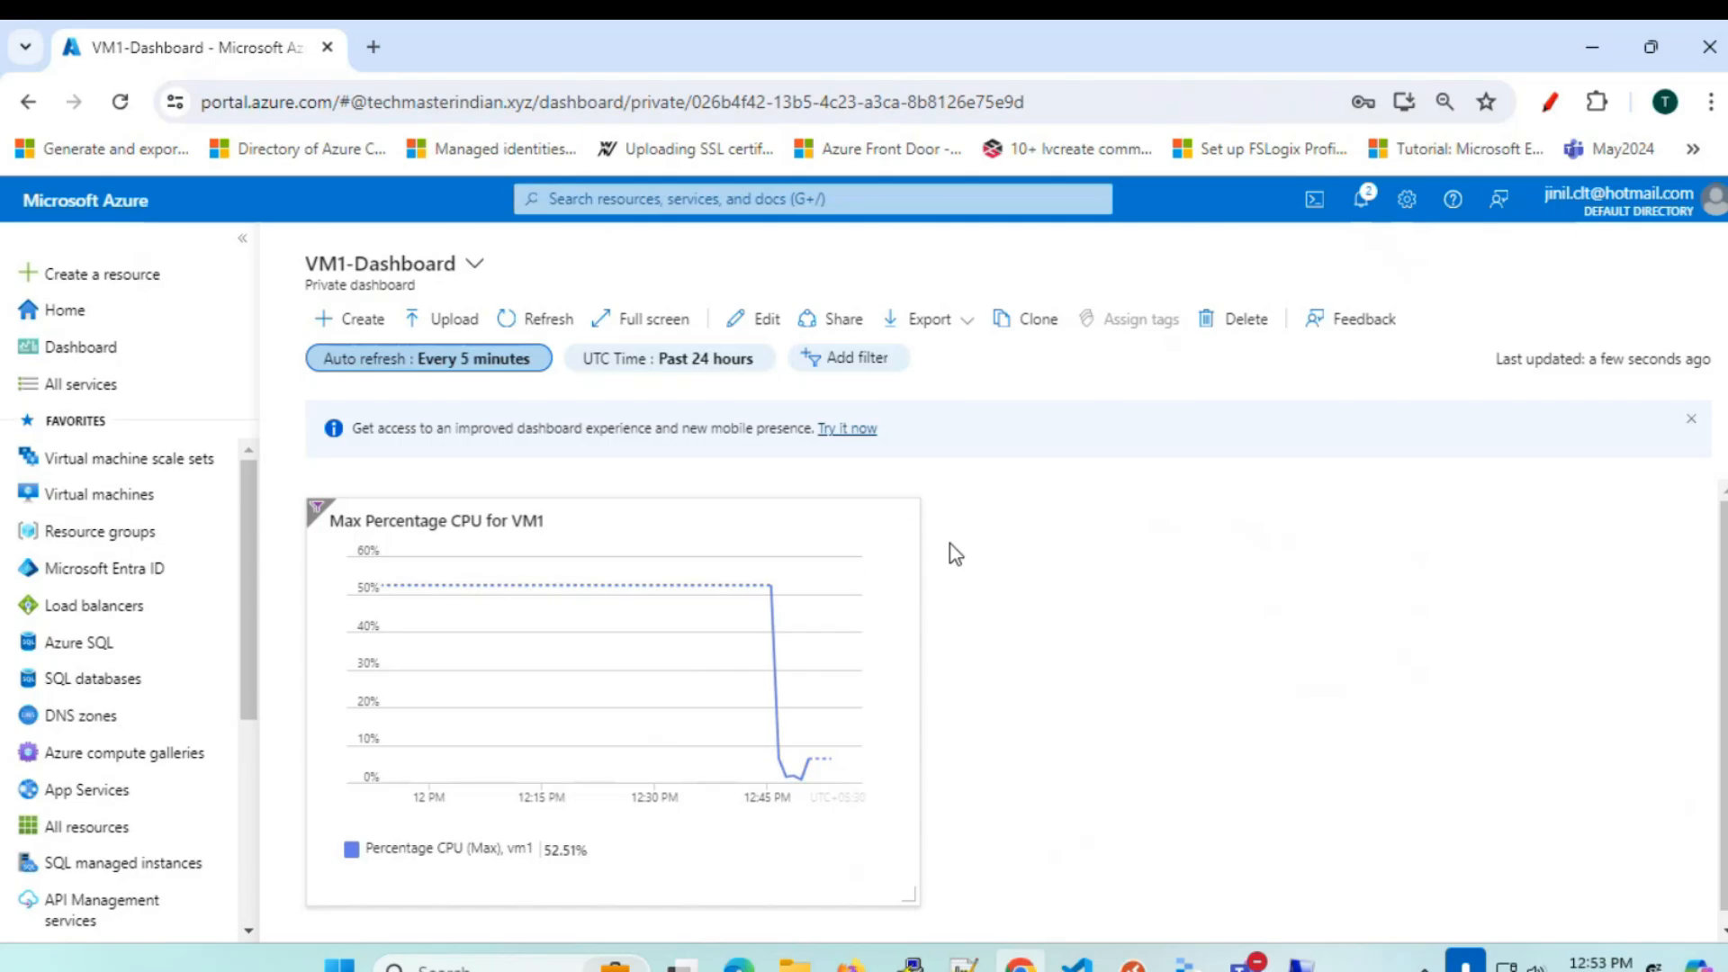
- Duplicate the VM1-Dashboard browser tab and continue in the copy, signed in with the same Azure account
right_click(169, 47)
click(274, 277)
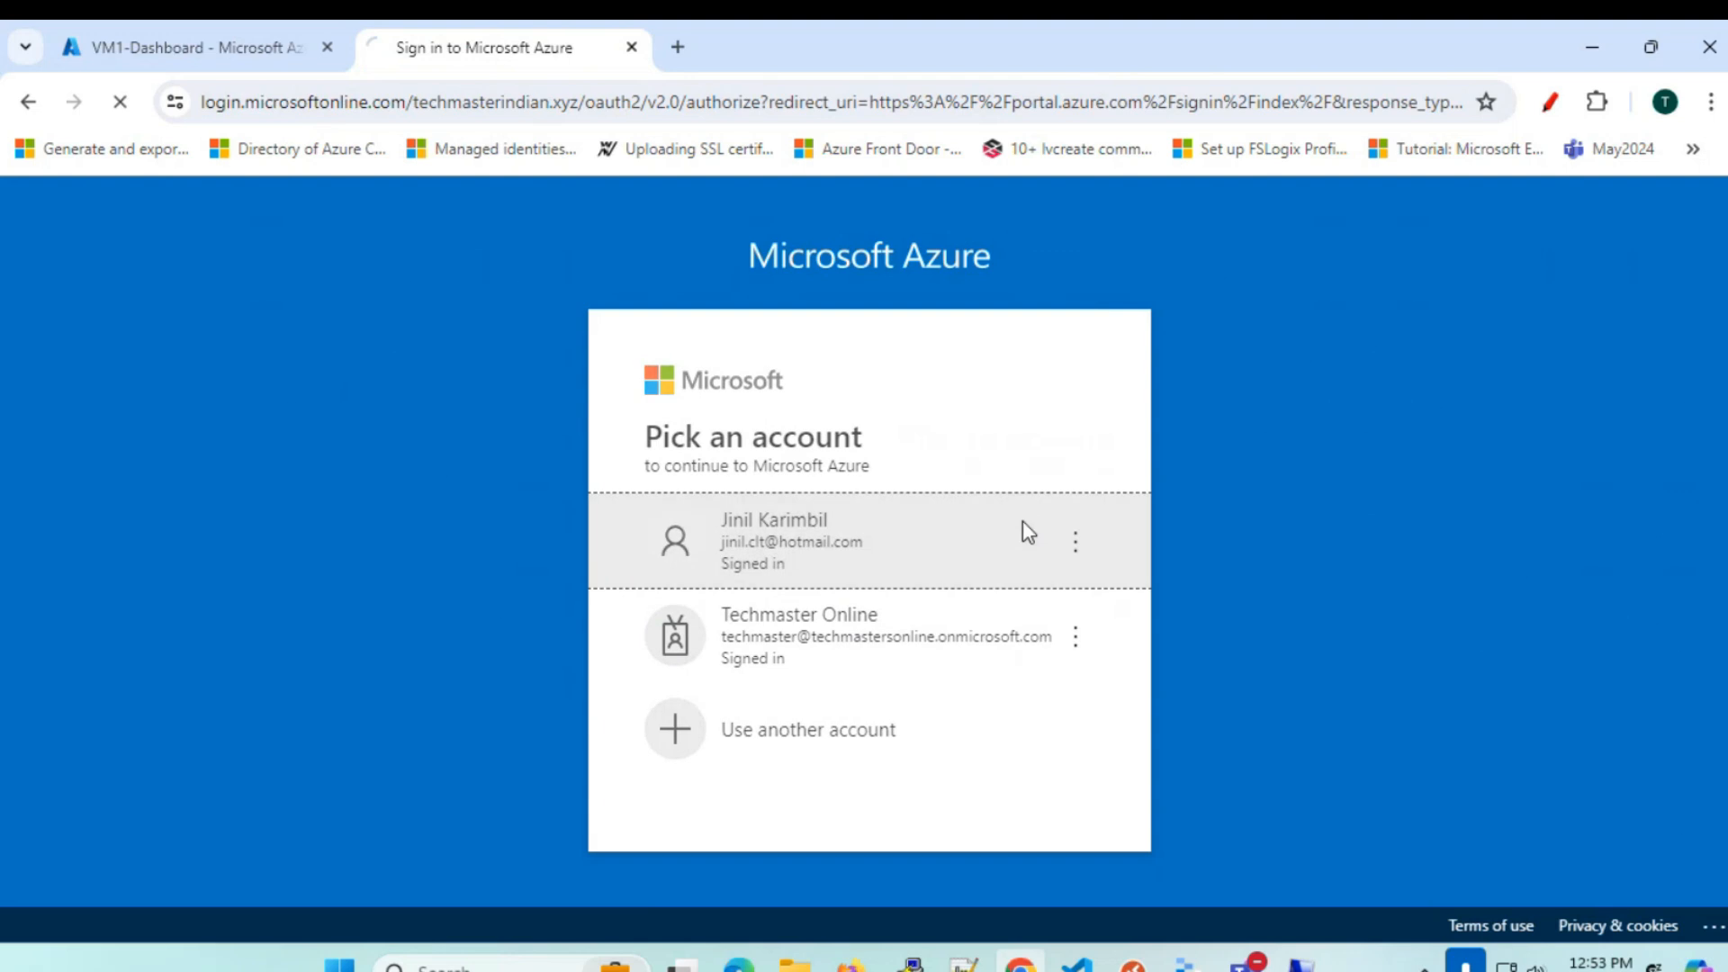
click(801, 543)
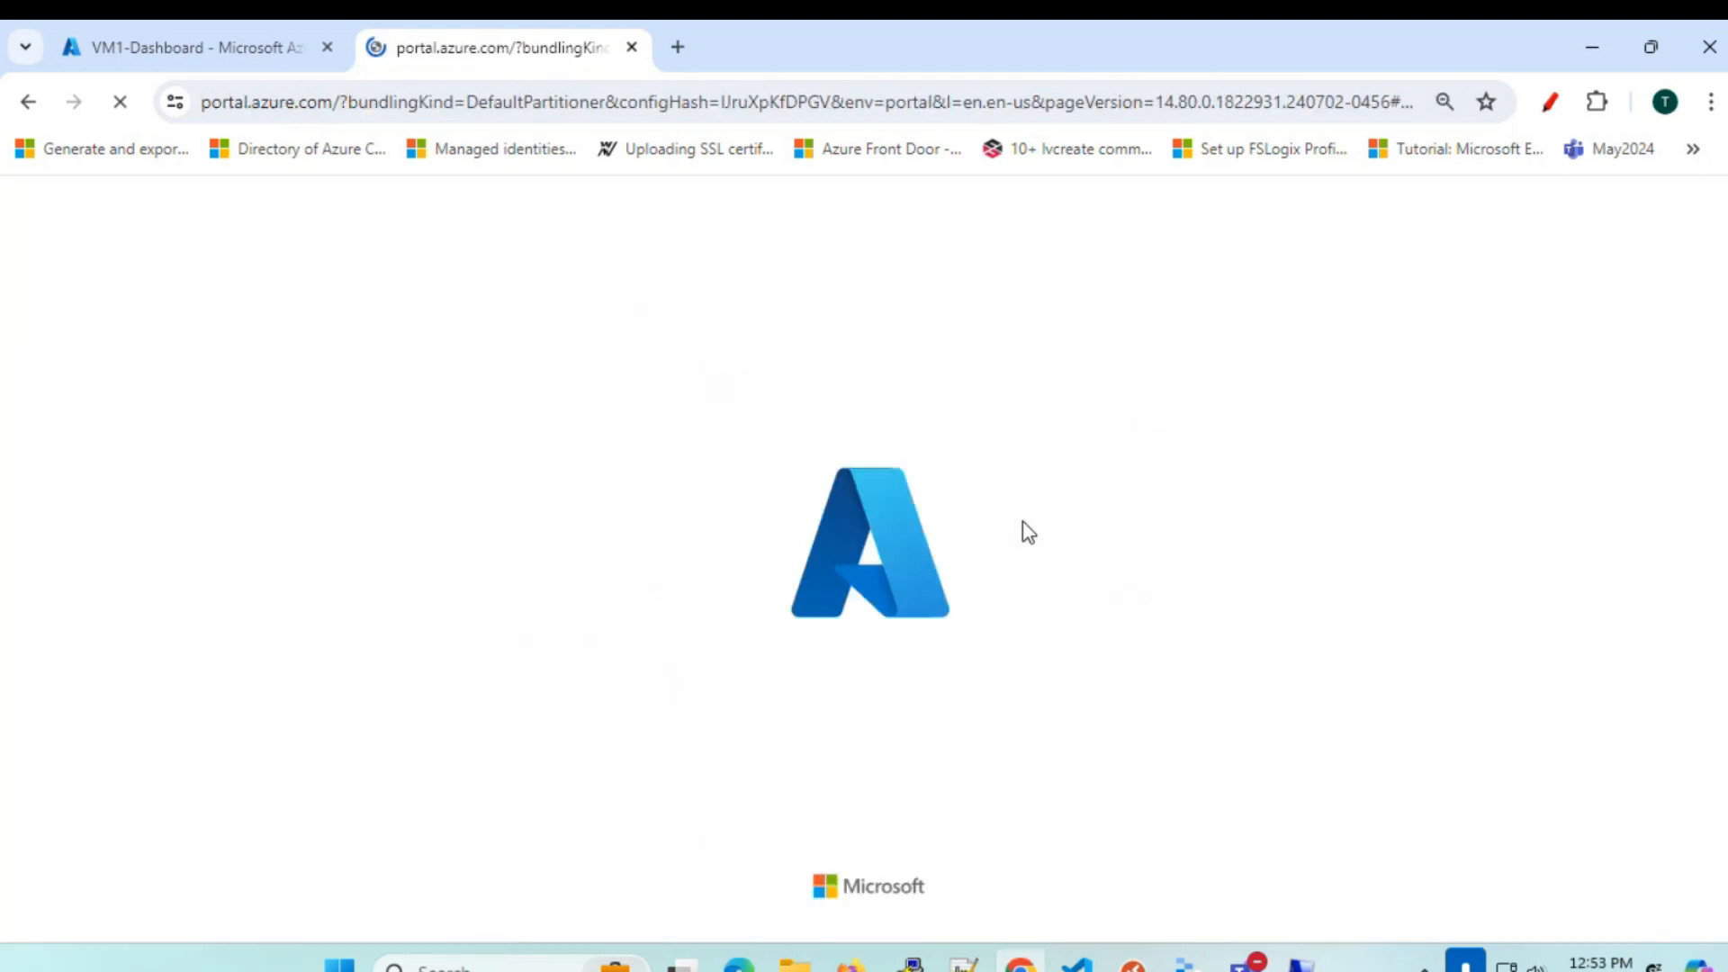
click(135, 46)
click(437, 52)
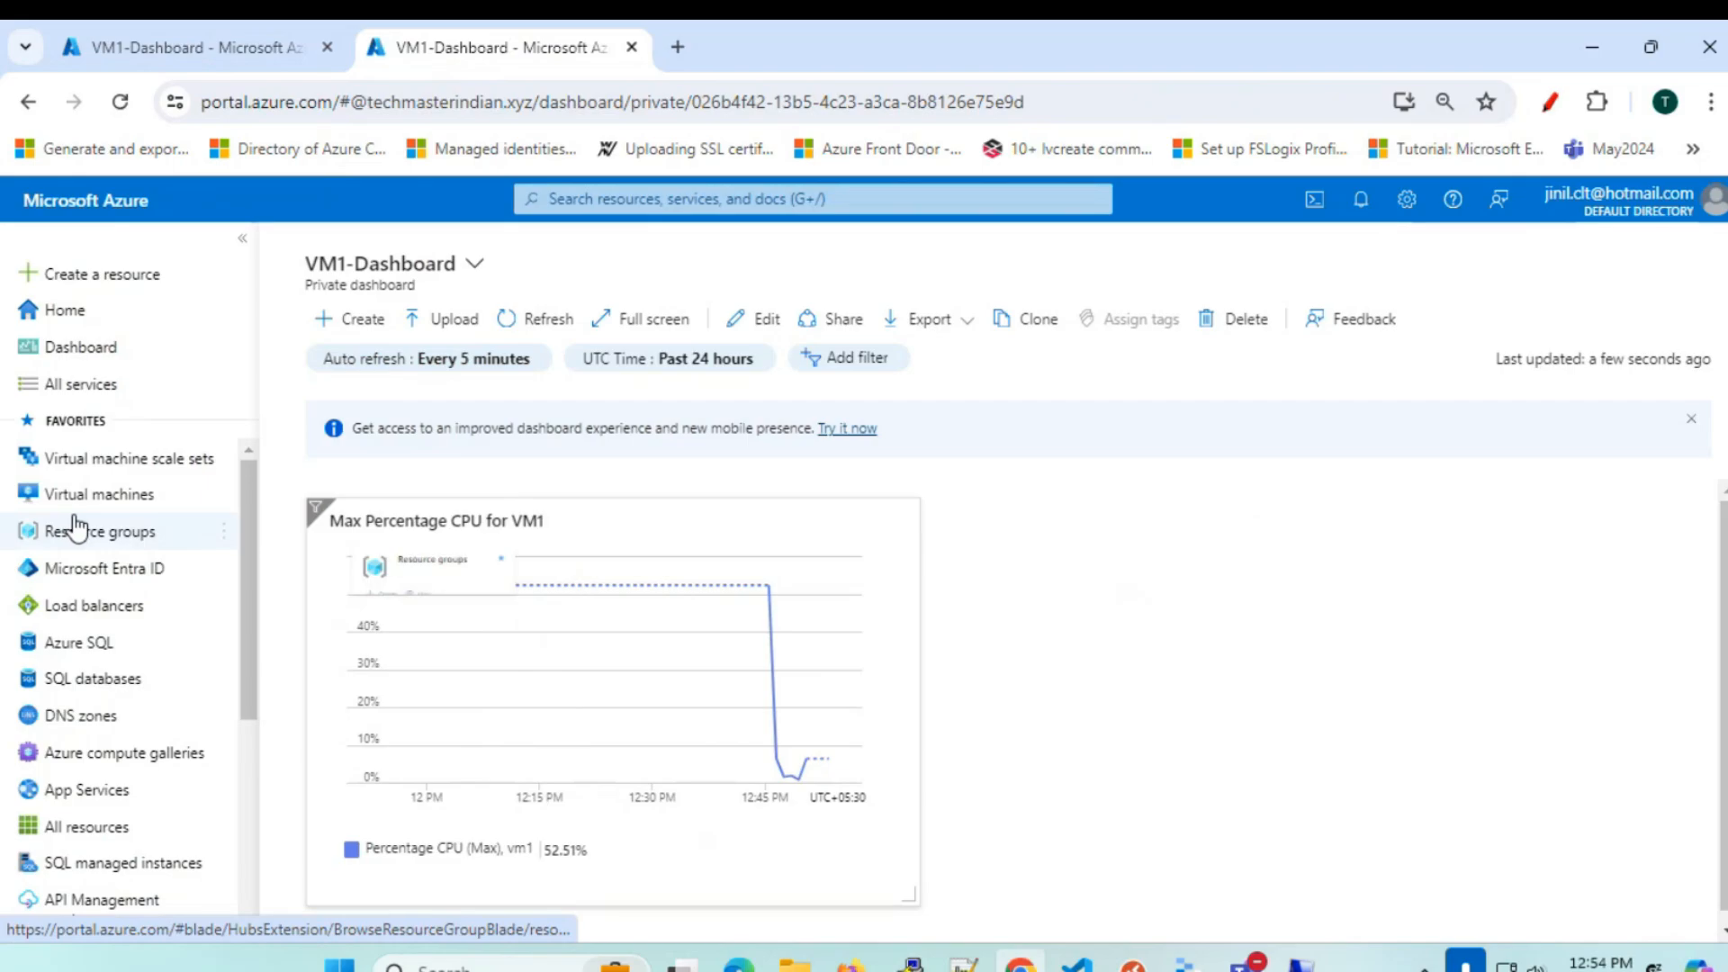
- Open the Metrics page of virtual machine VM1 and collapse the virtual machines list
click(108, 531)
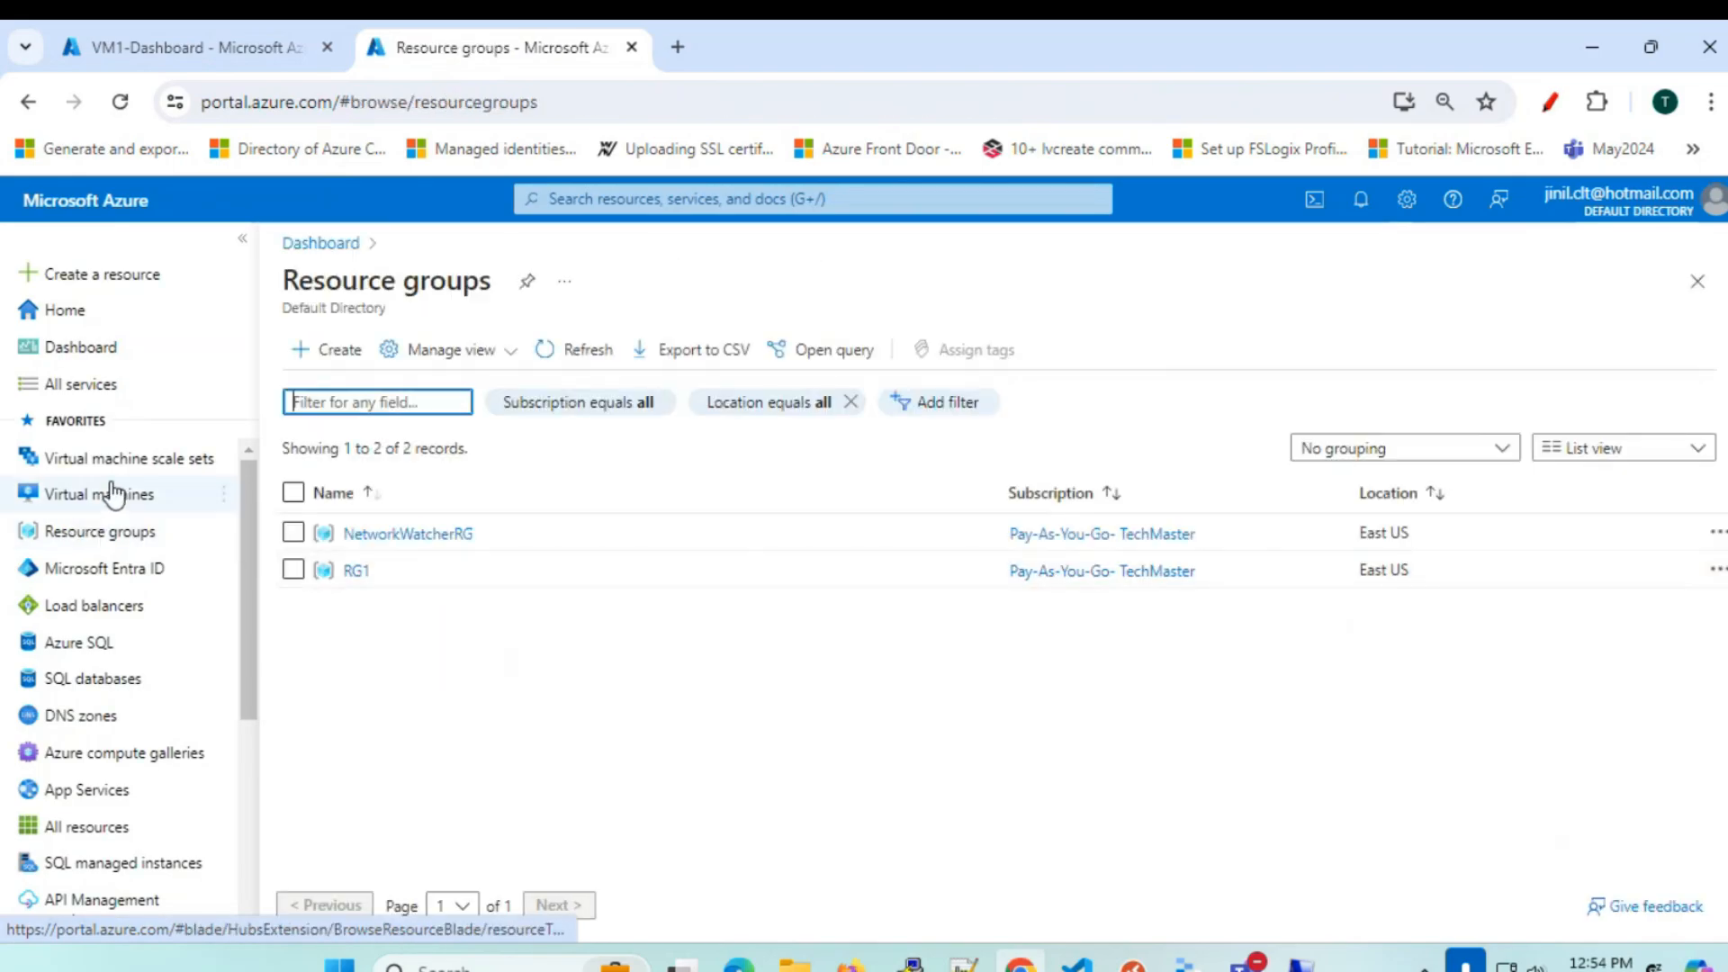
click(115, 494)
click(358, 533)
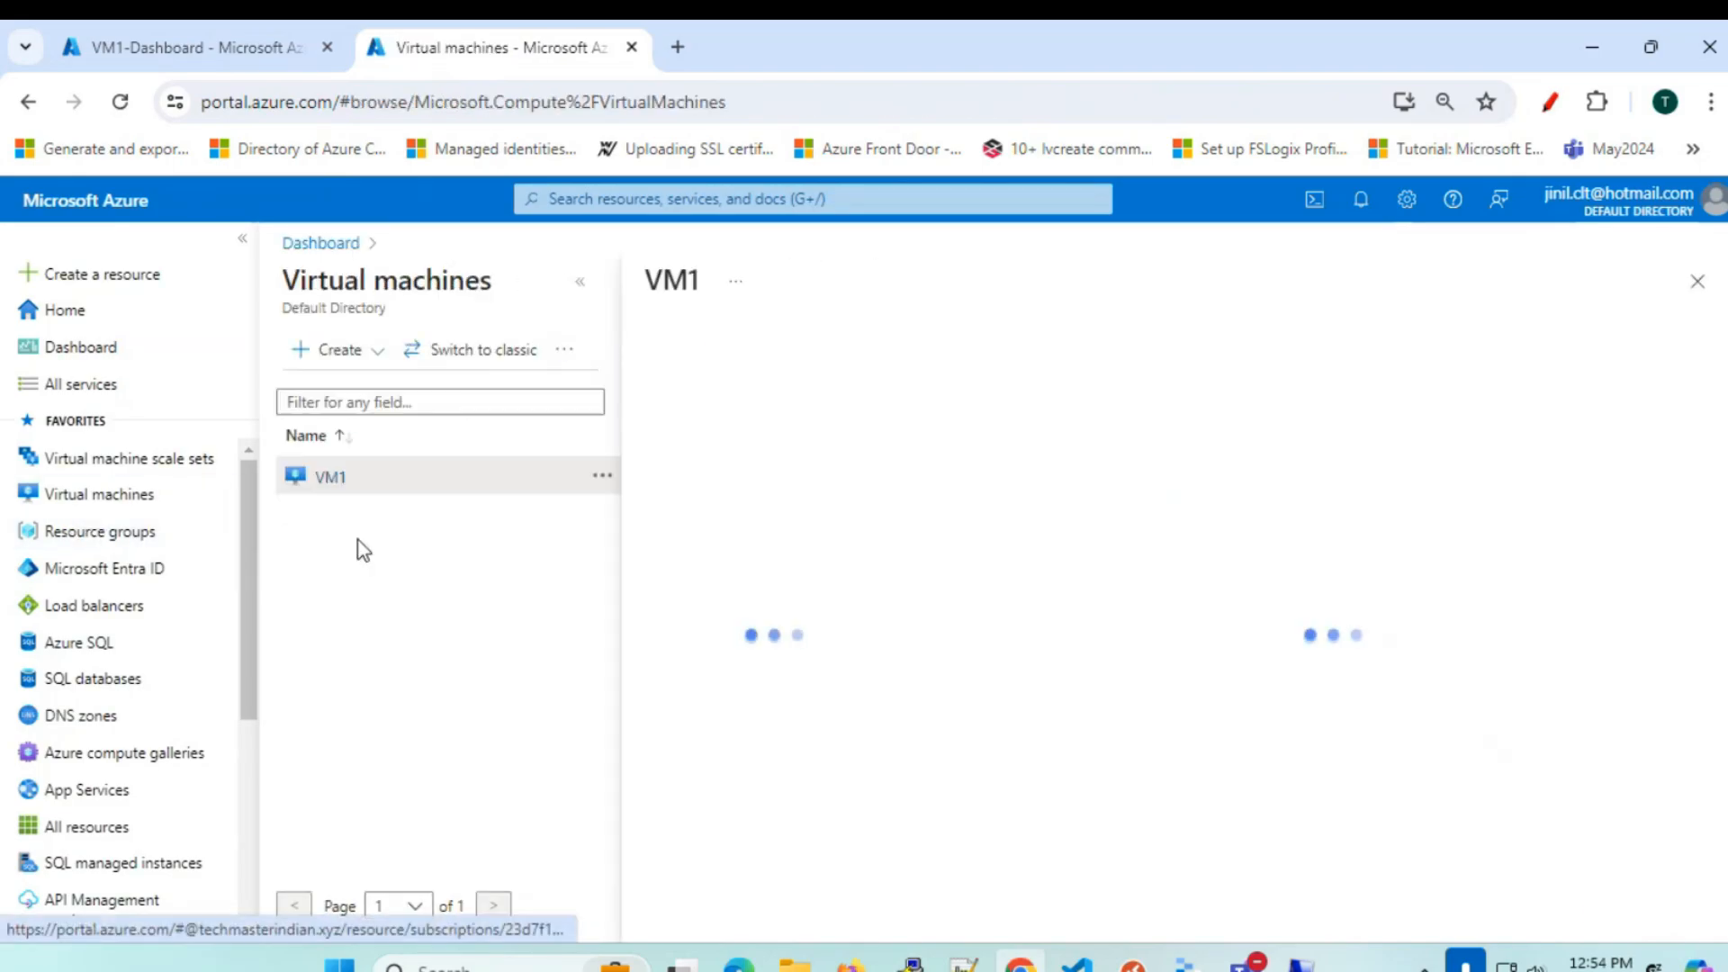
scroll(790, 753, down, 8)
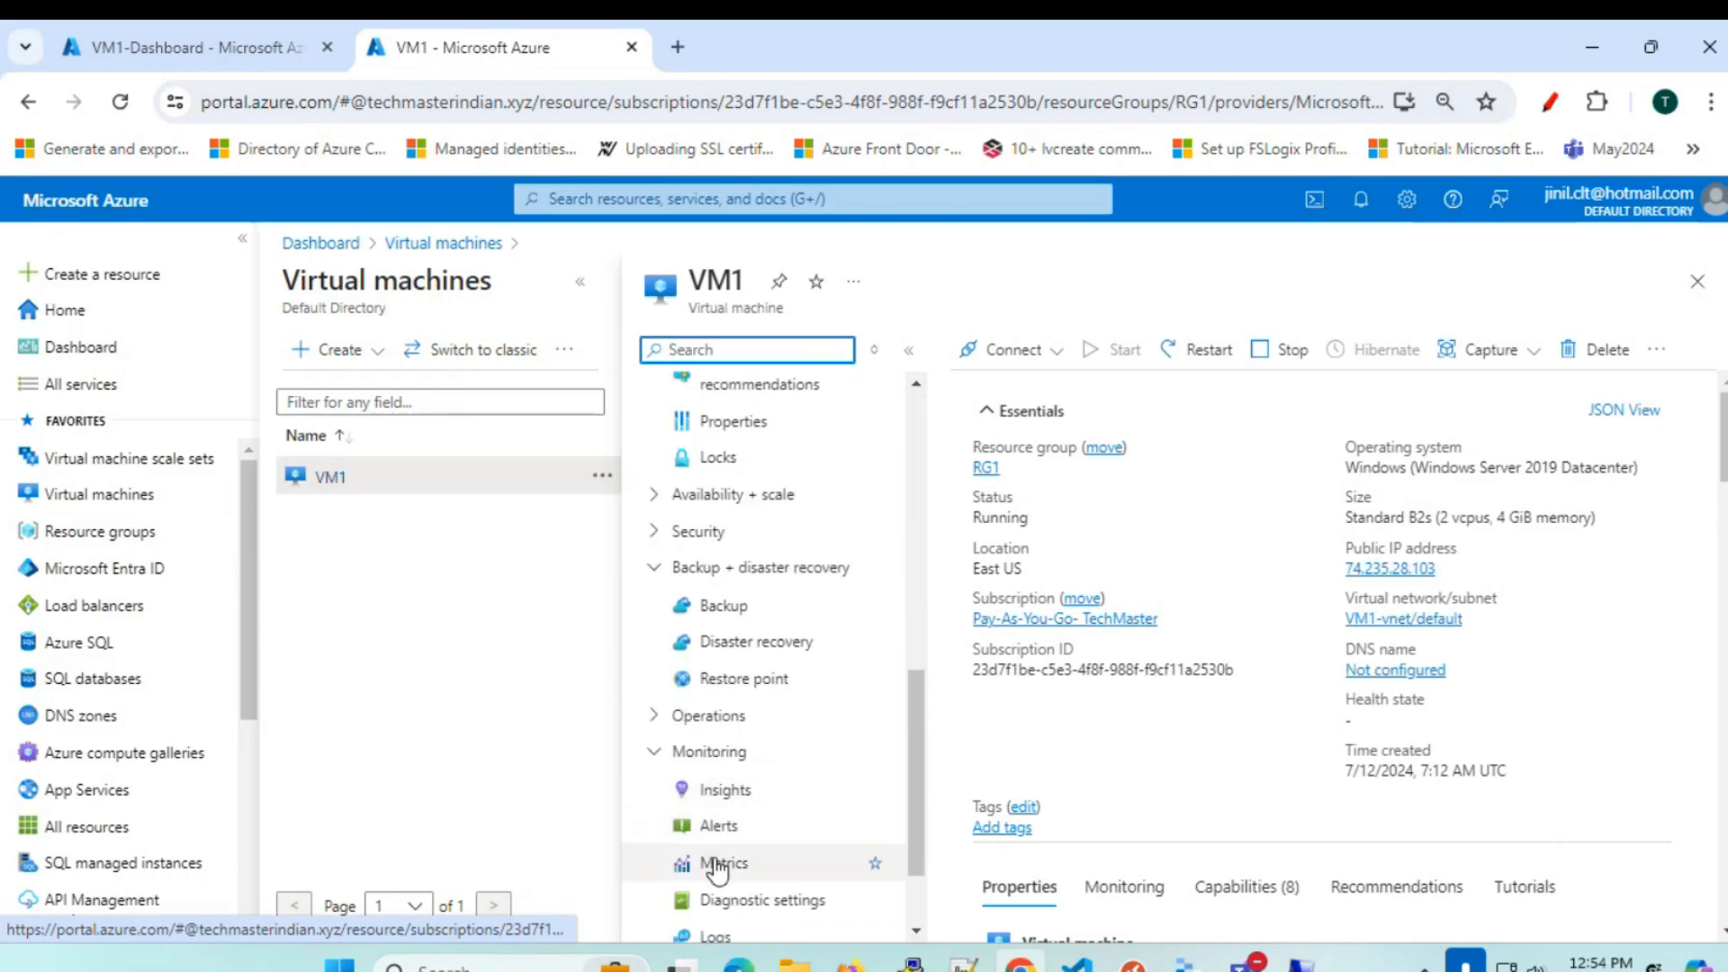
click(722, 862)
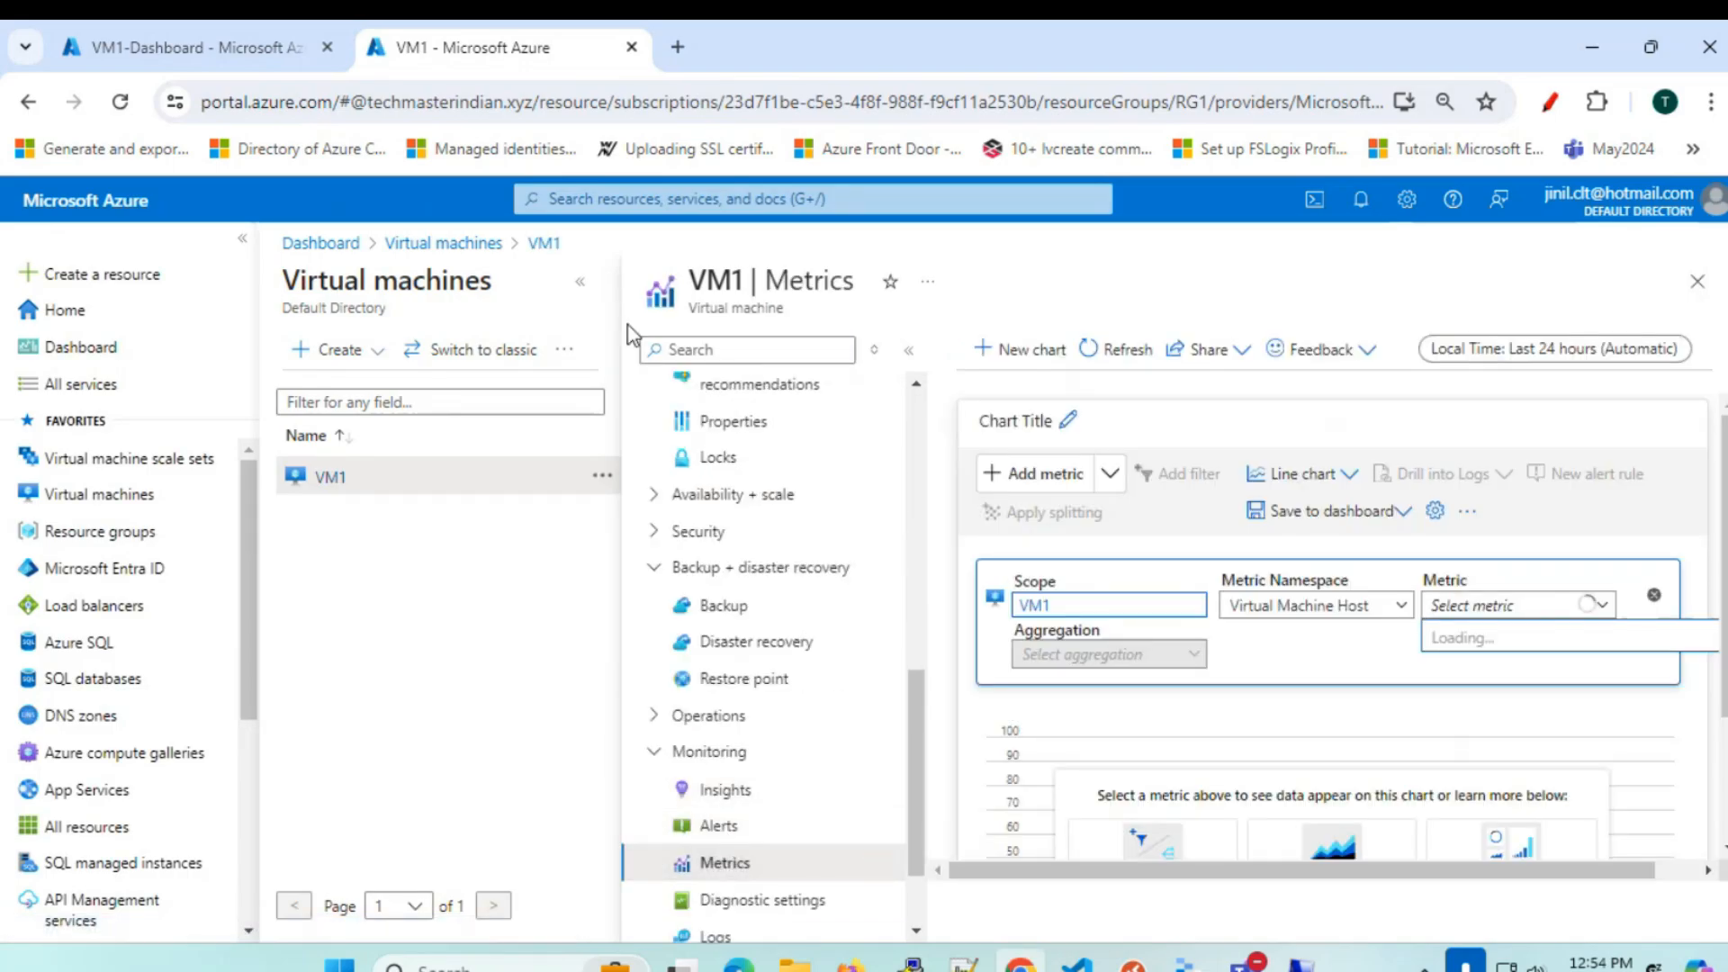
click(579, 283)
- Chart VM1's Data Disk Read Bytes/Sec metric with Max aggregation
click(1130, 598)
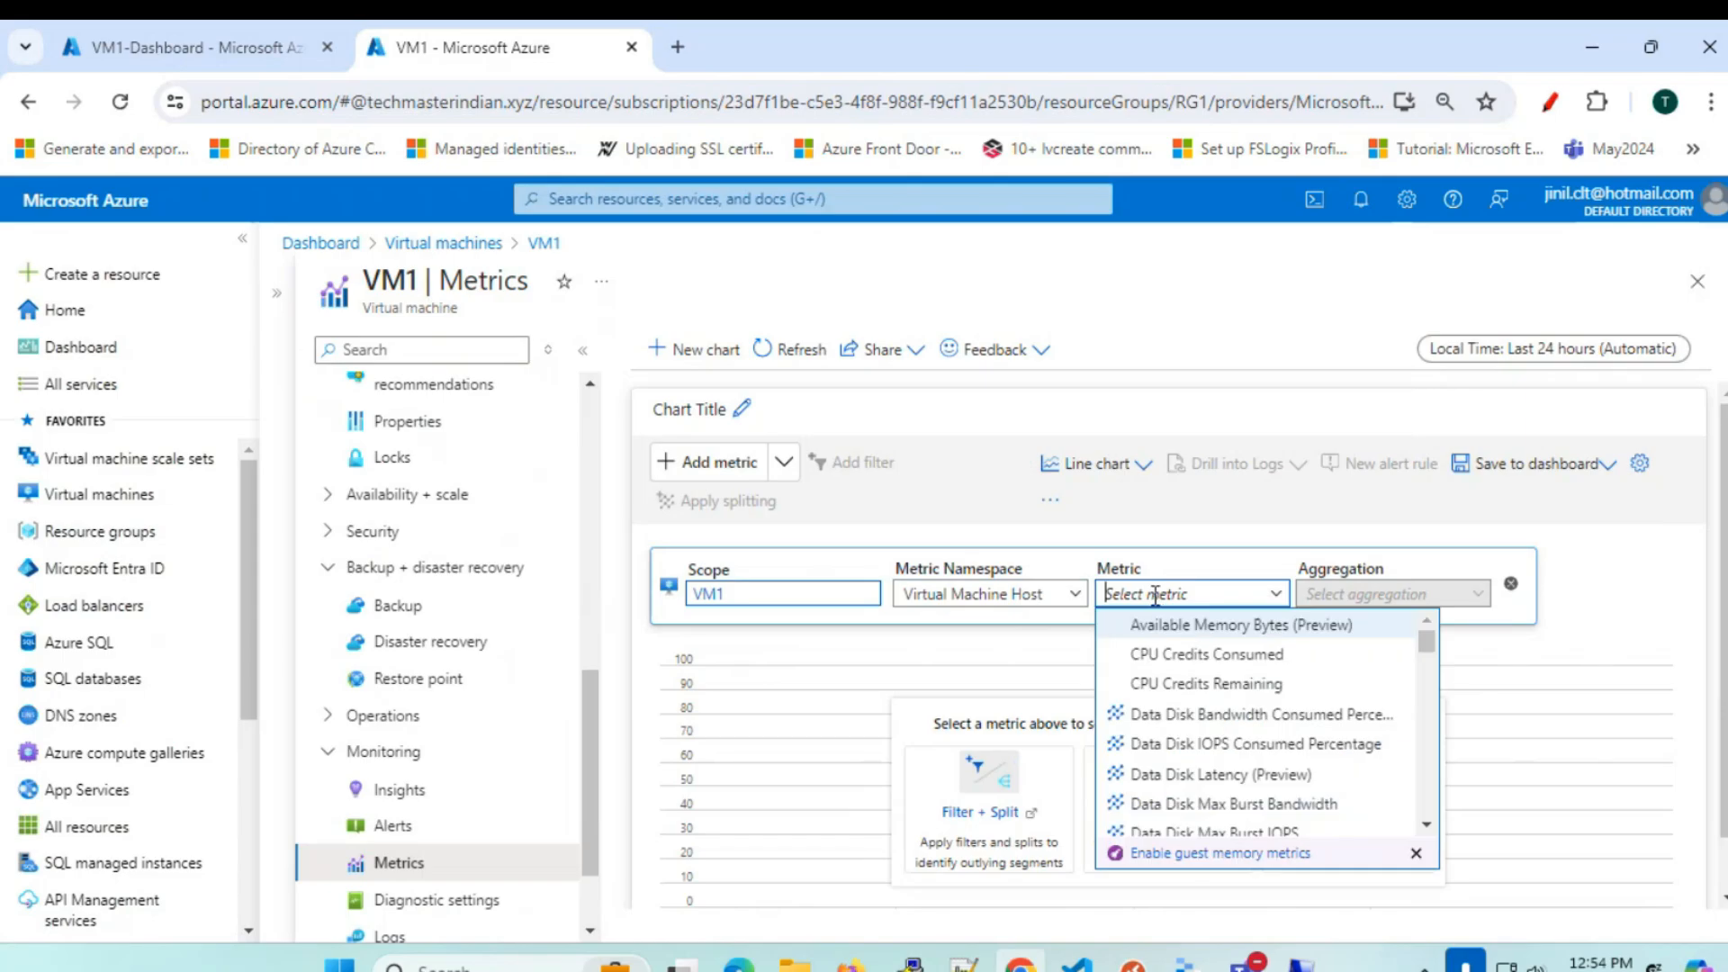
scroll(1201, 756, down, 3)
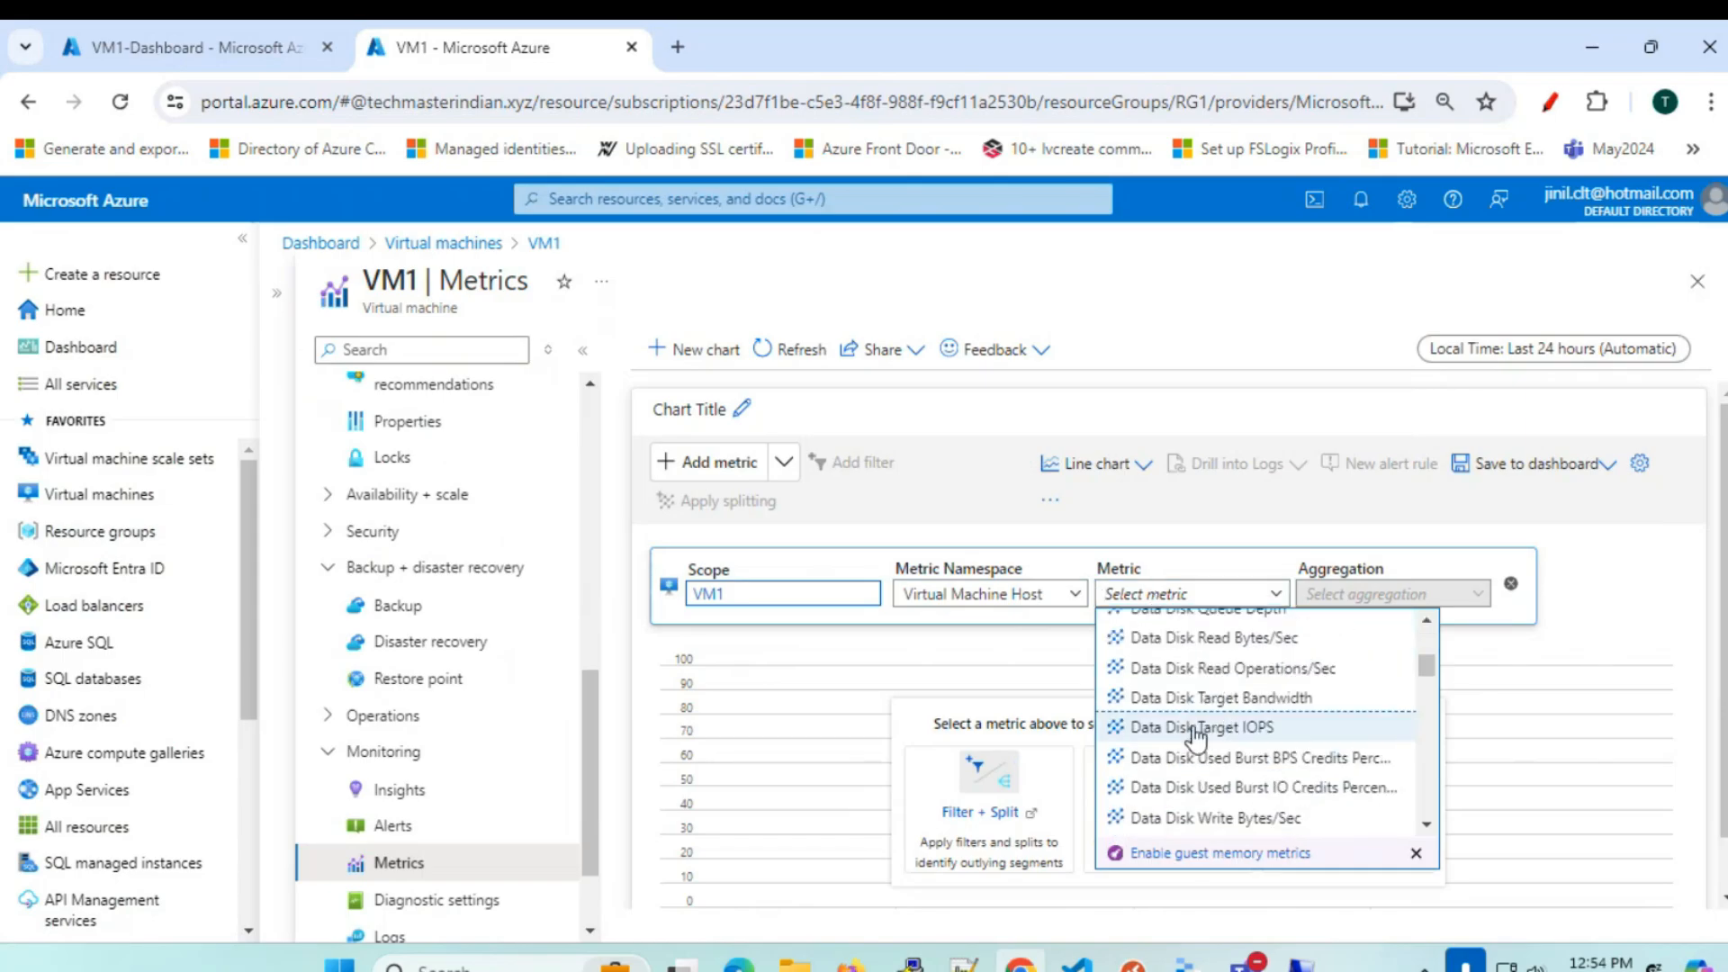
click(1210, 639)
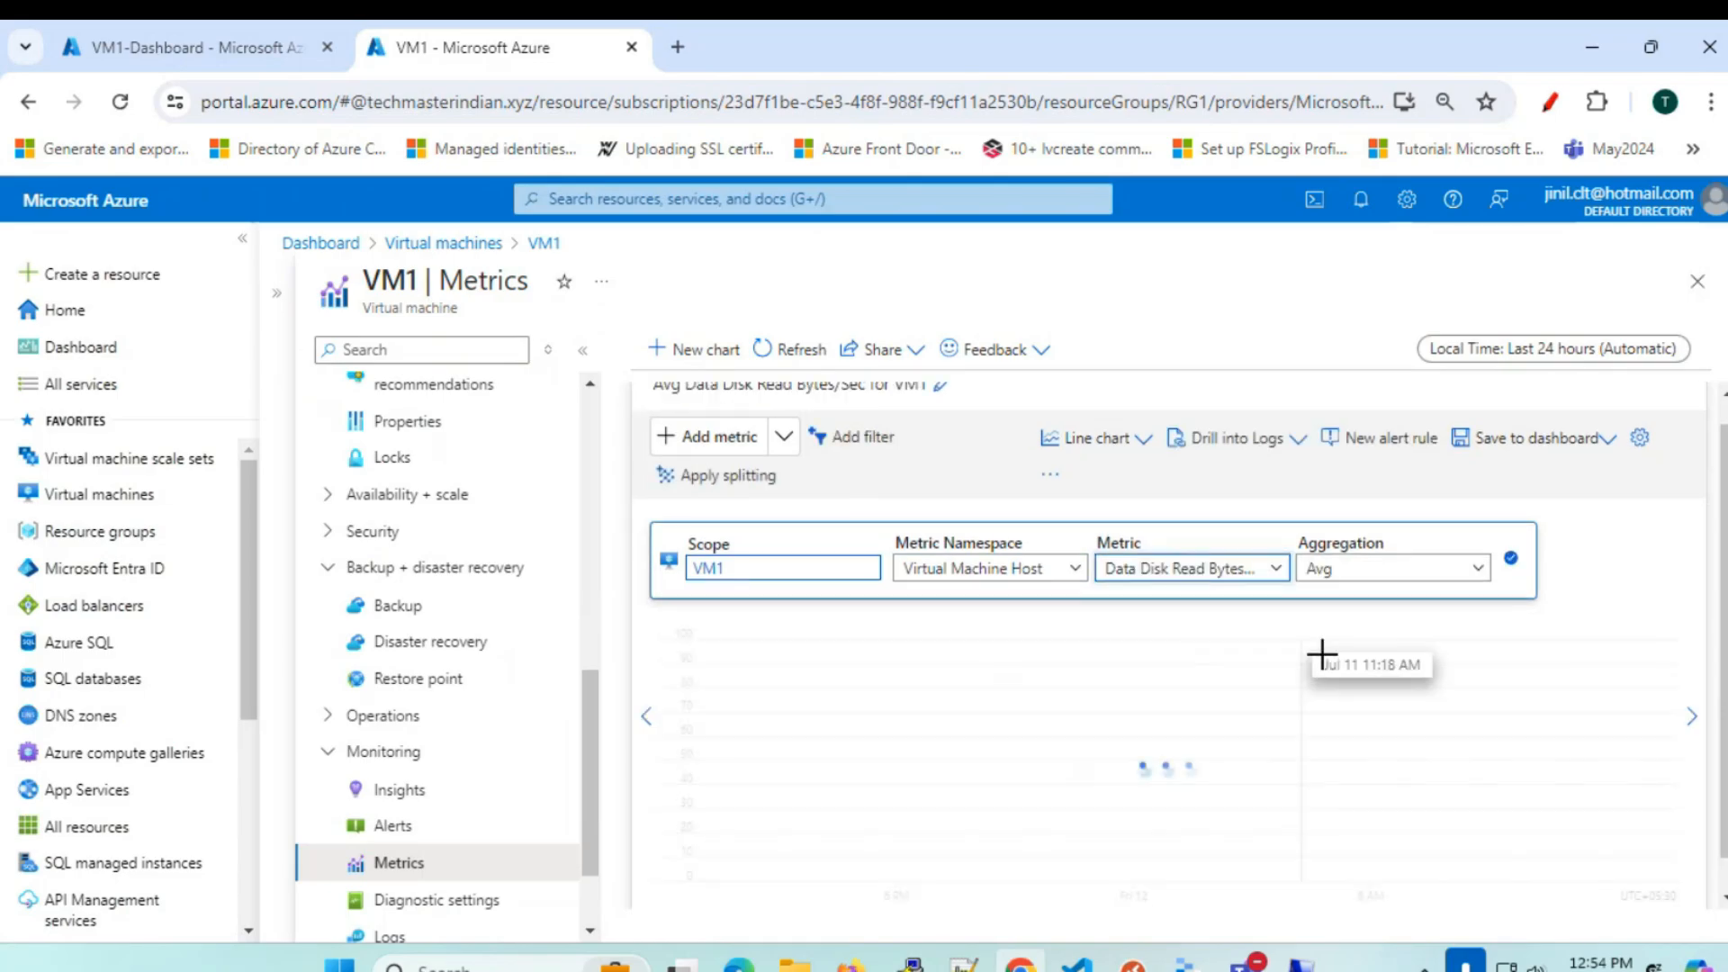
click(1330, 688)
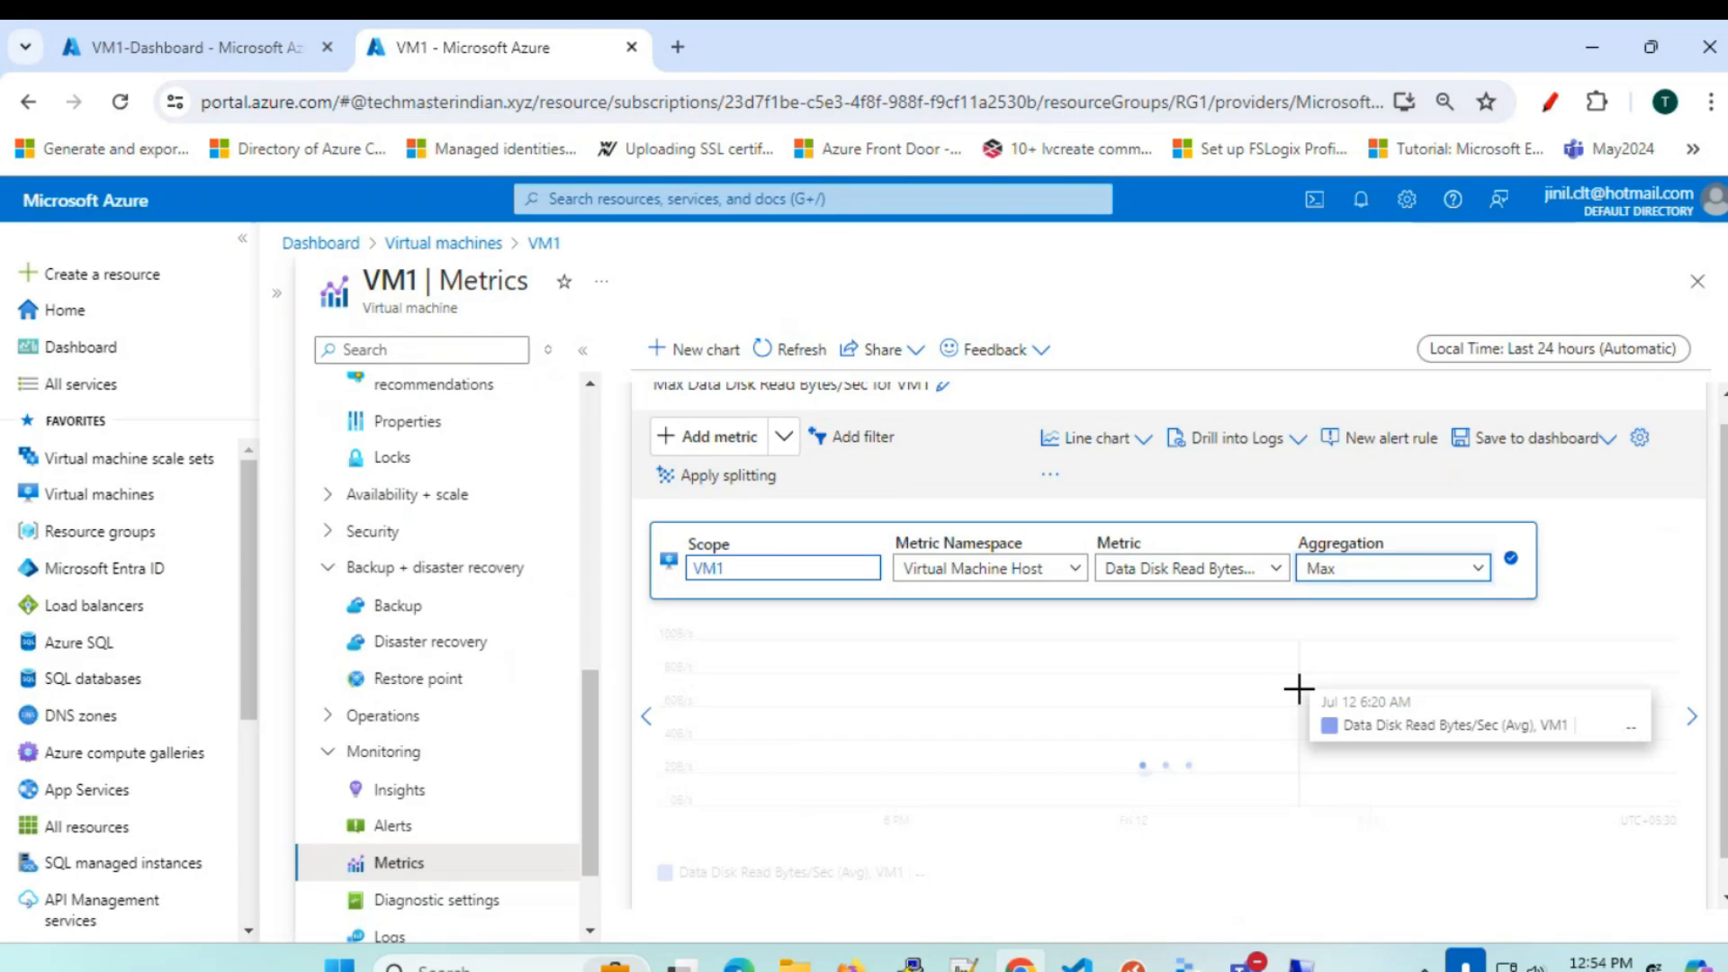
- Try the Data Disk Bandwidth Consumed Percentage, IOPS Consumed Percentage, Latency (Preview) and Max Burst Bandwidth metrics in the chart one after another
click(1276, 569)
scroll(1260, 630, up, 1)
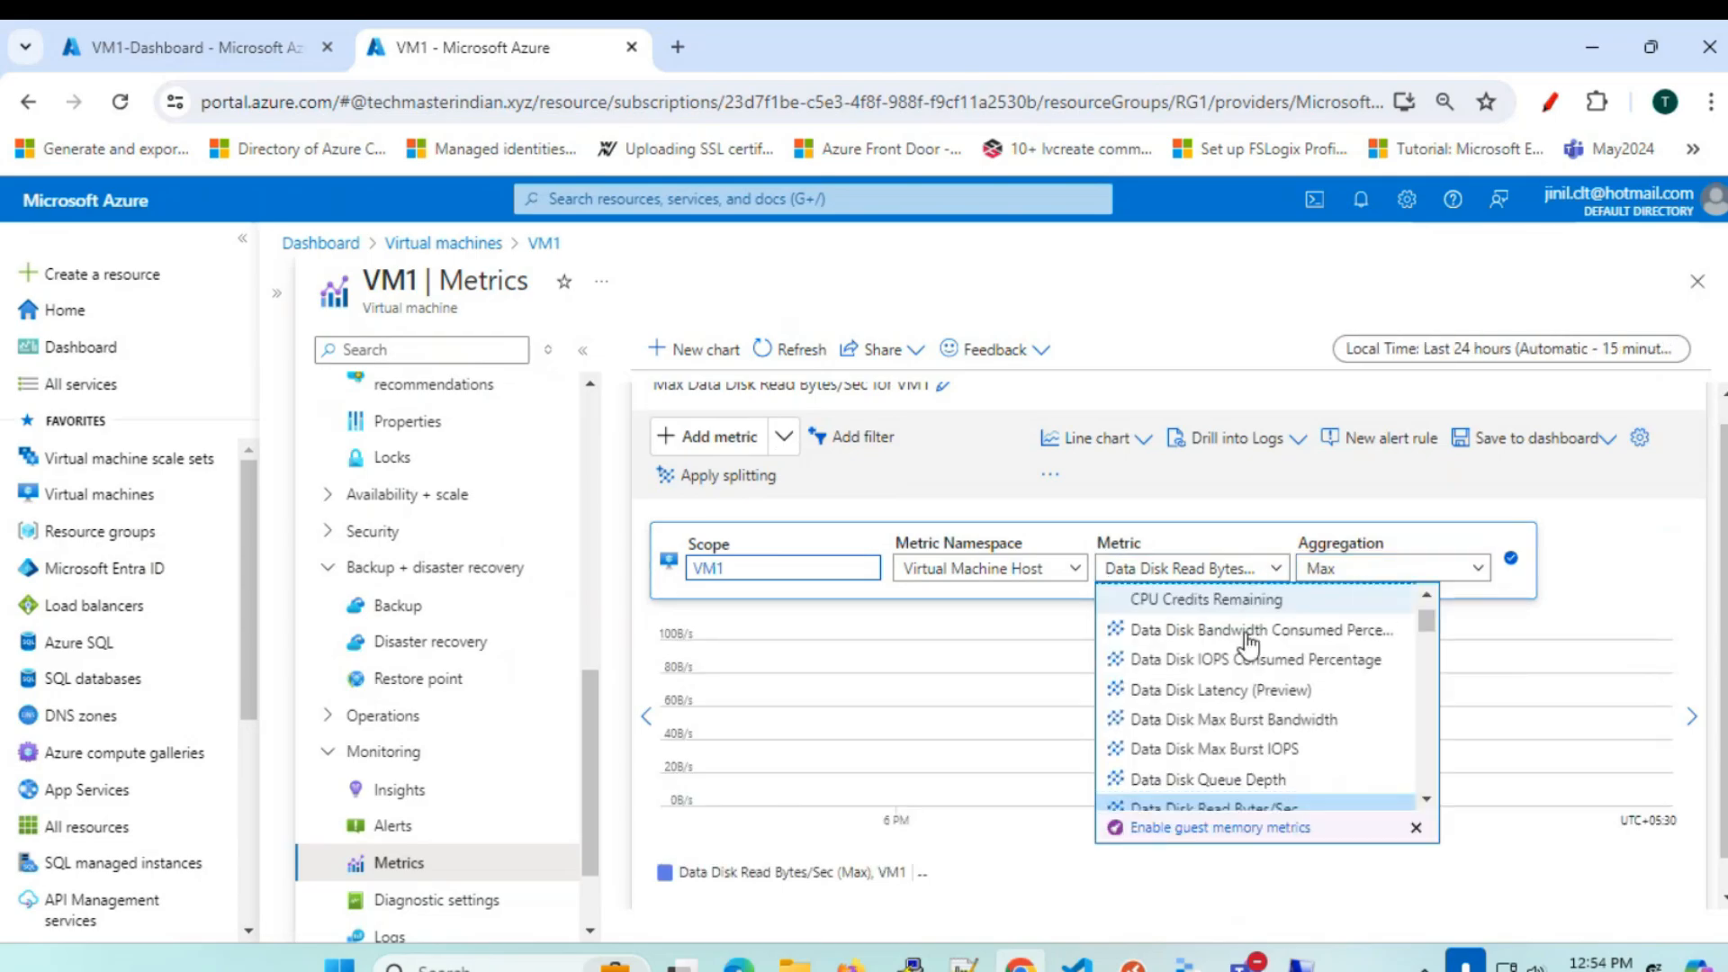
click(1235, 632)
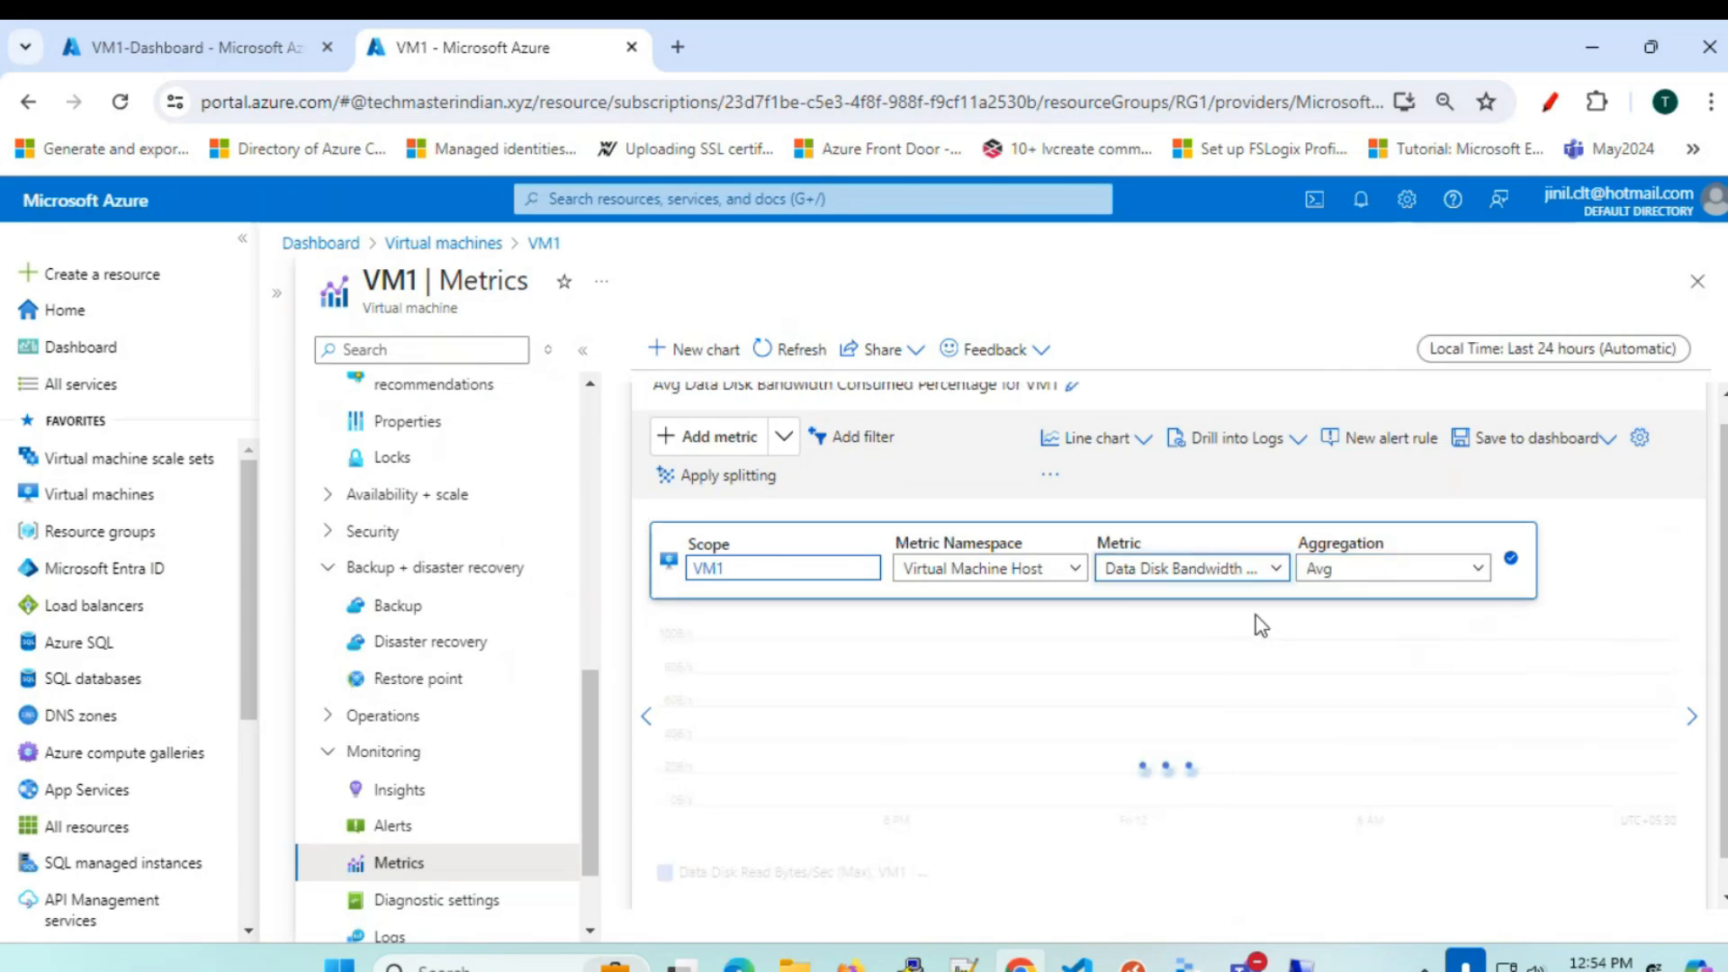
click(1260, 569)
click(1224, 716)
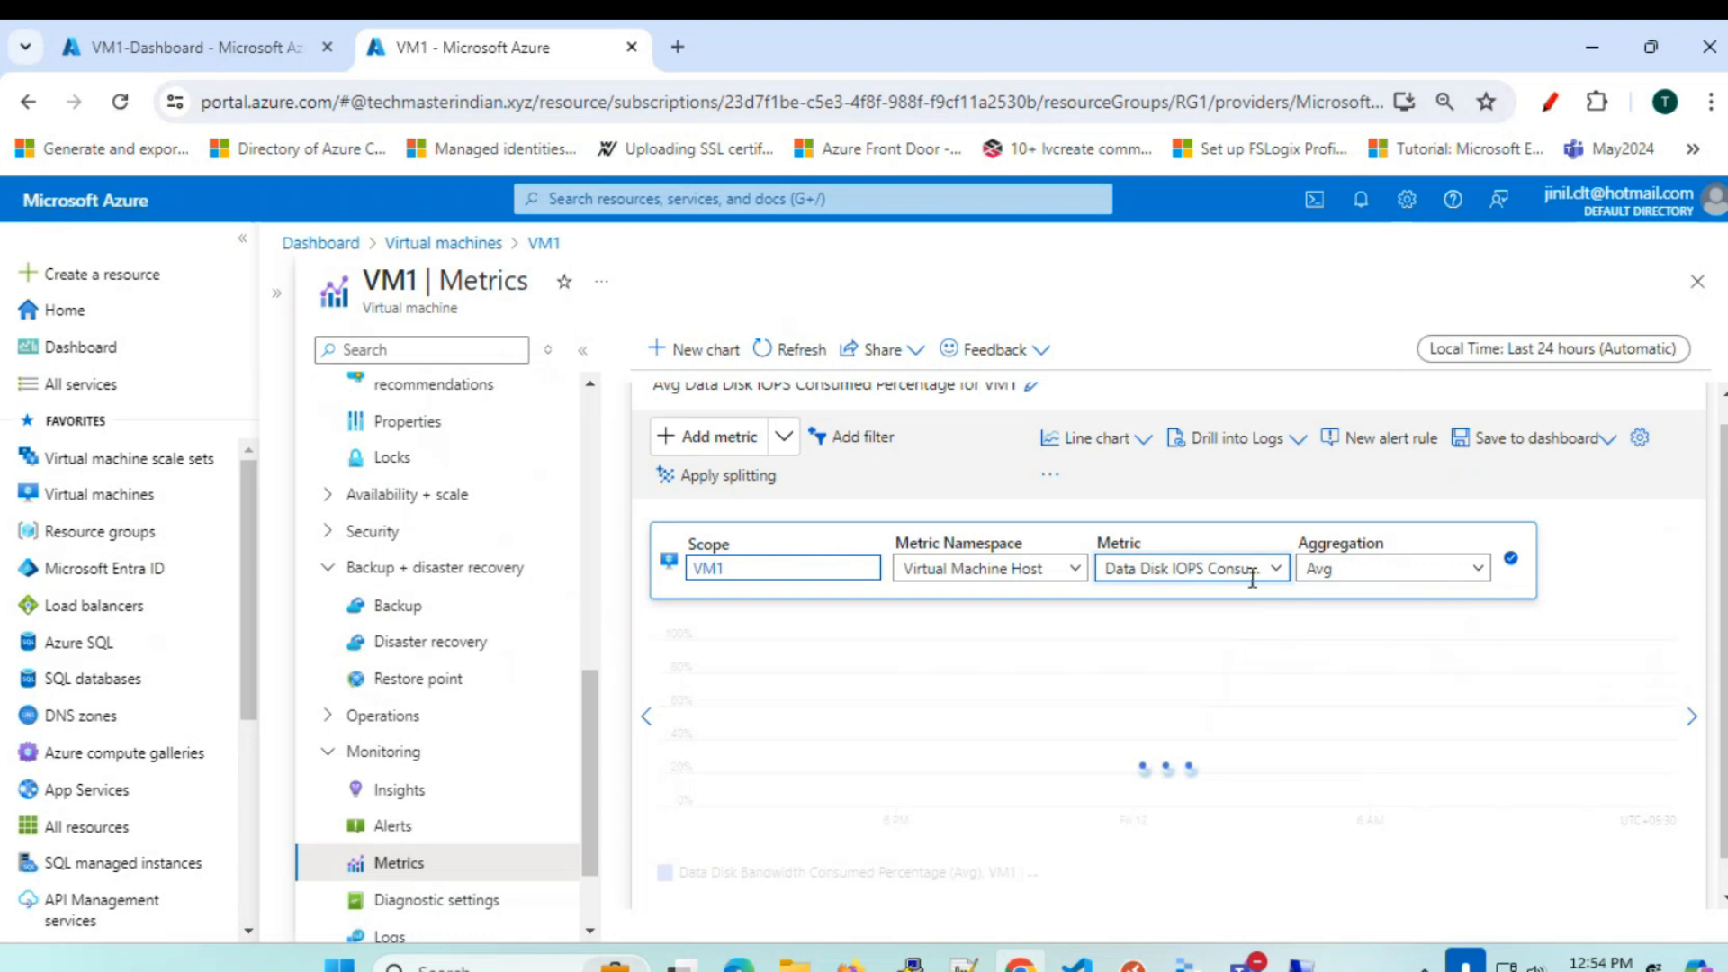
click(1273, 568)
click(1175, 749)
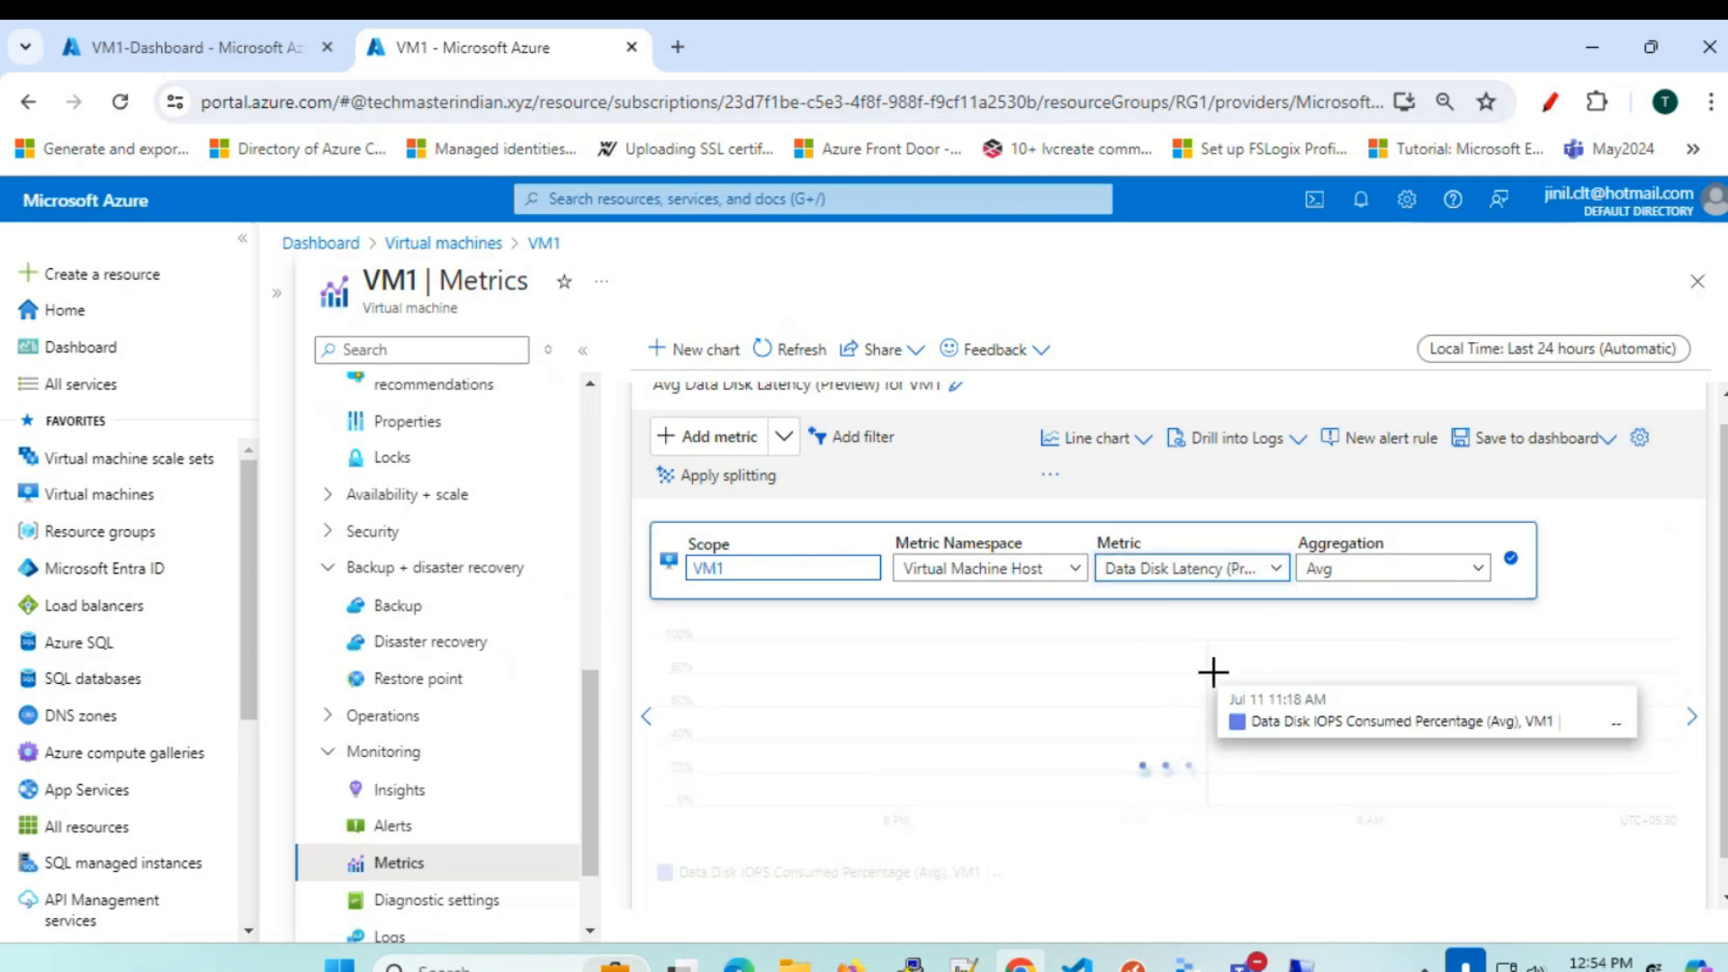
click(1276, 568)
click(1190, 779)
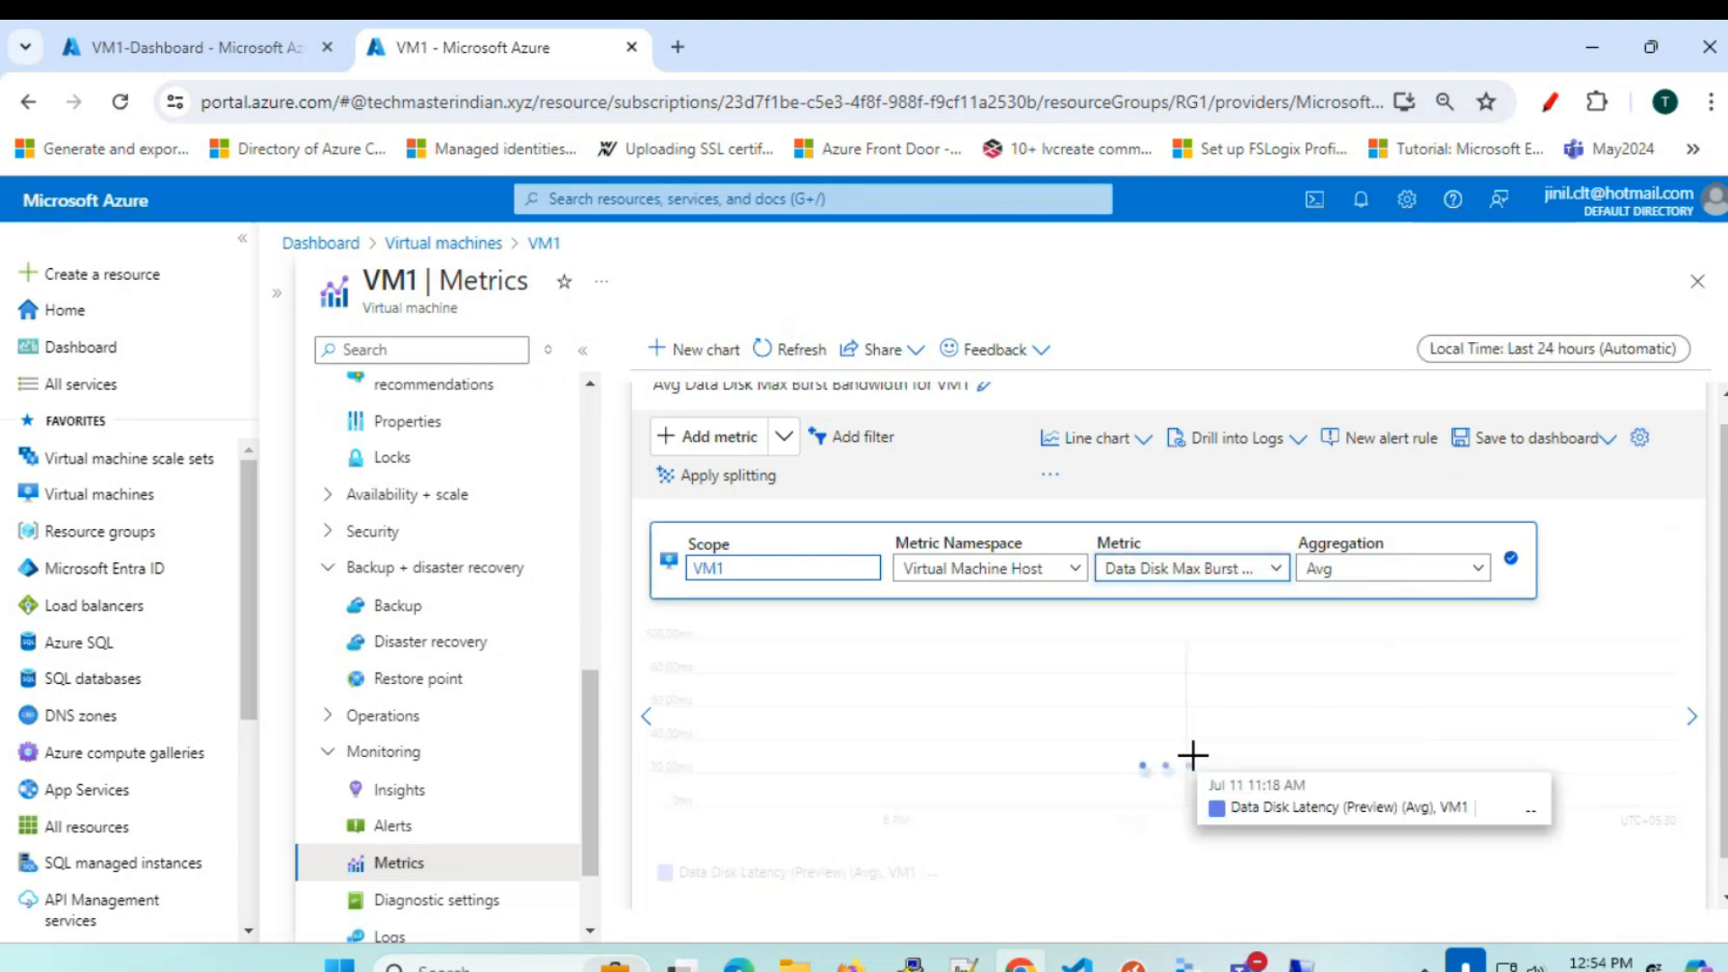
- Try the Data Disk Queue Depth and Data Disk Write Bytes/Sec metrics in the chart
click(1278, 575)
scroll(1245, 716, down, 3)
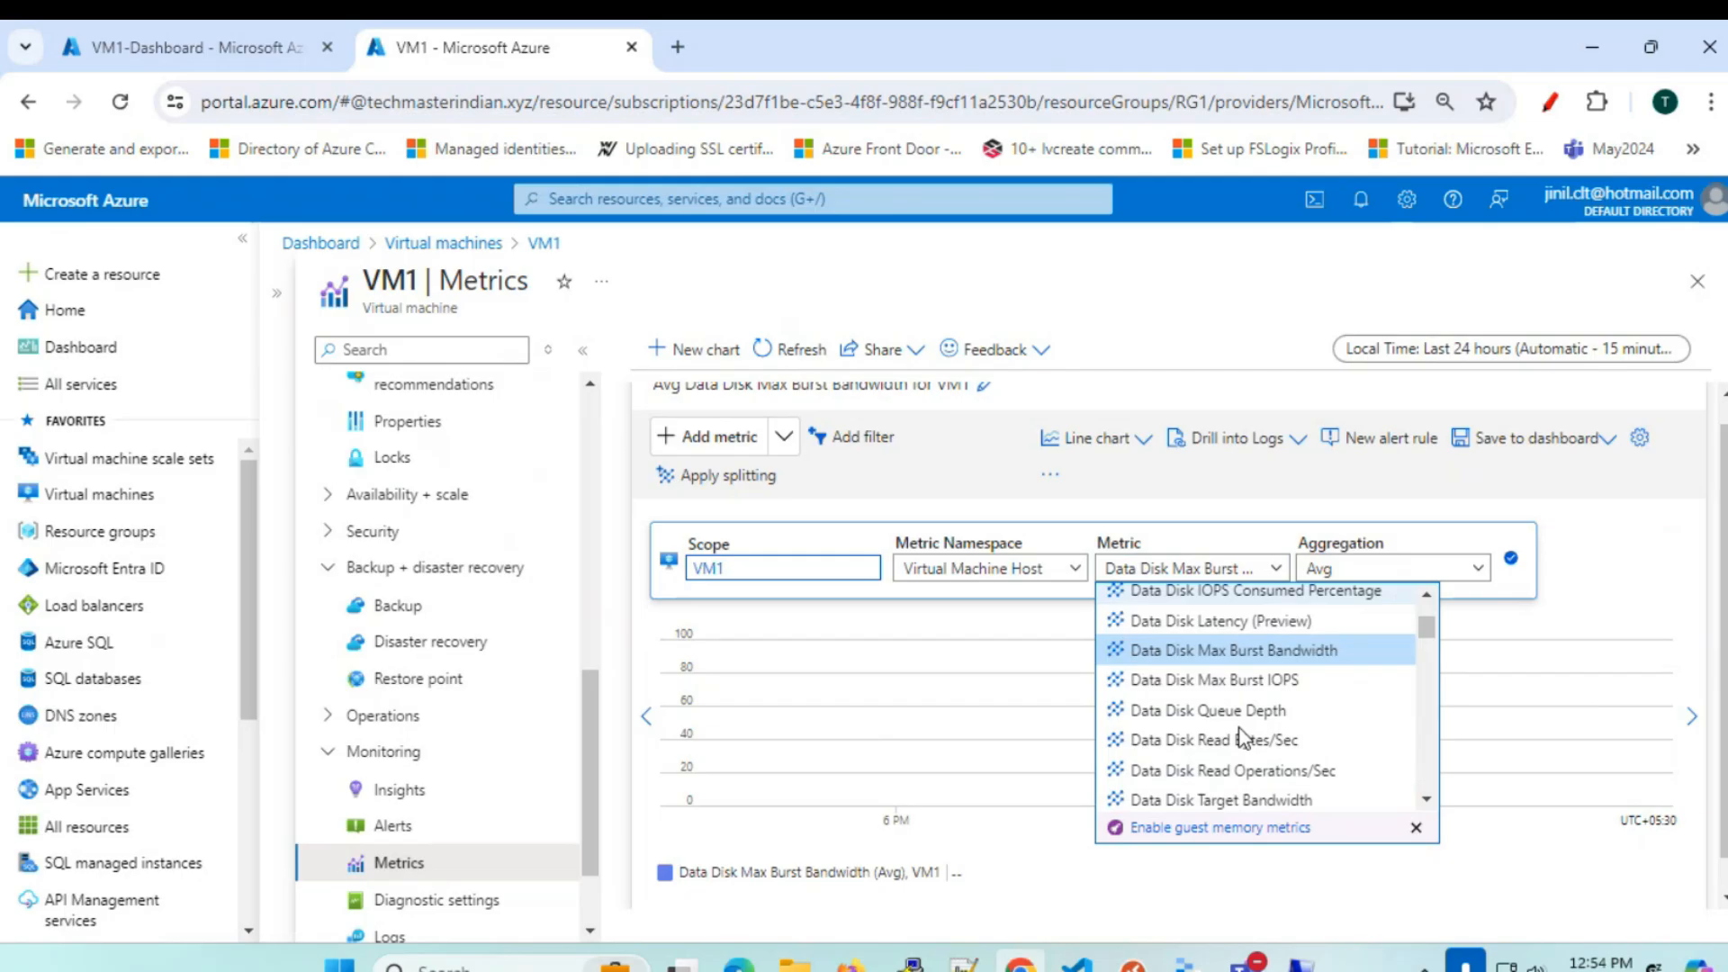
click(1229, 710)
click(1277, 576)
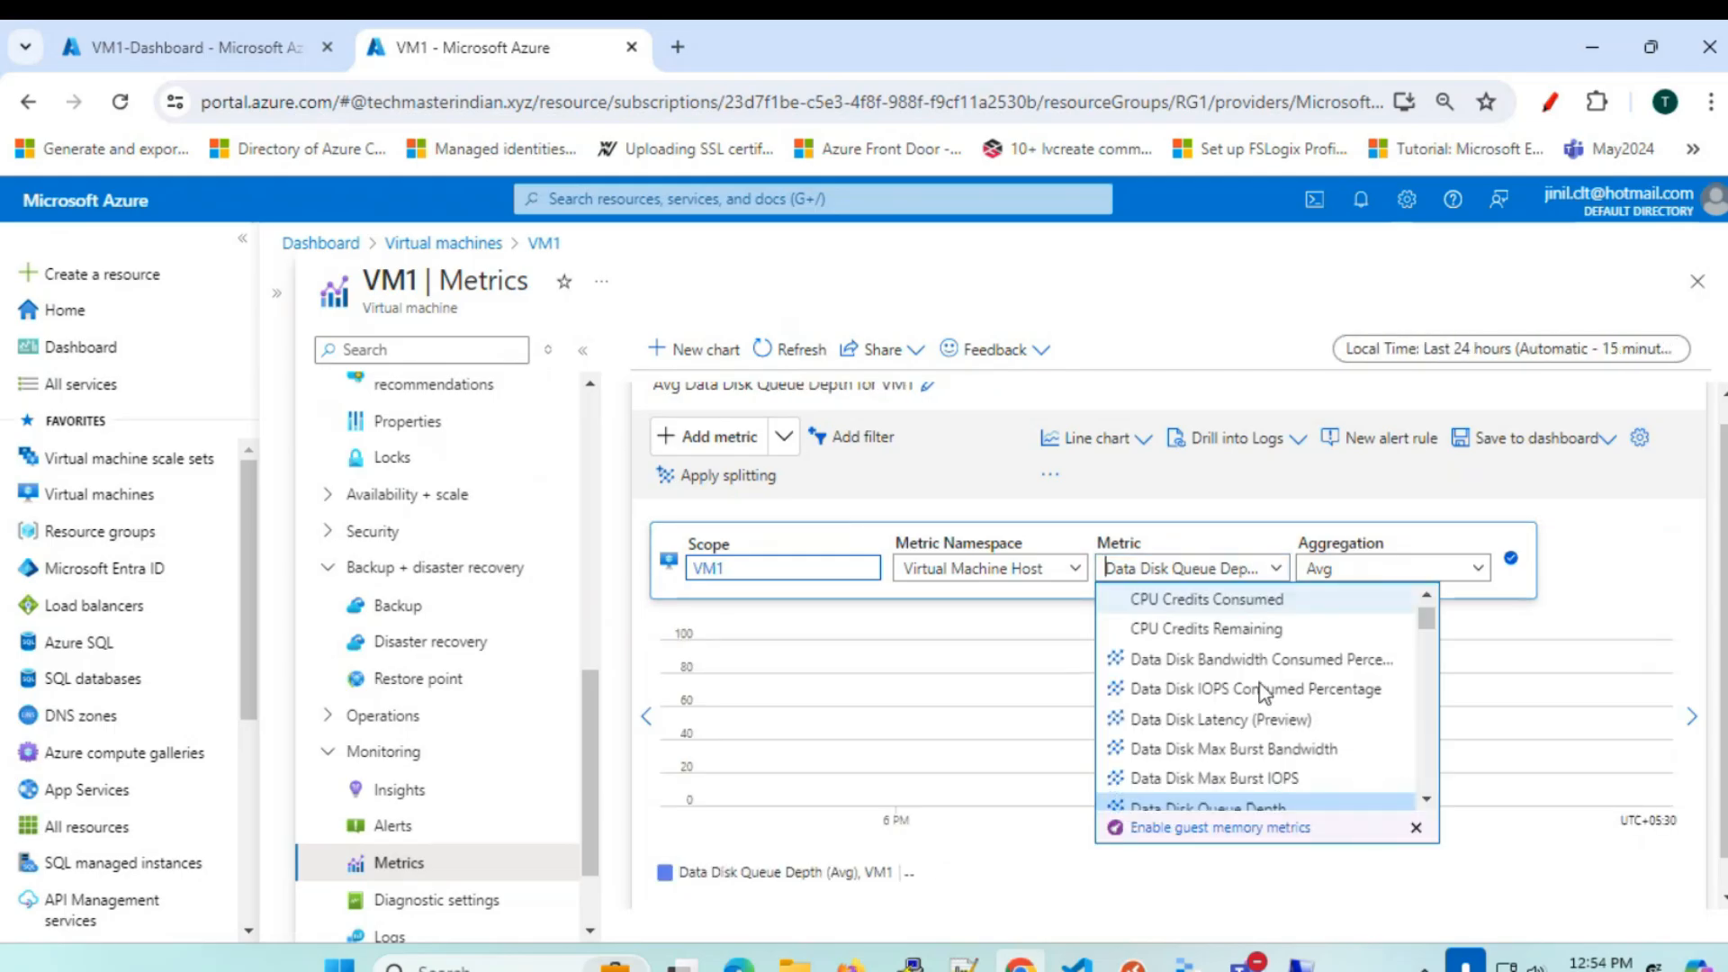
scroll(1260, 711, down, 5)
click(1223, 673)
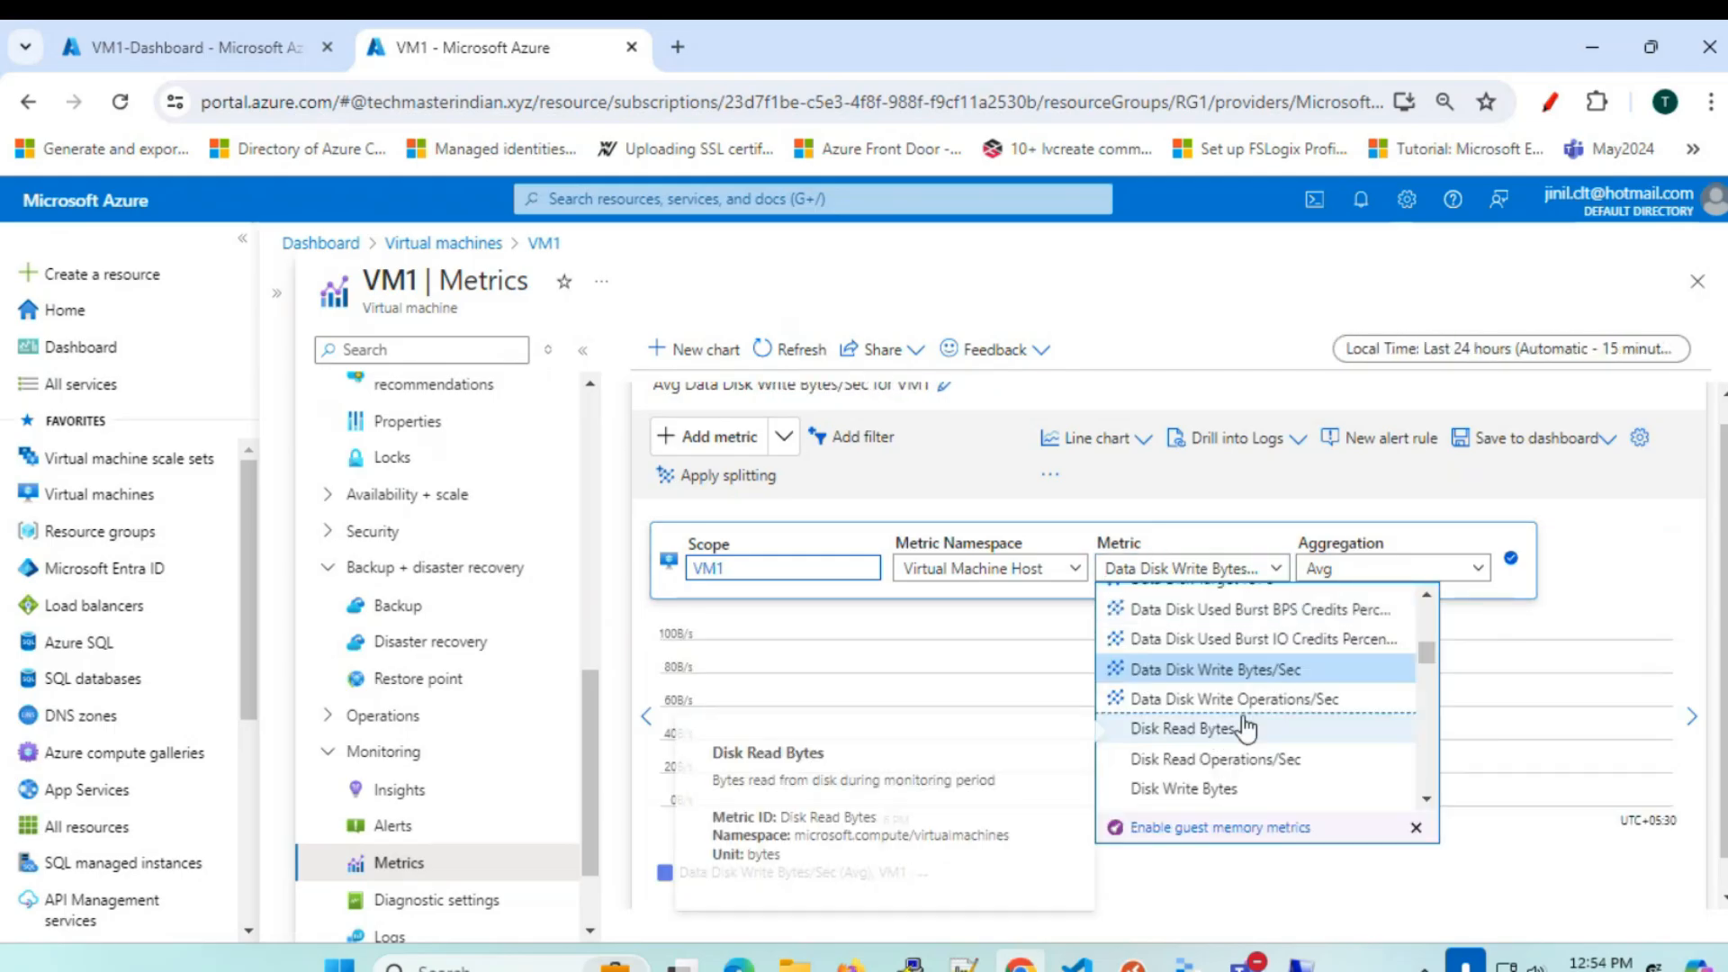
- Chart the Data Disk Write Operations/Sec metric with Max aggregation
click(1246, 700)
click(1354, 569)
click(1323, 689)
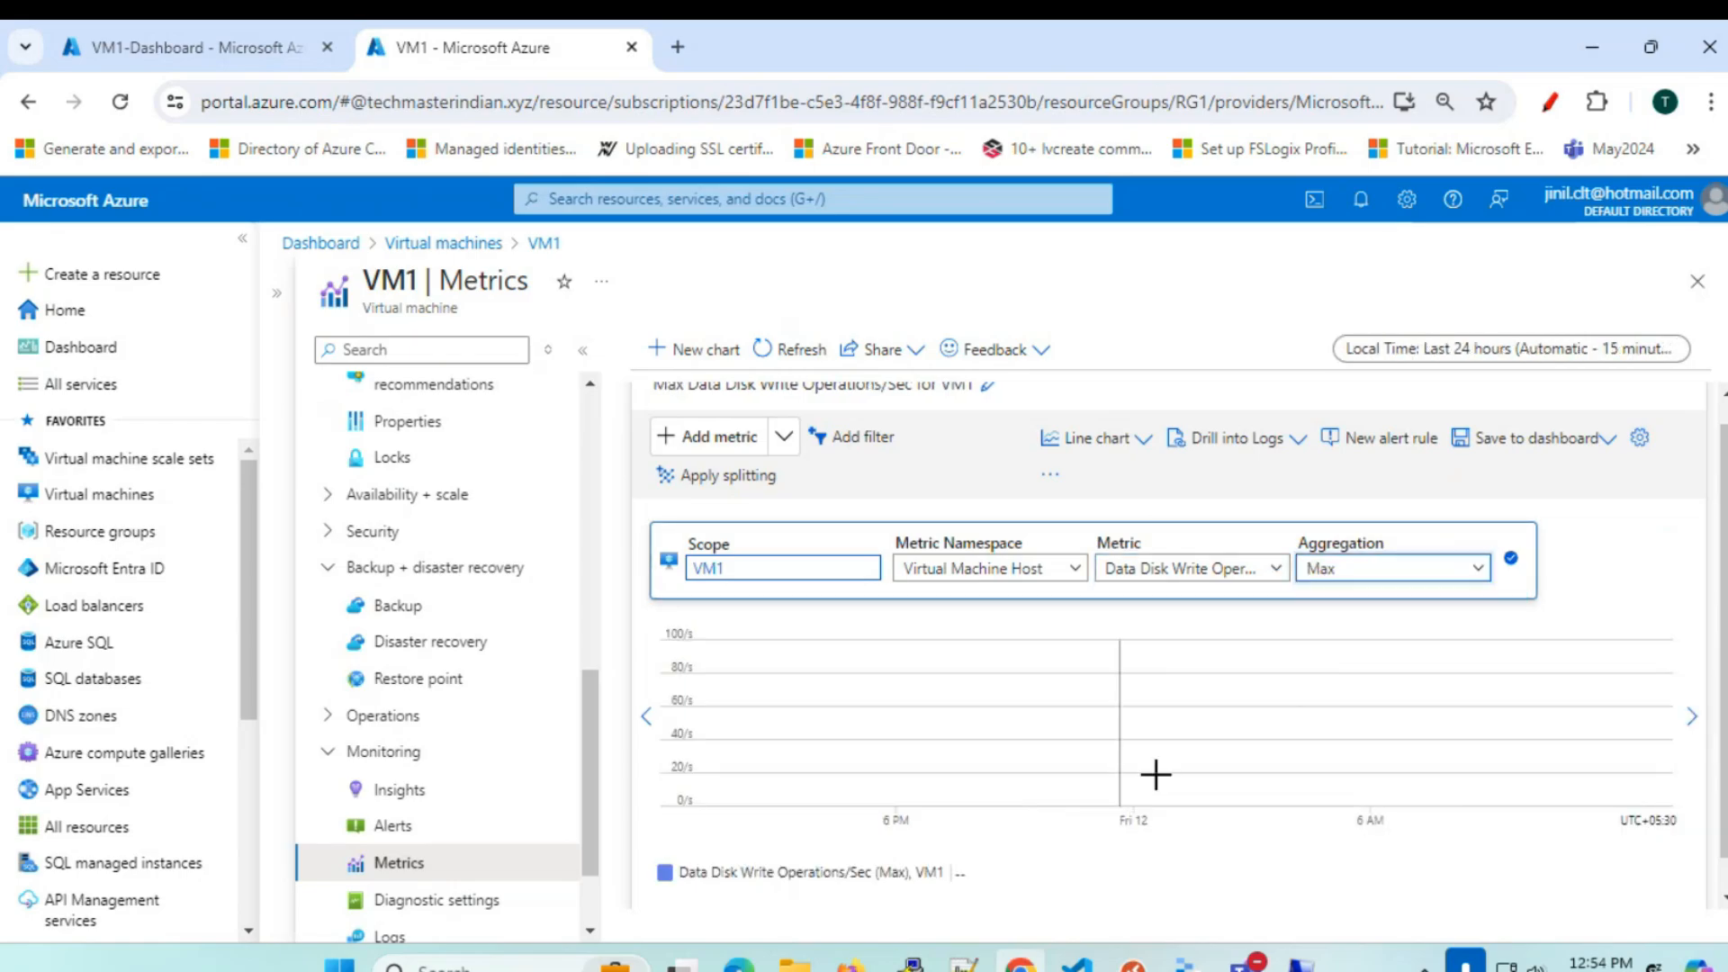
- Change the charted metric to Disk Read Bytes and set its aggregation to Max
click(1274, 574)
scroll(1253, 751, down, 2)
scroll(1253, 747, down, 2)
scroll(1254, 743, up, 2)
click(1197, 711)
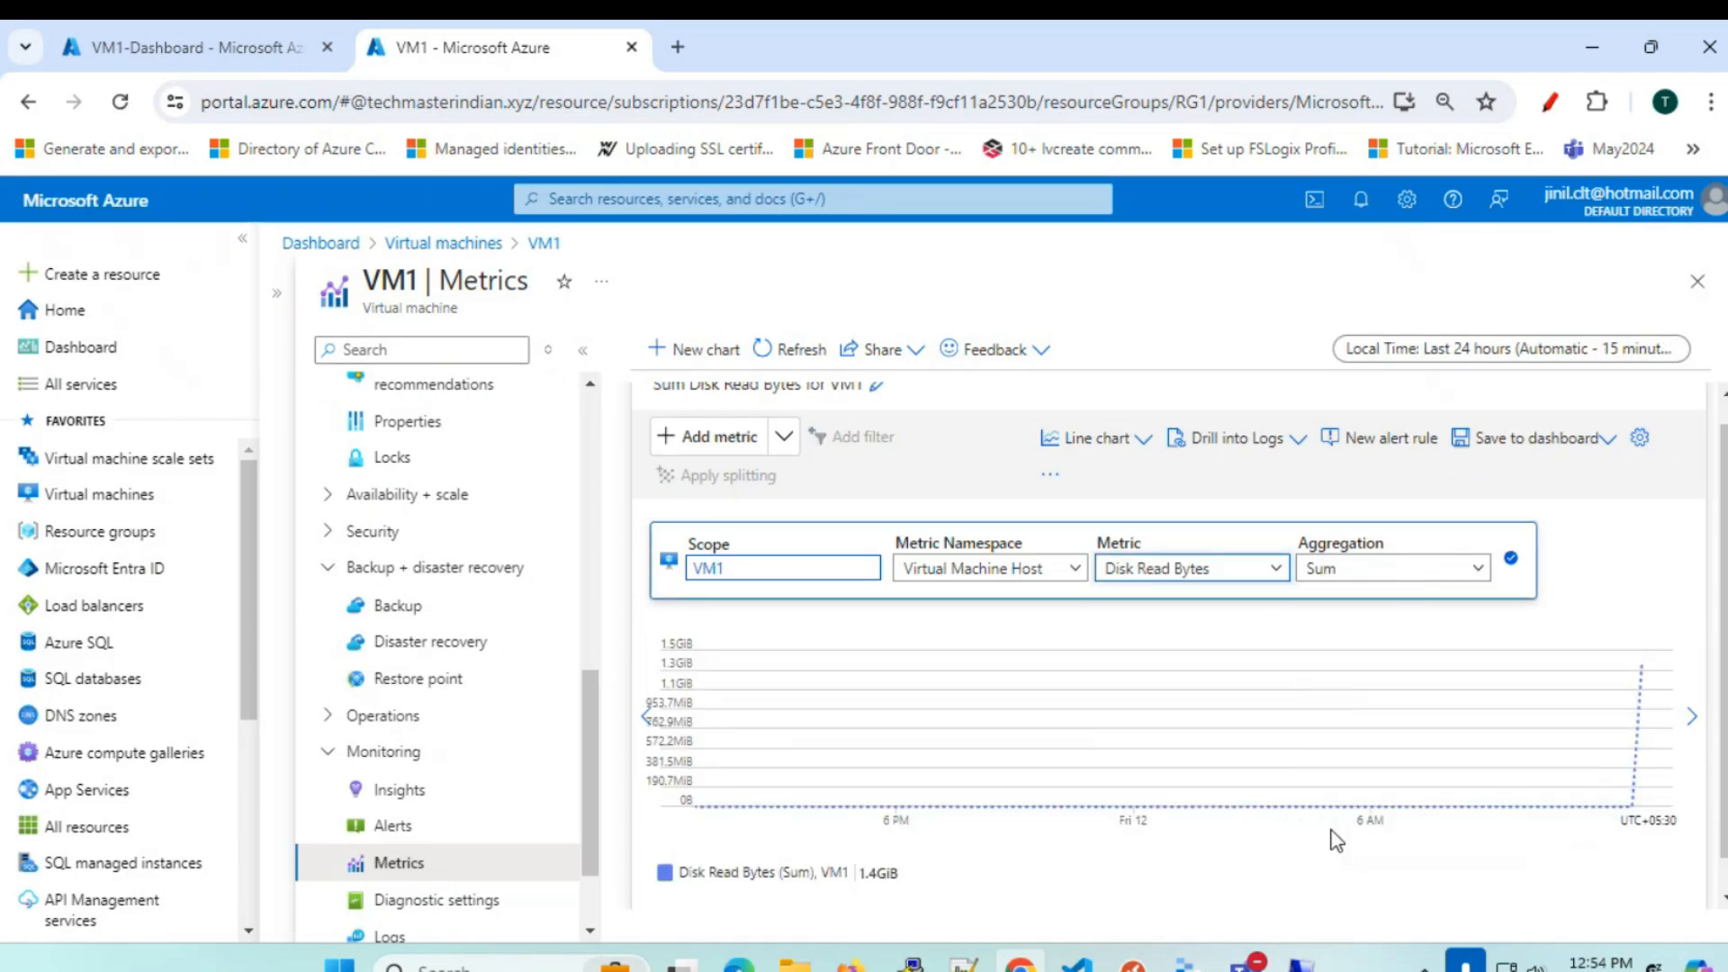
click(1404, 568)
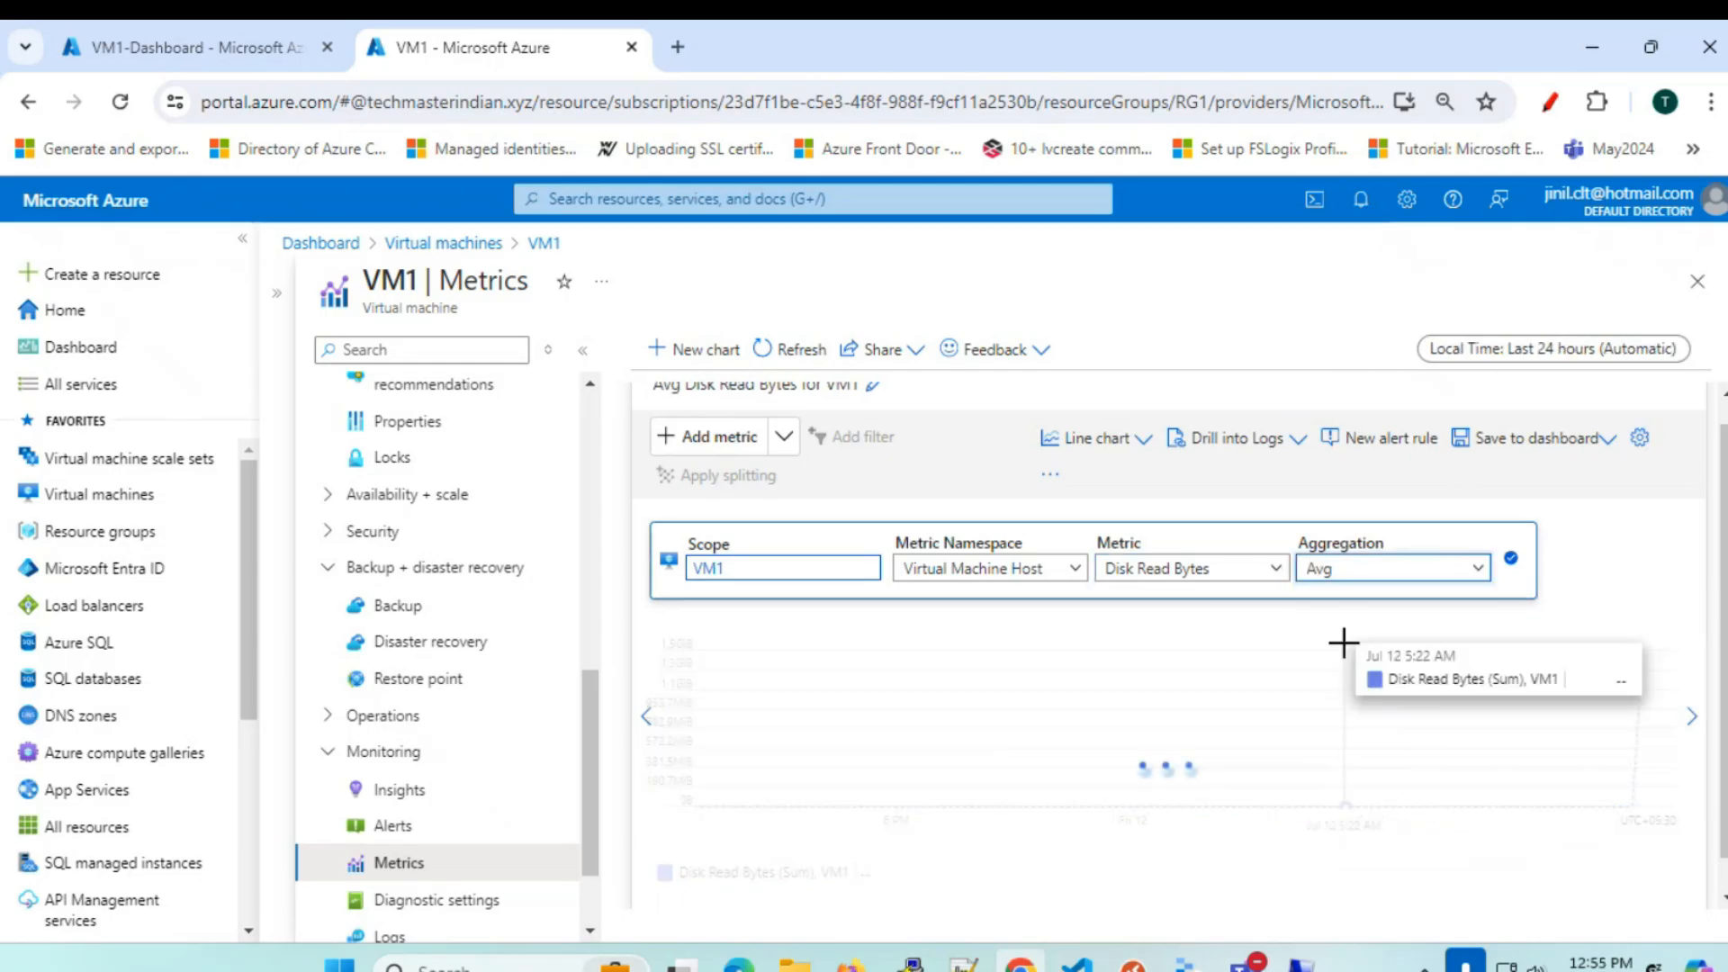
click(1486, 569)
click(1369, 691)
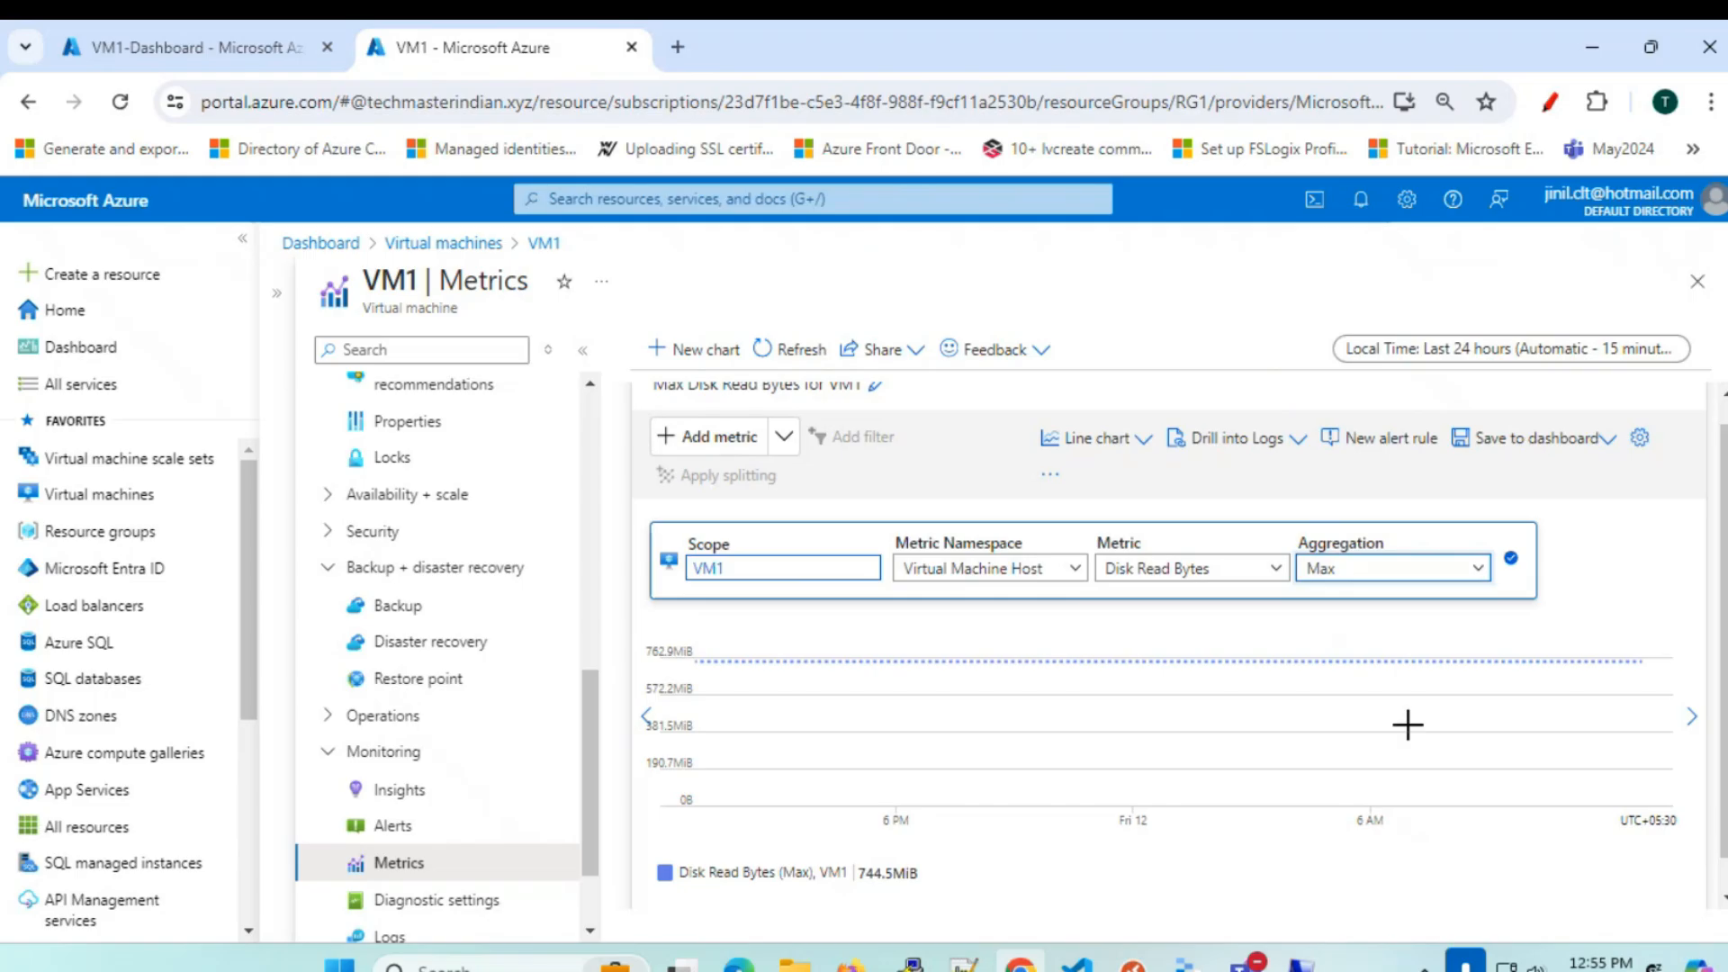
- Set the Disk Read Bytes chart's time range to Last hour
click(1627, 351)
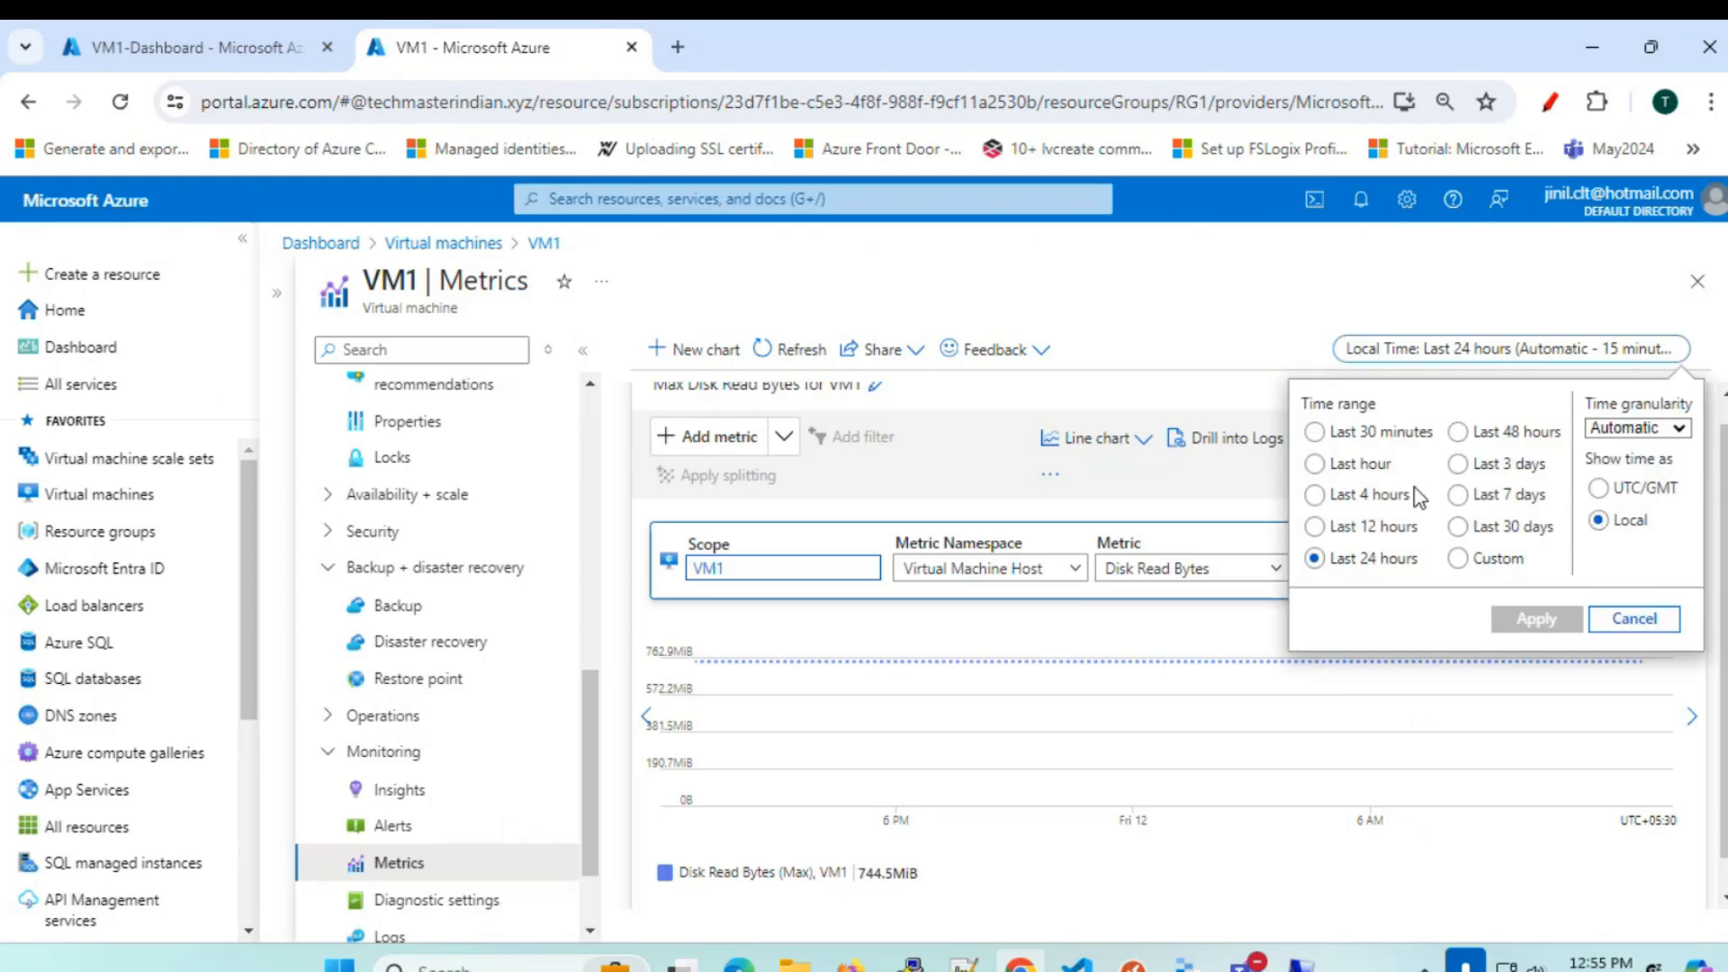
click(1315, 463)
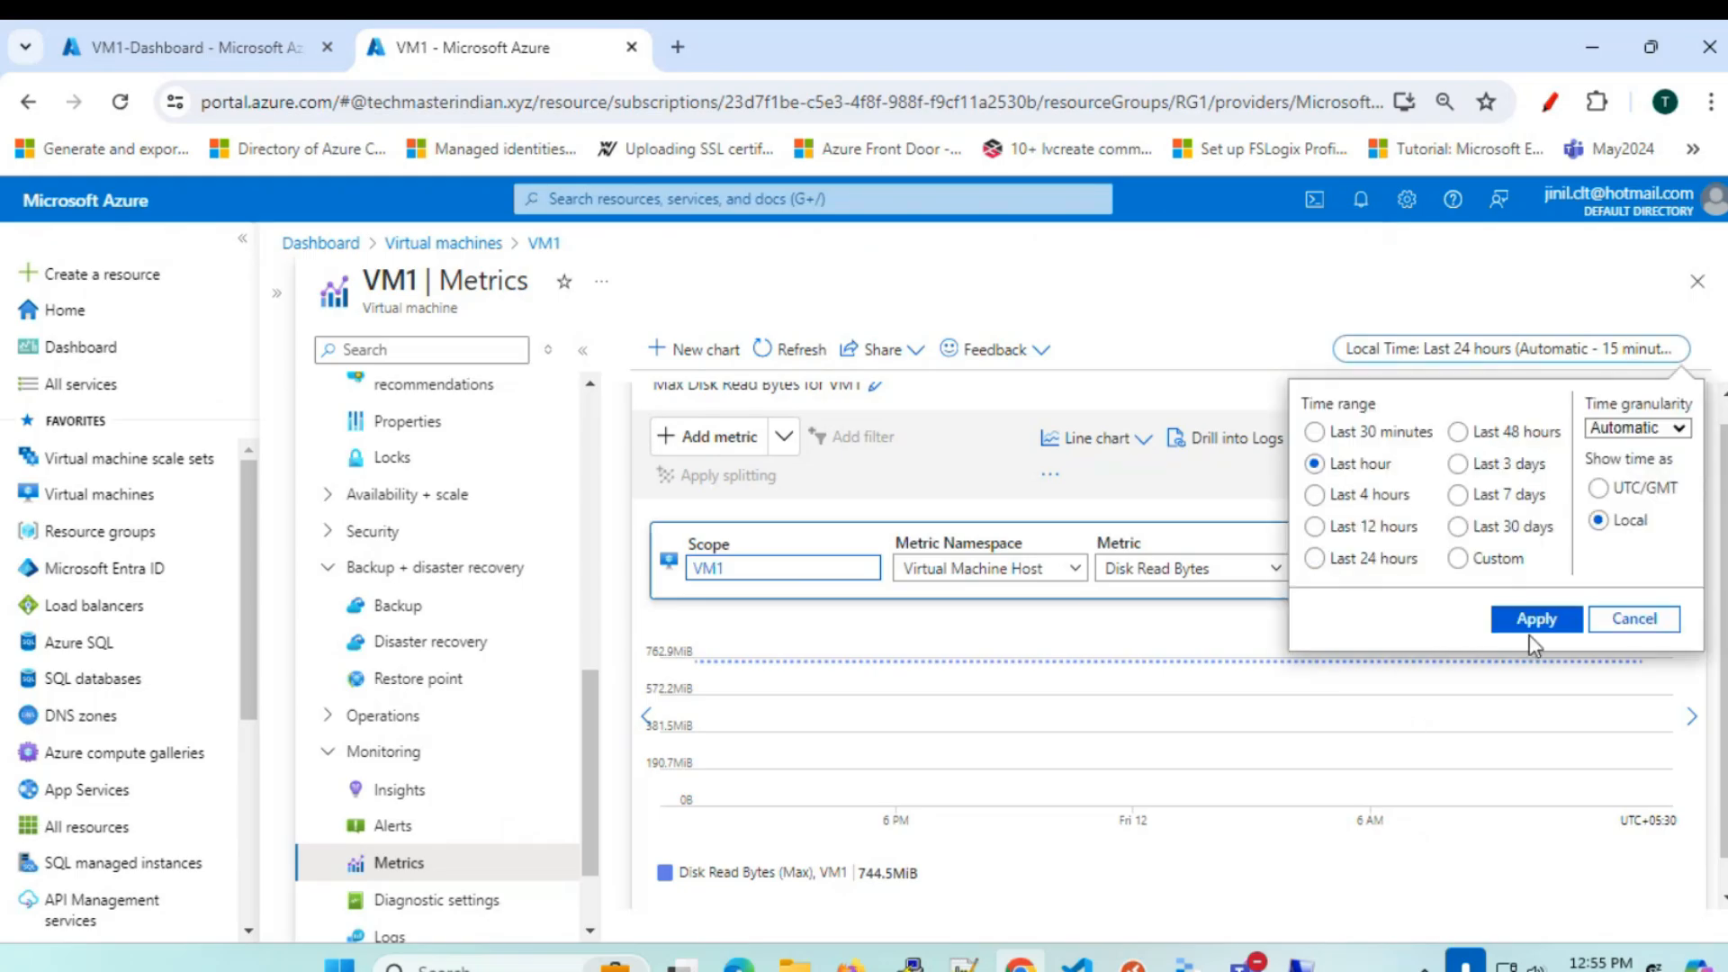
click(1535, 619)
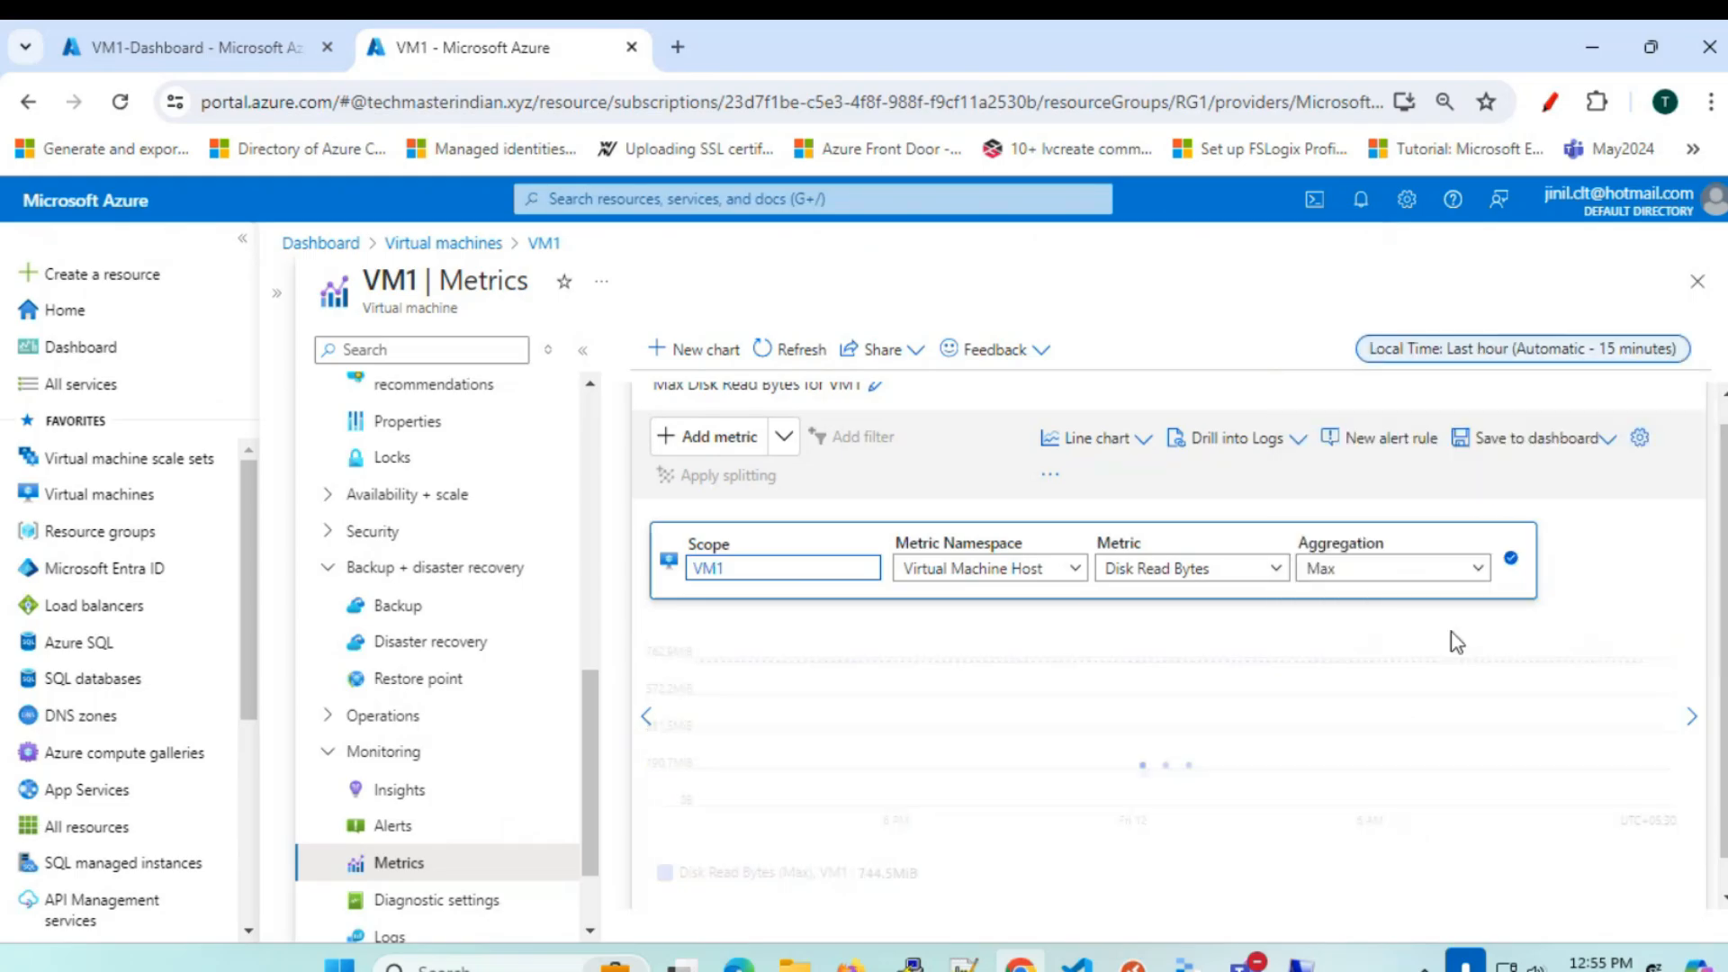
- Pin the Disk Read Bytes chart to the existing private dashboard VM1-Dashboard, choosing its entry under Recent
click(1605, 439)
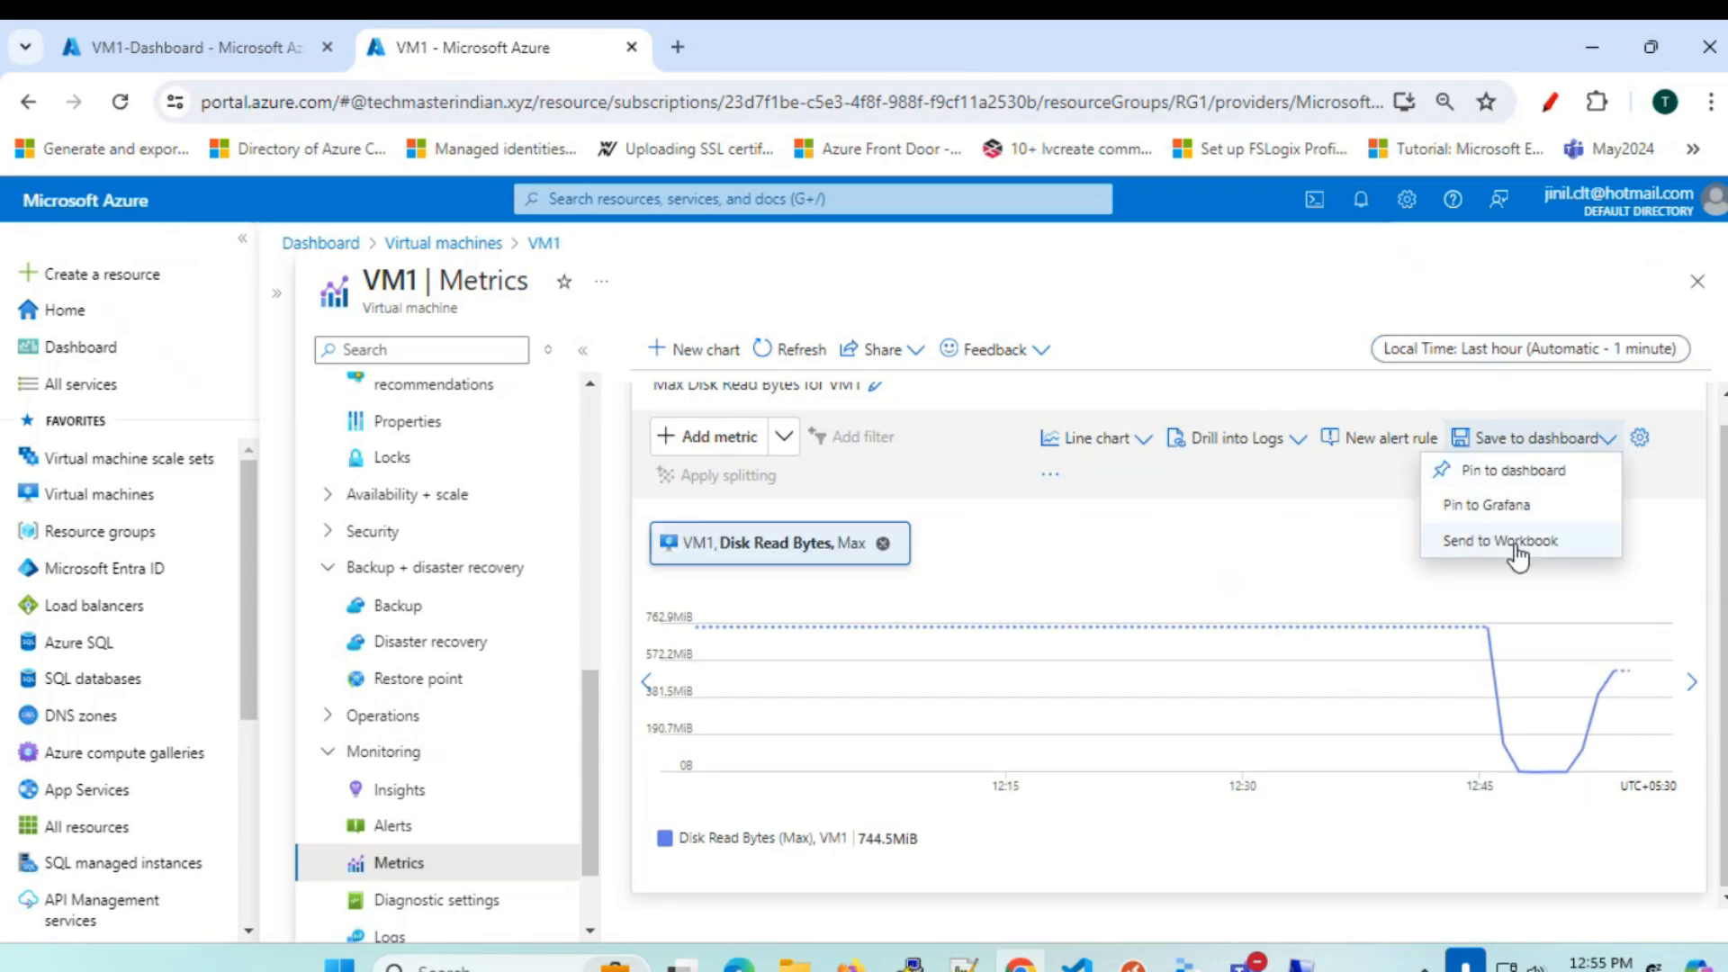
click(1559, 484)
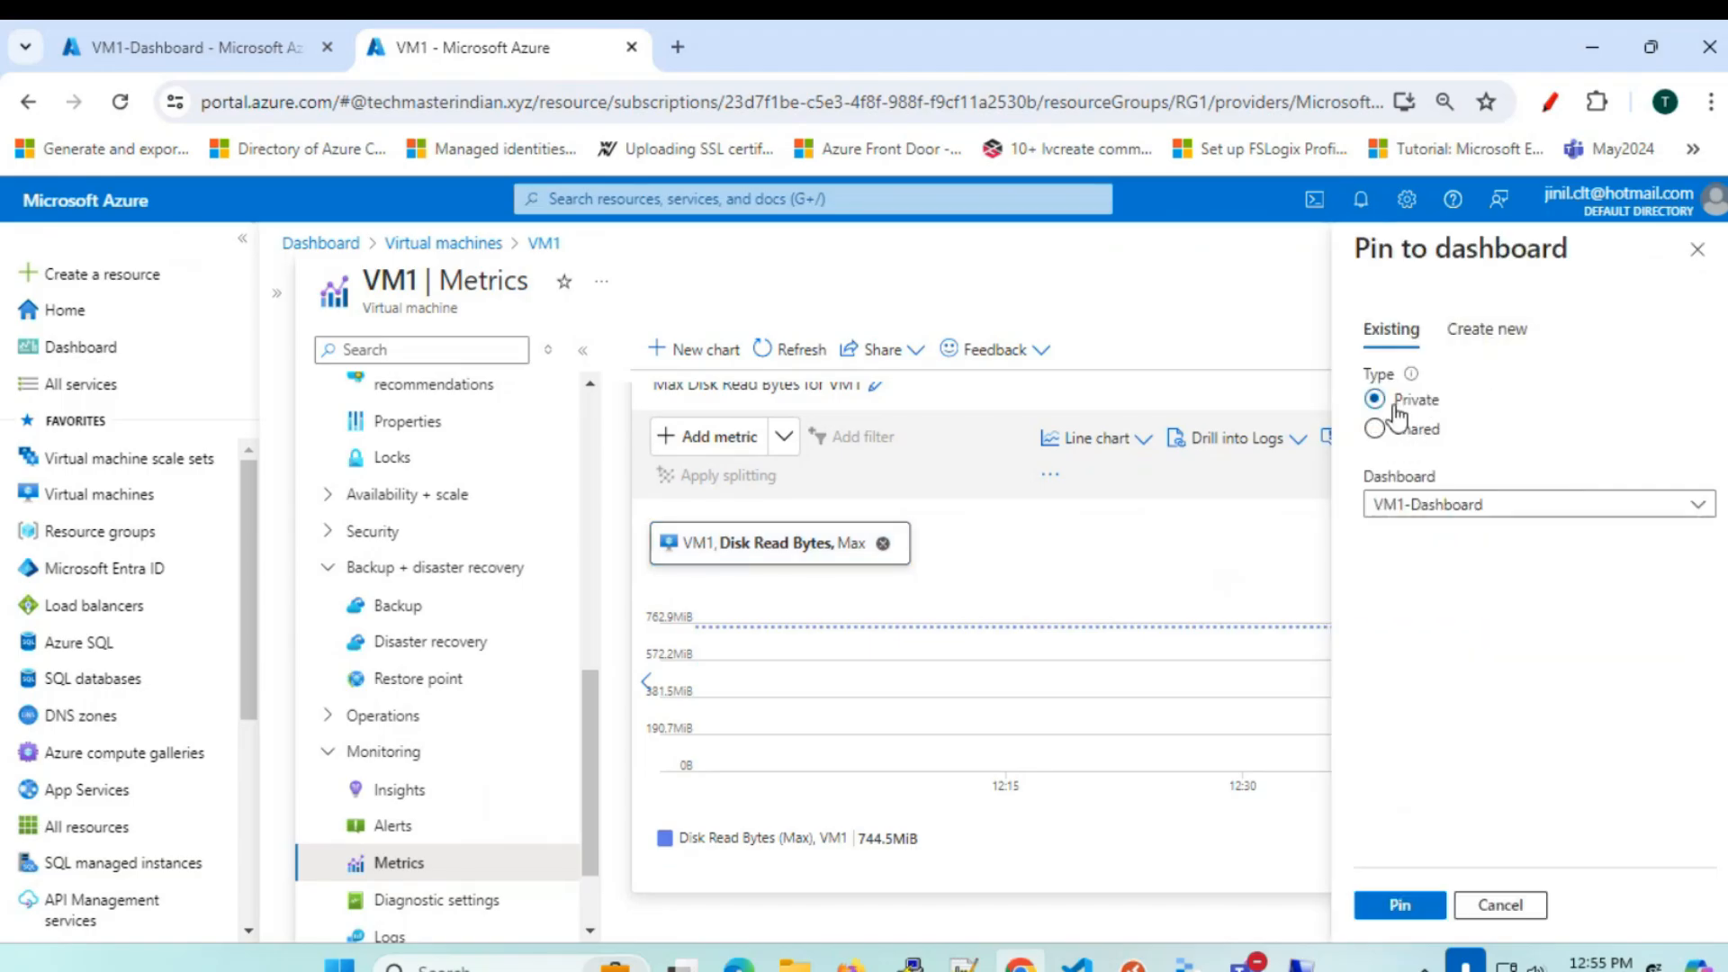
click(1436, 504)
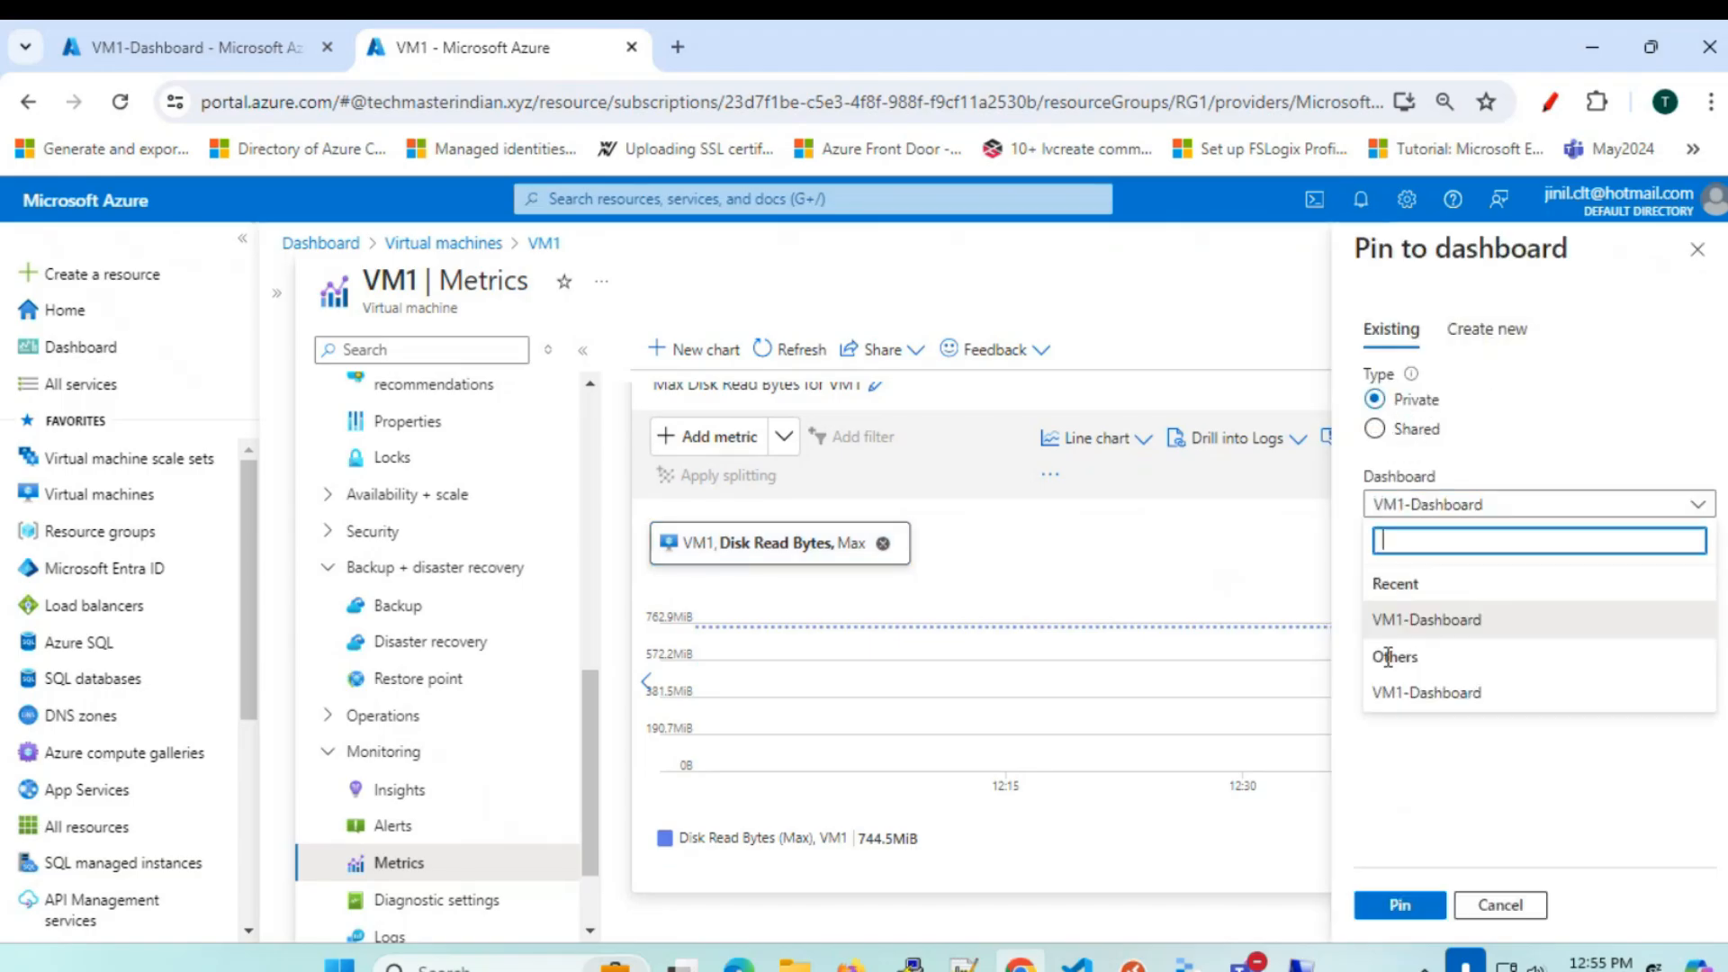
click(1427, 620)
click(1400, 904)
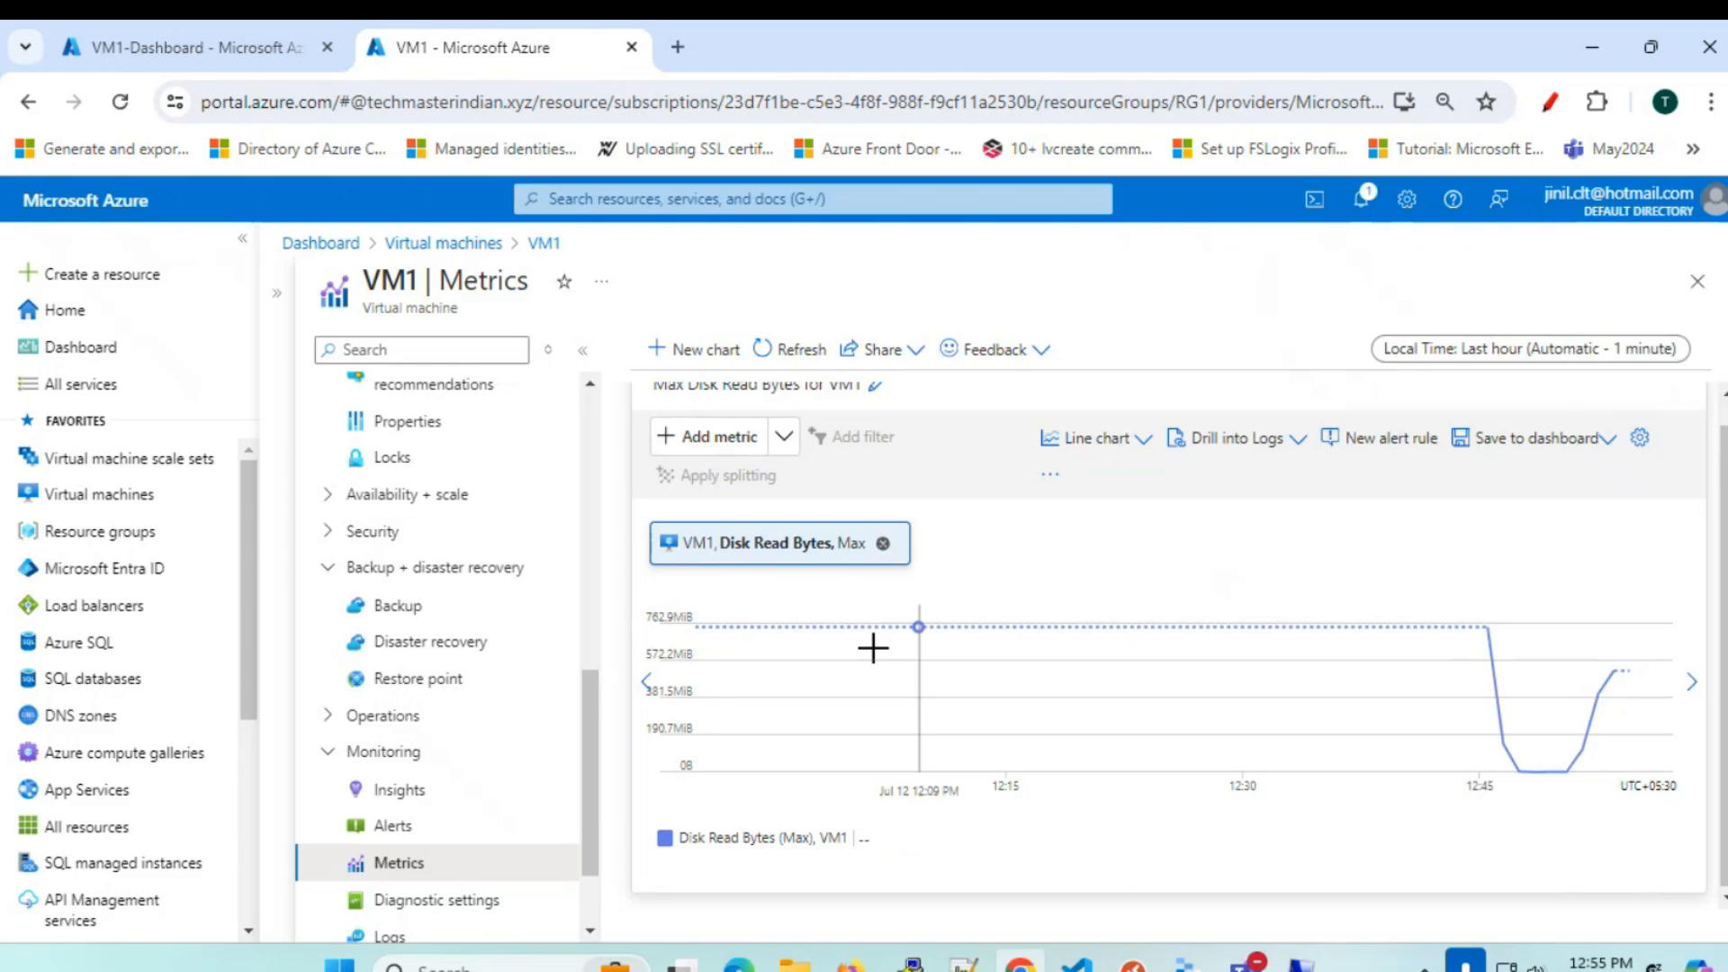
- Return to the VM1-Dashboard tab, then refresh and reopen the dashboard to check for the Disk Read Bytes chart
click(128, 36)
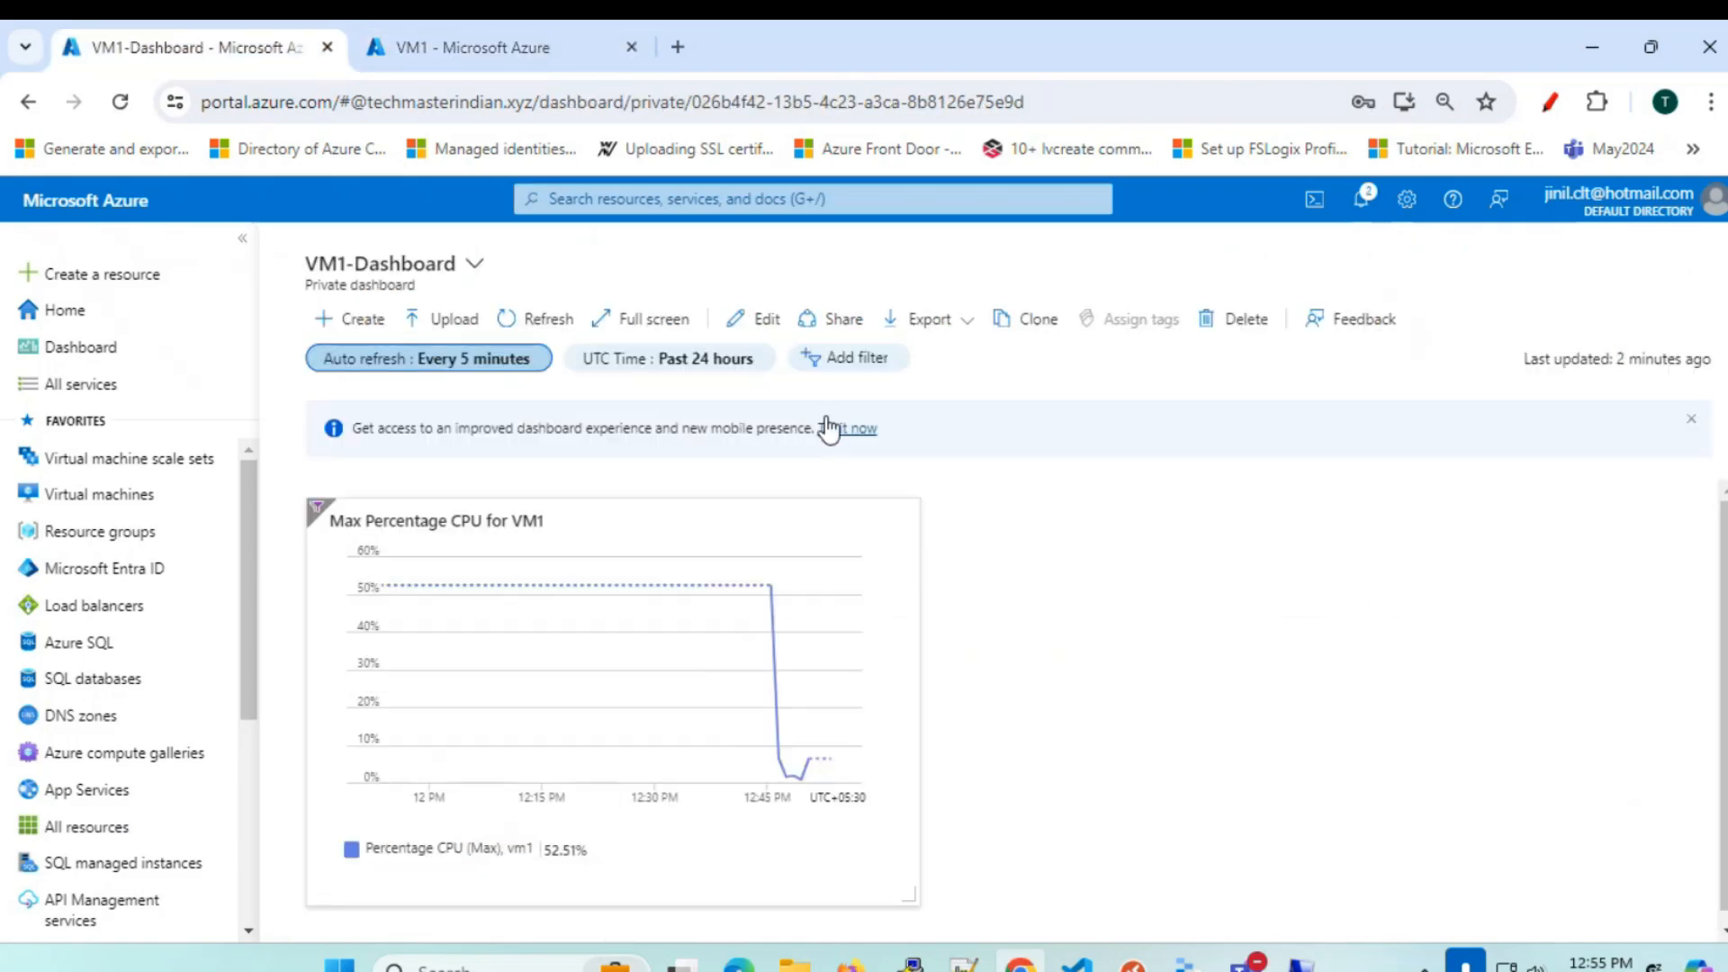
click(522, 325)
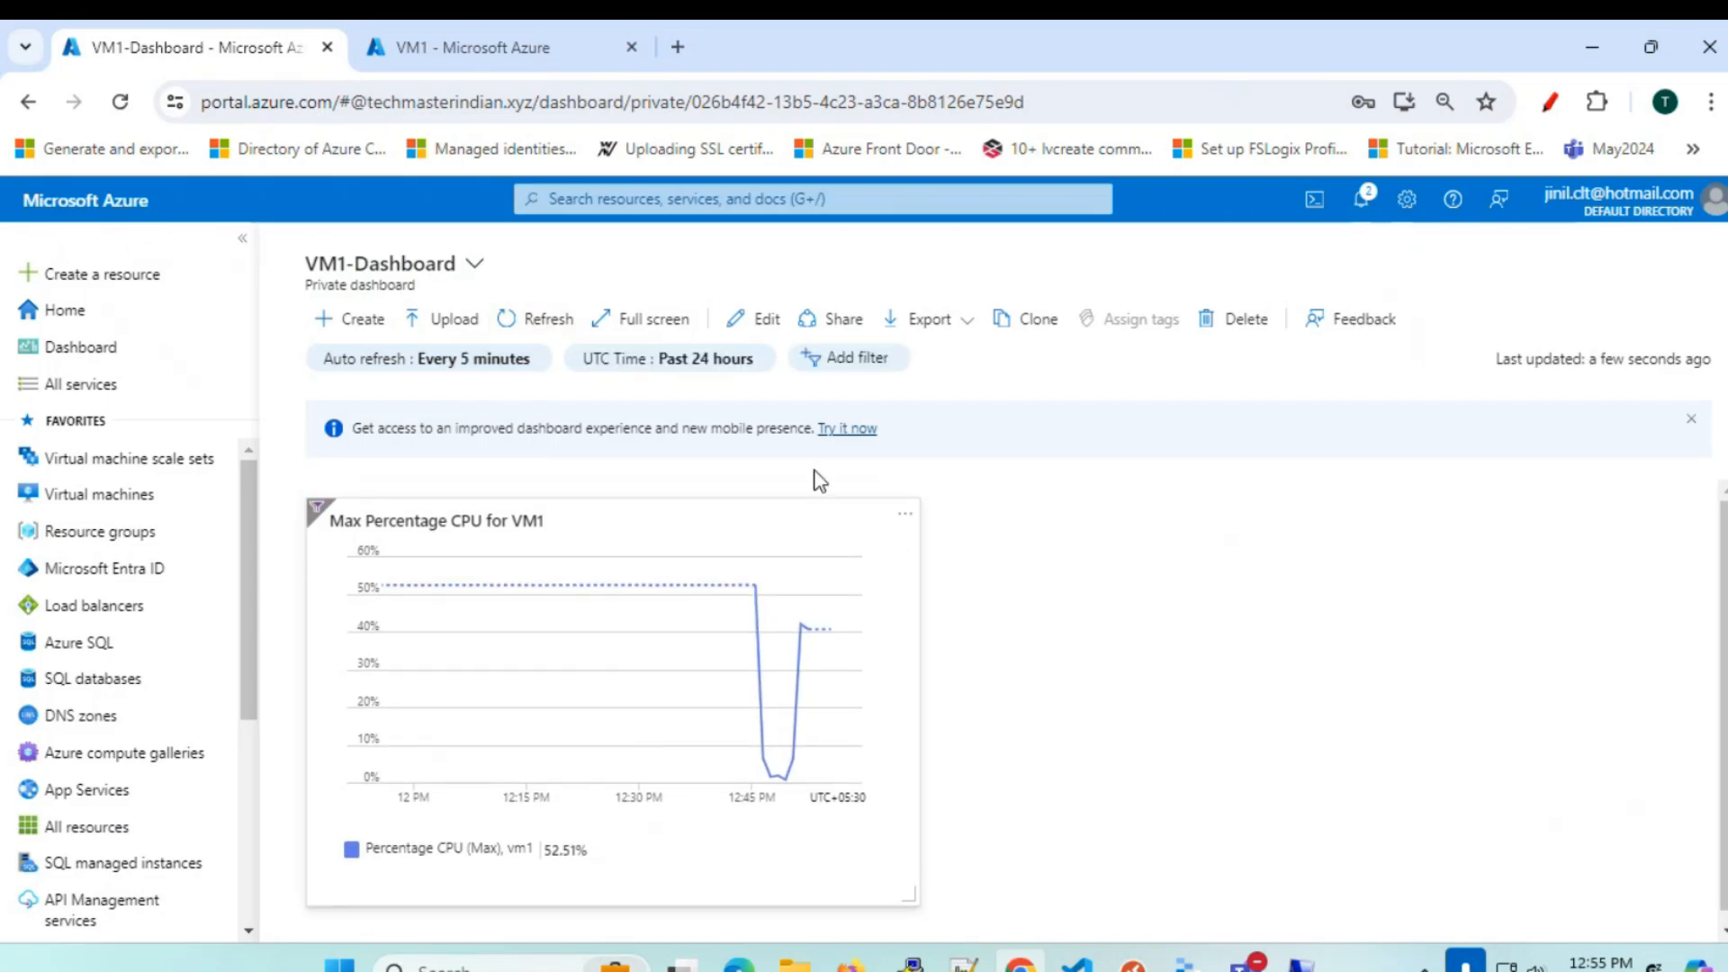
click(522, 321)
click(99, 351)
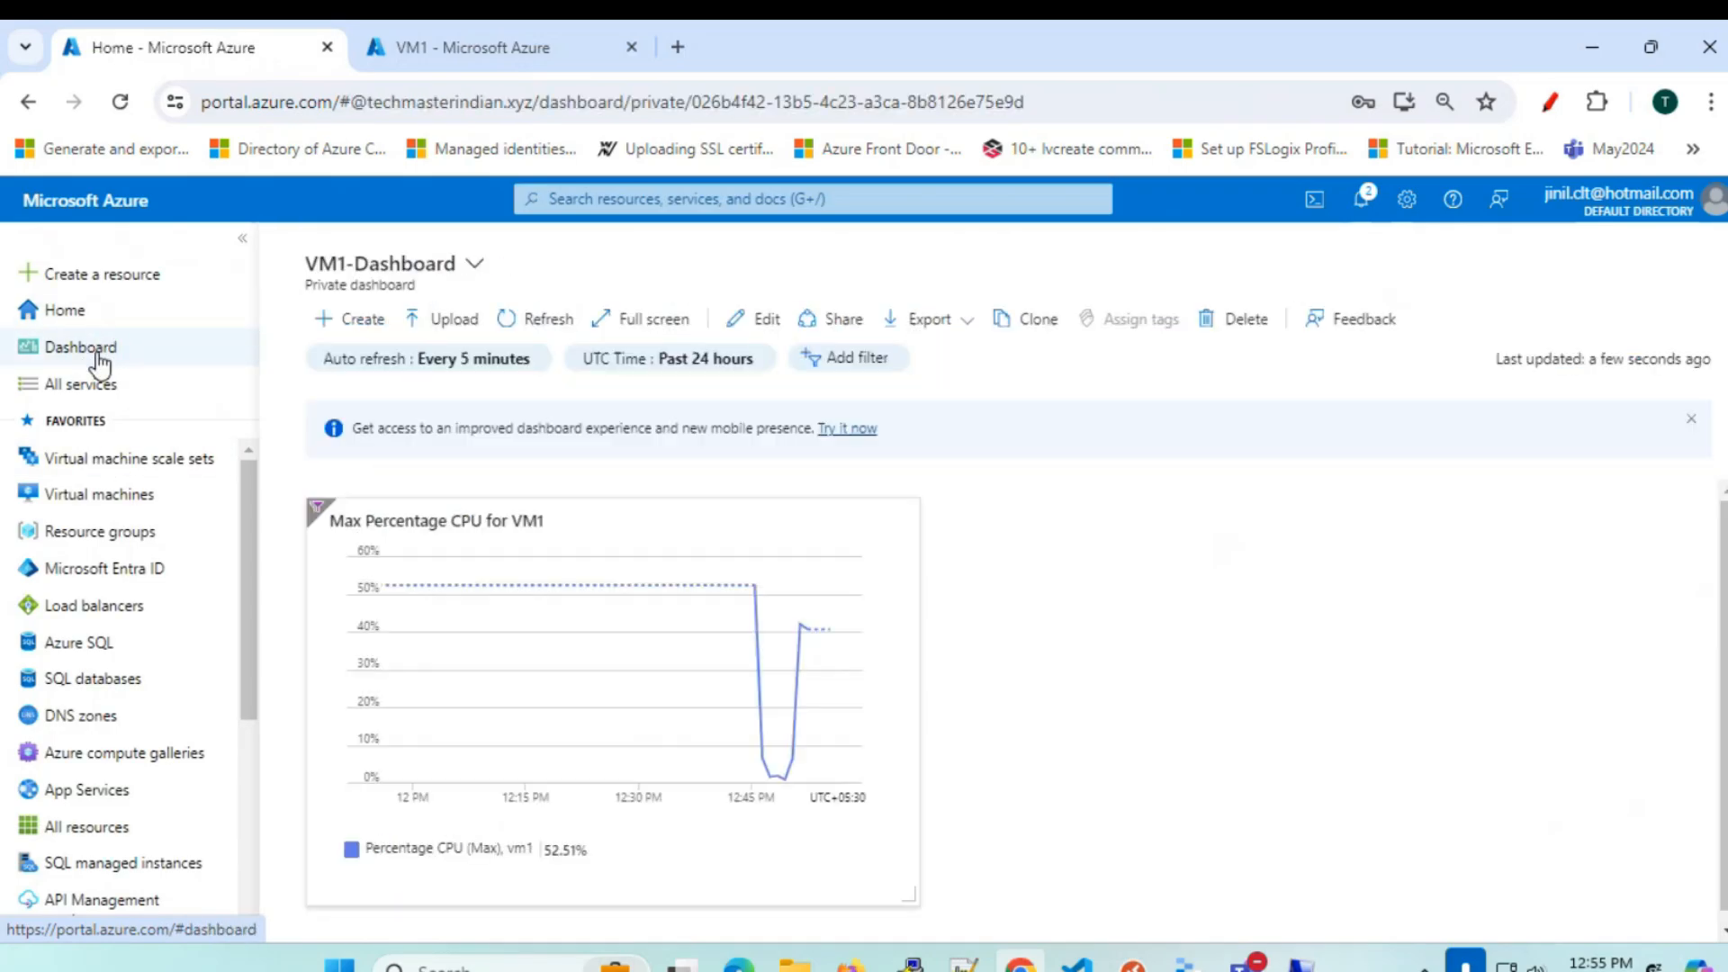
- Pin VM1's Disk Read Bytes metrics chart once more to the existing private dashboard VM1-Dashboard and check the notifications
click(477, 47)
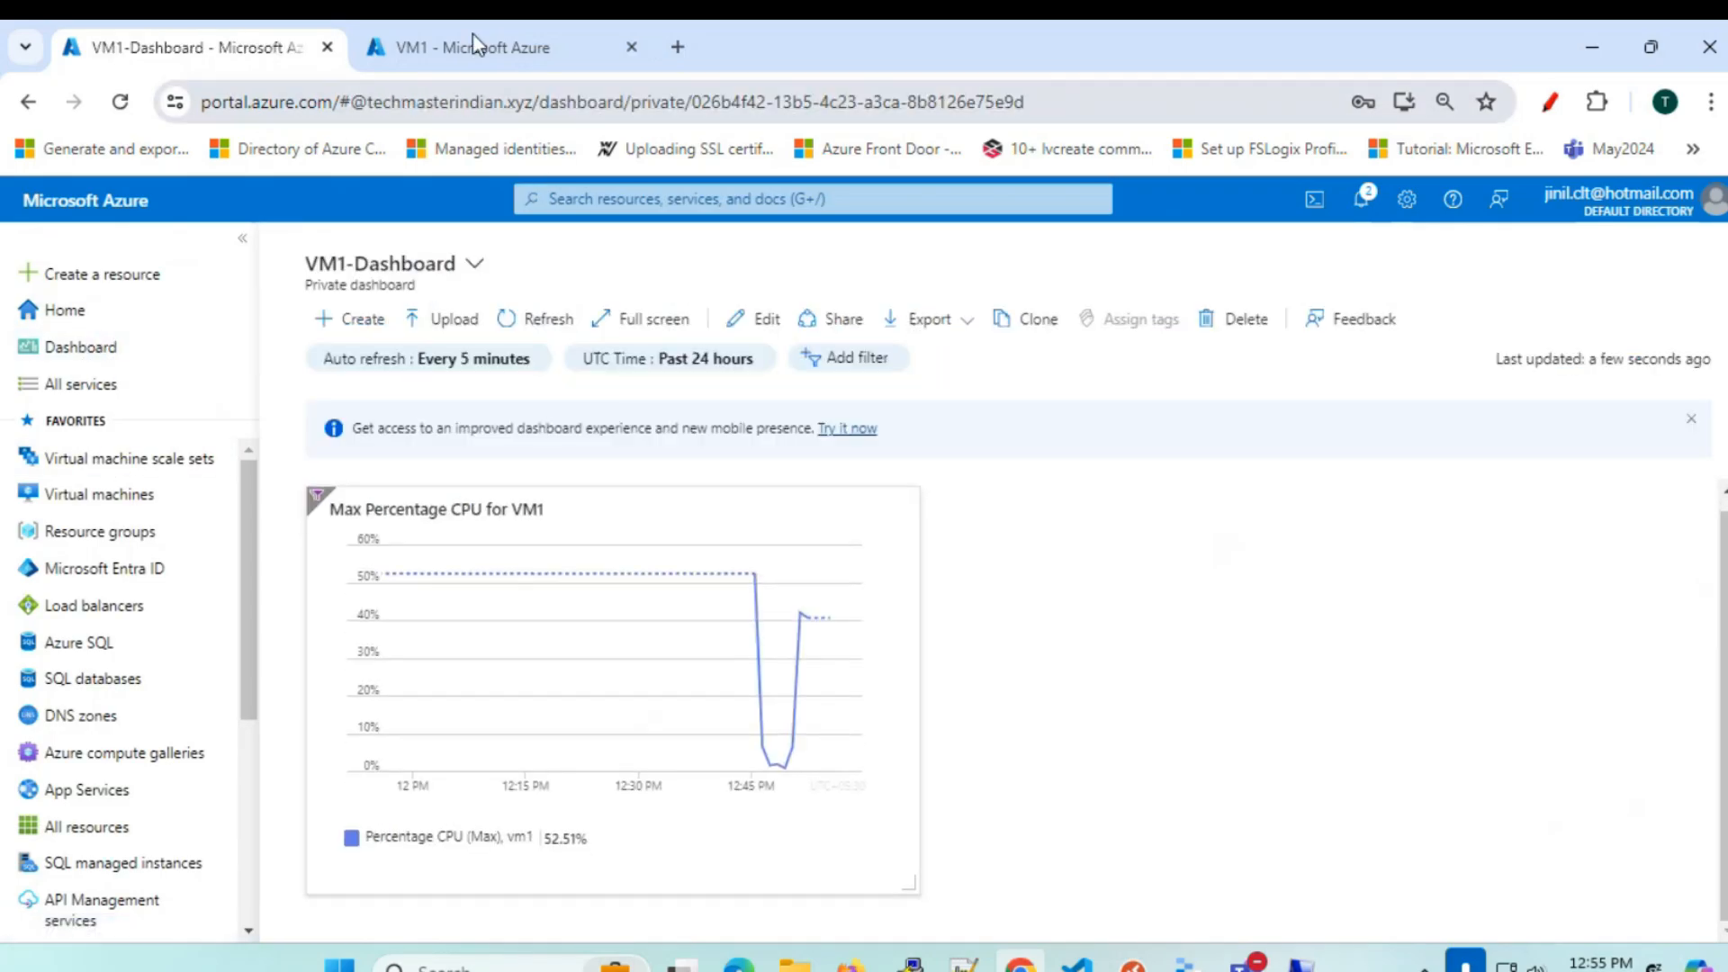
click(1604, 440)
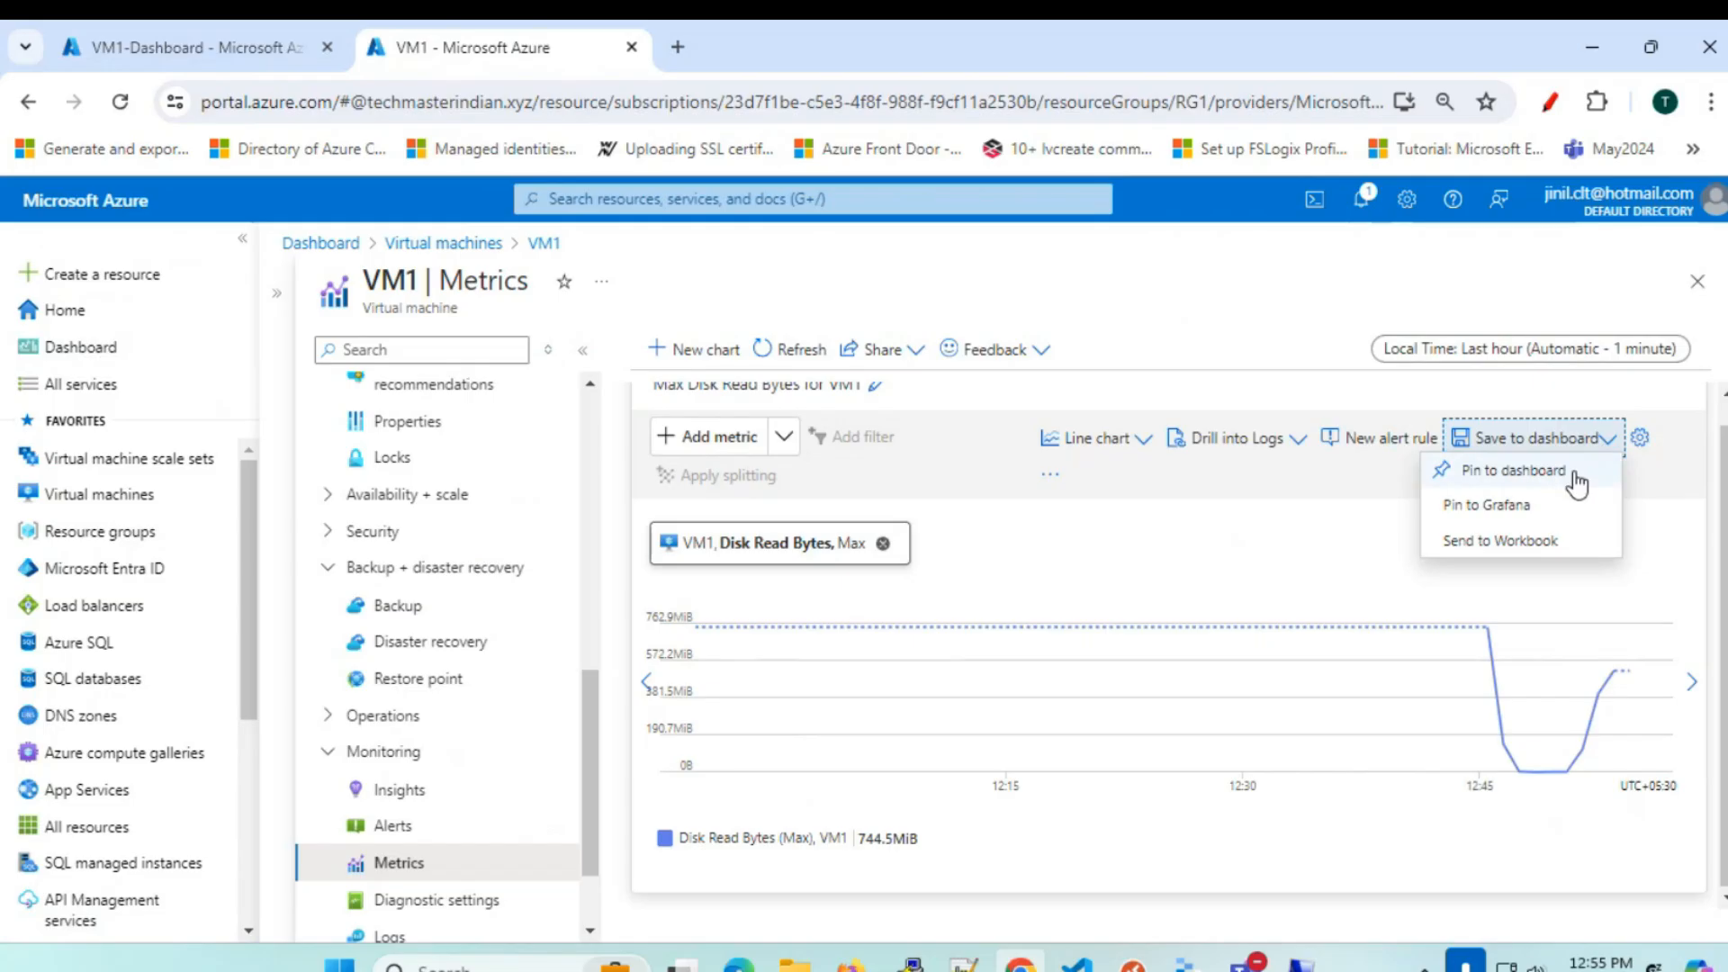
click(1568, 472)
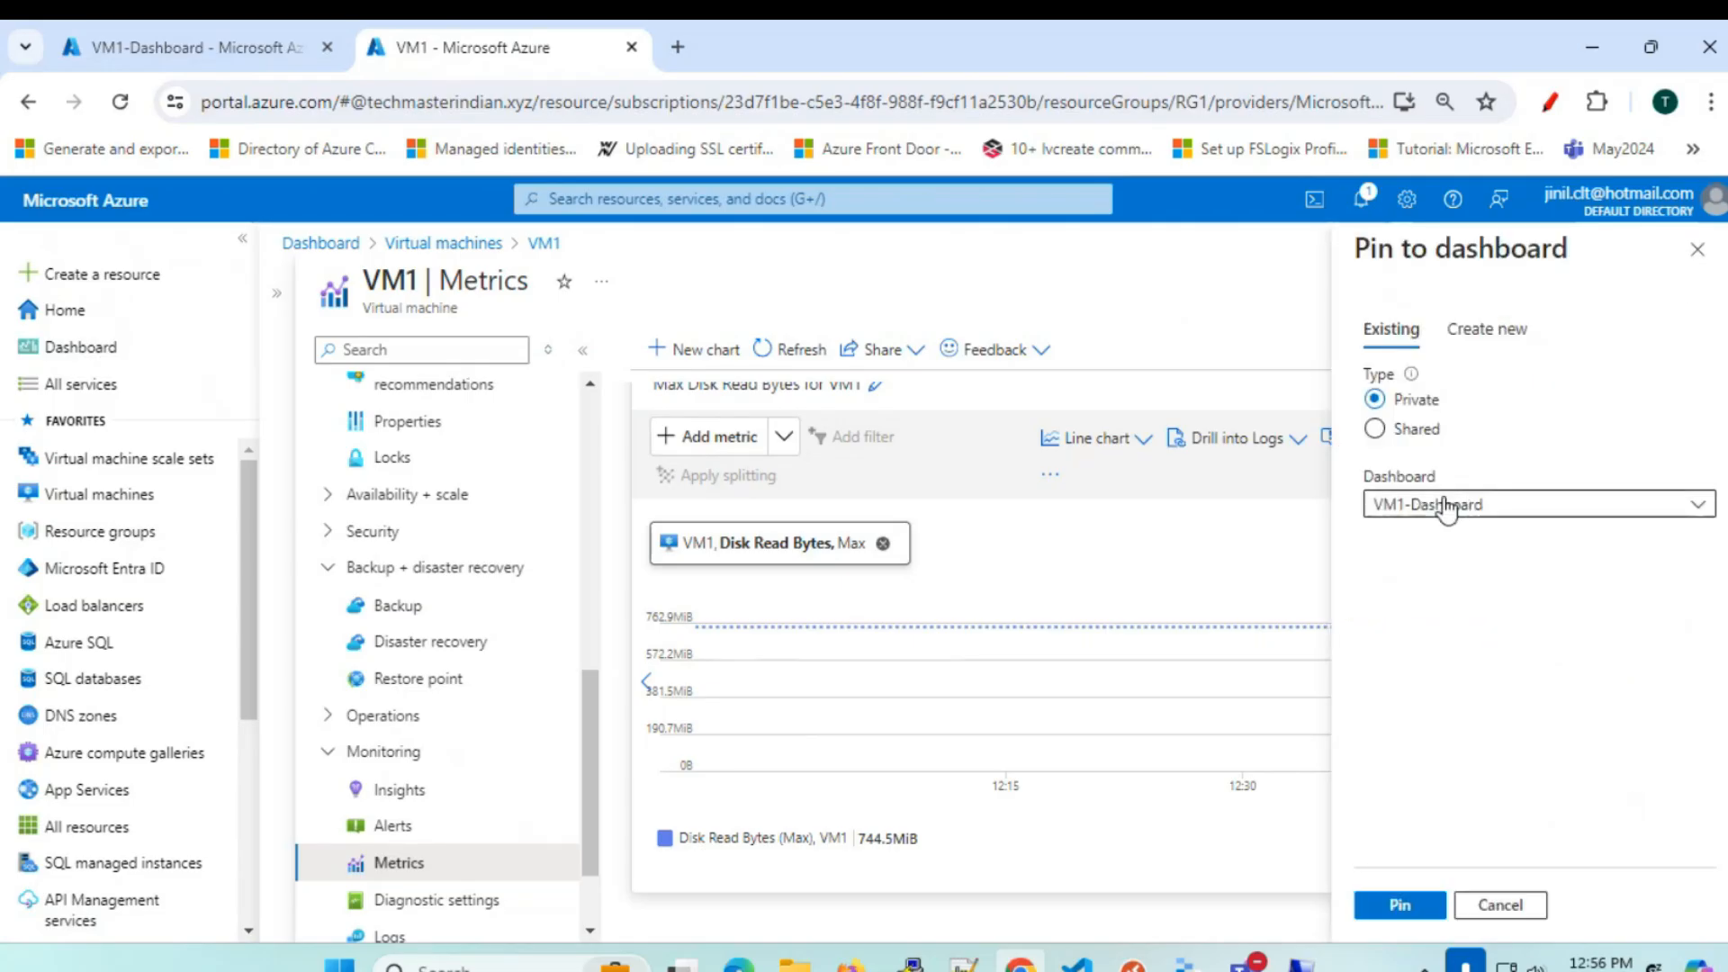
click(1400, 904)
click(1359, 203)
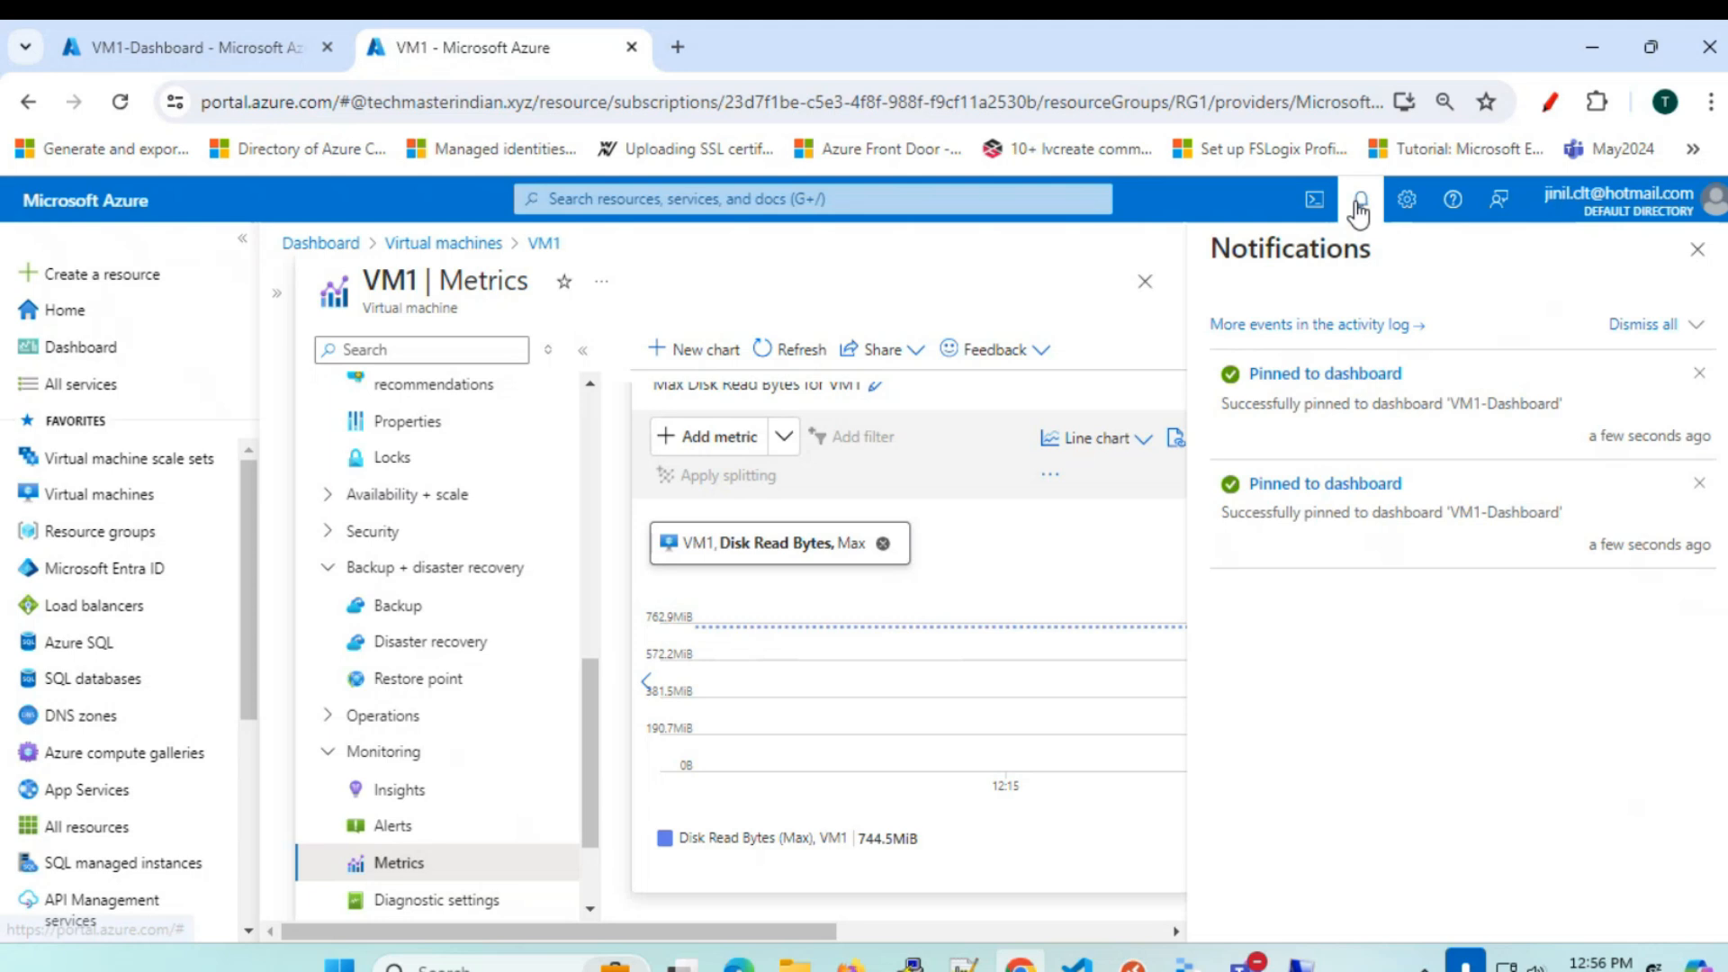
click(1359, 202)
- Reload VM1-Dashboard, remove the duplicate Max Disk Read Bytes tile at the end of the dashboard and save the change
click(114, 41)
click(120, 101)
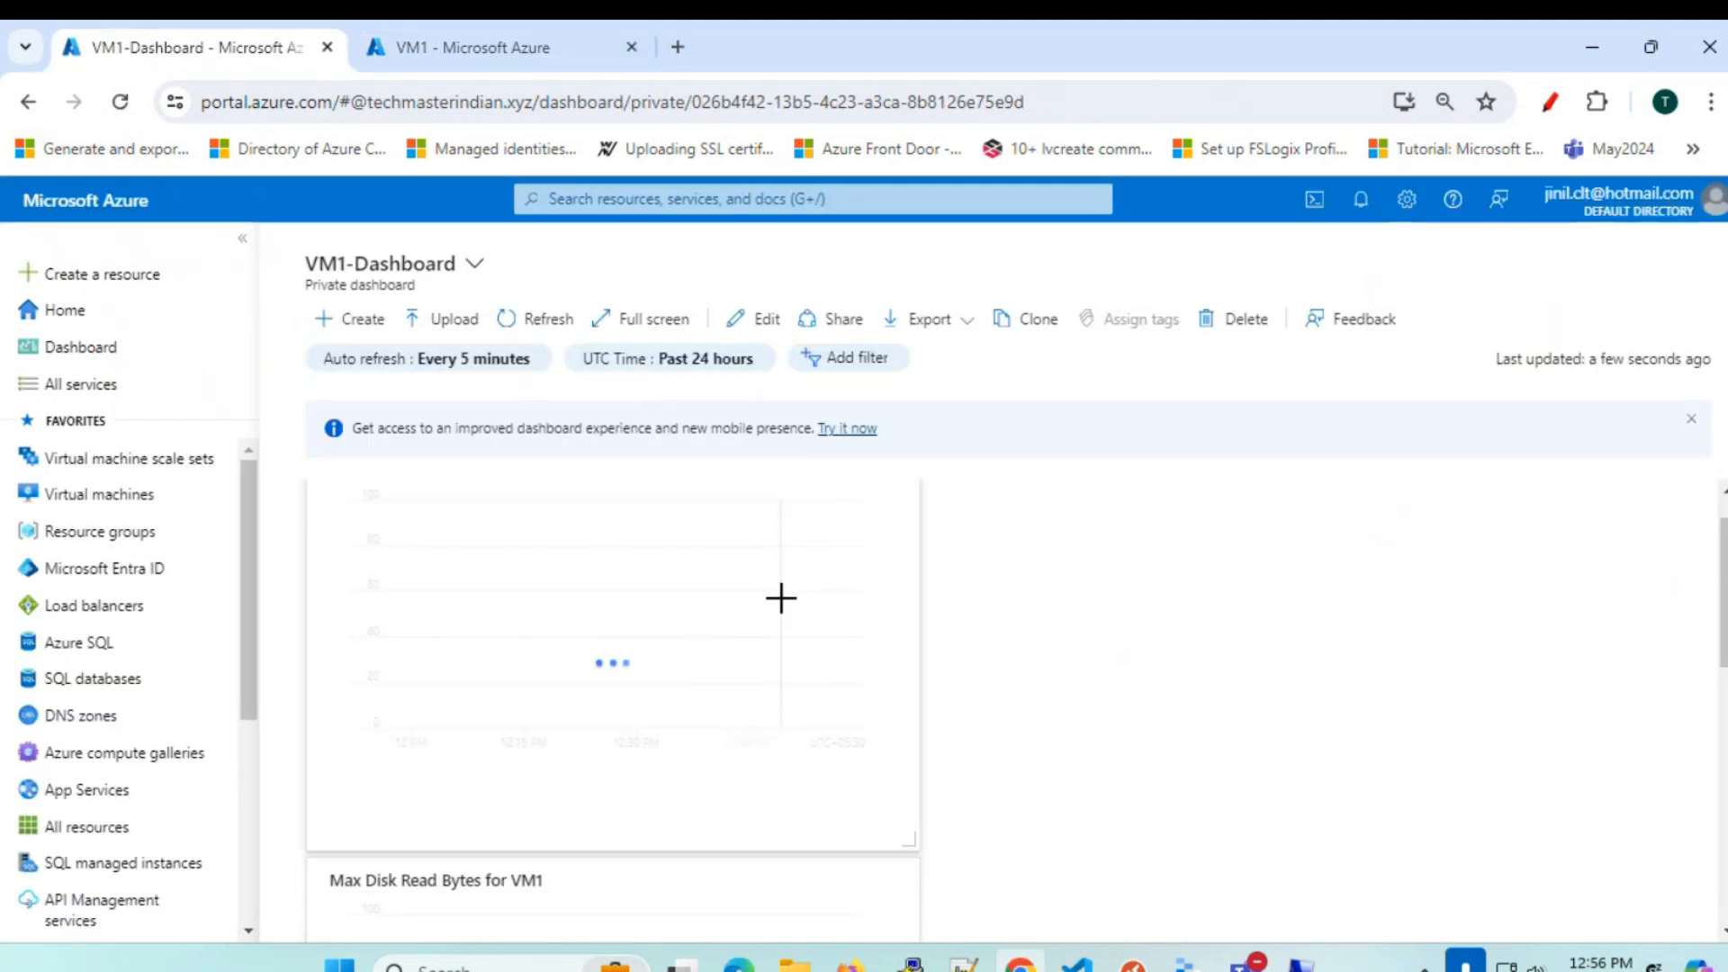
scroll(781, 603, down, 2)
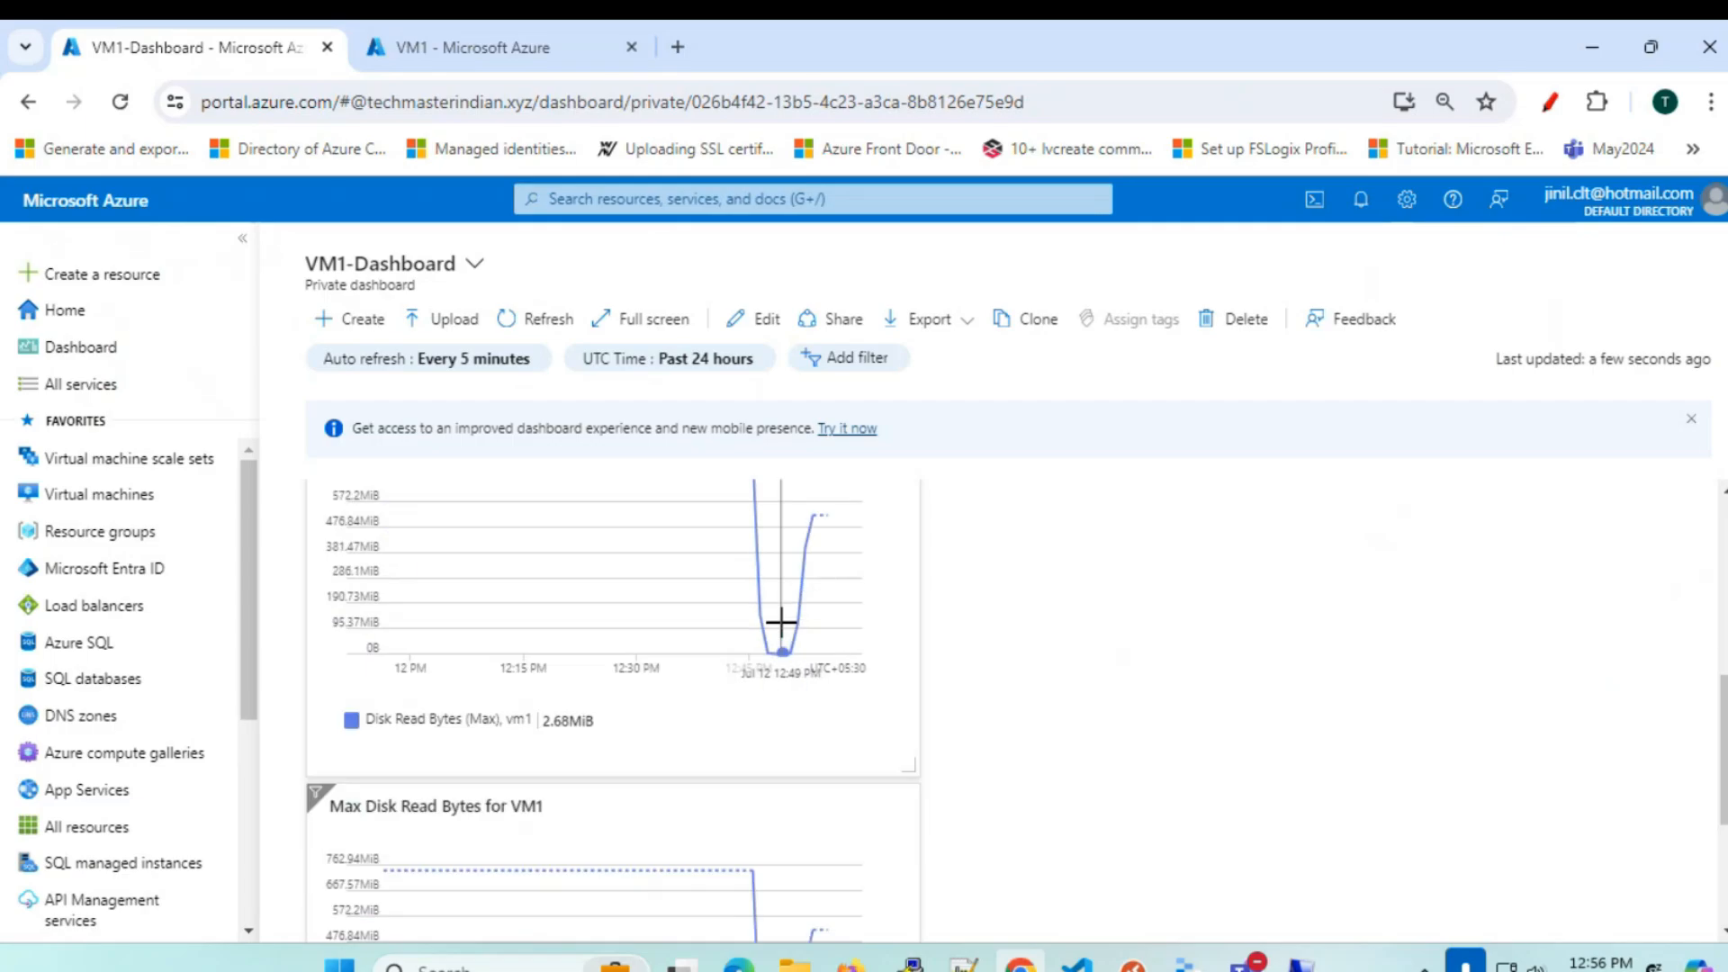
scroll(781, 621, down, 3)
click(904, 576)
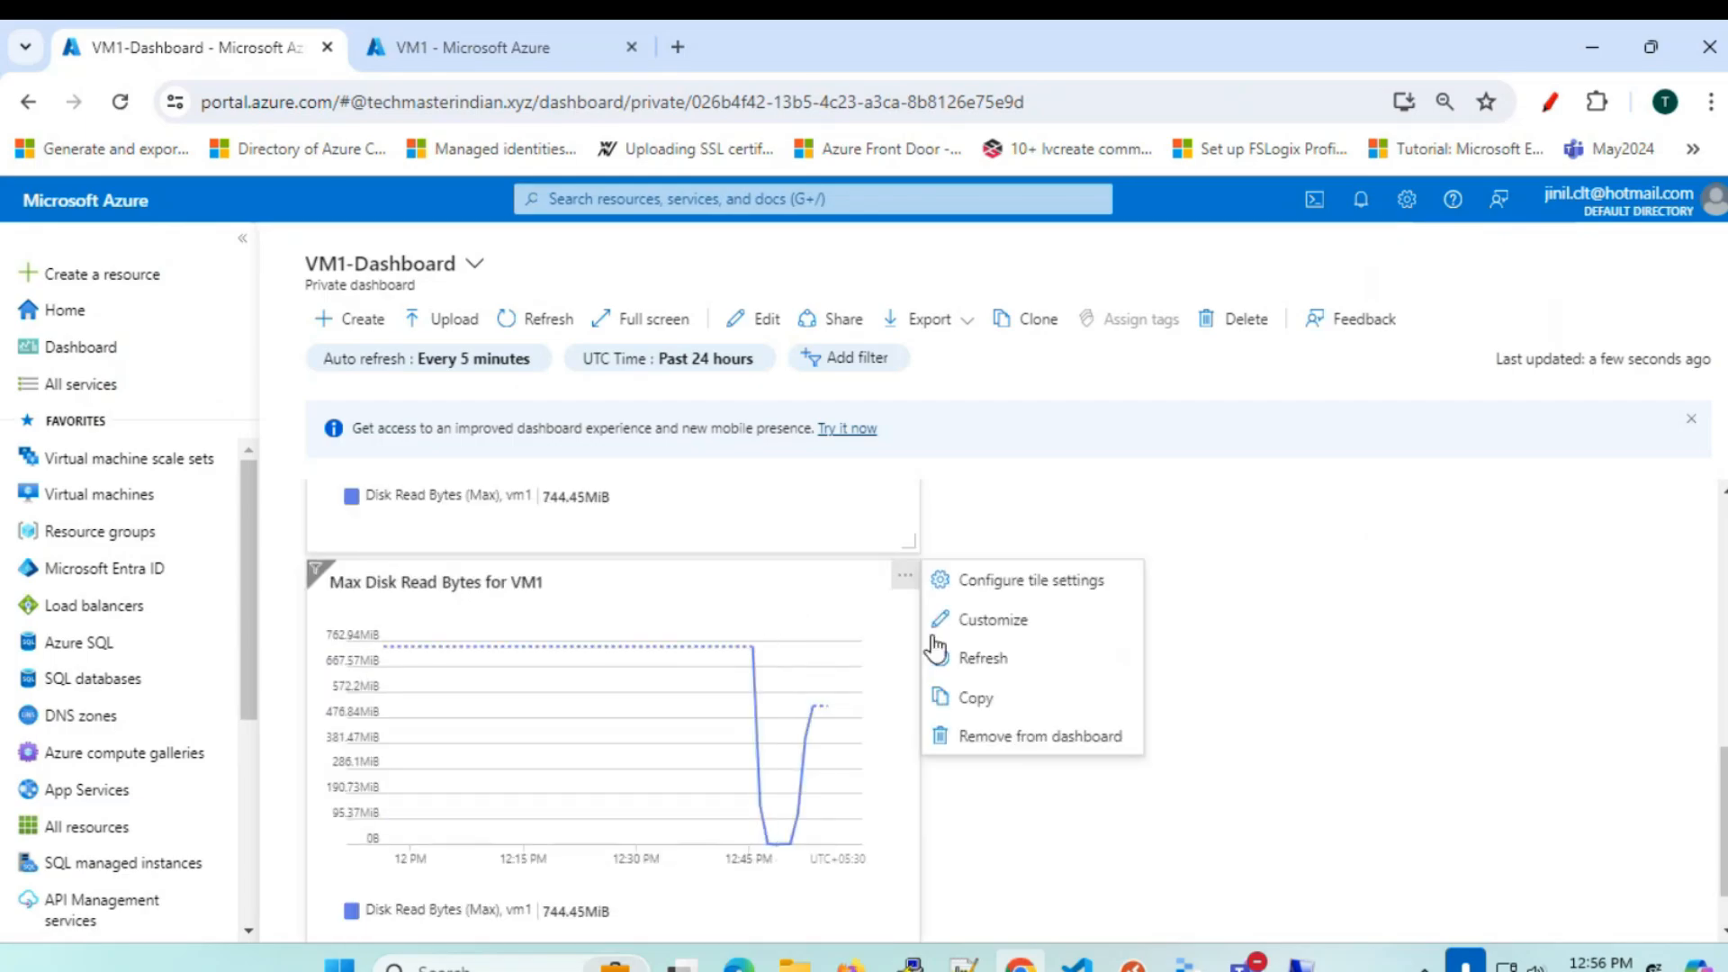
click(990, 736)
scroll(968, 776, up, 5)
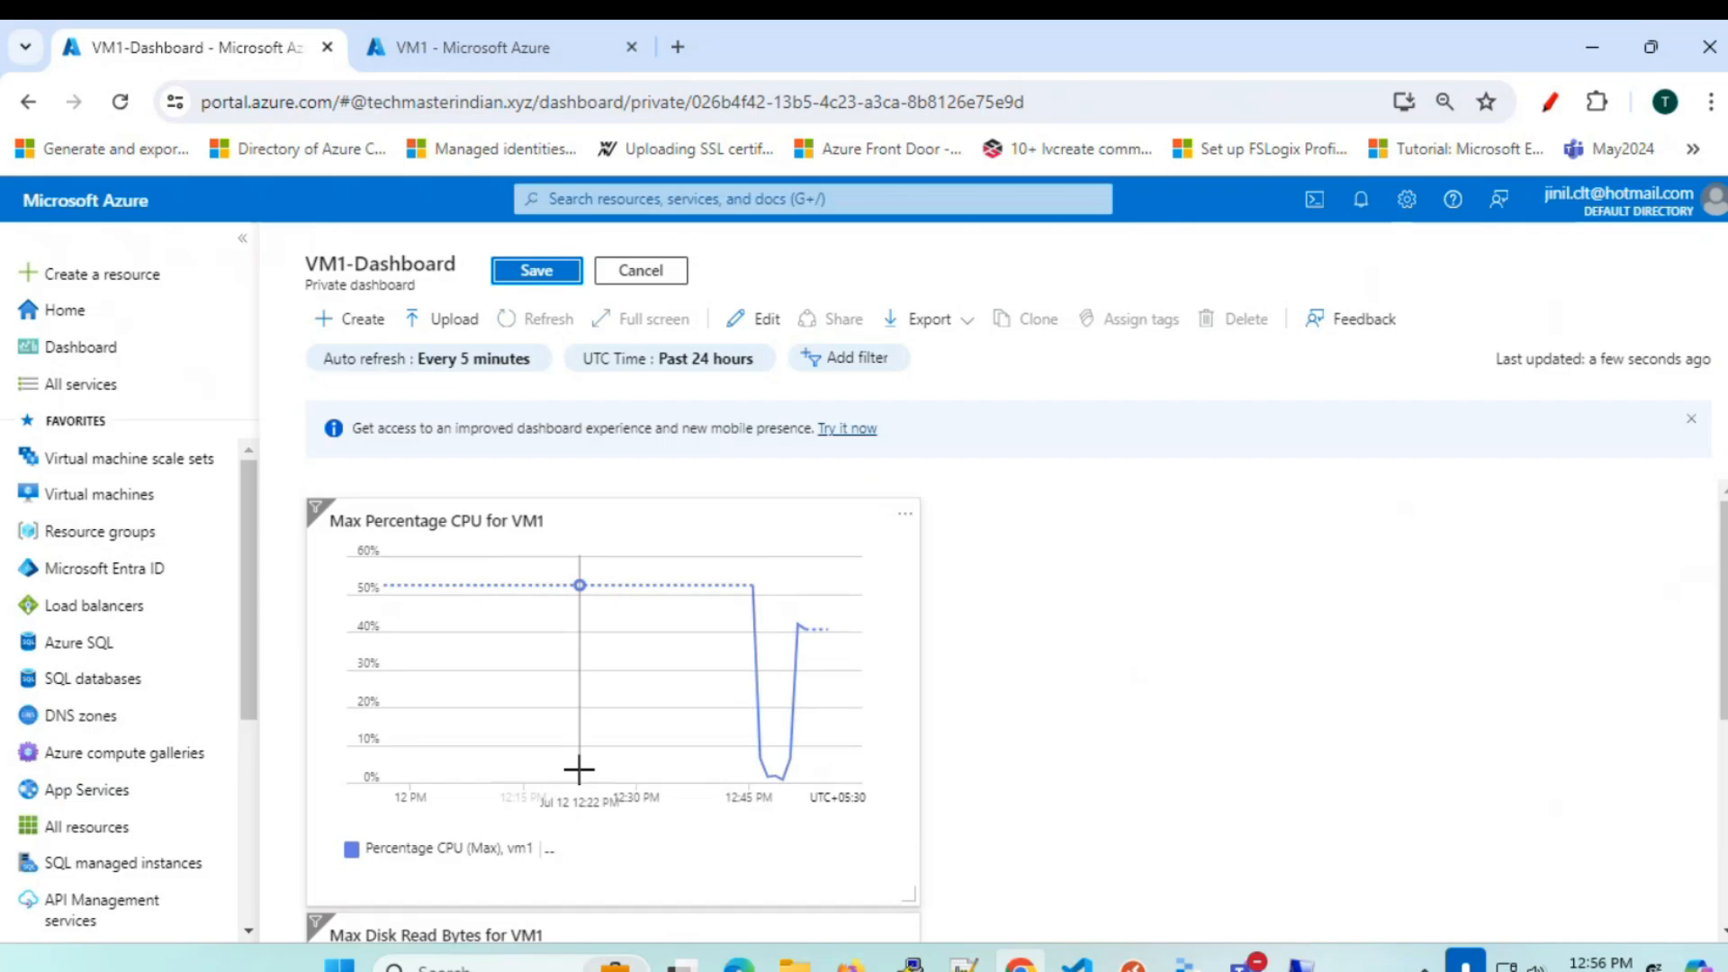
scroll(841, 802, down, 1)
scroll(829, 871, up, 1)
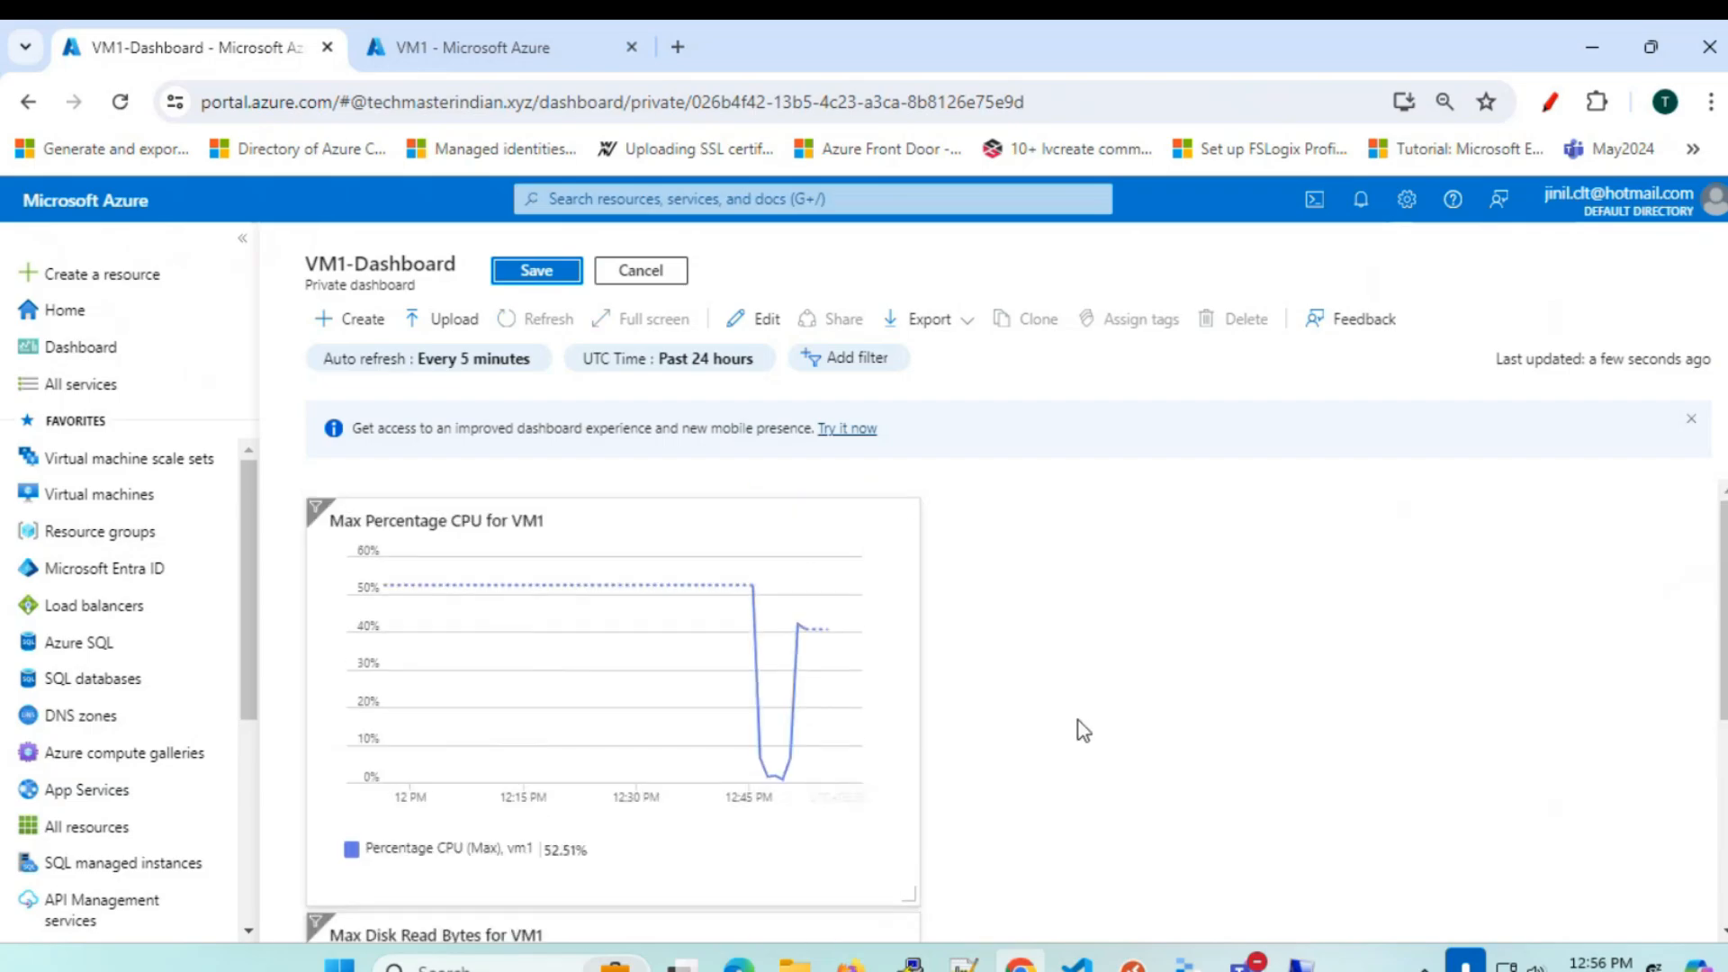
click(545, 276)
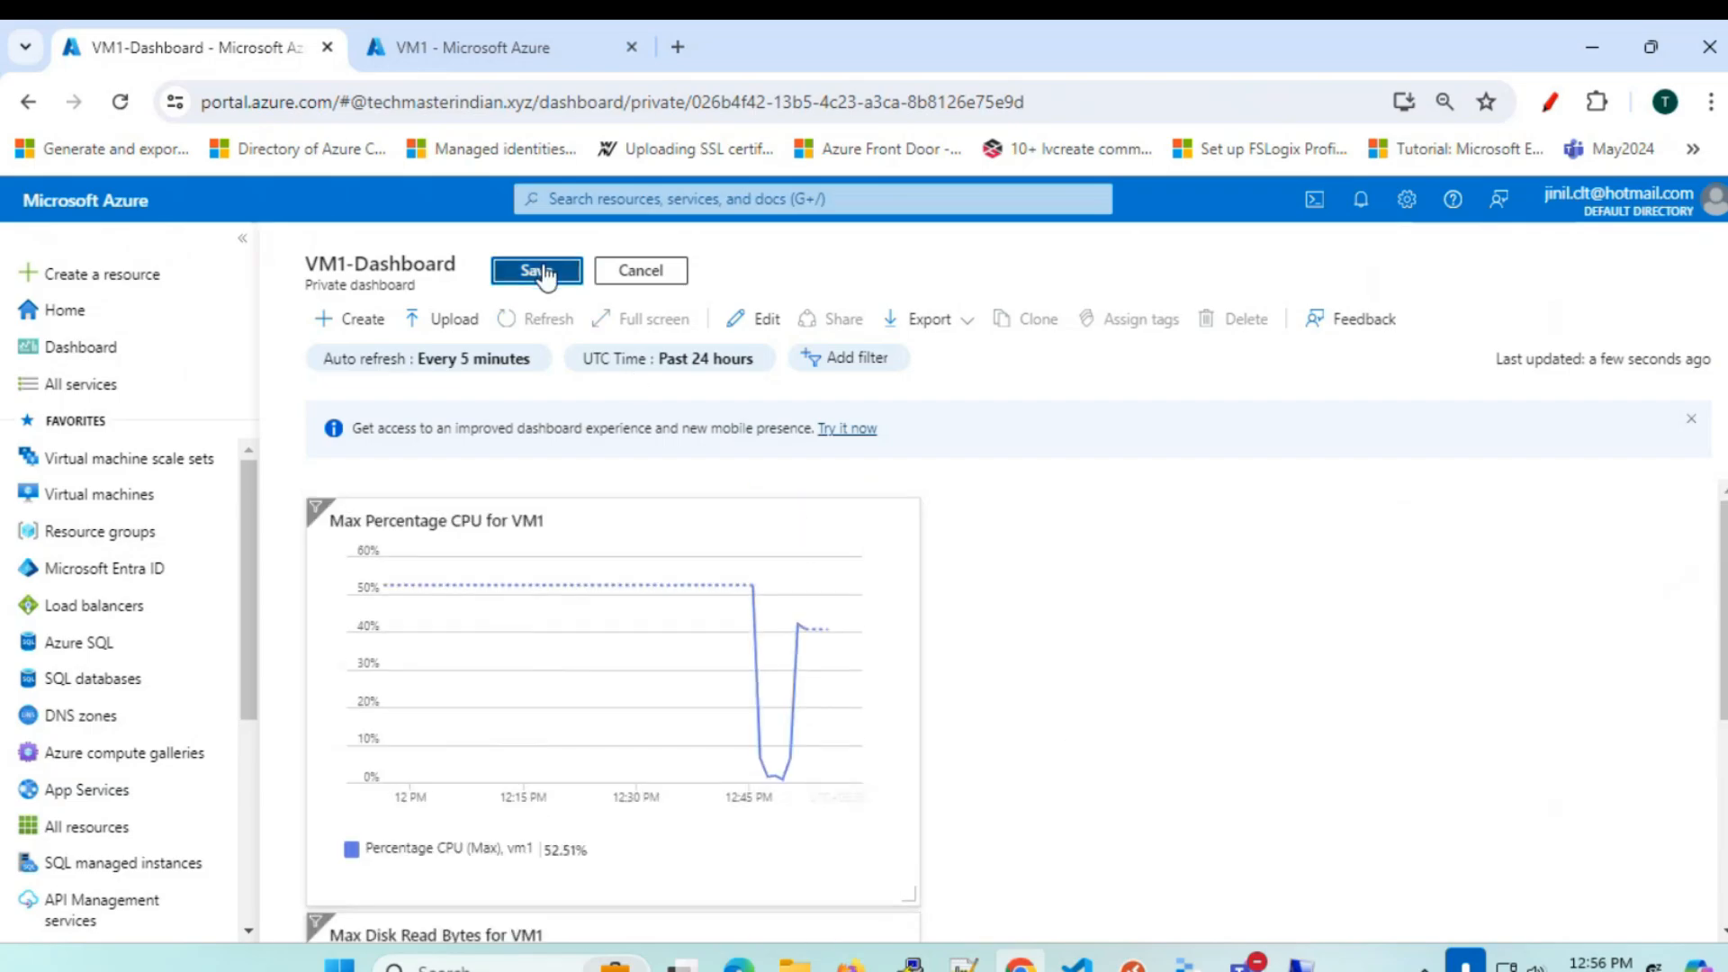
- Edit the dashboard layout: shrink both chart tiles, place Max Disk Read Bytes beside Max Percentage CPU, and save
click(760, 320)
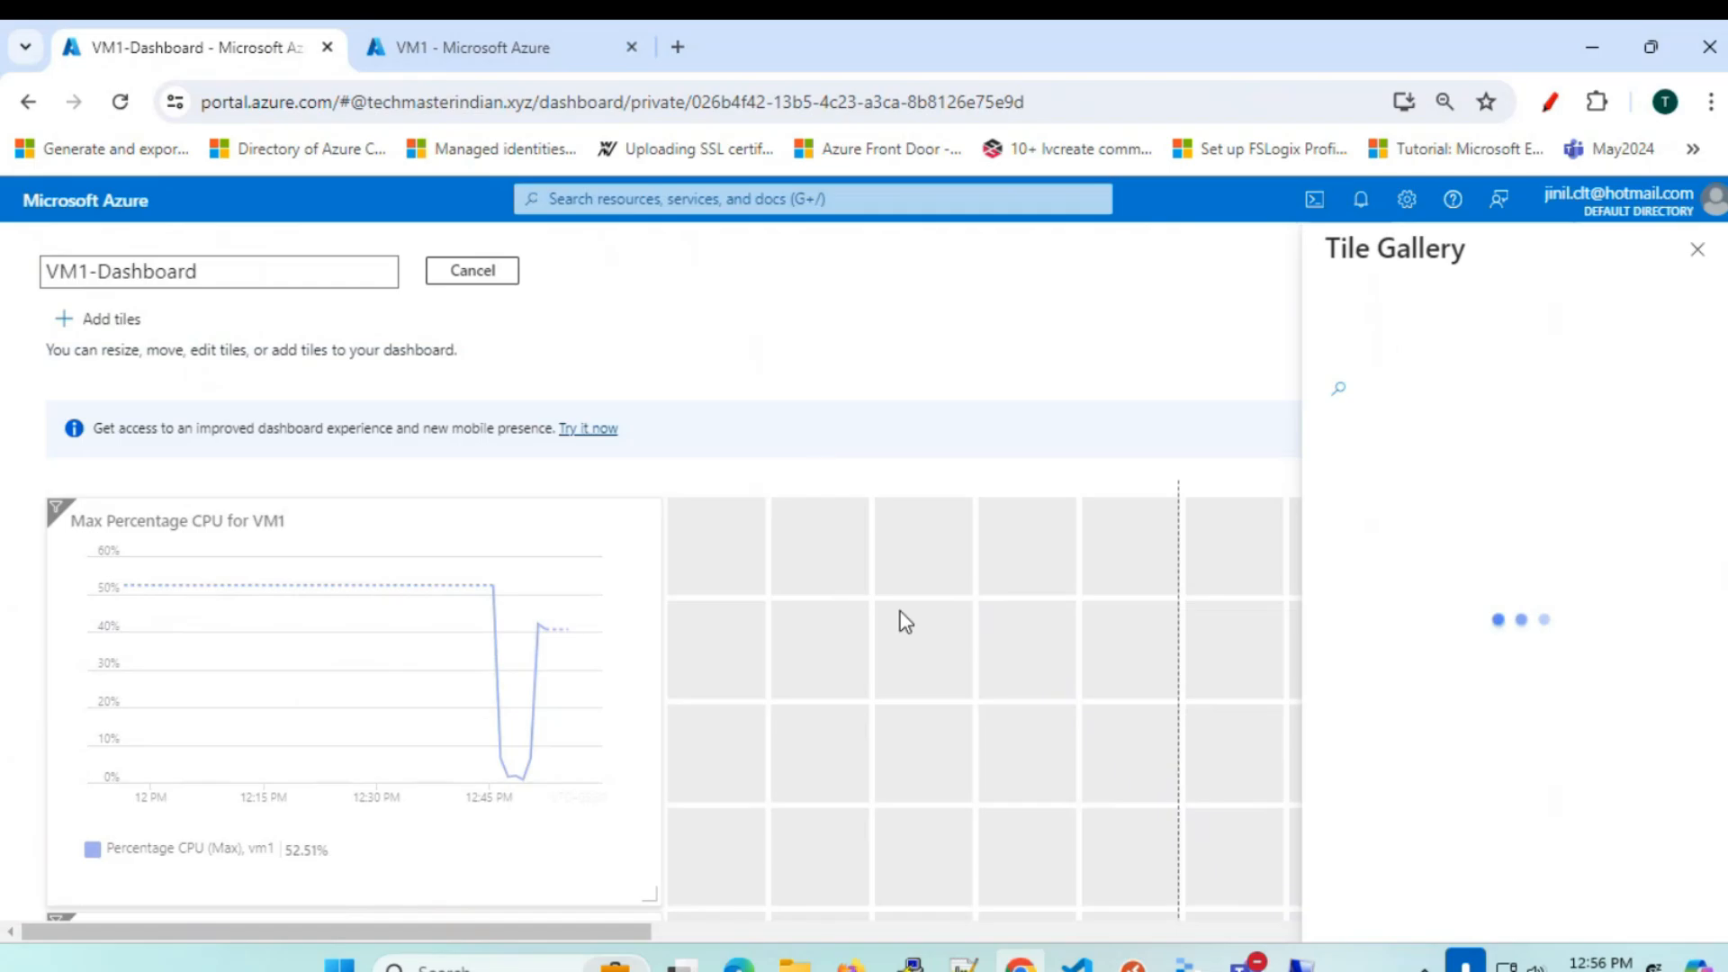
drag(652, 895, 457, 705)
scroll(624, 887, down, 2)
drag(606, 880, 884, 714)
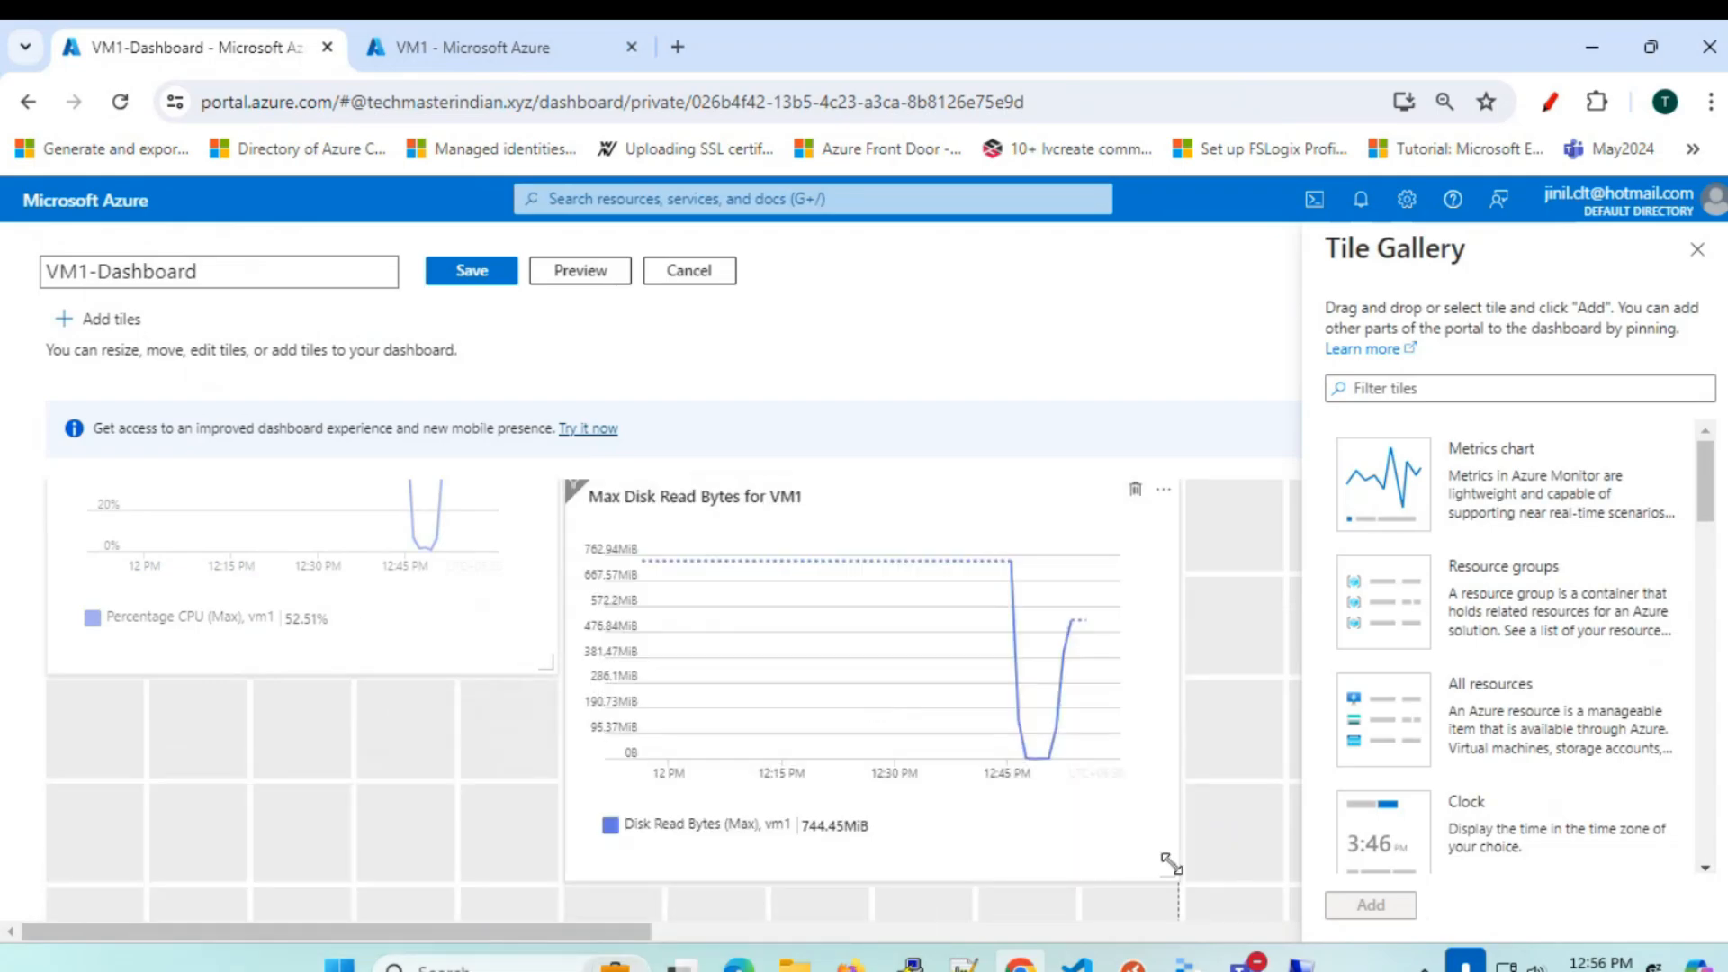
drag(1167, 867, 957, 666)
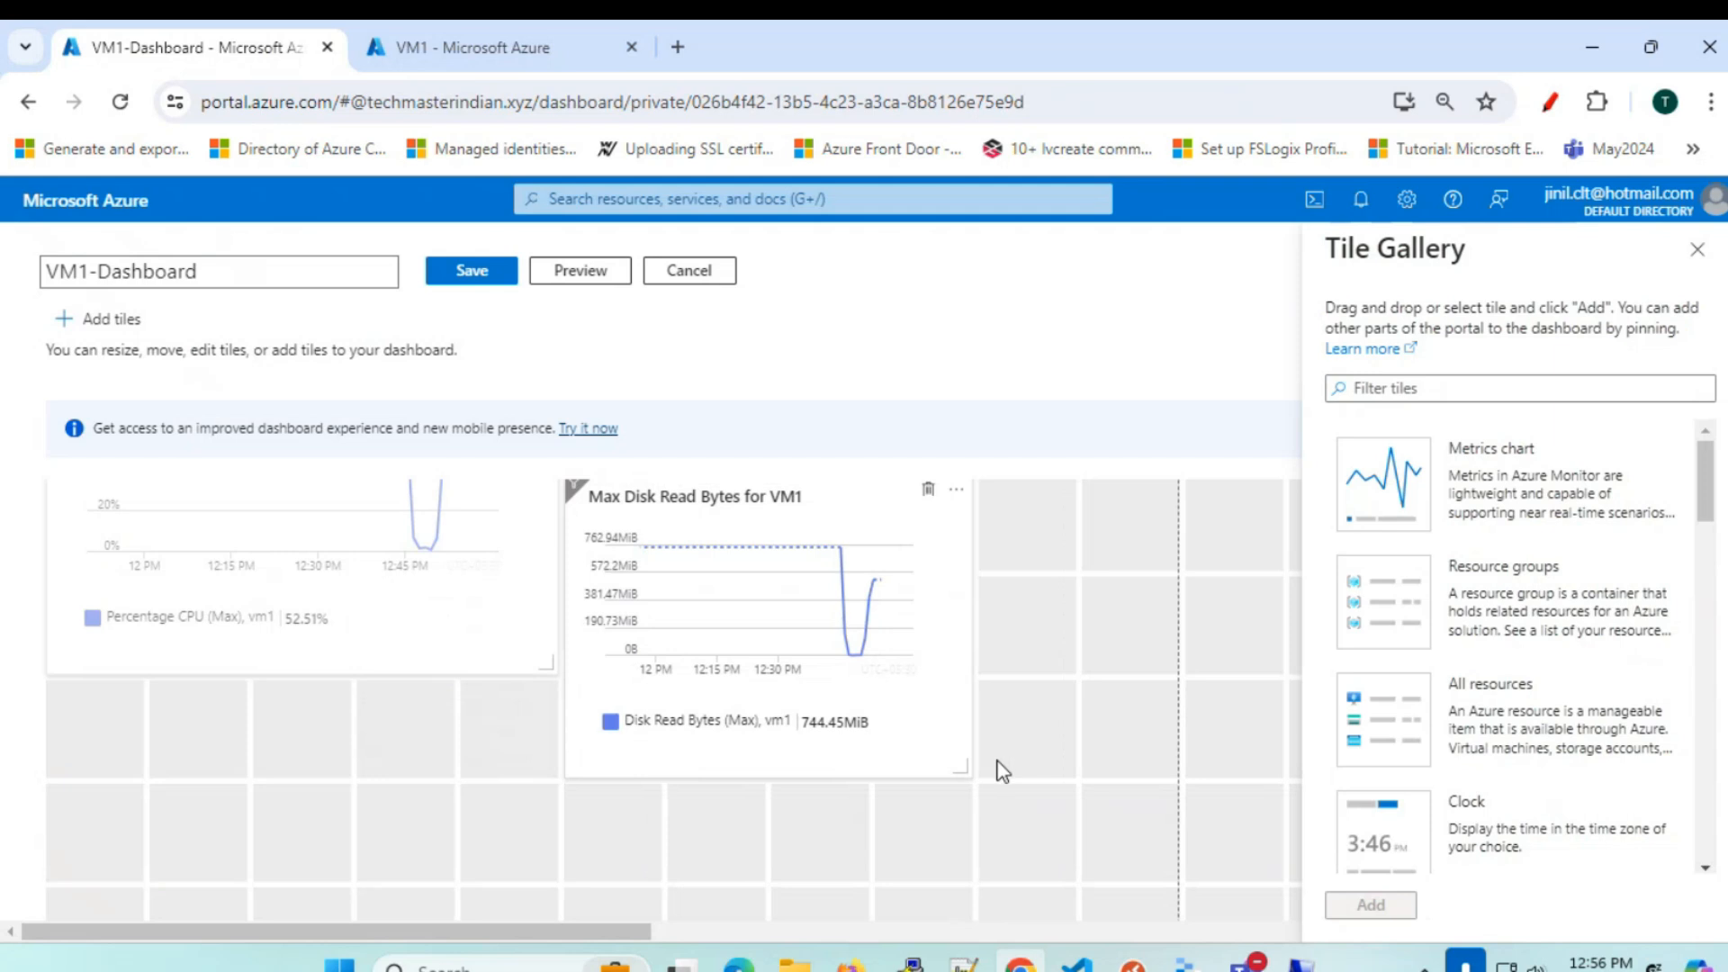
drag(969, 773, 976, 675)
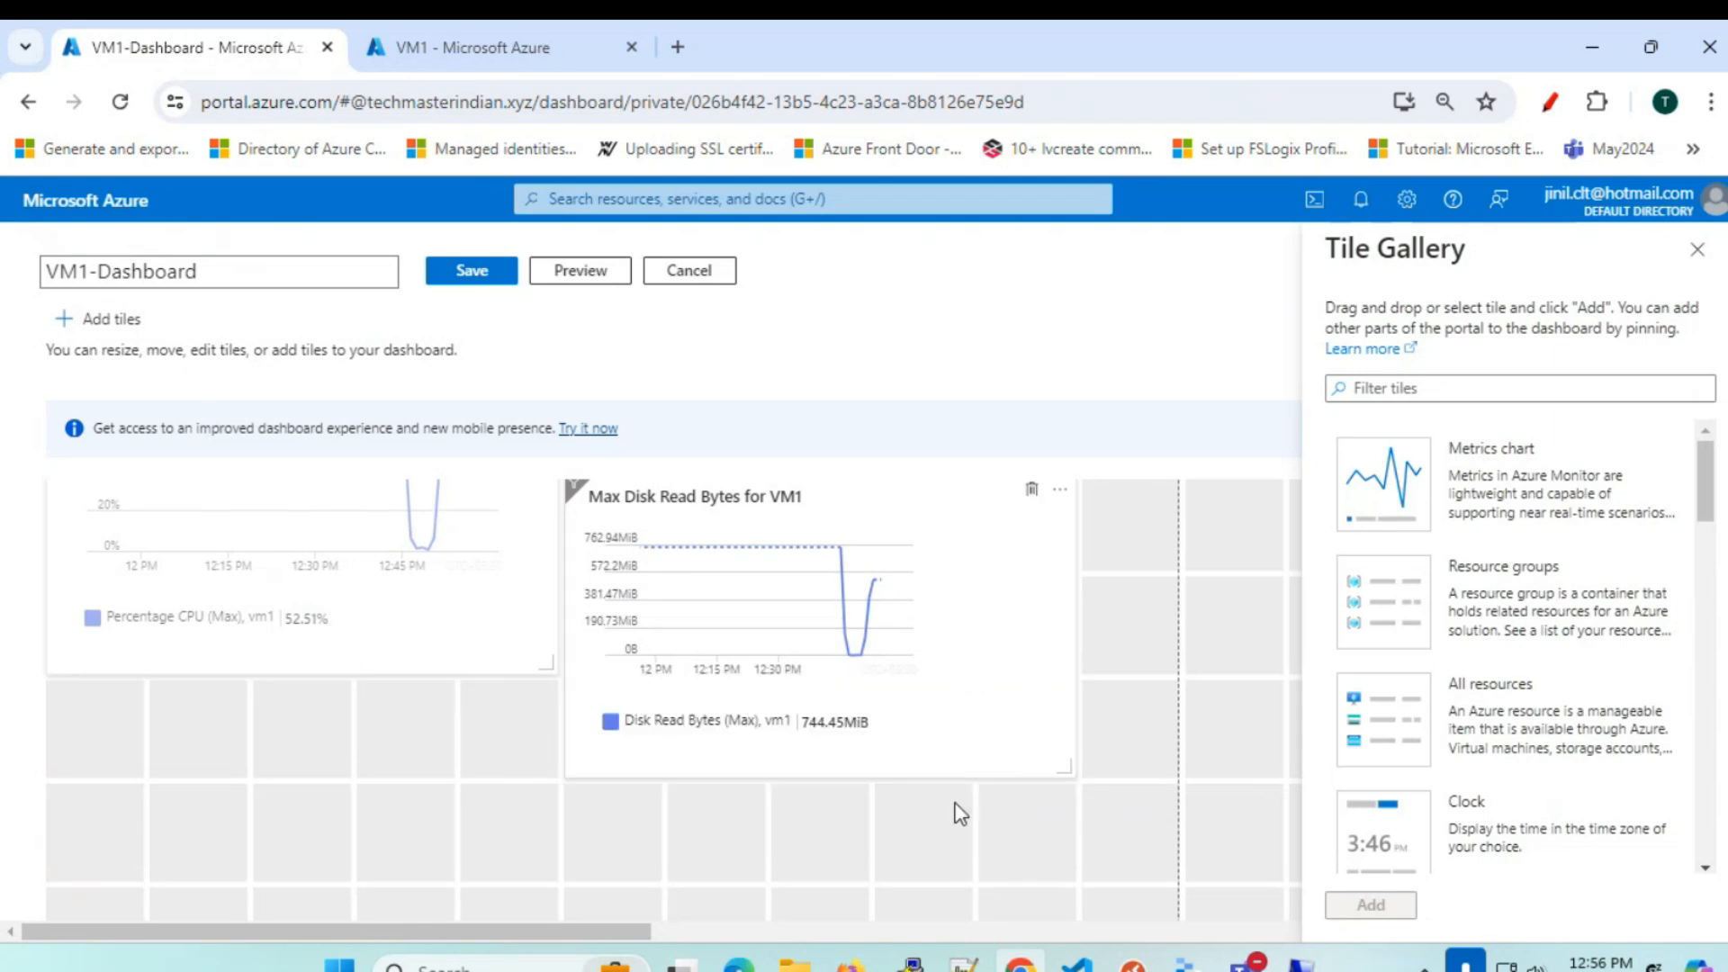
drag(1062, 766, 968, 674)
click(472, 271)
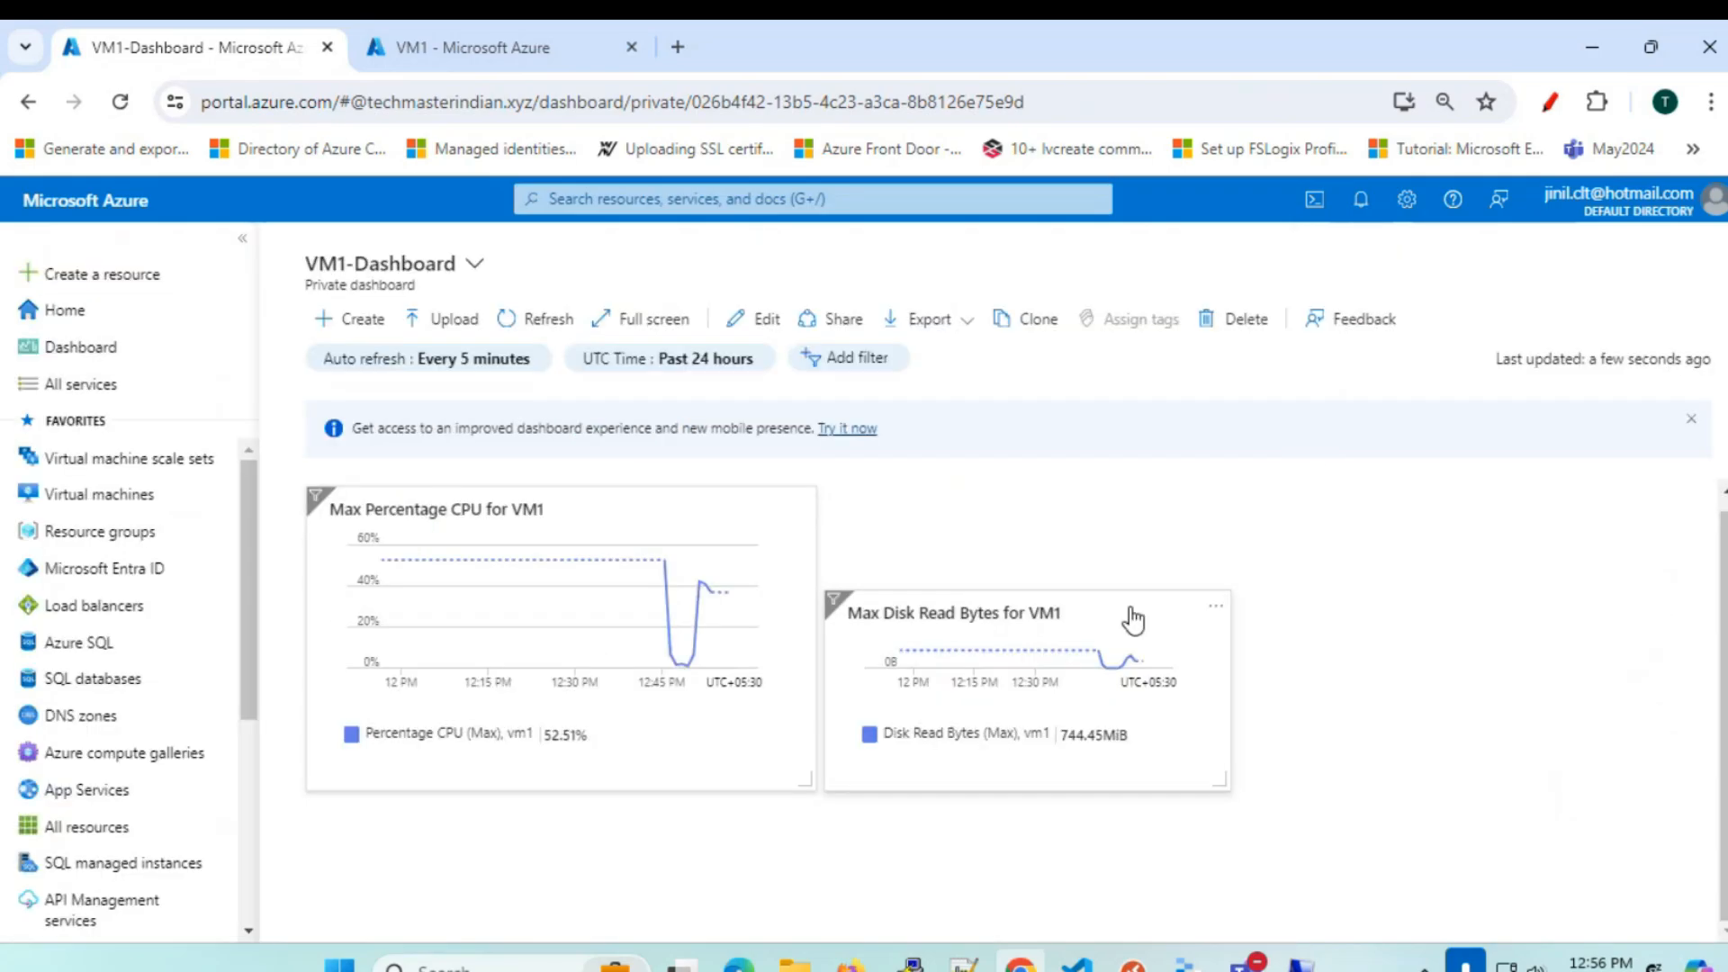
- Edit the dashboard again to align the Max Disk Read Bytes tile with the CPU tile, enlarge both to equal height, and save
click(1215, 605)
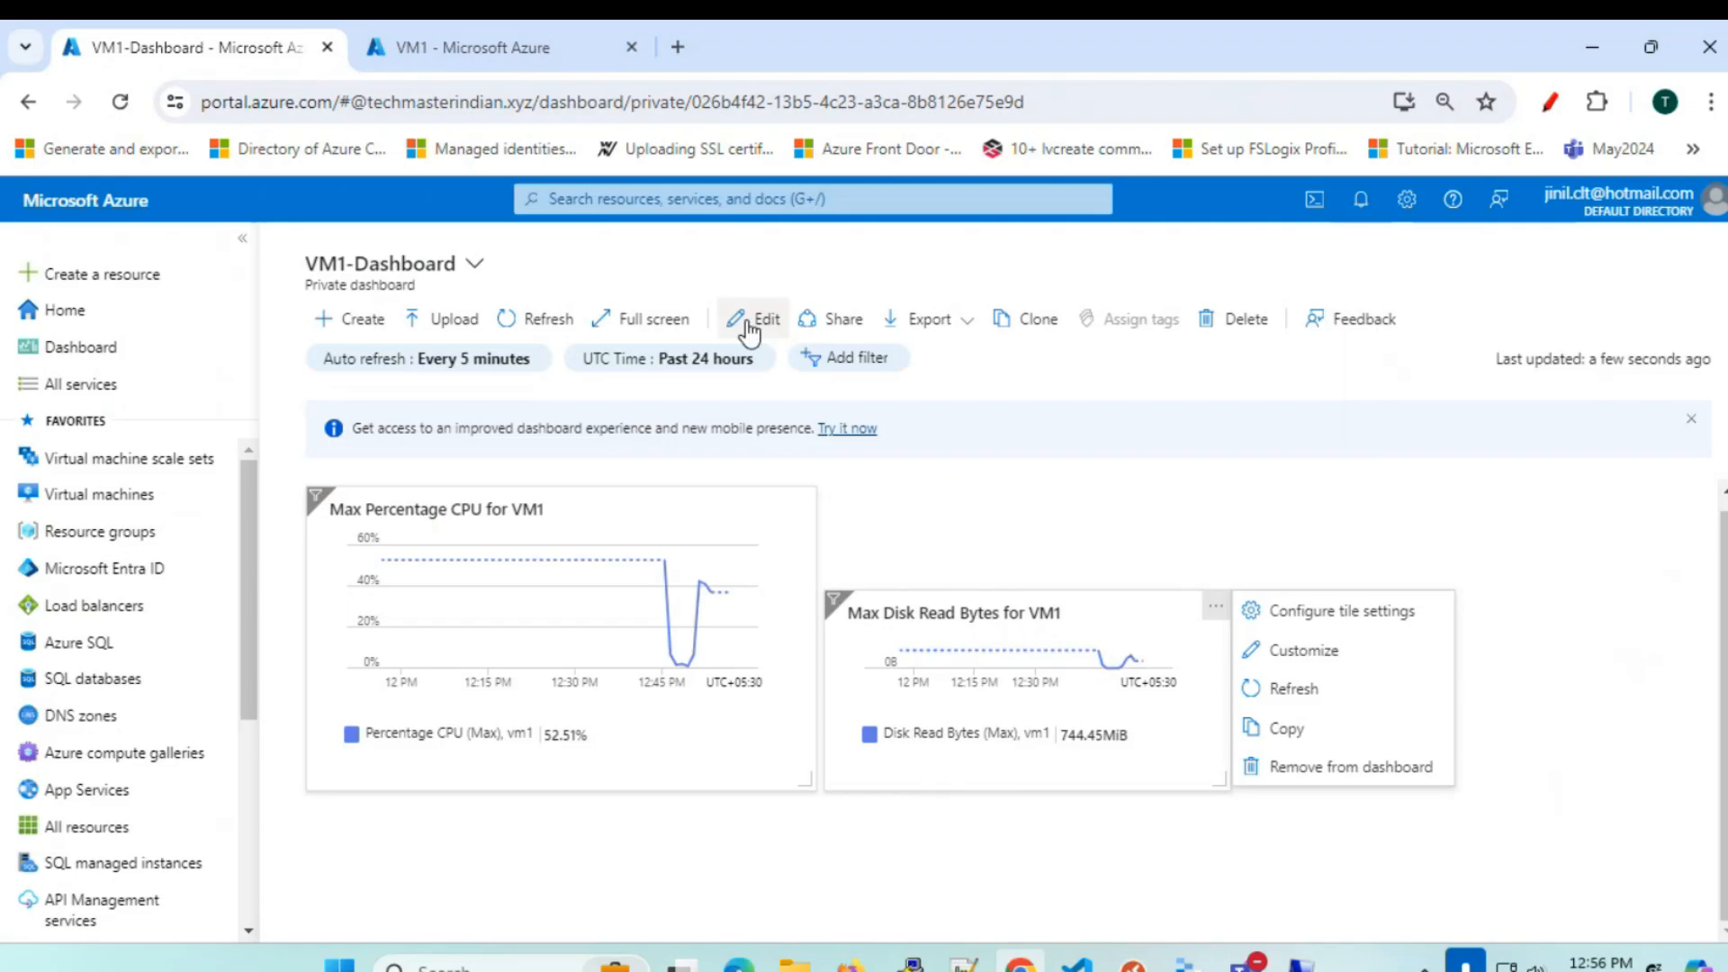
click(723, 359)
click(861, 364)
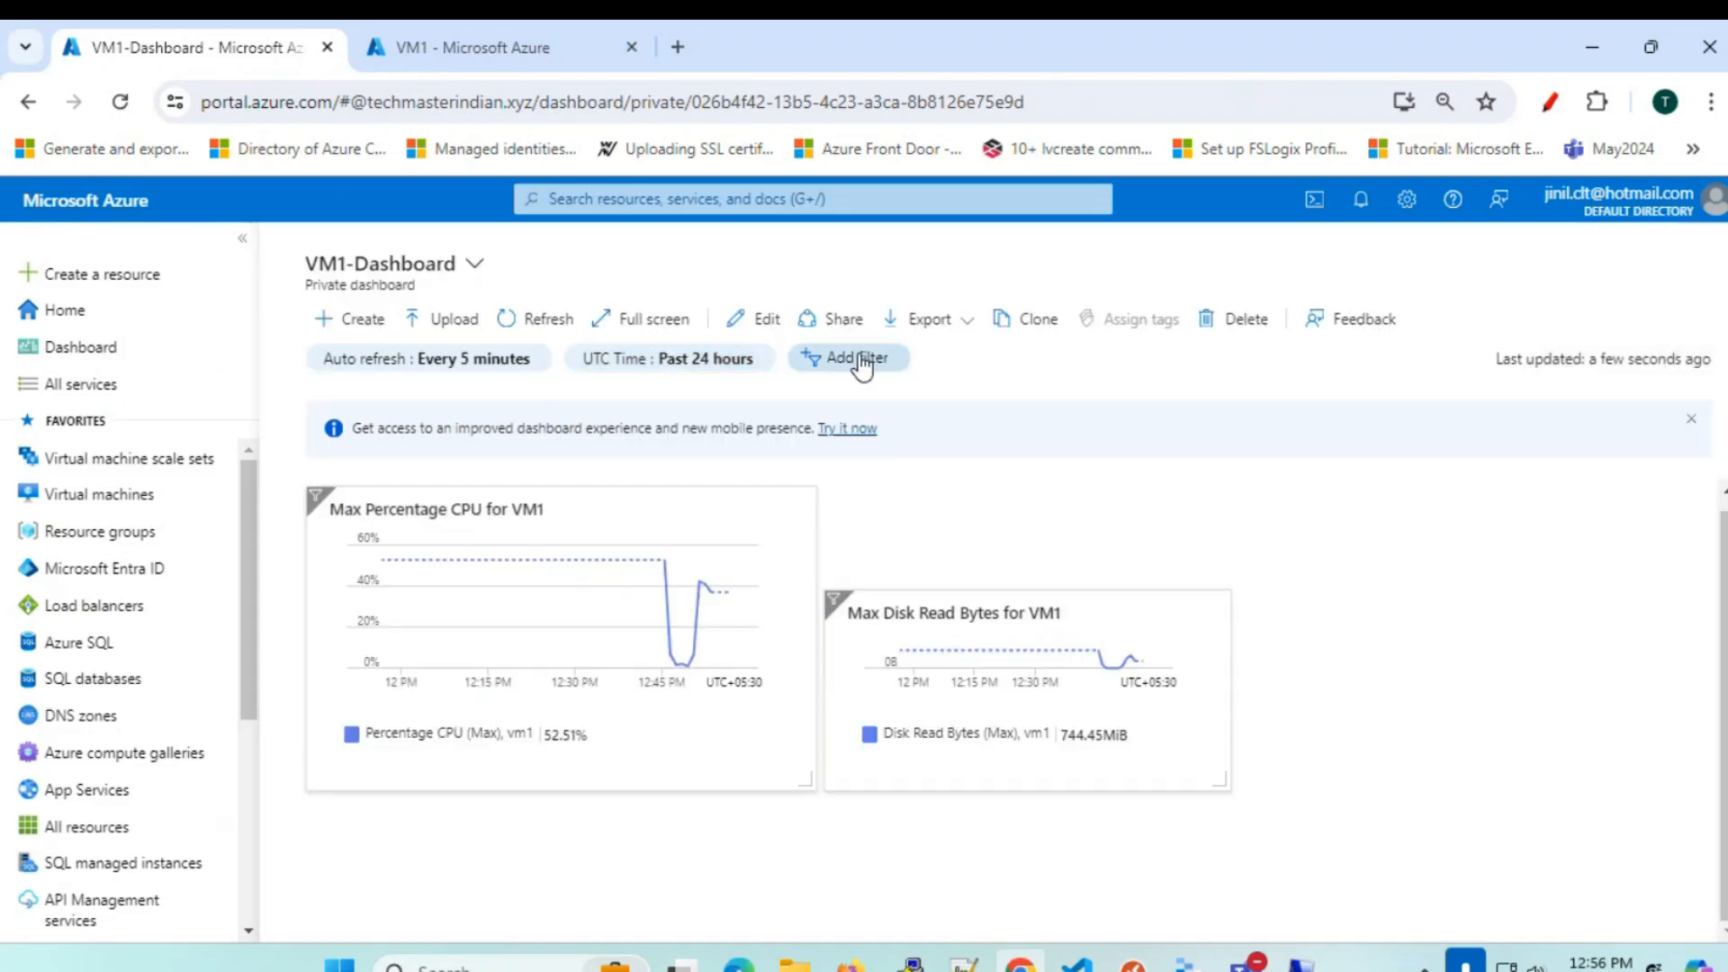
click(767, 320)
drag(879, 590, 891, 541)
drag(960, 691, 1075, 677)
scroll(898, 841, down, 1)
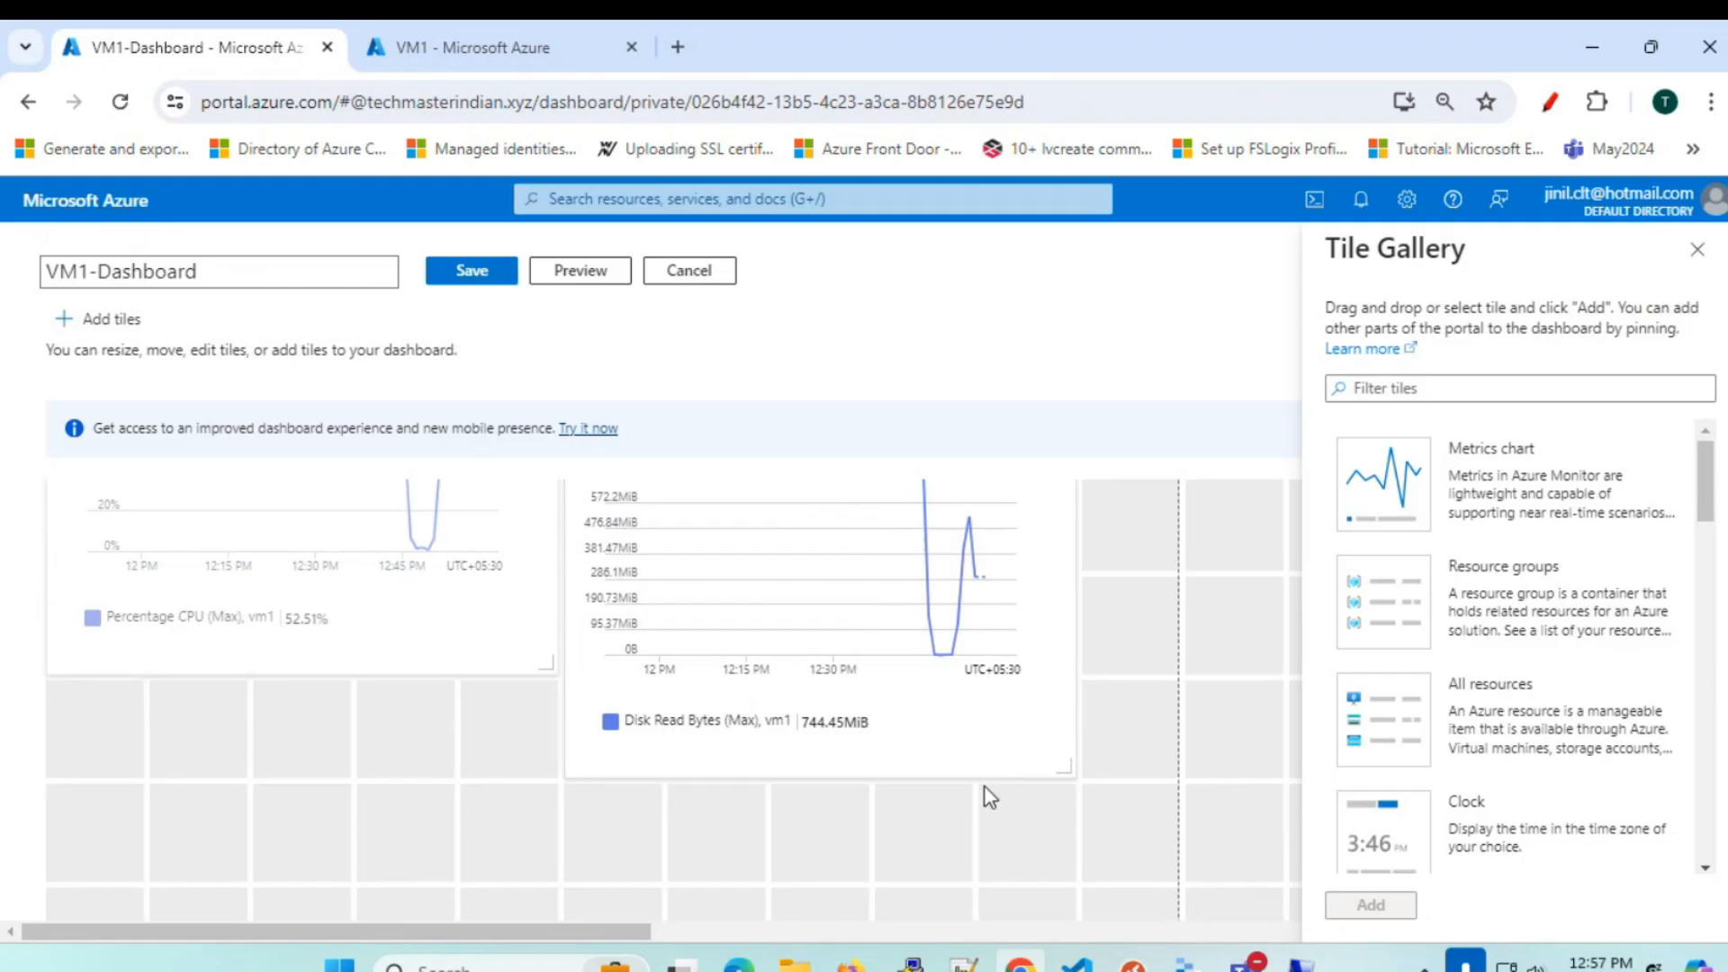
drag(545, 664, 648, 830)
click(483, 271)
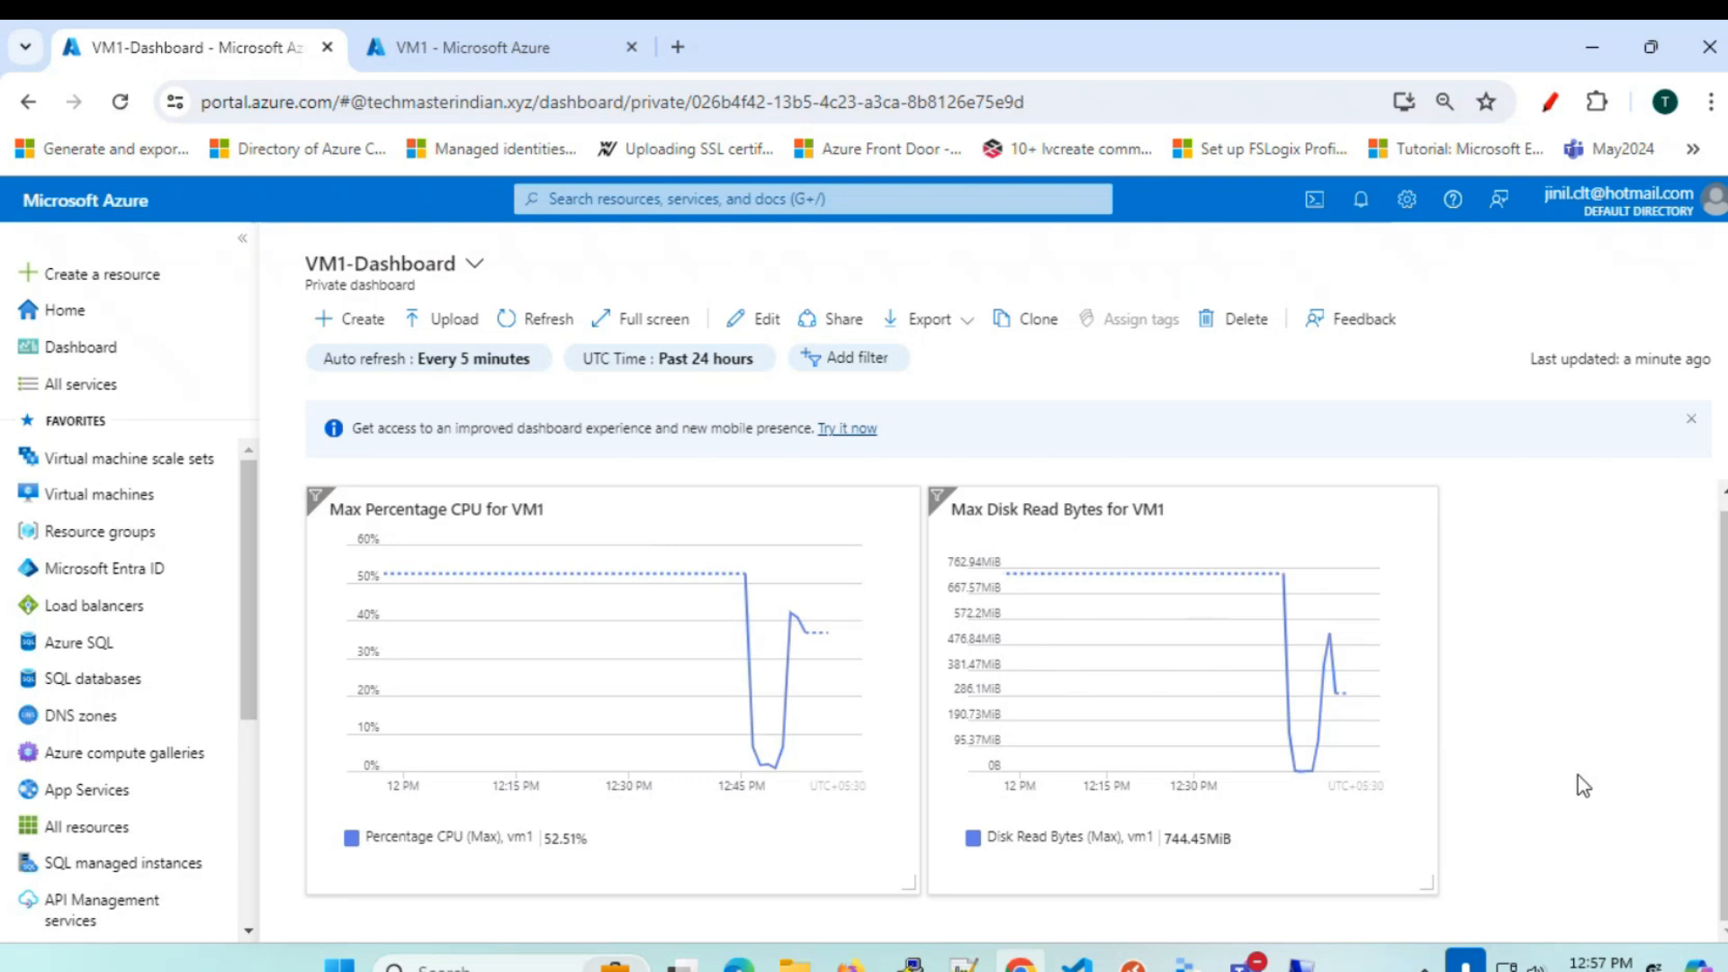
- Check the Azure Monitoring topic list in Notepad++, return to the Azure portal and view VM1 in the virtual machines list
key(alt+Tab)
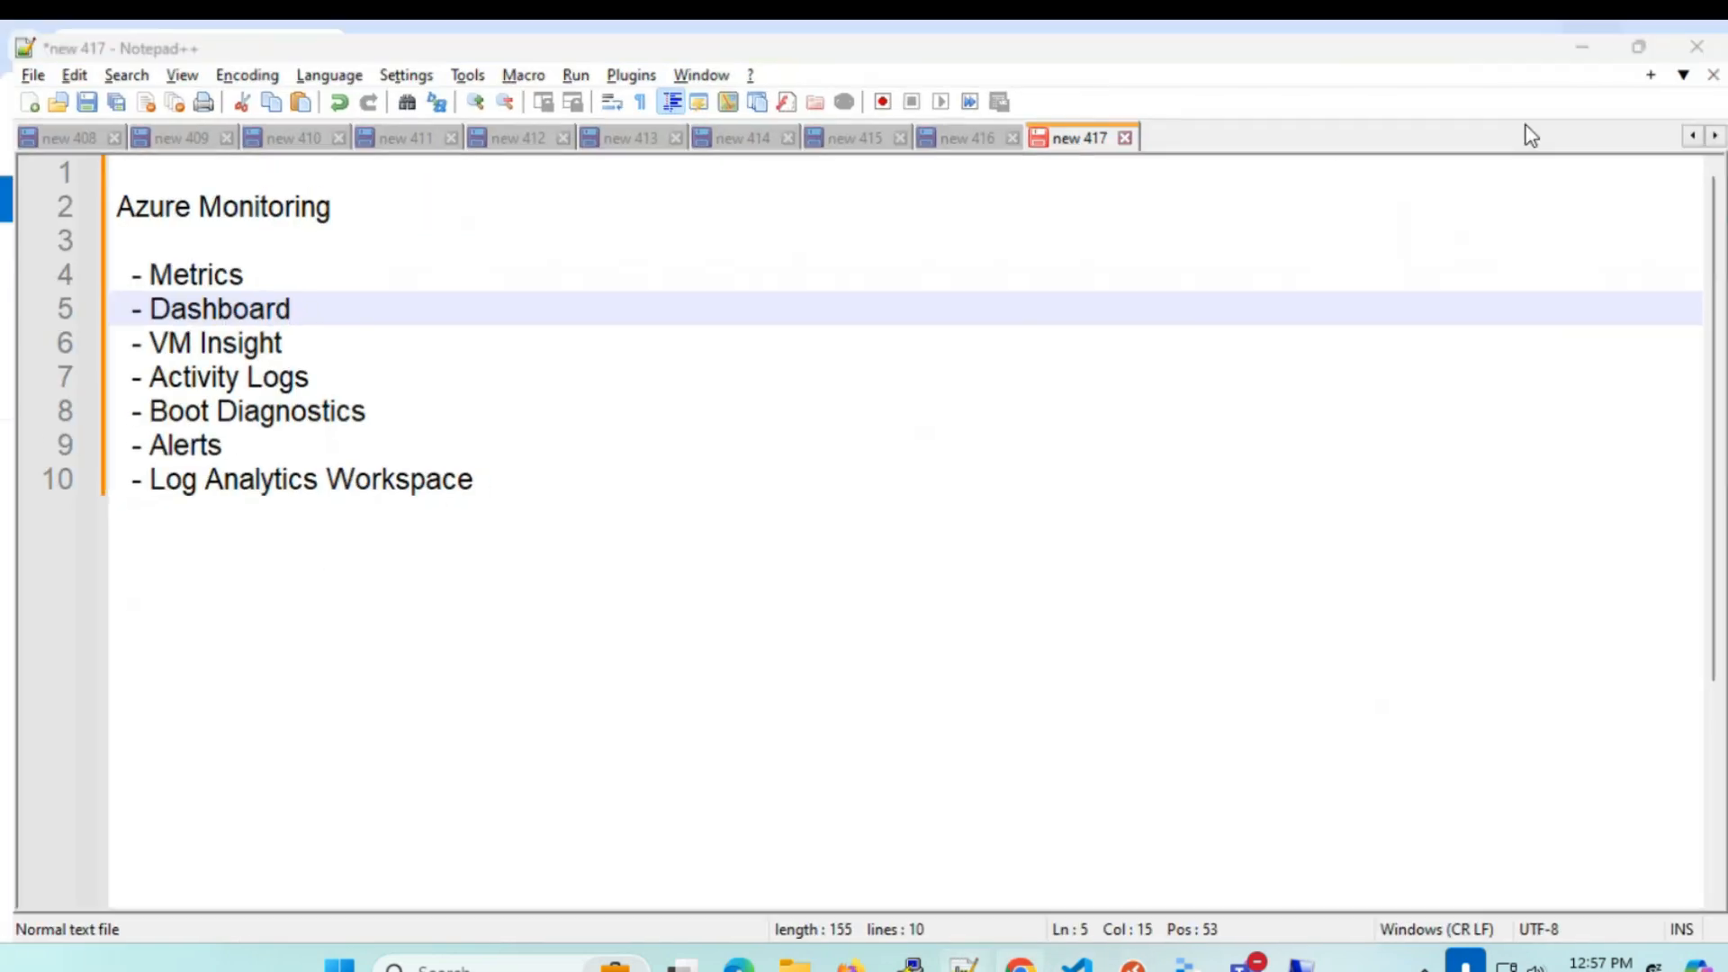
key(alt+Tab)
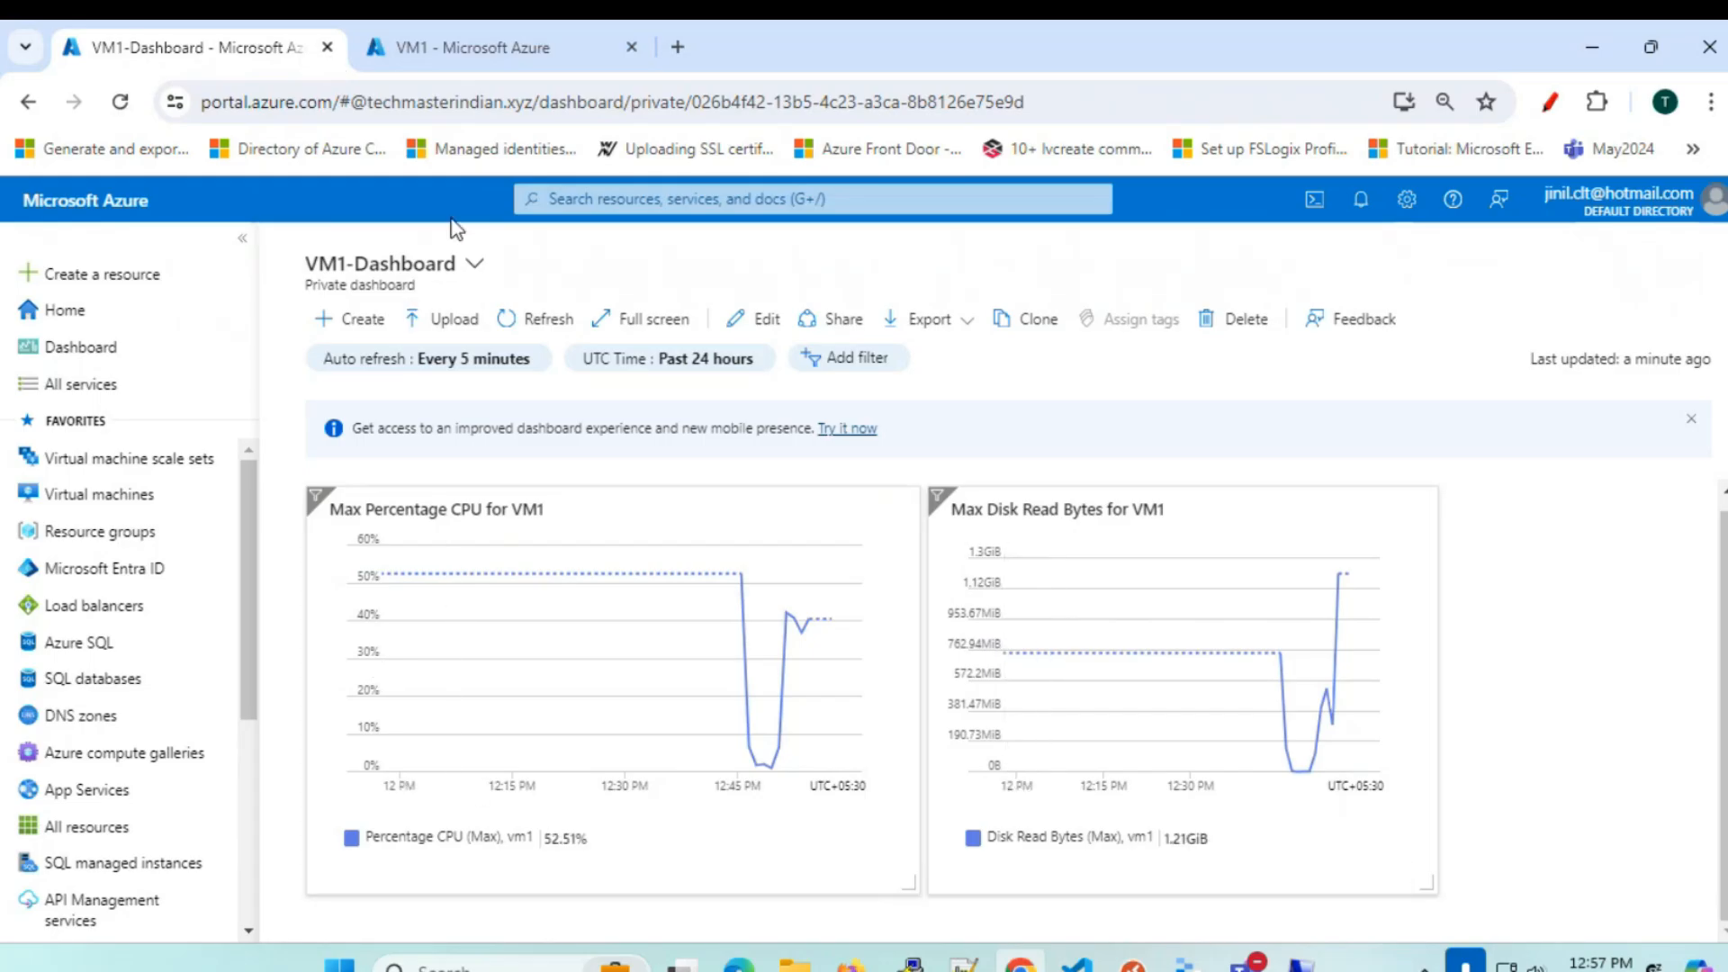
click(99, 494)
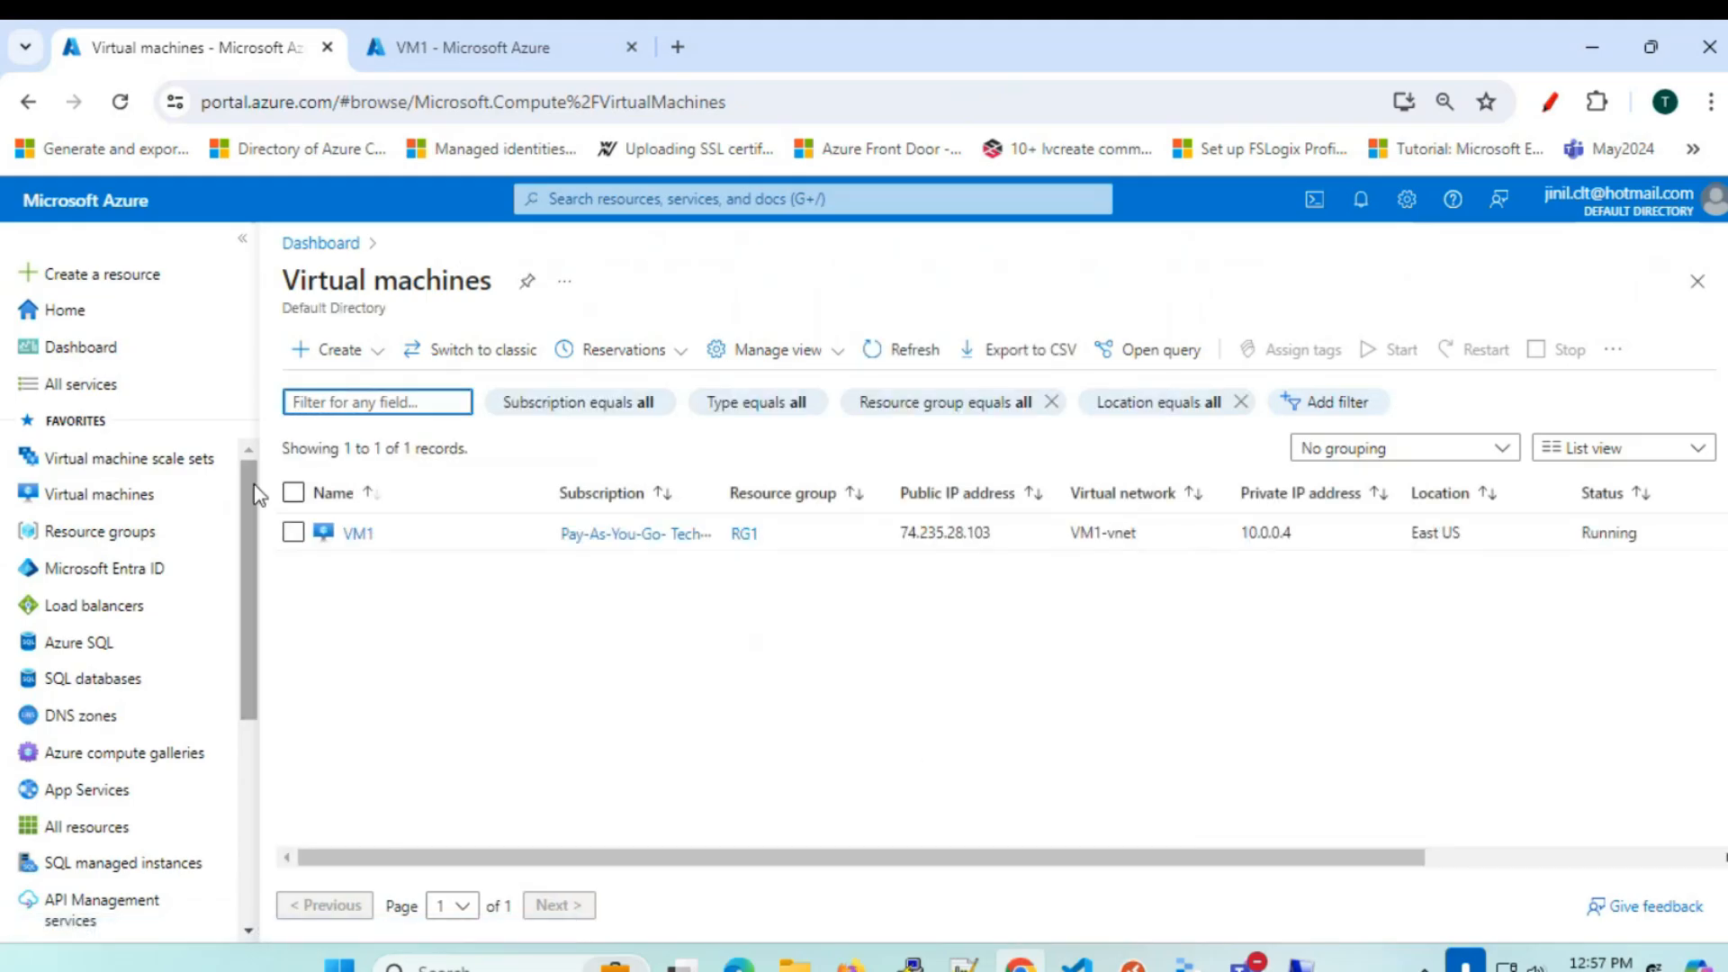
drag(389, 537, 336, 536)
click(360, 668)
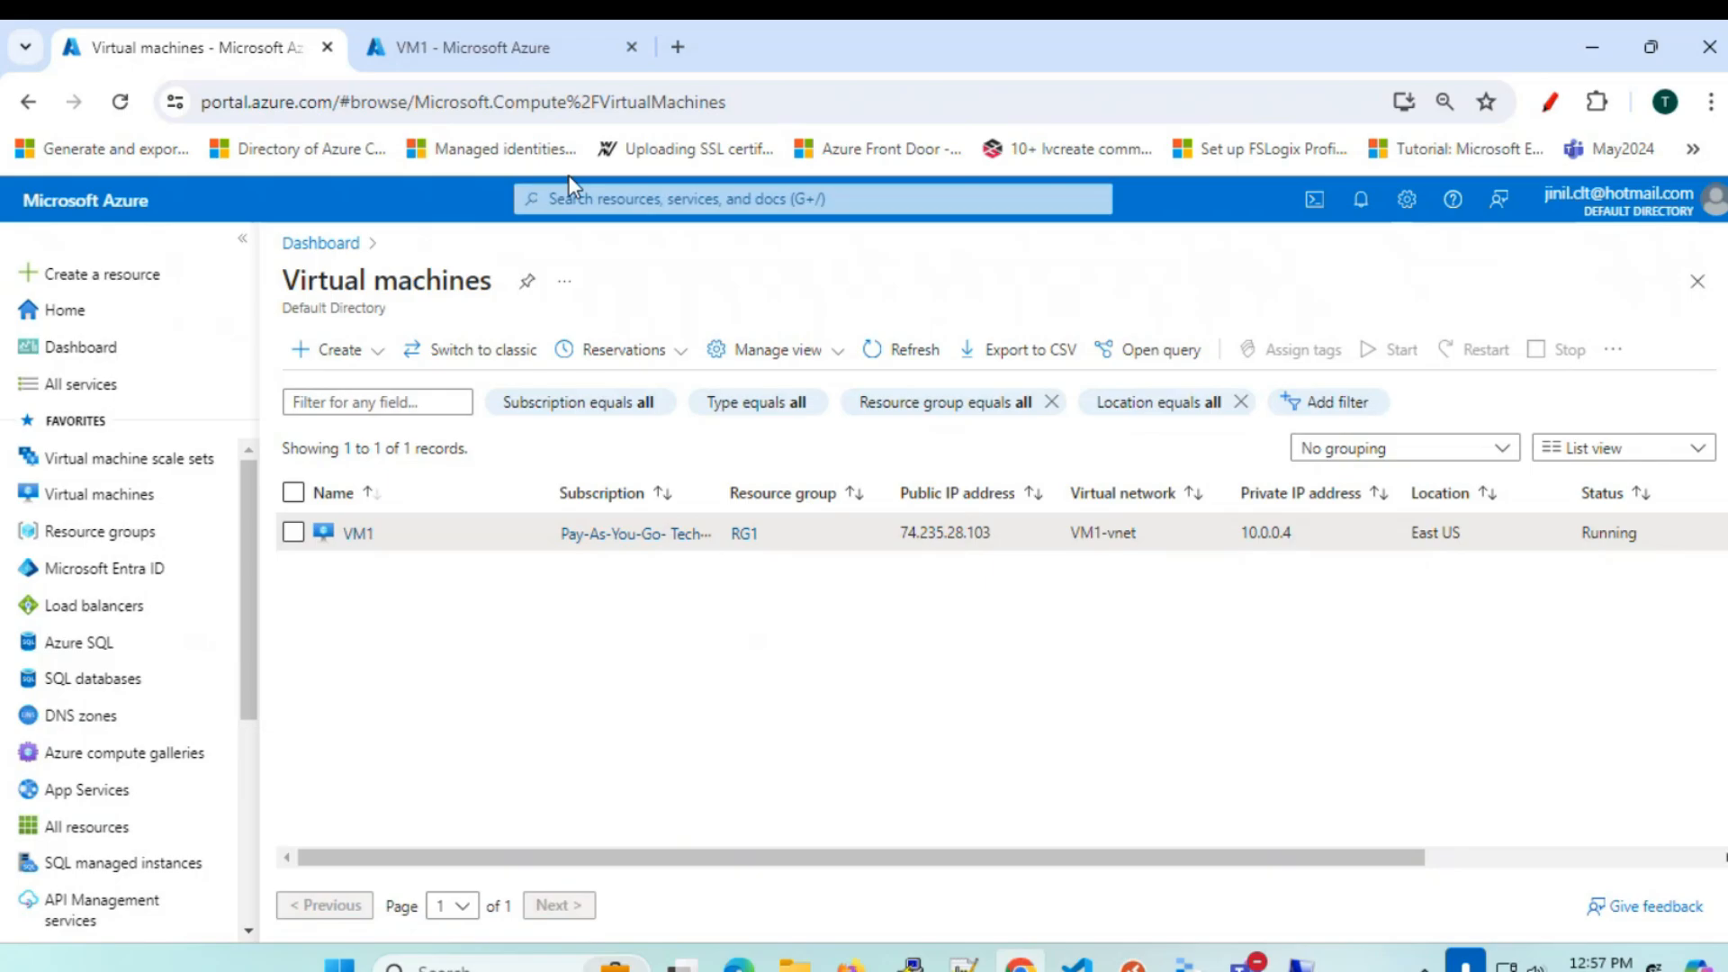
- Start creating a storage account in resource group RG1 and name it jkstorage5456456
scroll(104, 621, down, 3)
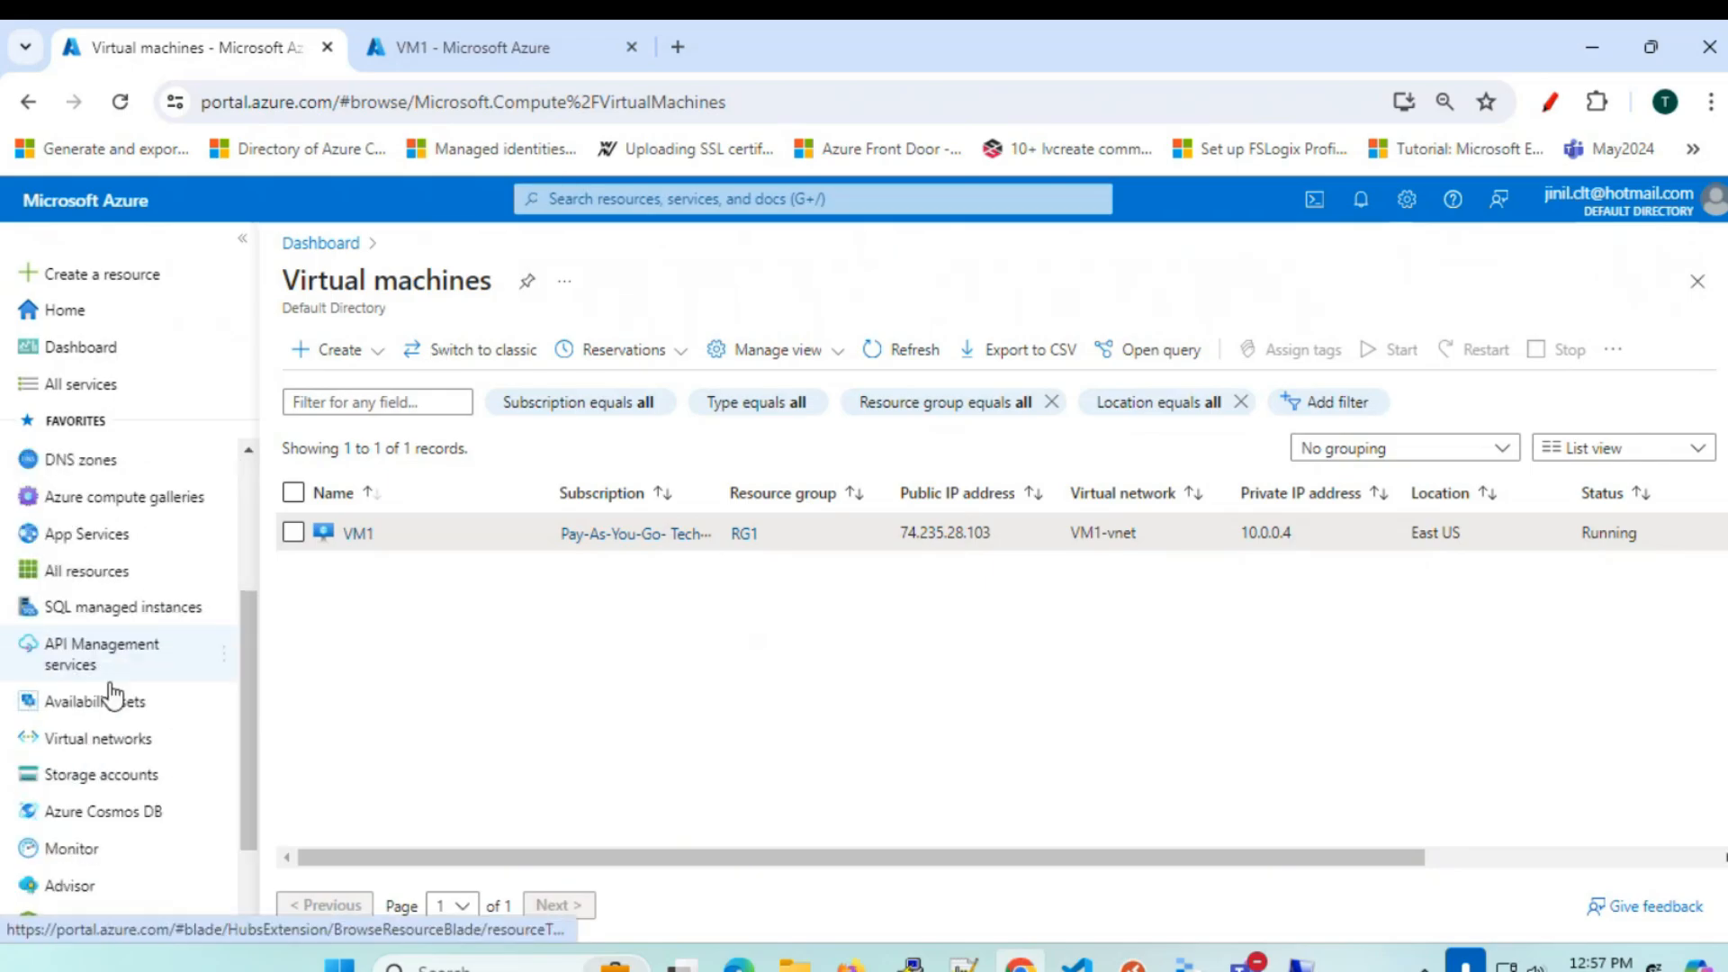
click(86, 774)
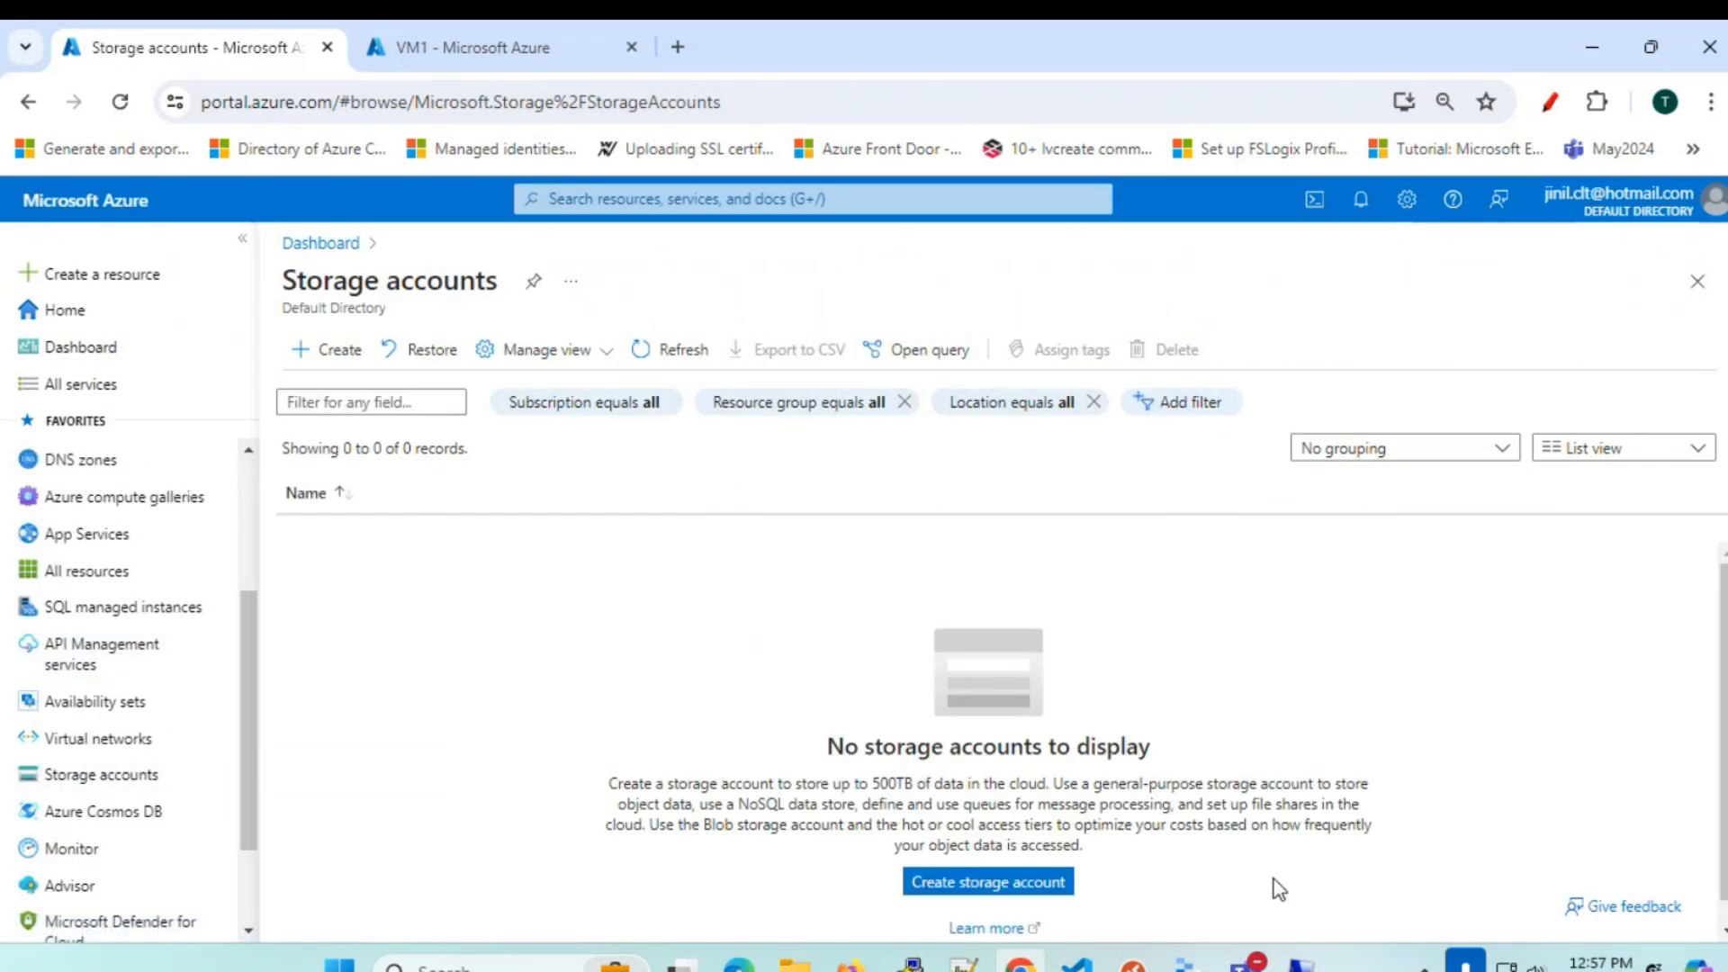
click(1008, 882)
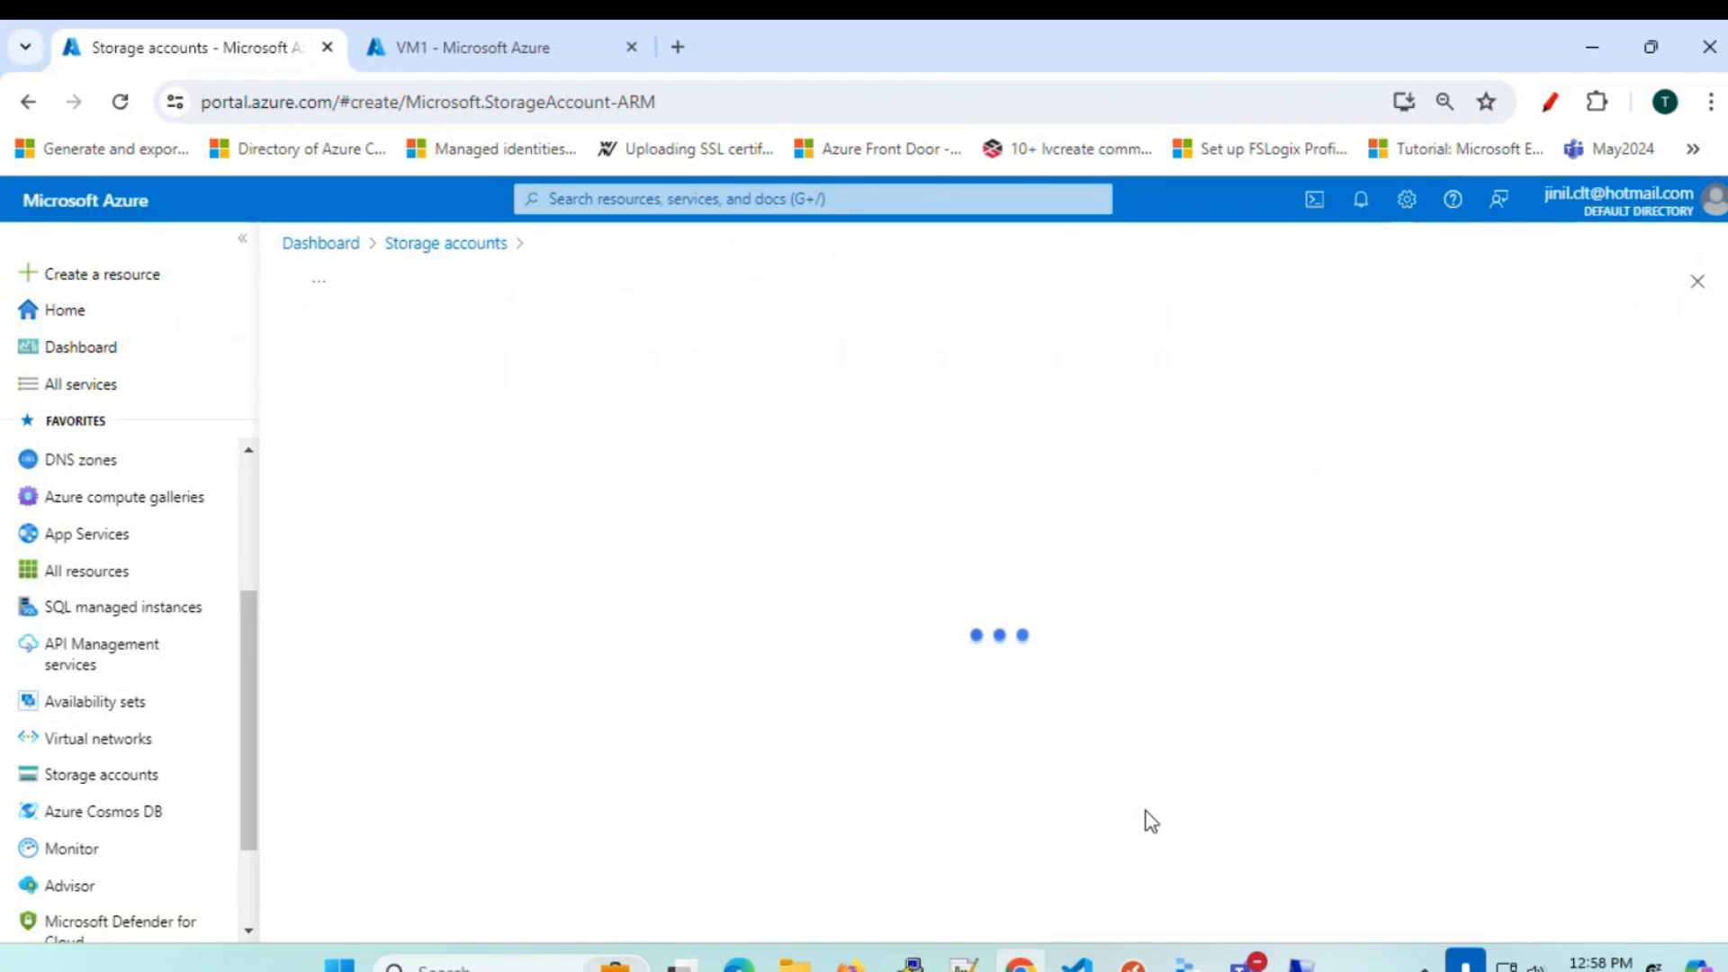
click(695, 683)
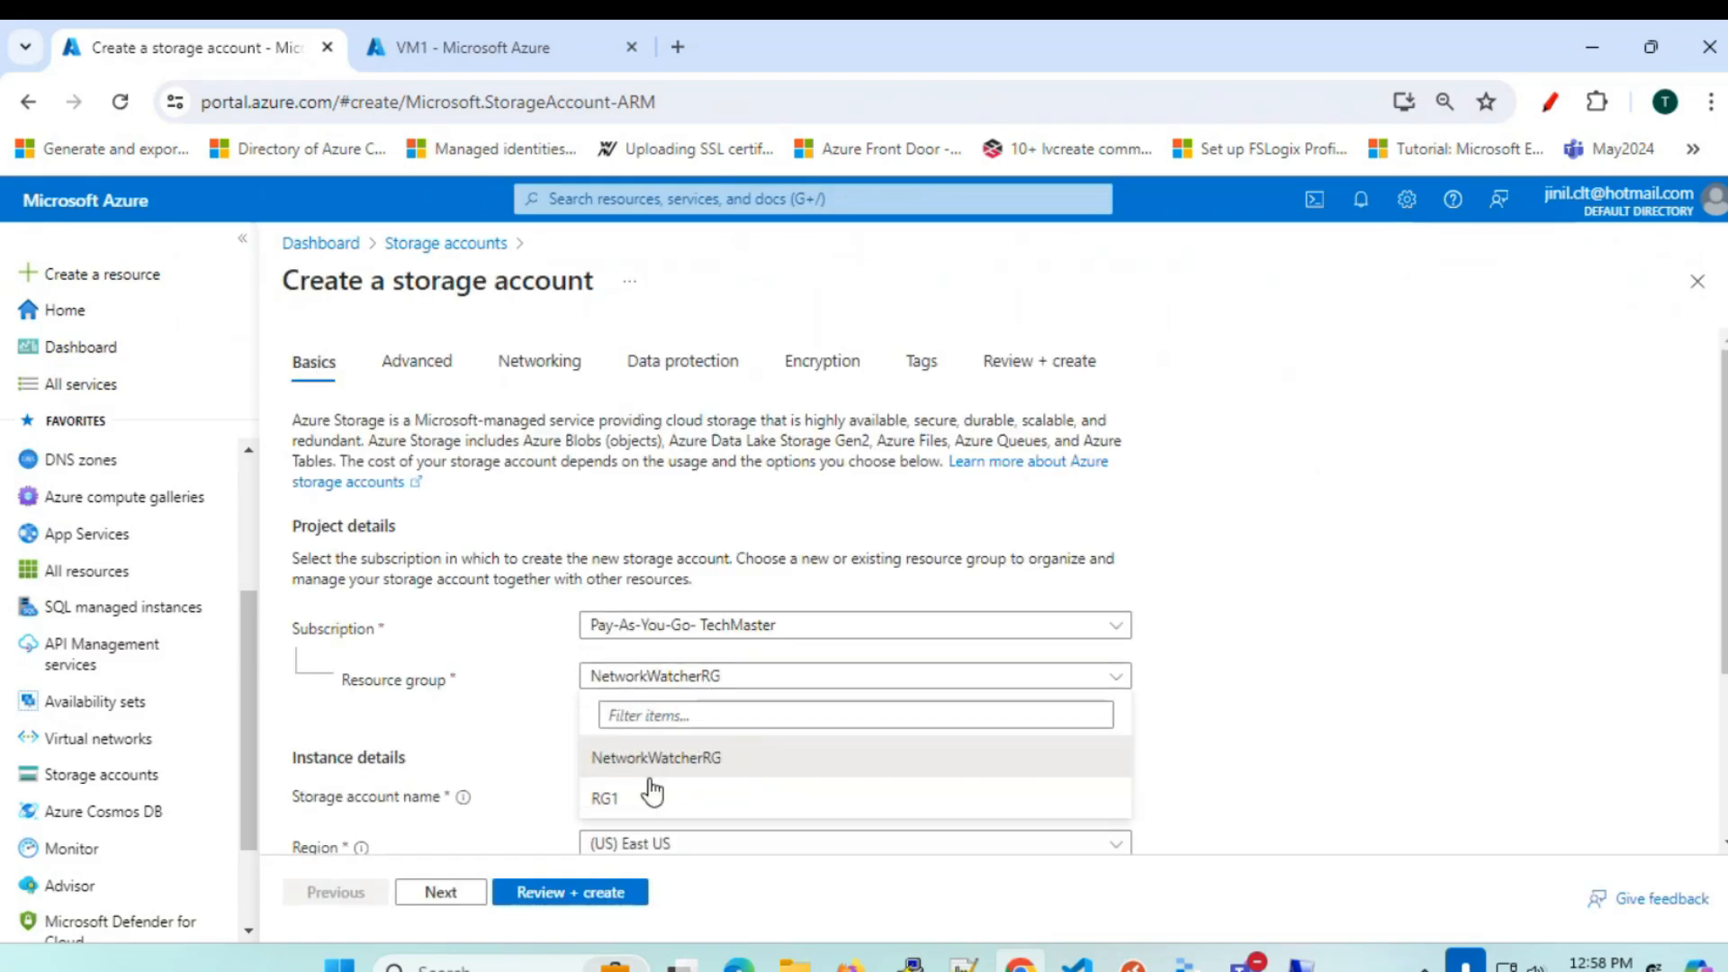
click(764, 791)
click(621, 800)
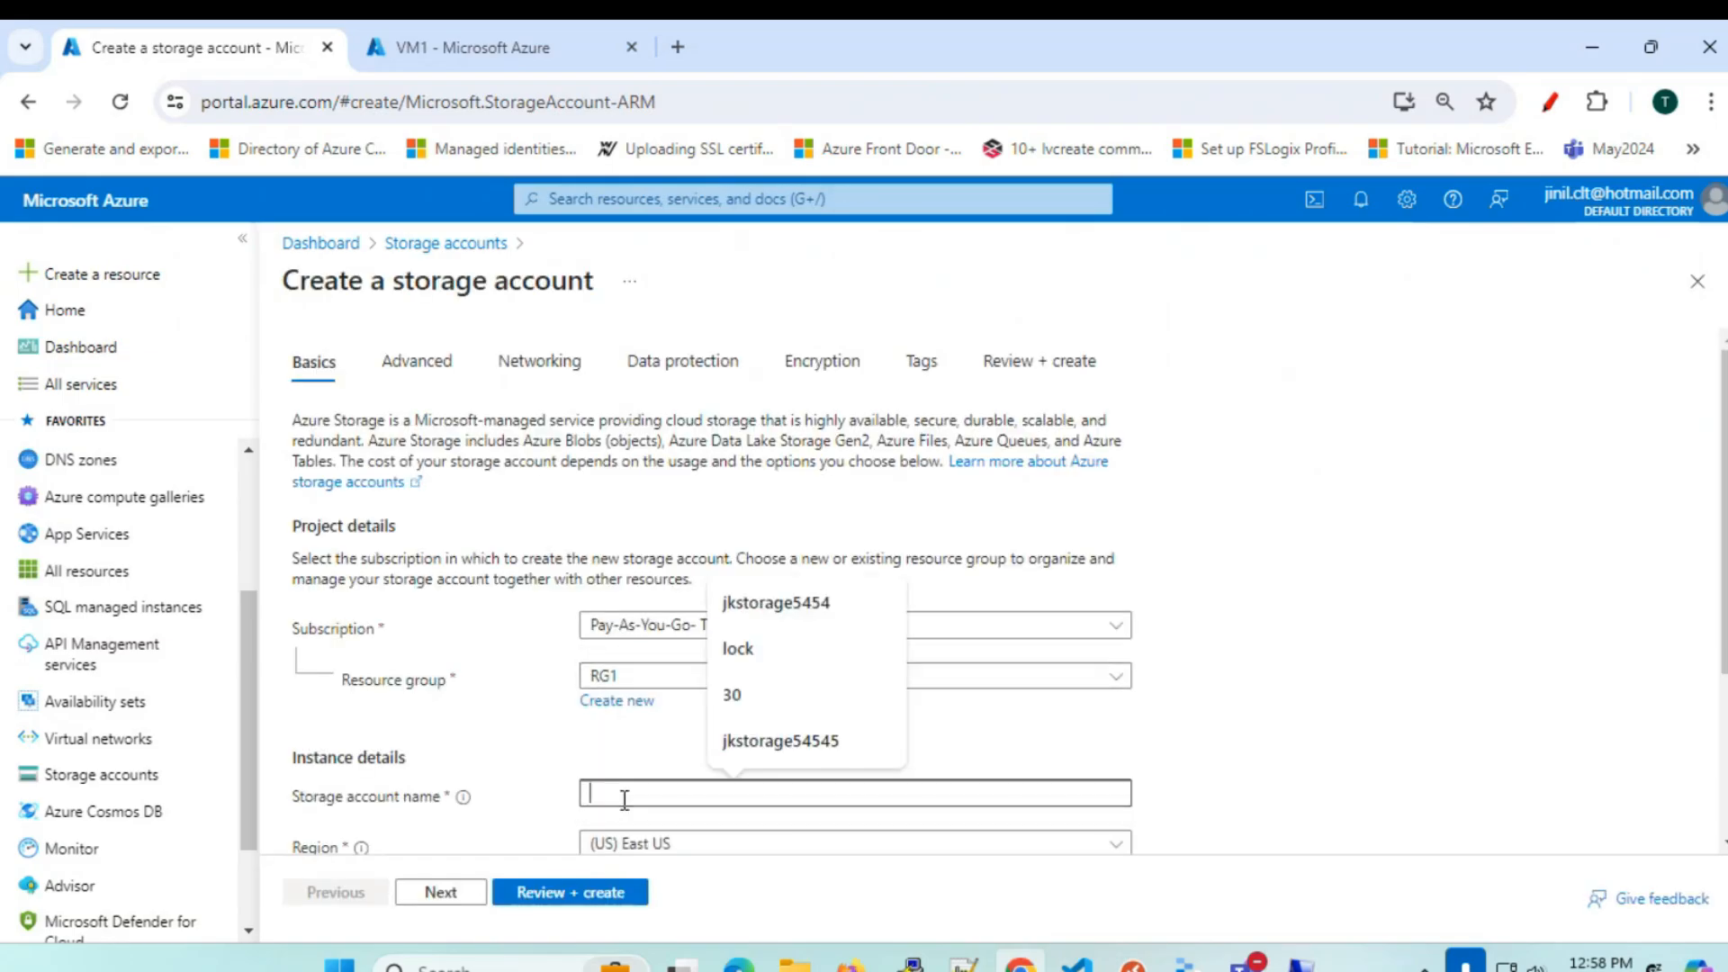
text(jkstorage5456456)
- Set the storage account's redundancy to Locally-redundant storage (LRS) and advance through the remaining pages to Review + create
scroll(534, 787, down, 1)
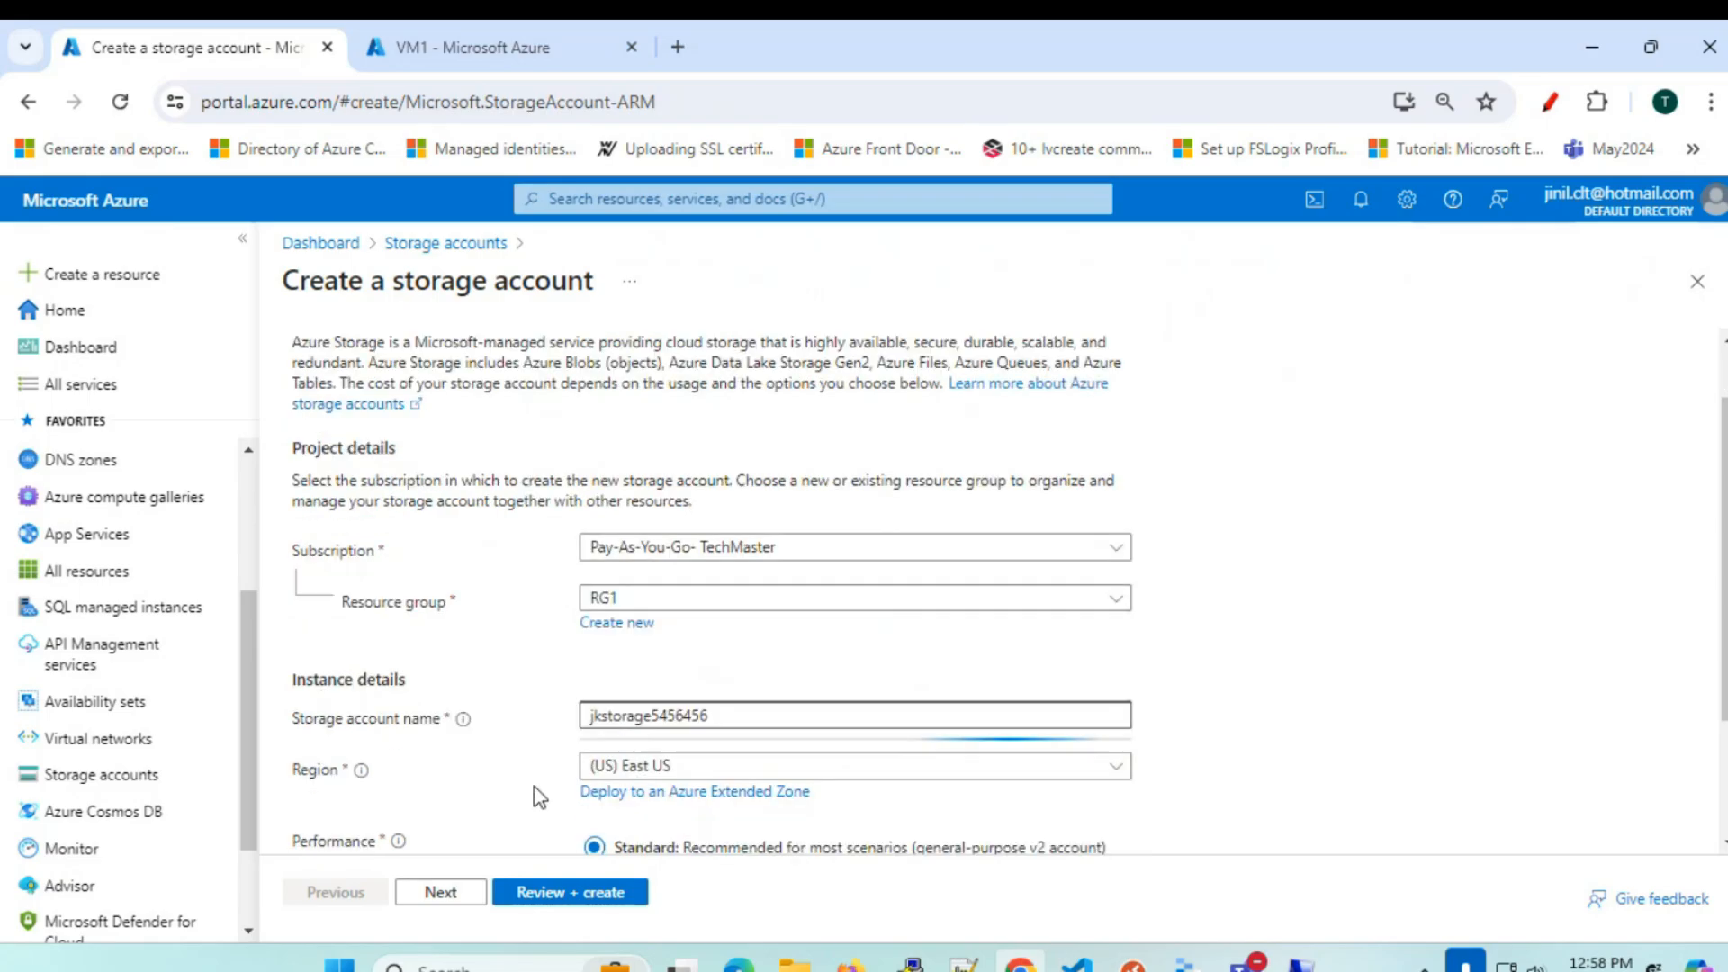
scroll(535, 786, down, 2)
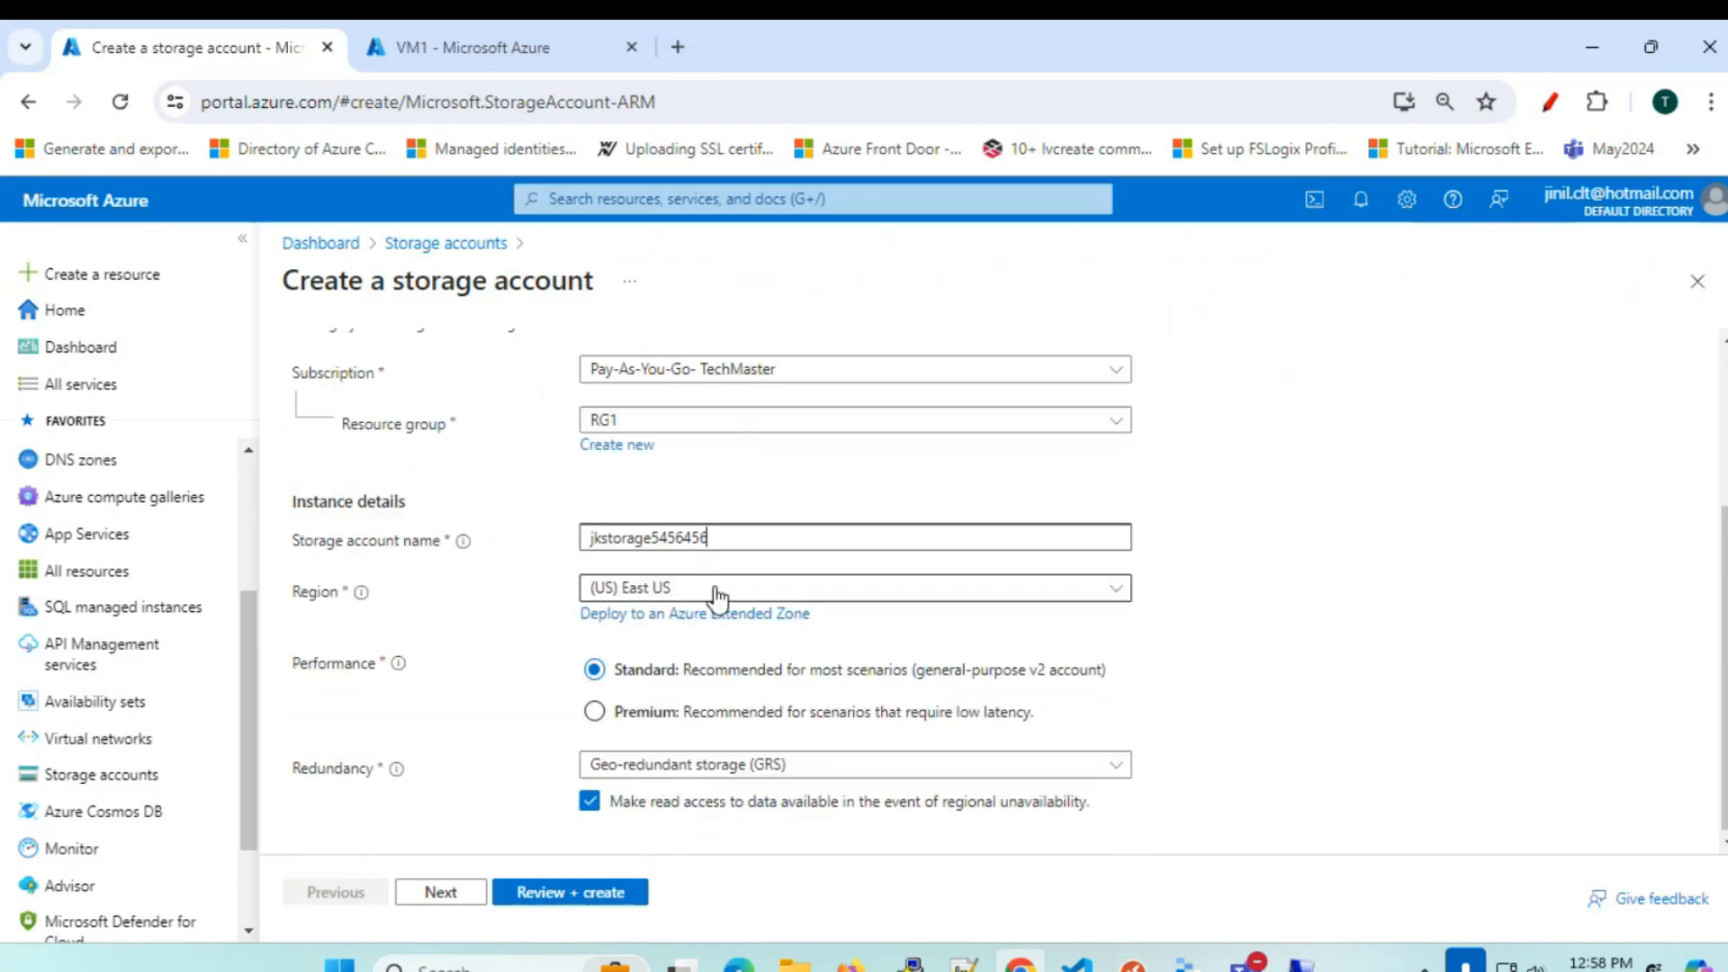
click(637, 767)
click(639, 442)
click(451, 892)
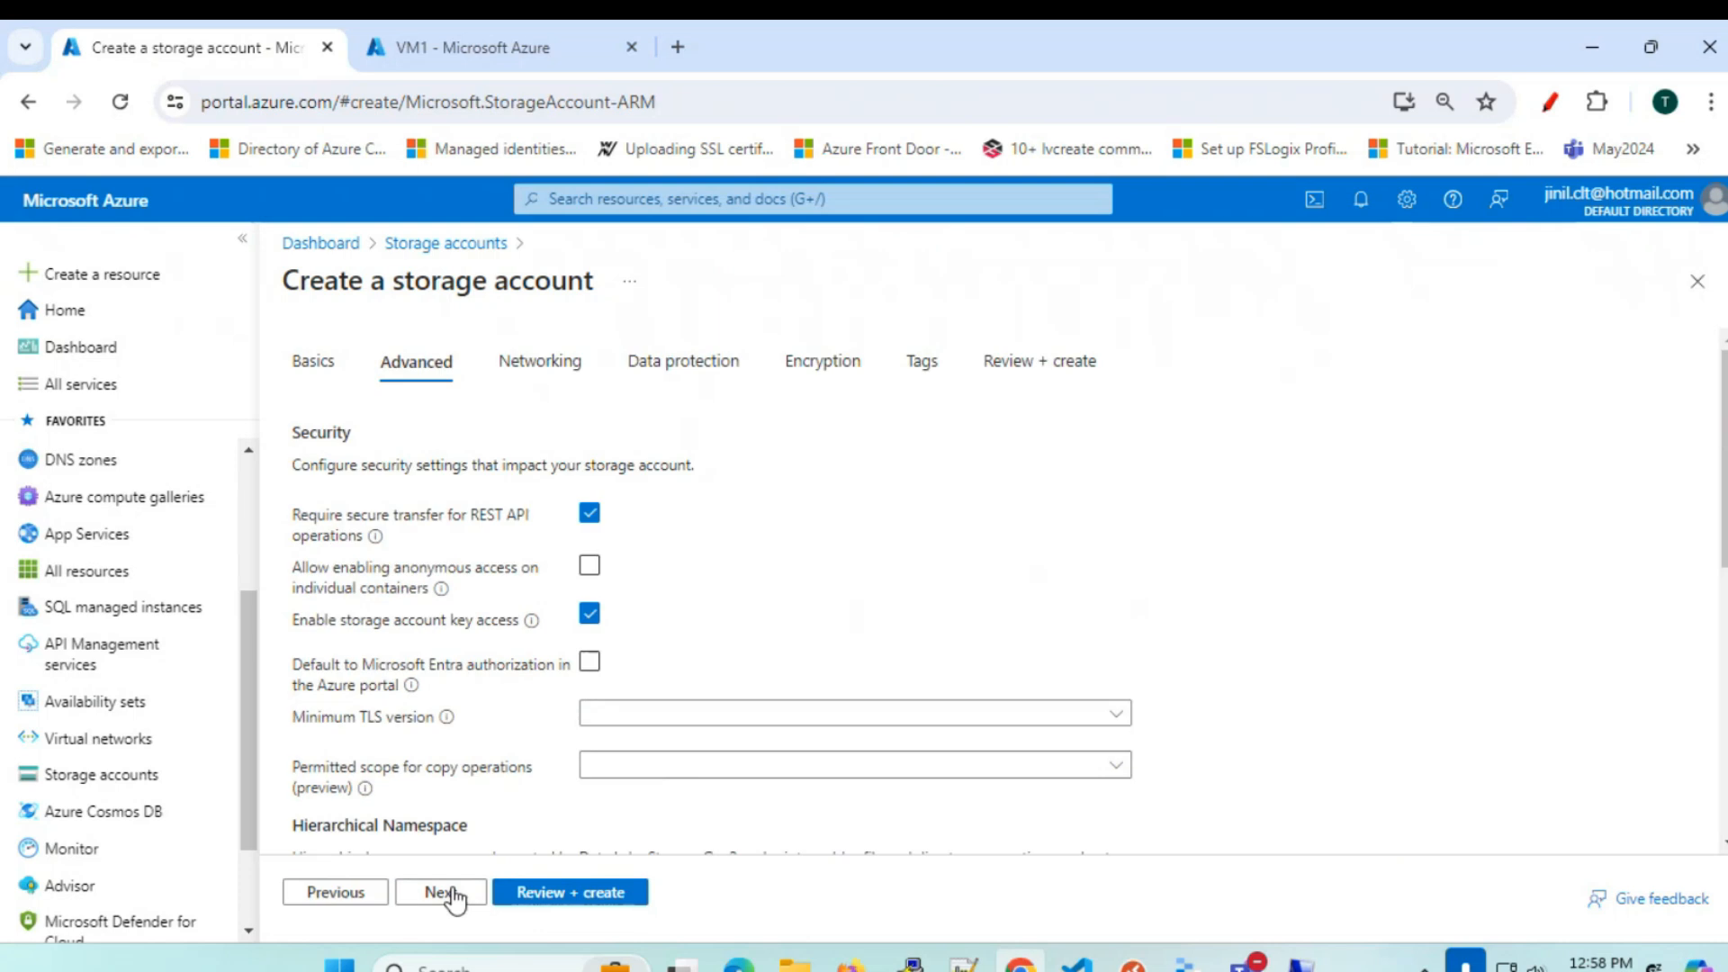
click(451, 892)
click(451, 892)
click(451, 892)
click(451, 892)
click(451, 892)
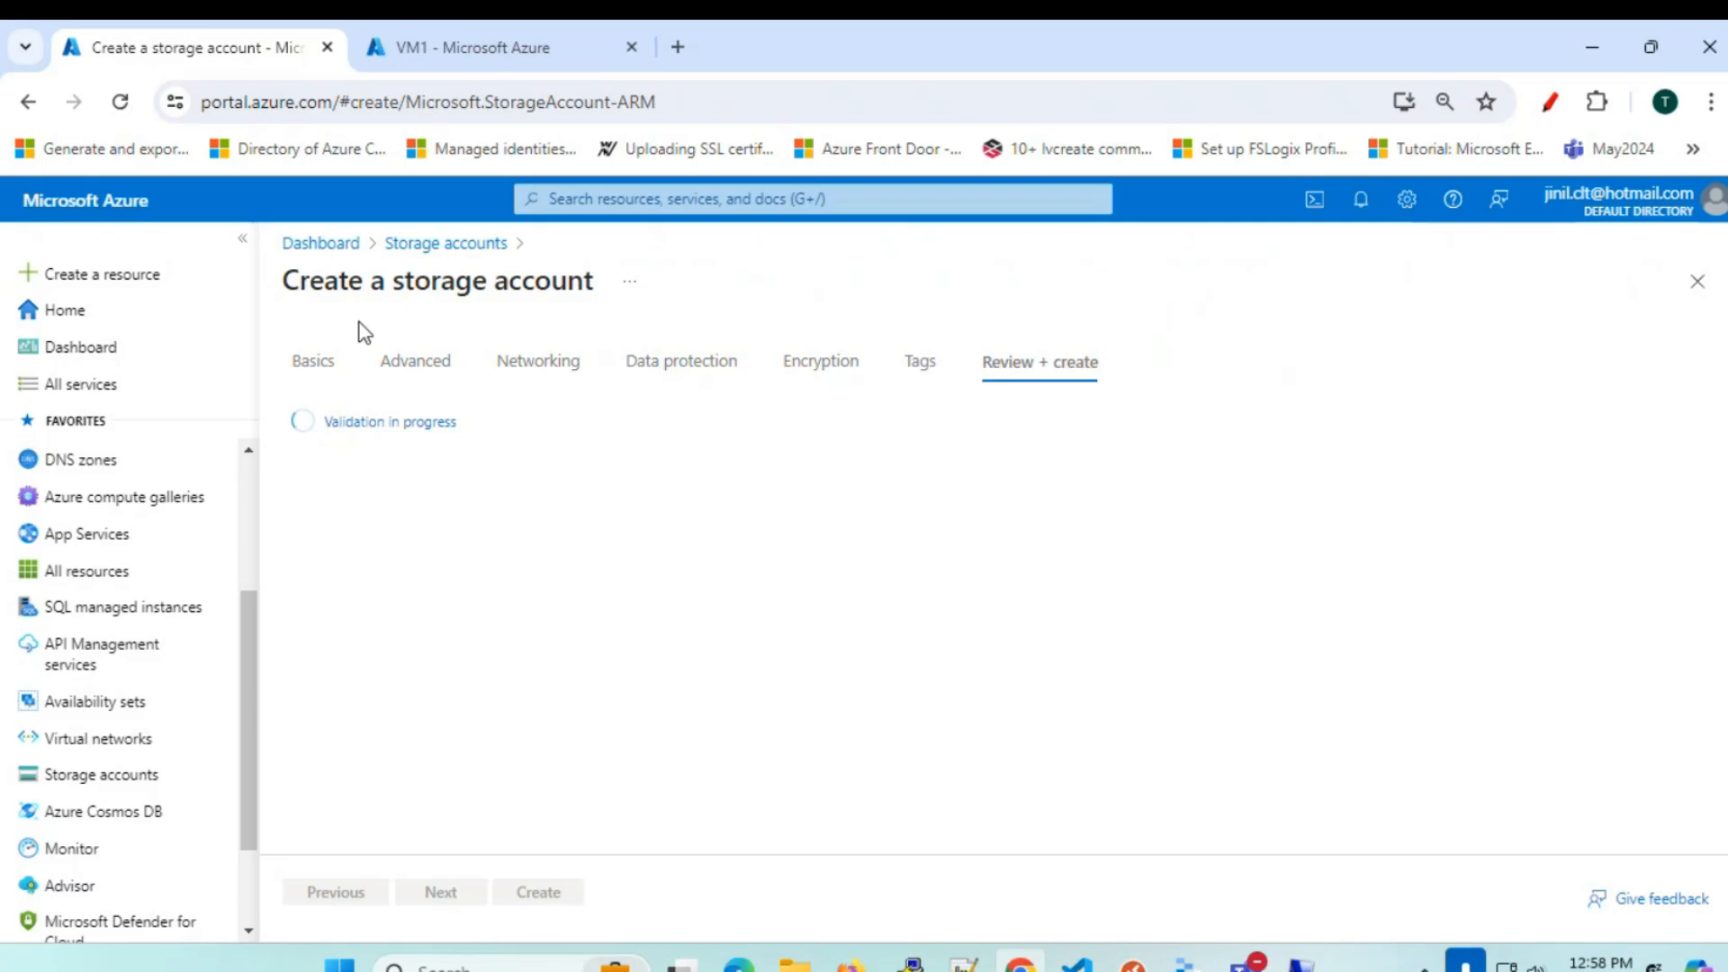
- Look over the Monitoring options and Disk Read Bytes chart in the VM1 tab, and return to the storage account review
click(498, 64)
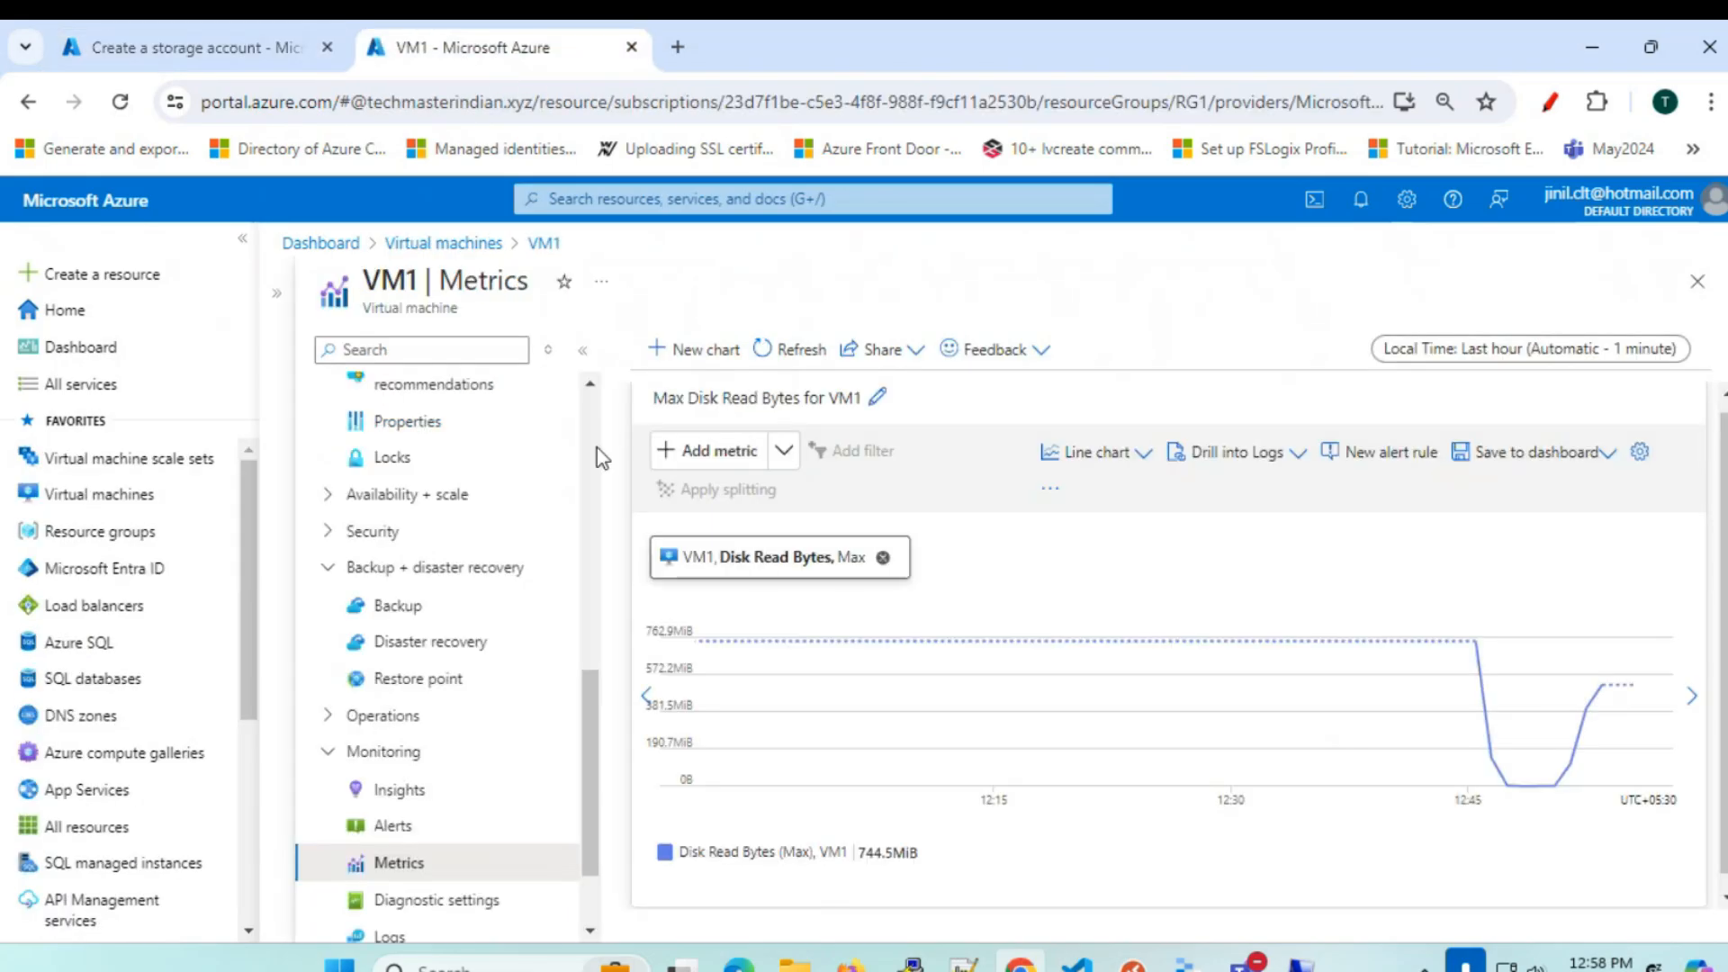
scroll(469, 743, down, 1)
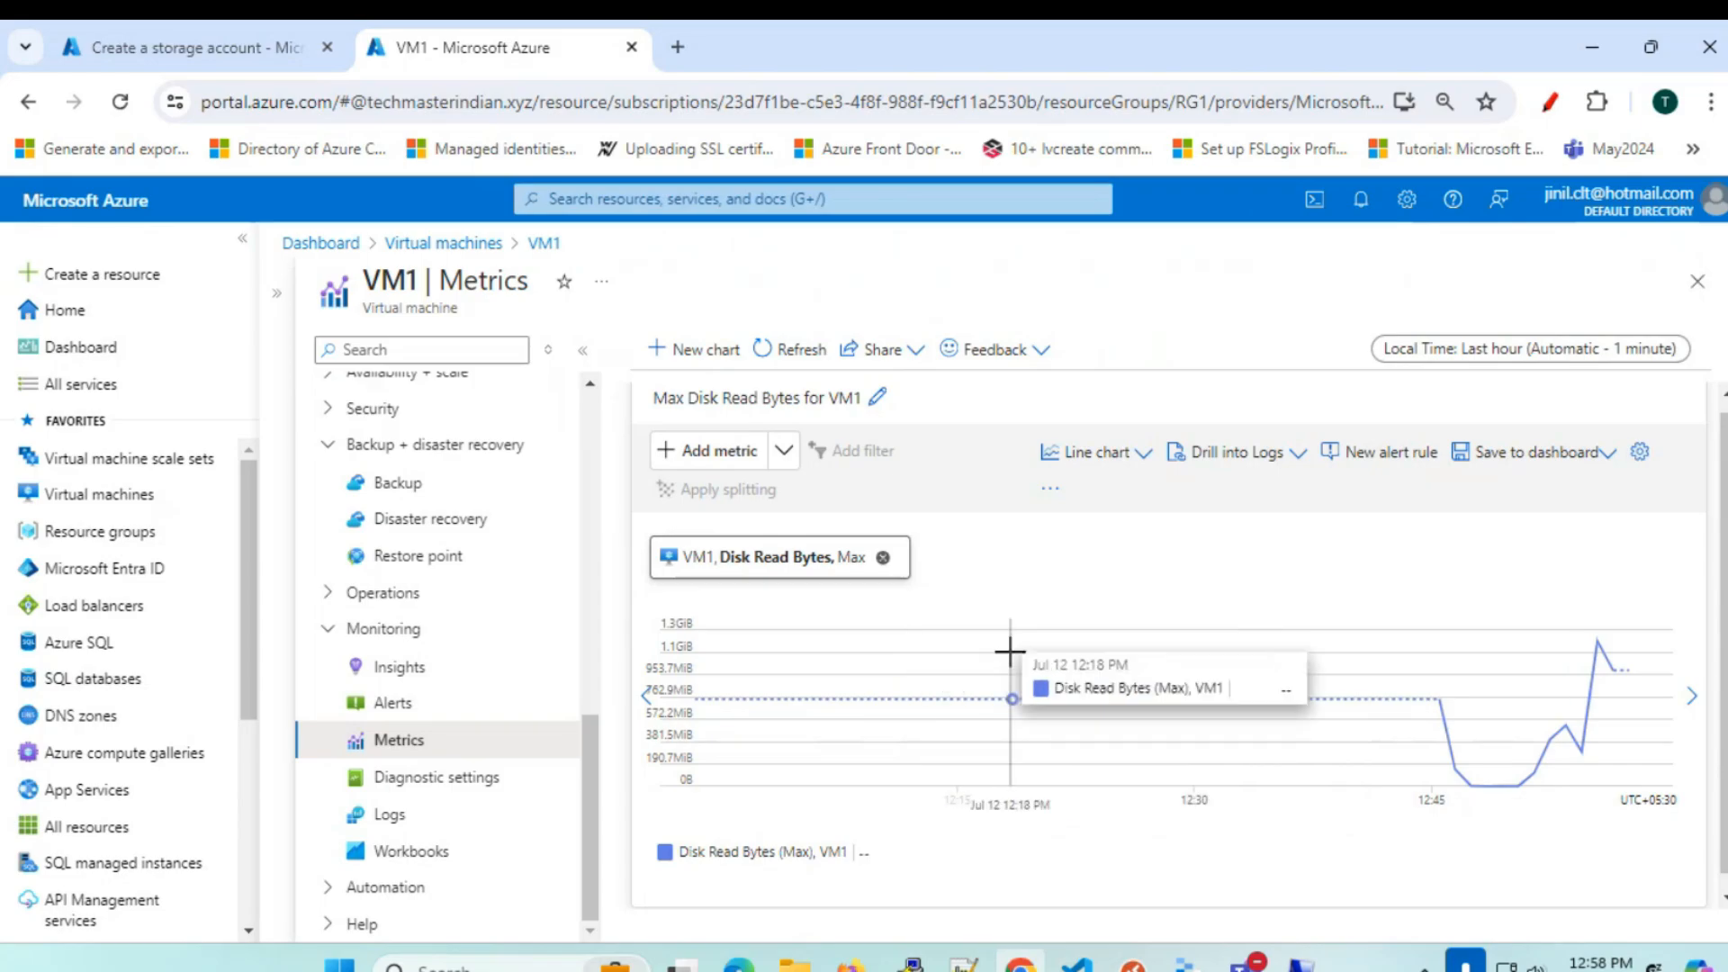
click(180, 47)
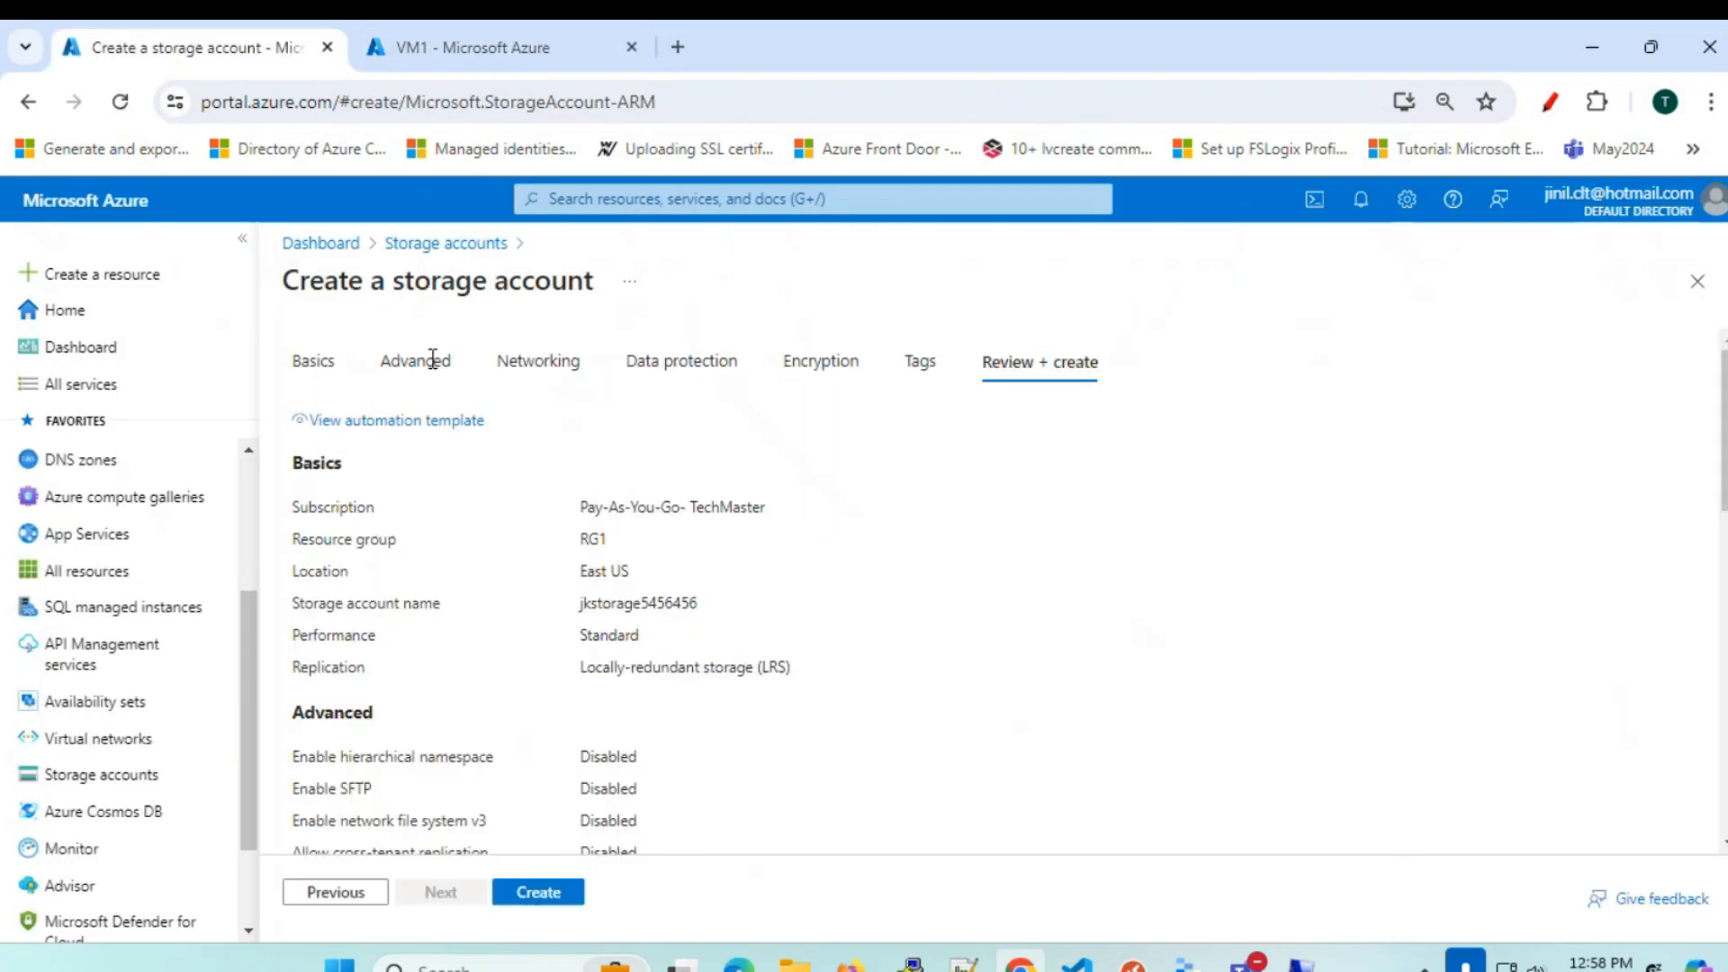
- Create the storage account jkstorage5456456 and open its overview from the storage accounts list
click(537, 891)
click(496, 51)
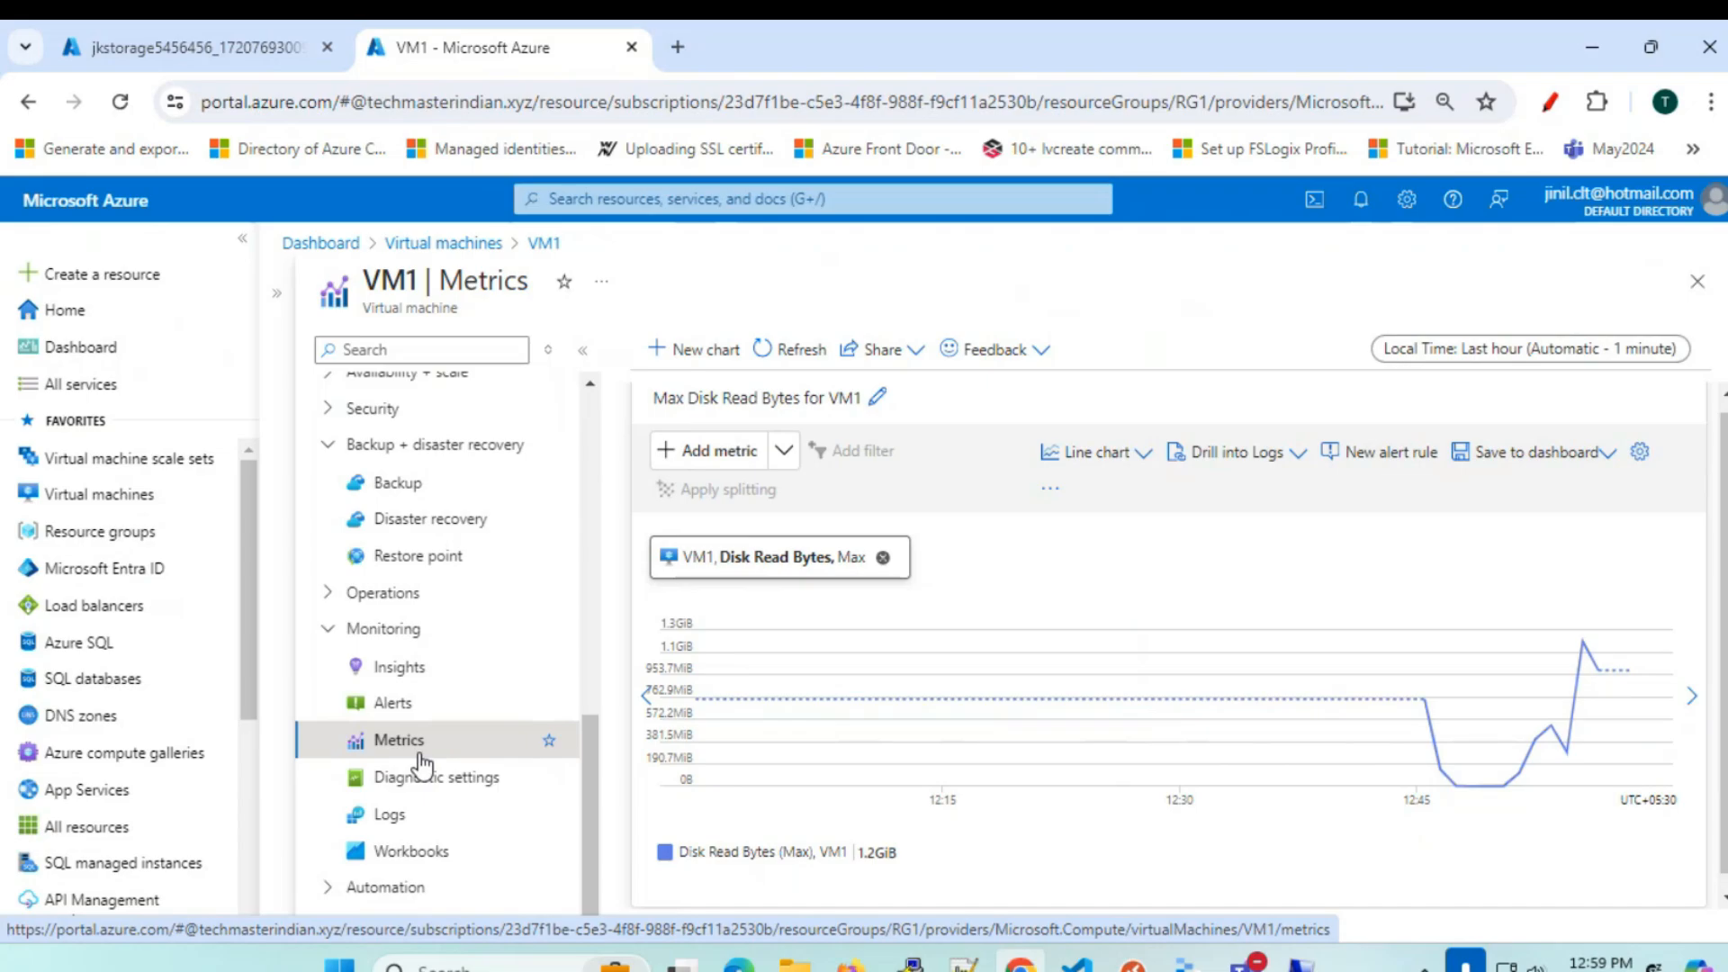
click(200, 47)
scroll(123, 801, down, 3)
click(117, 790)
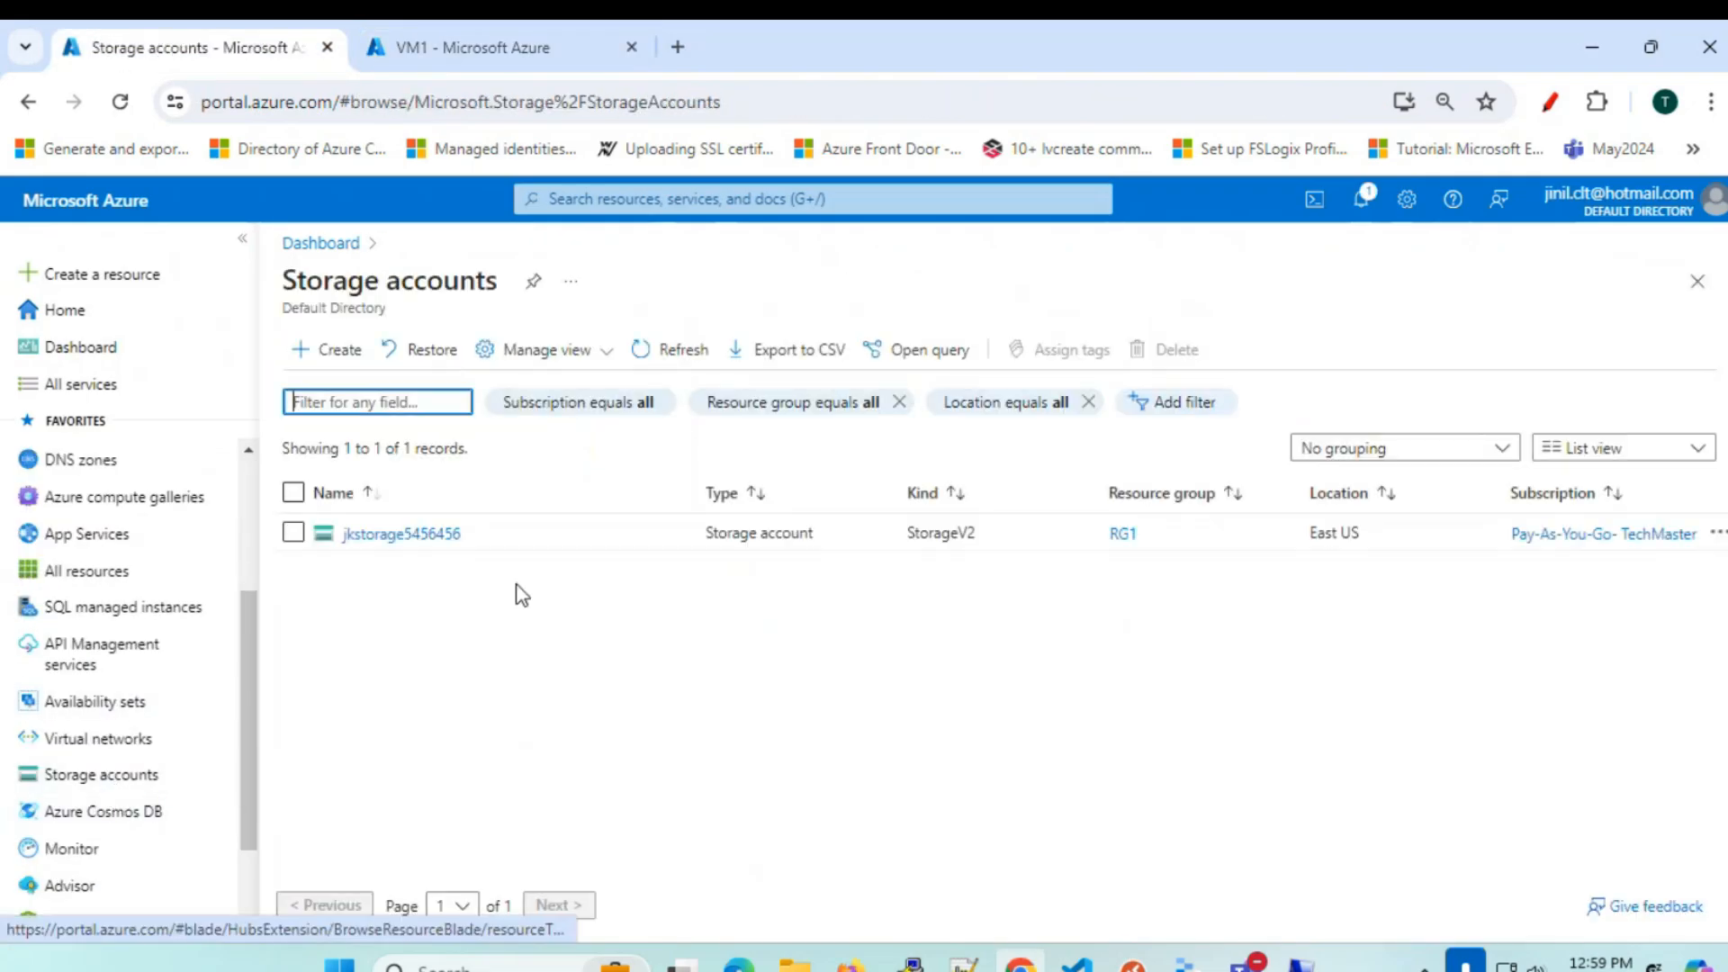
click(376, 531)
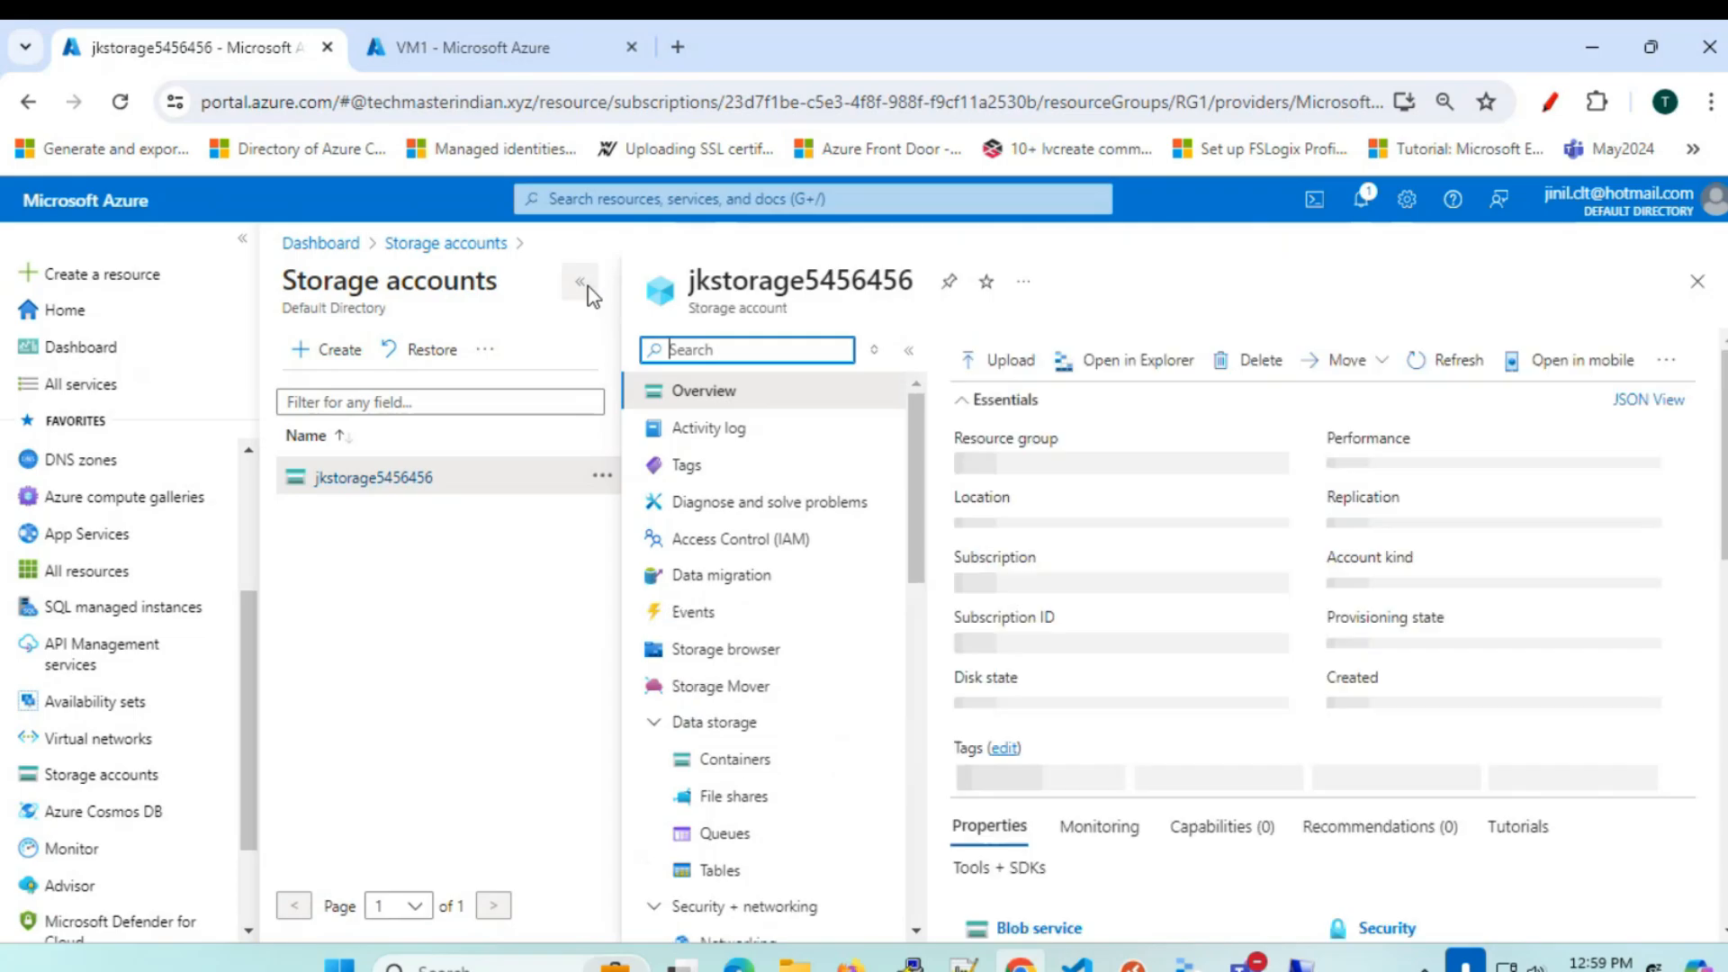
click(579, 282)
drag(373, 295, 450, 277)
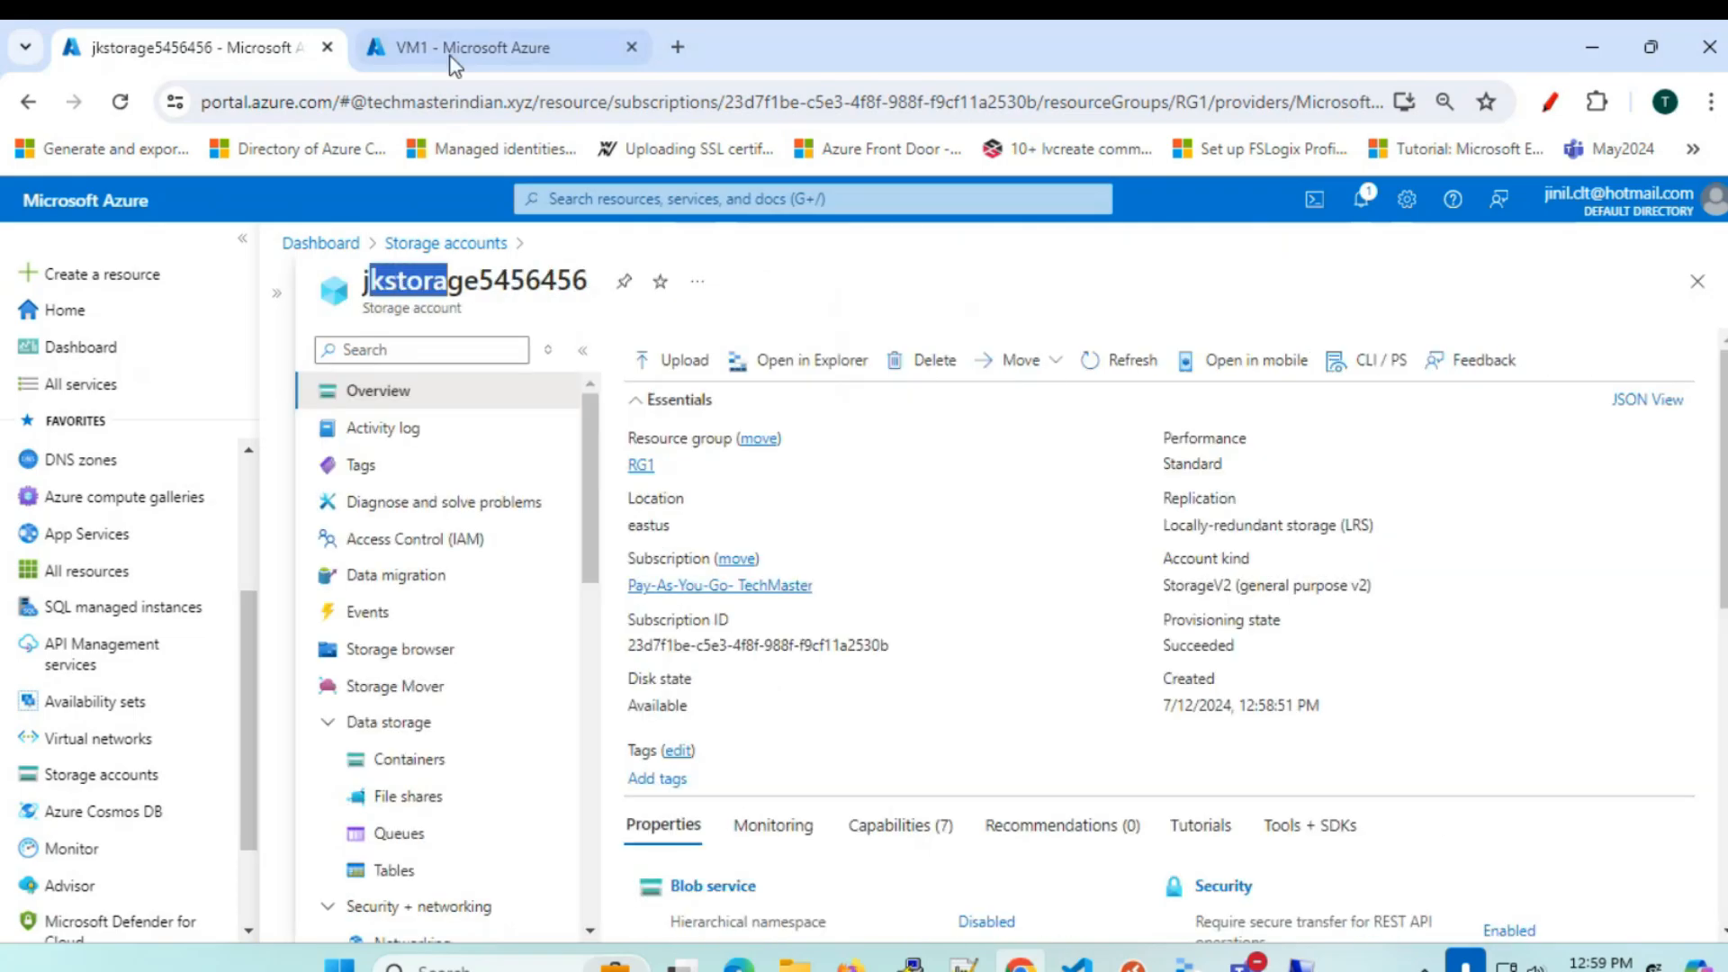
- Expand the Monitoring group of jkstorage5456456 and open its Metrics page
click(451, 58)
click(145, 51)
scroll(527, 671, down, 5)
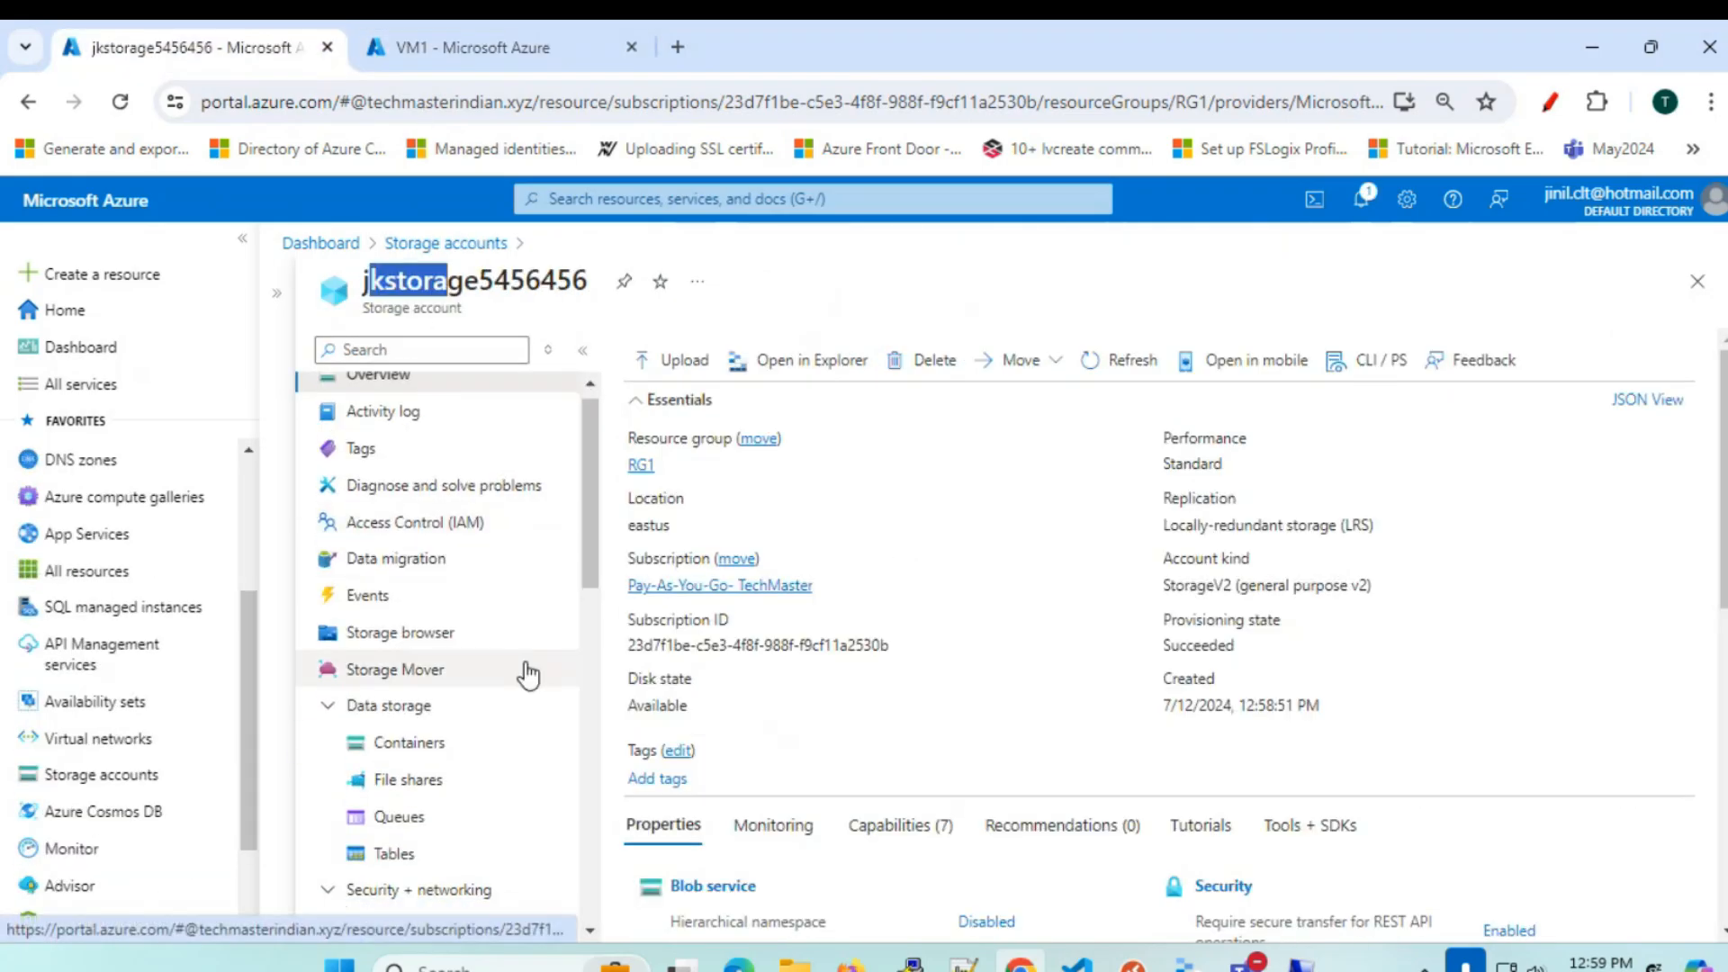
scroll(529, 684, down, 7)
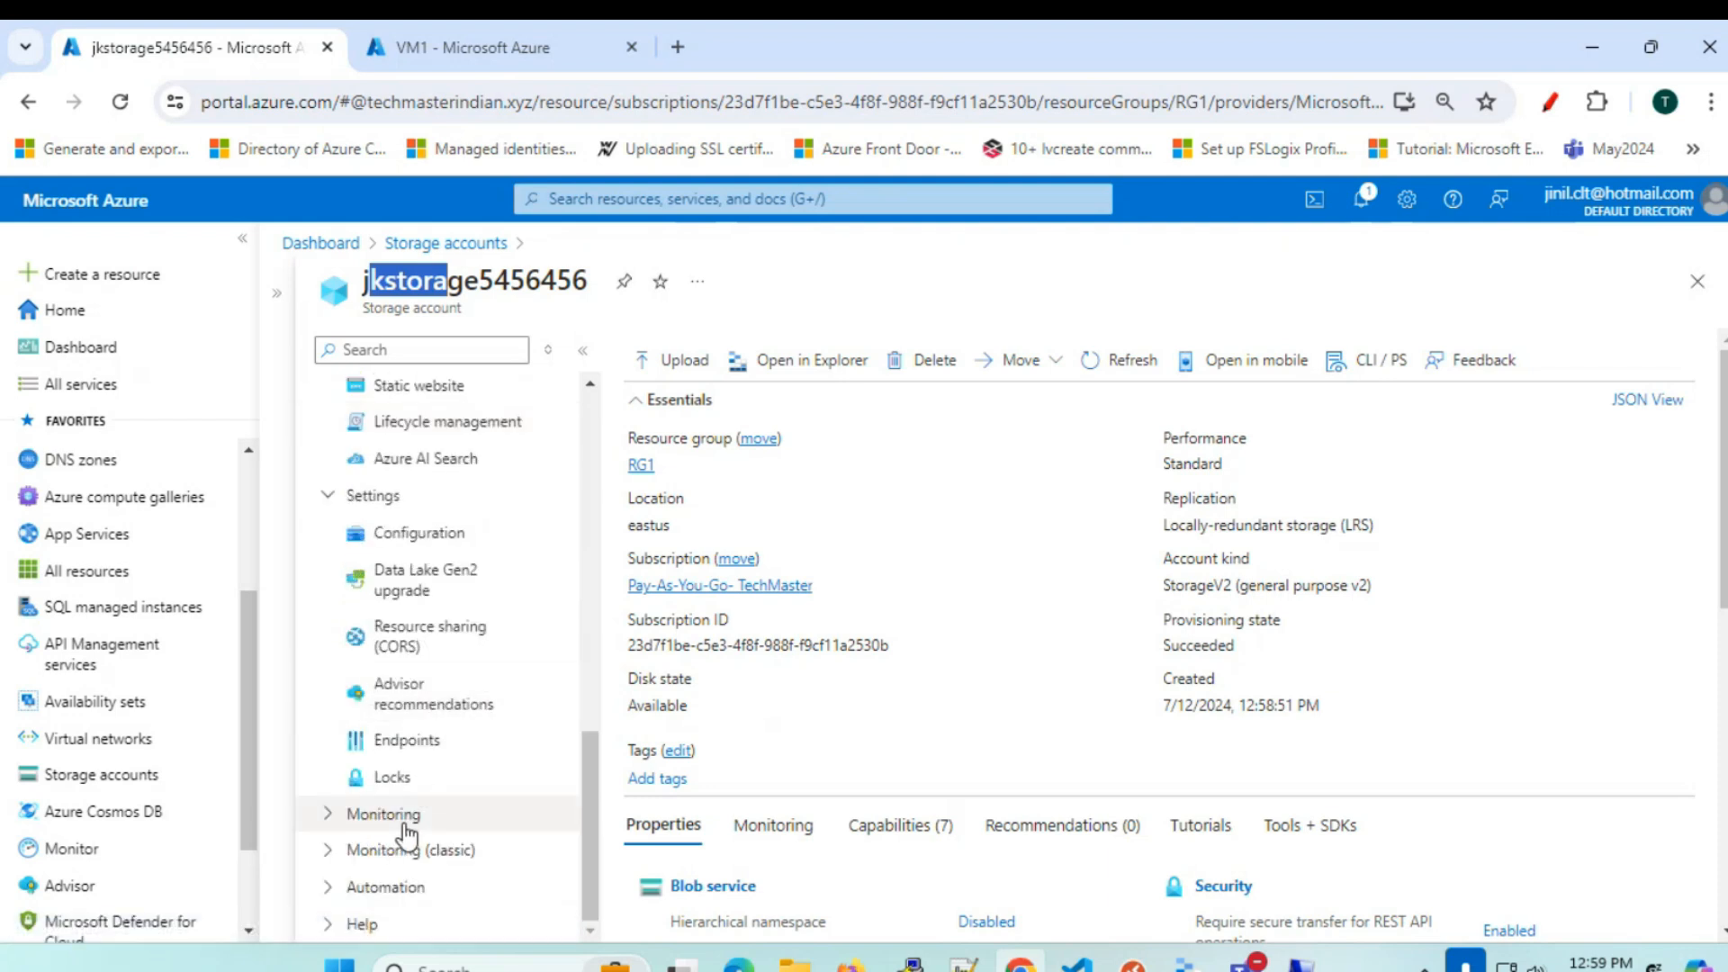
click(333, 823)
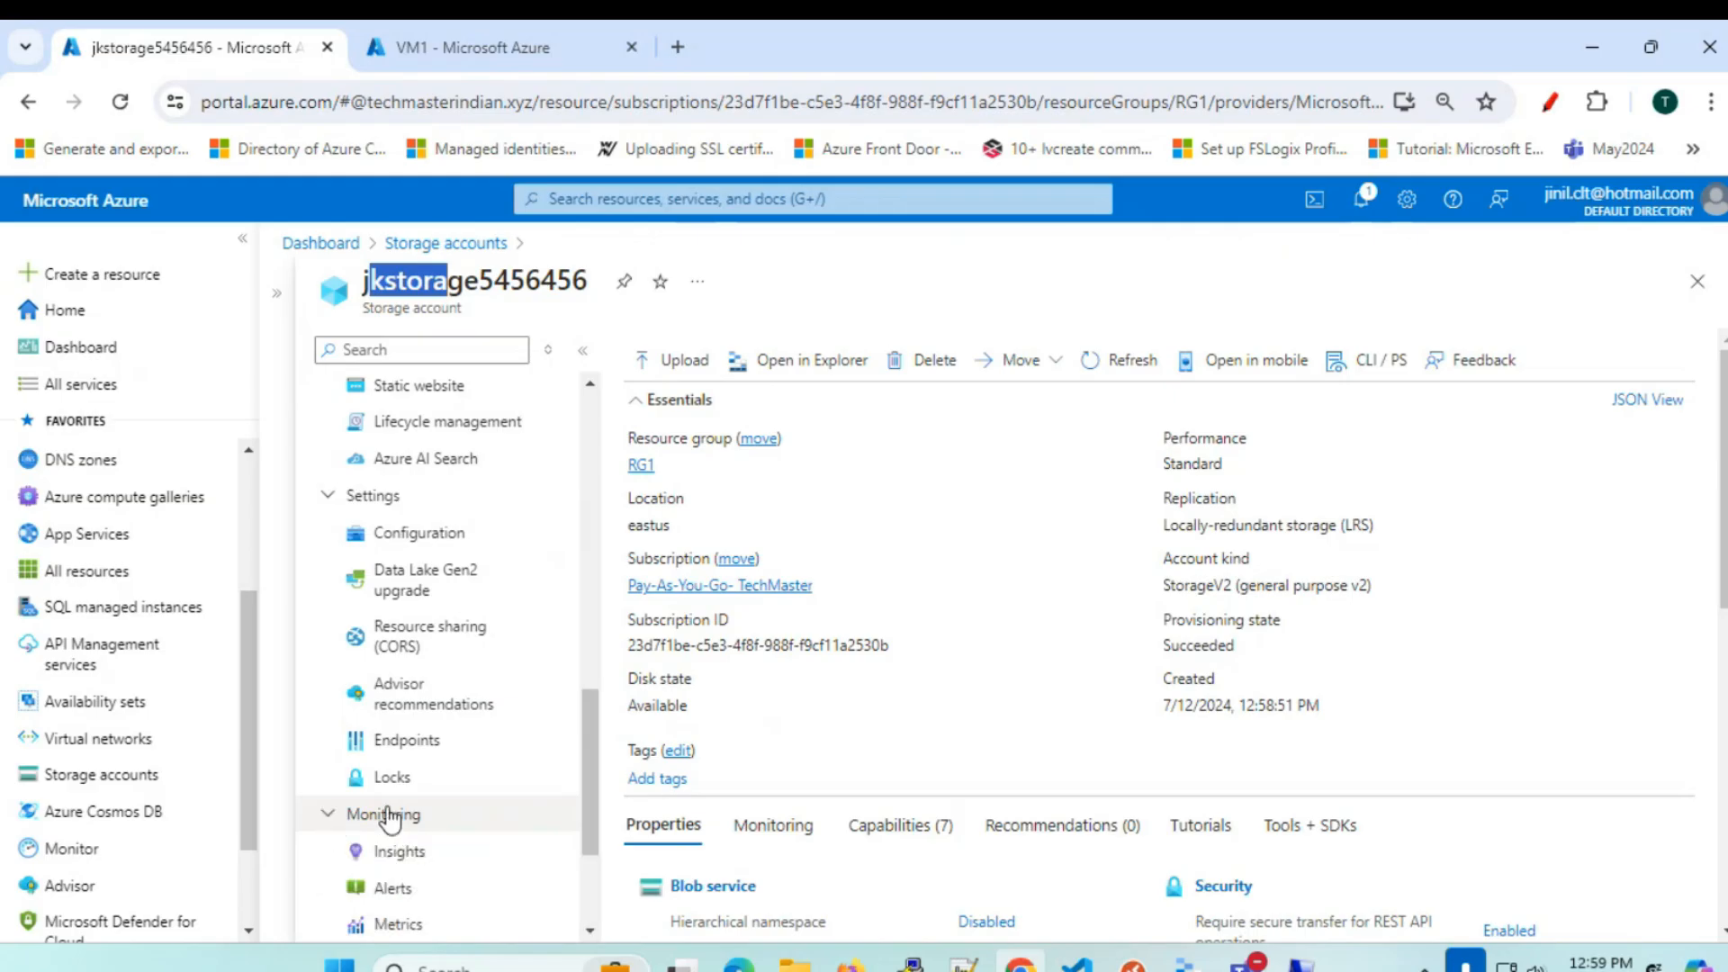
scroll(414, 821, down, 2)
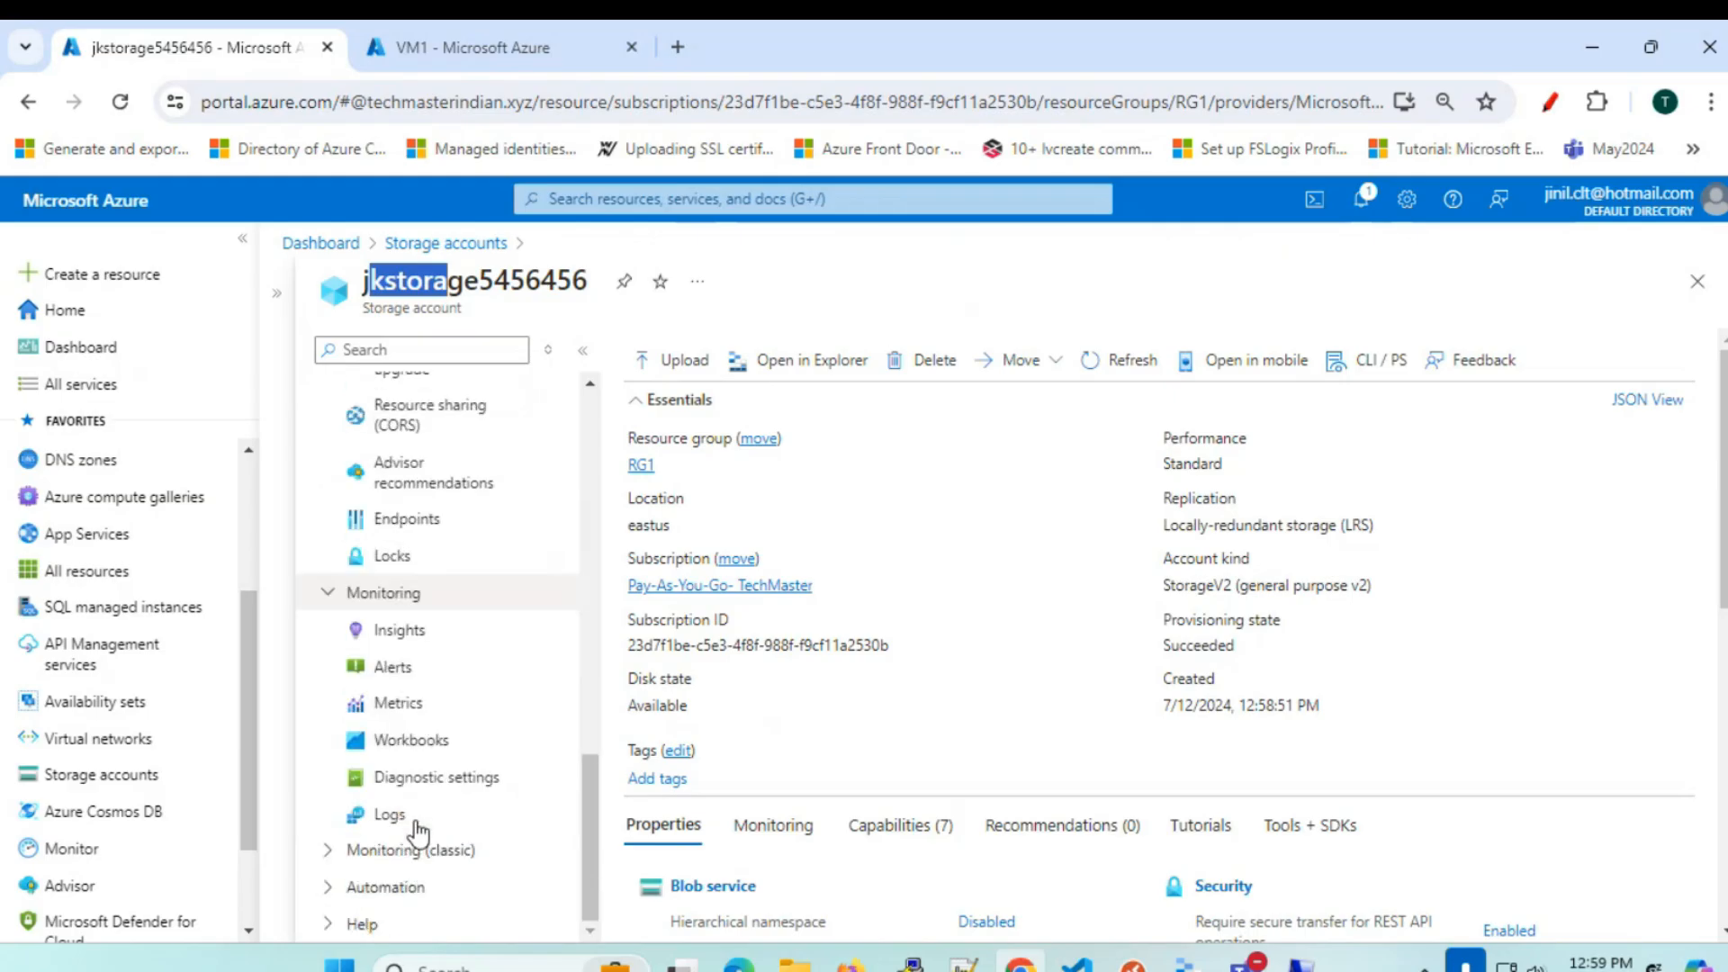
click(396, 711)
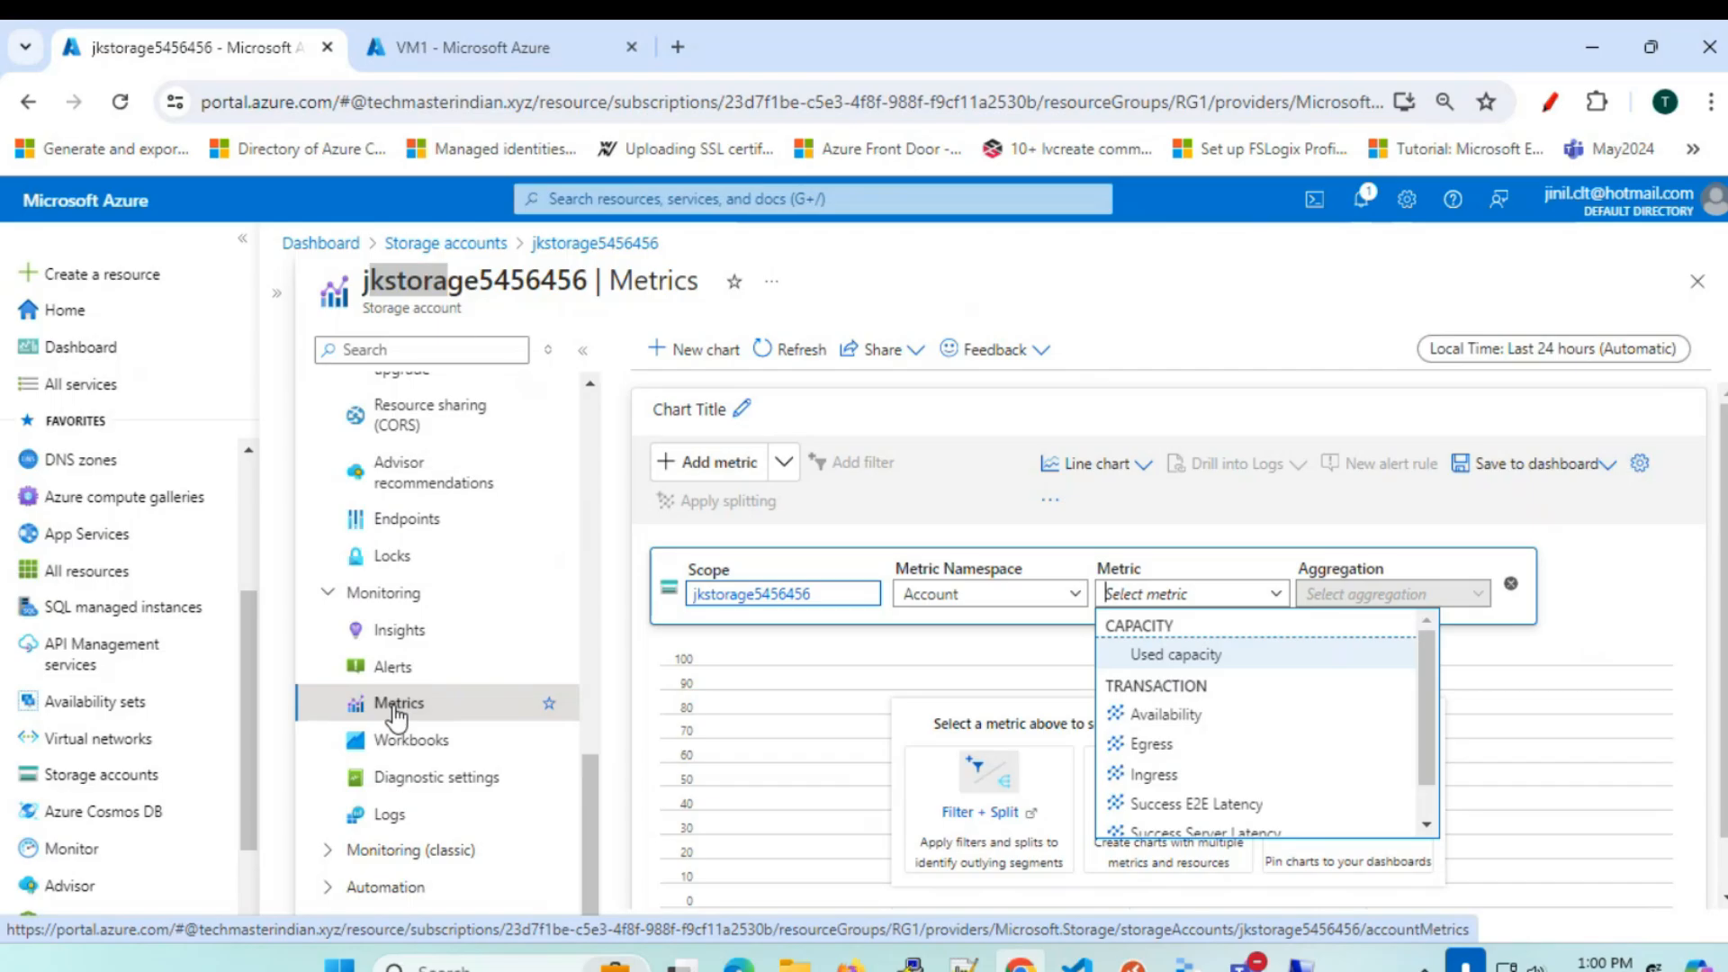
- Start adding another metric to VM1's Disk Read Bytes chart and look through the available Virtual Machine Host metrics
click(476, 45)
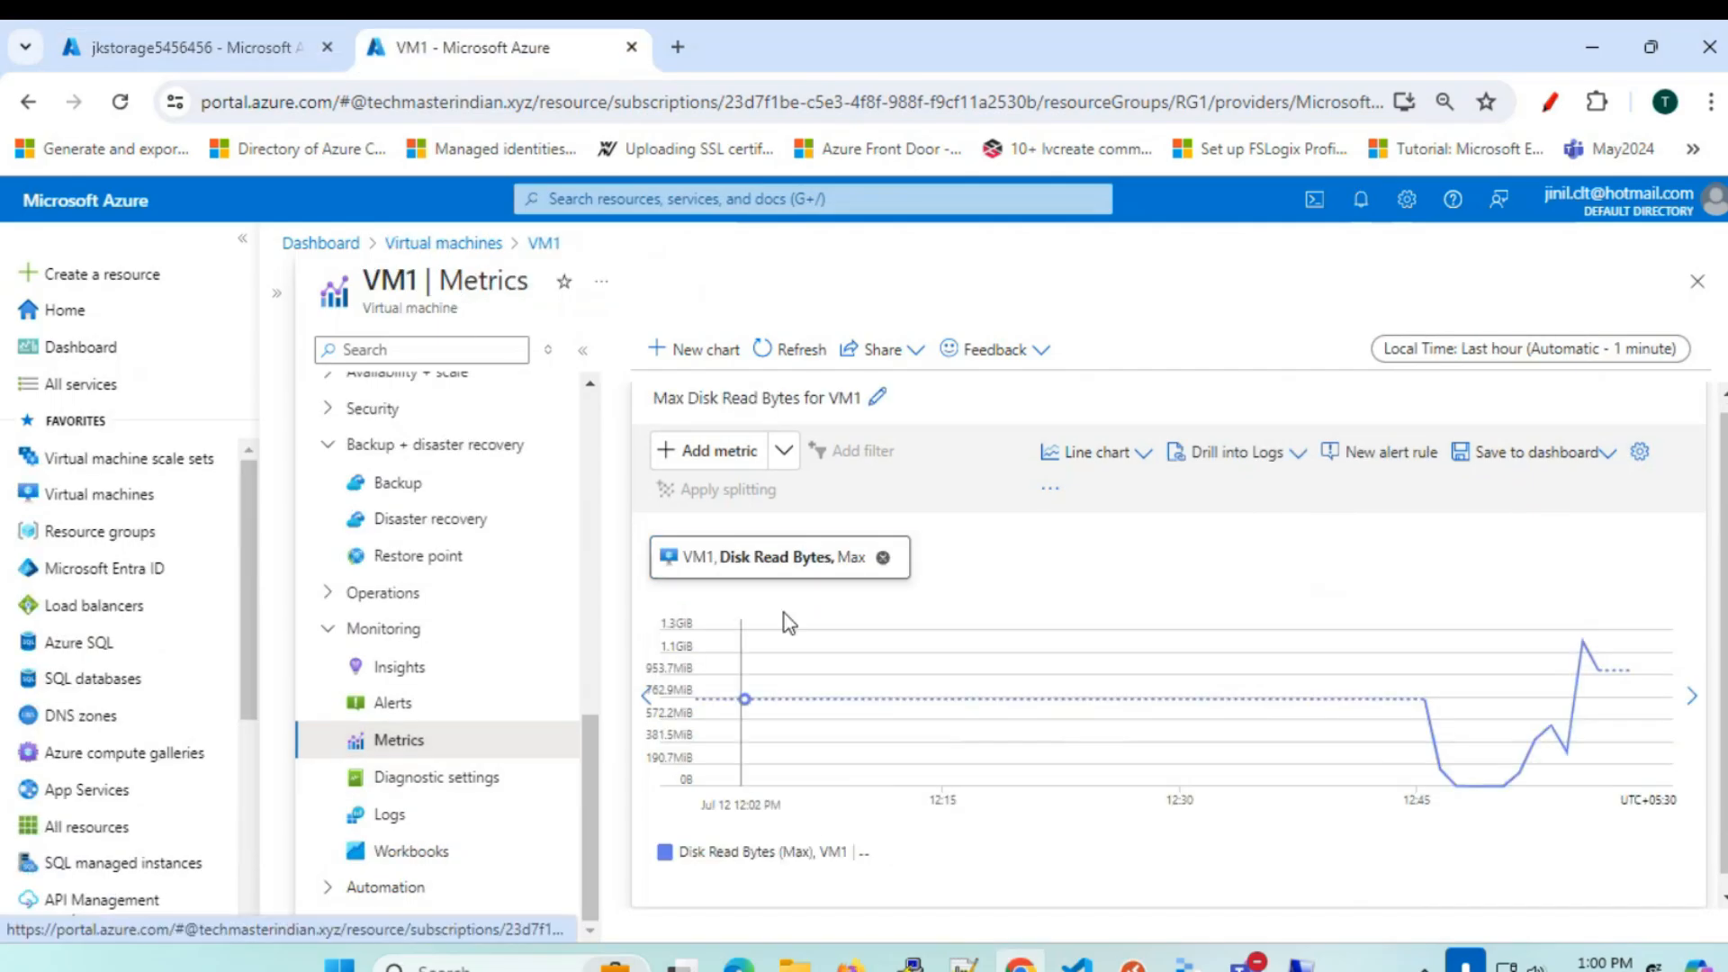
click(704, 452)
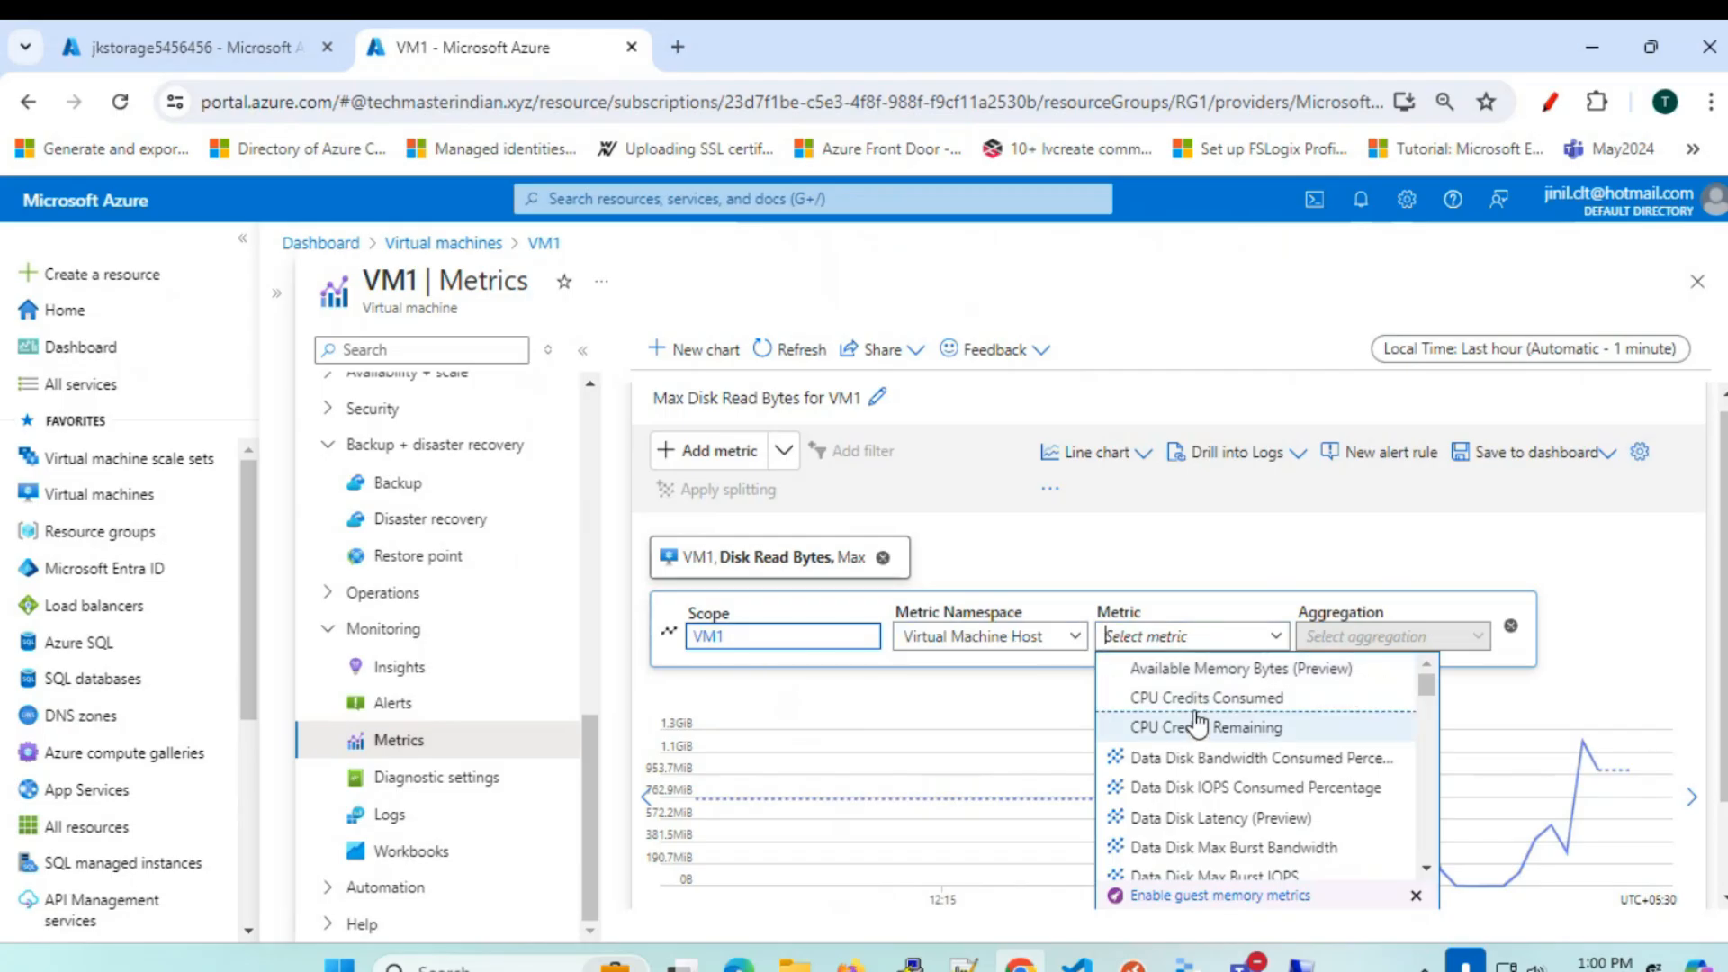
scroll(1197, 725, down, 5)
scroll(1170, 743, down, 5)
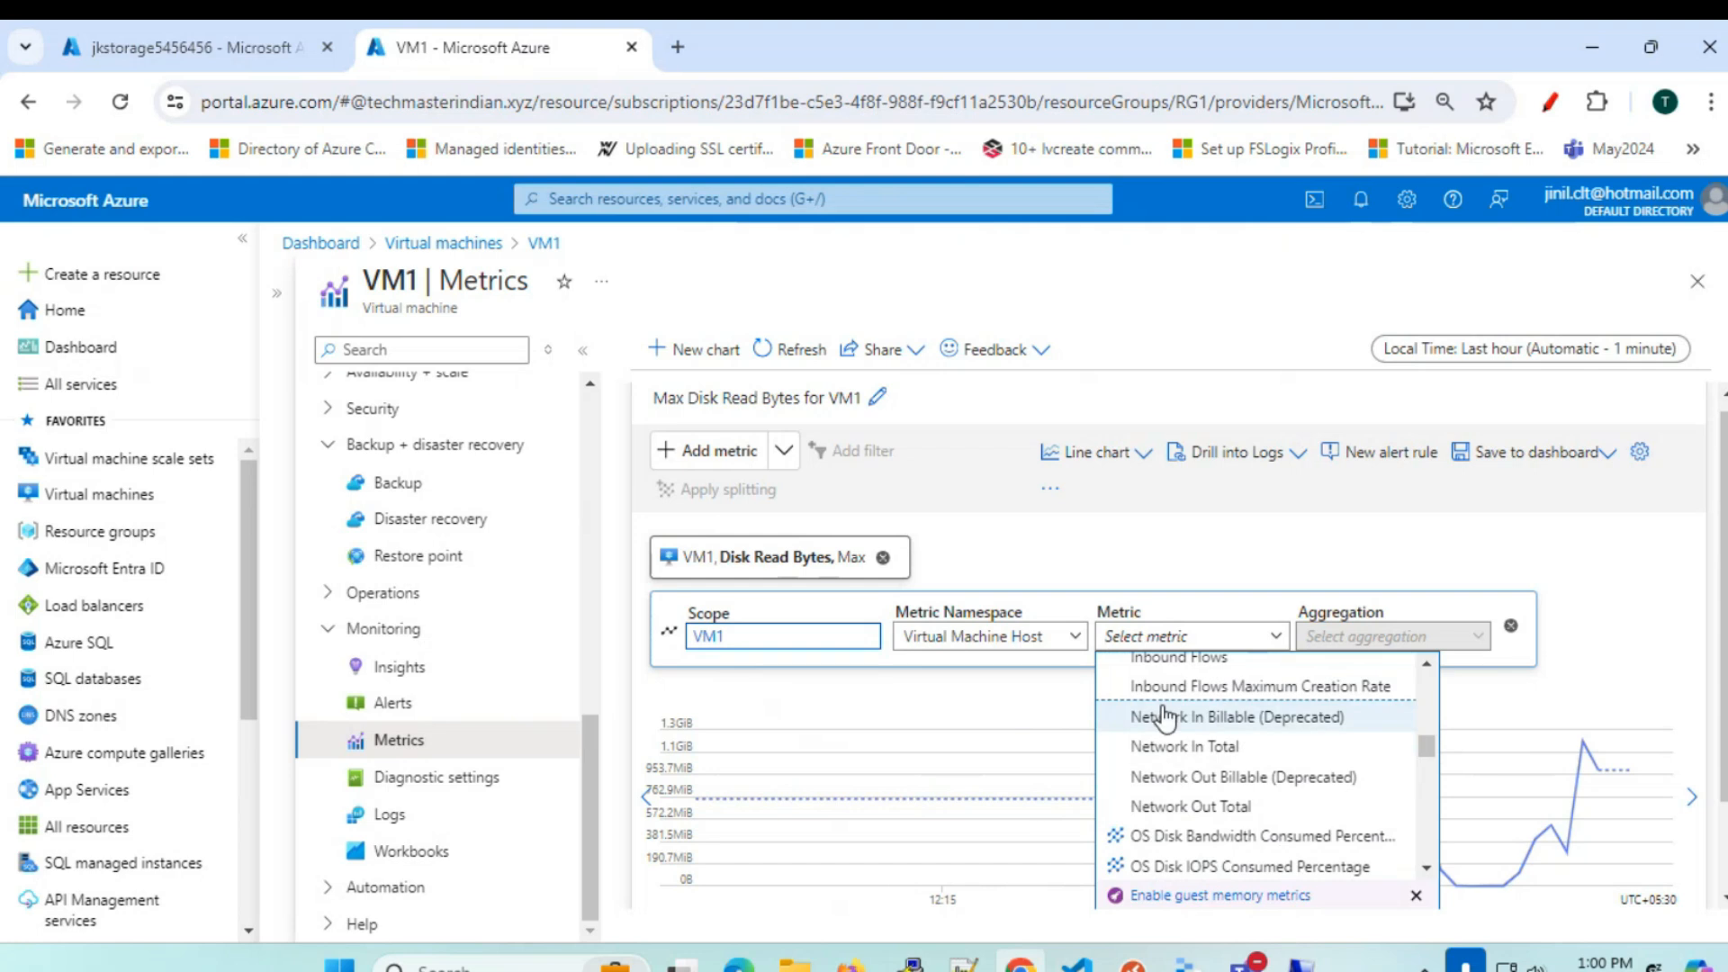
scroll(1166, 718, down, 5)
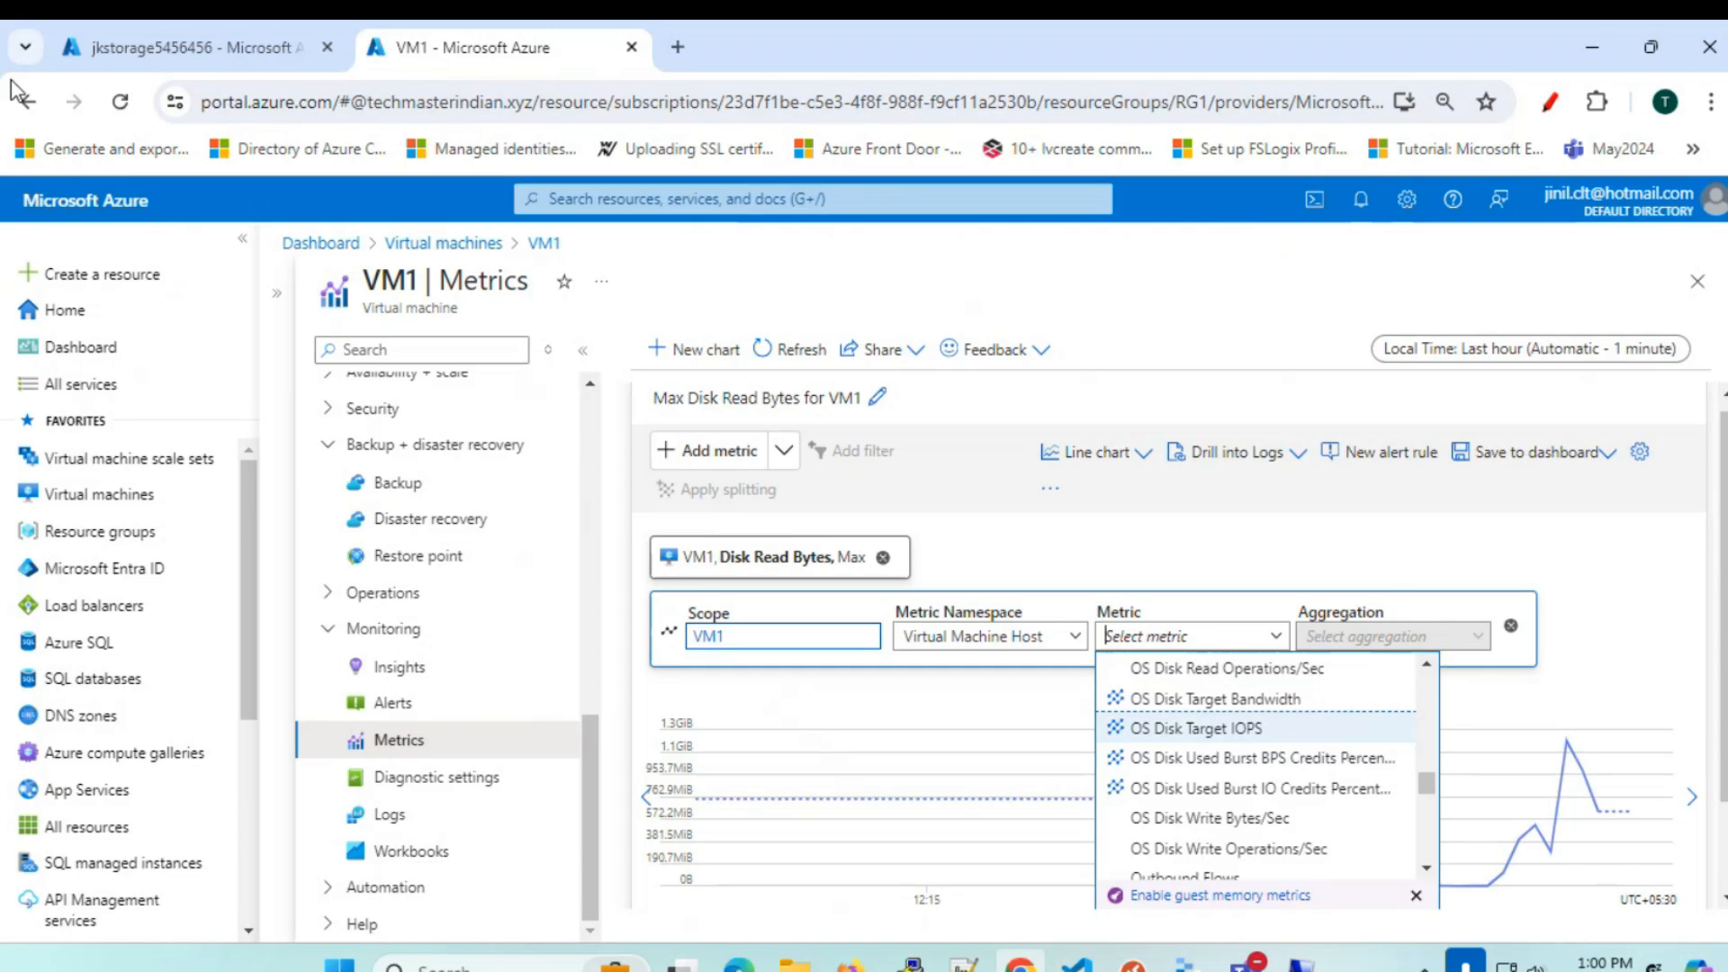
- Return to the storage account's metrics and look through the capacity and transaction metrics of the Account namespace
click(180, 47)
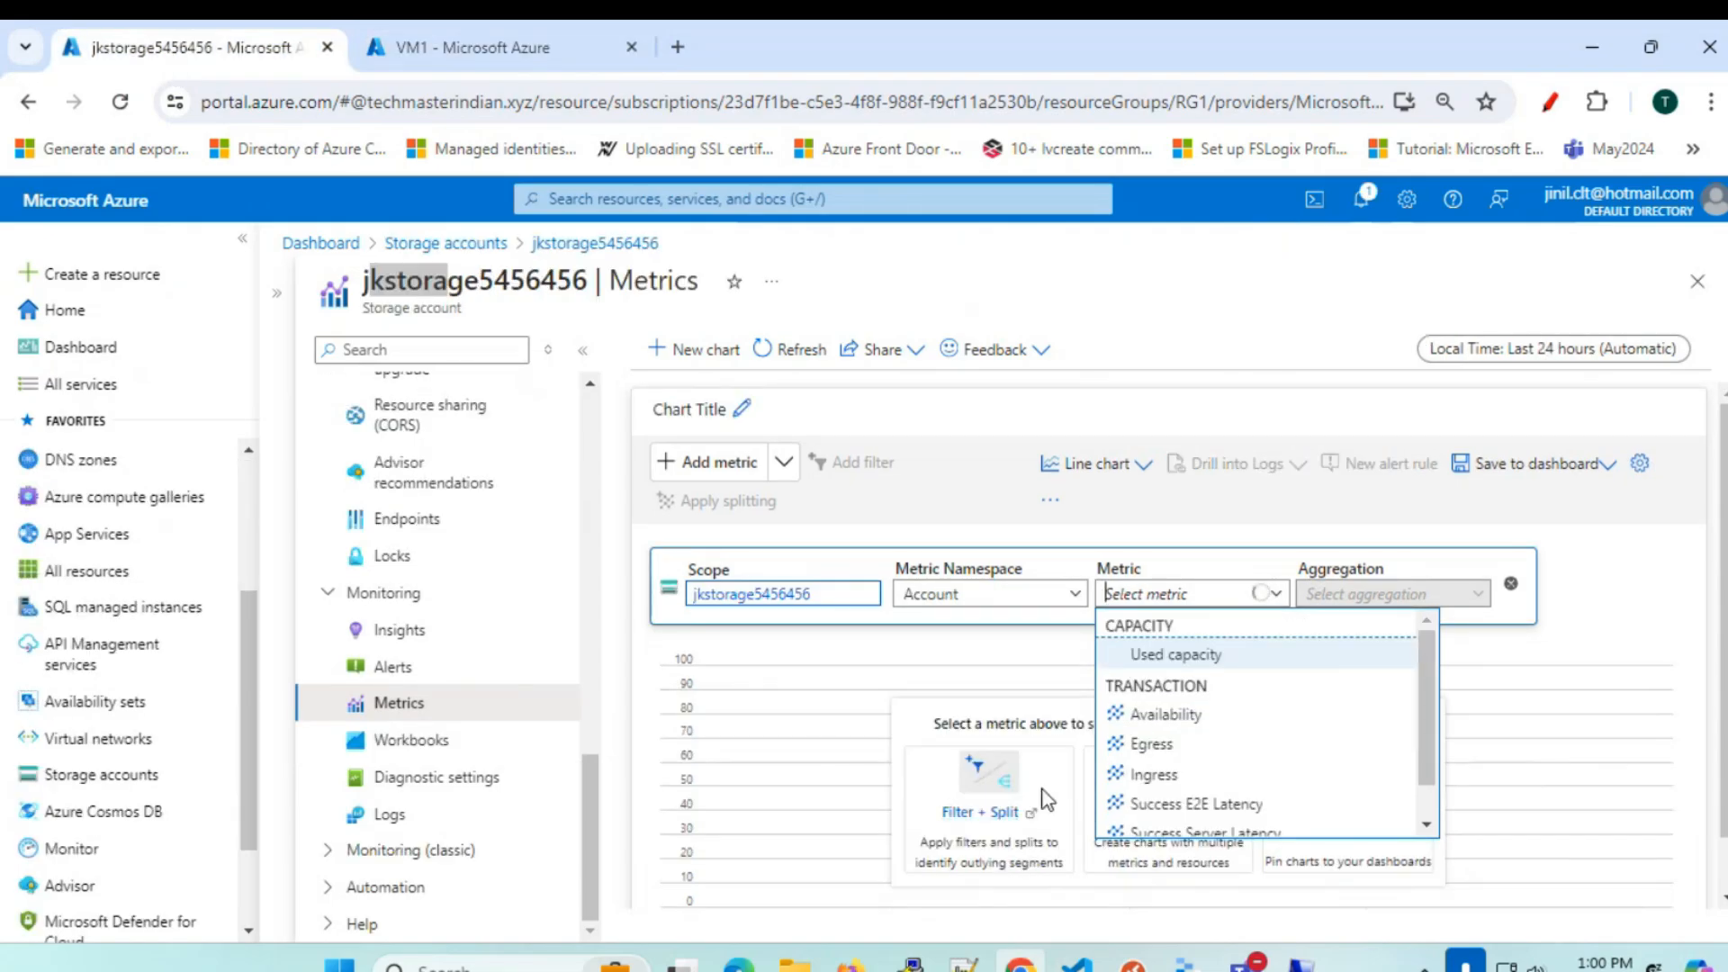
drag(363, 309, 460, 308)
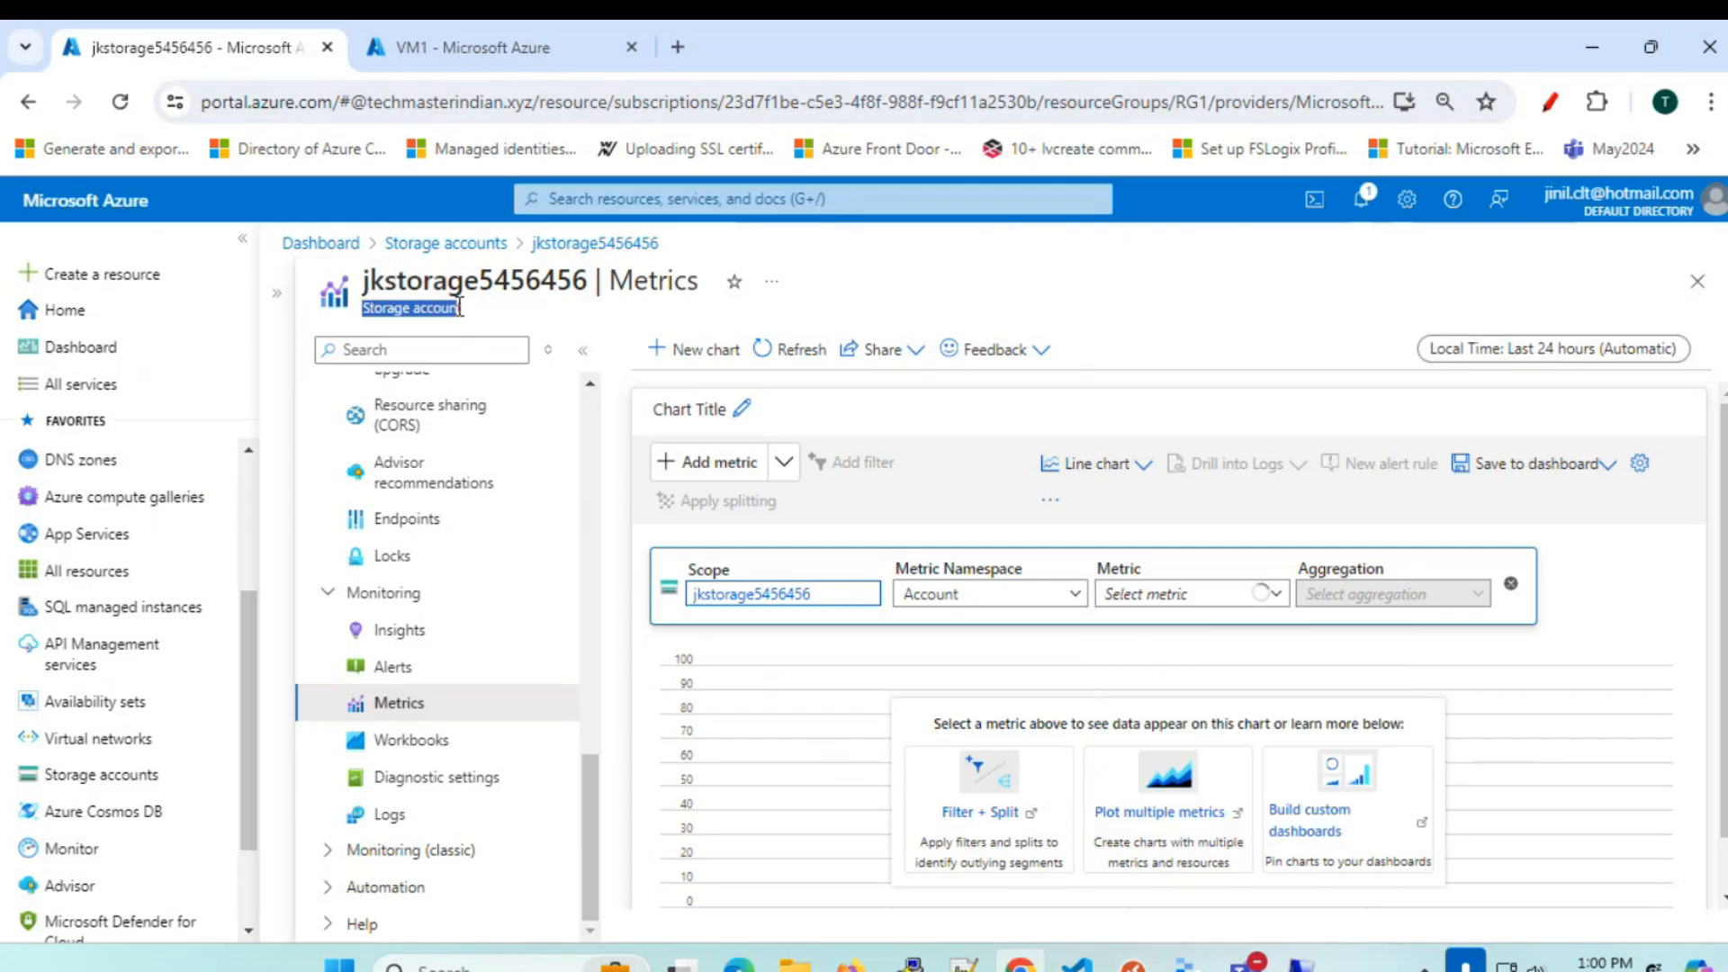
click(1161, 594)
scroll(1190, 720, down, 1)
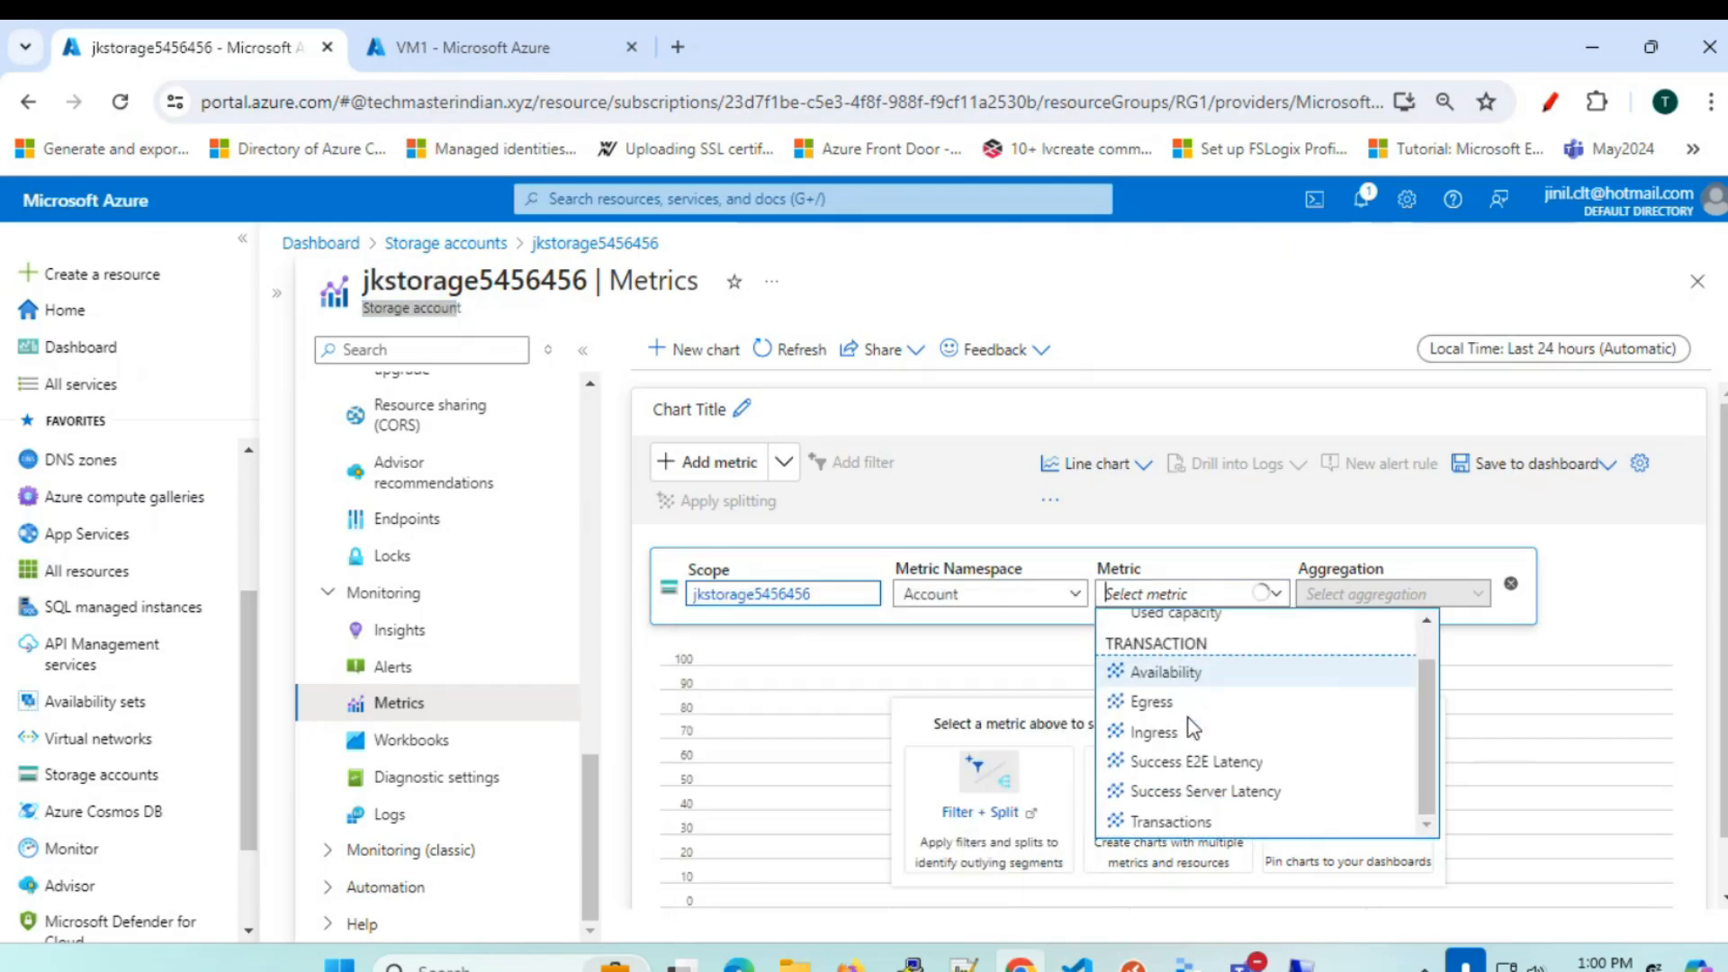
scroll(1192, 720, down, 1)
scroll(1194, 726, down, 1)
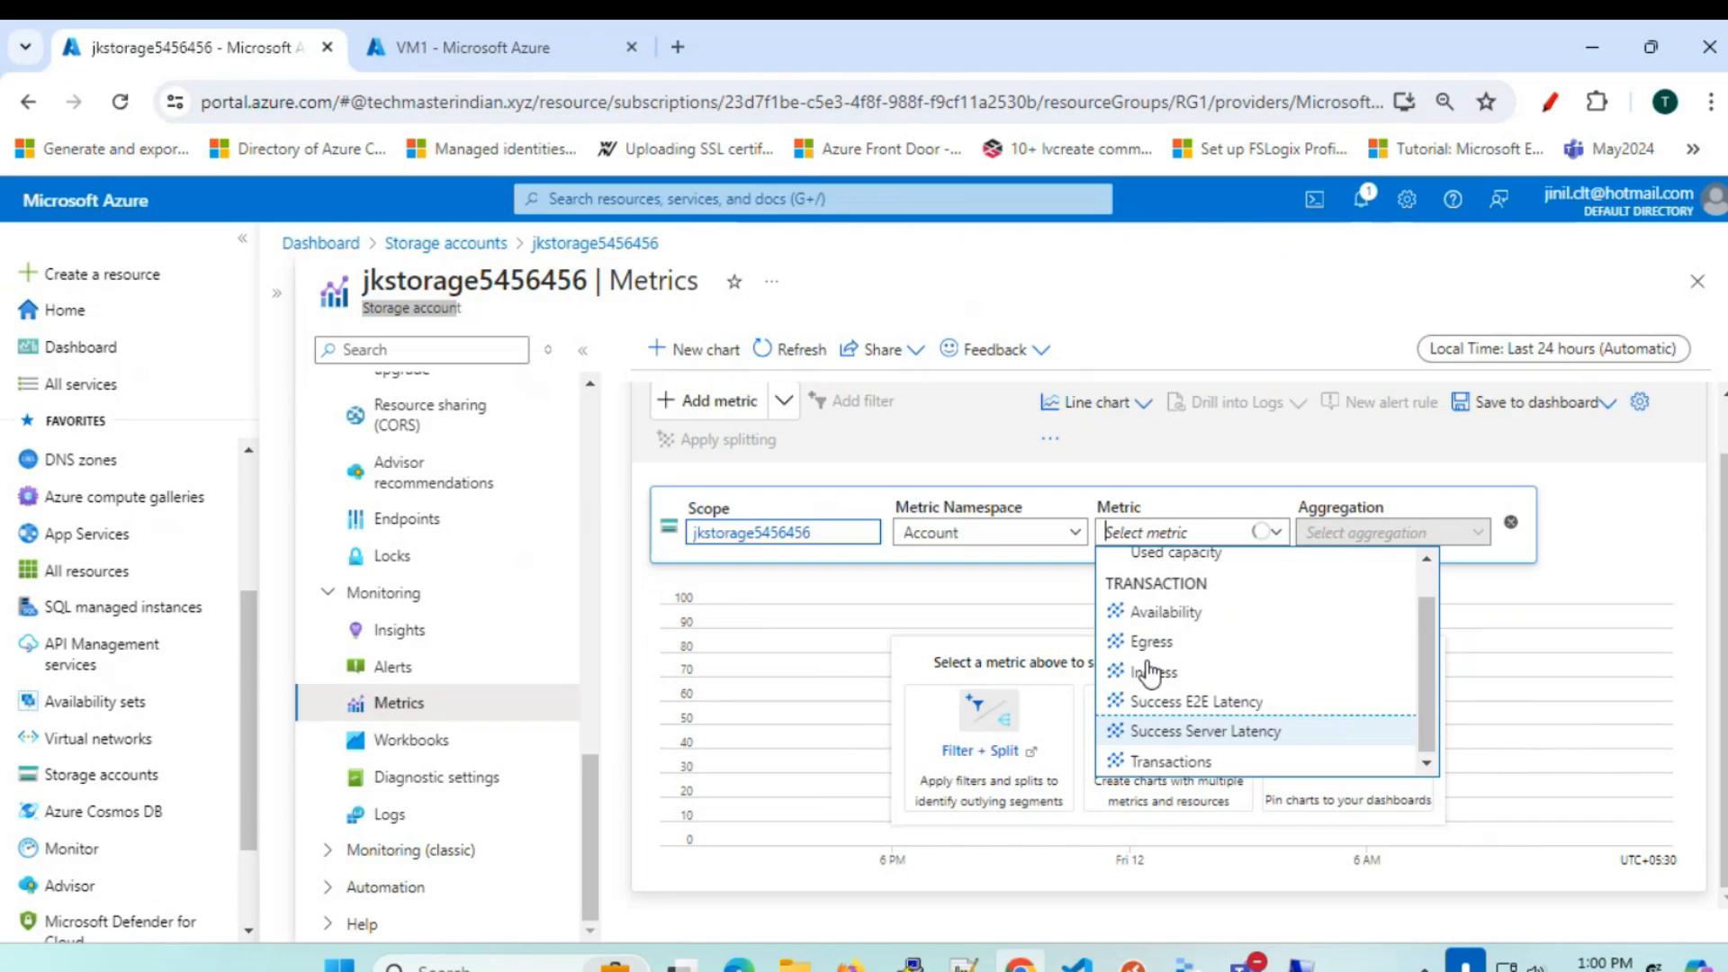
- Set the storage account chart's metric namespace to Blob and plot the Blob Capacity metric
click(964, 533)
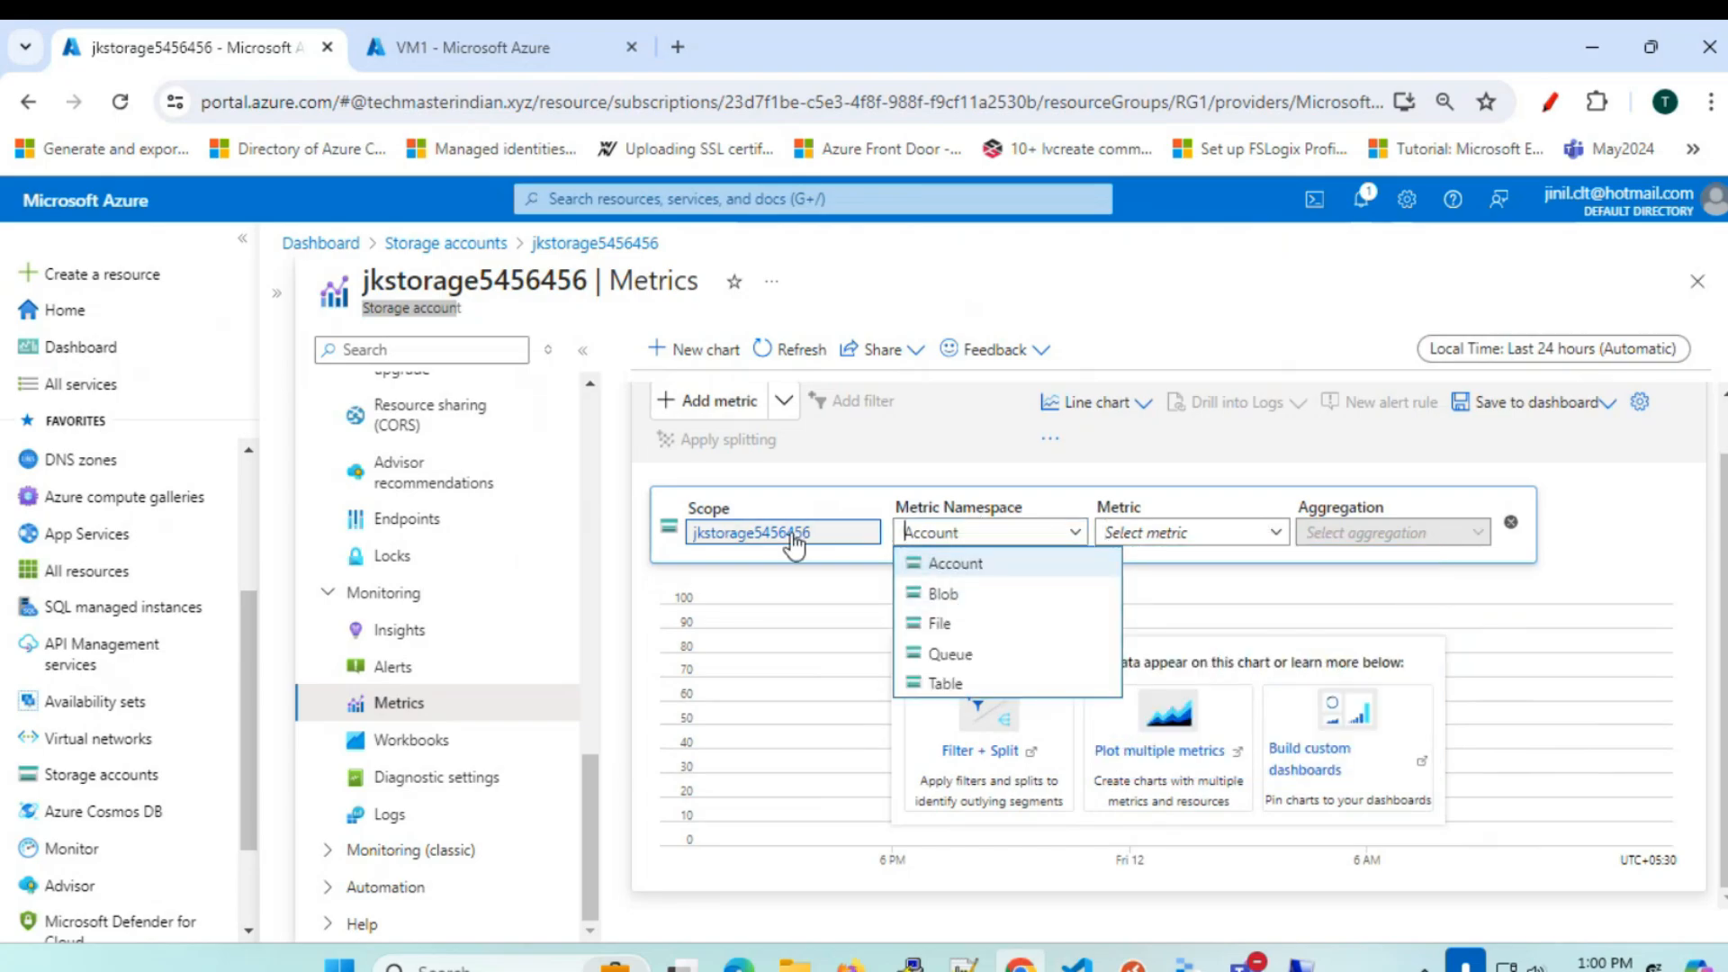
click(960, 601)
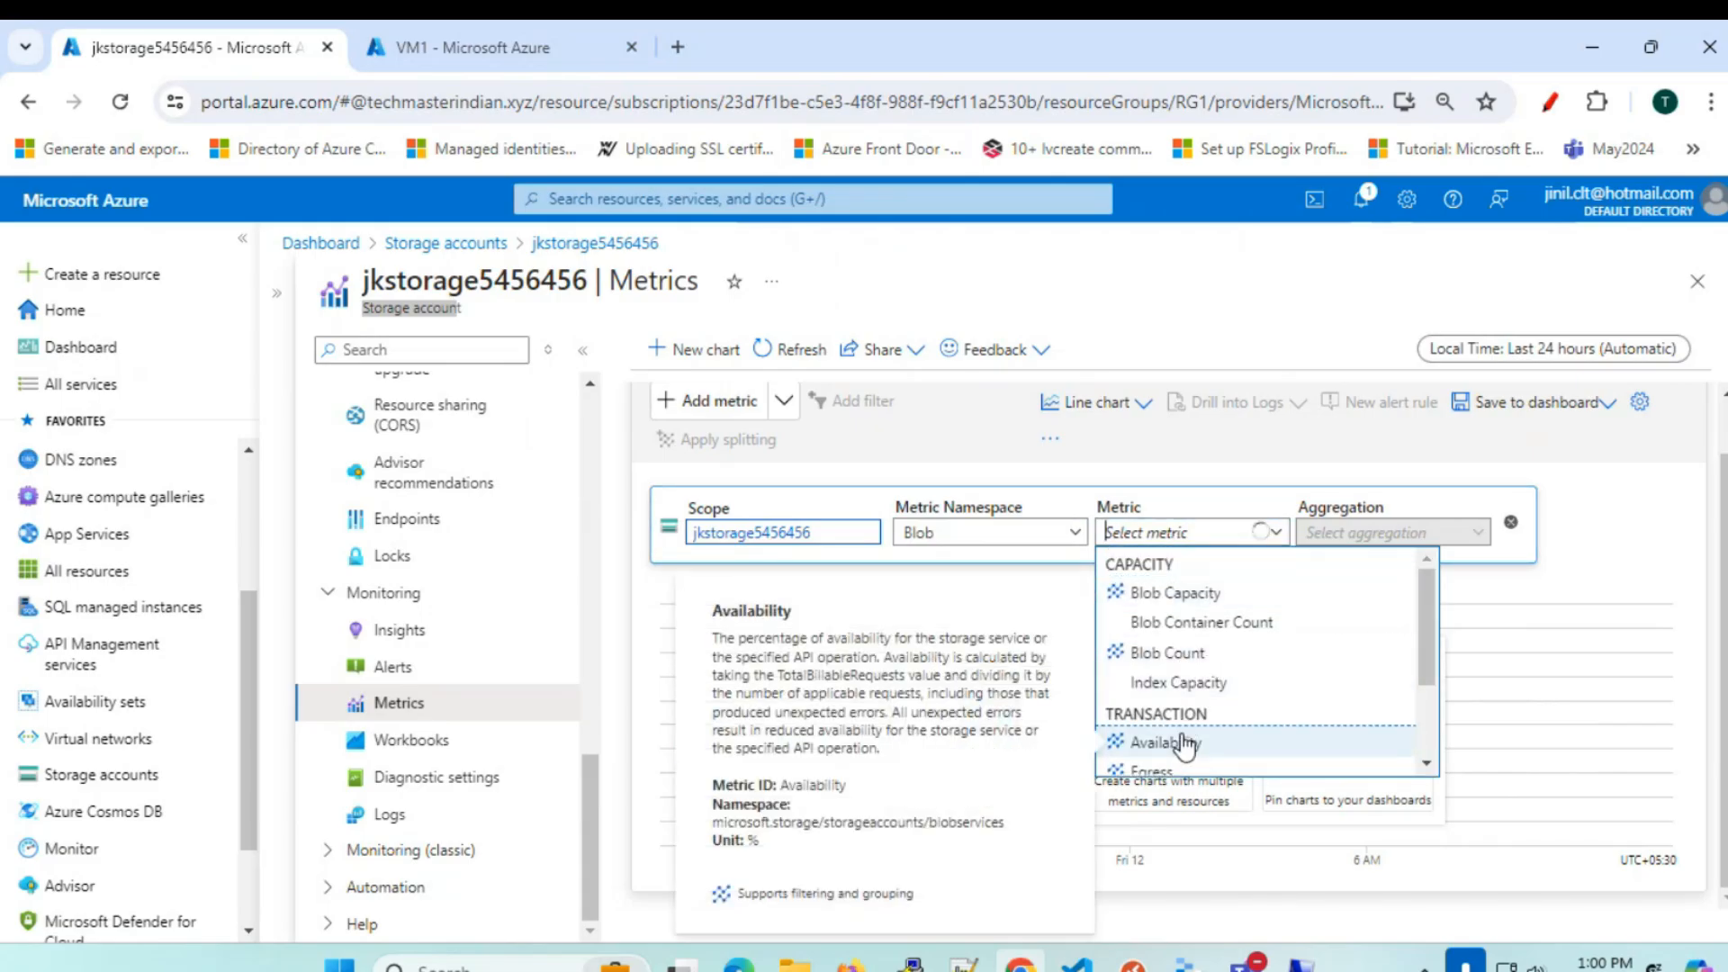
scroll(1174, 729, down, 2)
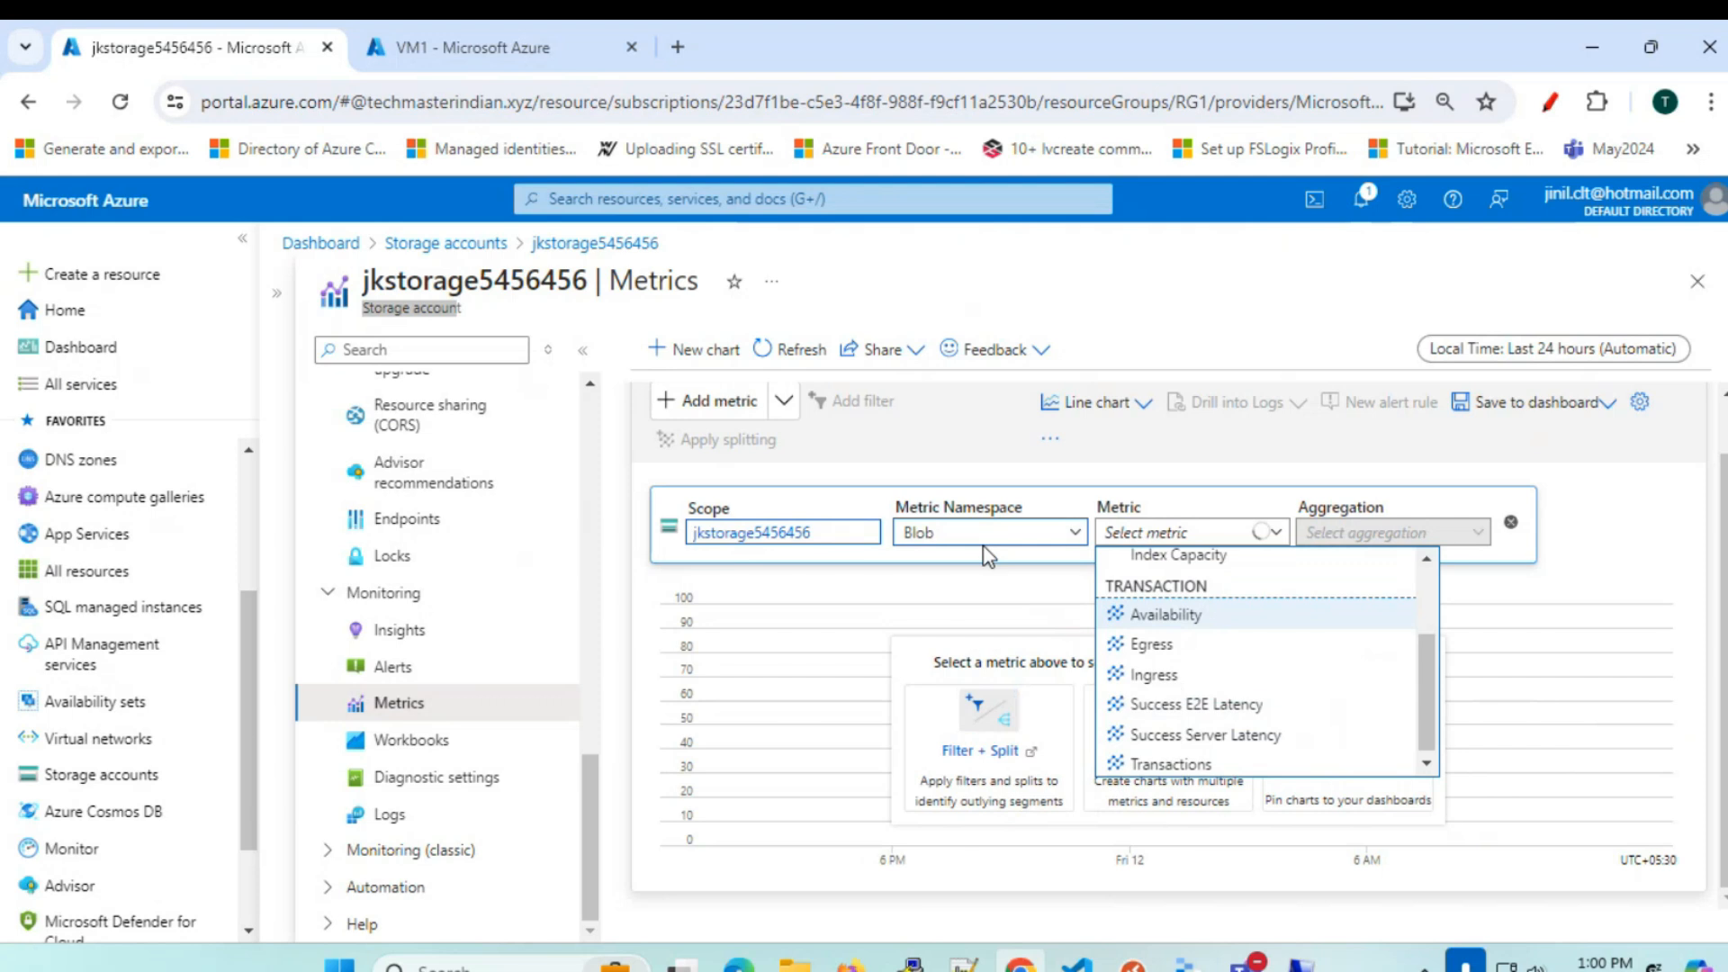
mouse_move(1154, 693)
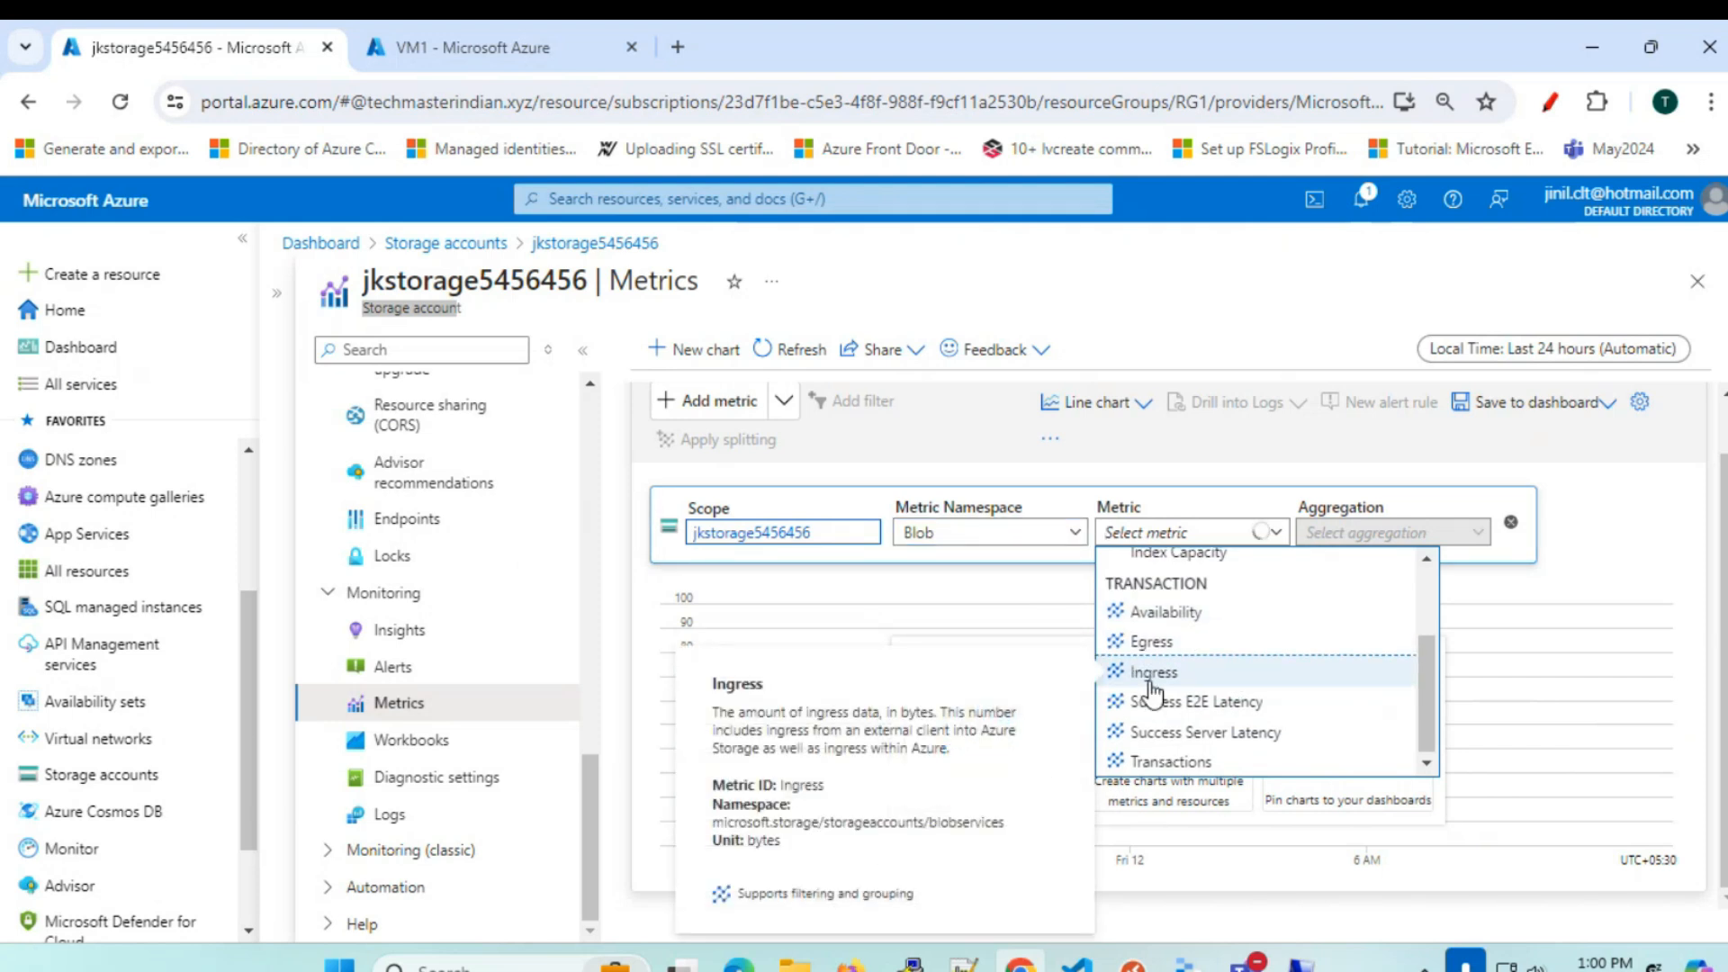
scroll(1188, 702, up, 2)
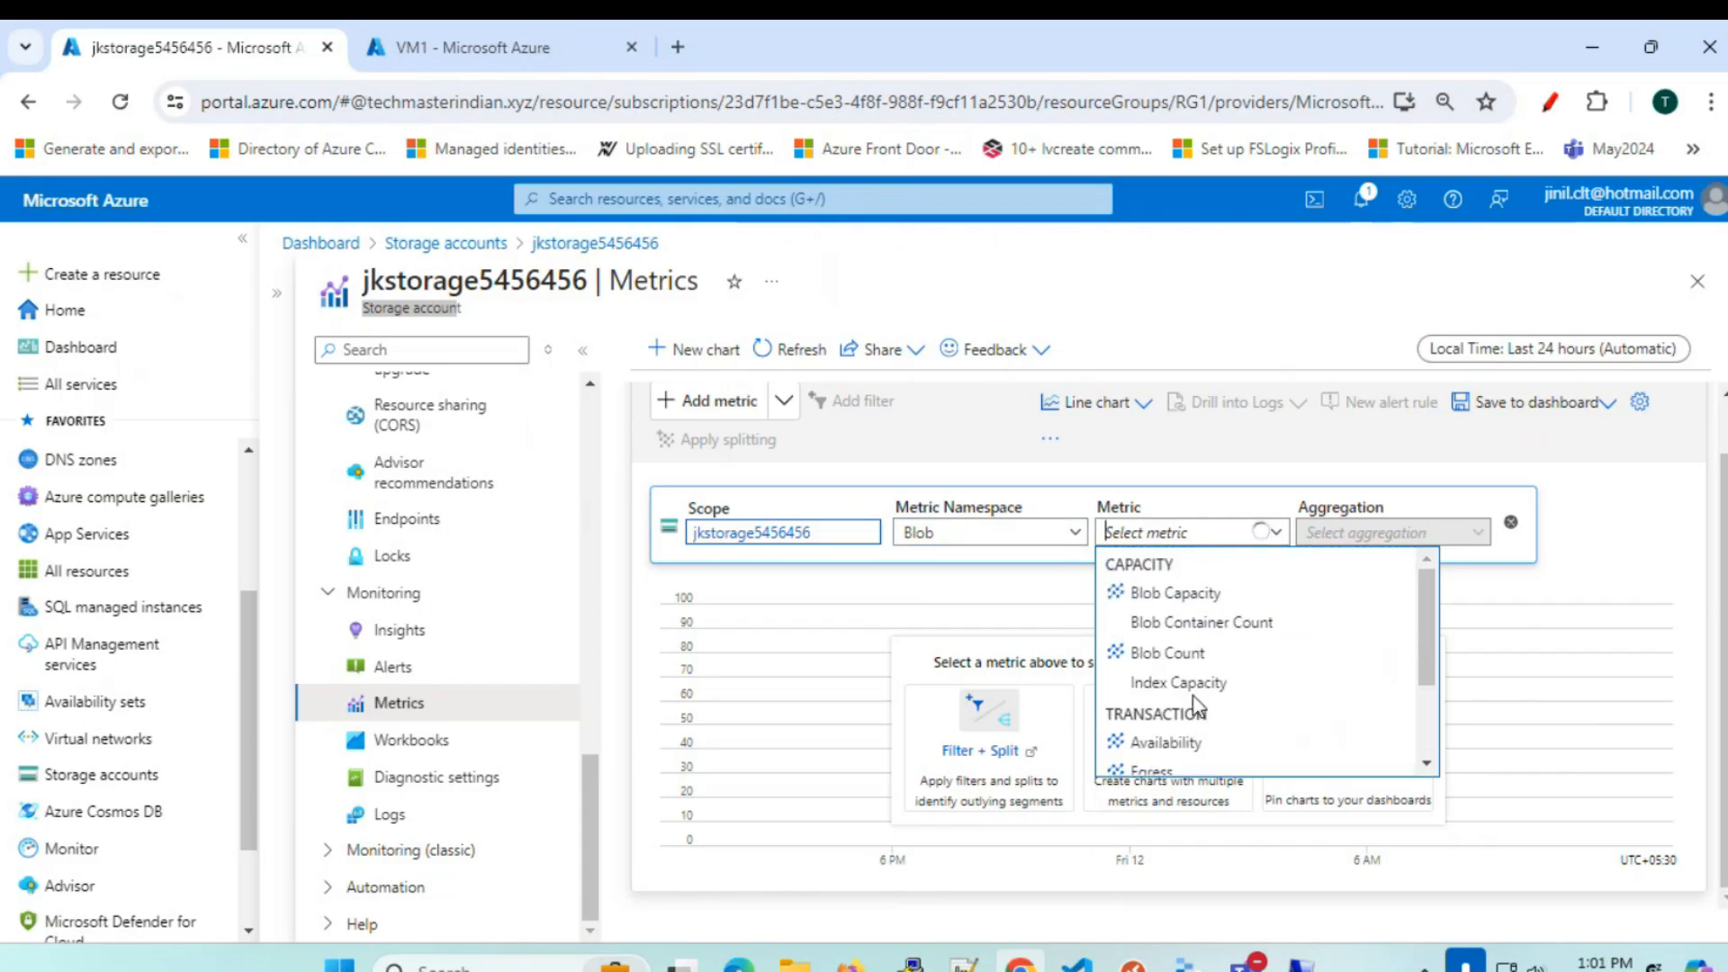
click(1172, 594)
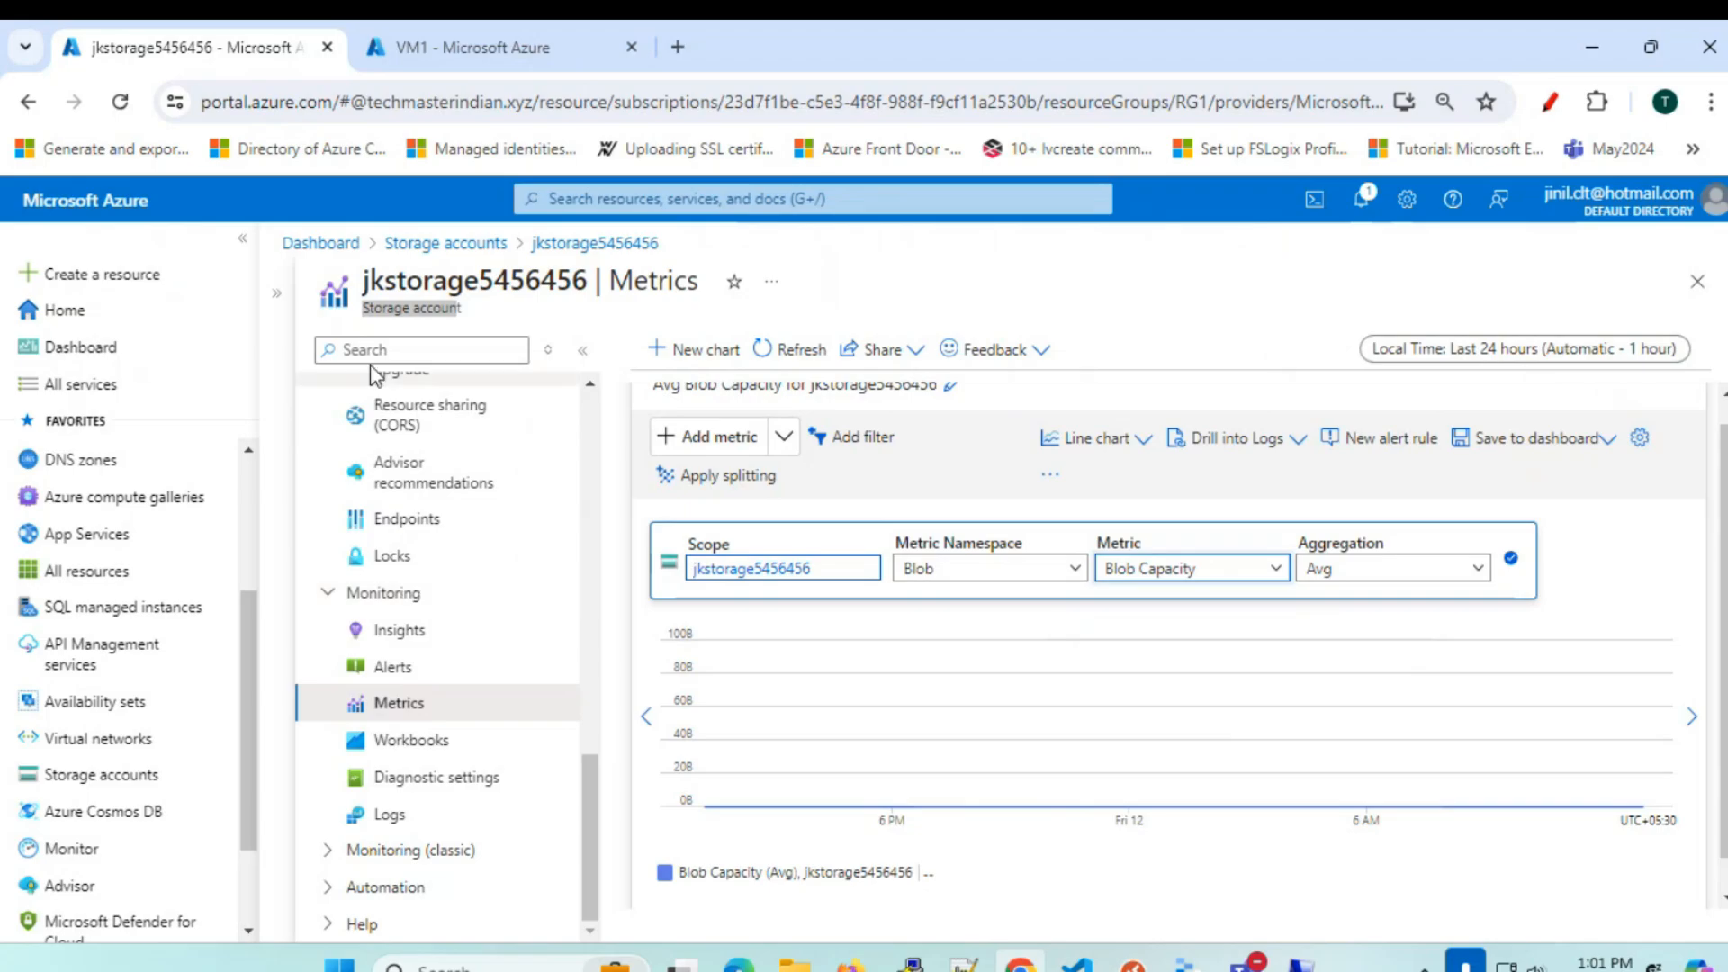
- Change the storage account chart's metric to Availability
click(393, 328)
drag(377, 315, 457, 316)
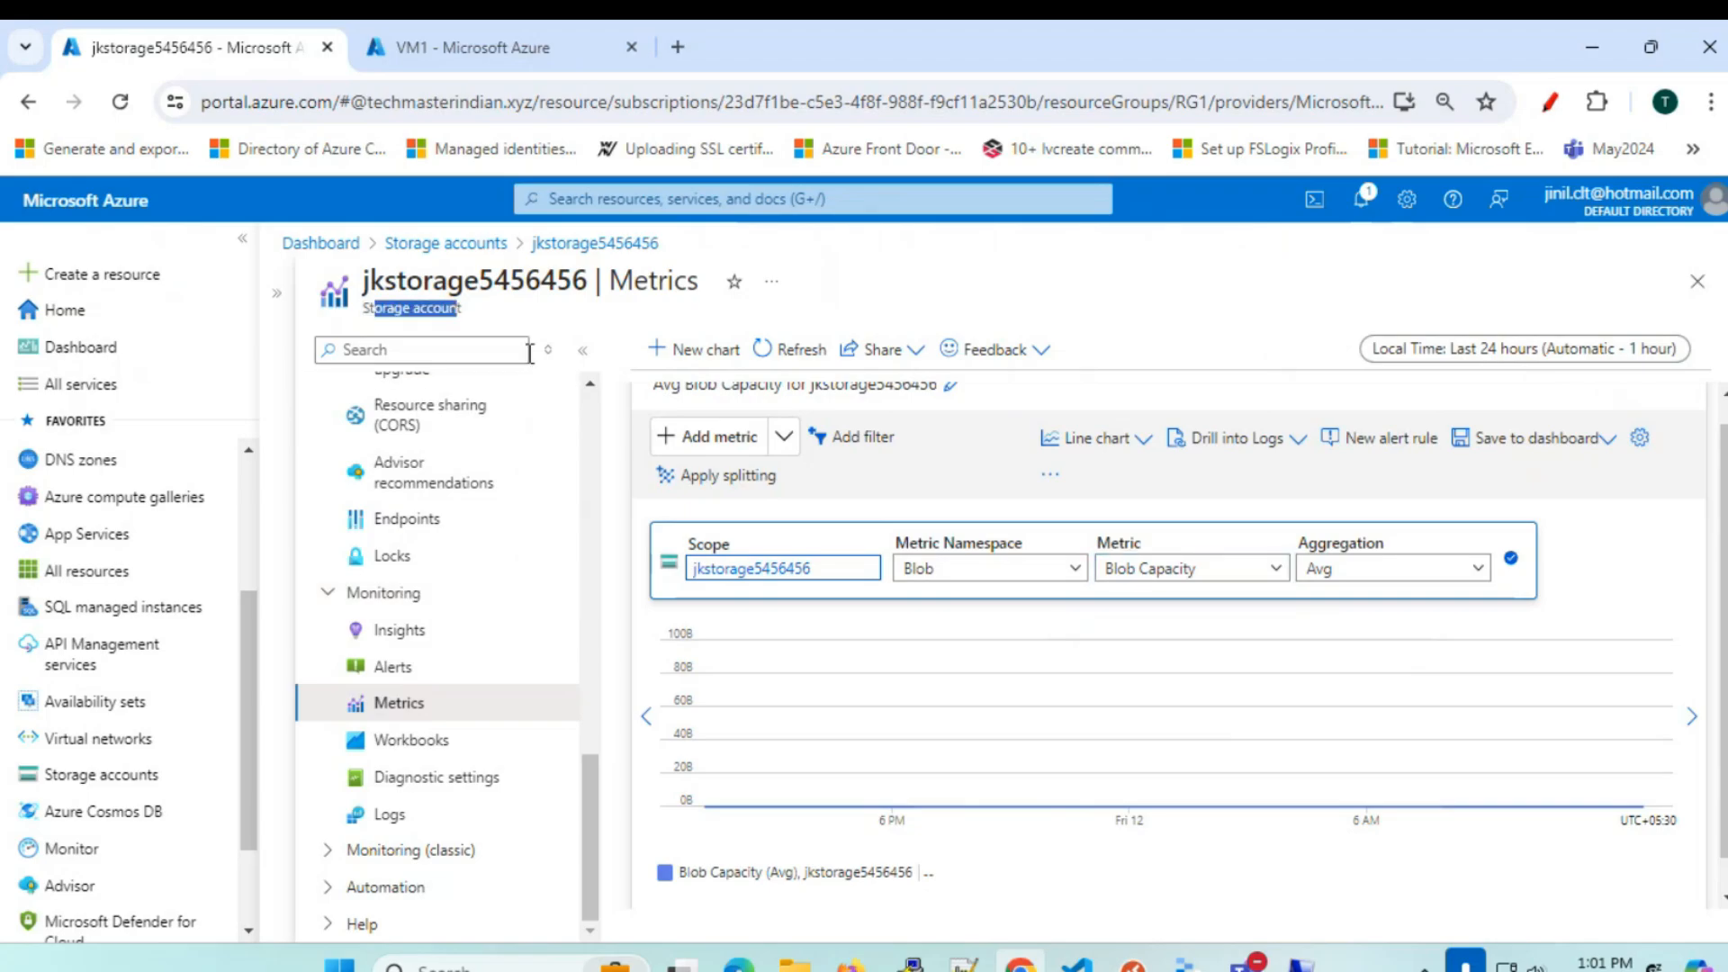
click(1093, 571)
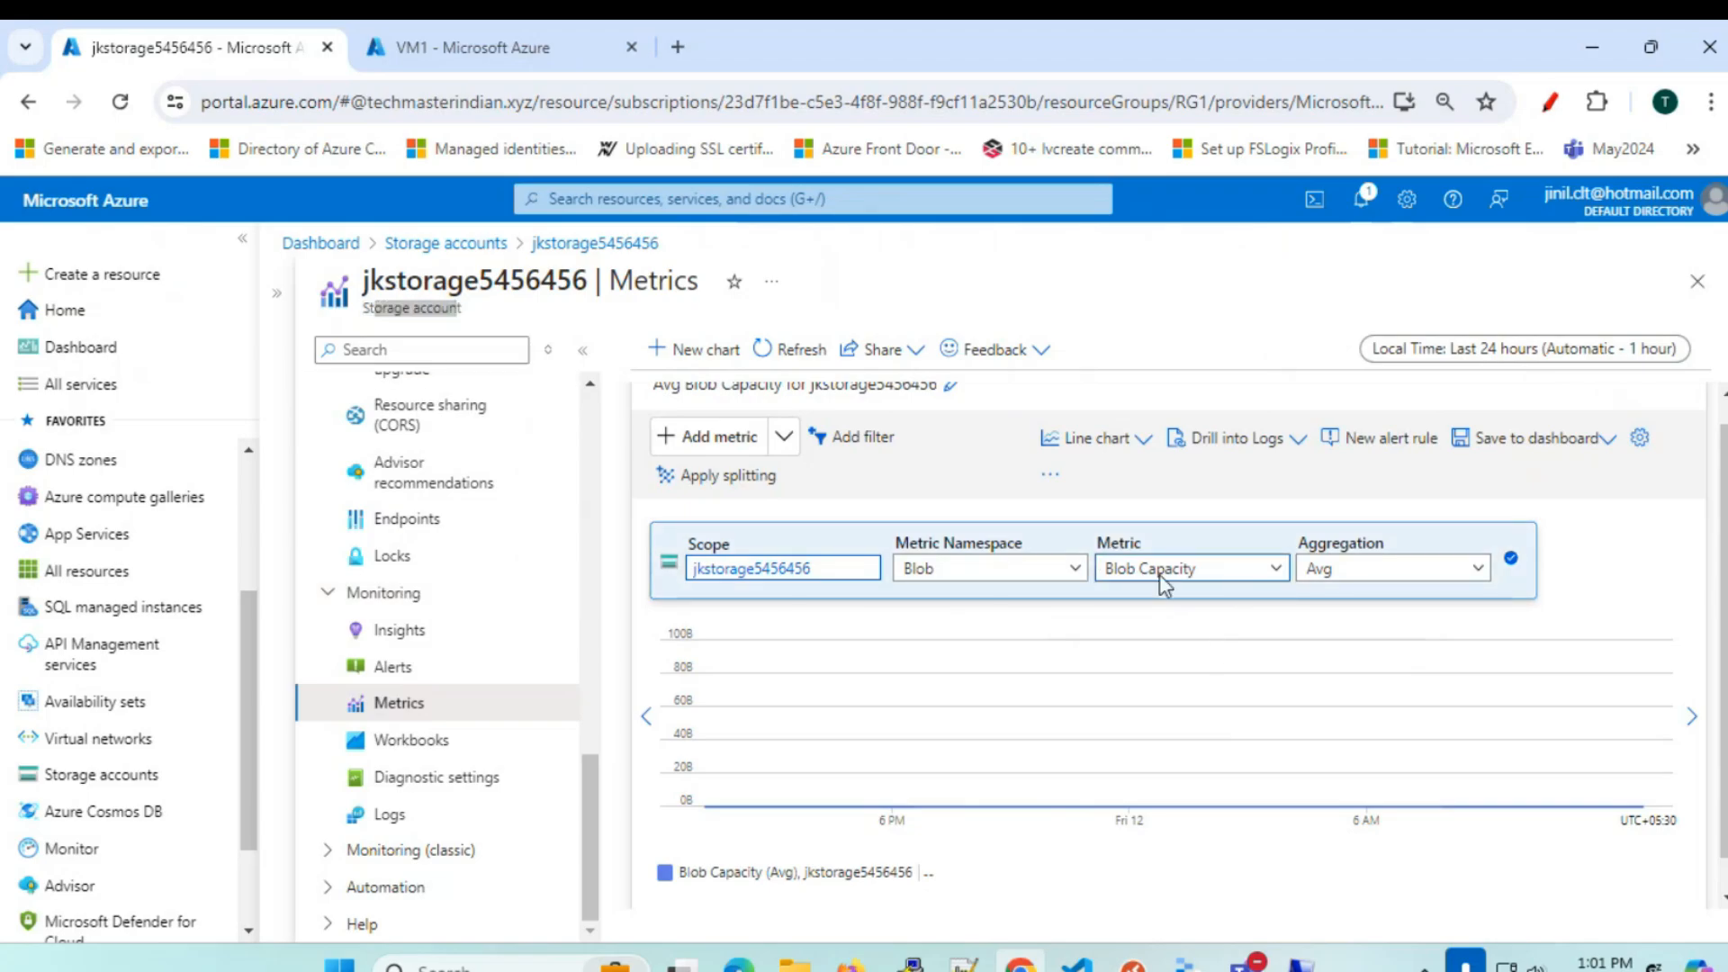
click(1235, 582)
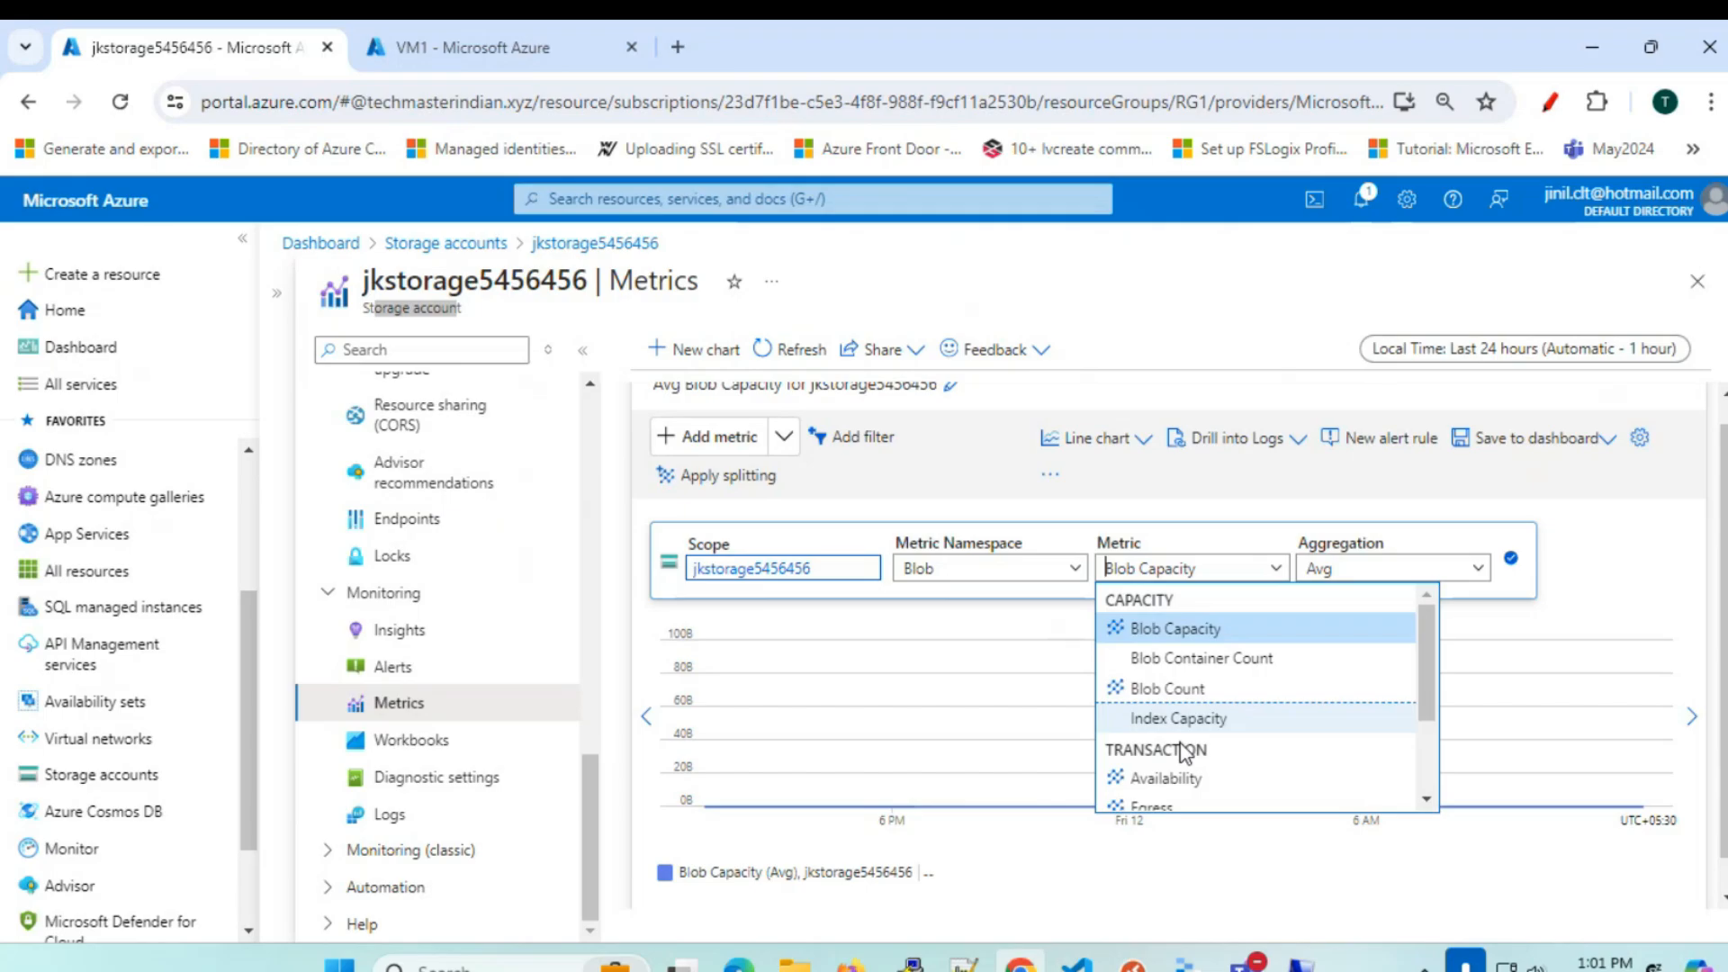
scroll(1183, 738, down, 2)
click(1170, 684)
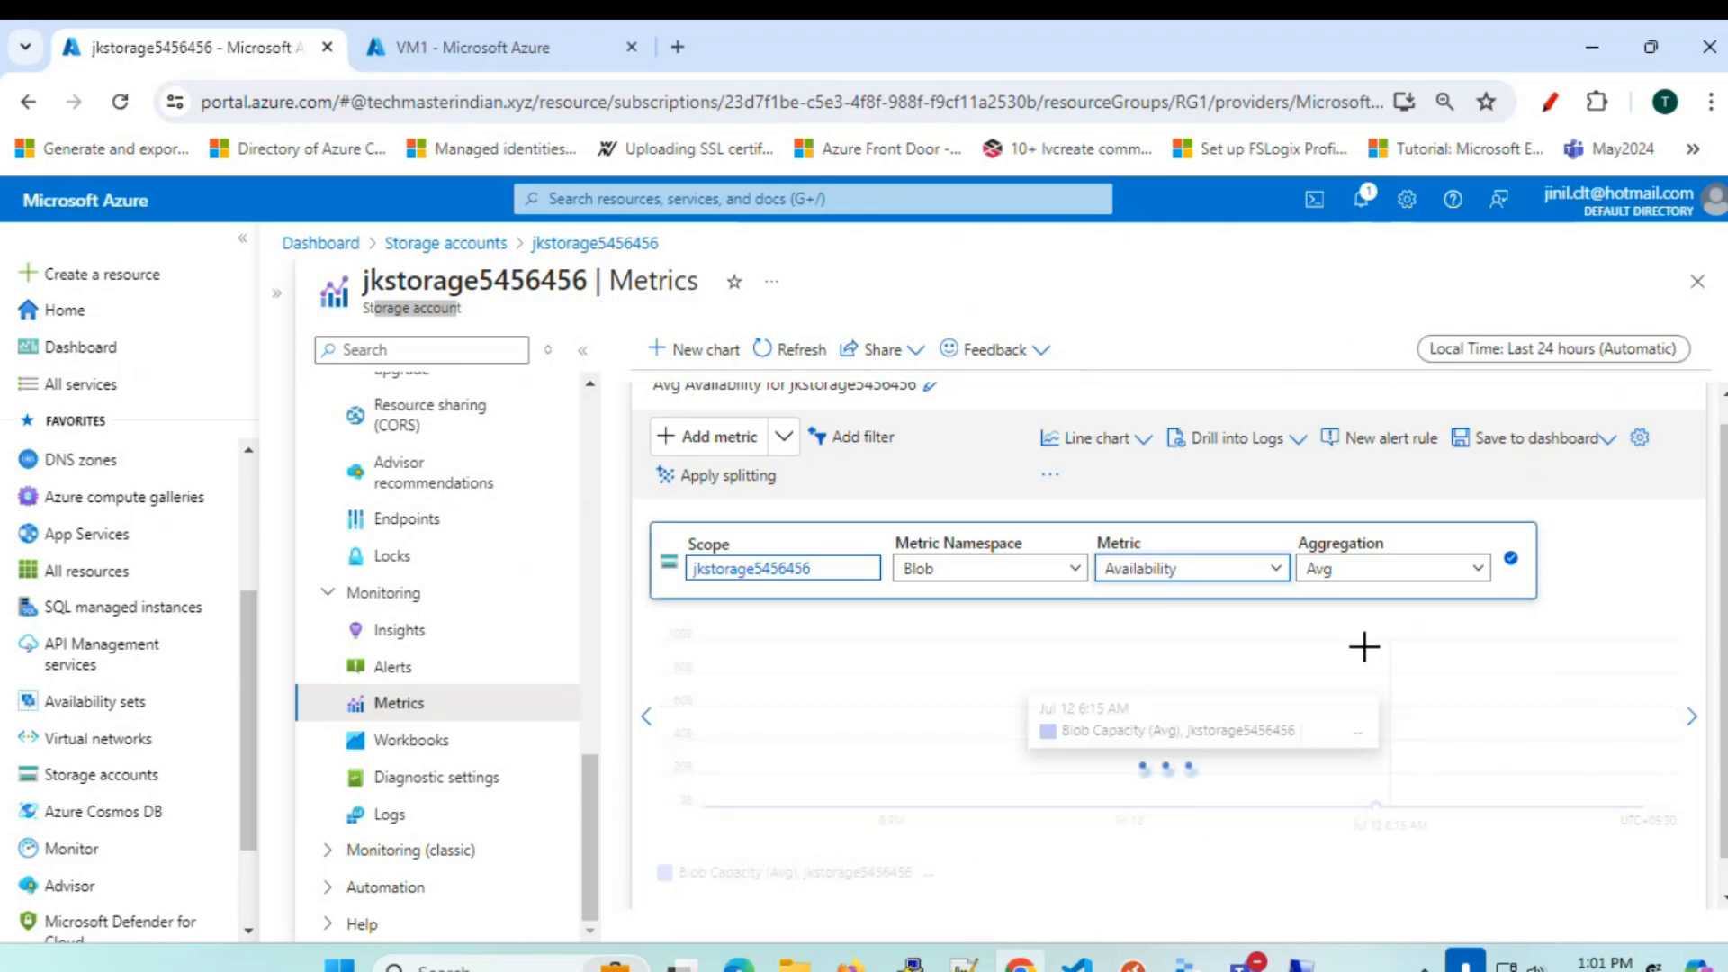
- Review the existing and new dashboard options for pinning the Availability chart, and close them without pinning
click(1573, 439)
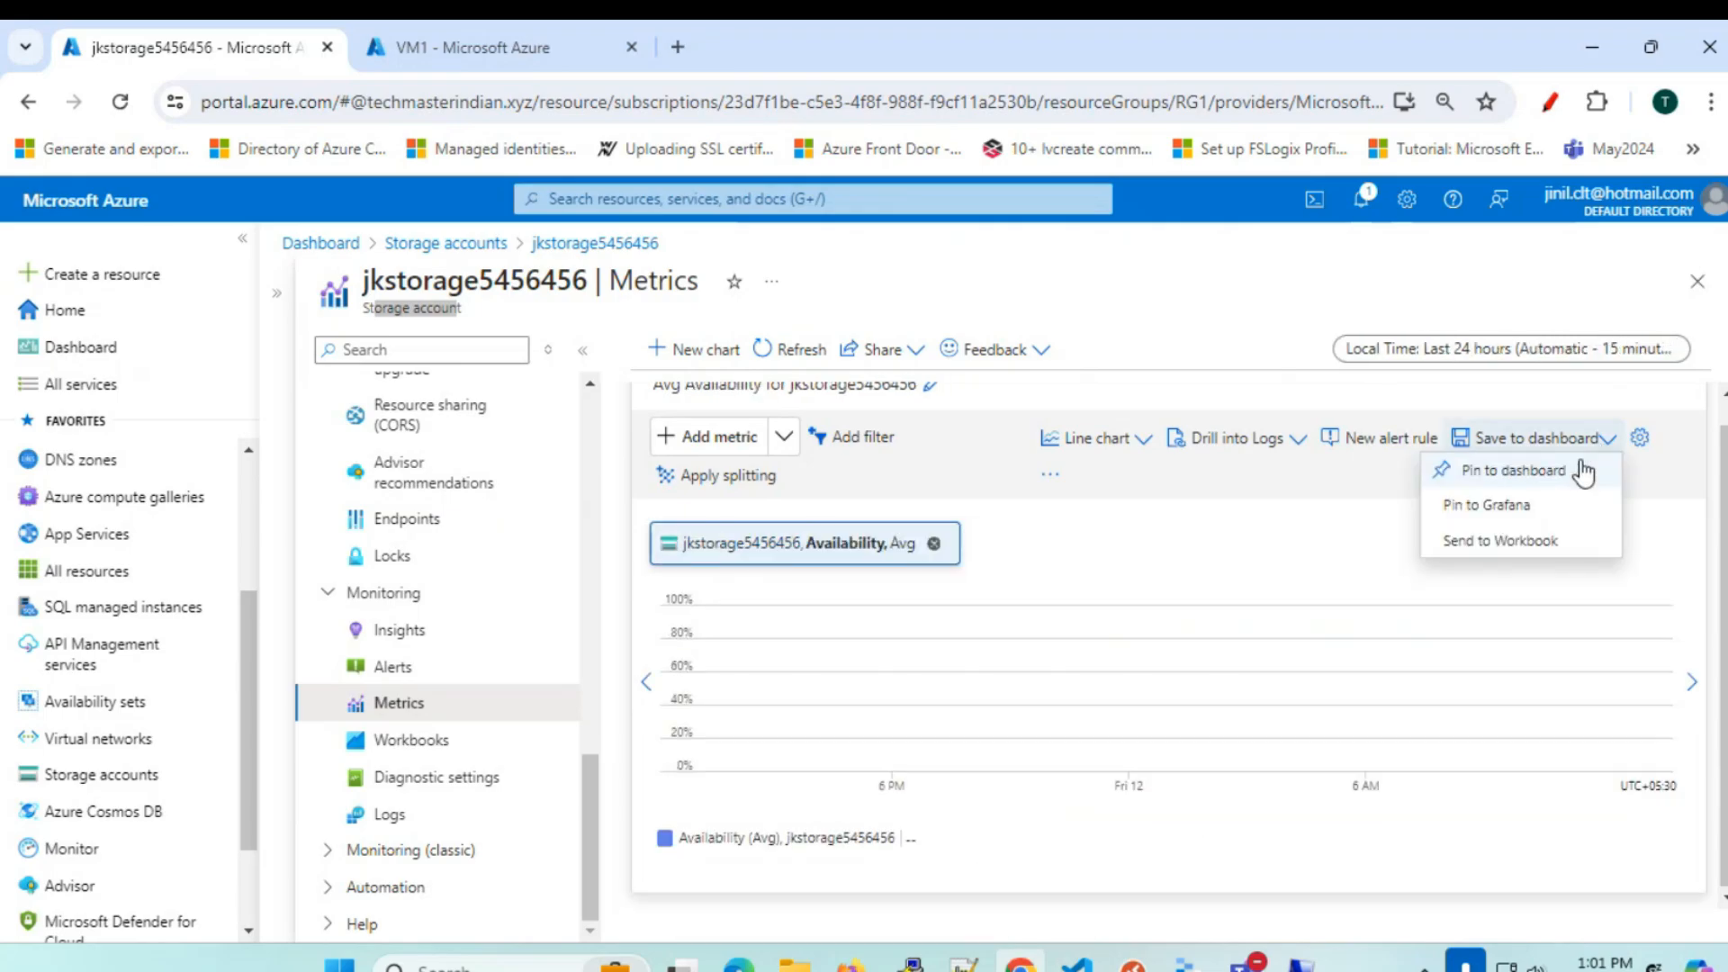
click(1512, 470)
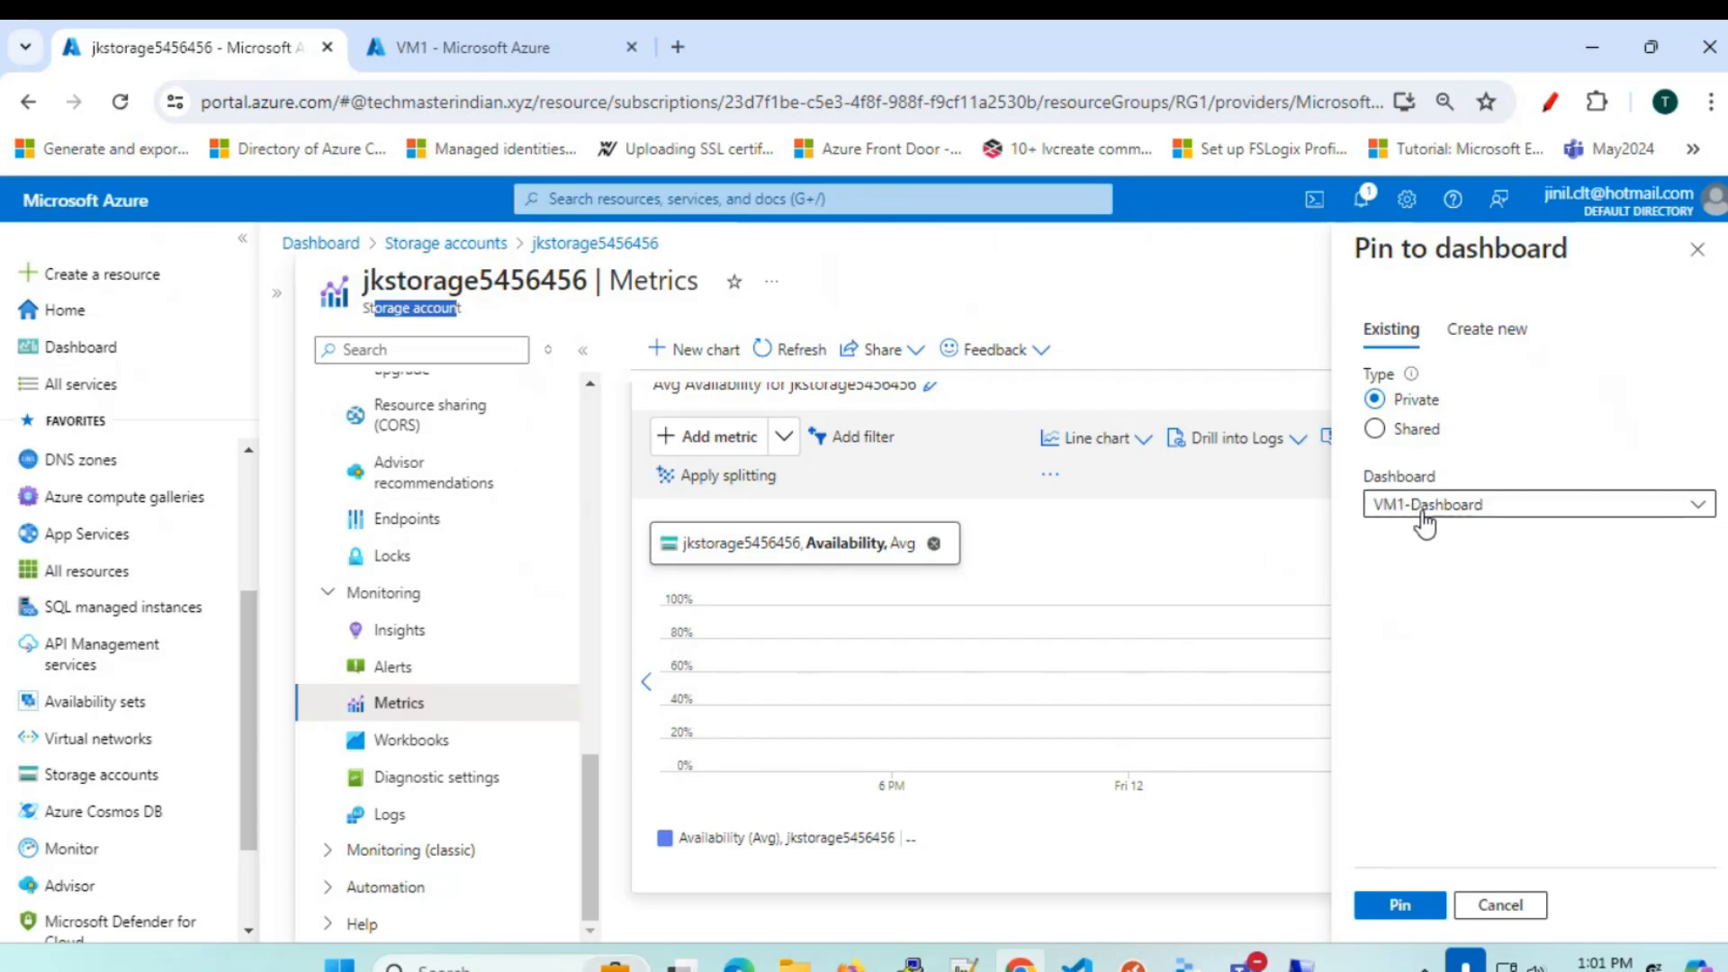
click(1487, 329)
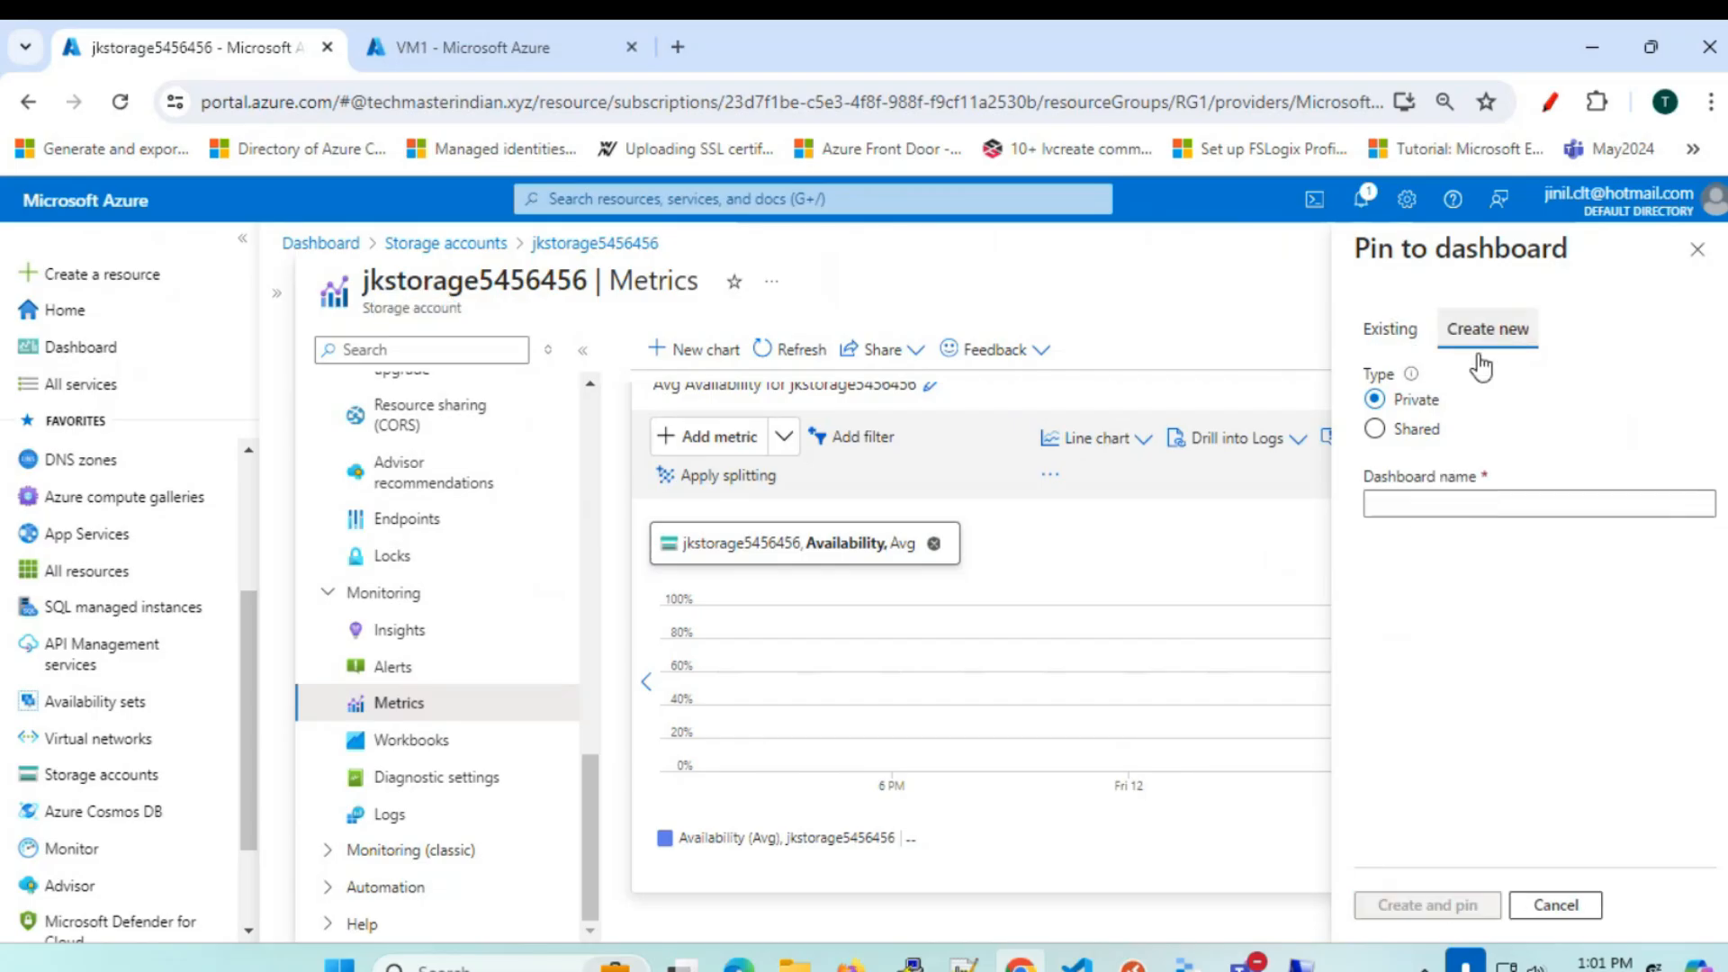
click(1391, 330)
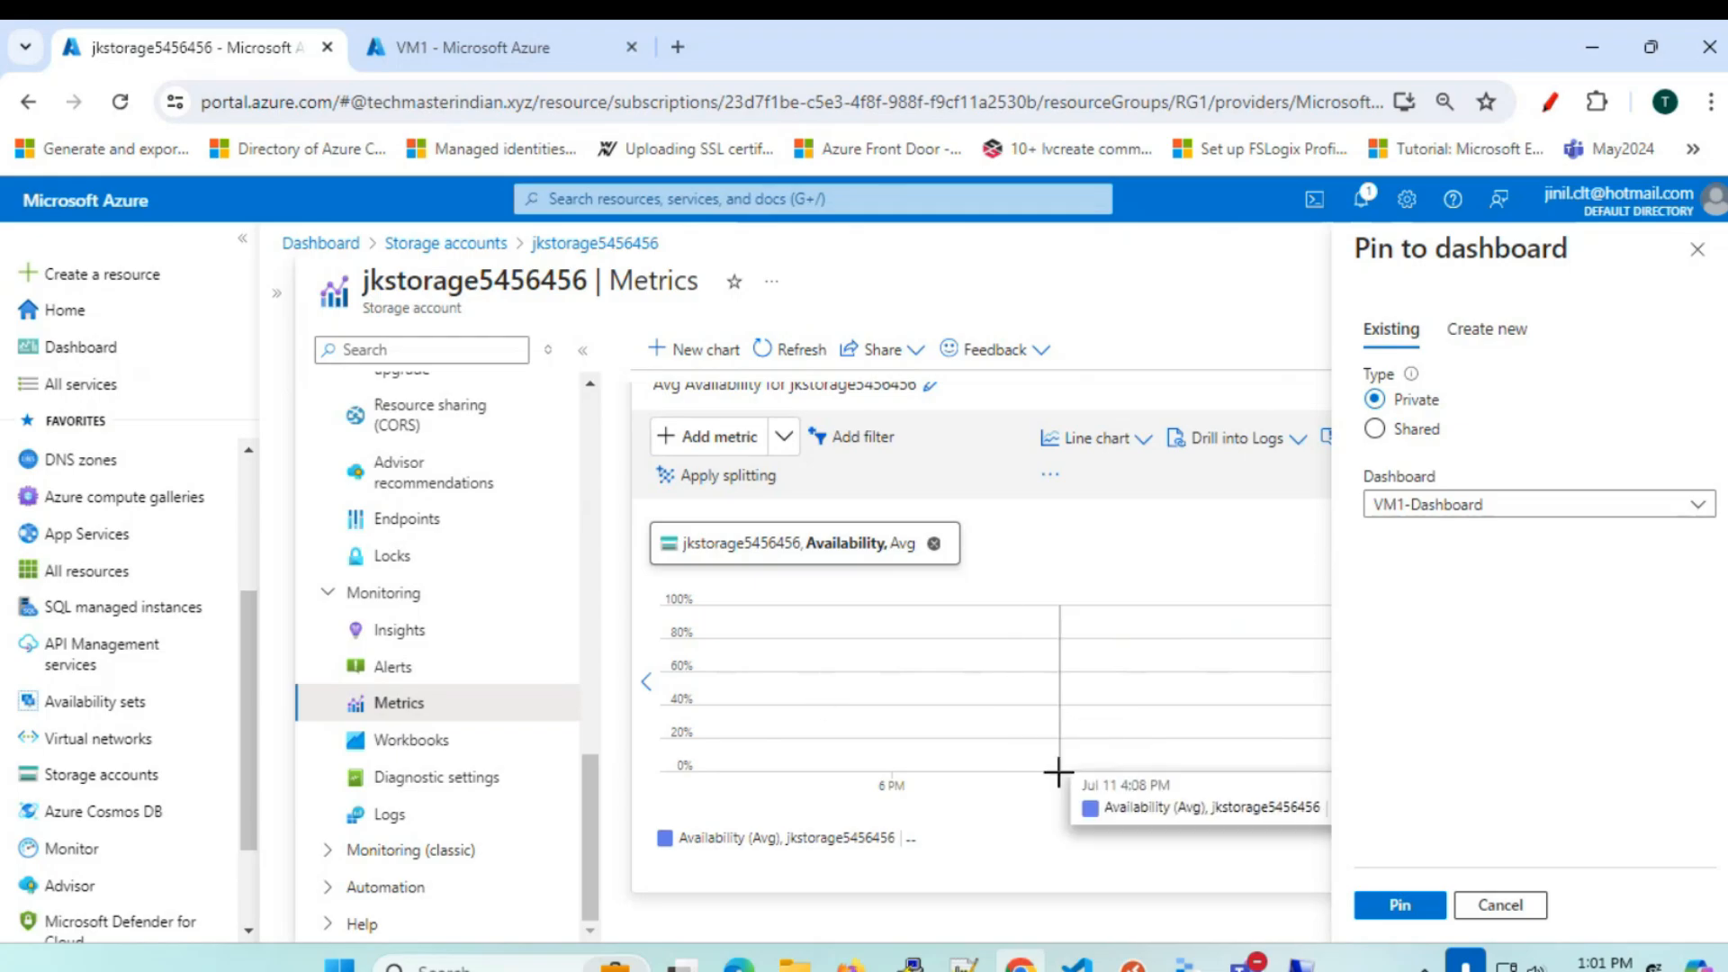
click(1696, 252)
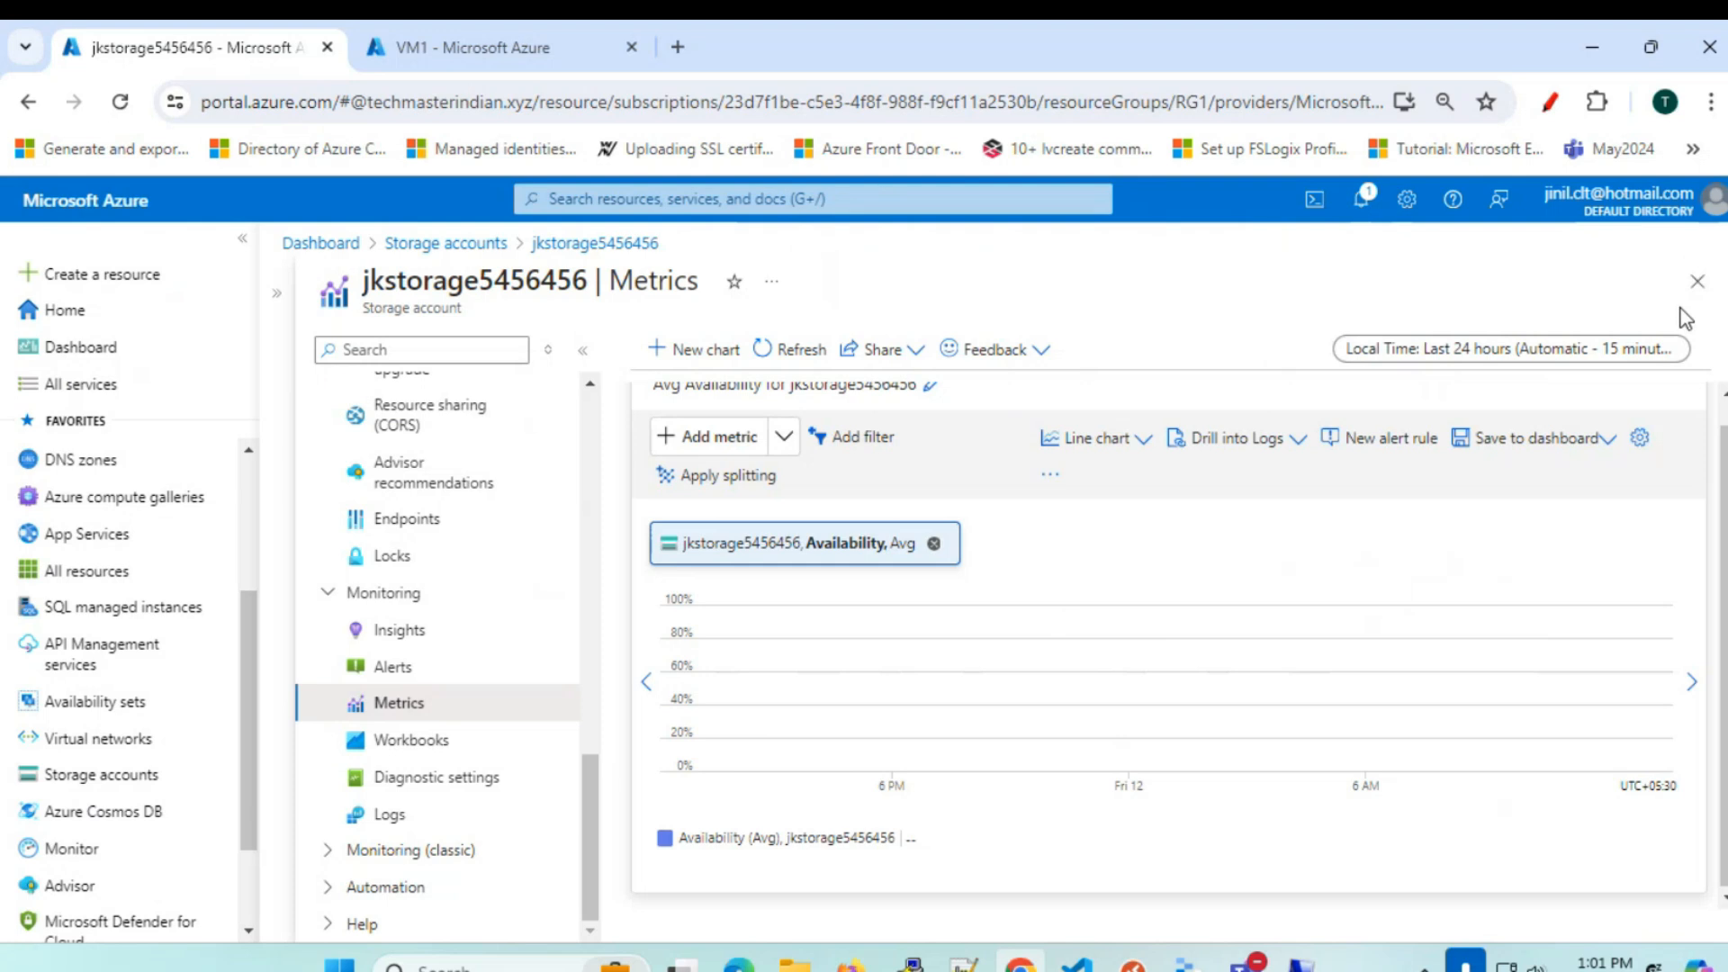
- Close the storage account page, move the VM1 browser tab to first place and bring VM1's Monitoring options into view
click(1688, 270)
drag(423, 52, 209, 45)
scroll(489, 729, up, 3)
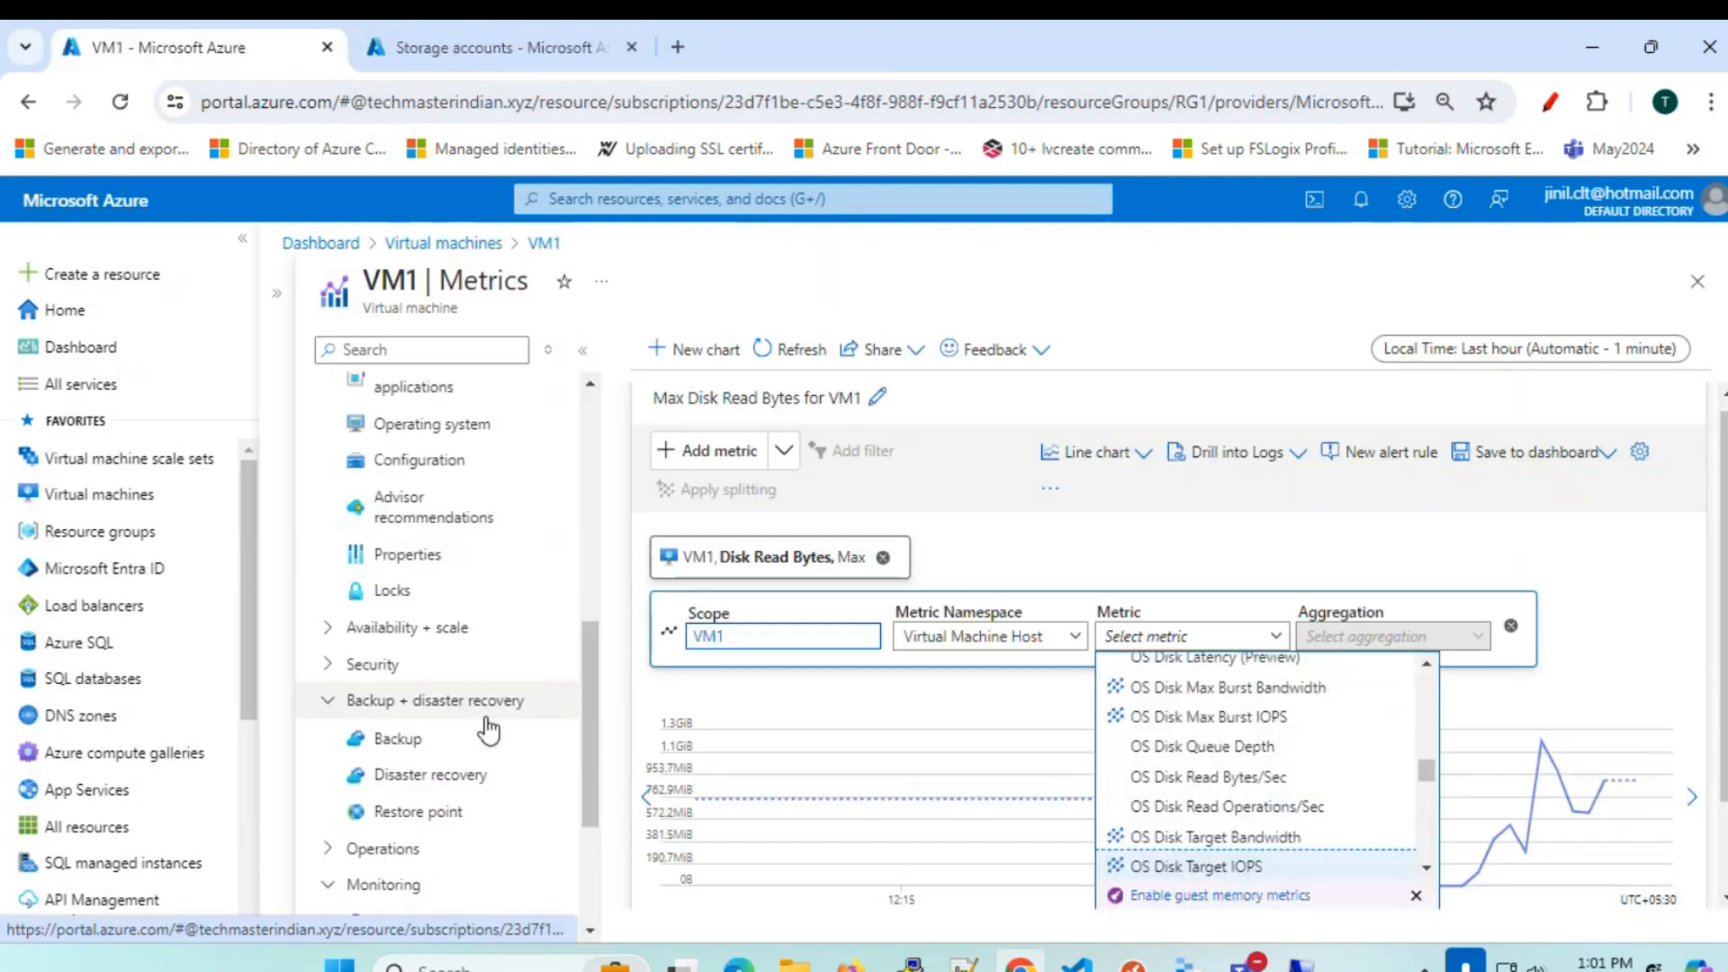
scroll(488, 729, down, 3)
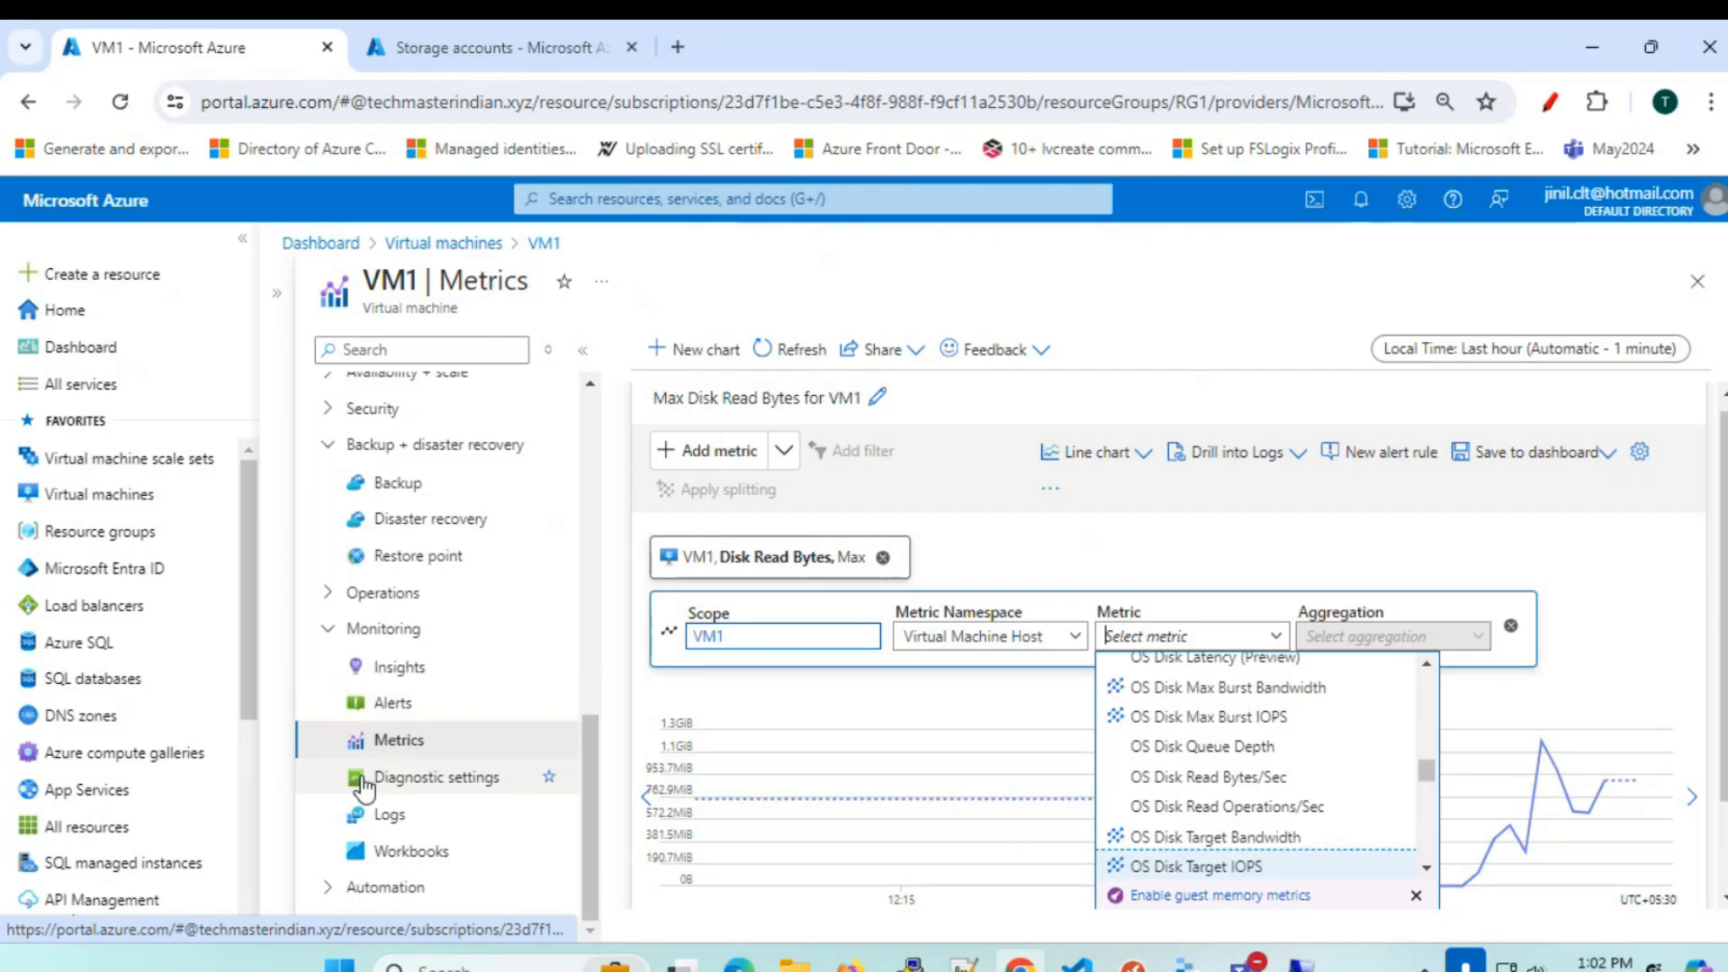